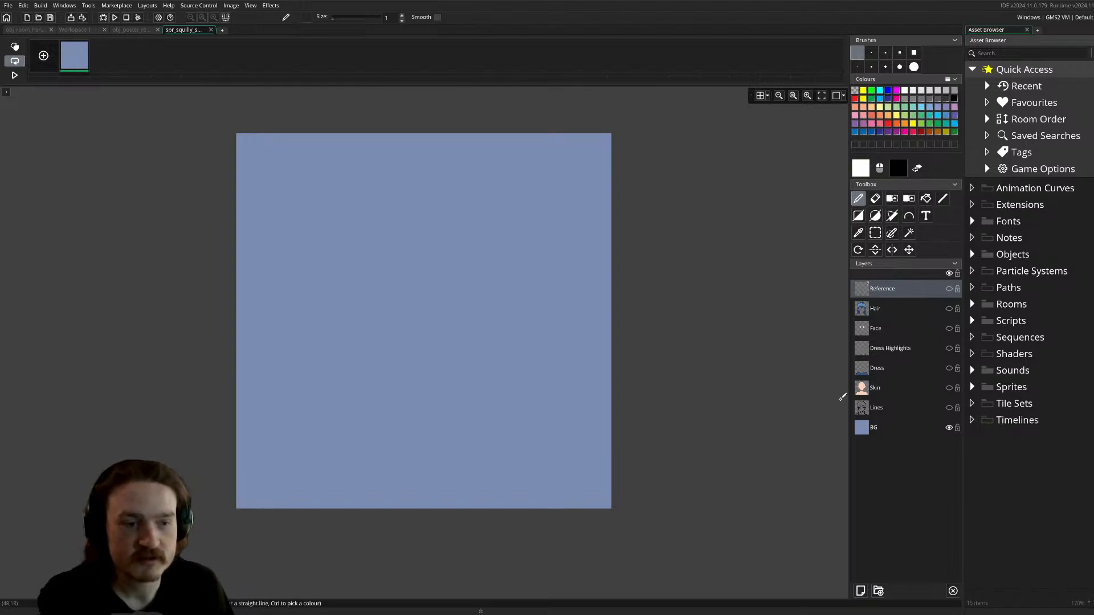
- Expand the Small Scale folder within Sprites and make the Skin layer visible
left_click(972, 388)
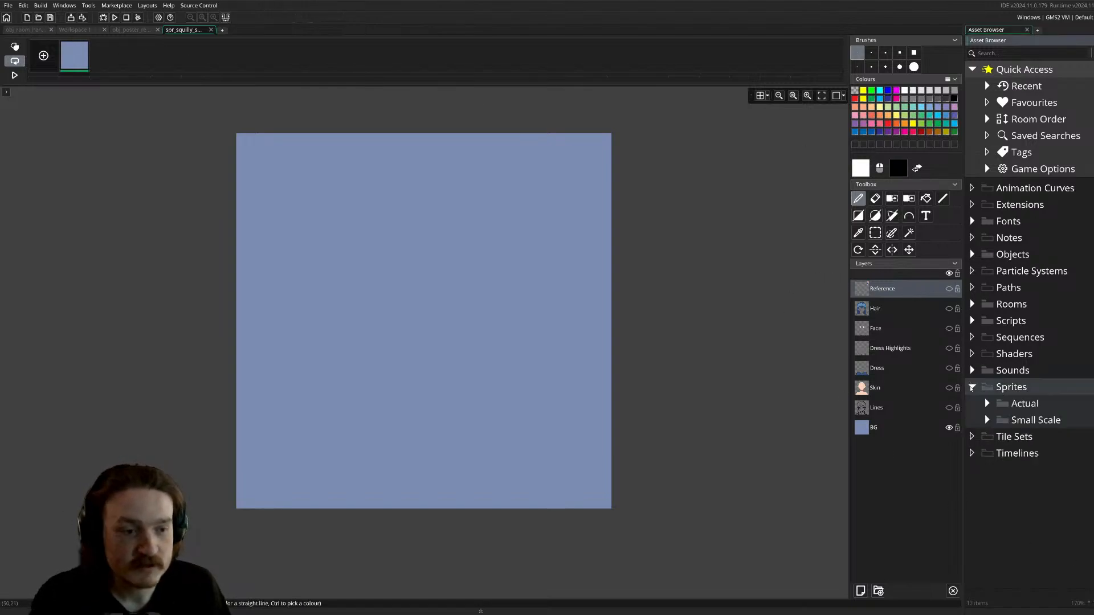
left_click(987, 421)
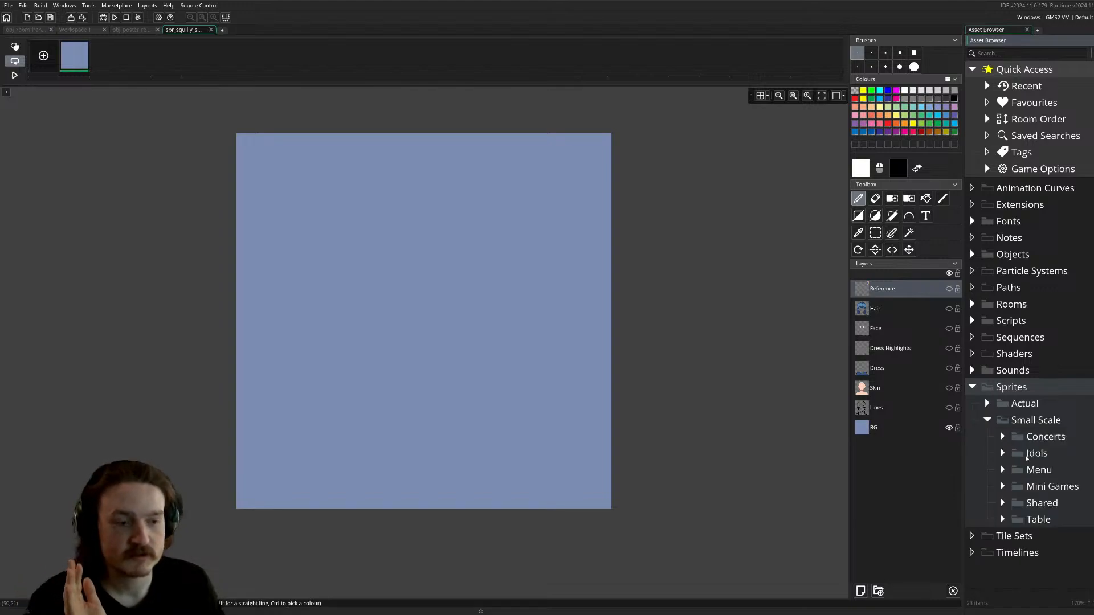
left_click(945, 389)
left_click(949, 388)
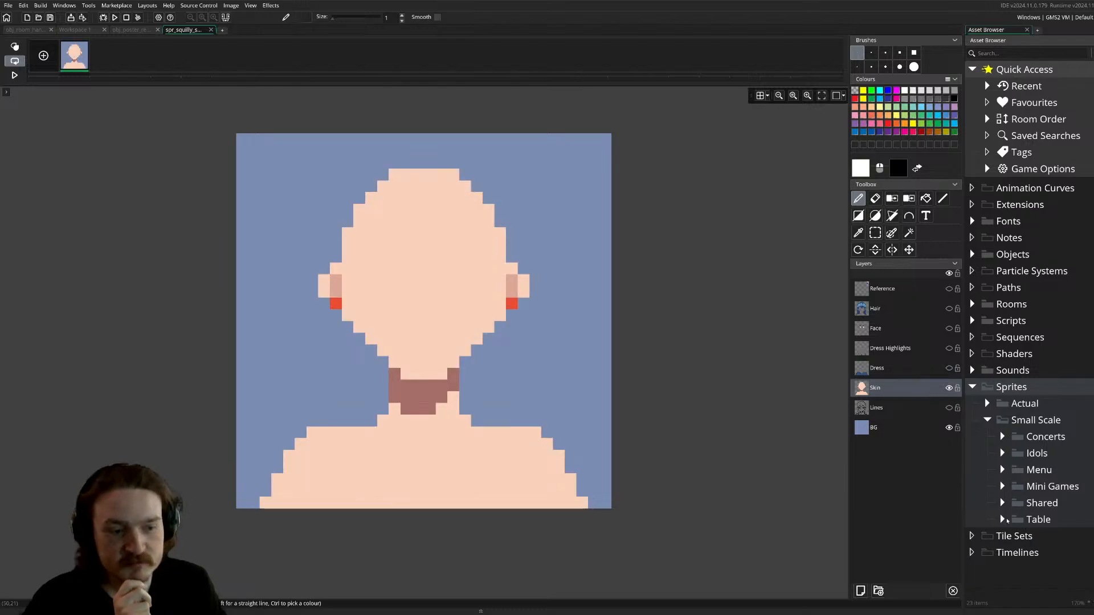
- Open the spr_tiger_small sprite from the Small Scale Idols folder and examine its portrait
left_click(1002, 454)
scroll(1048, 490, "down", 3)
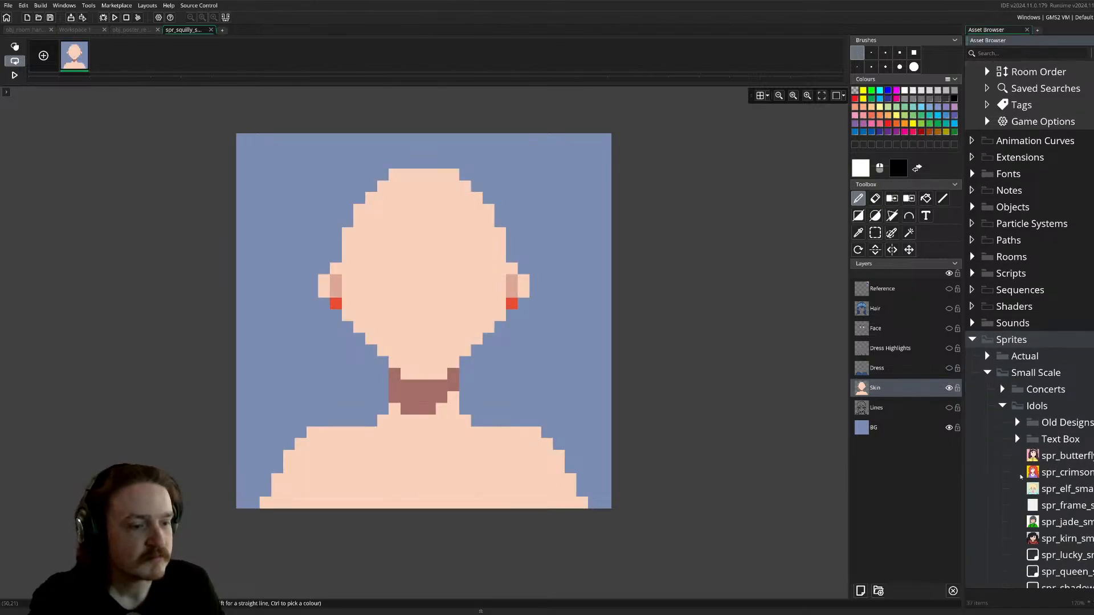
scroll(1067, 507, "down", 2)
double_click(1055, 525)
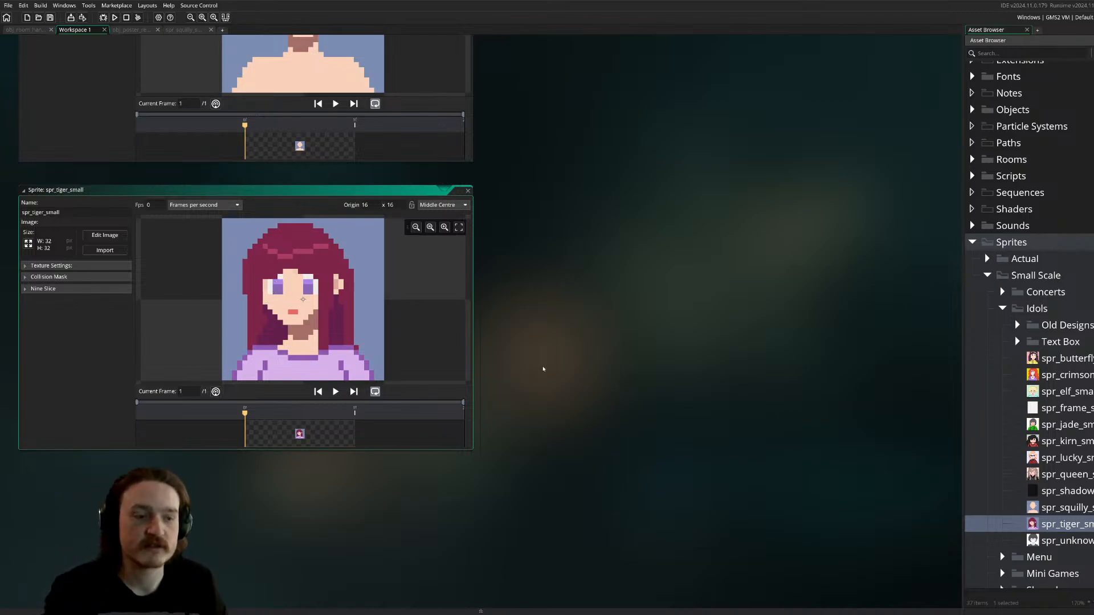
scroll(532, 364, "up", 2)
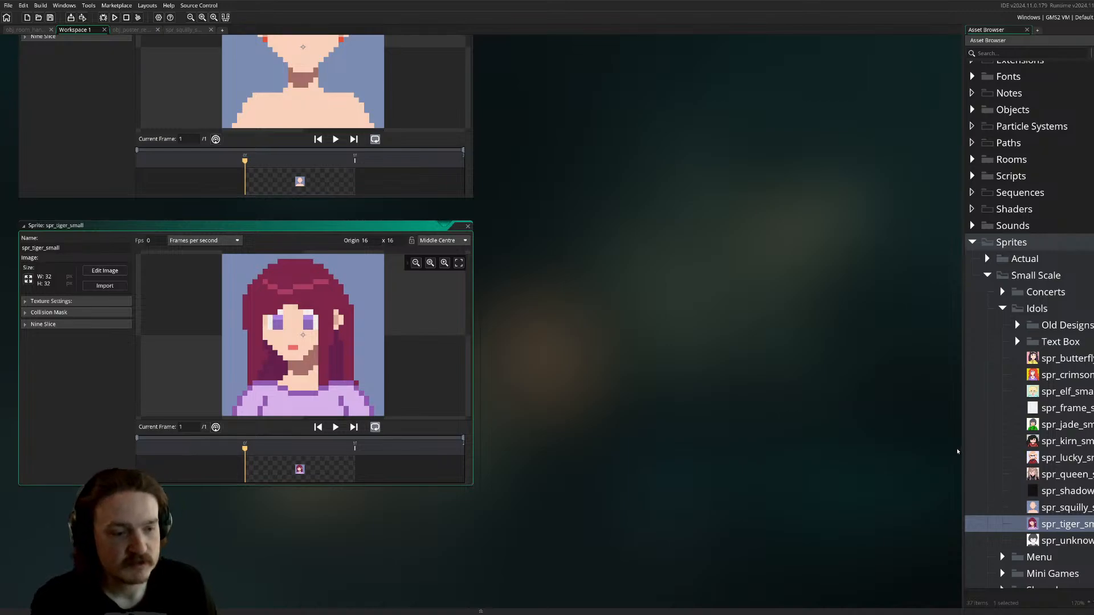
- Reopen the spr_squilly_small image for editing and show its Dress, Dress Highlights, Face and Hair layers
double_click(1067, 508)
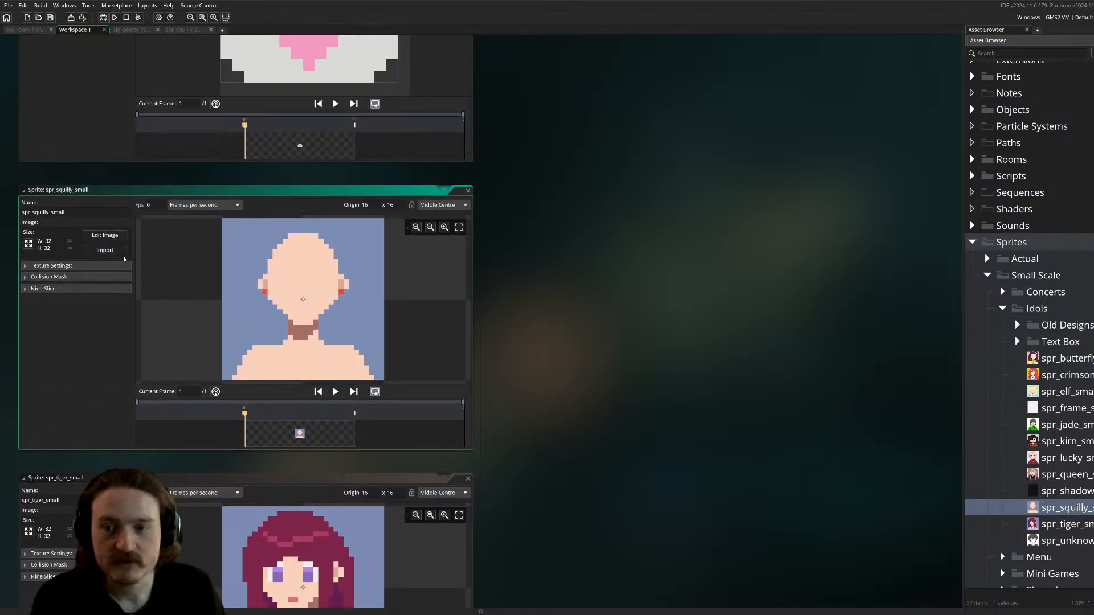
left_click(106, 236)
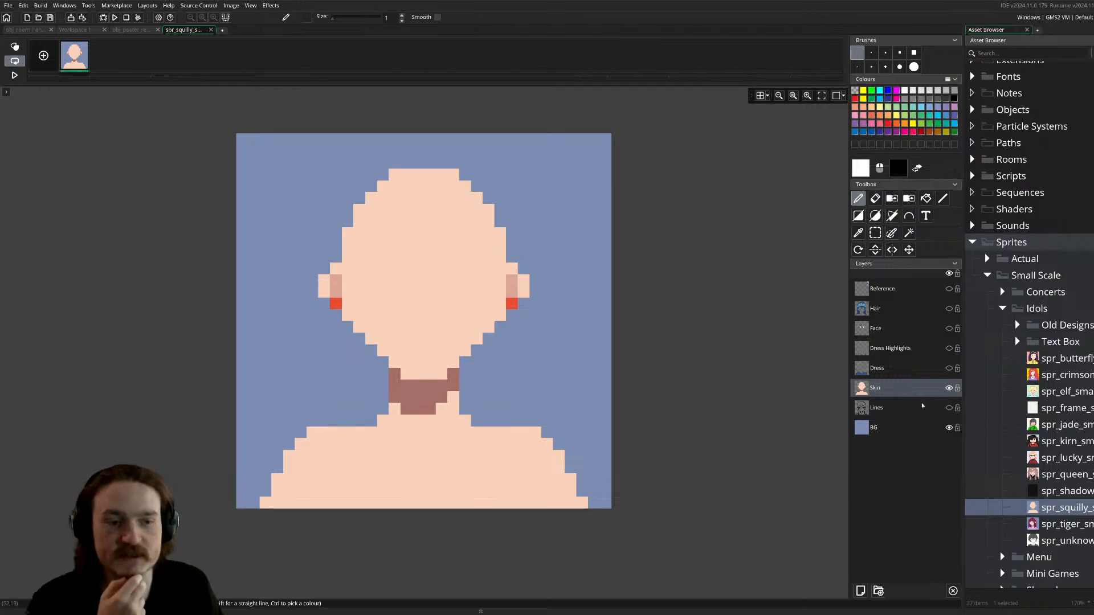
left_click(949, 368)
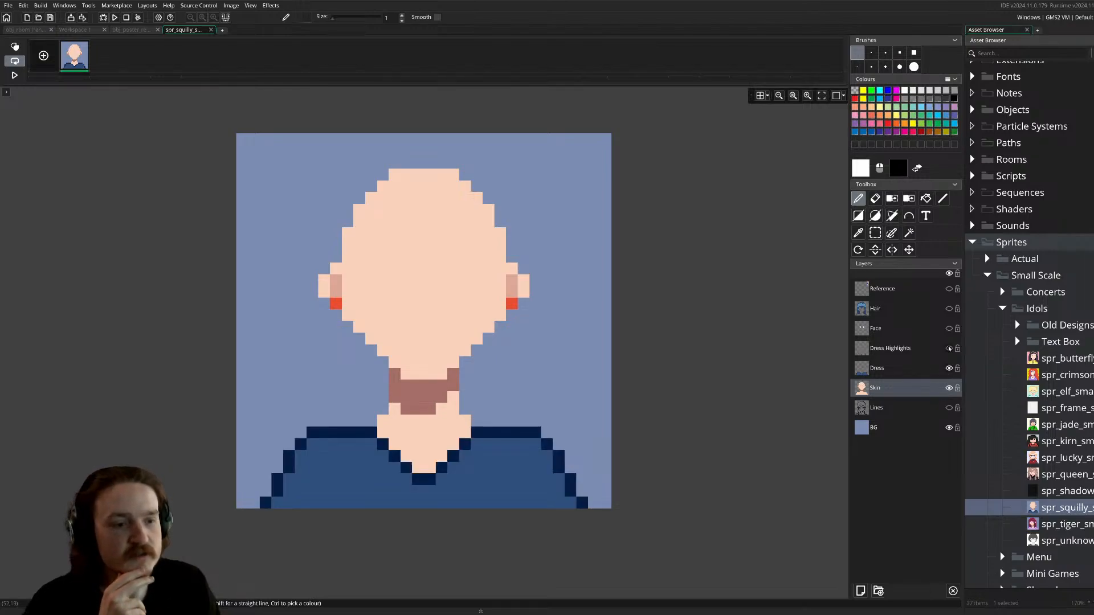
left_click(949, 348)
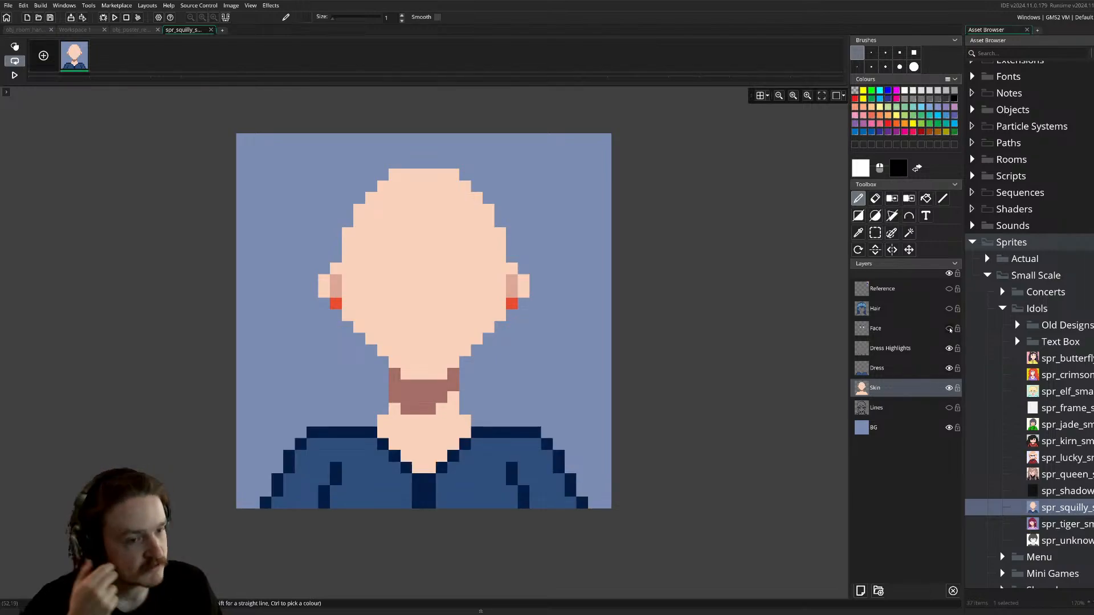
left_click(949, 328)
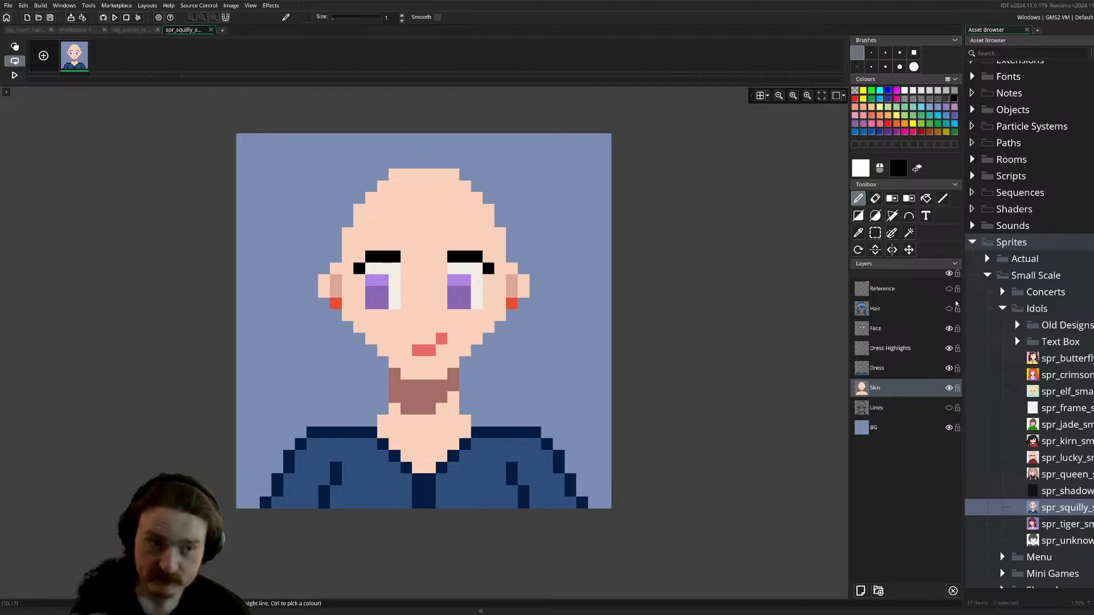
left_click(950, 312)
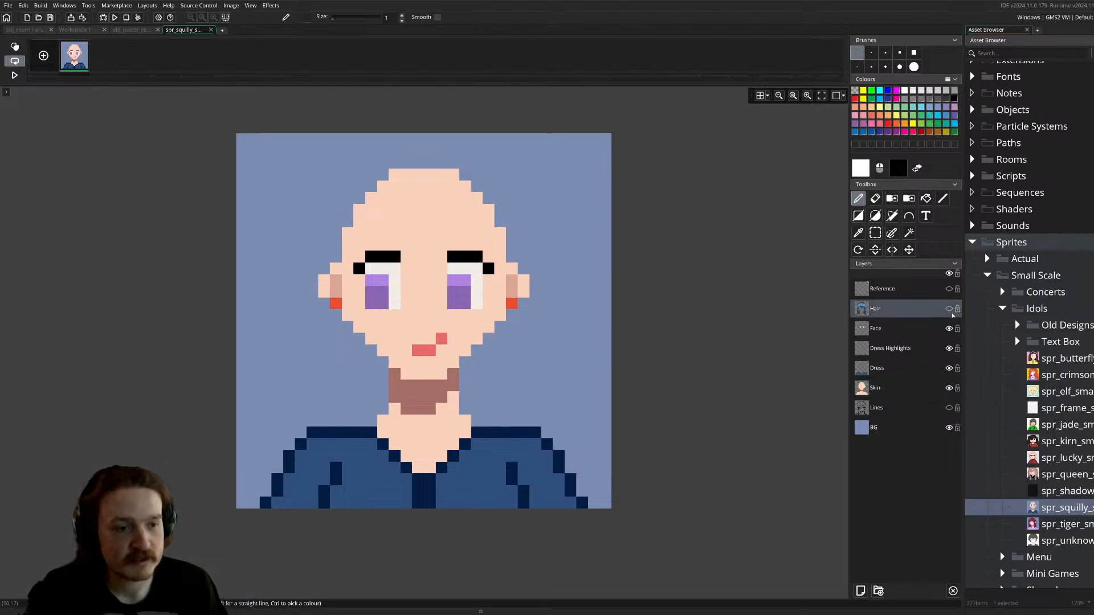
left_click(948, 309)
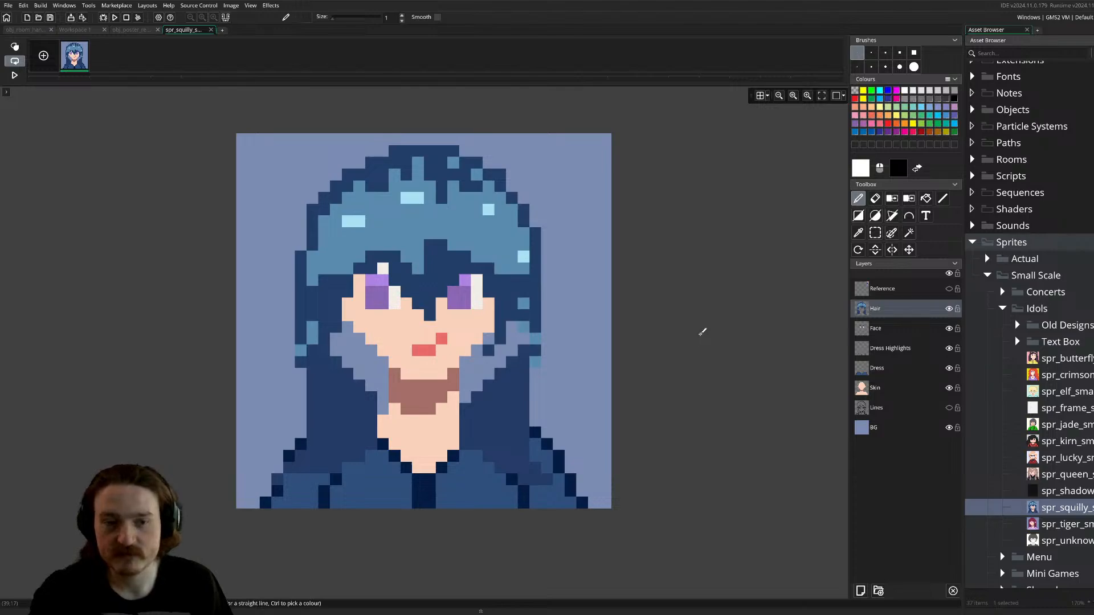
- Select the whole Hair layer and shift its contents up four pixels
key("ctrl+a")
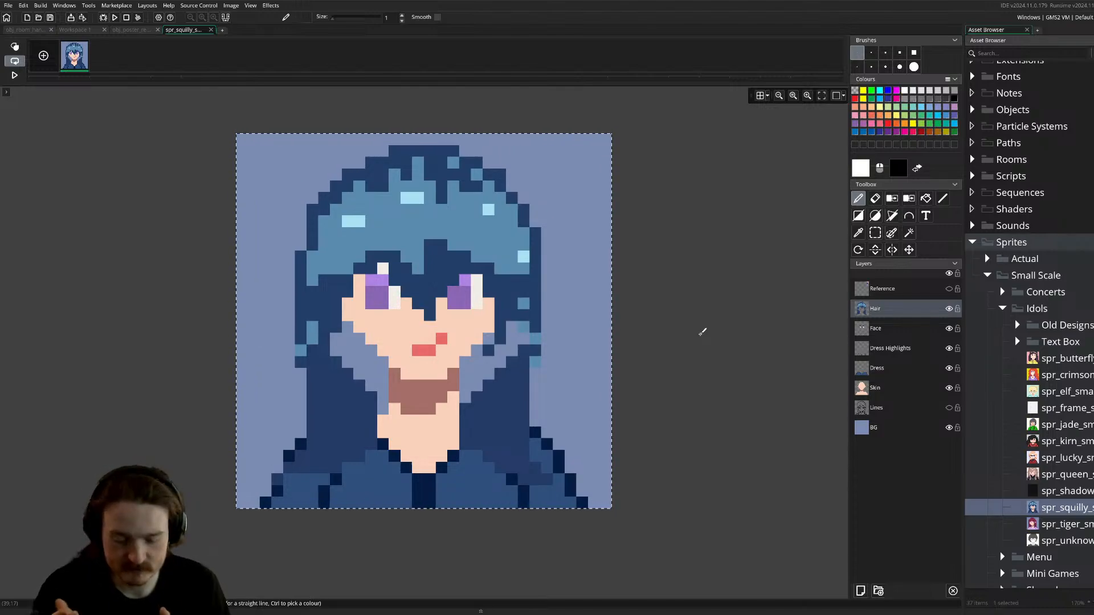
key("Up")
key("Up")
key("Up")
key("Up")
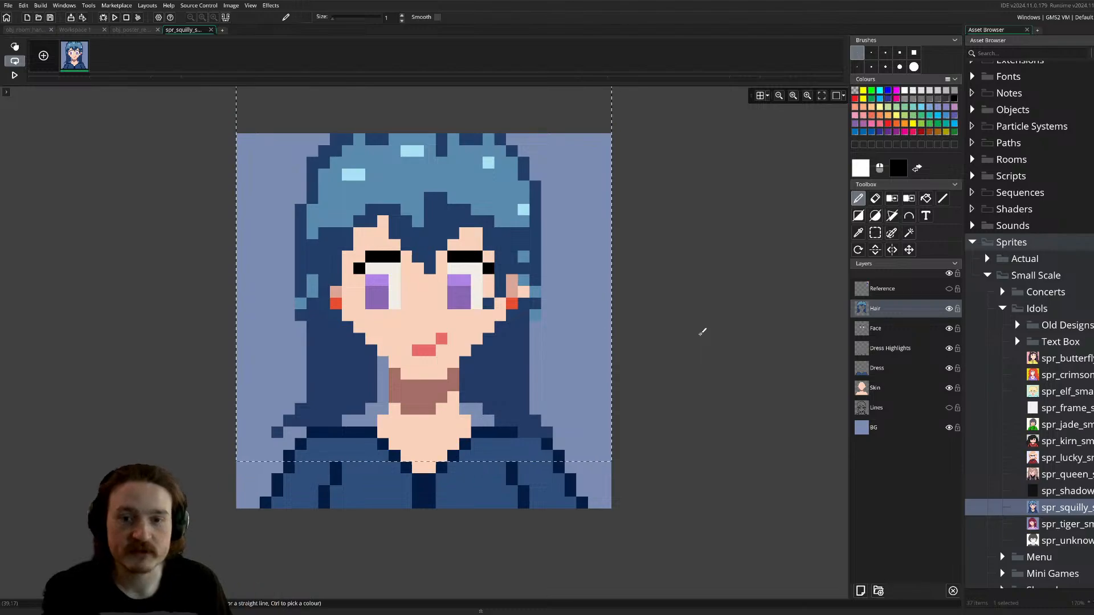
scroll(716, 328, "up", 2)
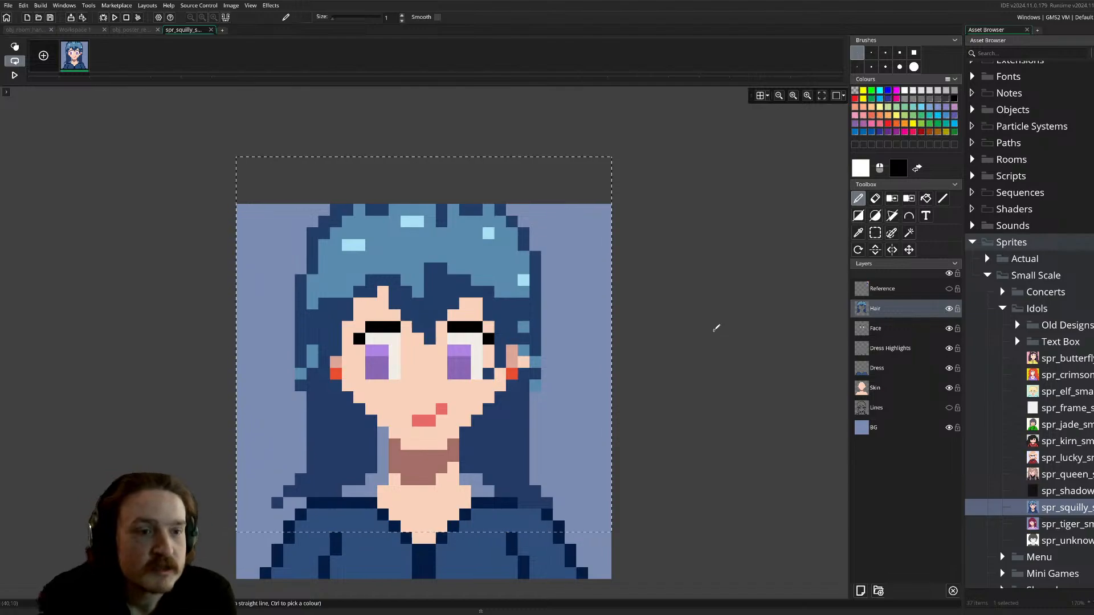
- Try the selected hair three pixels lower, comparing the fit, and move it back up three pixels
key("Down")
key("Down")
key("Down")
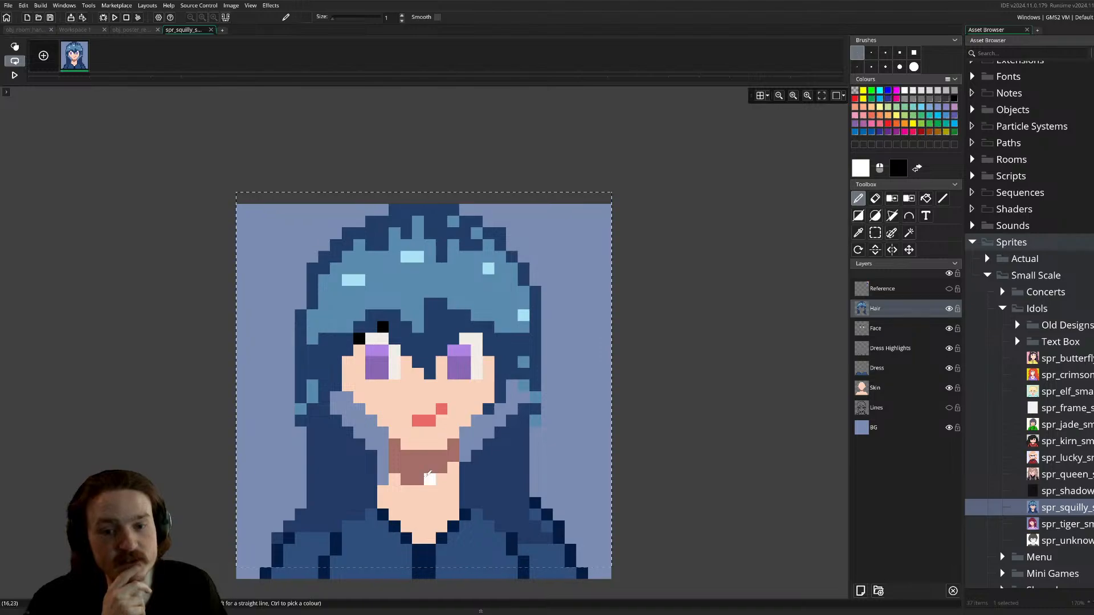
scroll(407, 467, "down", 2)
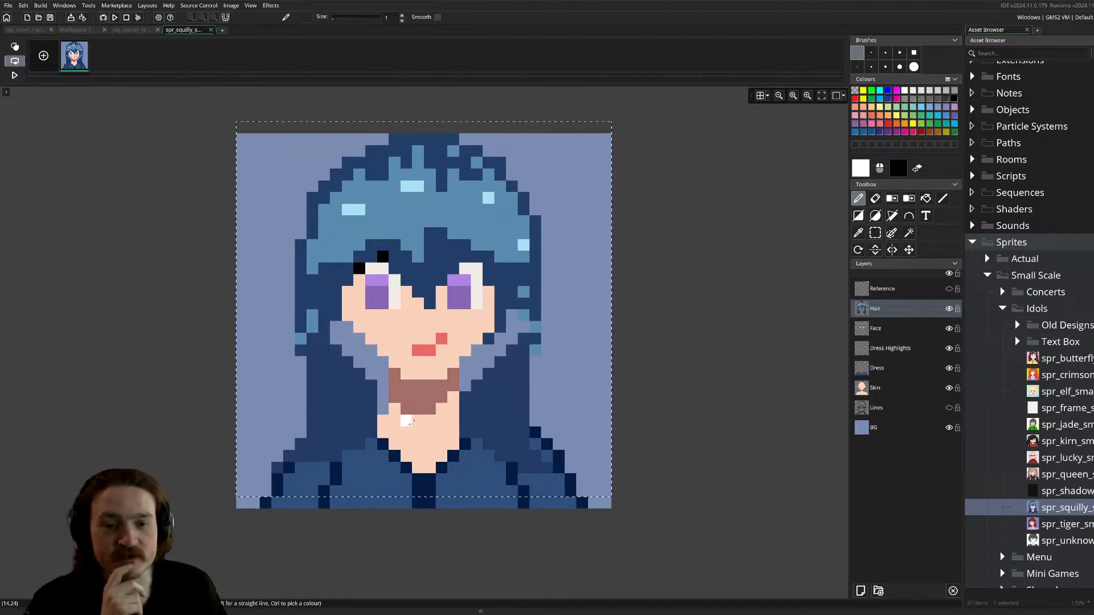
scroll(408, 422, "up", 3)
scroll(409, 422, "down", 1)
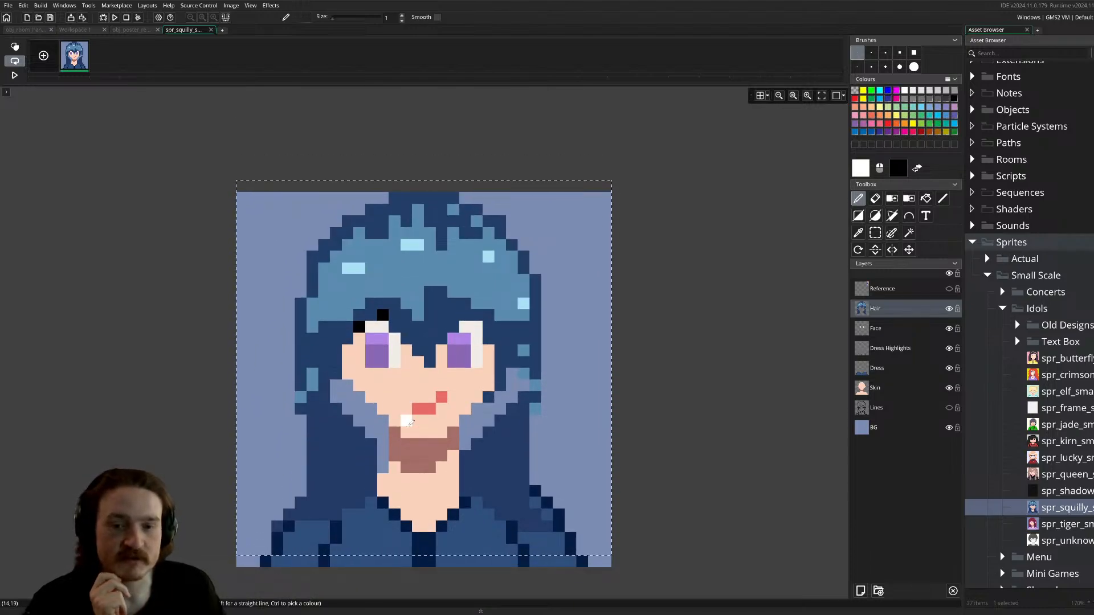
key("Up")
key("Up")
key("Up")
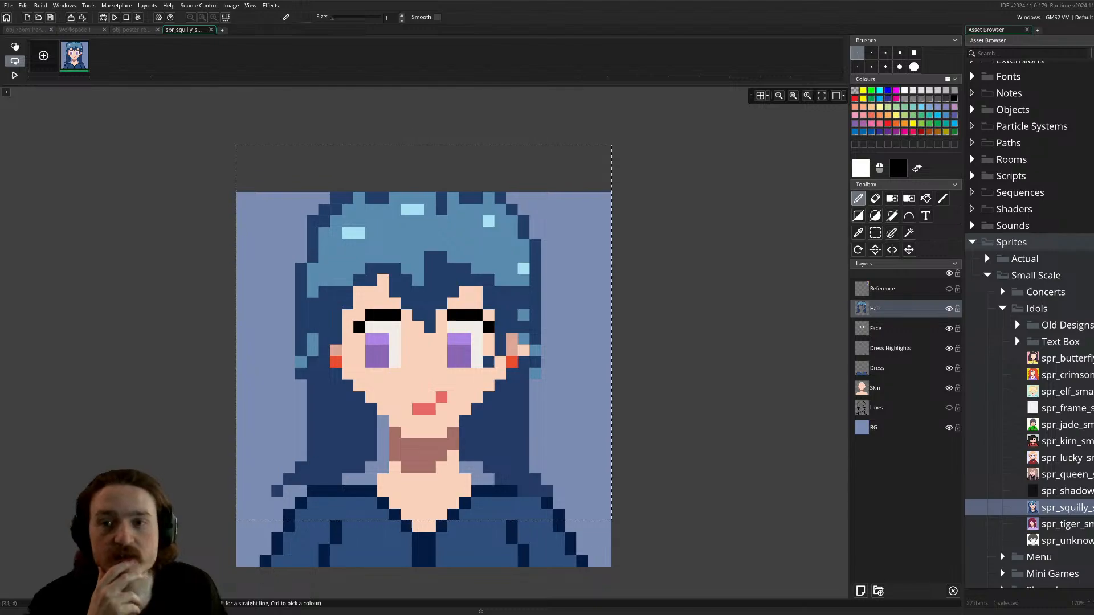
- Open the full-size spr_squilly sprite from the Actual Idols folder and examine its hair placement
scroll(1024, 343, "up", 1)
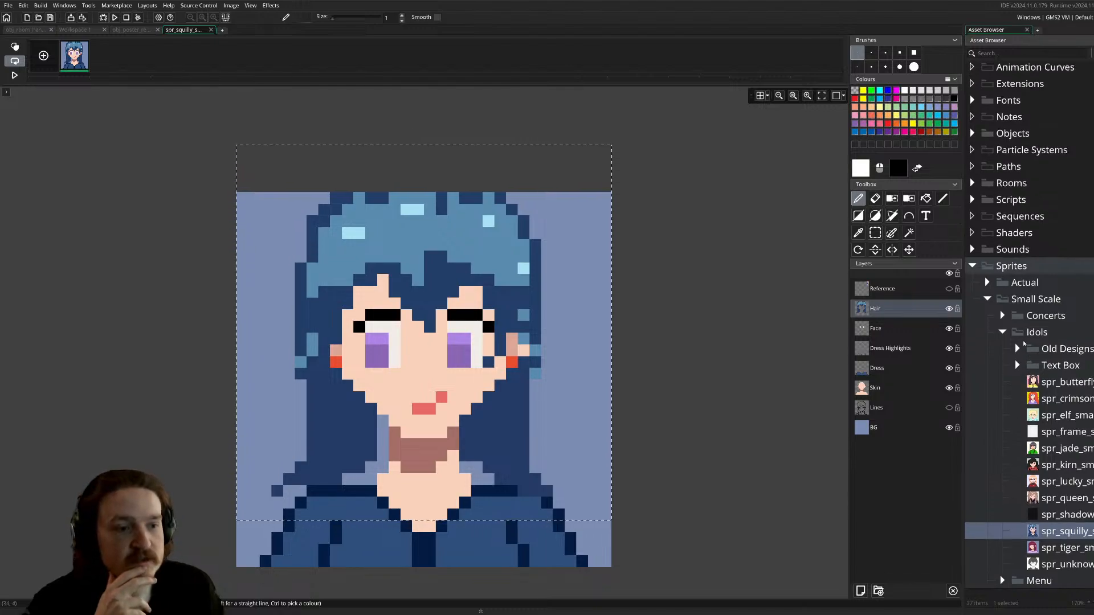
left_click(988, 283)
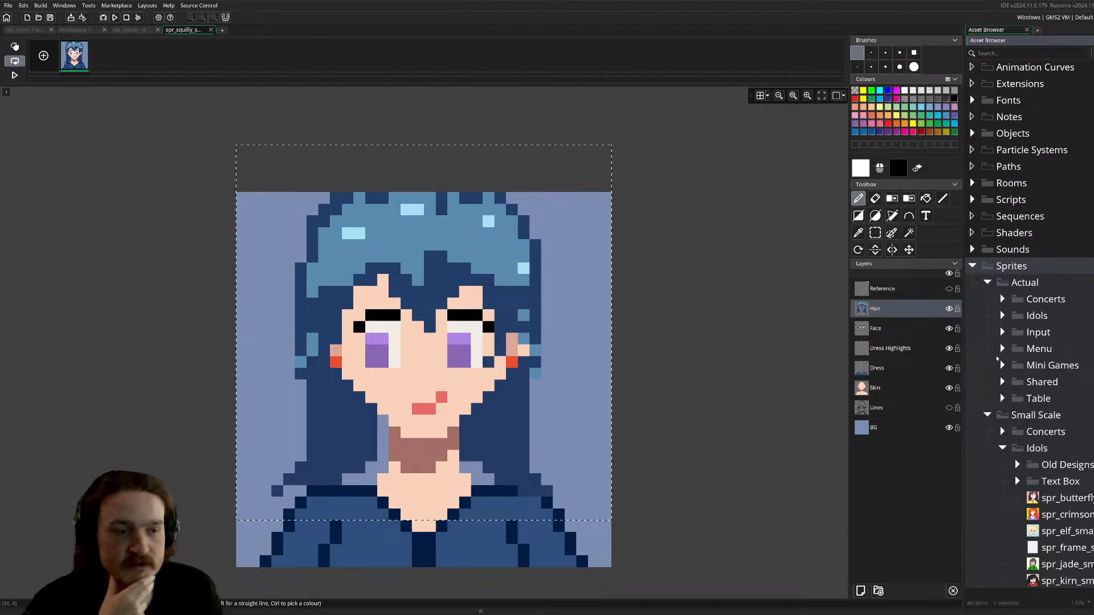
left_click(1003, 316)
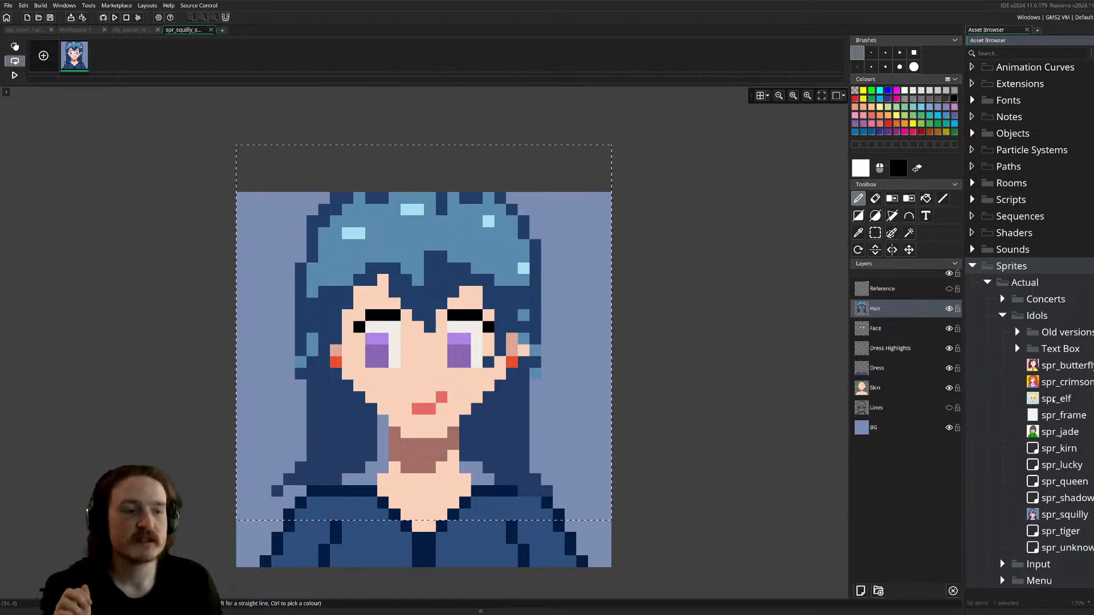
scroll(1045, 407, "down", 1)
double_click(1061, 491)
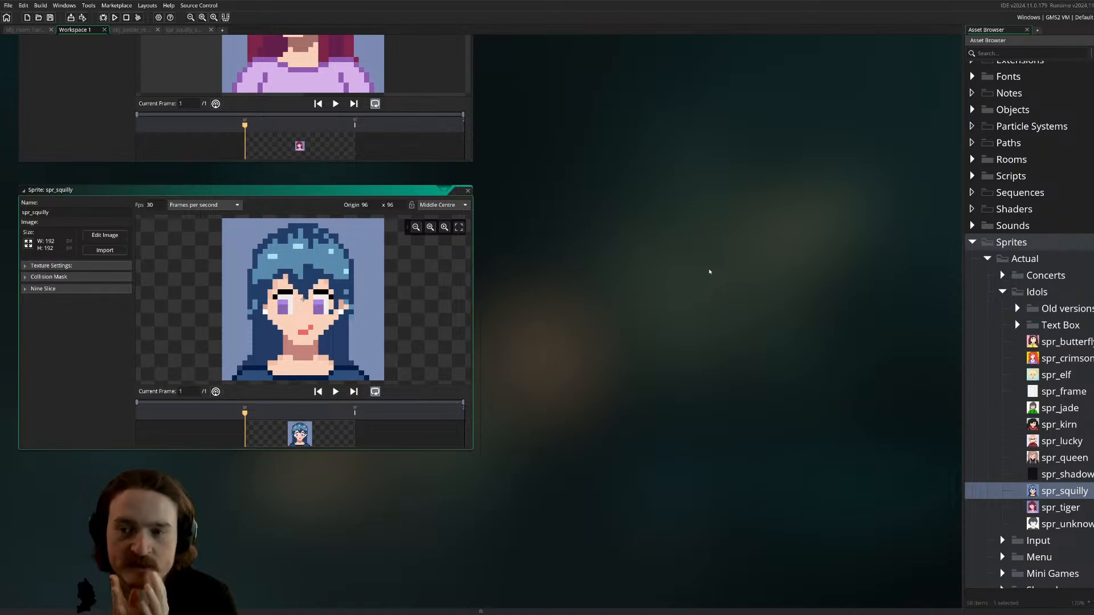
scroll(687, 179, "up", 4)
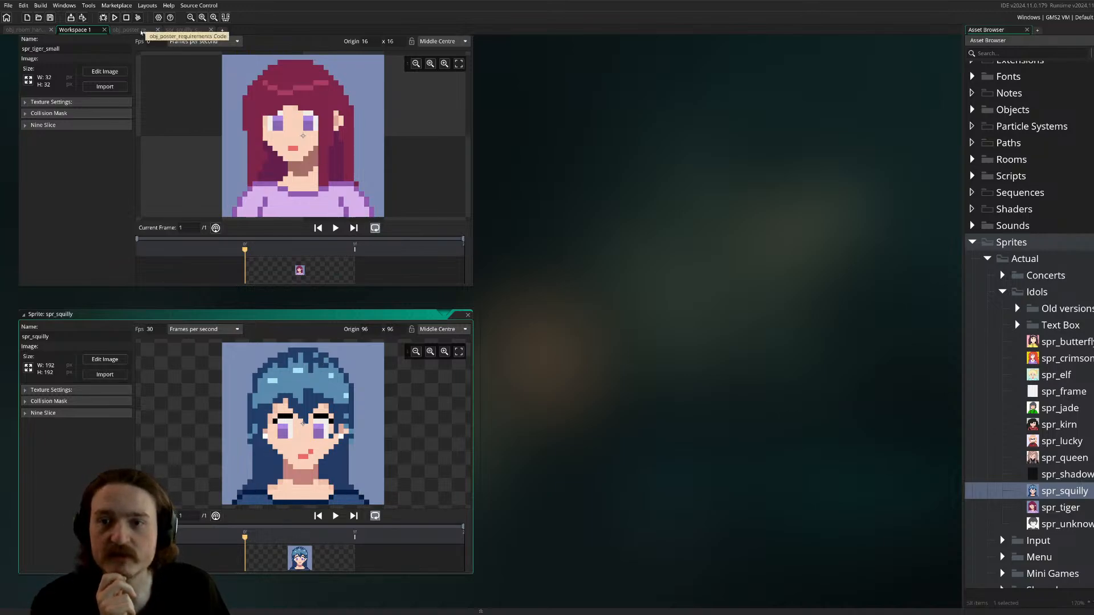
- Close the obj_poster code and return to the spr_squilly_small image to review the shifted hair
left_click(132, 29)
left_click(190, 30)
left_click(158, 30)
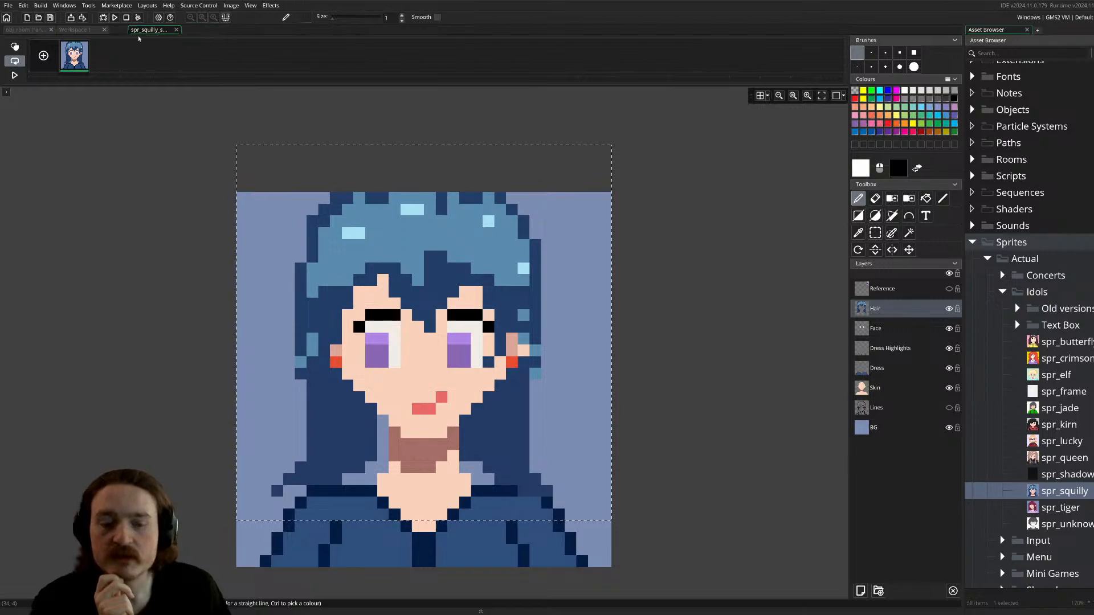
scroll(699, 291, "down", 2)
left_click(429, 445)
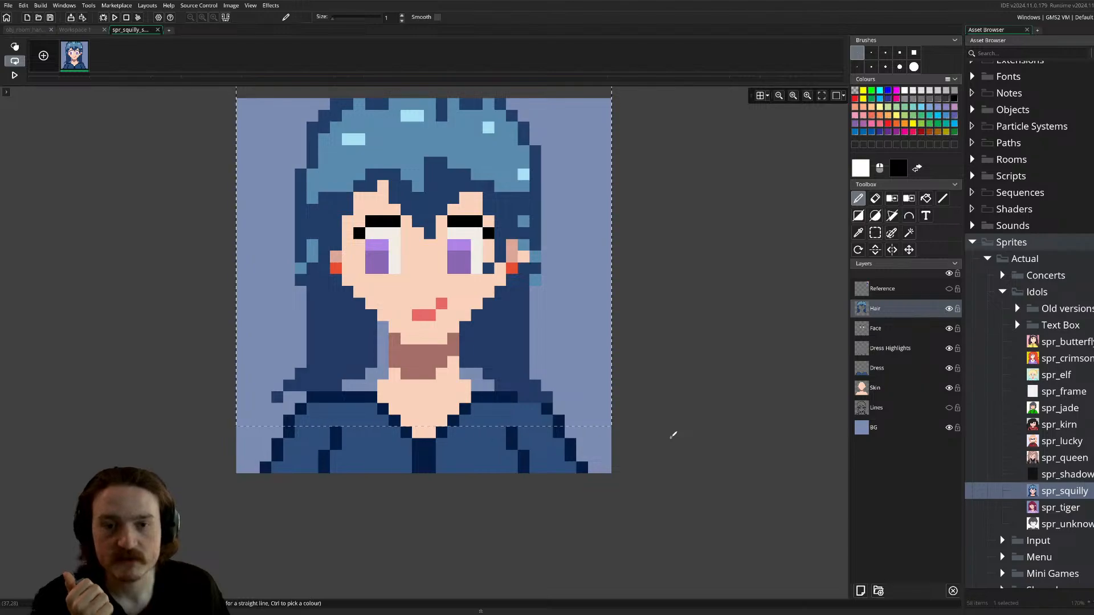
scroll(665, 428, "up", 2)
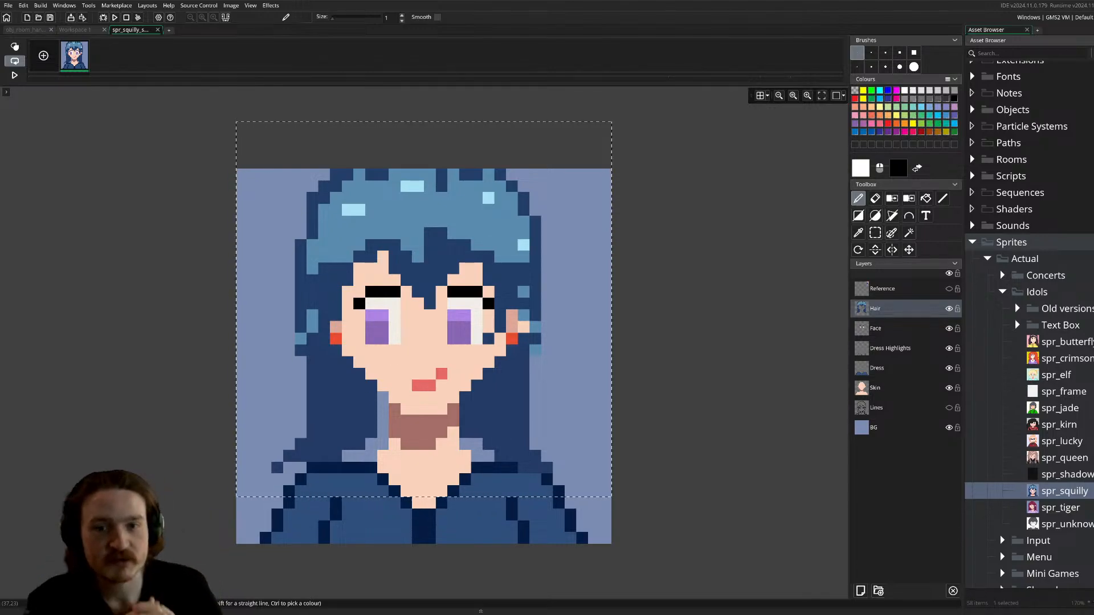
scroll(611, 284, "down", 1)
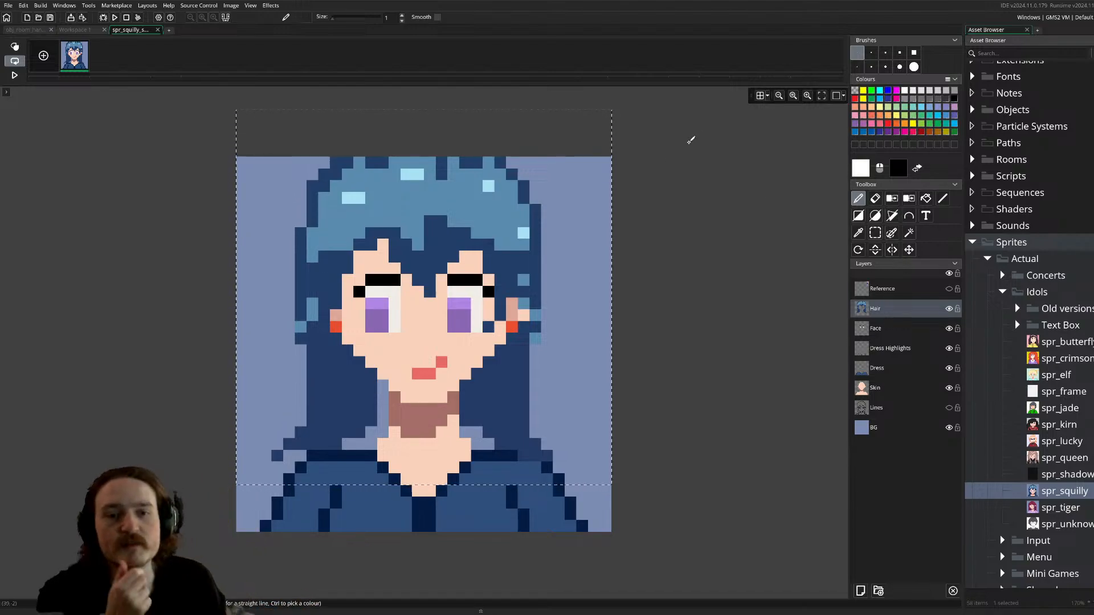
scroll(547, 244, "up", 1)
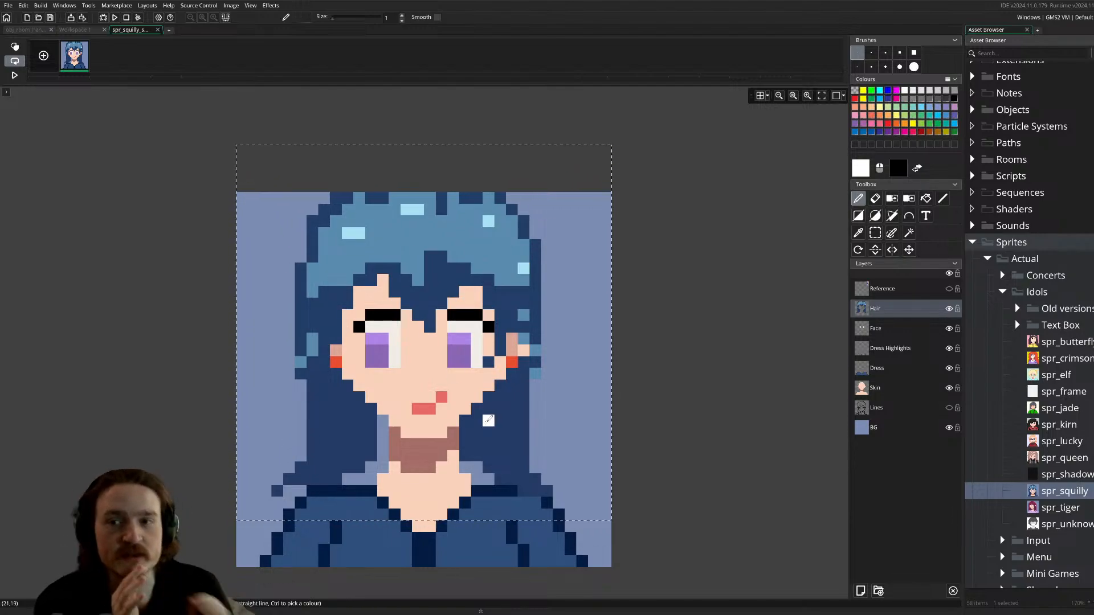
- Examine the full-size spr_squilly portrait in Workspace 1 as a reference for the small version
left_click(25, 30)
left_click(74, 30)
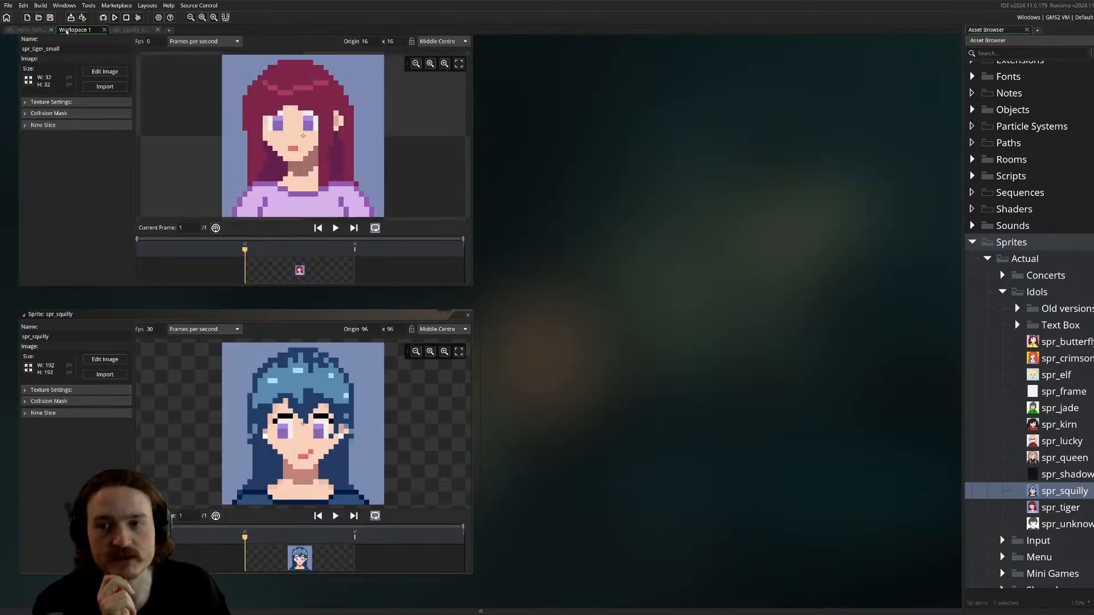
scroll(506, 427, "down", 2)
scroll(472, 414, "down", 1)
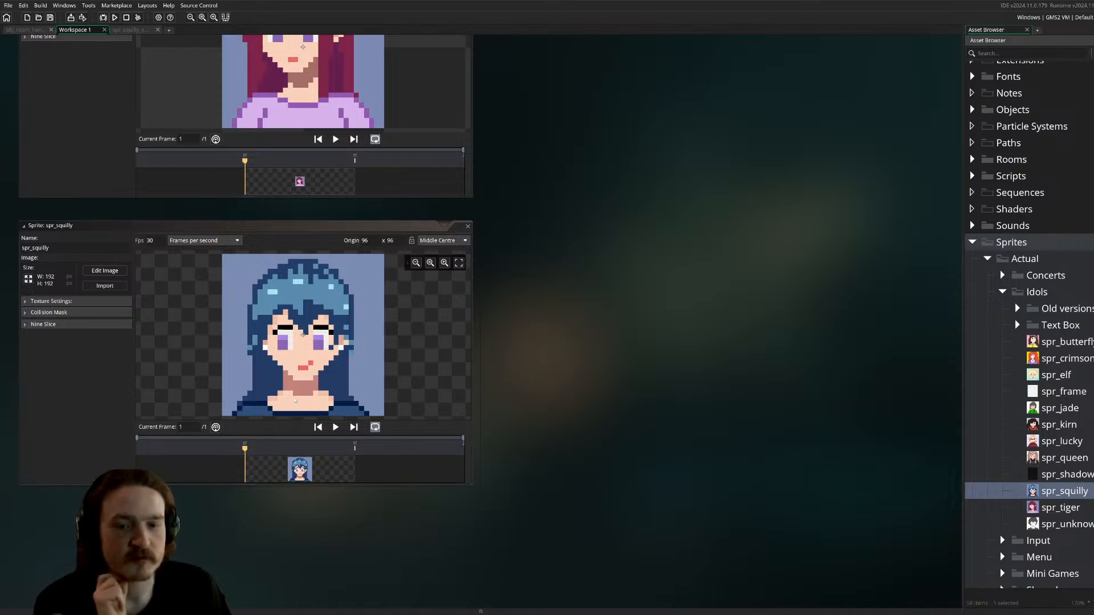
- Return to spr_squilly_small, sample the mid-blue of the hair, and check its colour values without changing them
left_click(127, 30)
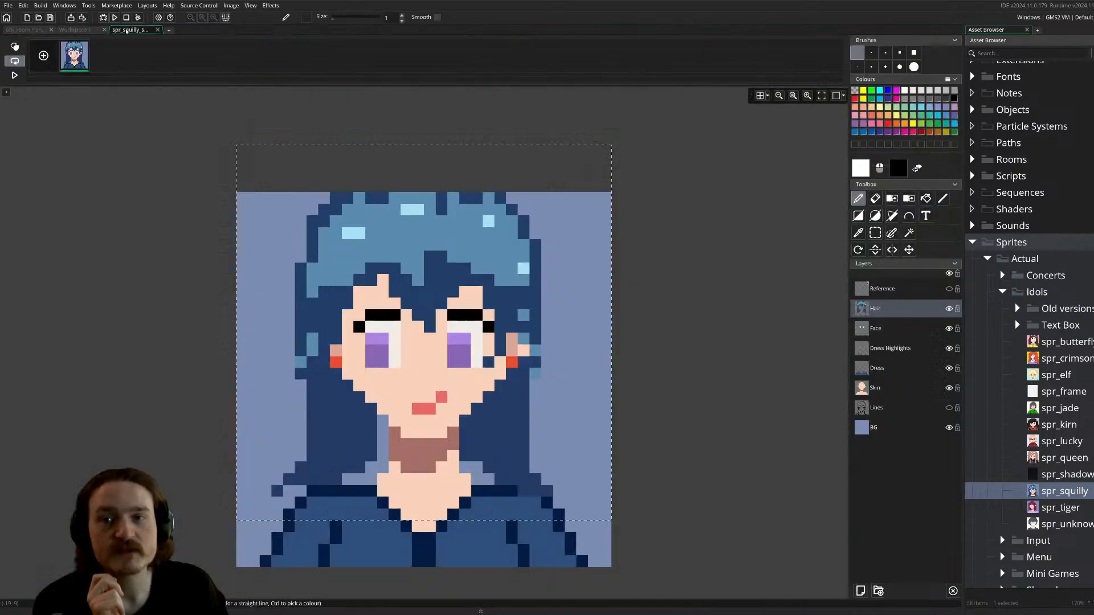
scroll(684, 383, "down", 1)
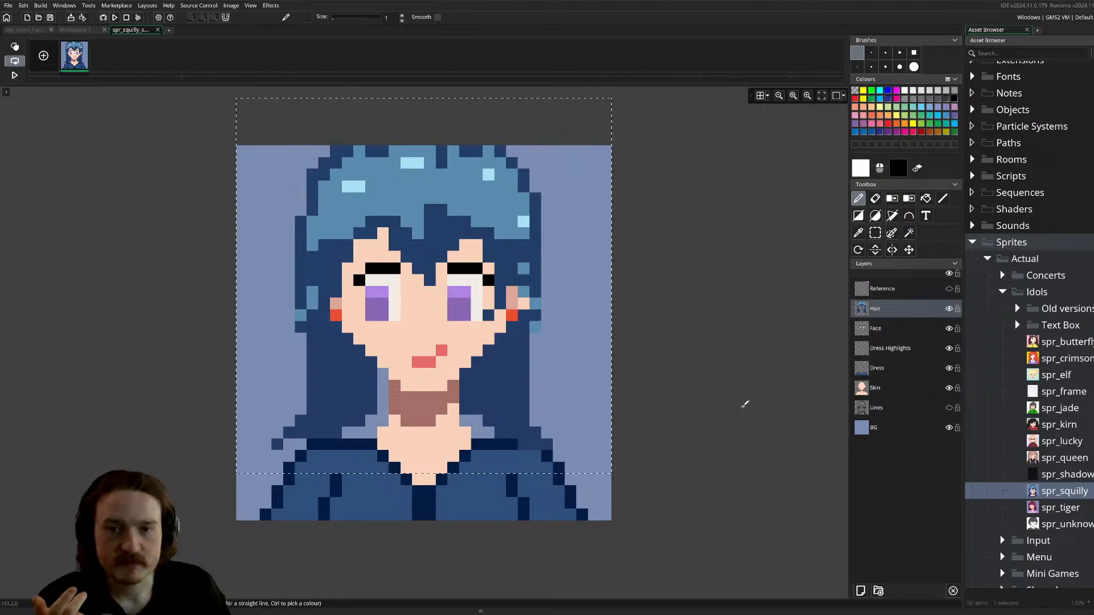
left_click(489, 195, "ctrl")
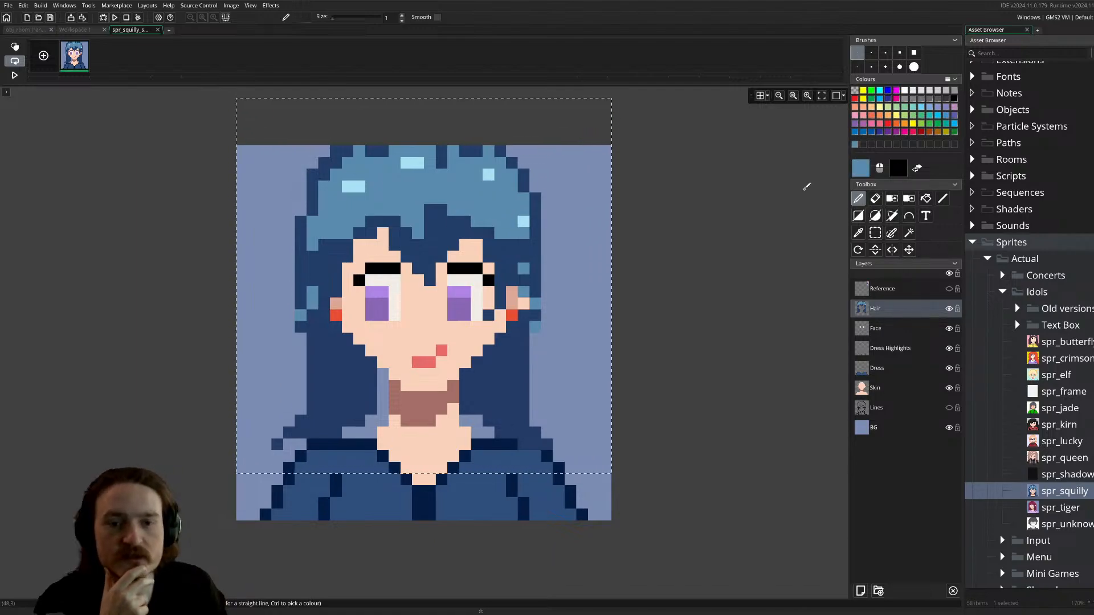
left_click(860, 169)
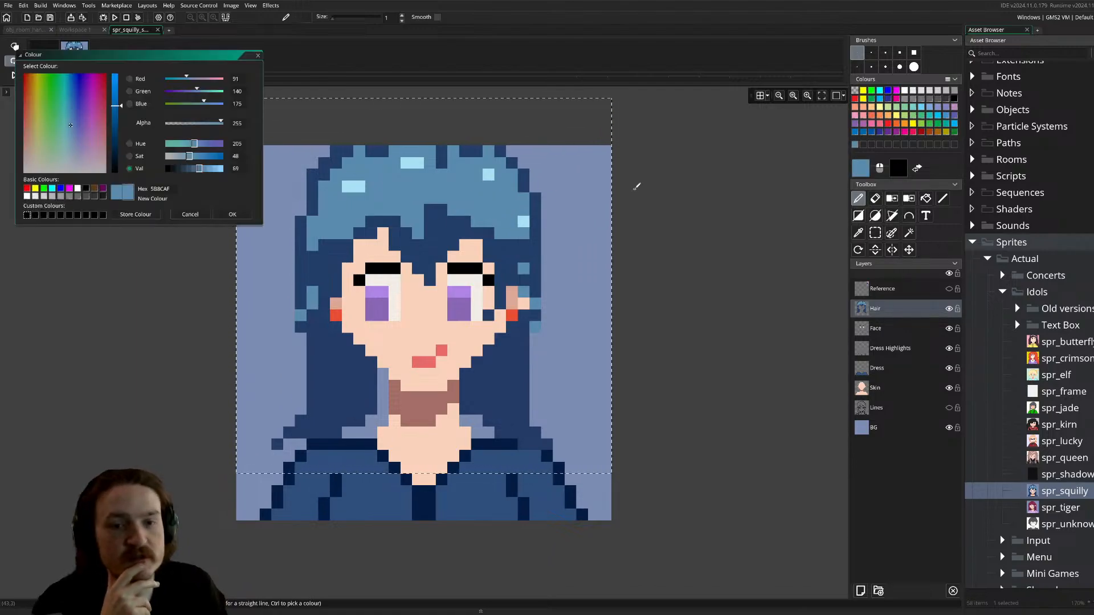
left_click(184, 216)
- Compare the hair of spr_tiger_small and full-size spr_squilly in Workspace 1, and return to the spr_squilly_small image
left_click(64, 30)
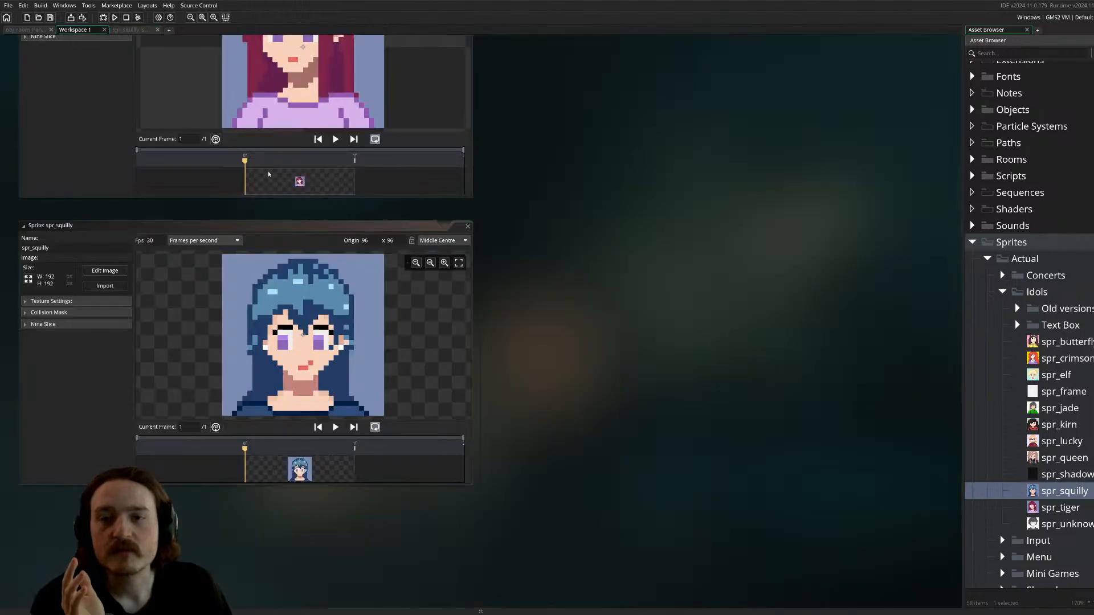
scroll(570, 261, "up", 3)
scroll(535, 276, "down", 1)
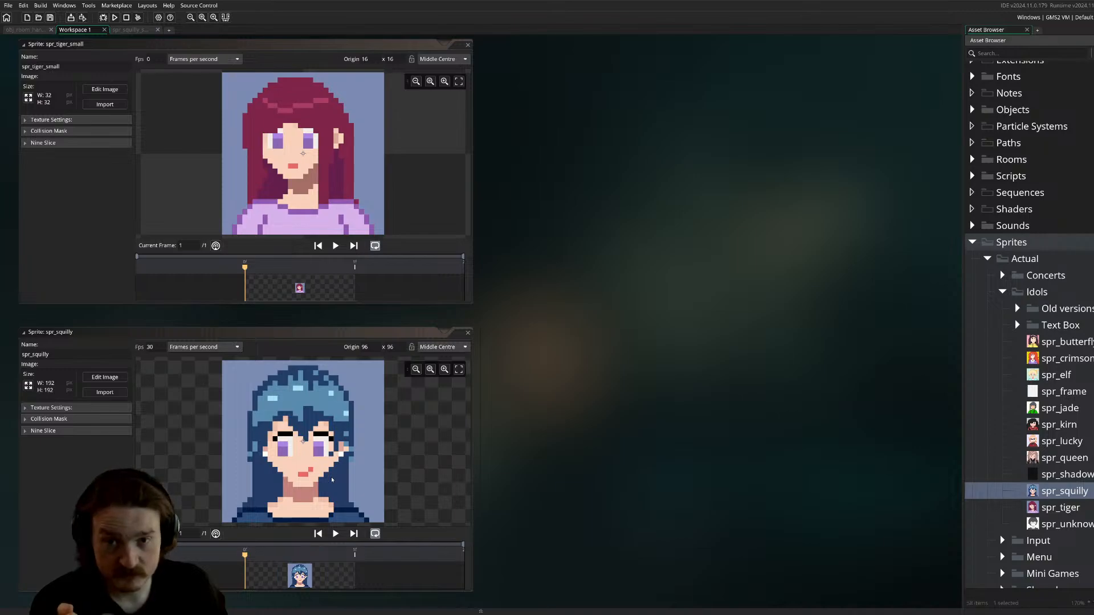
scroll(571, 297, "up", 2)
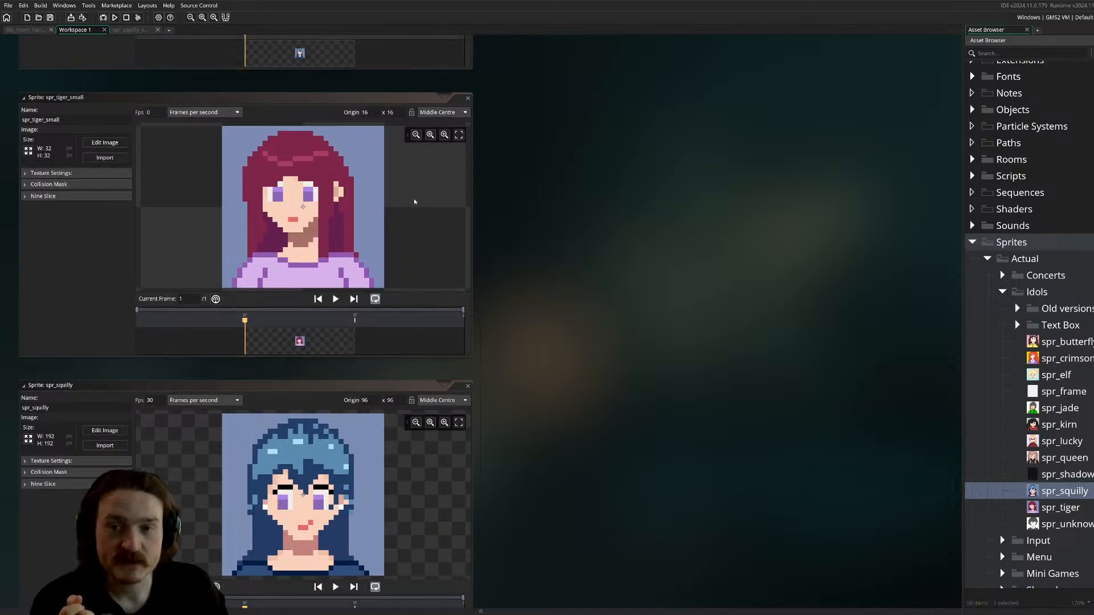
scroll(583, 308, "up", 2)
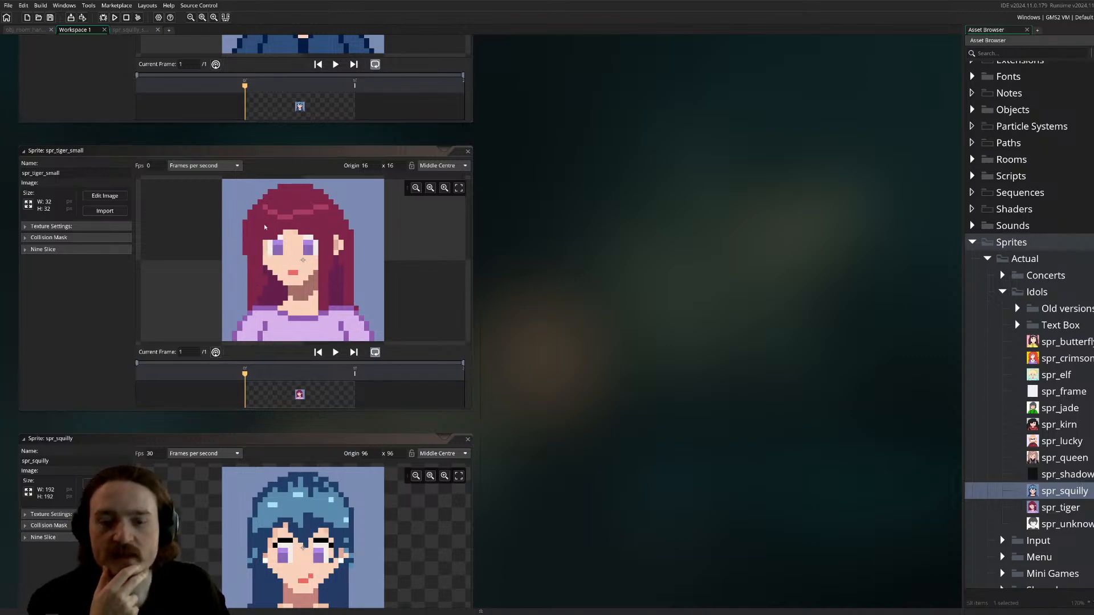
scroll(417, 493, "down", 4)
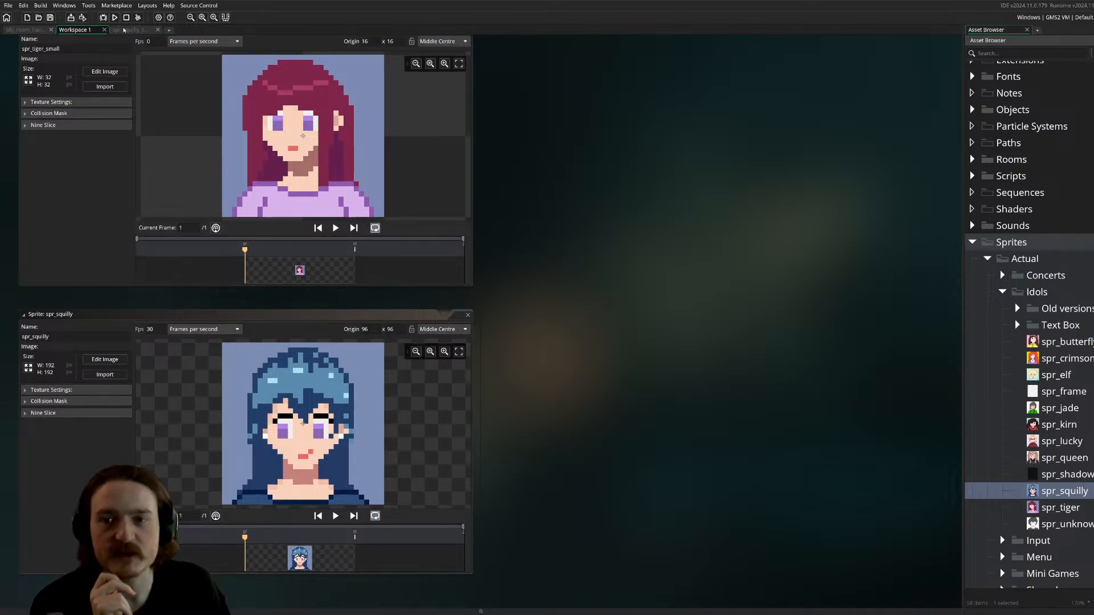
left_click(124, 30)
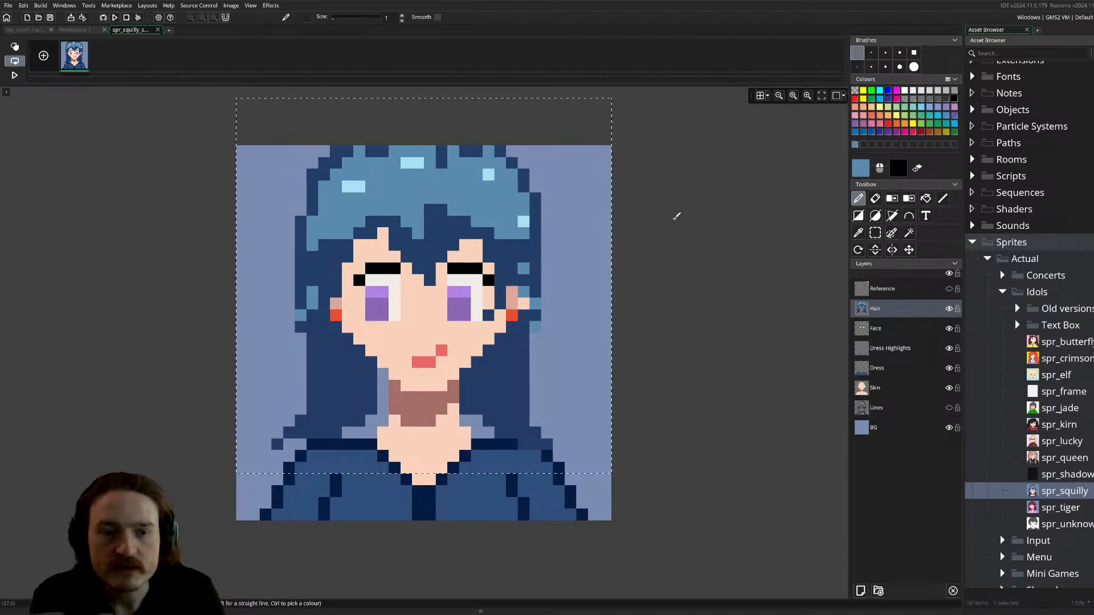
- Try the selected hair three pixels lower on the head and move it back up
key("Down")
key("Down")
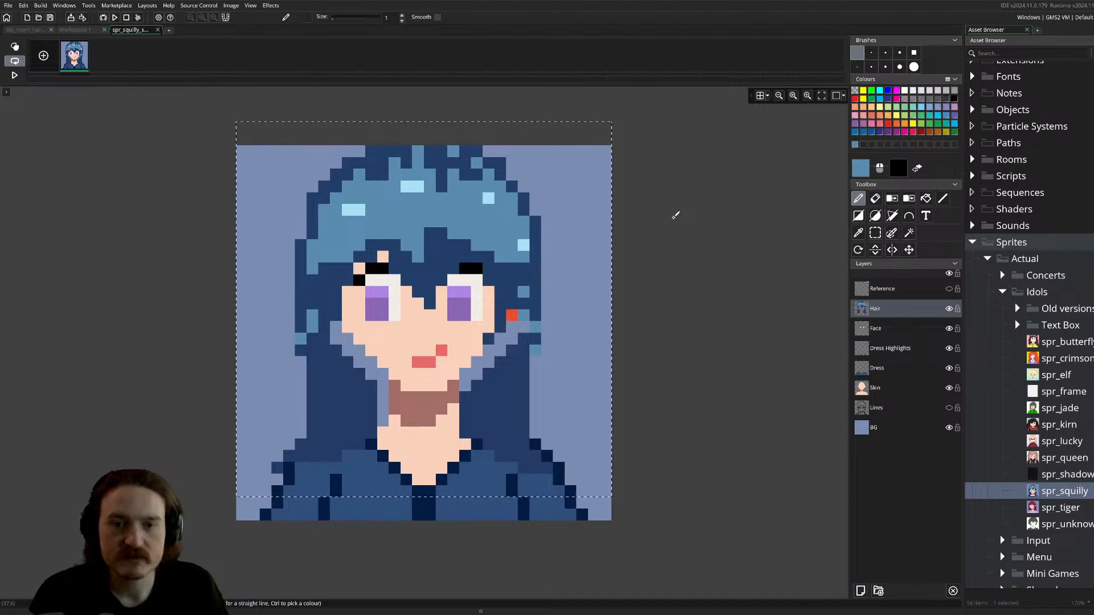
key("Down")
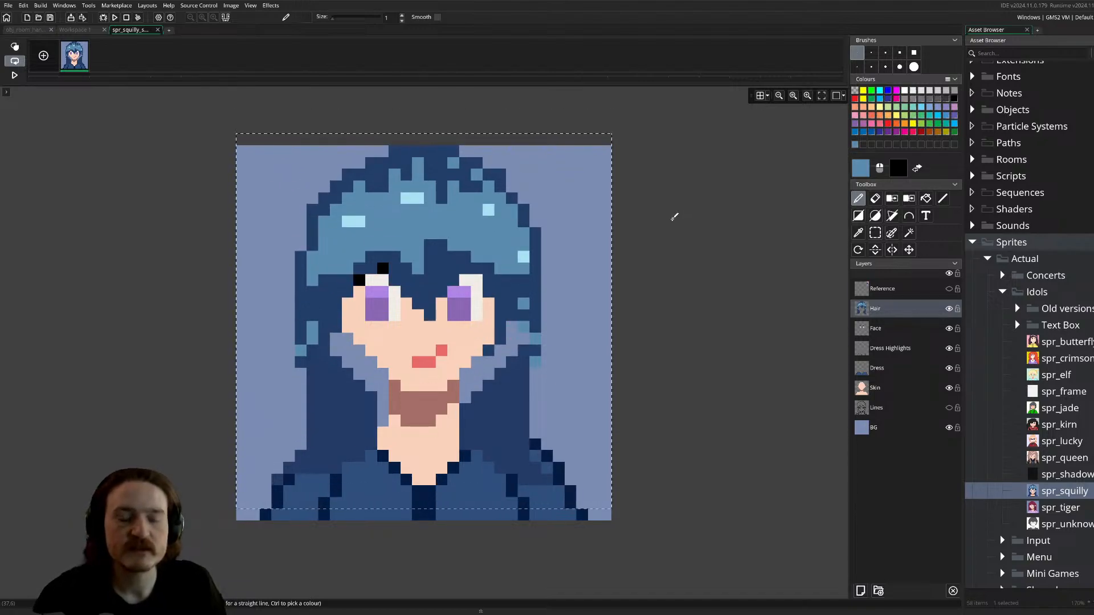
key("Up")
key("Up")
key("Up")
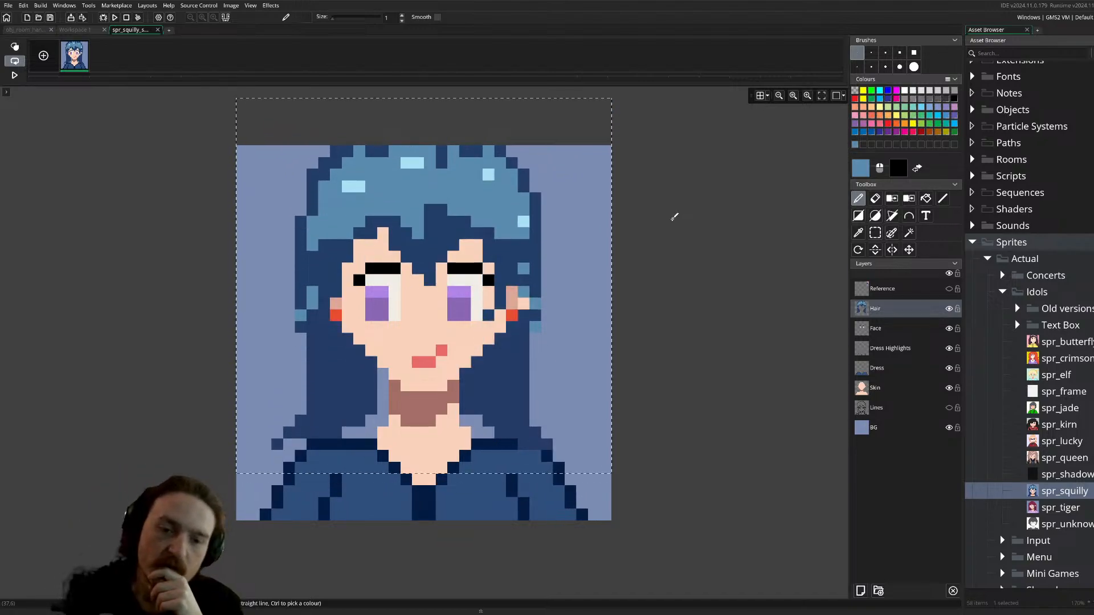
- Shift the selected hair four pixels down over the face
key("Down")
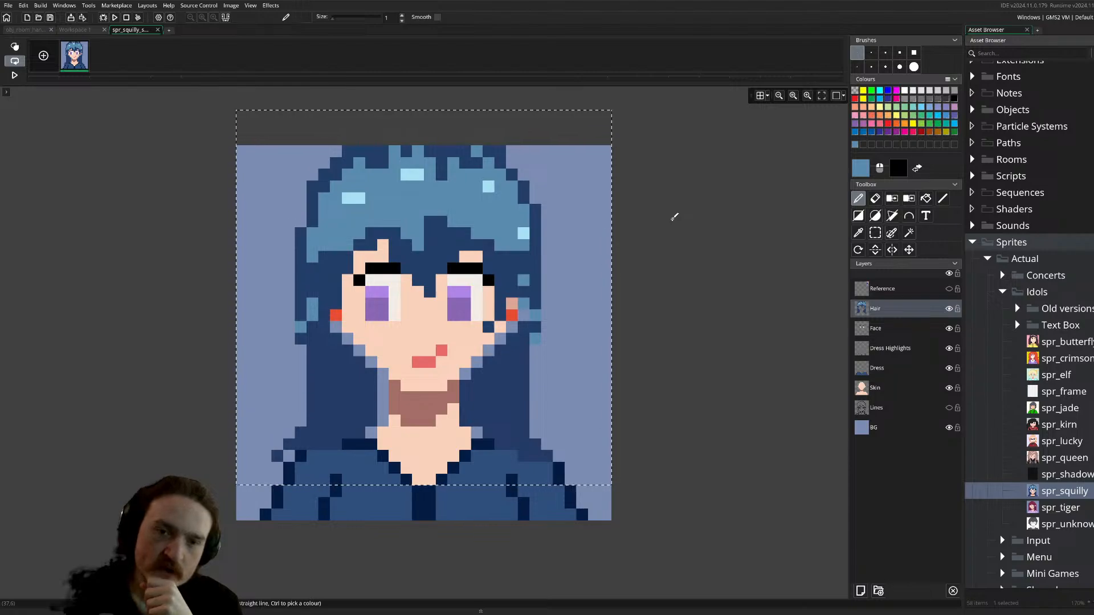
key("Down")
key("Down")
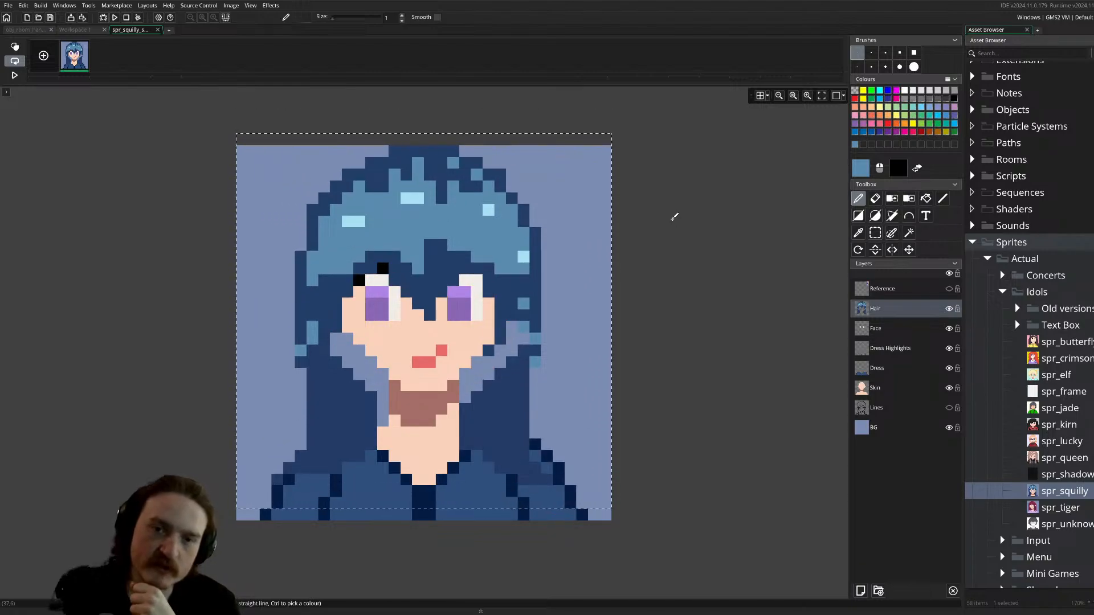
key("Down")
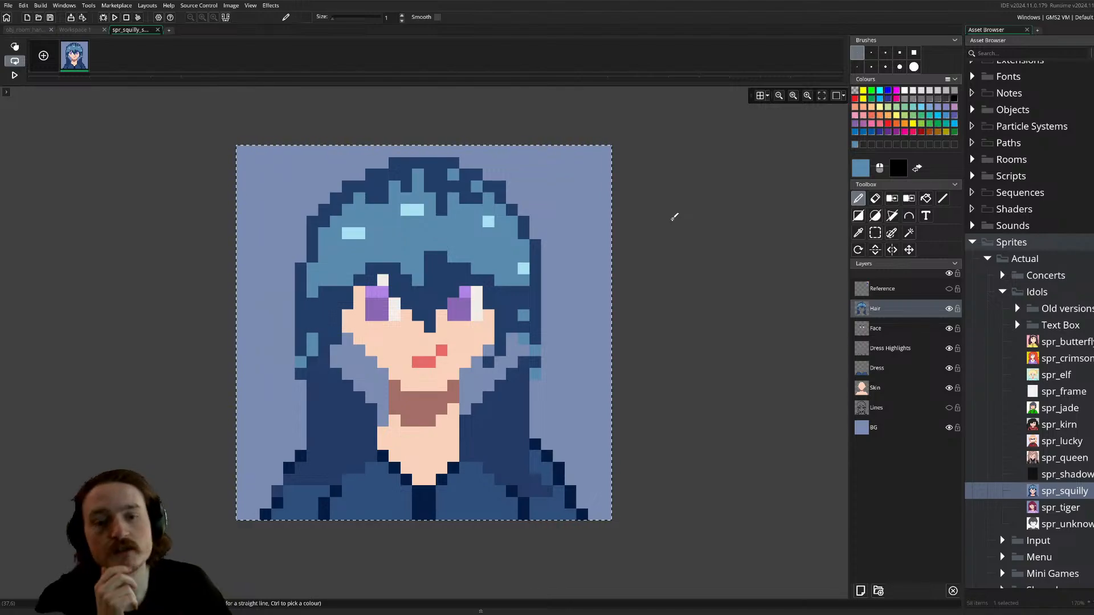
- Hide the Hair layer, add a new layer named "Hair but better" above it, and clear the selection
left_click(949, 309)
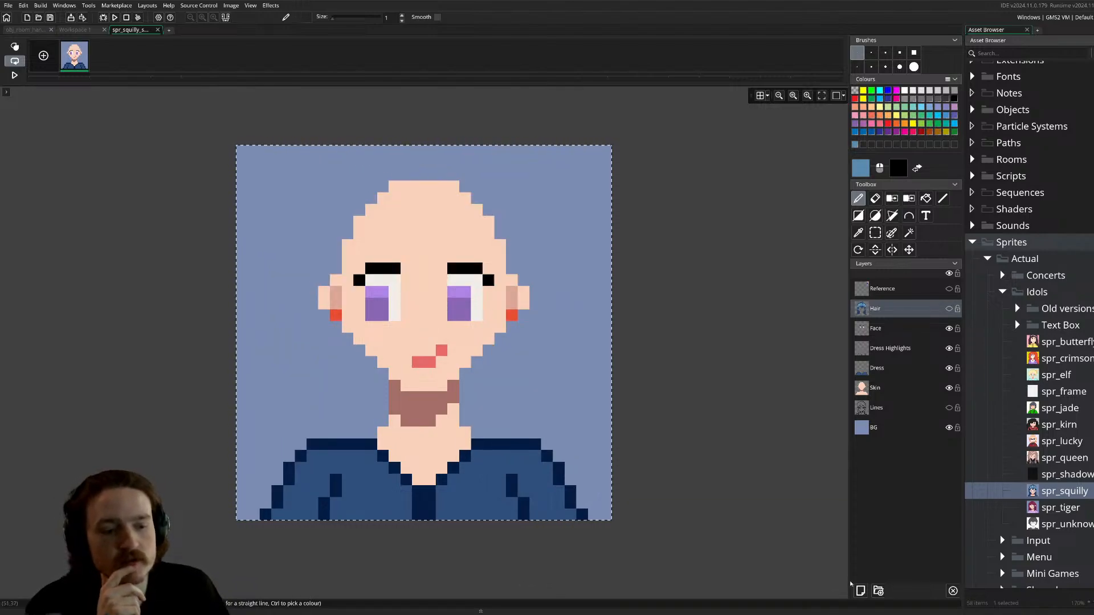
left_click(860, 591)
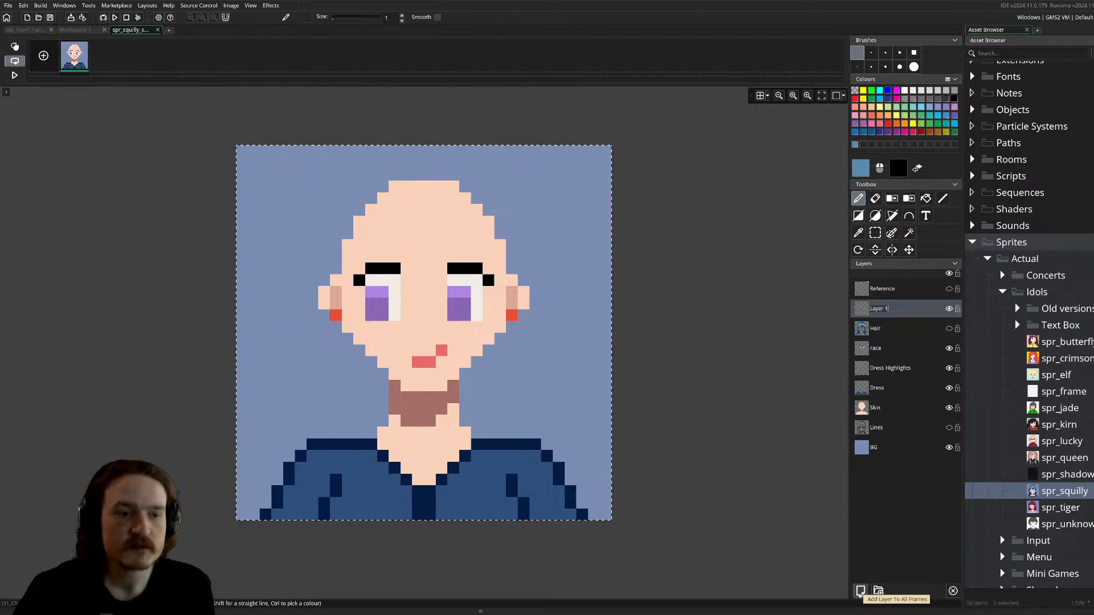
type("Hair but better")
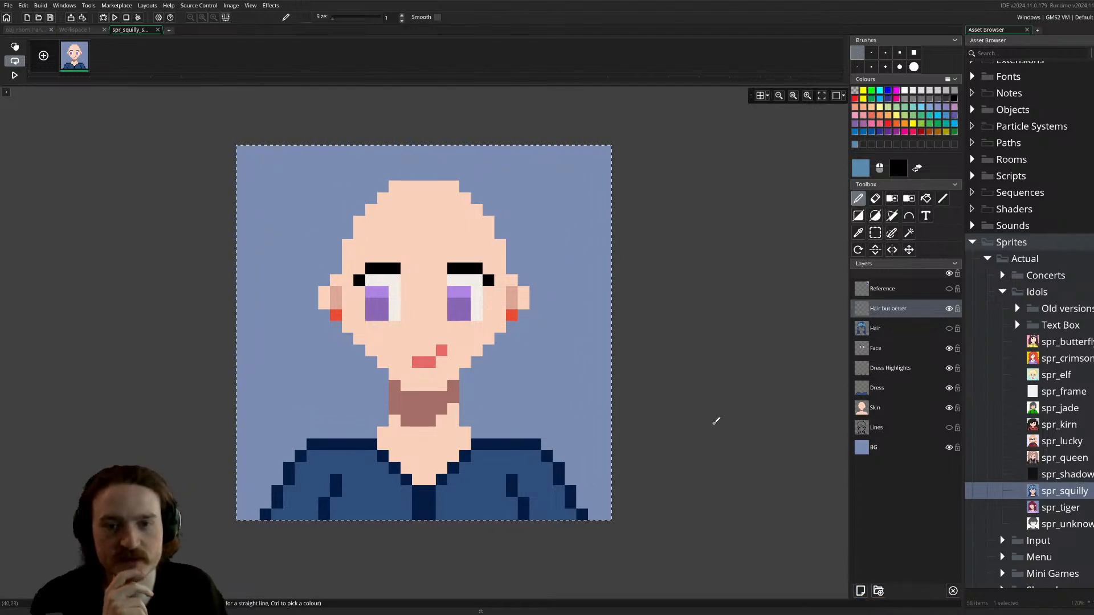
key("Escape")
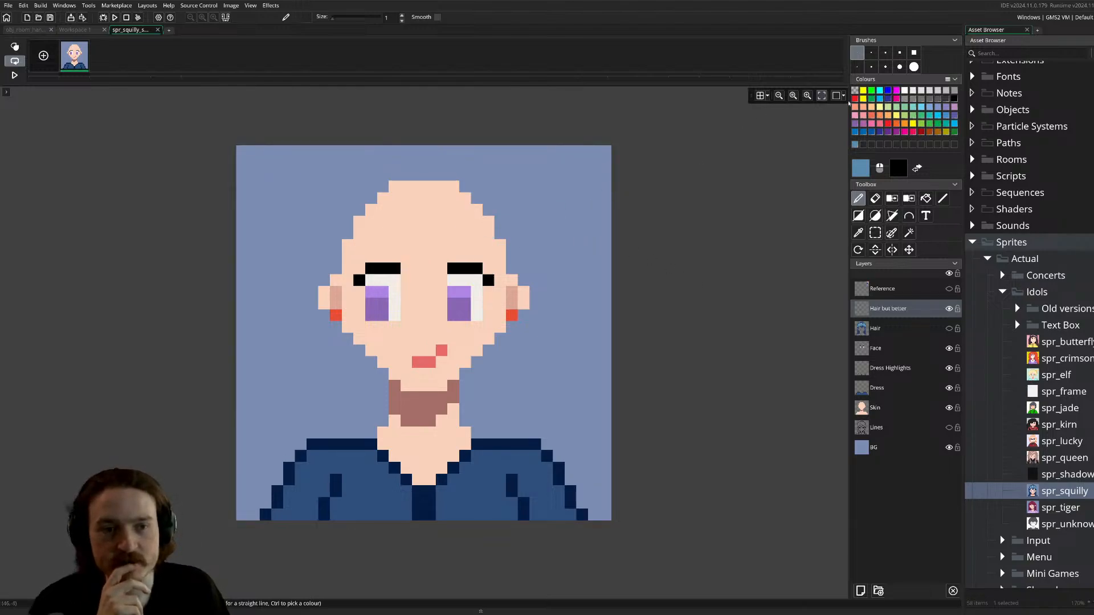
- Show the Reference layer and sample its two dark blue hair swatches, comparing their colour values
left_click(949, 289)
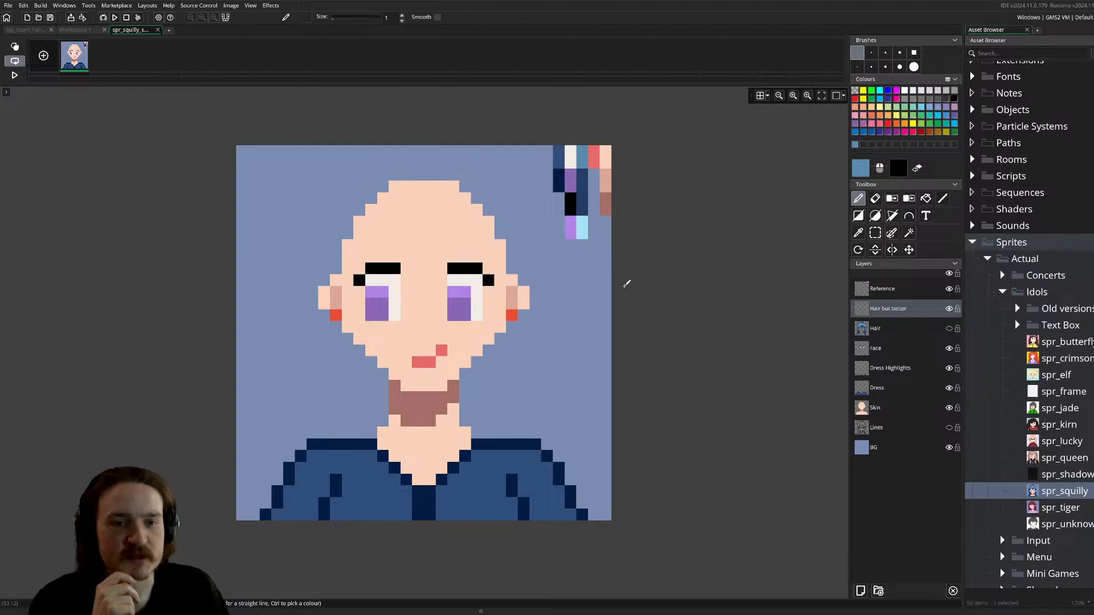
scroll(595, 211, "up", 3)
scroll(613, 288, "up", 2, "ctrl")
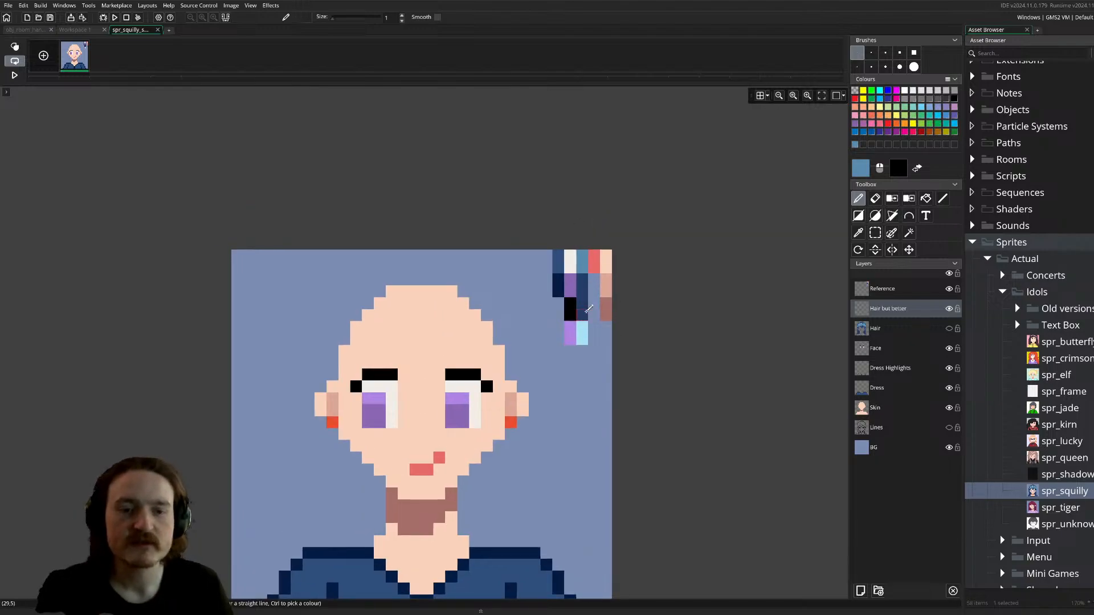
left_click(588, 303, "ctrl")
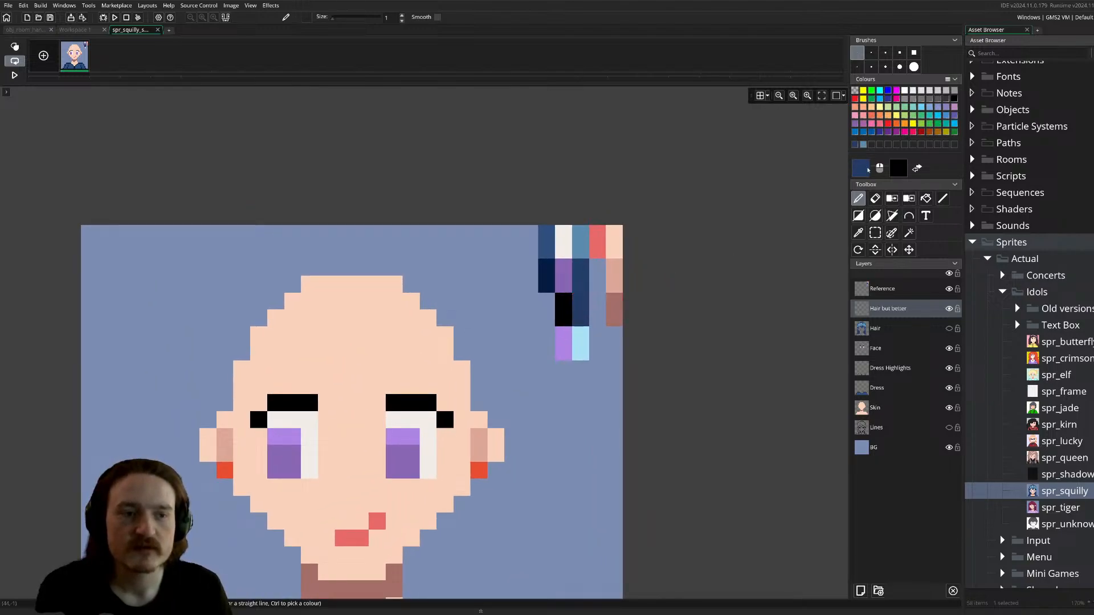
left_click(866, 169)
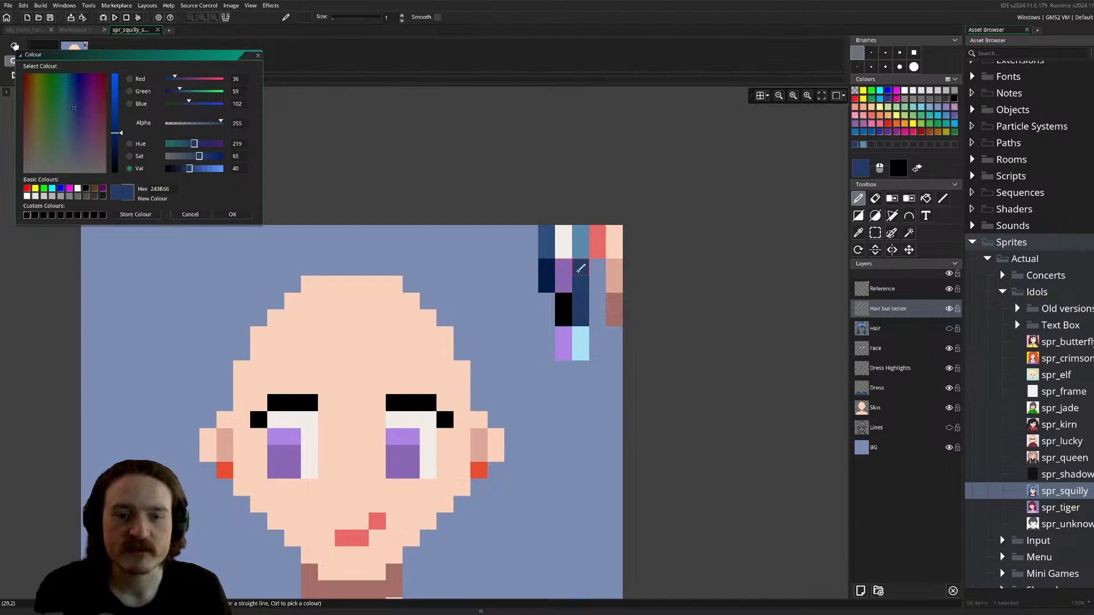
left_click(579, 271, "ctrl")
left_click(580, 314, "ctrl")
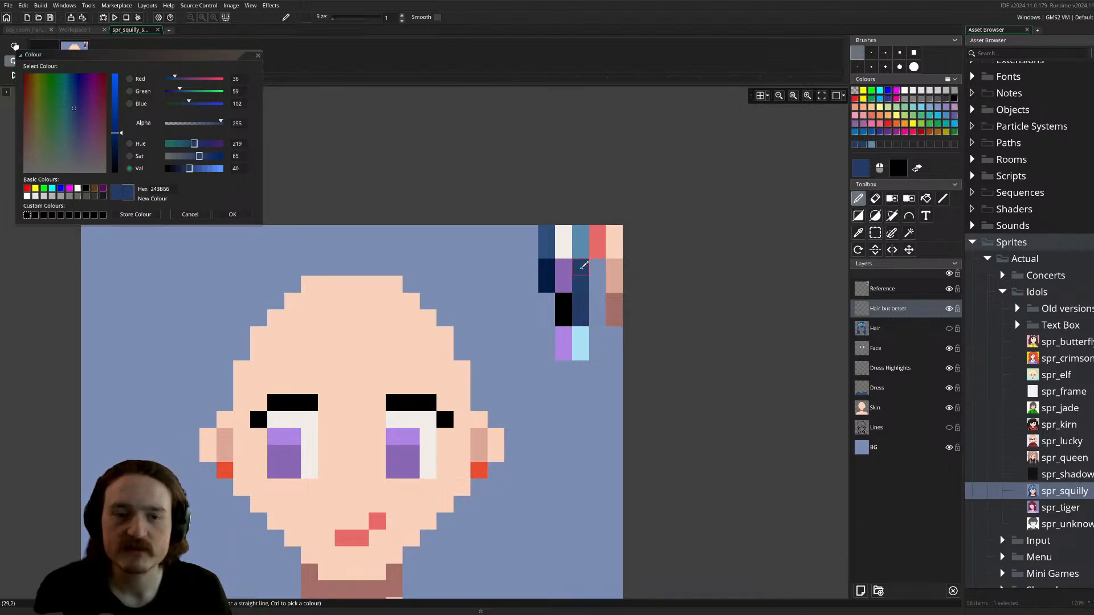
left_click(581, 269, "ctrl")
left_click(581, 304, "ctrl")
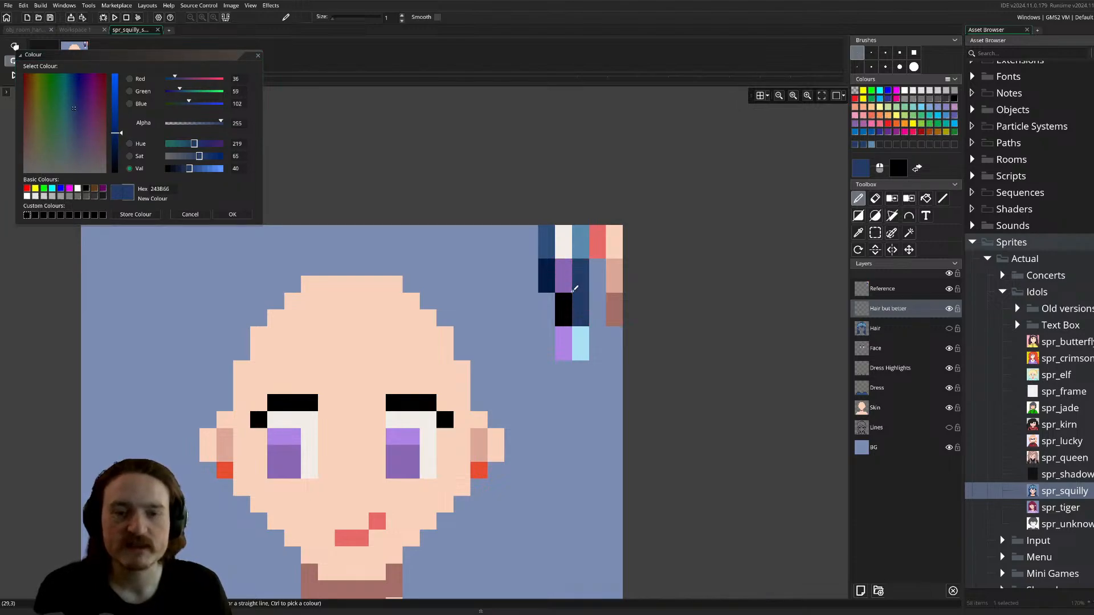
scroll(581, 420, "down", 2)
scroll(563, 379, "down", 2)
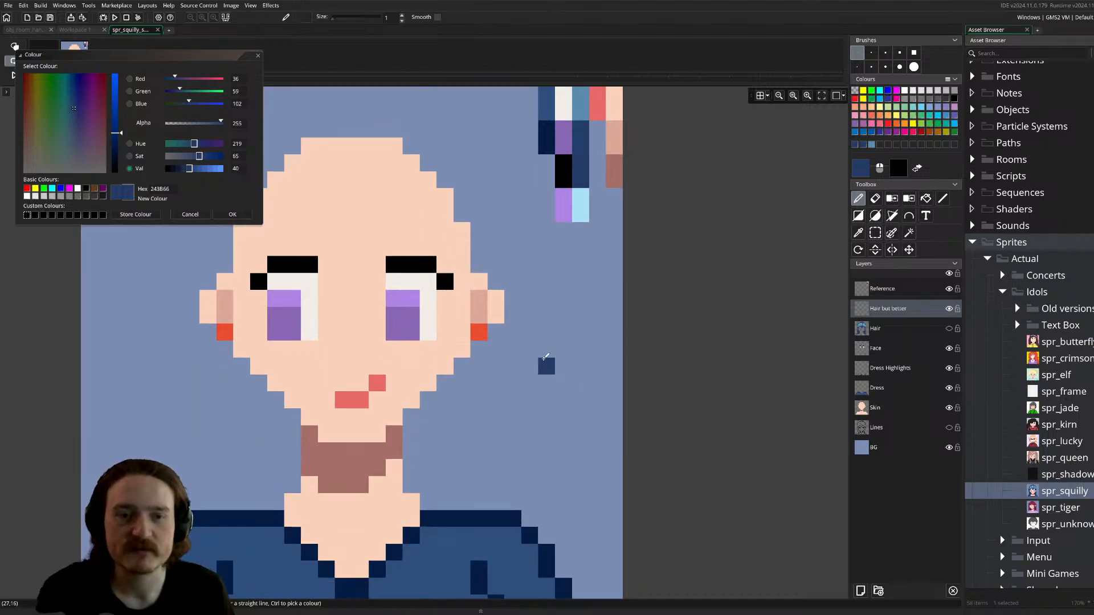
scroll(536, 348, "up", 4)
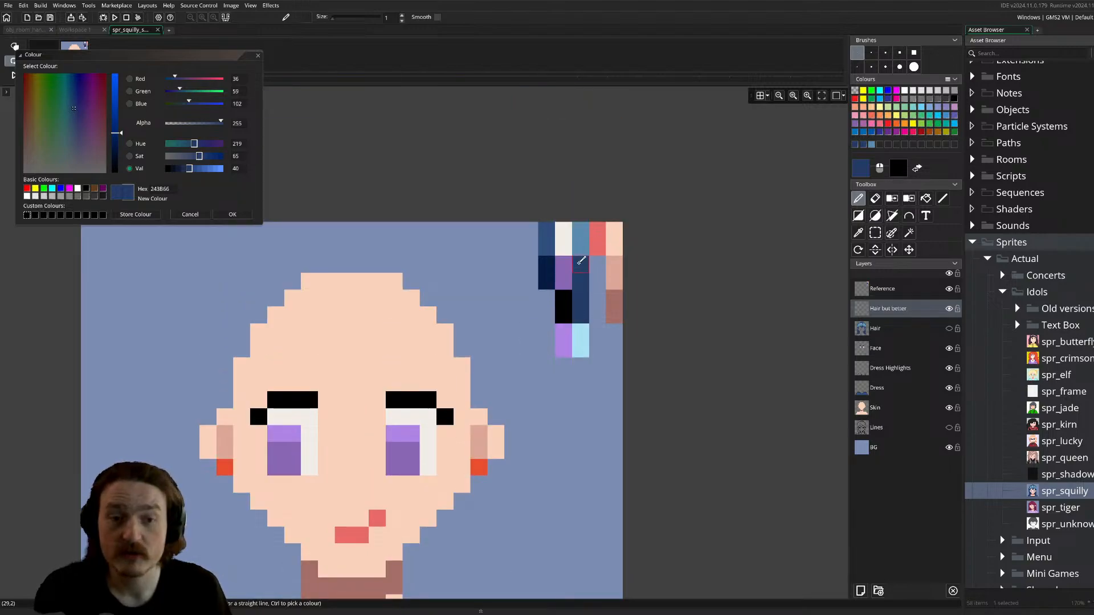
- Draw a sloping line about seven pixels wide above the head in the reference mid-blue 5B8CAF, and dismiss the colour settings
left_click(581, 245, "ctrl")
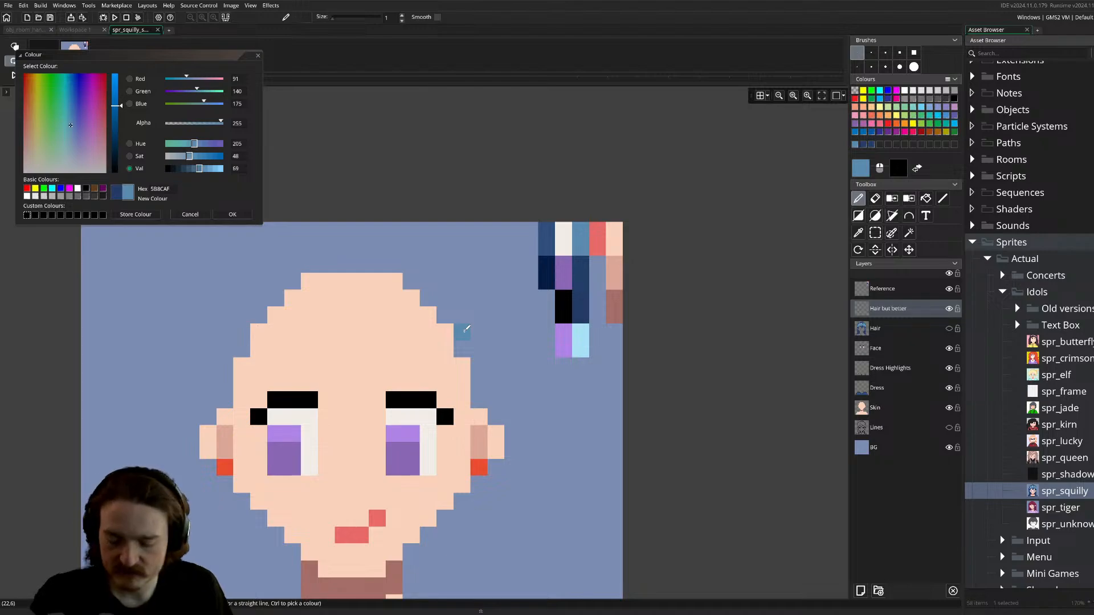
key("l")
mouse_move(478, 281)
left_mouse_down()
mouse_move(434, 250)
mouse_move(371, 241)
left_mouse_up()
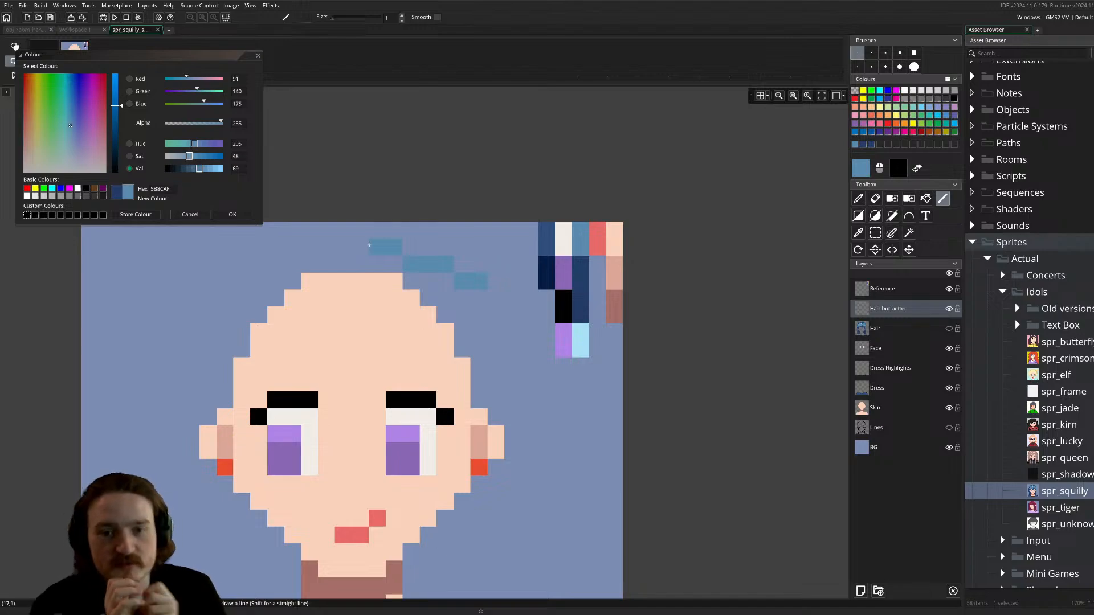
scroll(398, 314, "down", 3)
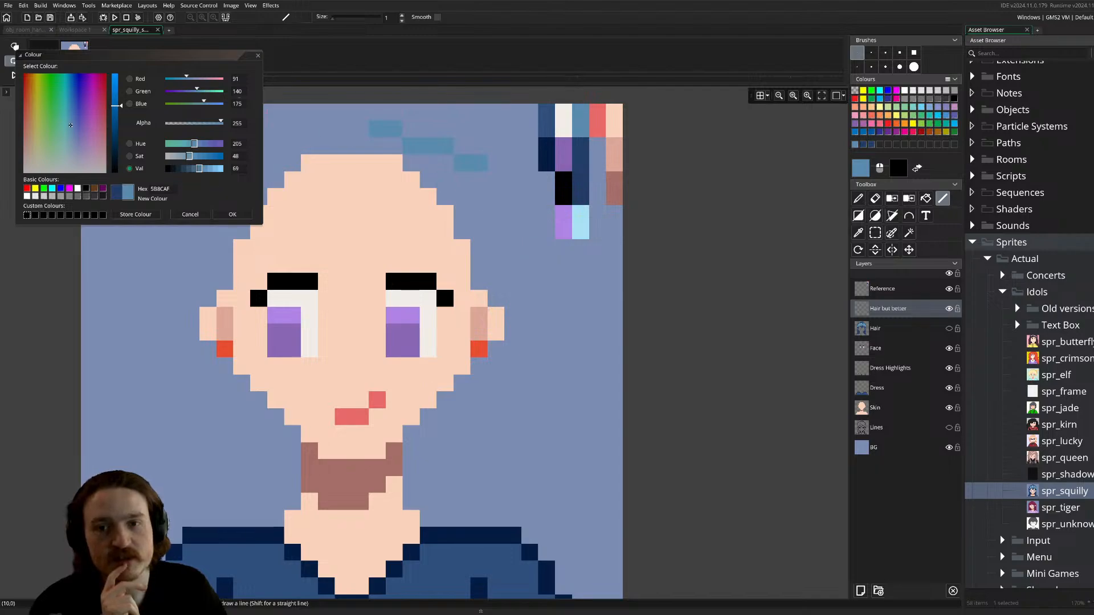
left_click(190, 215)
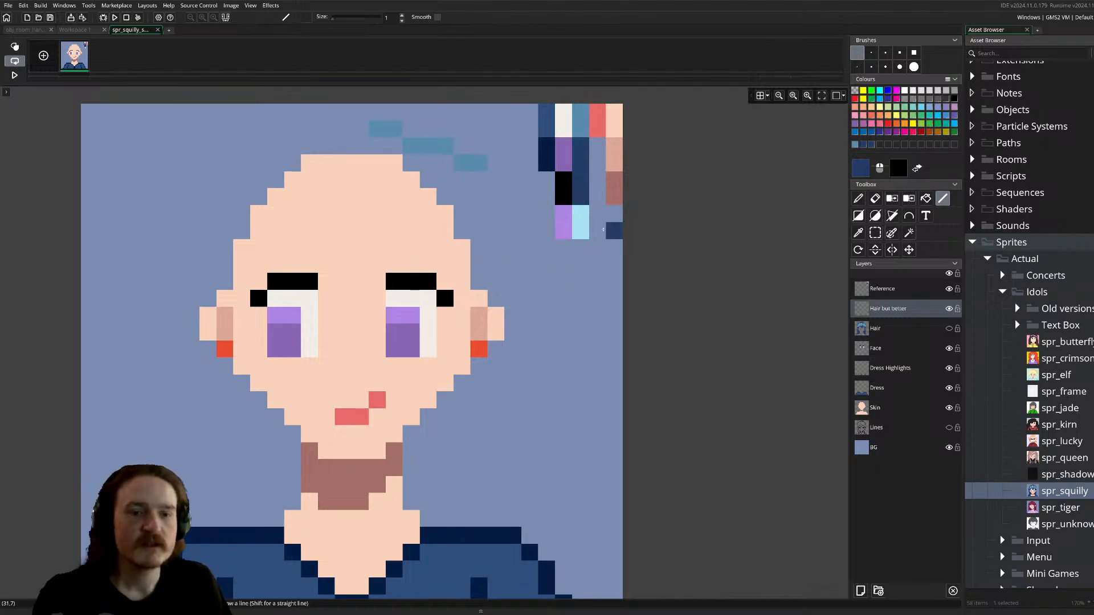
- Redraw the sloping line above the head in the light blue reference colour and turn the Hair layer's visibility back on
left_click(580, 222, "alt")
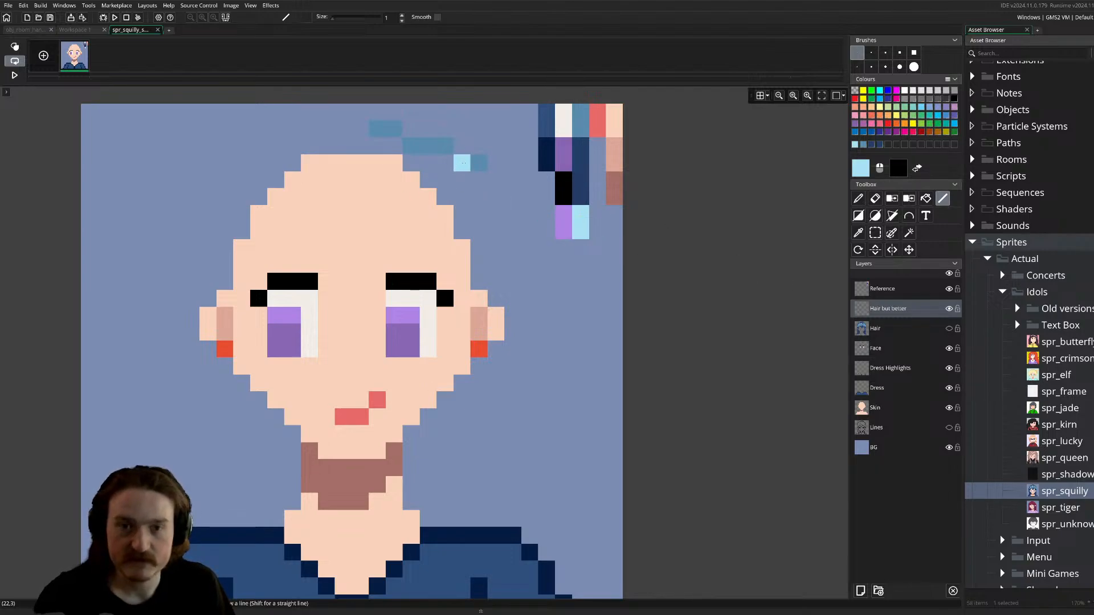
mouse_move(463, 164)
left_mouse_down()
mouse_move(479, 163)
mouse_move(376, 128)
left_mouse_up()
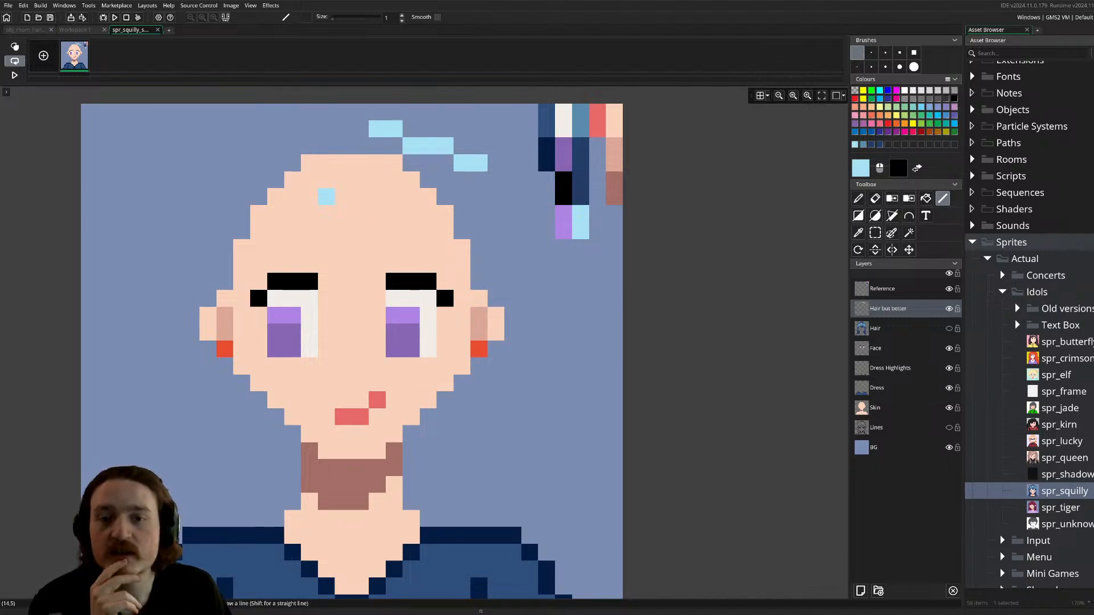
left_click(948, 328)
left_click(948, 328)
left_click(948, 329)
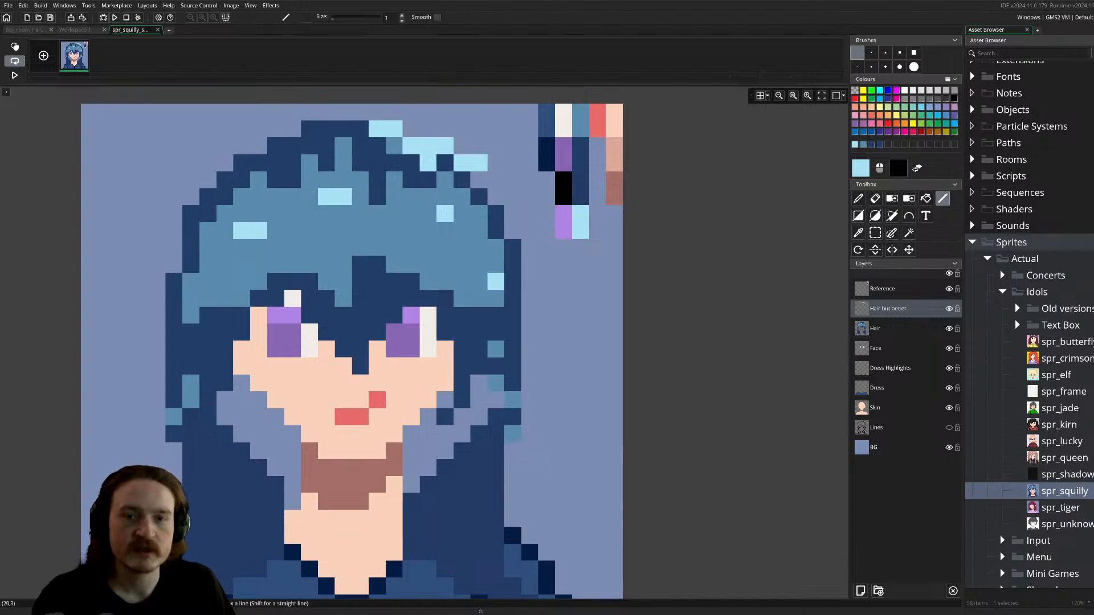
- Erase the light blue sloping line above the head from the "Hair but better" layer
key("e")
mouse_move(462, 163)
left_mouse_down()
mouse_move(476, 162)
mouse_move(392, 137)
mouse_move(400, 191)
left_mouse_up()
key("l")
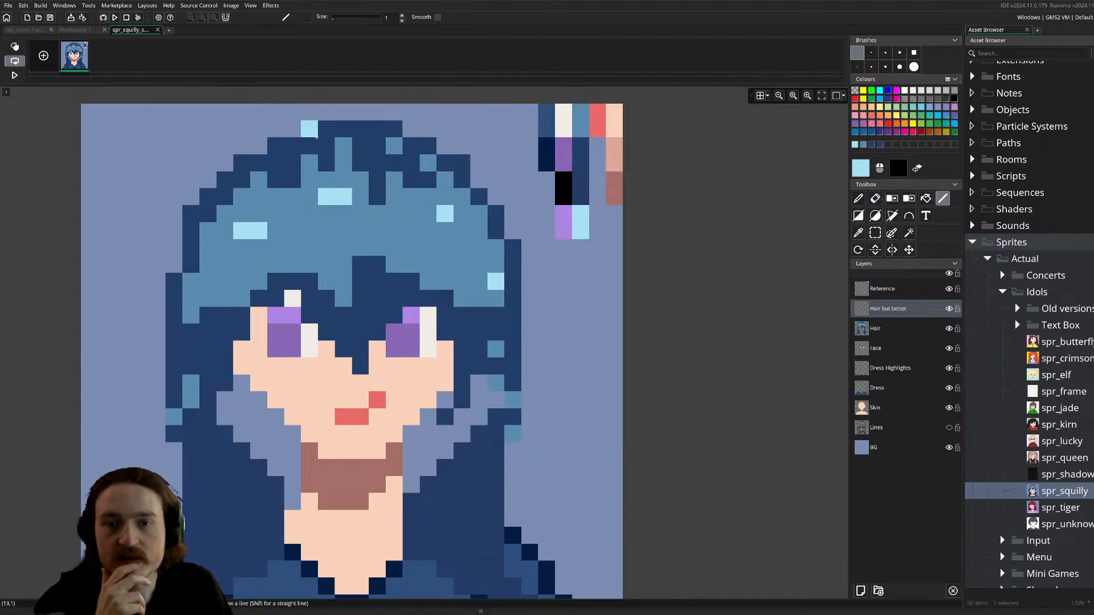
- Draw a stepped light blue outline over the crown of the old hair, with a six-pixel flat top curving down on both sides
left_click_drag(309, 129, 393, 129)
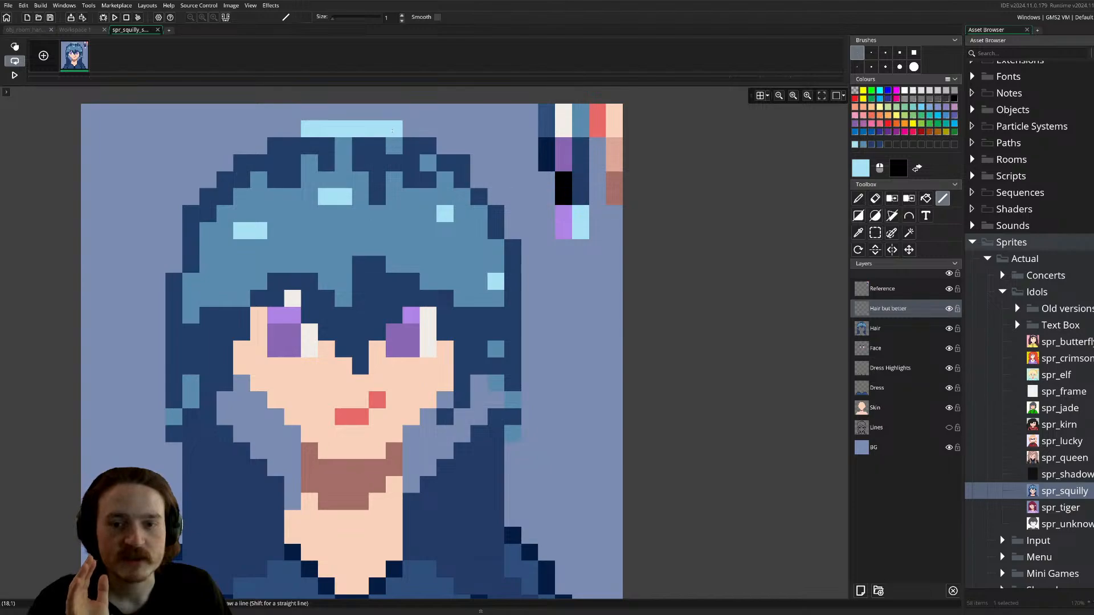
left_click_drag(276, 145, 293, 146)
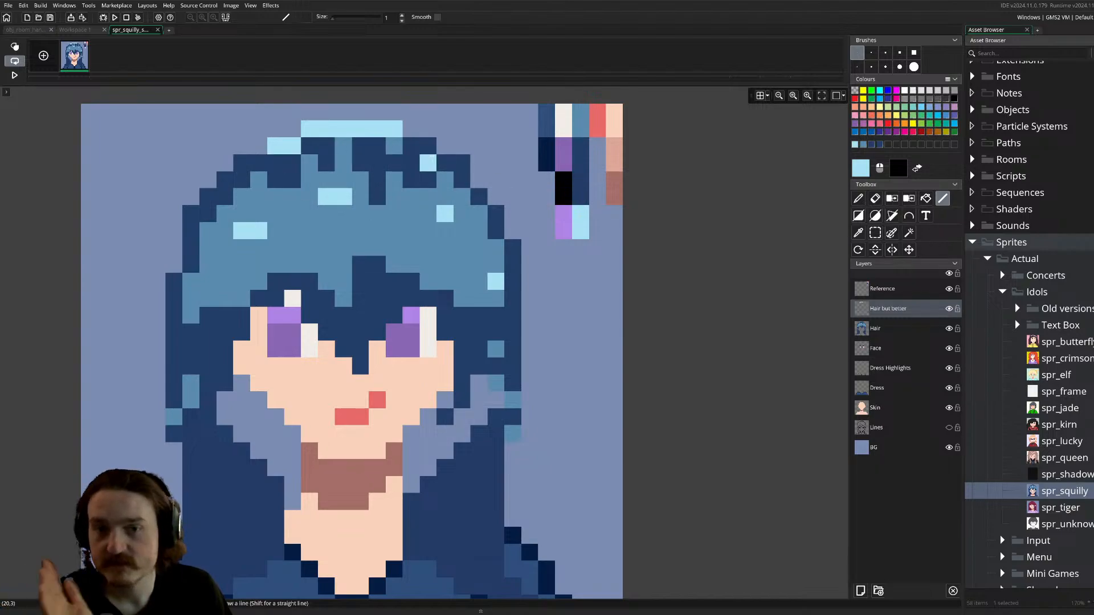
mouse_move(411, 146)
left_mouse_down()
mouse_move(428, 145)
mouse_move(462, 180)
left_mouse_up()
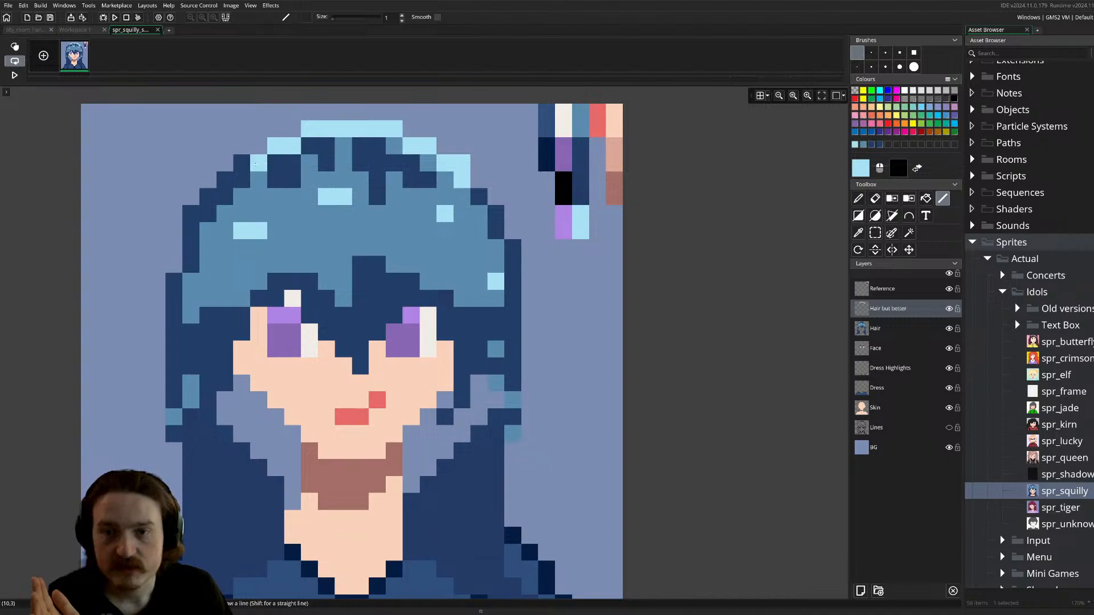
mouse_move(241, 163)
left_mouse_down()
mouse_move(242, 180)
mouse_move(208, 197)
left_mouse_up()
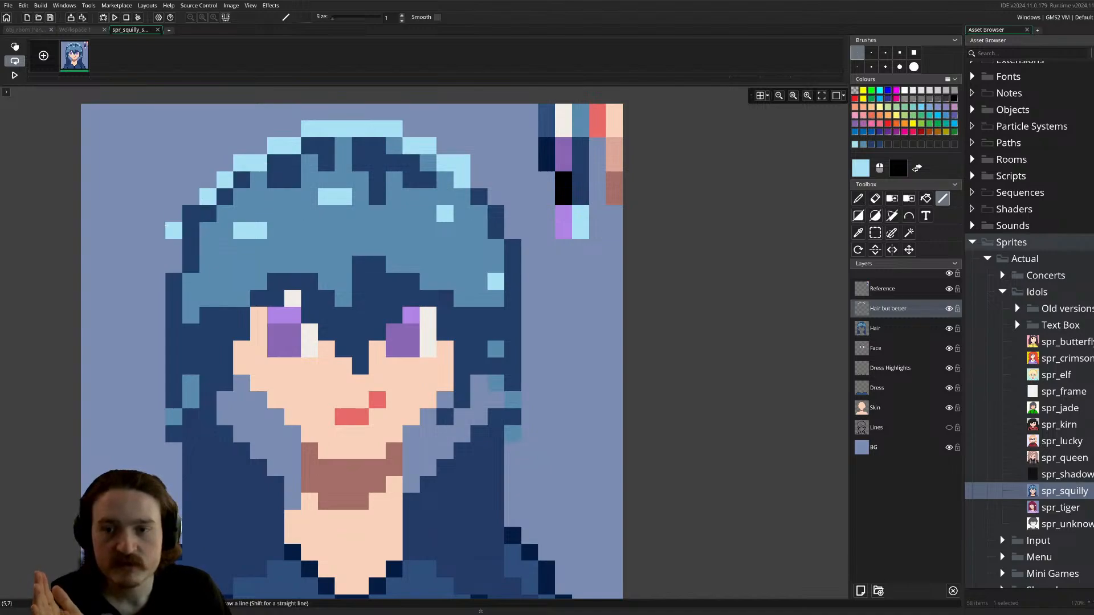
left_click(191, 214)
left_click(479, 196)
left_click(495, 214)
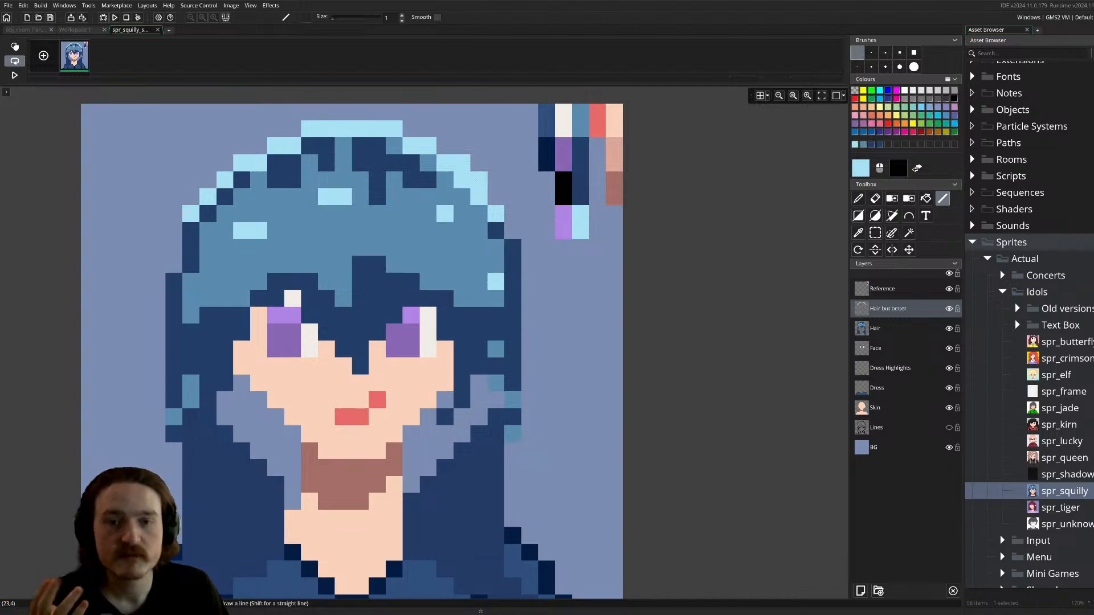
- Shift the upper-right curve of the light blue outline one pixel outward, erasing the surplus inner pixels
key("e")
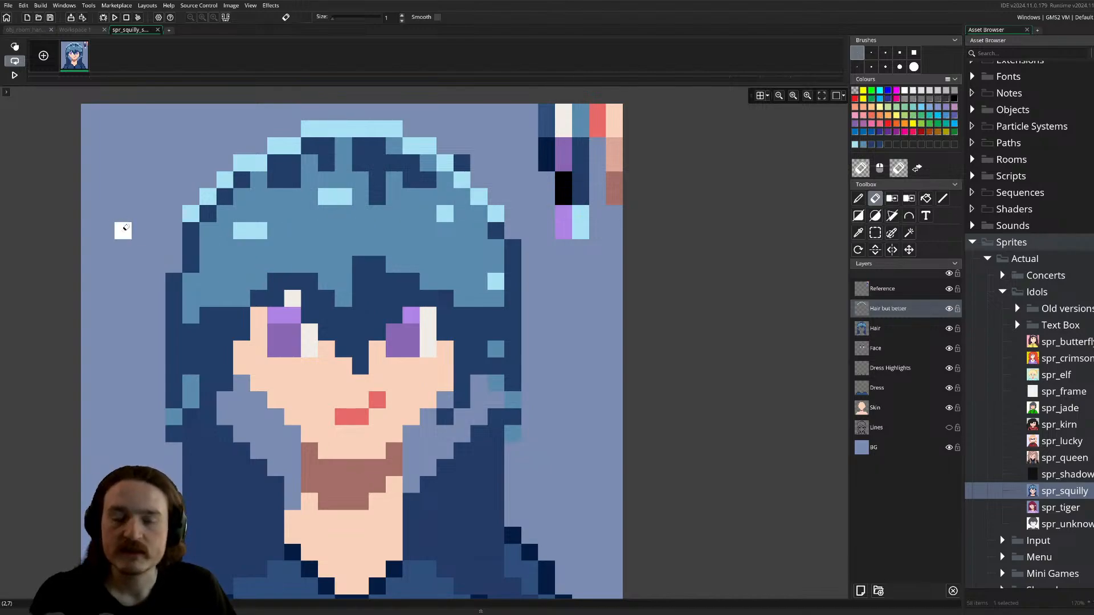
key("d")
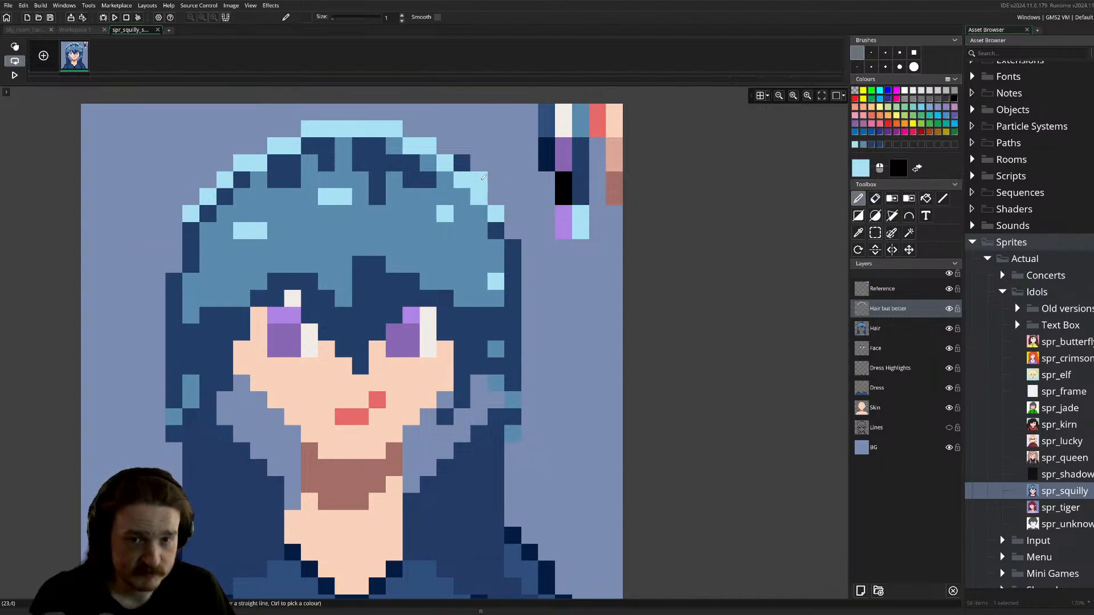
key("e")
left_click(460, 182)
key("d")
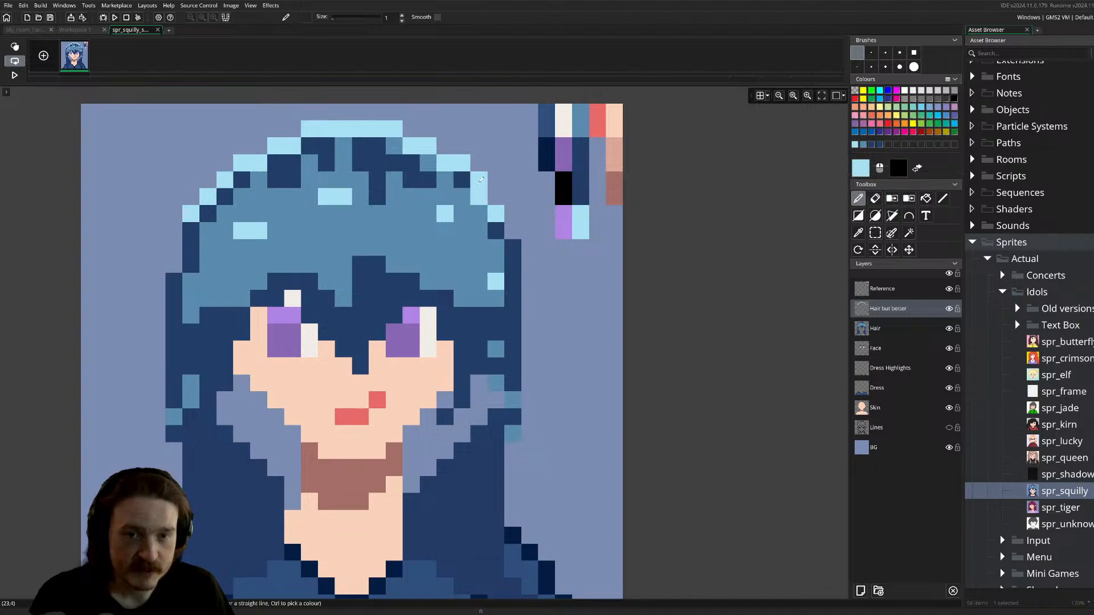
left_click(479, 183)
left_click(512, 214)
key("e")
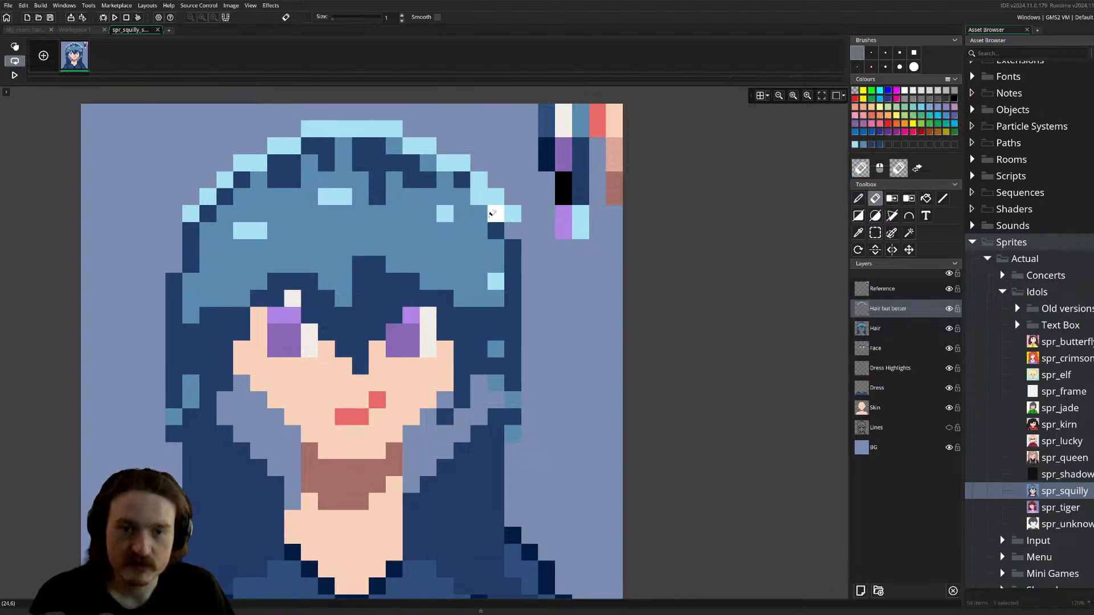
left_click(496, 213)
left_click(481, 196)
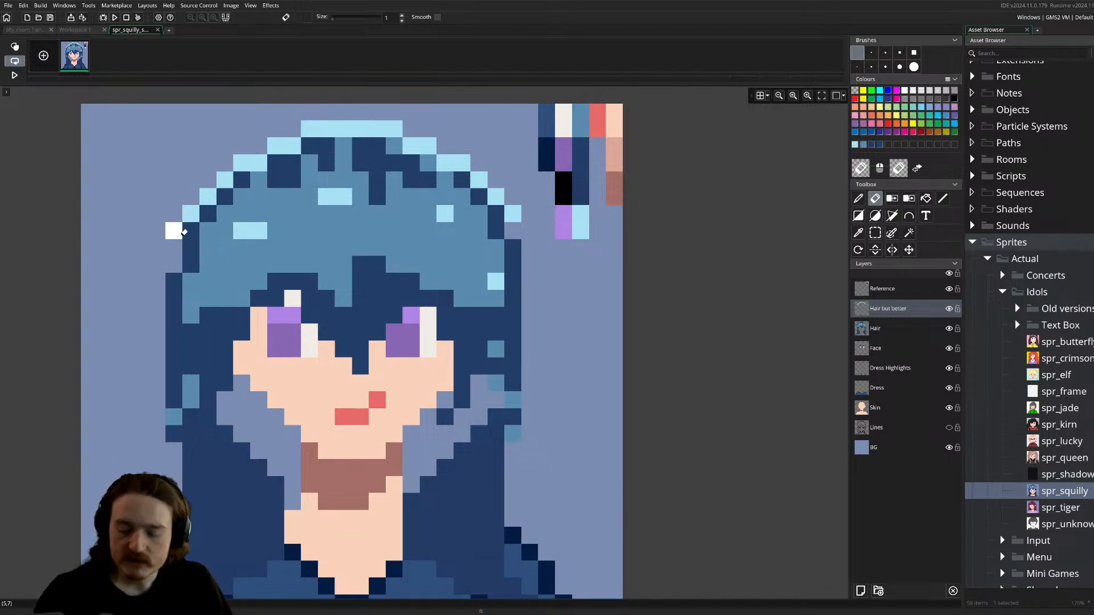
- Extend the light blue outline down both sides of the head to earring level, stepping outward one pixel at brow height
key("l")
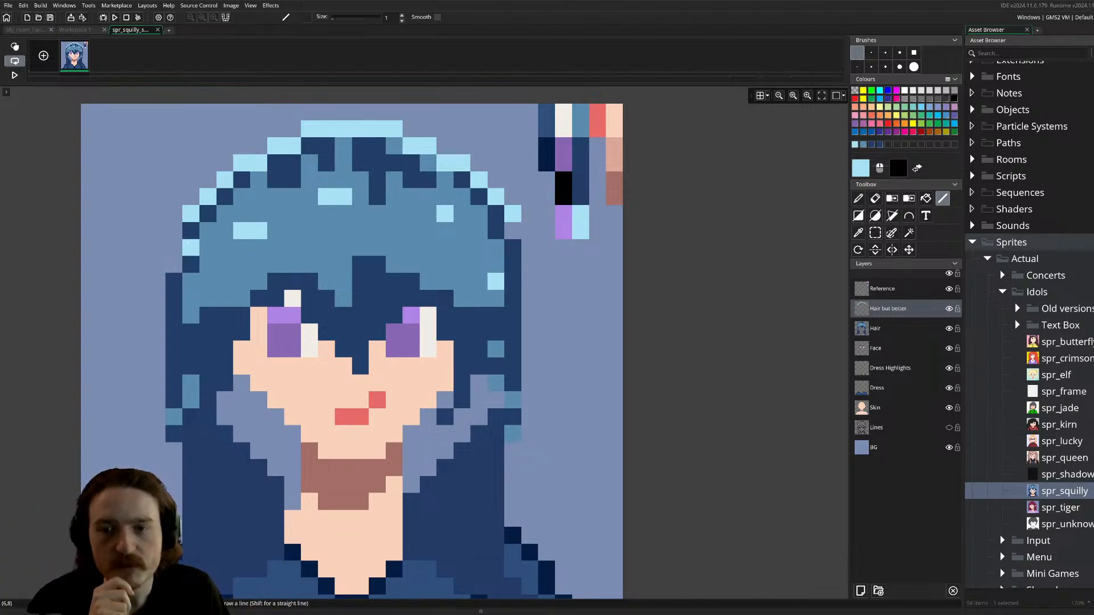
left_click_drag(190, 232, 191, 265)
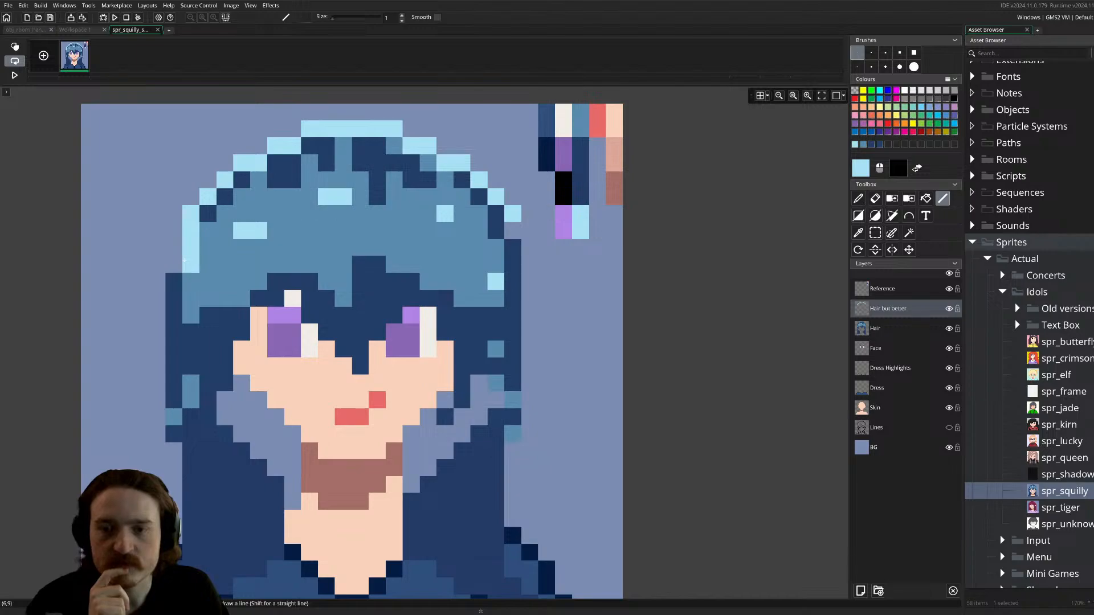
mouse_move(173, 282)
left_mouse_down()
mouse_move(182, 430)
mouse_move(182, 350)
left_mouse_up()
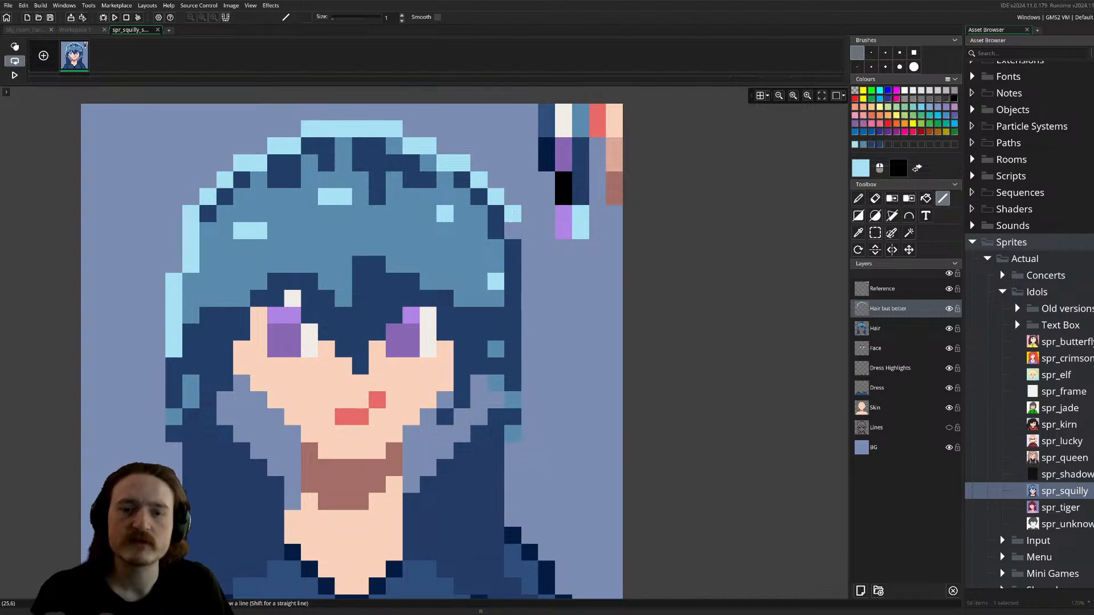
left_click_drag(513, 230, 529, 353)
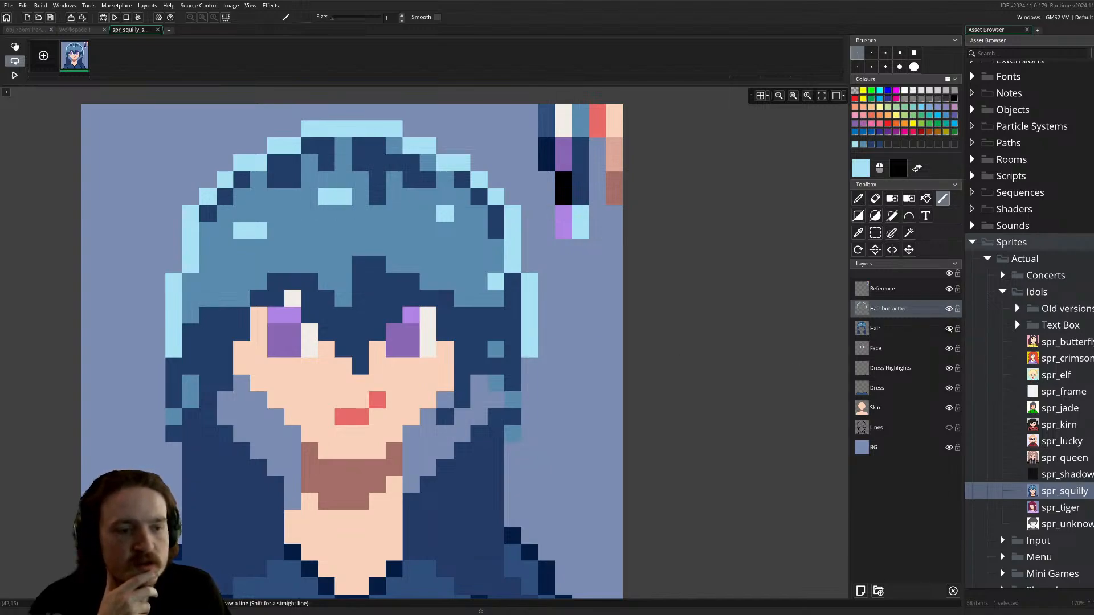
- Hide the Hair layer to leave the outline over the bare head, and check the original spr_squilly portrait in Workspace 1
left_click(948, 329)
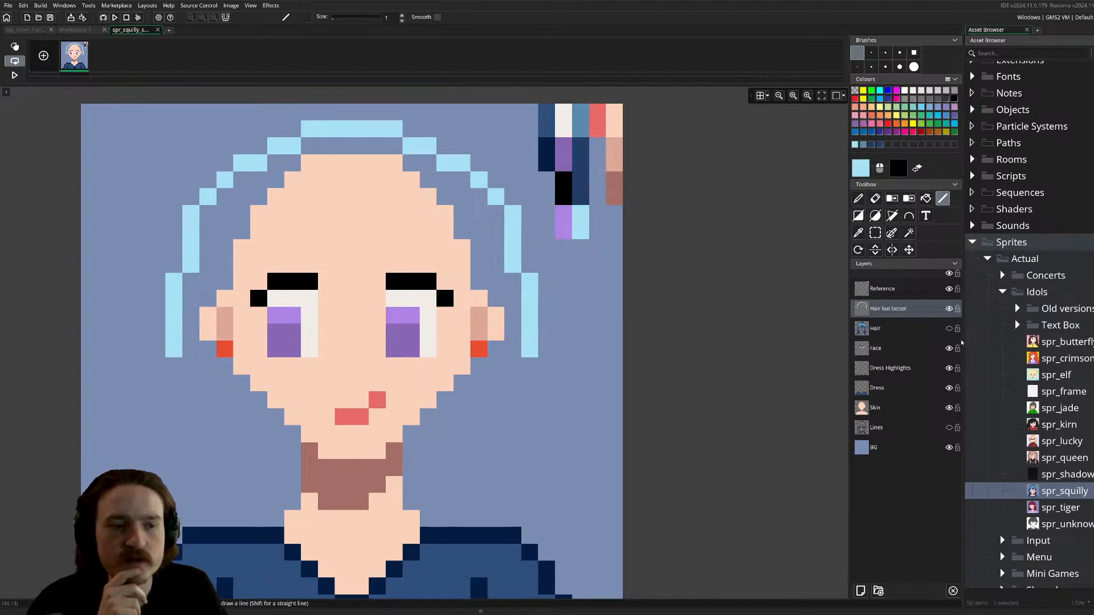
left_click(949, 329)
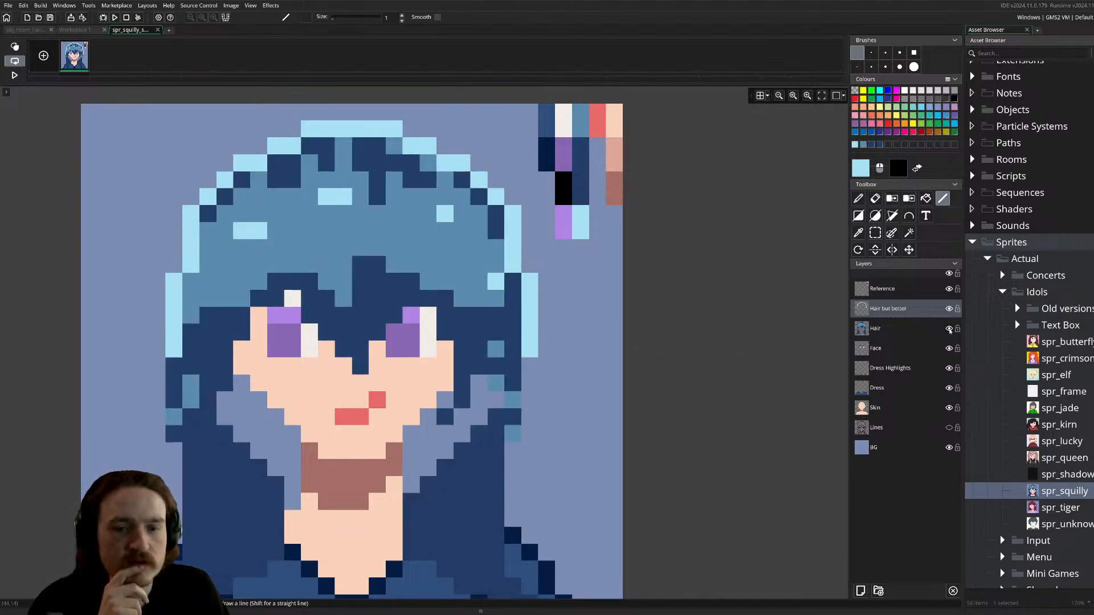
left_click(948, 328)
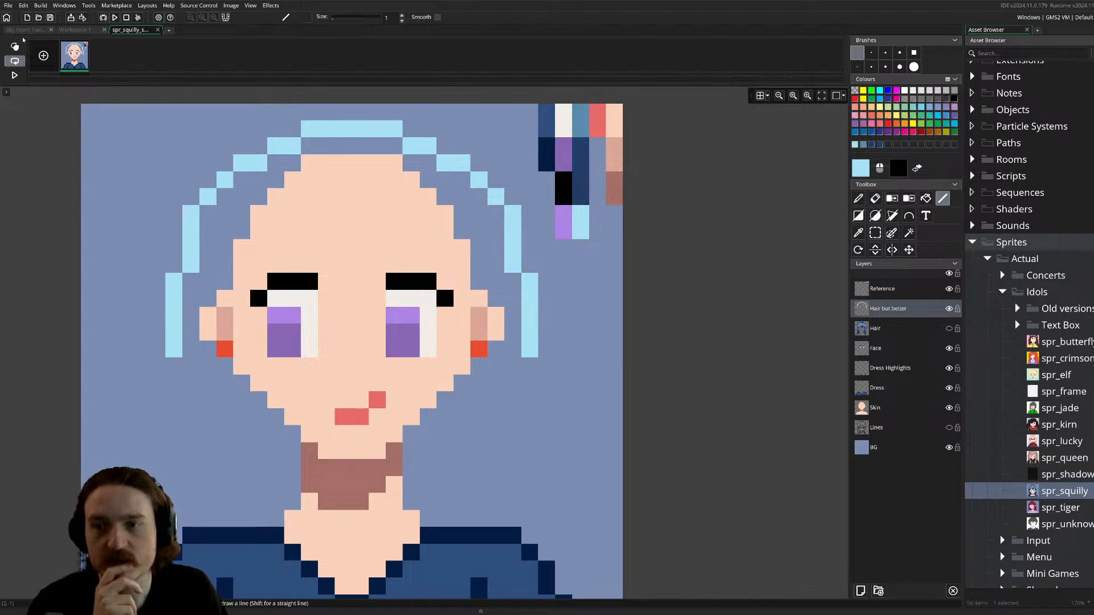
left_click(81, 30)
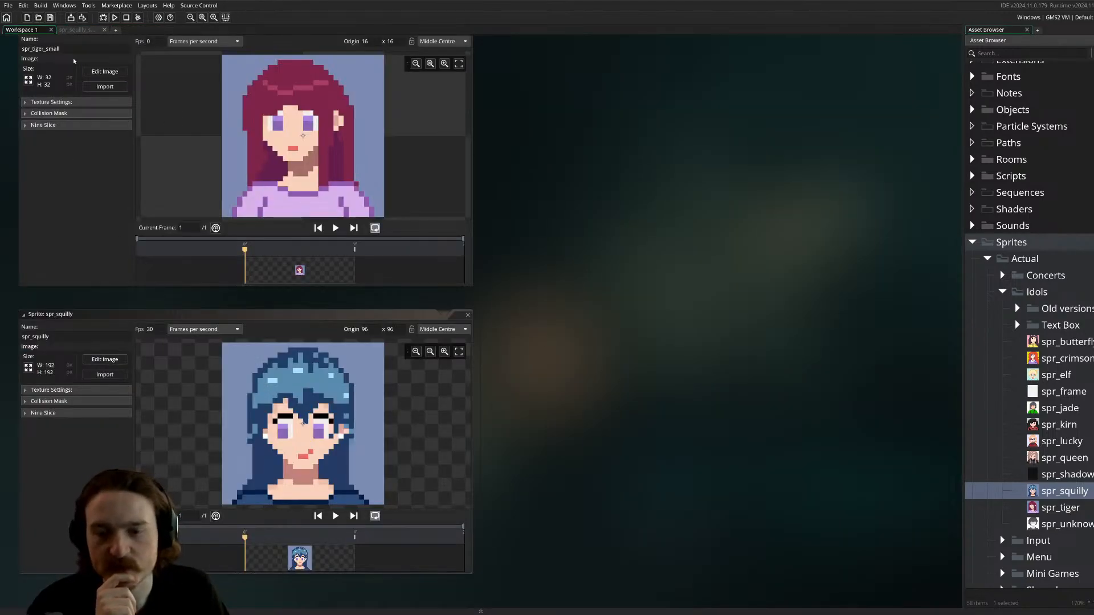
left_click(78, 30)
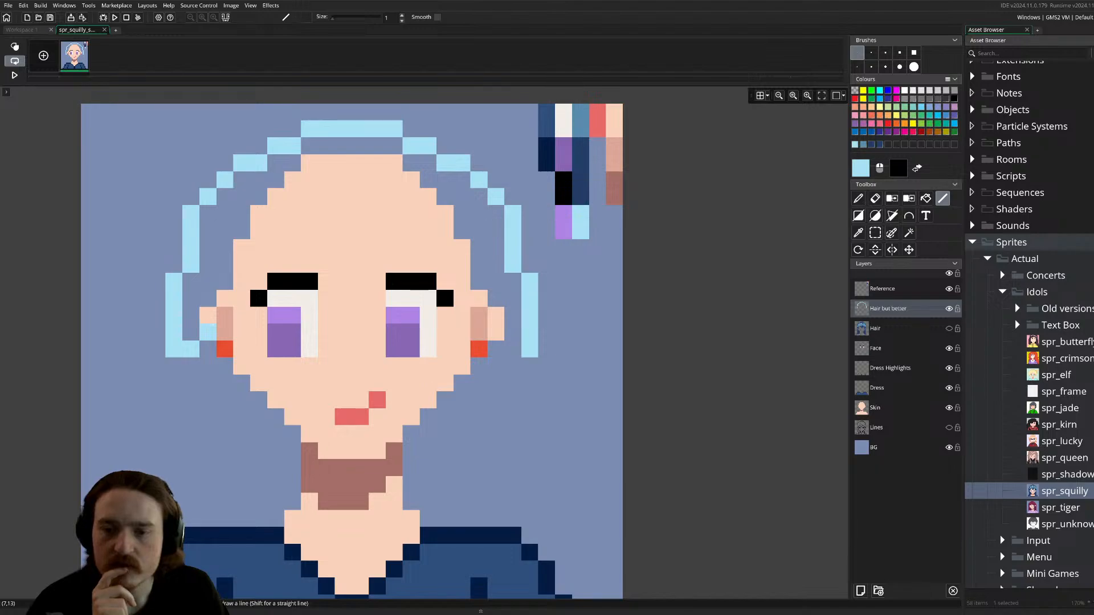
- Draw the left inner hairline in light blue from the outline's lower end over the ear up to the forehead, checking the original portrait
left_click_drag(196, 352, 224, 316)
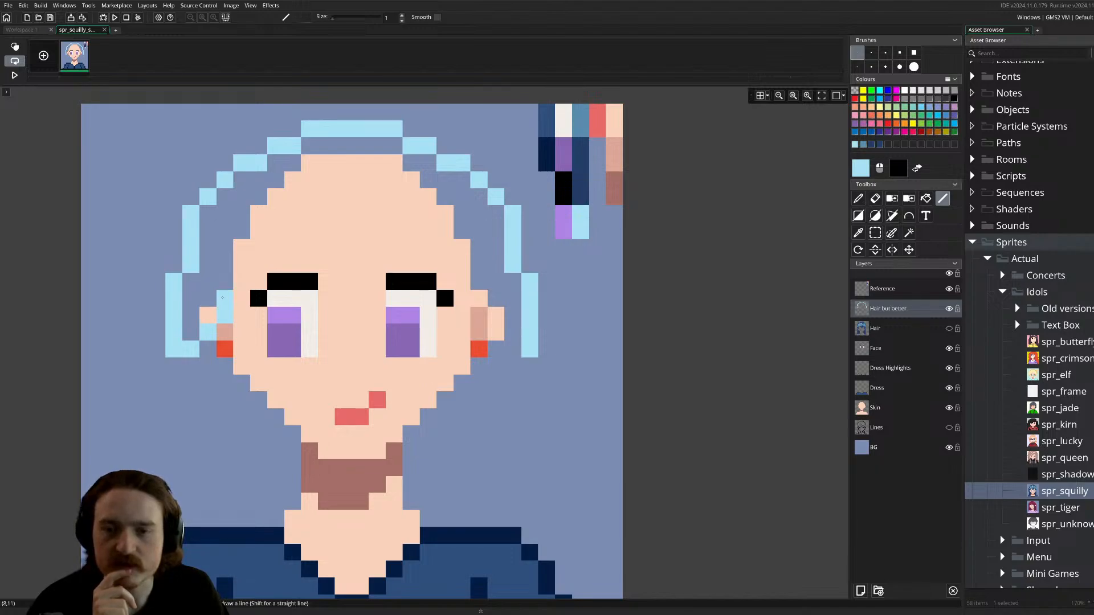
left_click(25, 29)
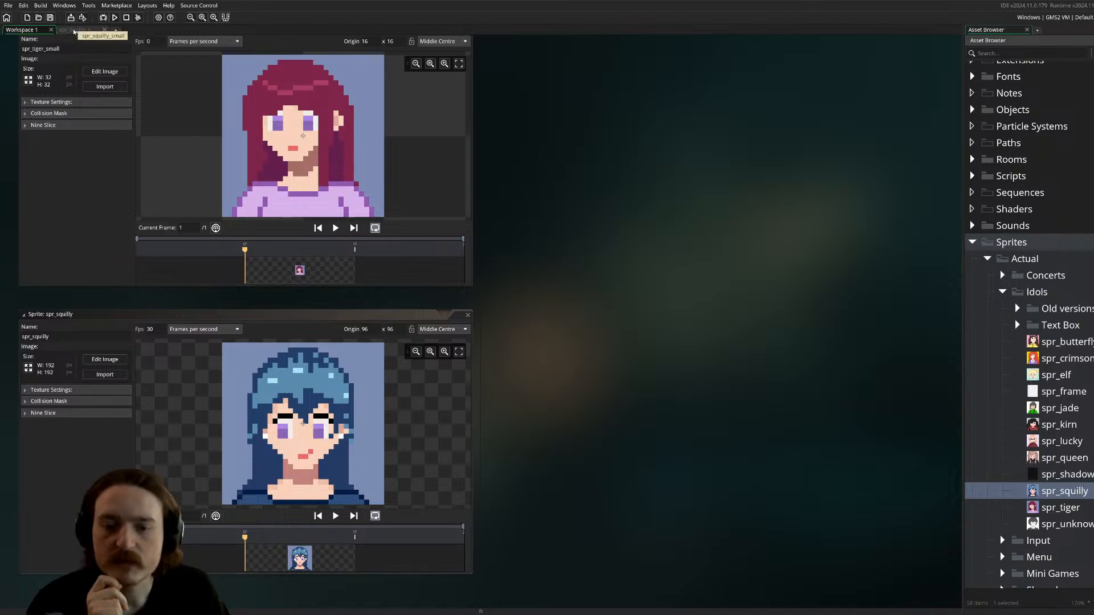
left_click(74, 30)
left_click(225, 282)
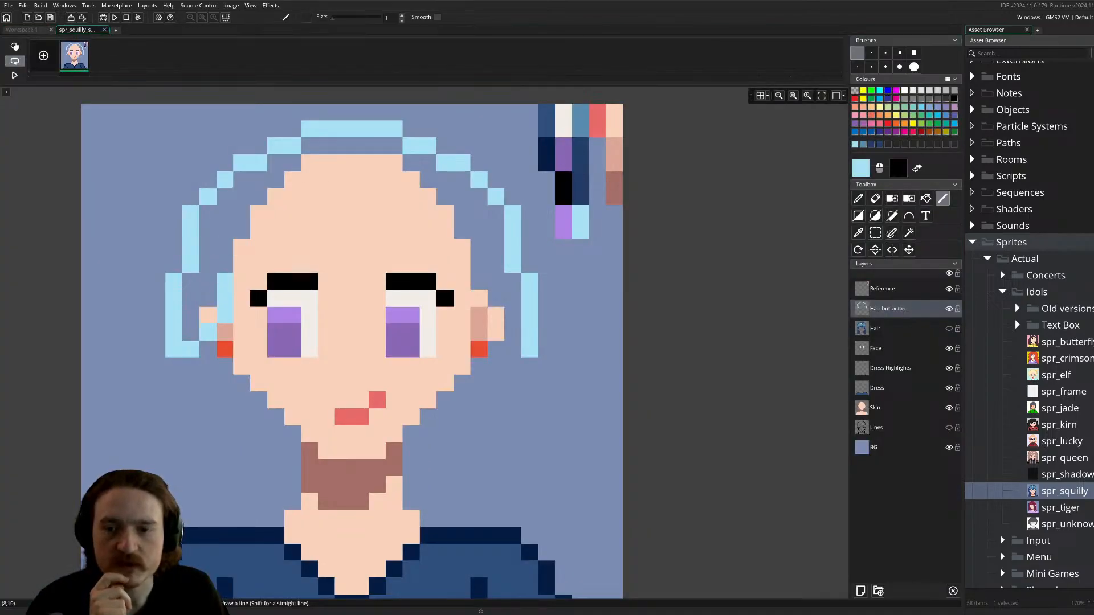
left_click_drag(225, 282, 272, 232)
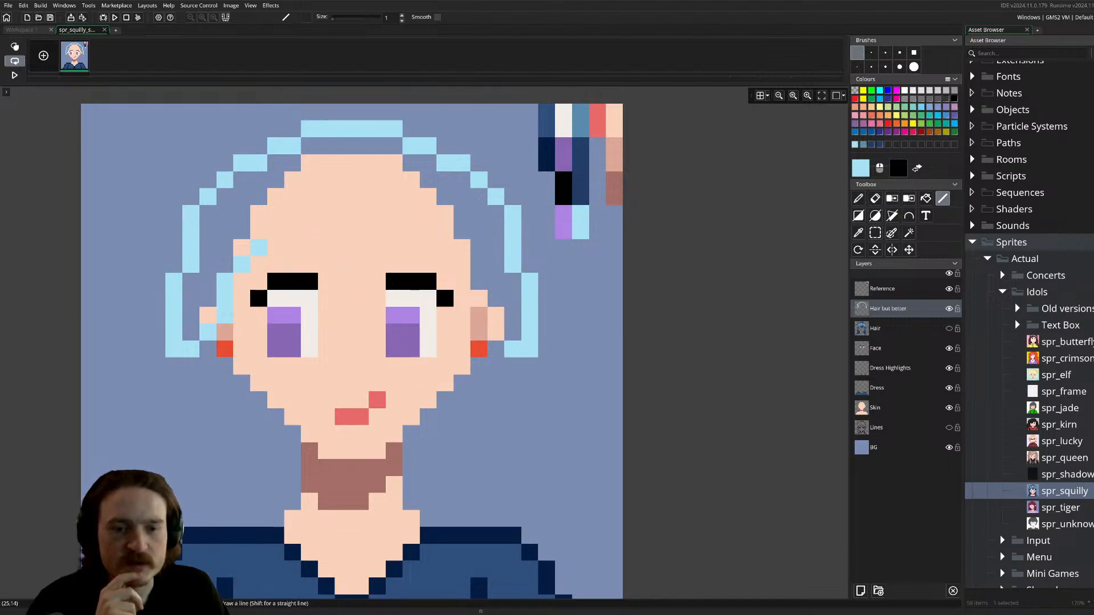
- Draw the right inner hairline in light blue from the outline's lower end diagonally over the ear to the brow, checking the original portrait
left_click(513, 332)
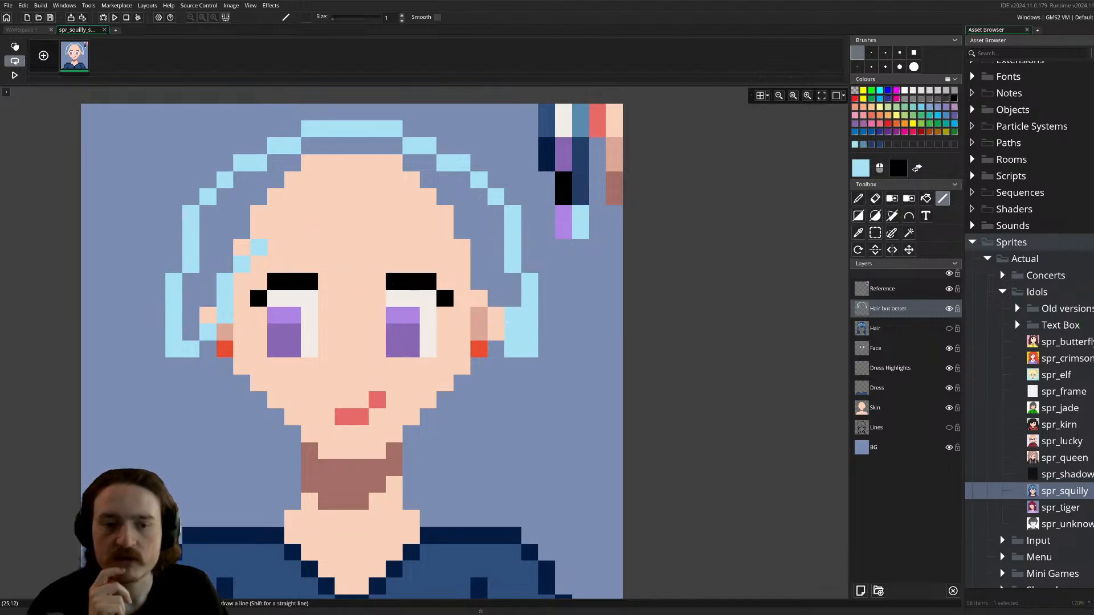
left_click(491, 312)
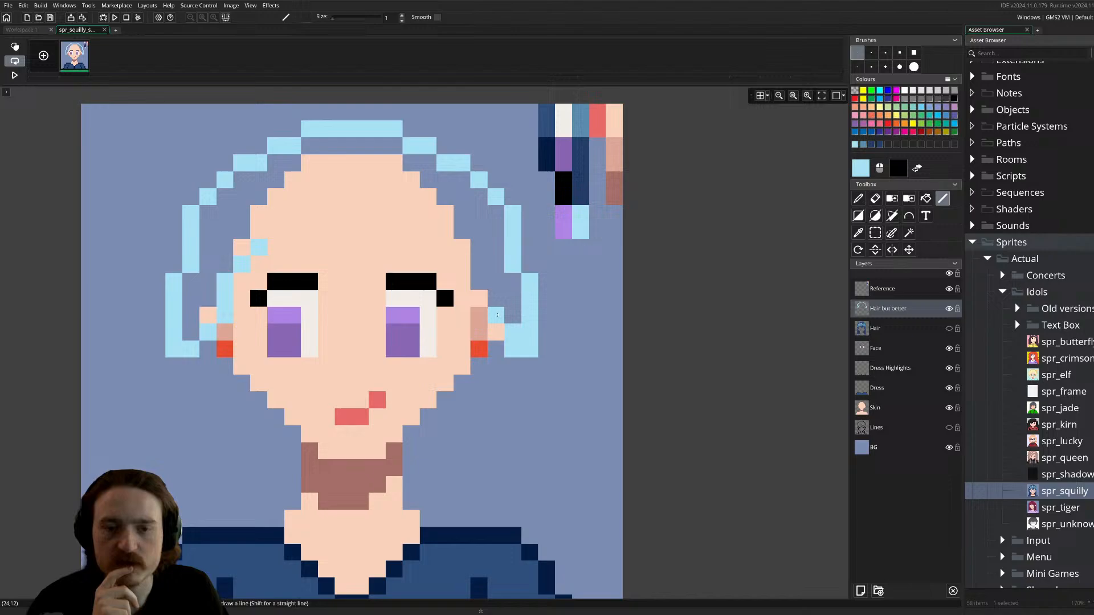
left_click(30, 31)
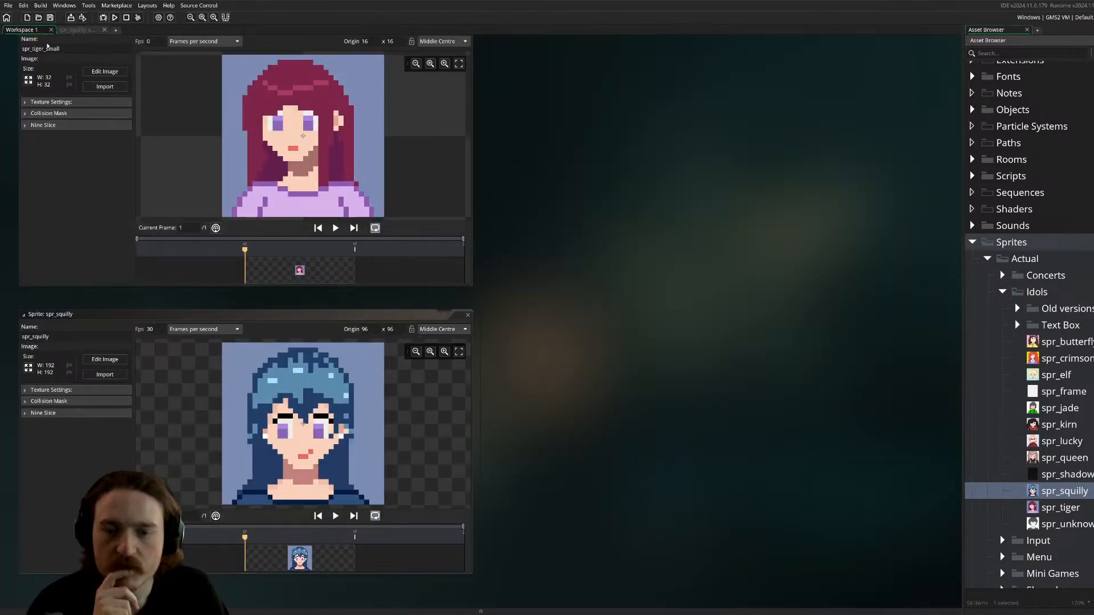
left_click(76, 29)
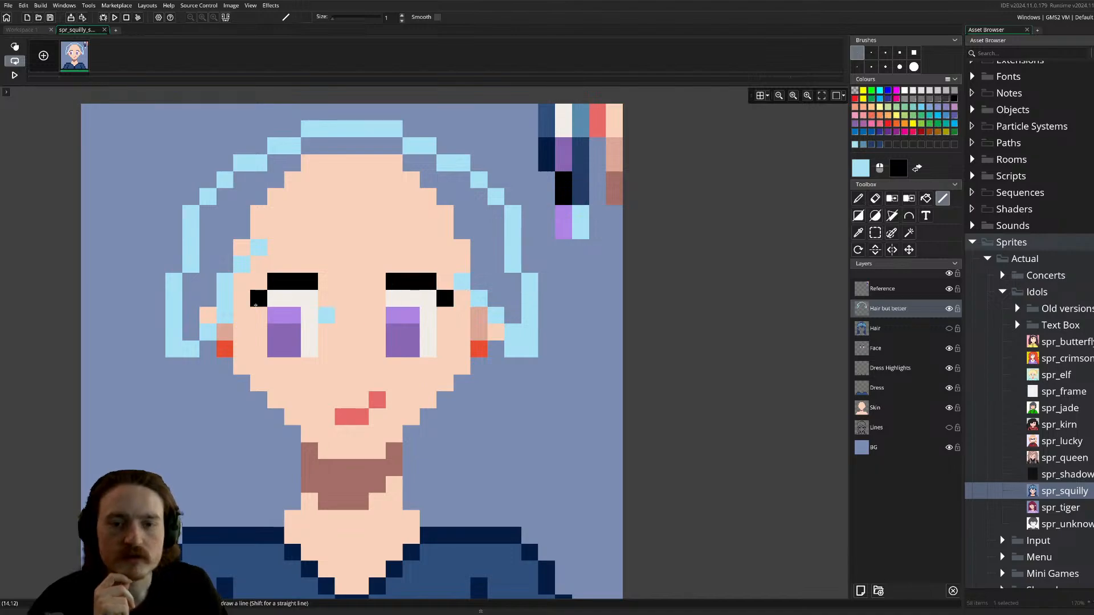
- Draw the light blue fringe outline across the forehead with a pointed lock between the eyes, comparing it with the original portrait
left_click(25, 29)
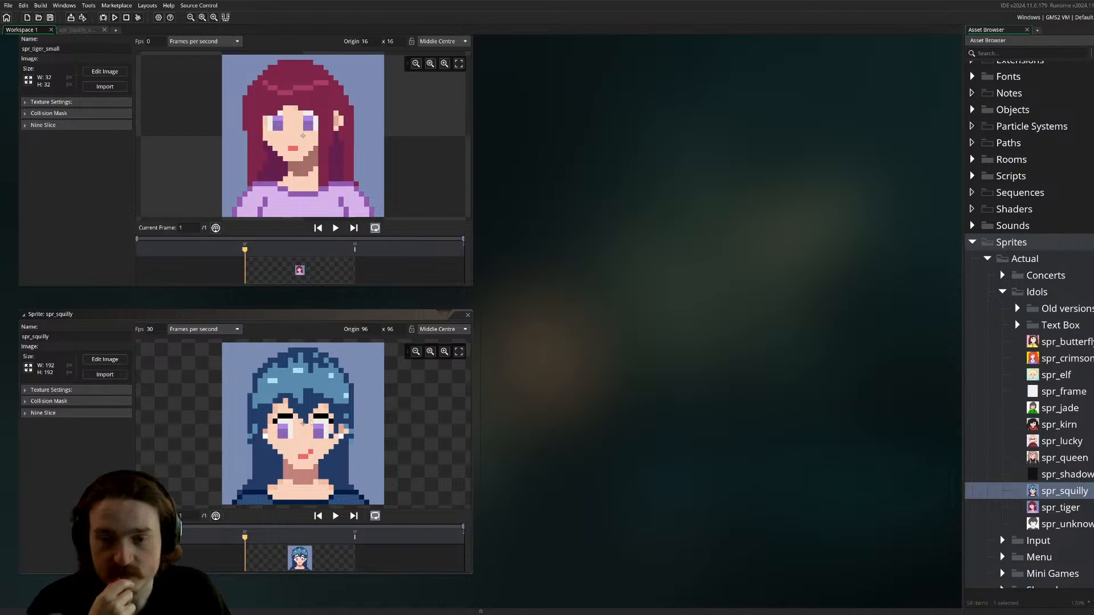
left_click(86, 32)
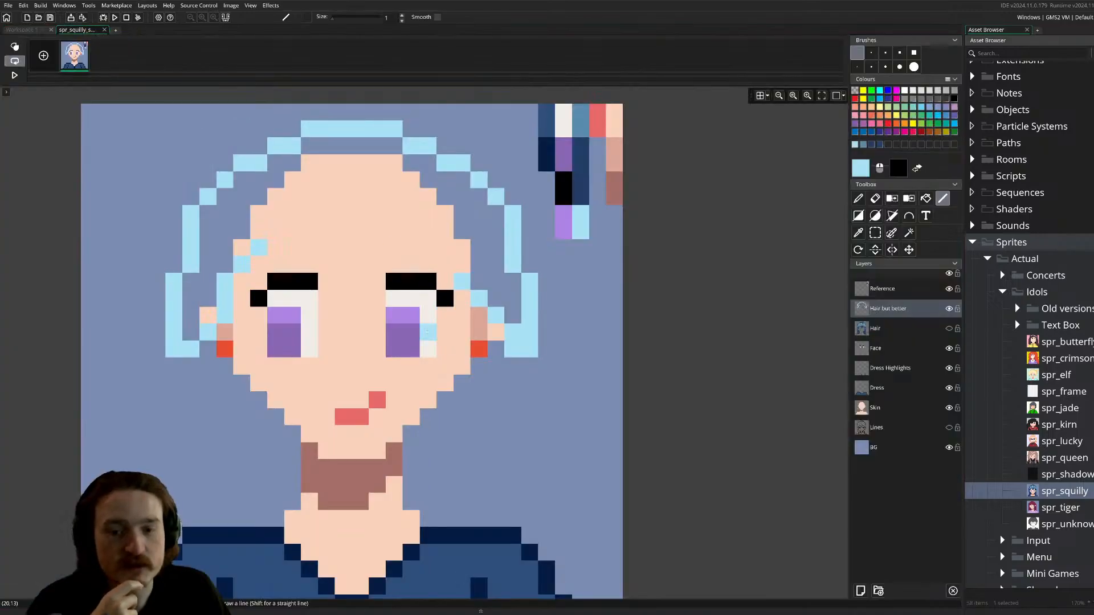
mouse_move(358, 296)
left_mouse_down()
mouse_move(326, 264)
mouse_move(341, 279)
left_mouse_up()
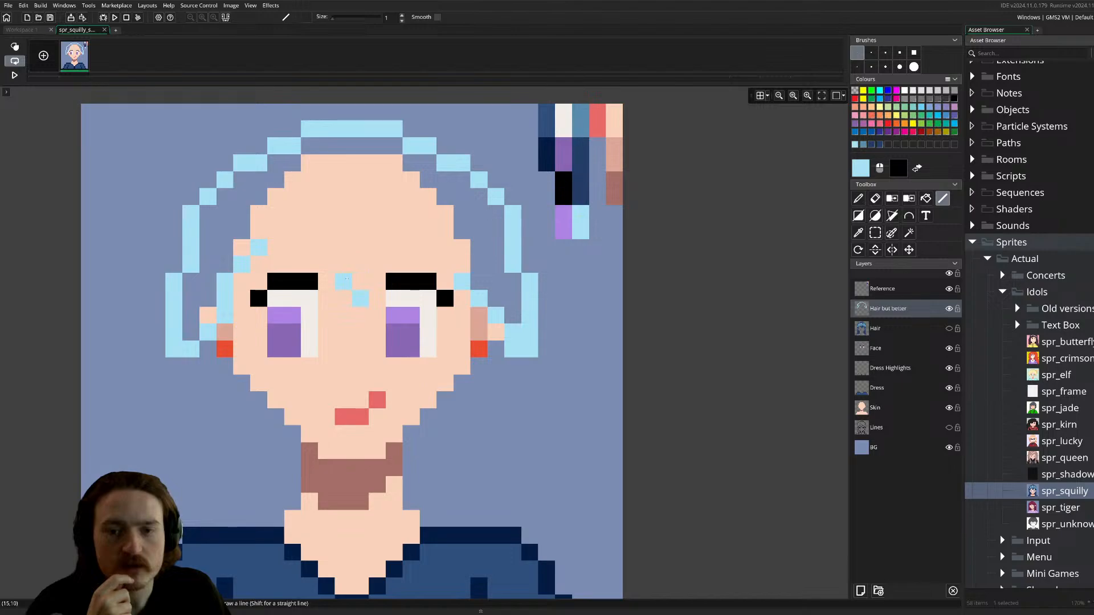
left_click(23, 30)
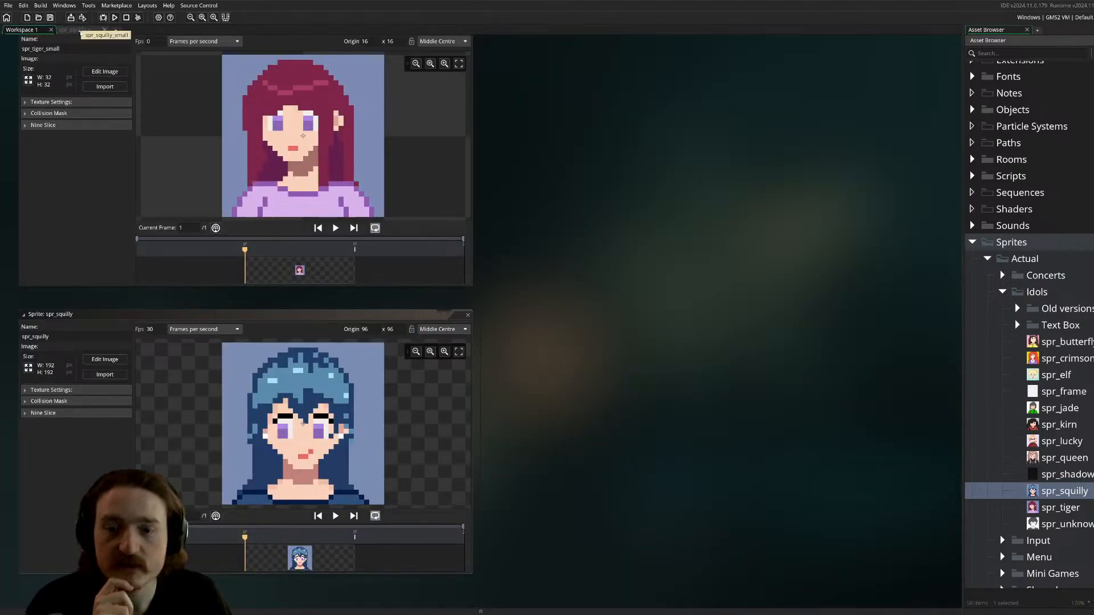
left_click(76, 29)
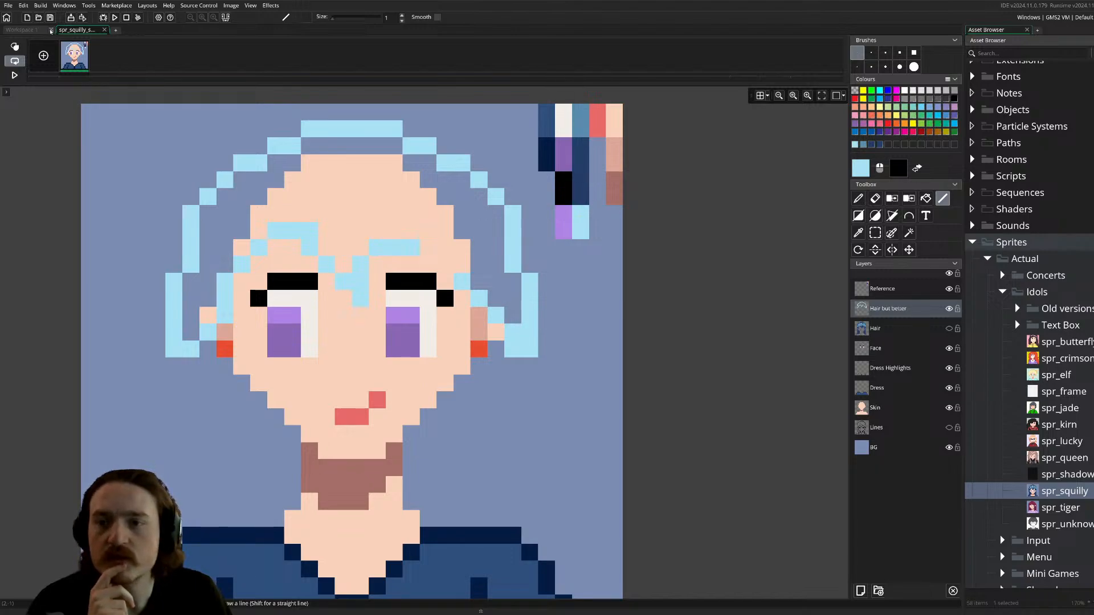
left_click(24, 30)
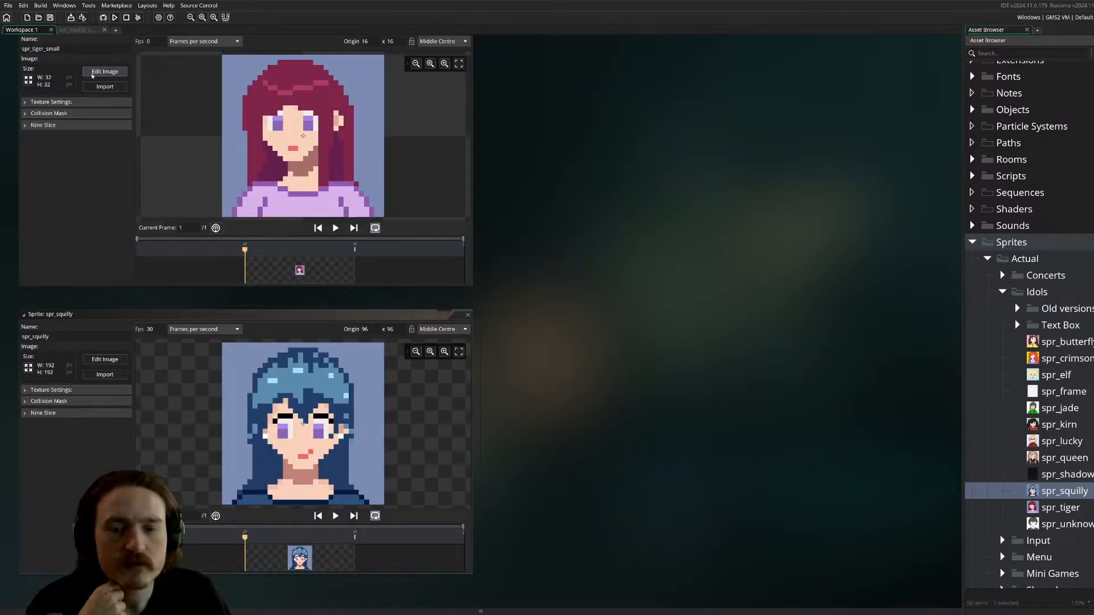
left_click(75, 30)
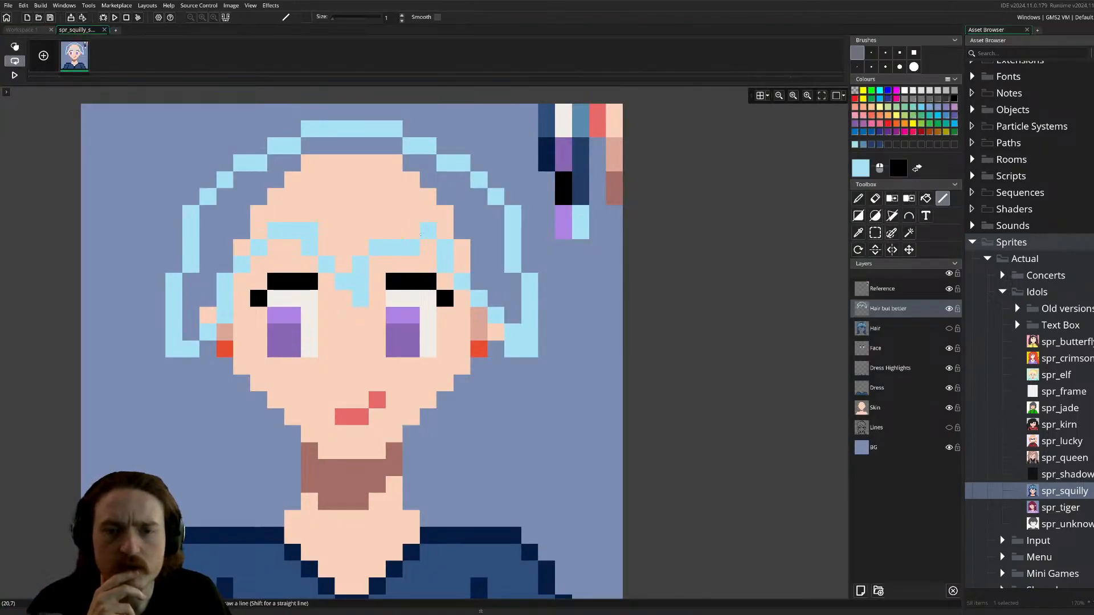
- Fill the outlined hair on the "Hair but better" layer with light blue
left_click(361, 349)
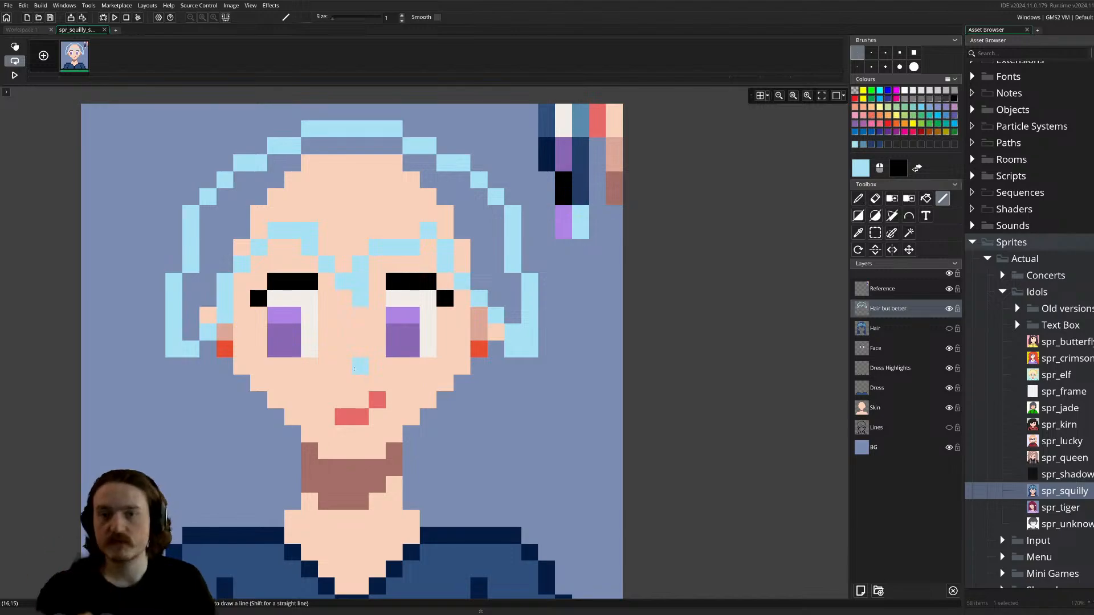
key("f")
left_click(374, 211)
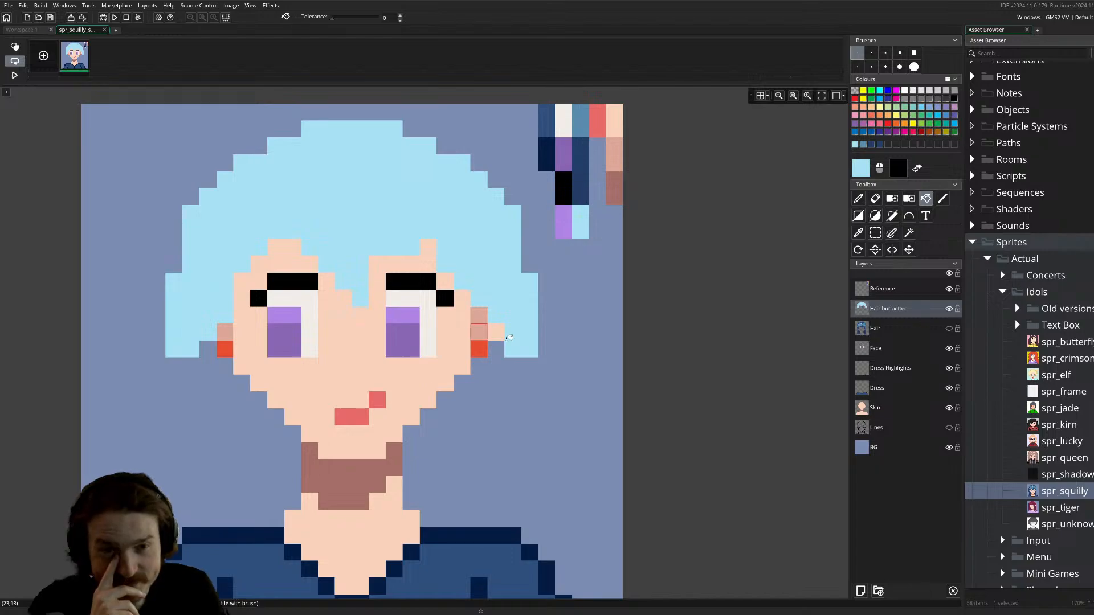
scroll(631, 299, "down", 2)
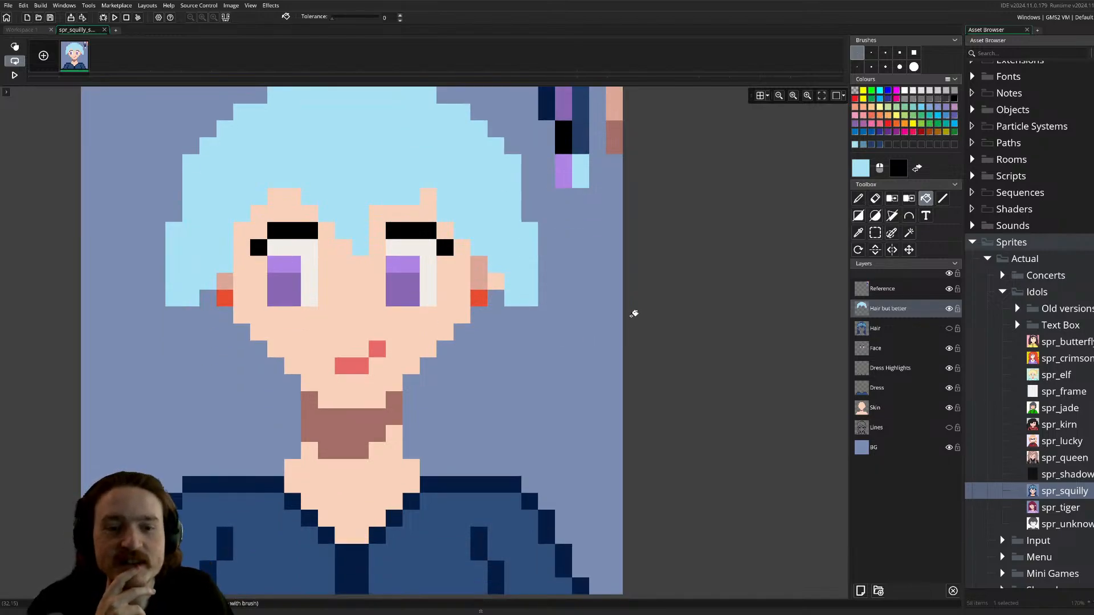
scroll(633, 310, "up", 5)
scroll(615, 285, "down", 2)
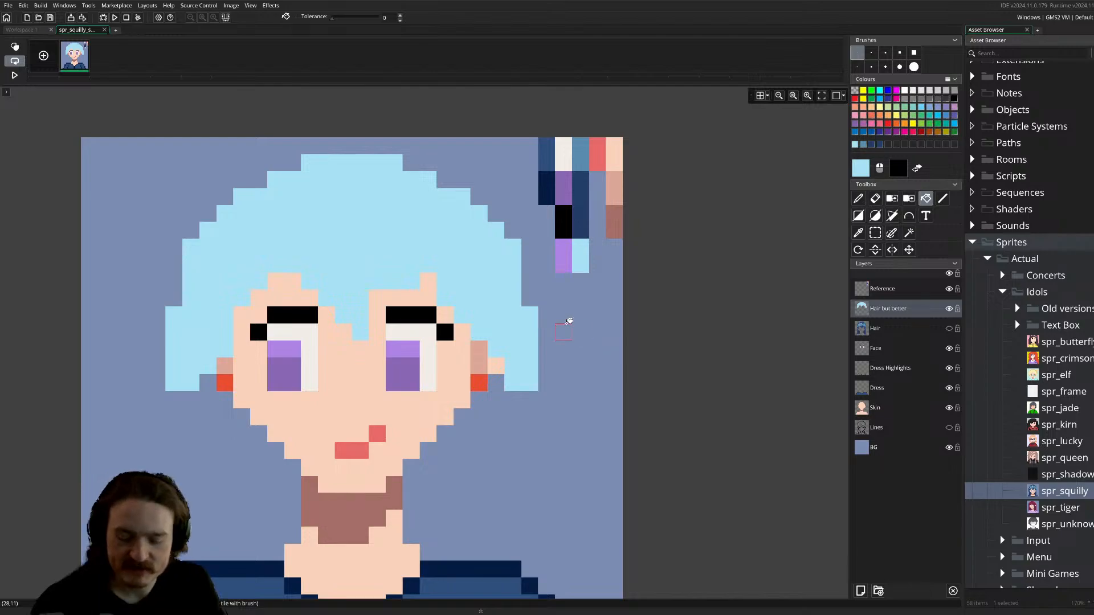
- Draw light blue vertical lines for the outer edges of the long hair down to both shoulders, checking the original portrait
key("l")
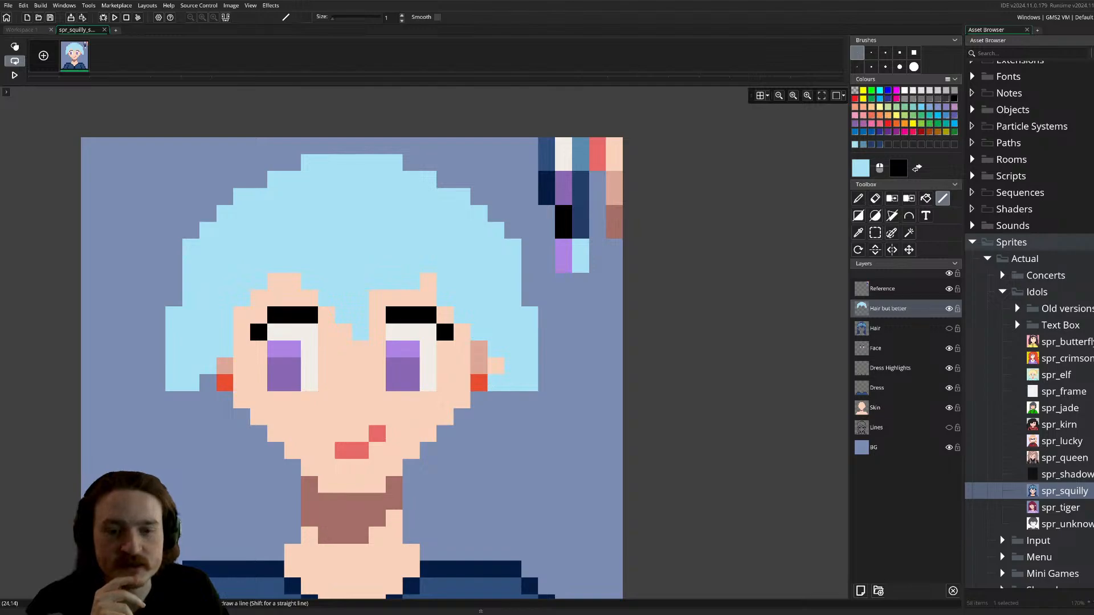
left_click(28, 30)
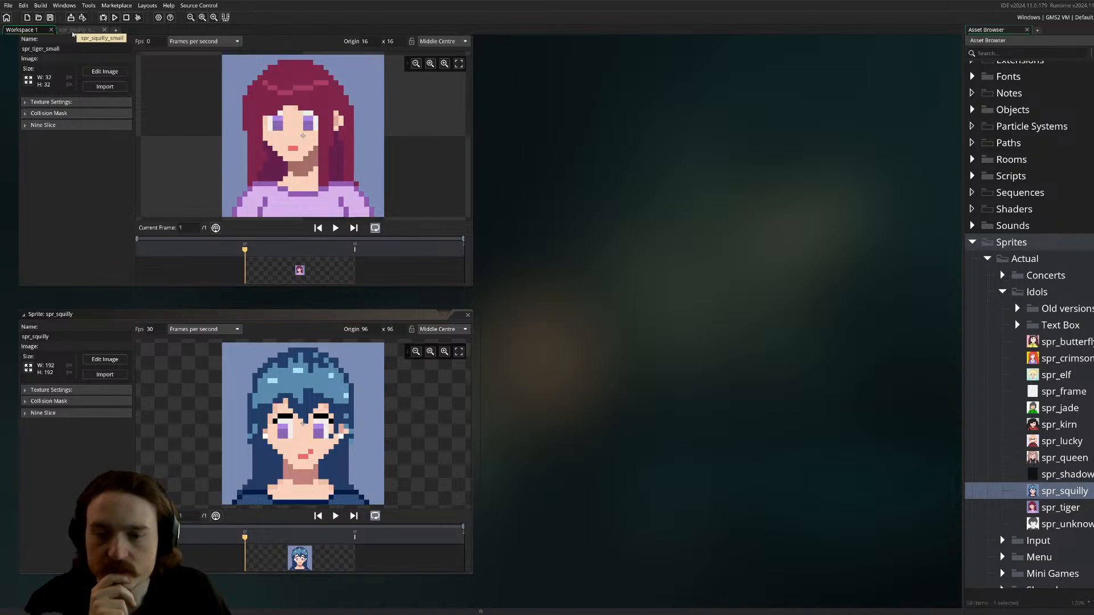
left_click(73, 30)
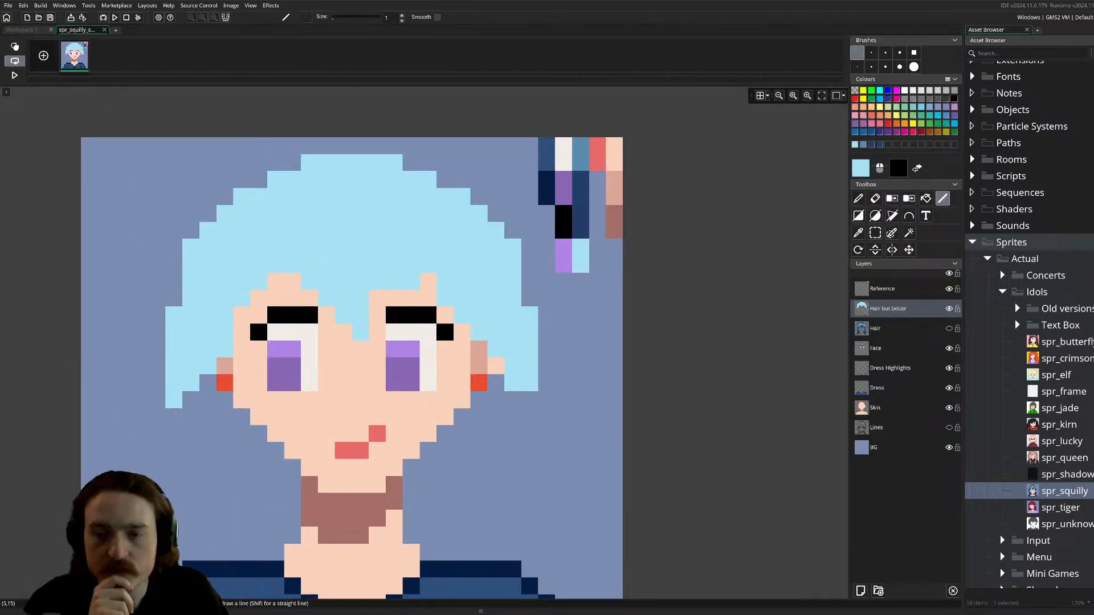
left_click_drag(190, 400, 195, 512)
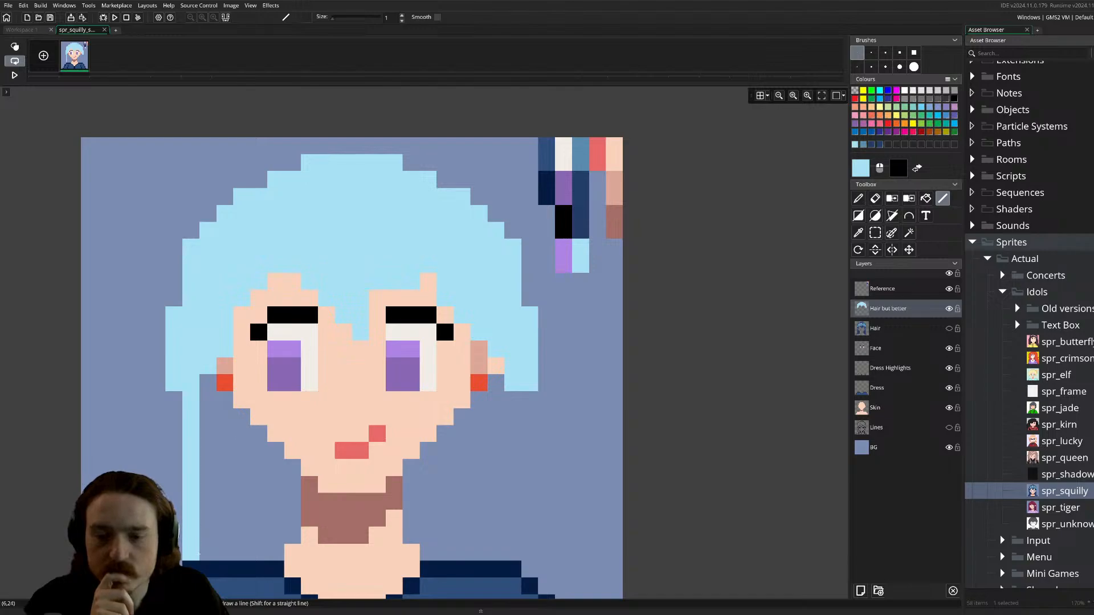
left_click_drag(513, 400, 503, 556)
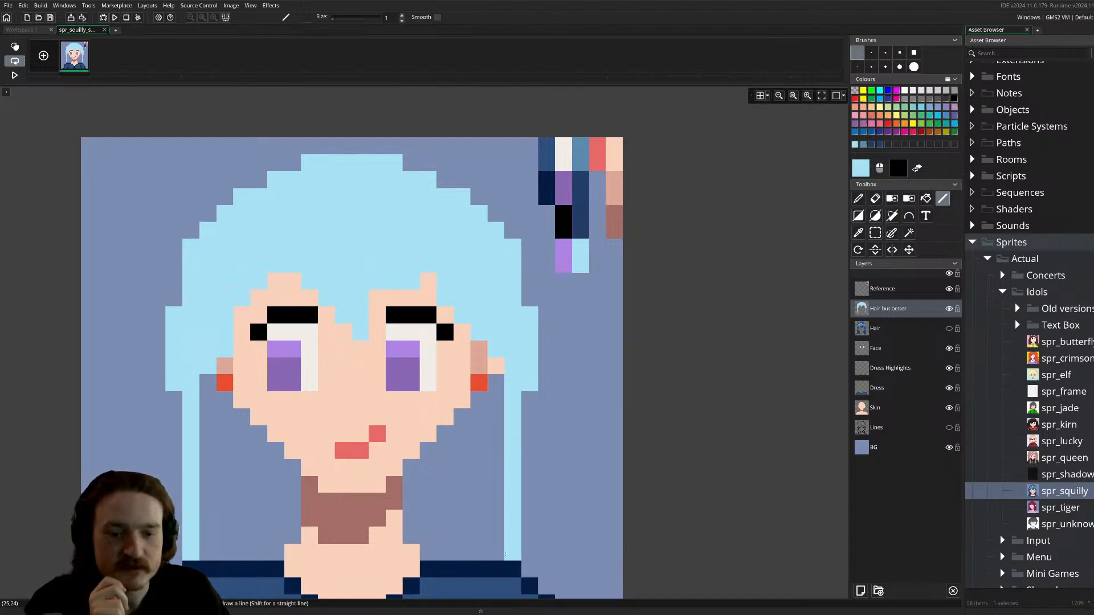
- Outline the inner edges of both long hair sections in light blue along the dress, neck and jaw up to the ears
scroll(504, 554, "down", 2)
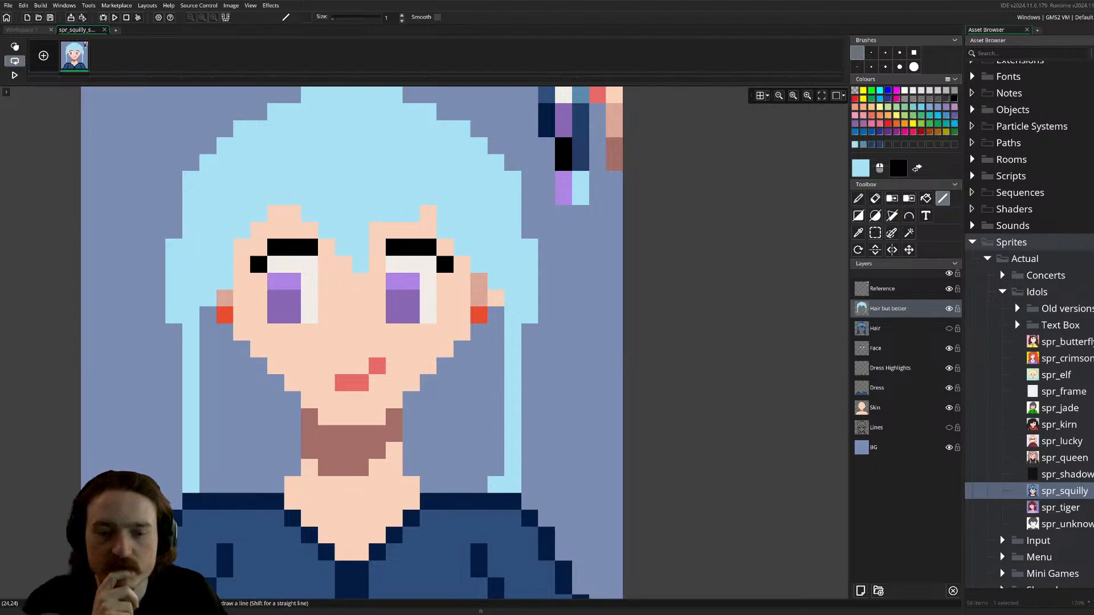
mouse_move(530, 501)
left_mouse_down()
mouse_move(495, 484)
mouse_move(427, 485)
mouse_move(409, 417)
mouse_move(408, 399)
mouse_move(496, 314)
left_mouse_up()
left_click(157, 332)
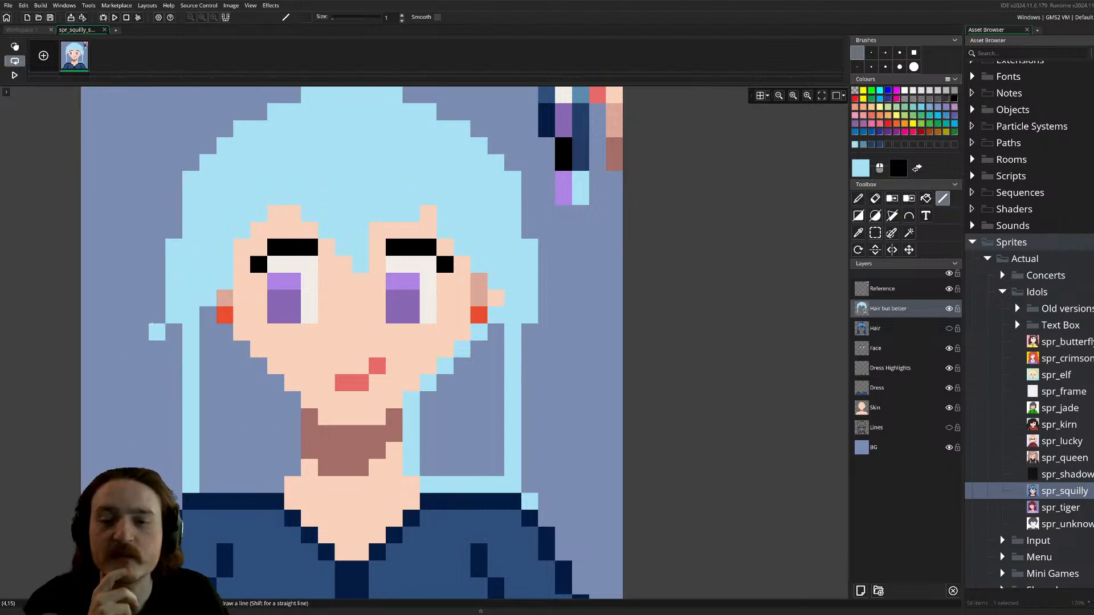
mouse_move(208, 315)
left_mouse_down()
mouse_move(293, 416)
mouse_move(292, 401)
mouse_move(293, 467)
mouse_move(274, 485)
mouse_move(232, 484)
left_mouse_up()
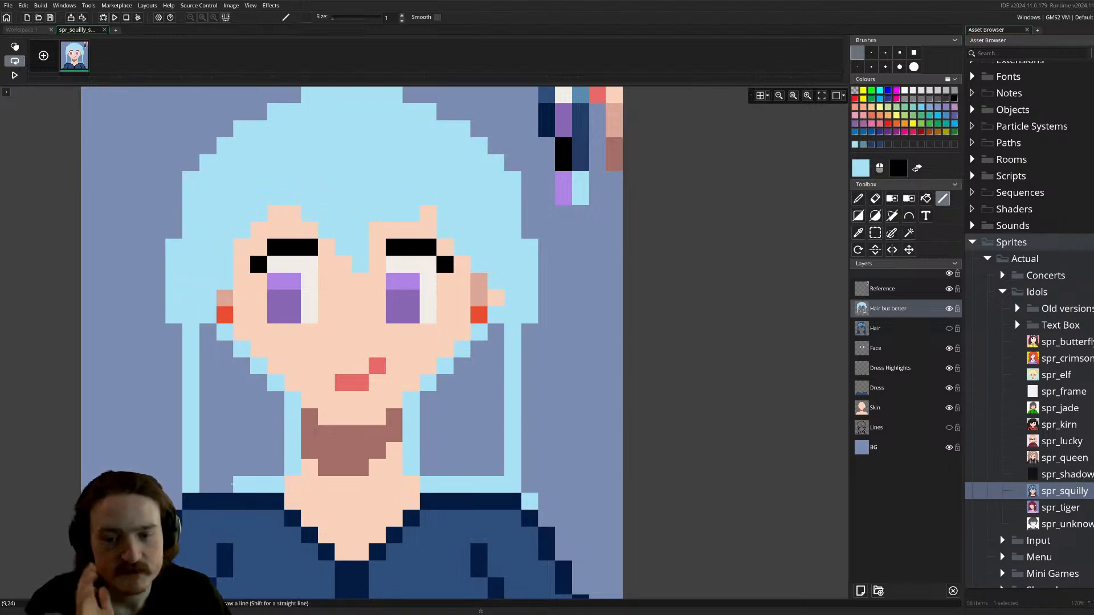
- Fill the outlined long hair sections on both sides of the neck with light blue
key("f")
left_click(240, 430)
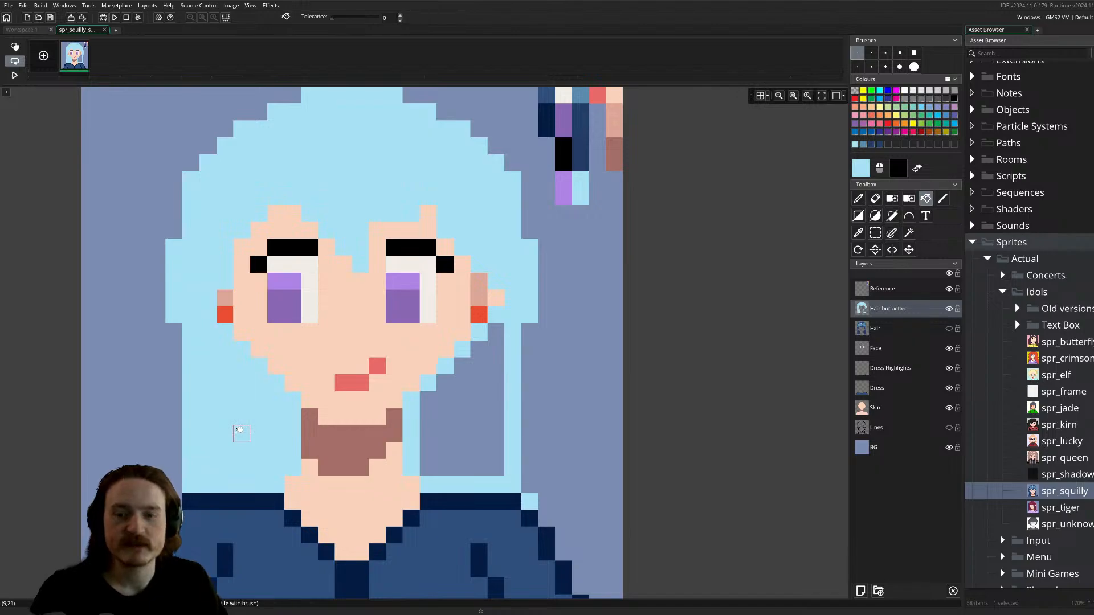
left_click(476, 415)
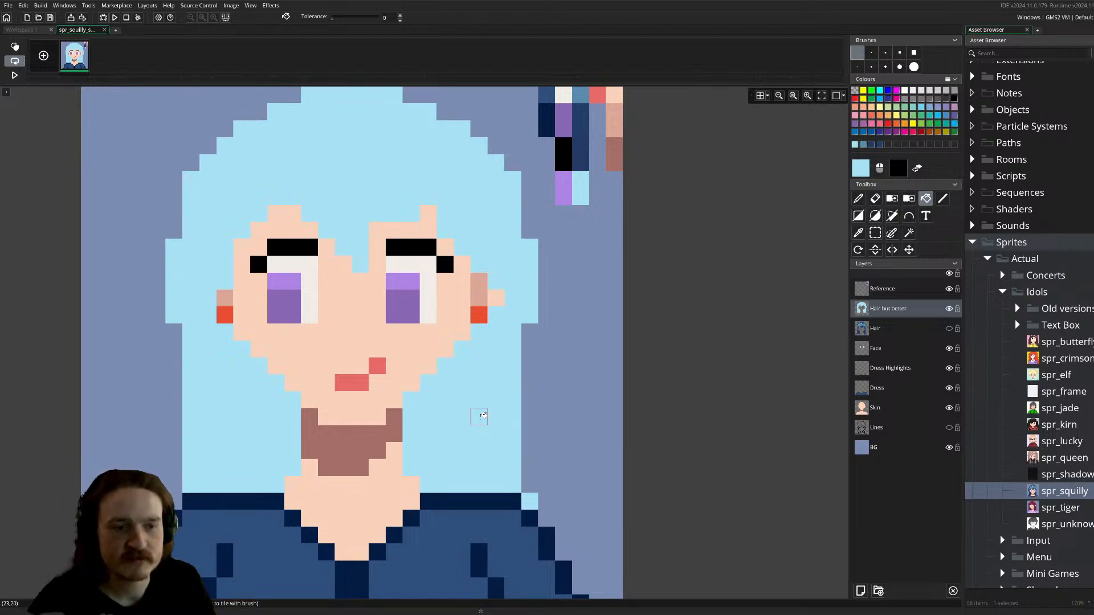
scroll(444, 378, "down", 2)
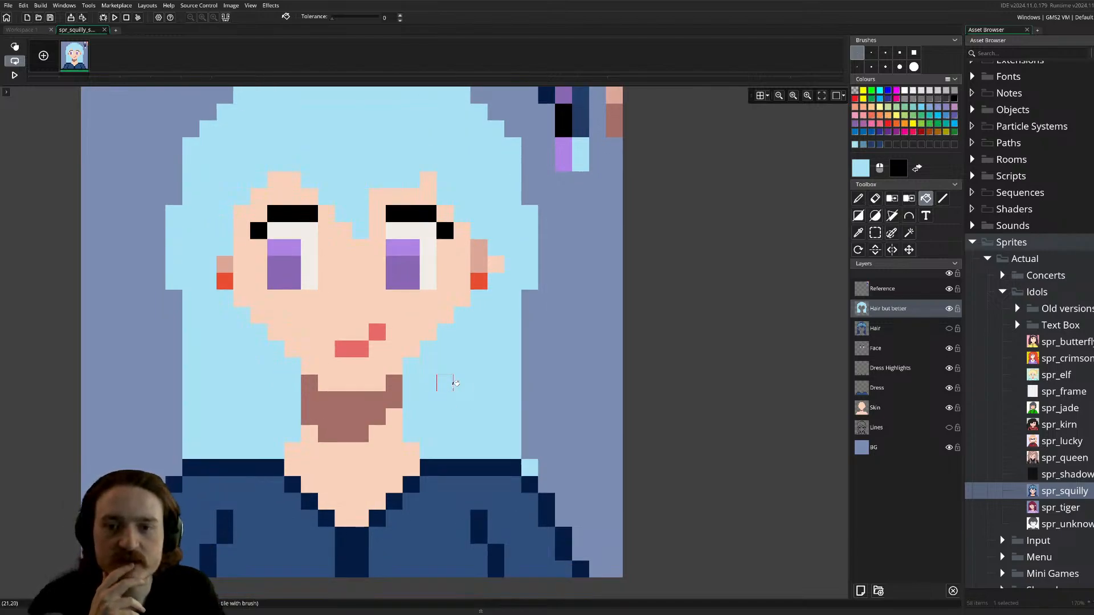
scroll(453, 385, "up", 4)
scroll(442, 379, "down", 3)
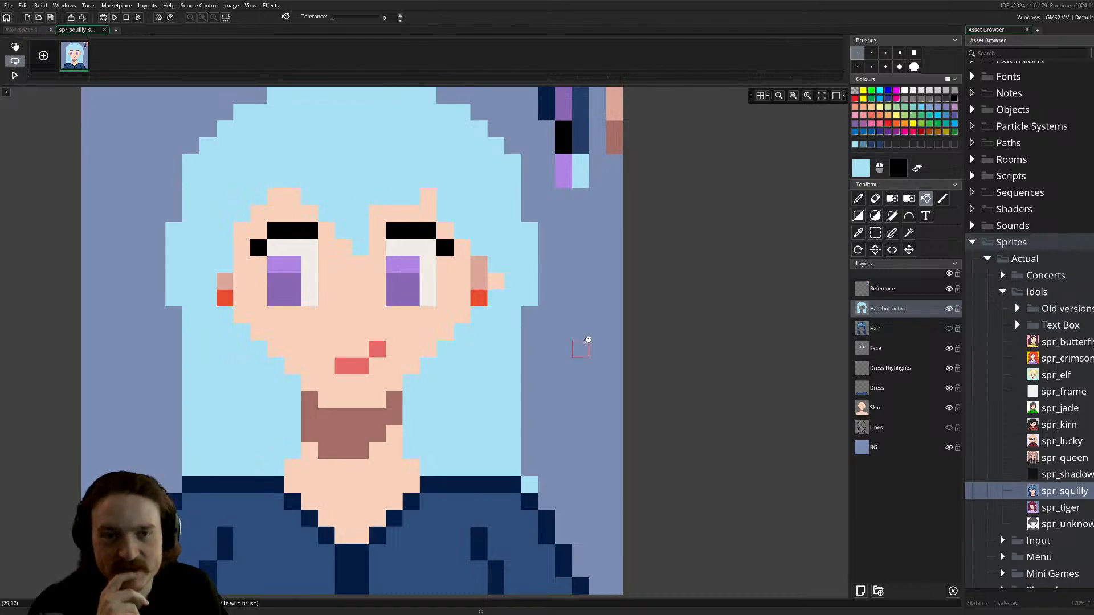
scroll(582, 331, "up", 2)
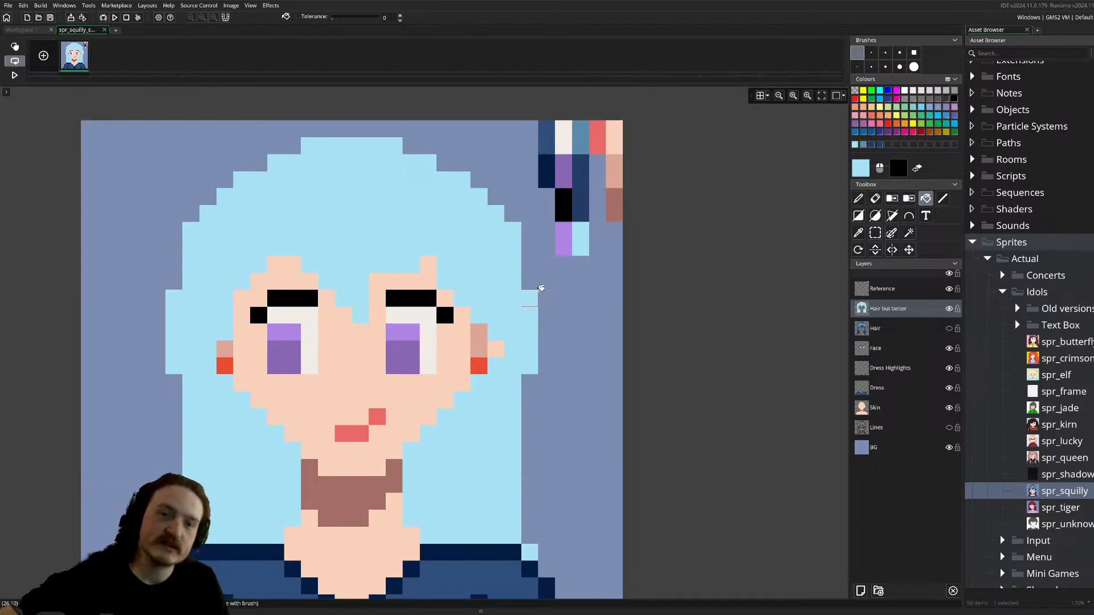
- Recolour the whole hair with the medium blue from the sprite's palette swatches and compare it with the original spr_squilly portrait
scroll(530, 307, "up", 2)
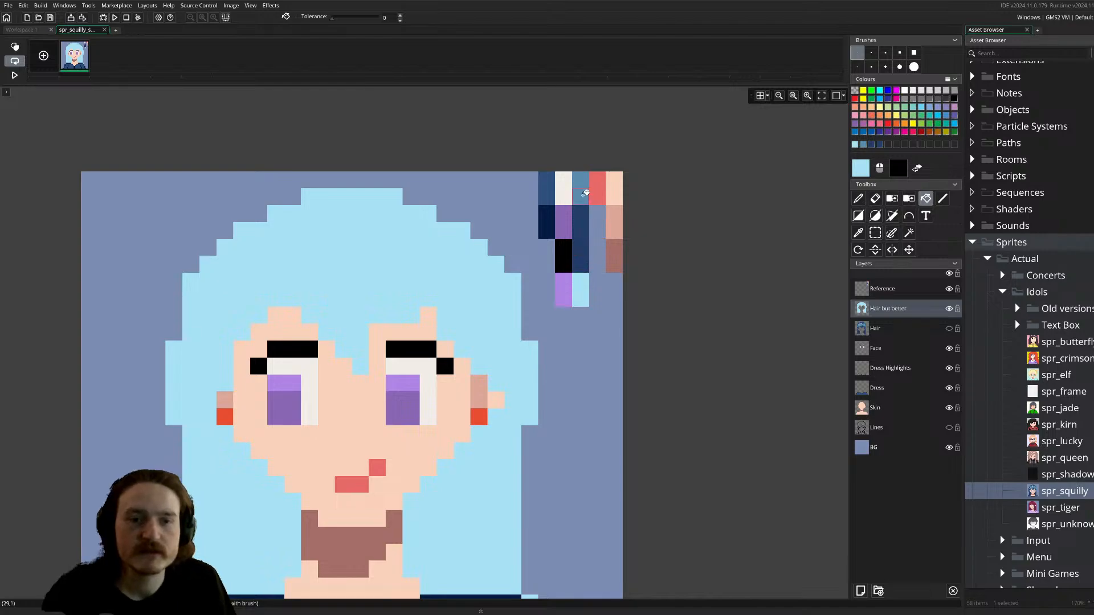
left_click(582, 193, "alt")
left_click(419, 279)
scroll(410, 285, "down", 3)
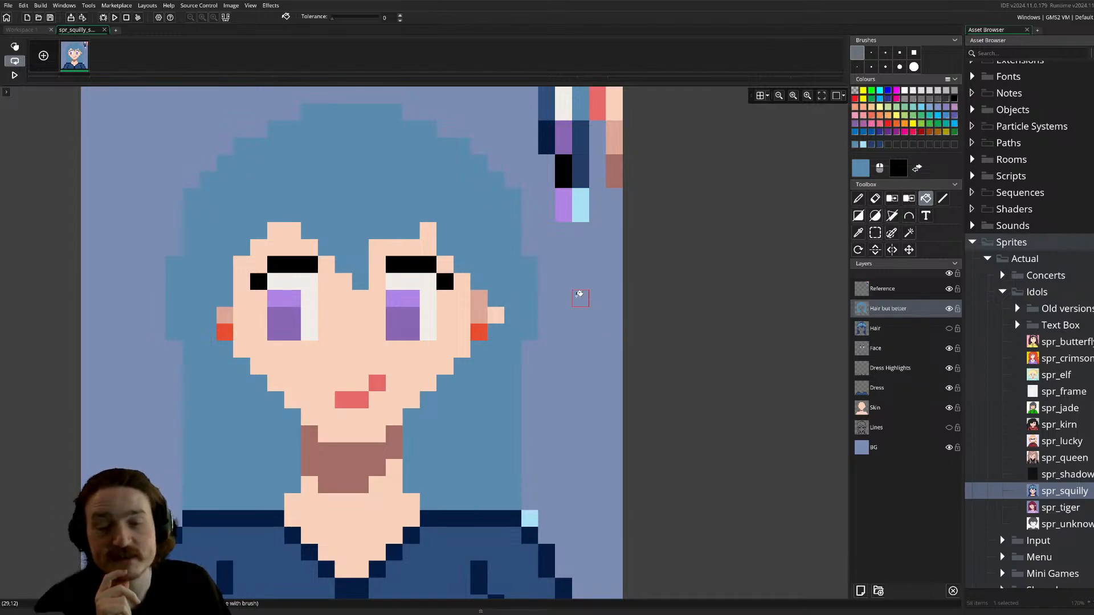
scroll(555, 294, "up", 6)
scroll(557, 294, "down", 1)
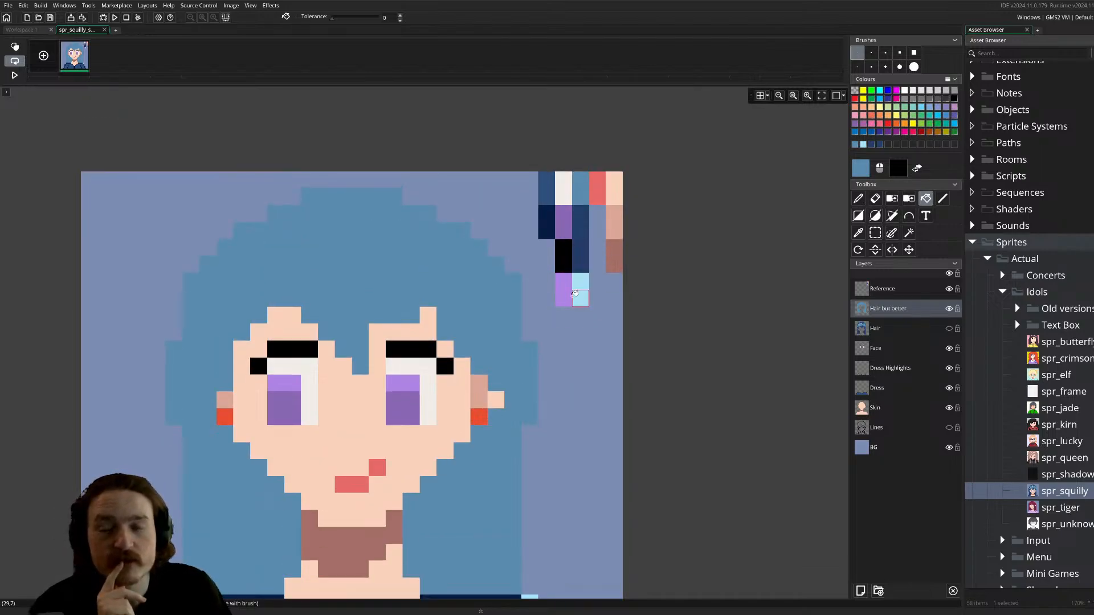
scroll(585, 256, "down", 4)
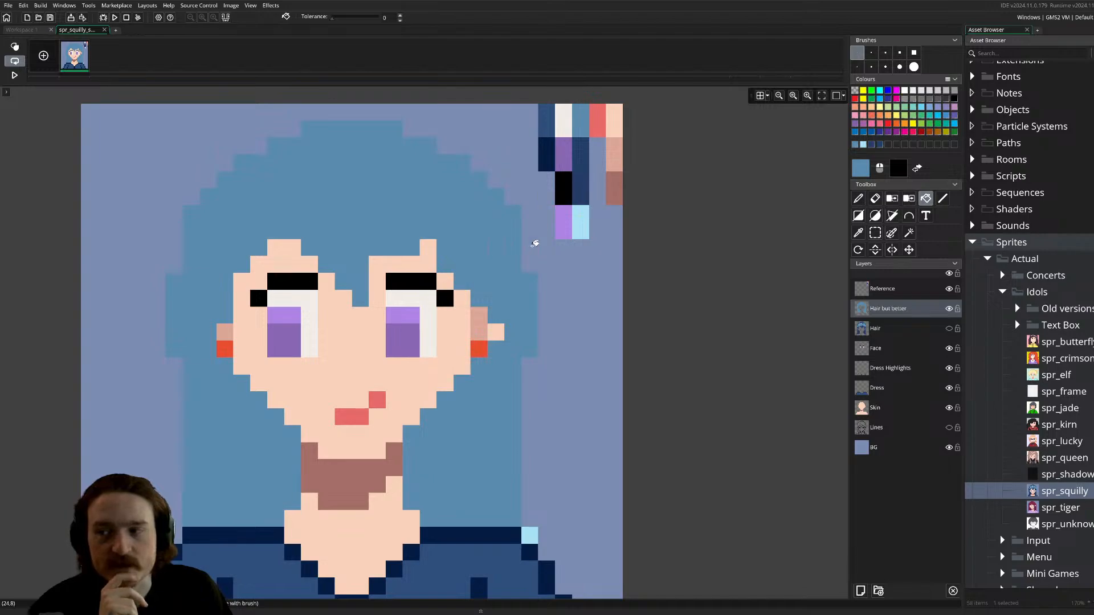
scroll(459, 378, "down", 3)
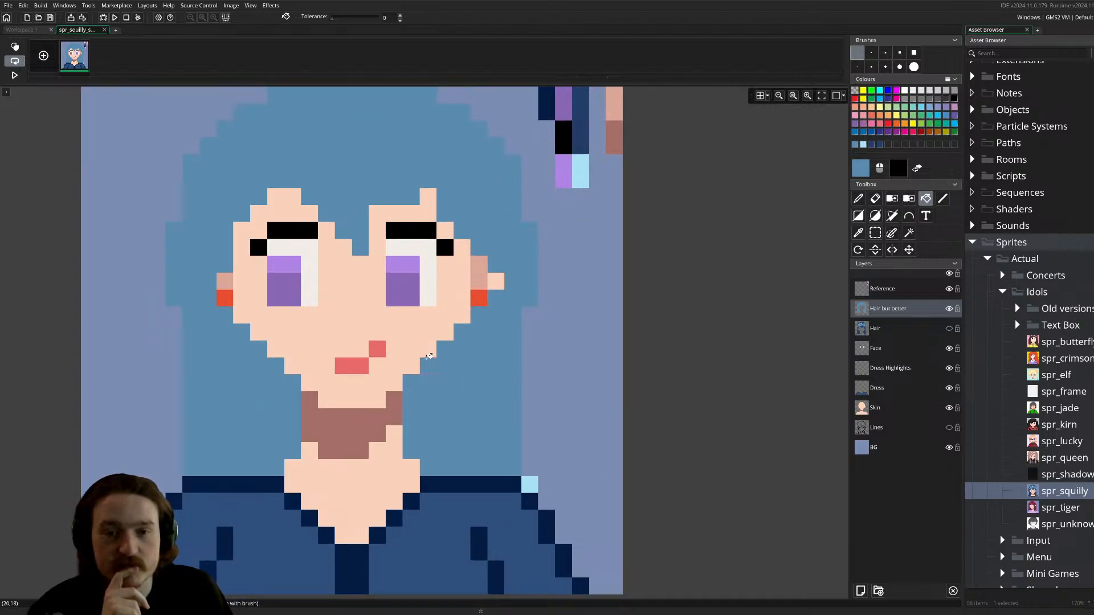
scroll(428, 355, "up", 2)
scroll(428, 354, "down", 3, "ctrl")
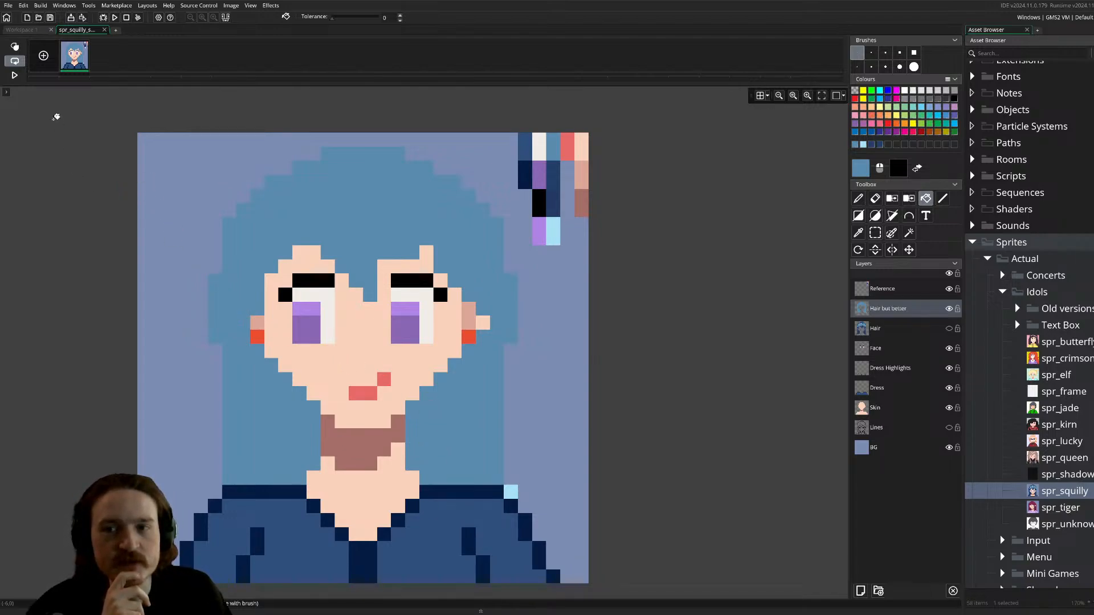
left_click(24, 32)
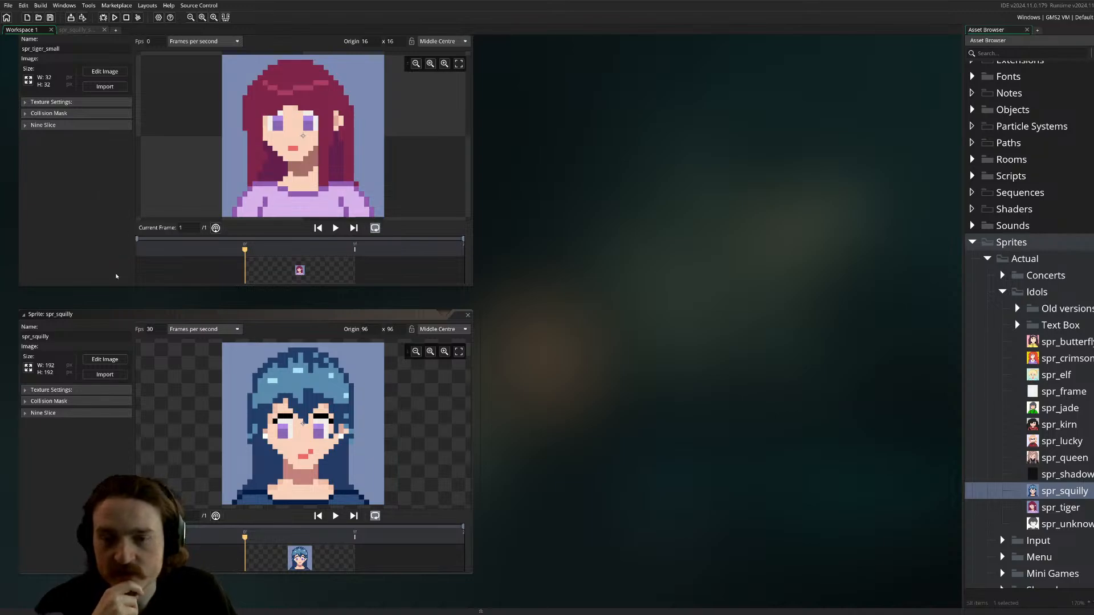
left_click(83, 32)
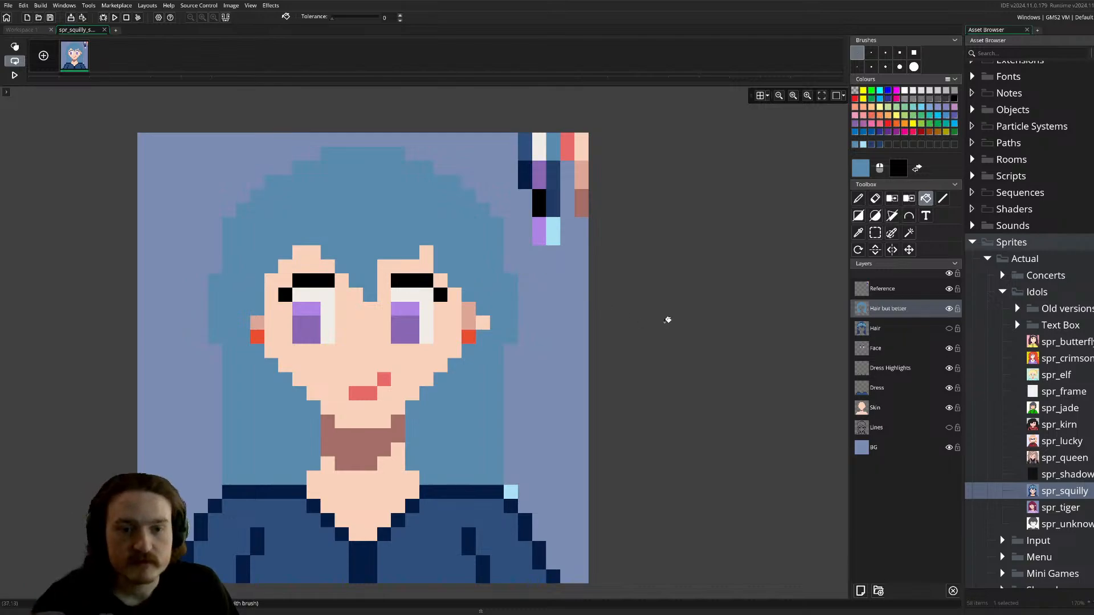
- Try refilling the hair with the light blue palette swatch and undo that fill
key("e")
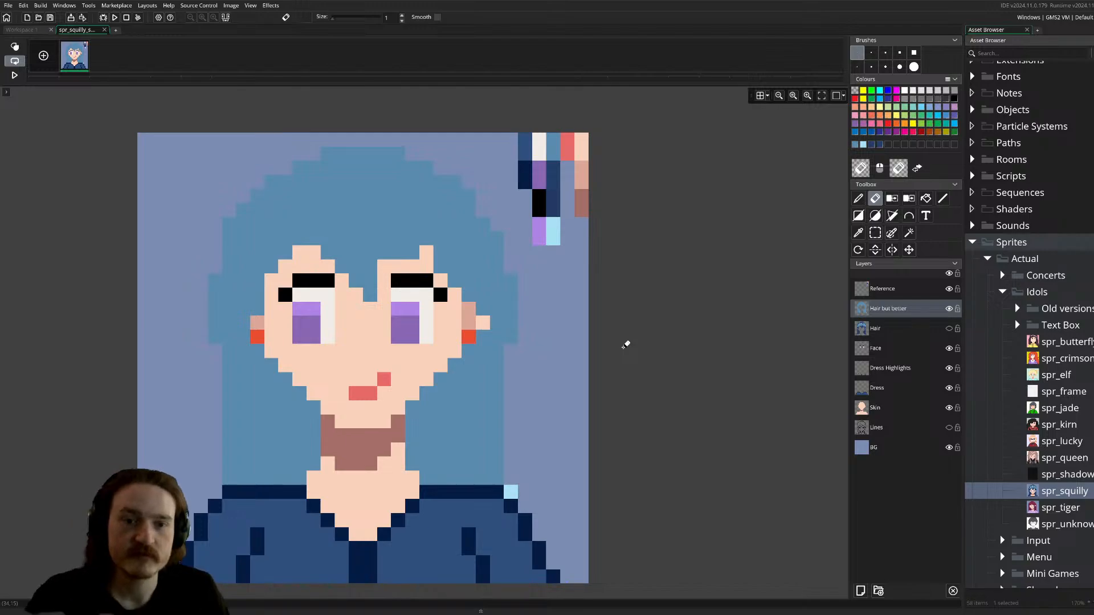
left_click(553, 231, "alt")
key("f")
left_click(342, 197)
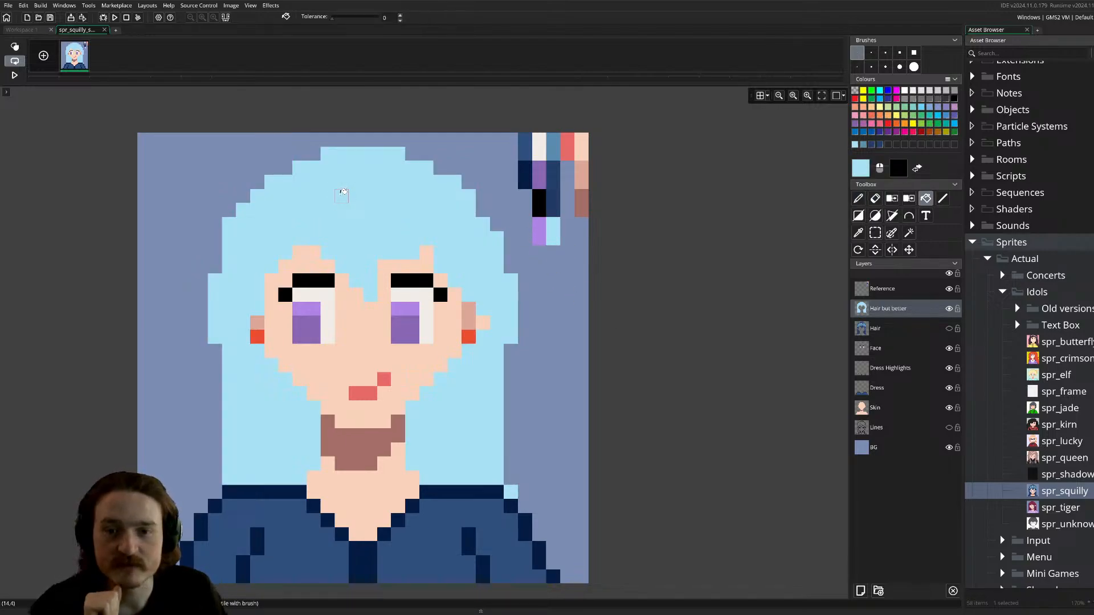
key("ctrl+z")
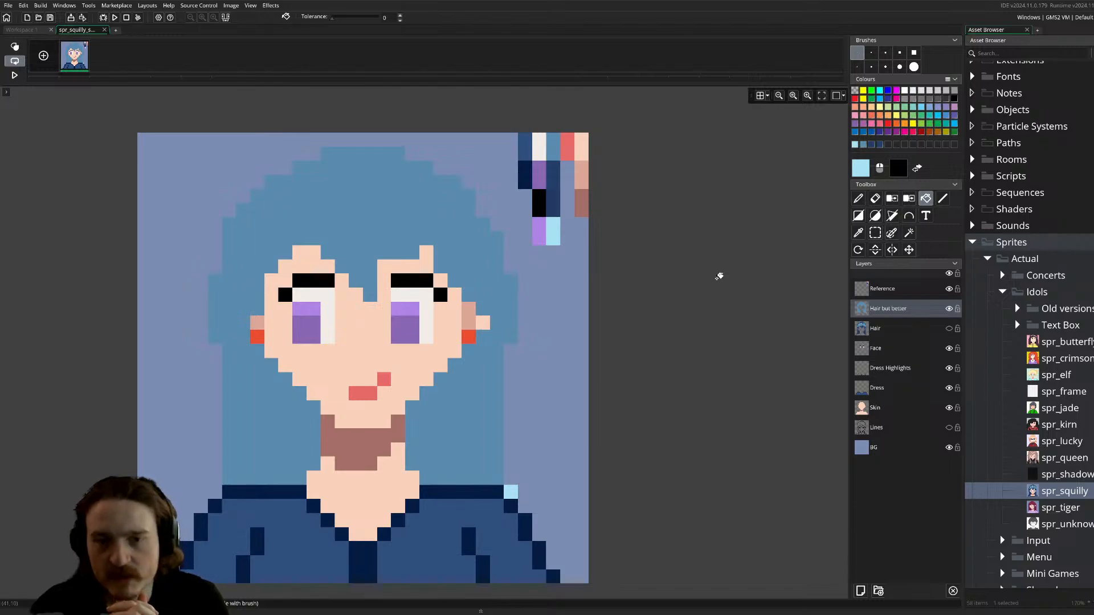
- Open the original spr_squilly portrait in the image editor and detach its workspace into a separate window
left_click(20, 30)
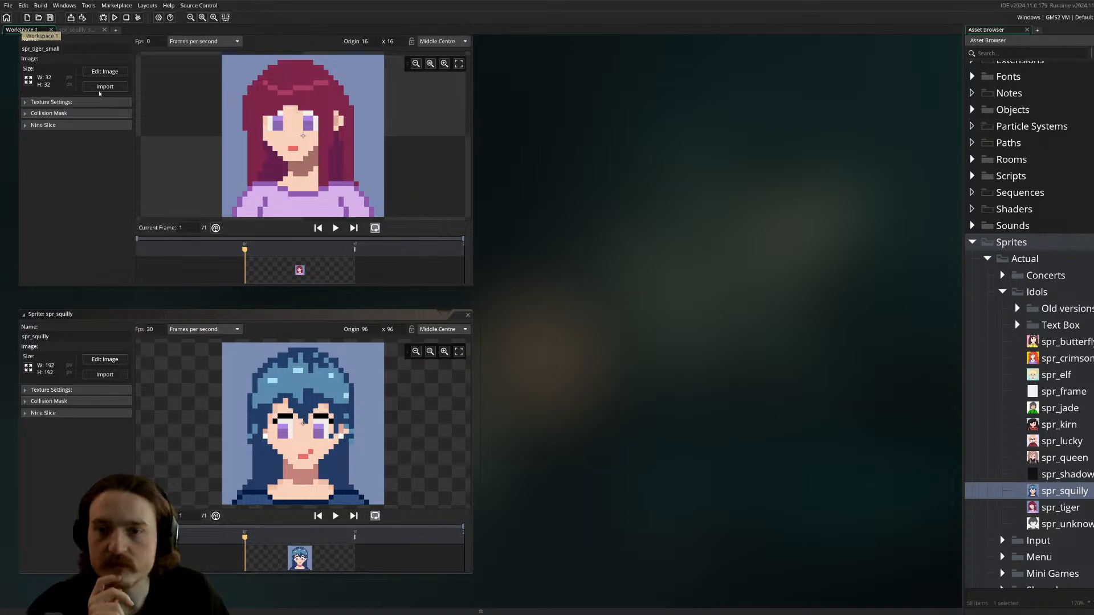
left_click(94, 358)
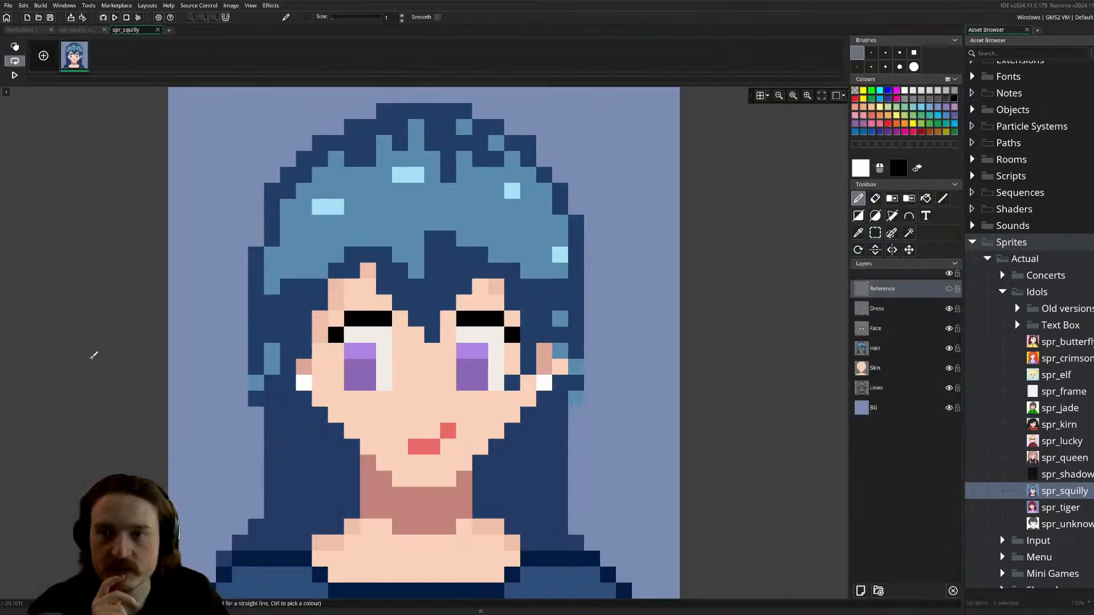
right_click(122, 31)
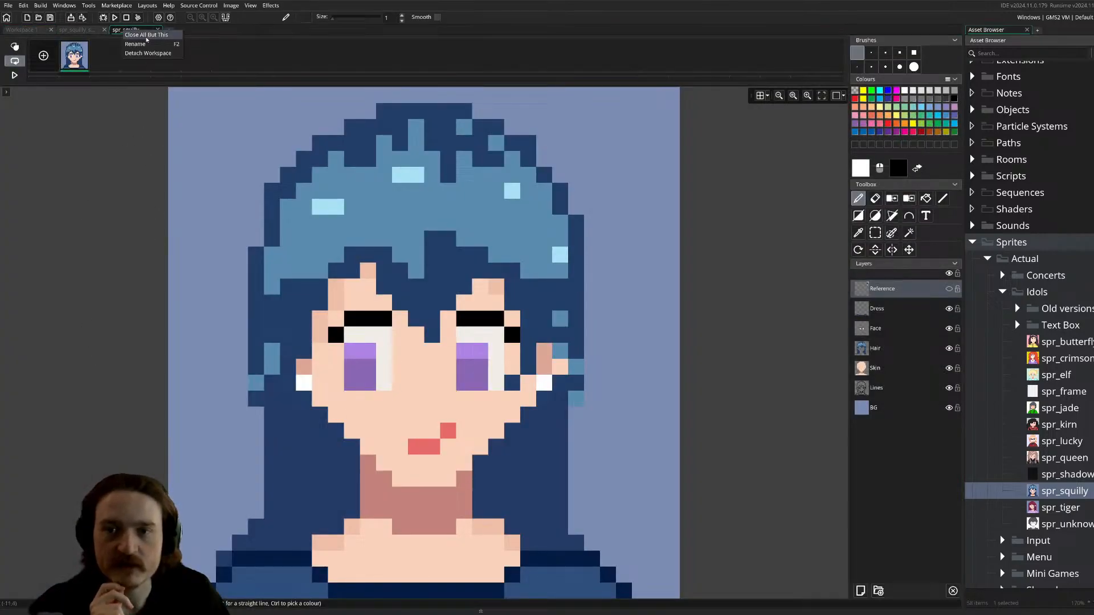
left_click(147, 53)
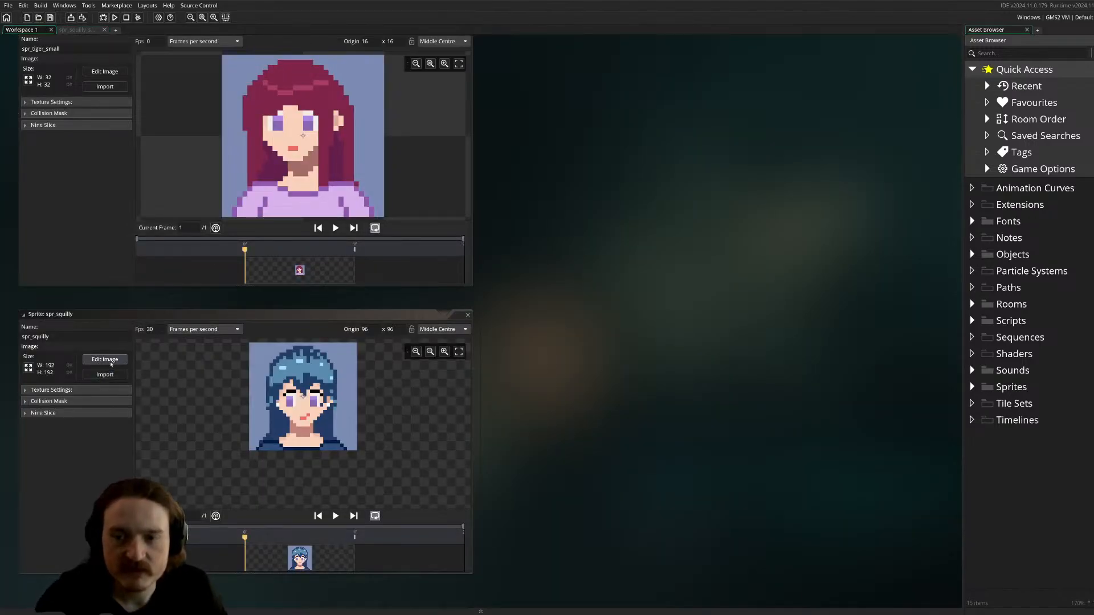
- Reopen the original spr_squilly portrait in the image editor and fit the whole image in view for reference
left_click(105, 359)
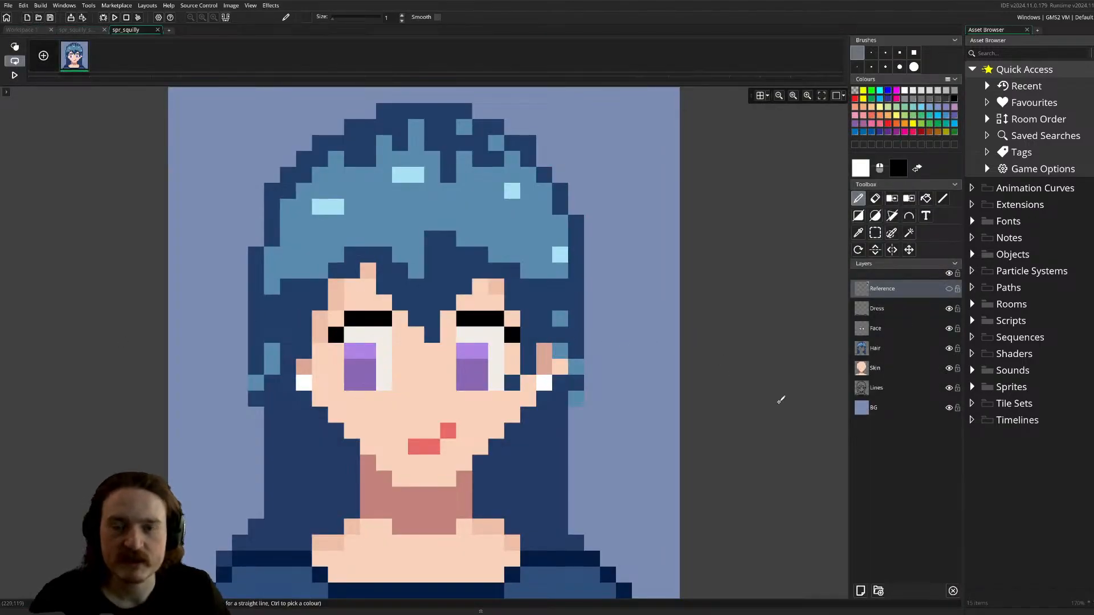
scroll(745, 361, "down", 4)
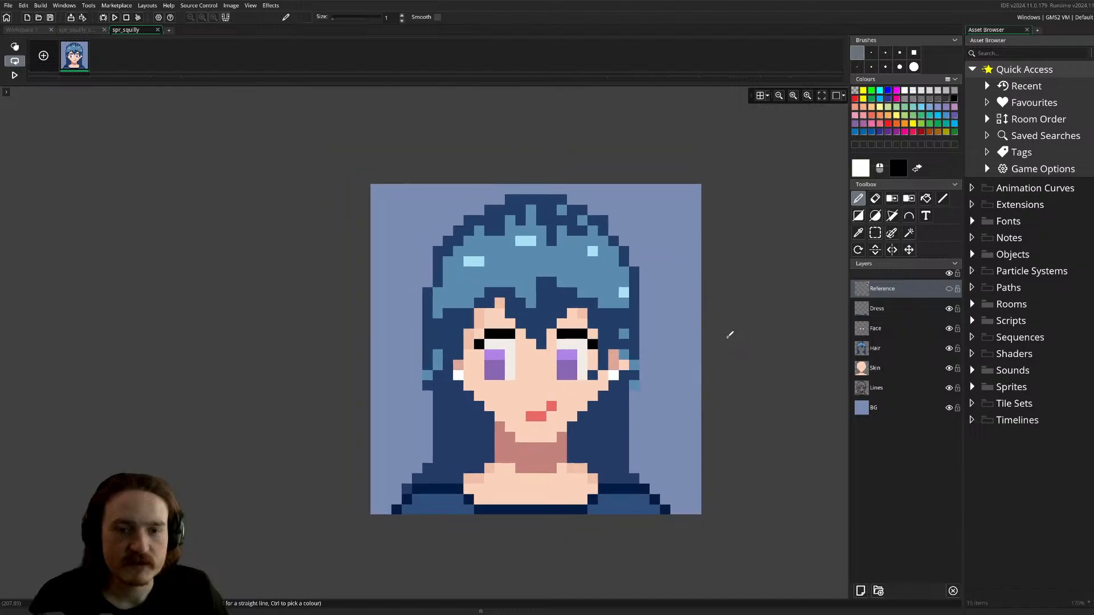
scroll(723, 320, "down", 2)
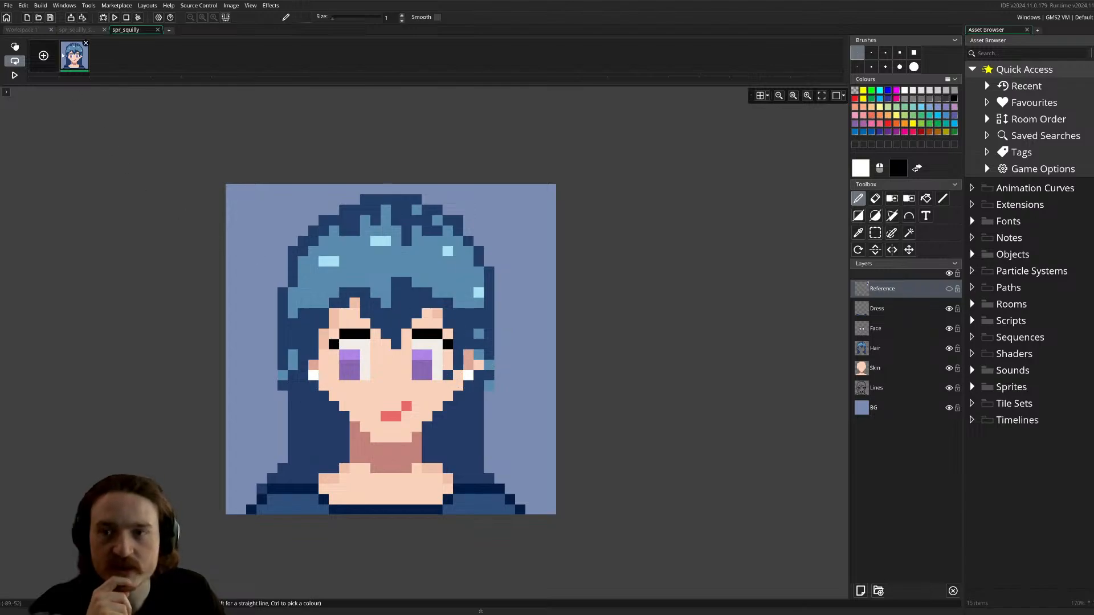
- On the "Hair but better" layer of spr_squilly_small, draw a thin medium-blue hair strand between the right eye and ear using the palette swatch colour
left_click(80, 30)
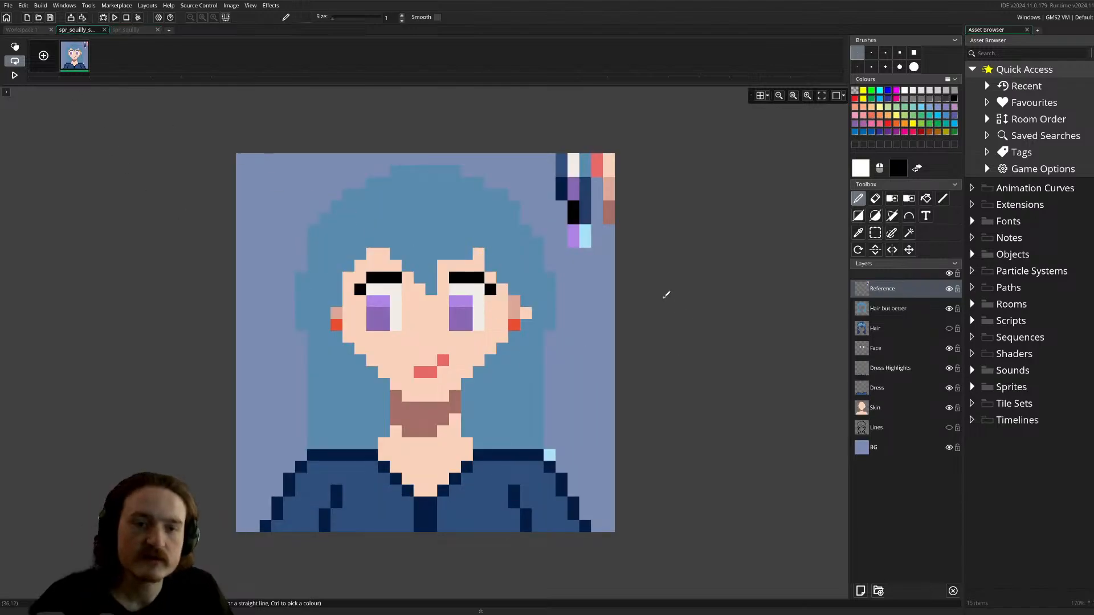
scroll(638, 242, "up", 2)
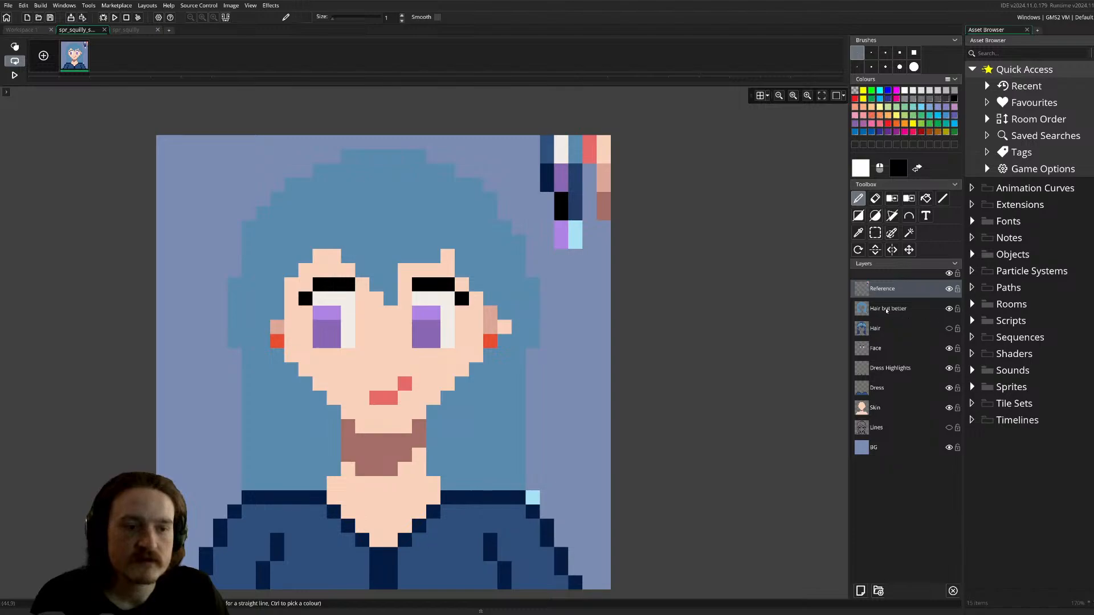
left_click(886, 310)
left_click(581, 146, "ctrl")
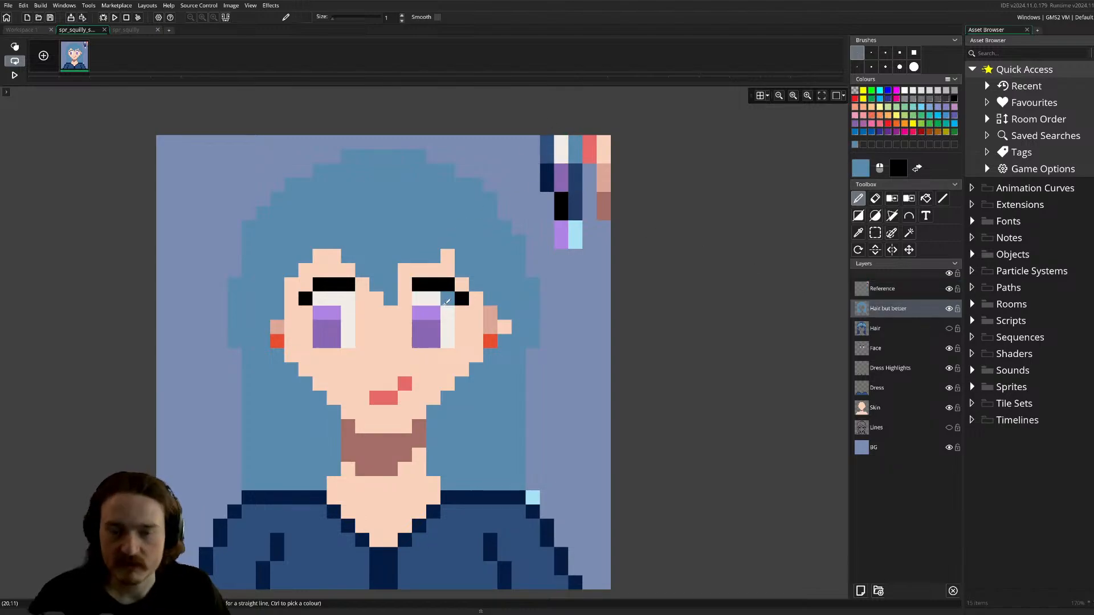
key("l")
mouse_move(475, 312)
left_mouse_down()
mouse_move(473, 338)
mouse_move(475, 314)
left_mouse_up()
key("ctrl+z")
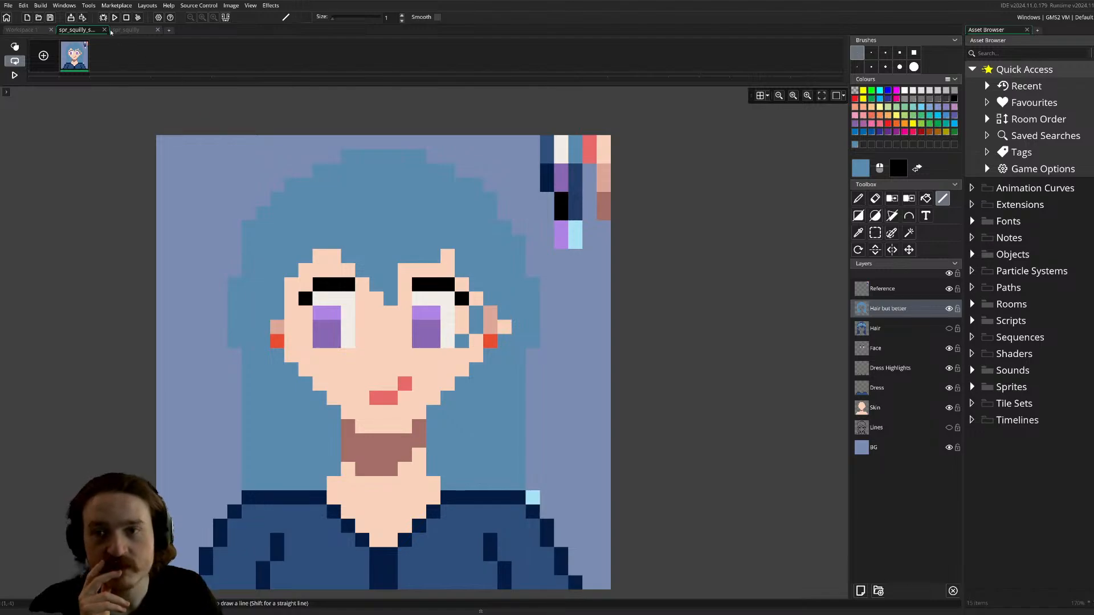
- Check the original spr_squilly fringe and fill in a few more medium-blue fringe pixels above the eyebrows in the small portrait
left_click(126, 31)
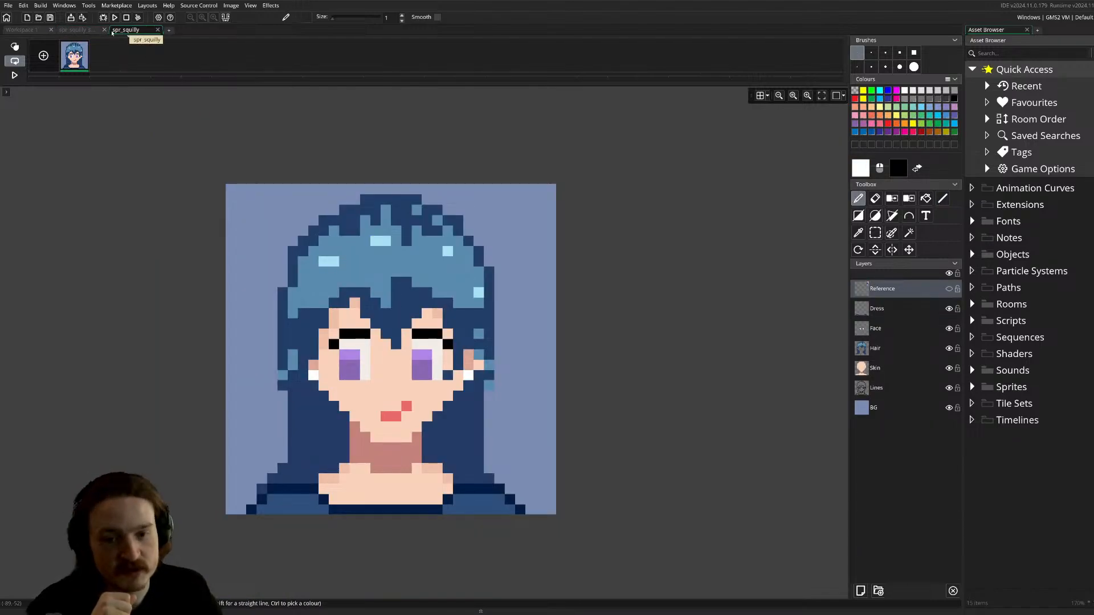
left_click(69, 28)
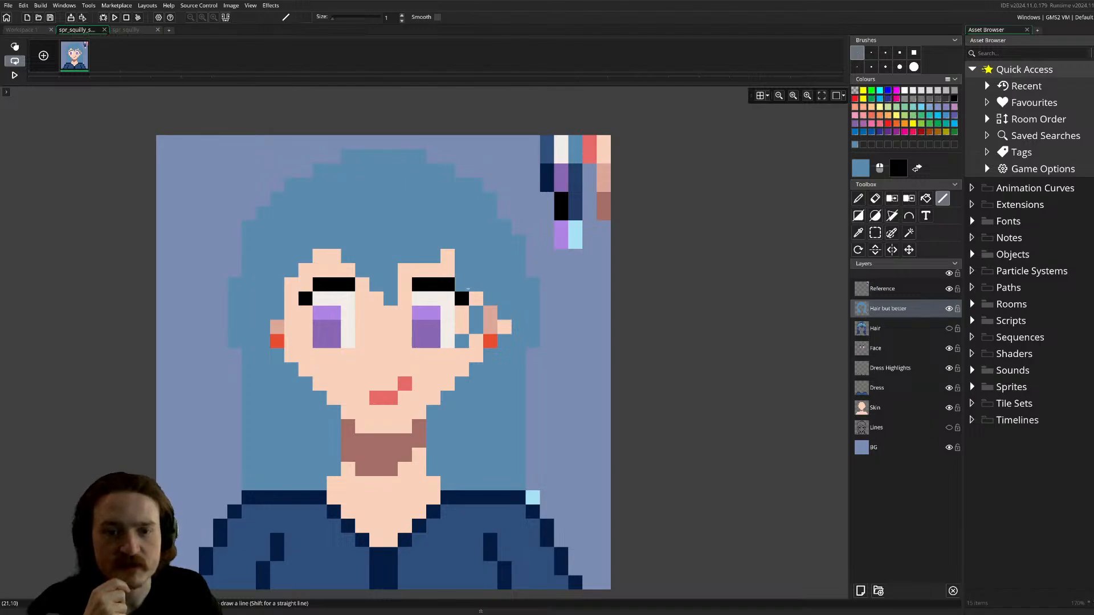
left_click(433, 284)
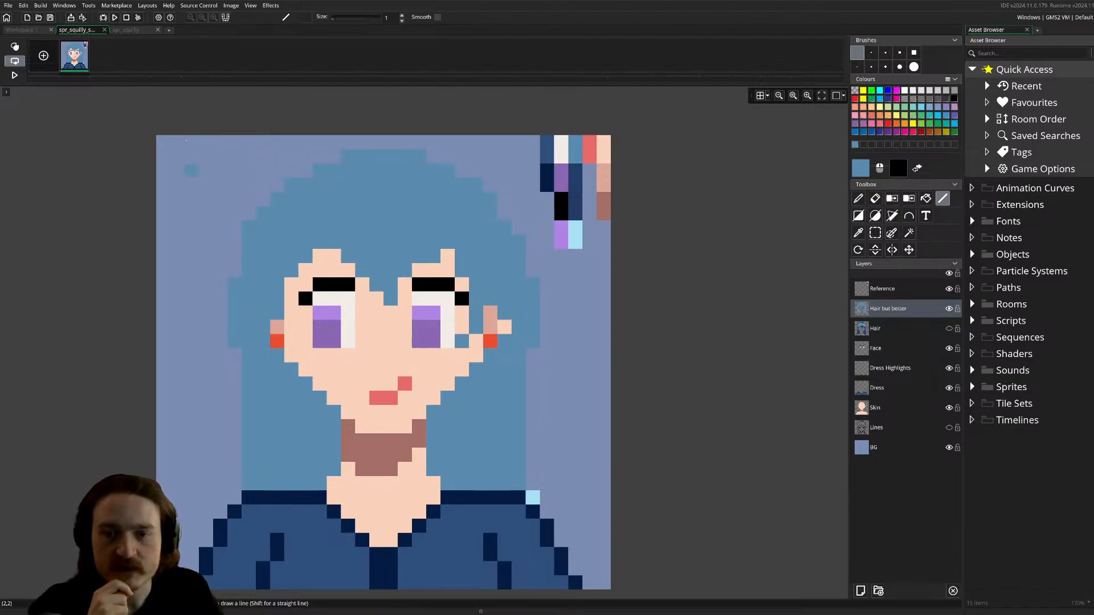
- Compare the small portrait's fringe shape with the original spr_squilly portrait
left_click(125, 31)
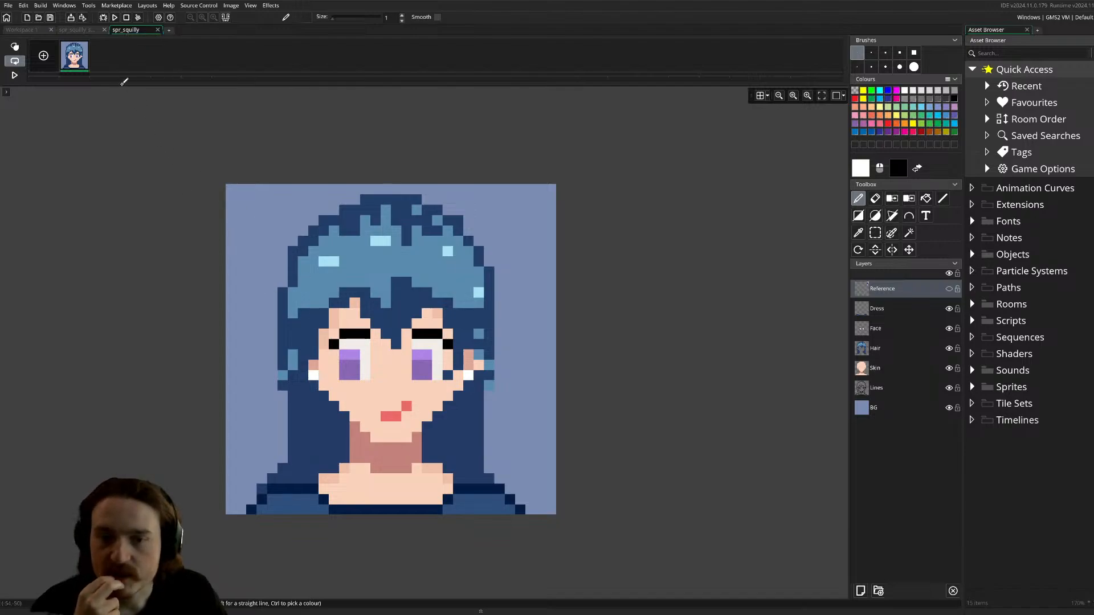
left_click(73, 30)
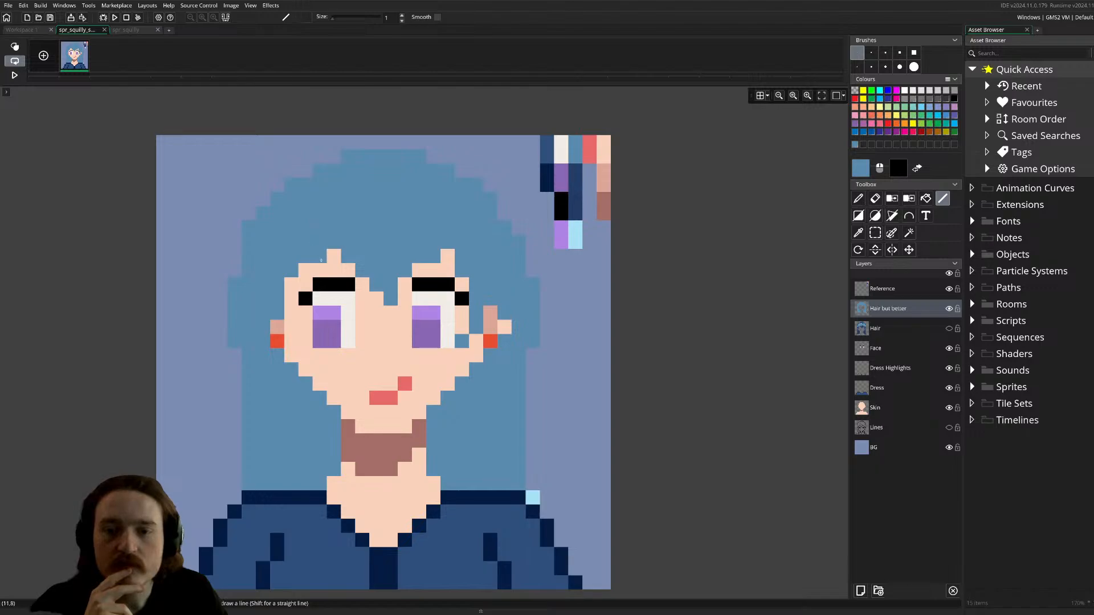
left_click(138, 31)
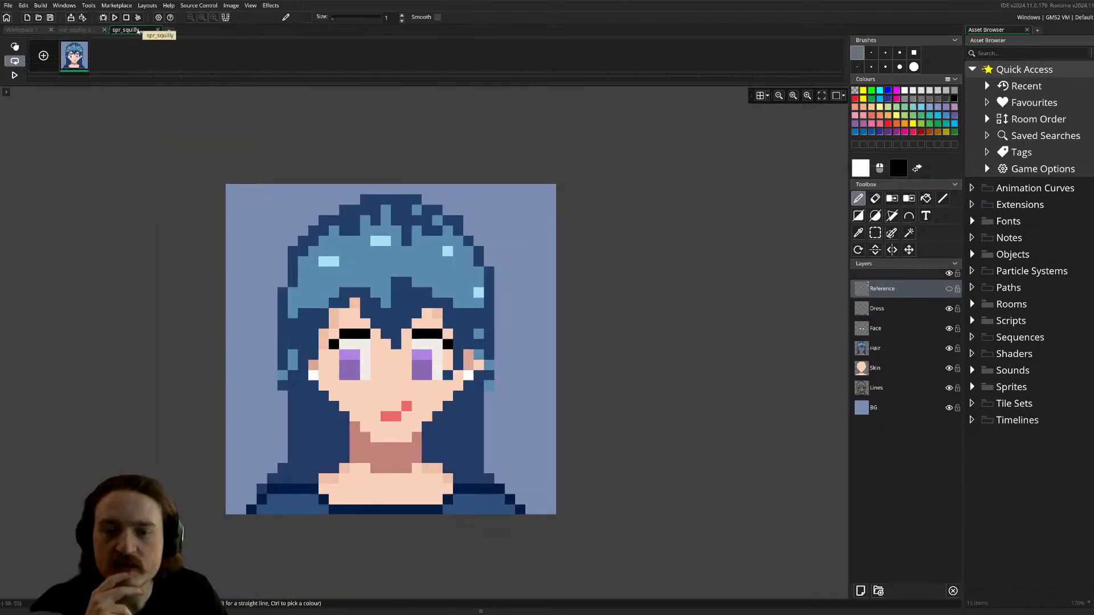
left_click(23, 30)
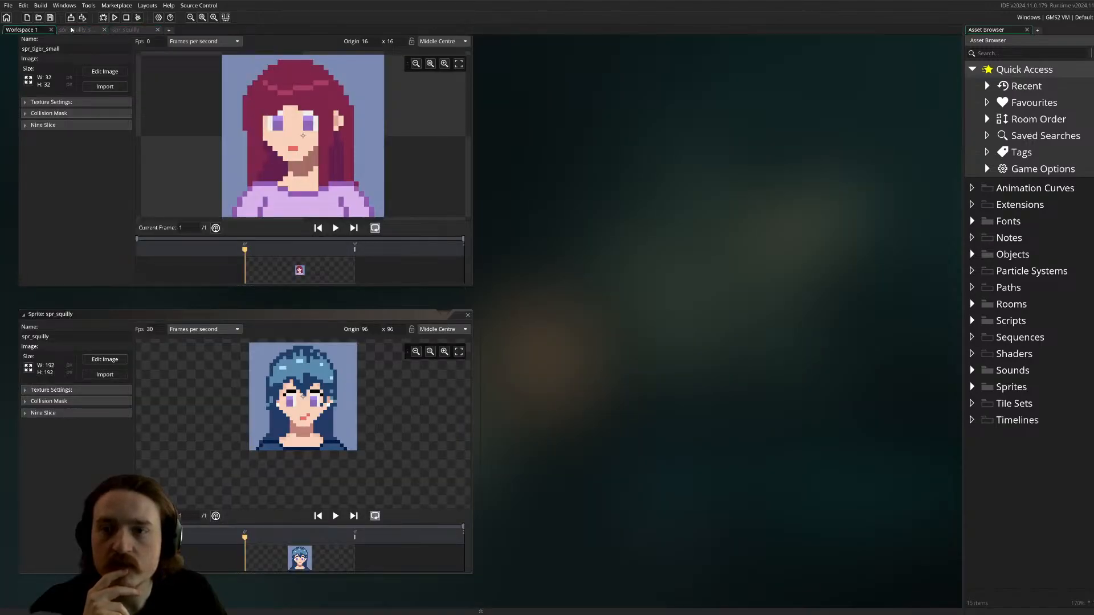
left_click(74, 29)
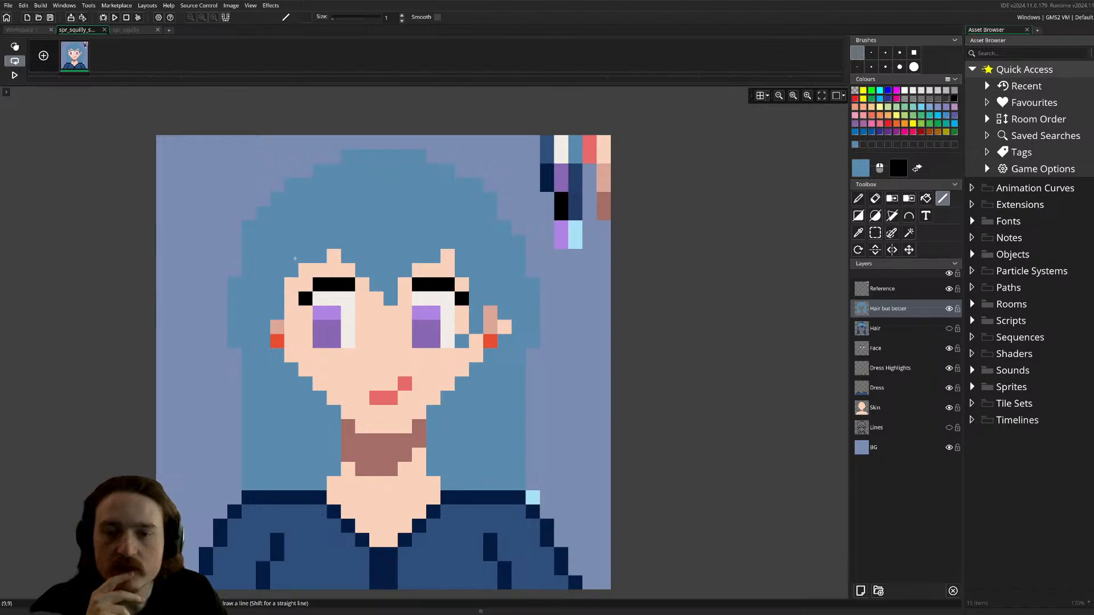
left_click(139, 31)
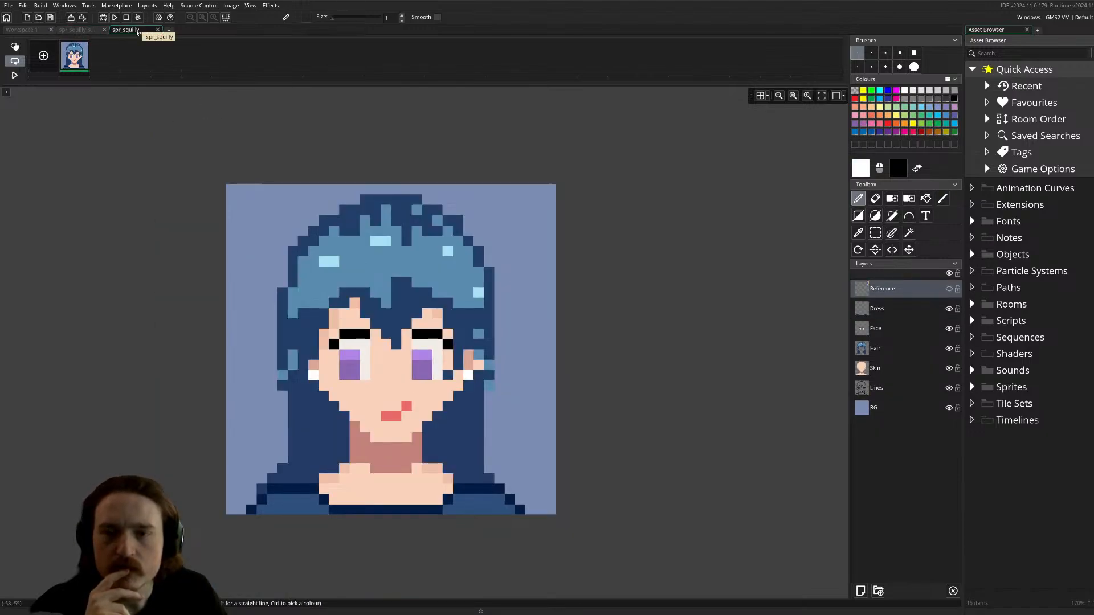
left_click(77, 30)
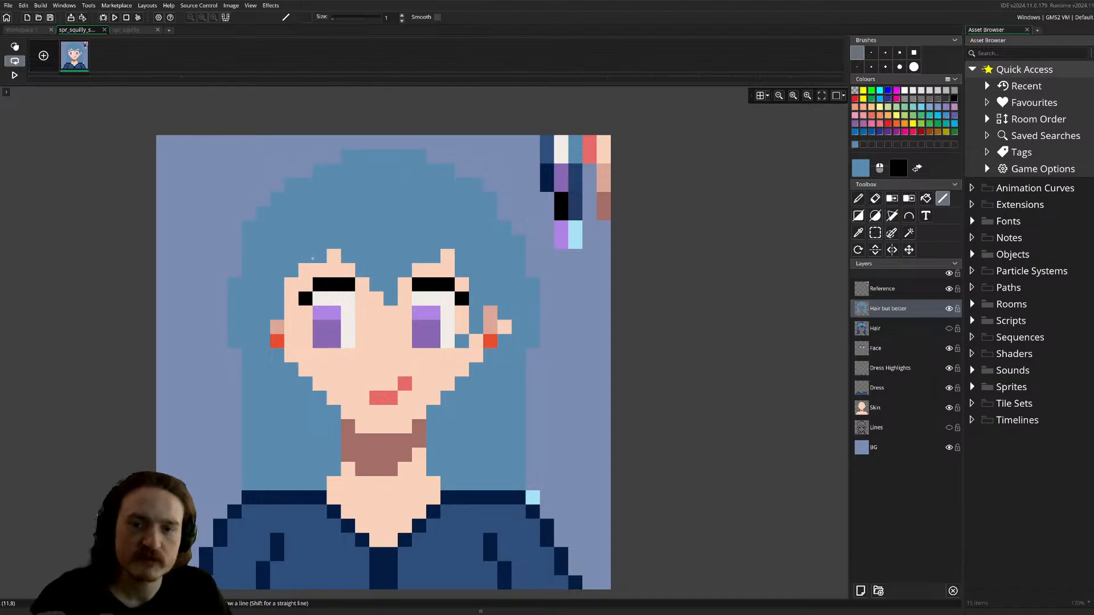
- Try erasing fringe pixels above the left eyebrow, compare with the original portrait, and undo the erasures
key("e")
left_click_drag(306, 256, 320, 257)
left_click(333, 242)
left_click(348, 255)
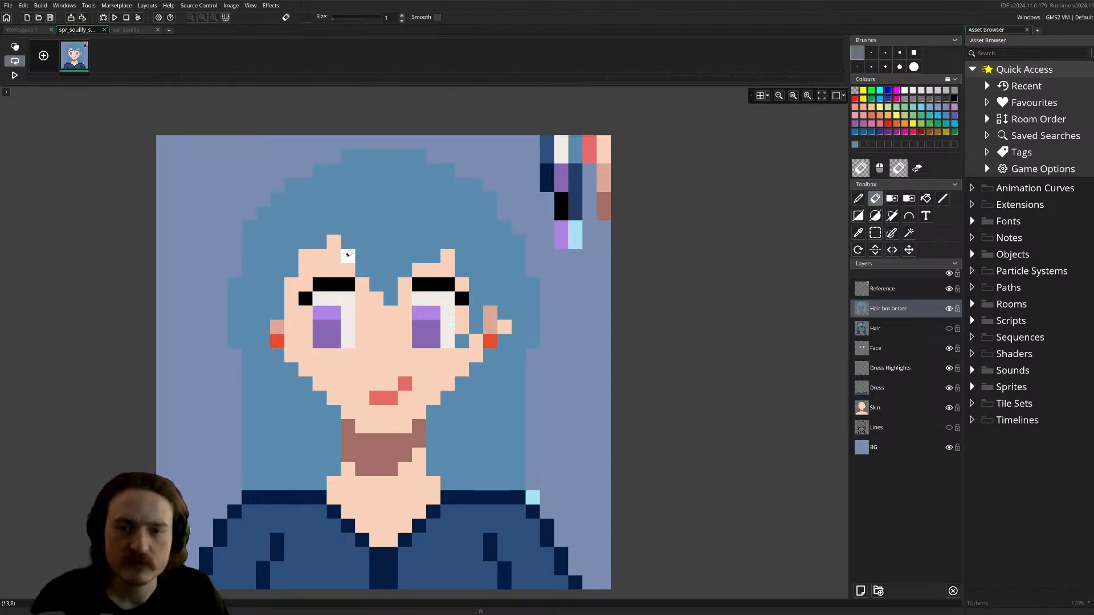
left_click(129, 31)
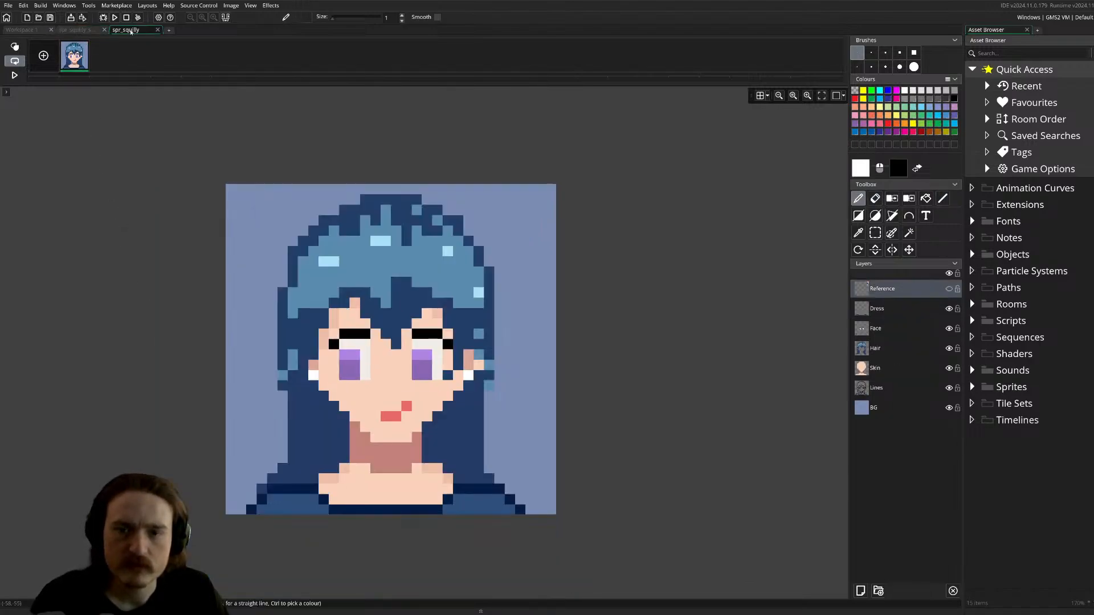
left_click(75, 30)
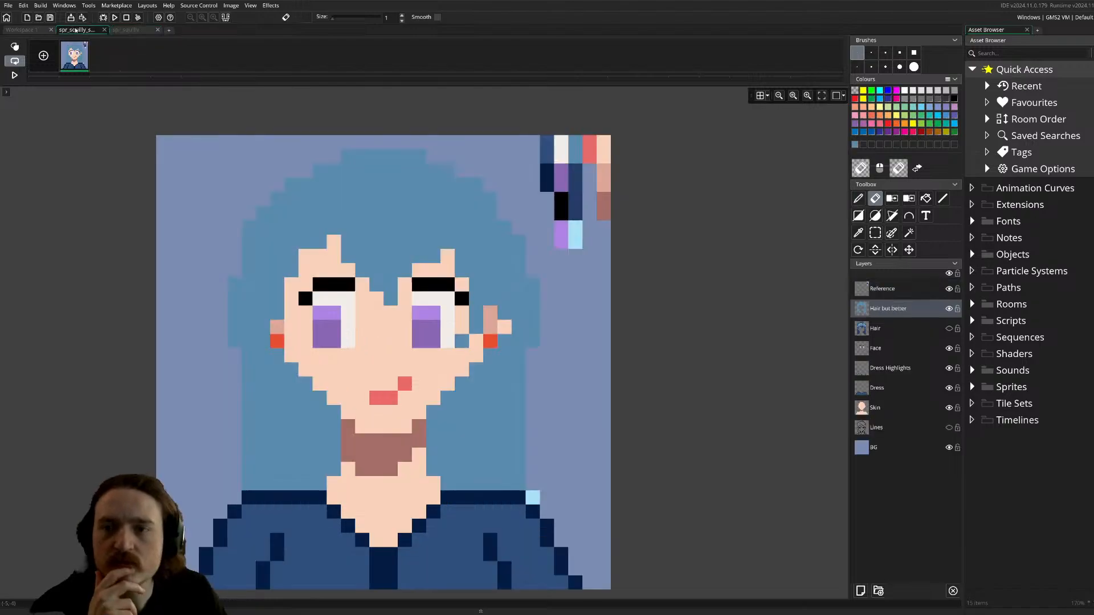
key("ctrl+z")
key("ctrl+z")
key("ctrl+z")
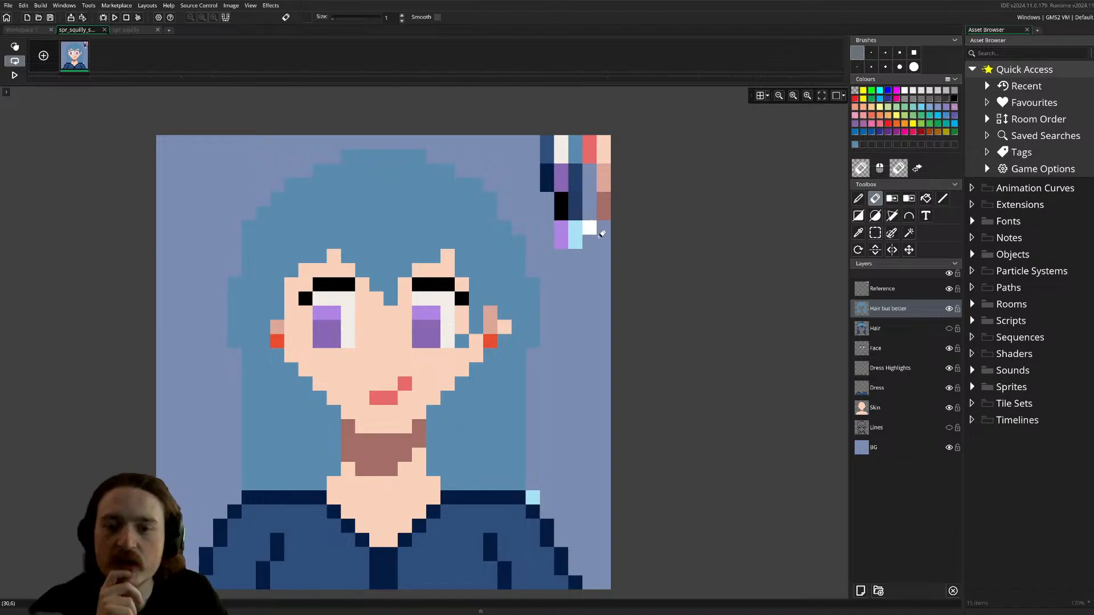
- Fill the whole hair and the light-blue pixel at the right shoulder with the dark blue from the palette swatches
scroll(607, 249, "down", 1)
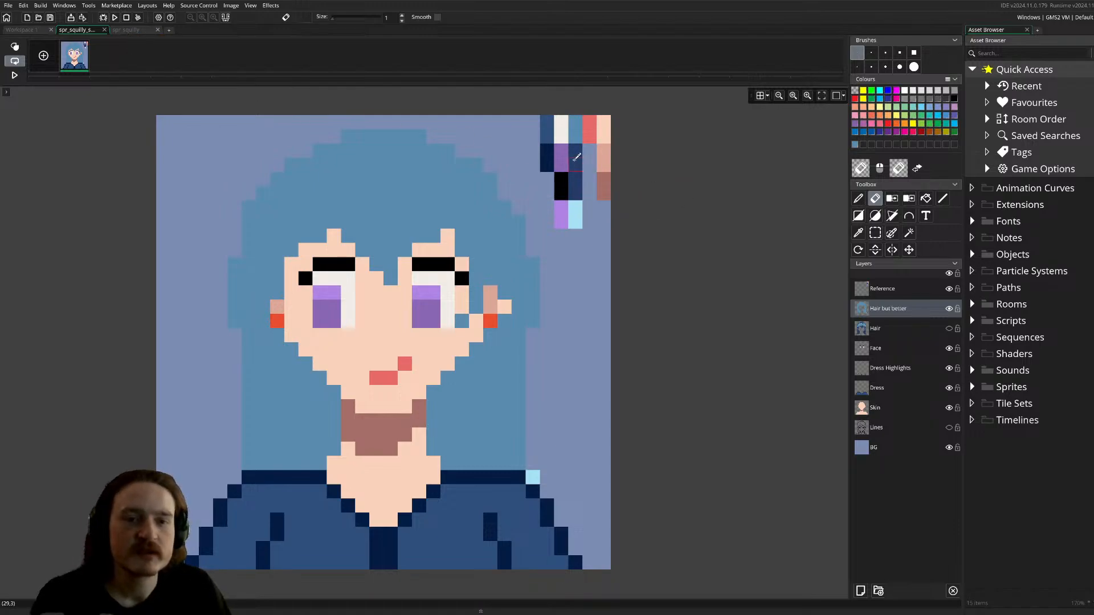
key("f")
left_click(457, 207)
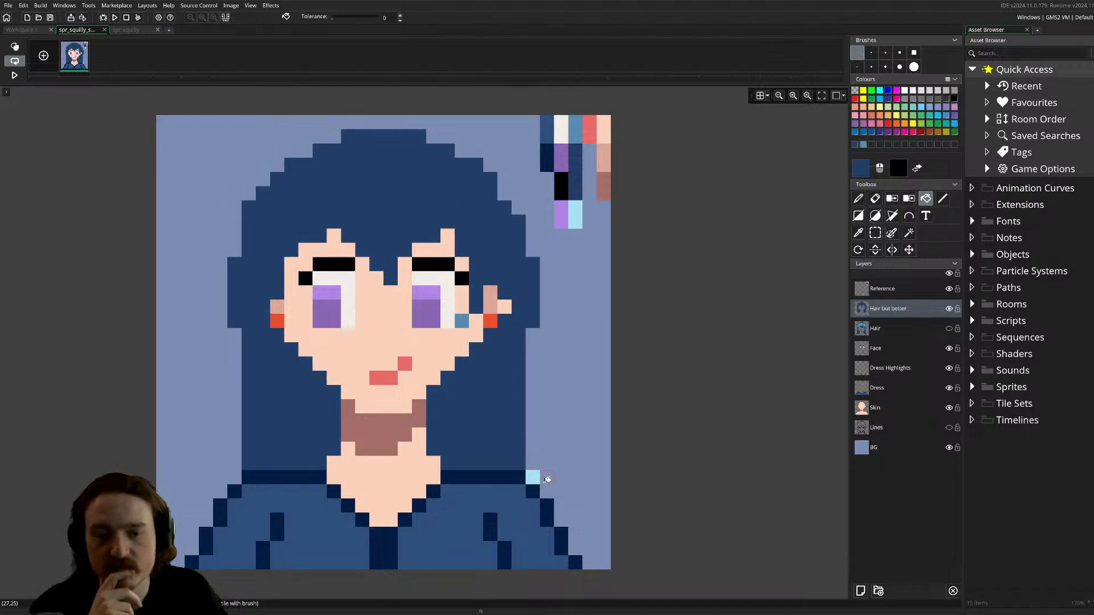
left_click(534, 479)
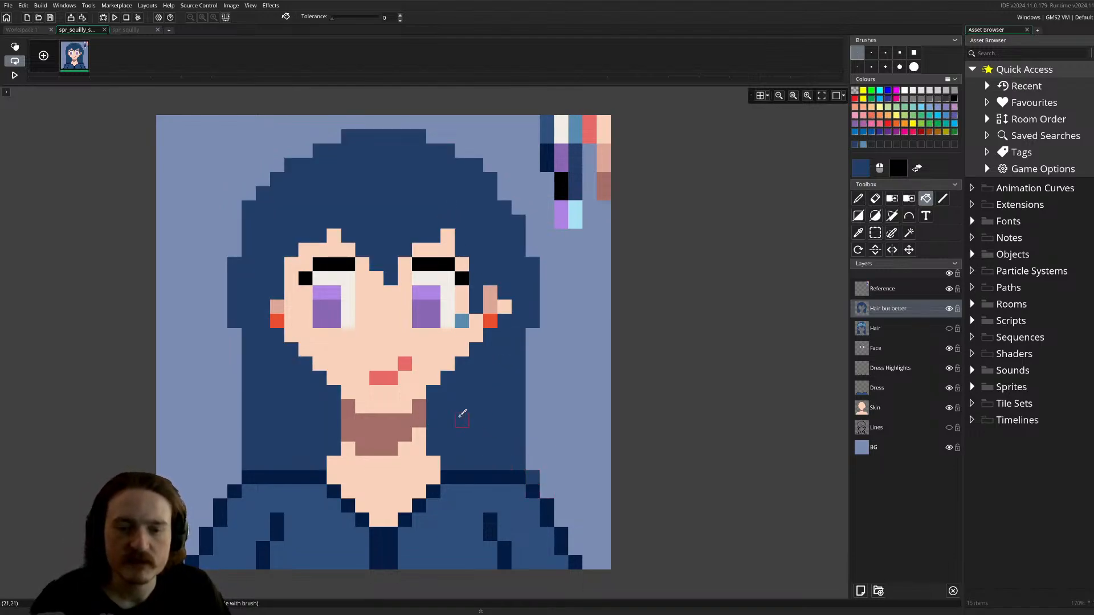
scroll(462, 413, "down", 5)
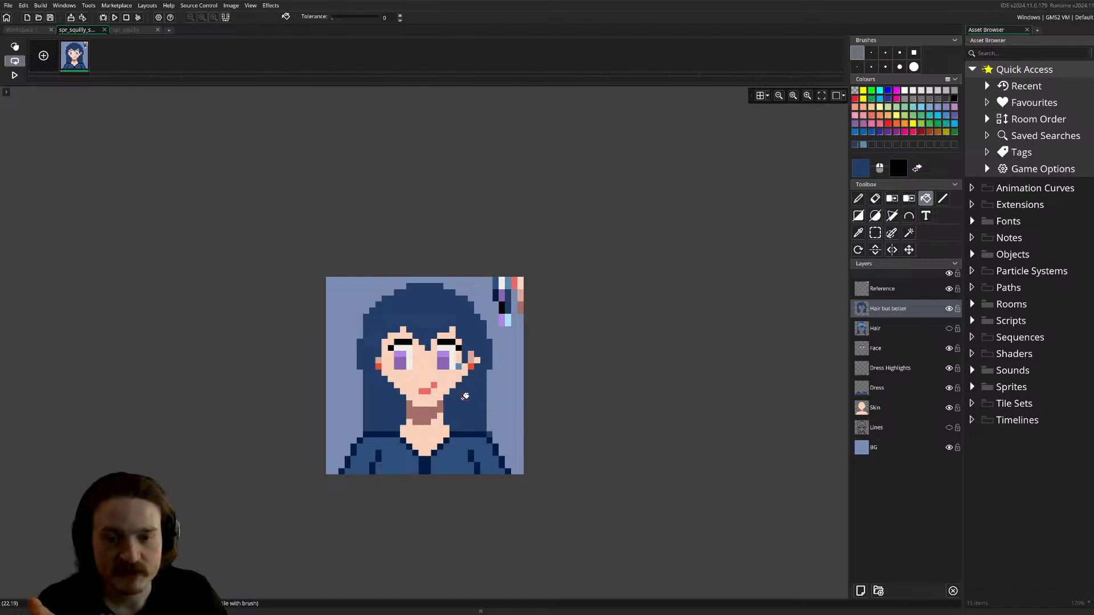
scroll(463, 427, "up", 3)
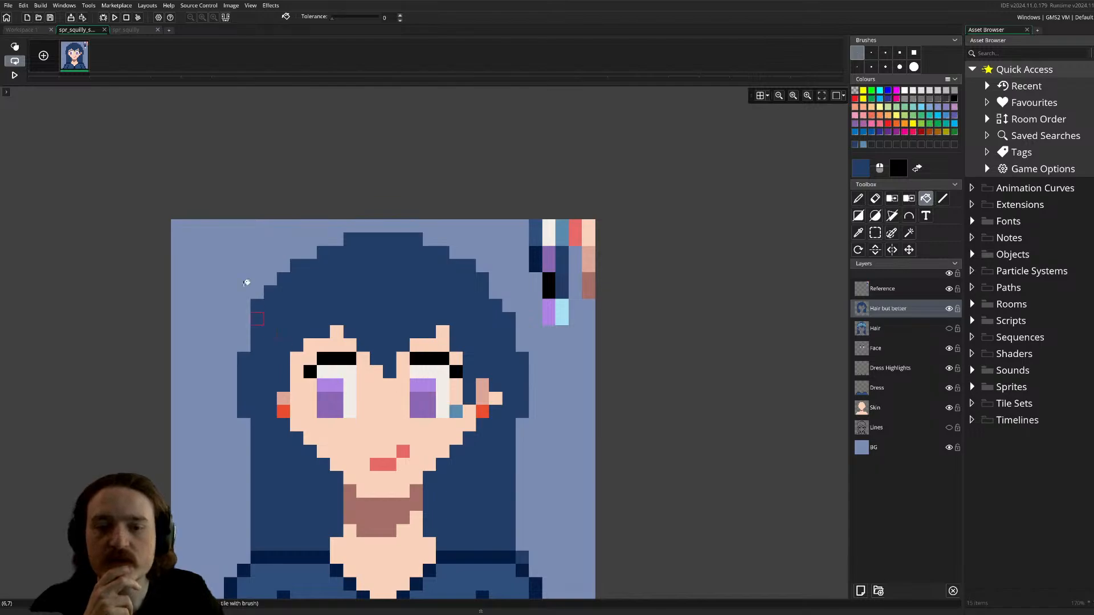
- Compare the hair outline with the original spr_squilly portrait and extend the hair's left edge upward with dark-blue pixels using the line tool
left_click(127, 29)
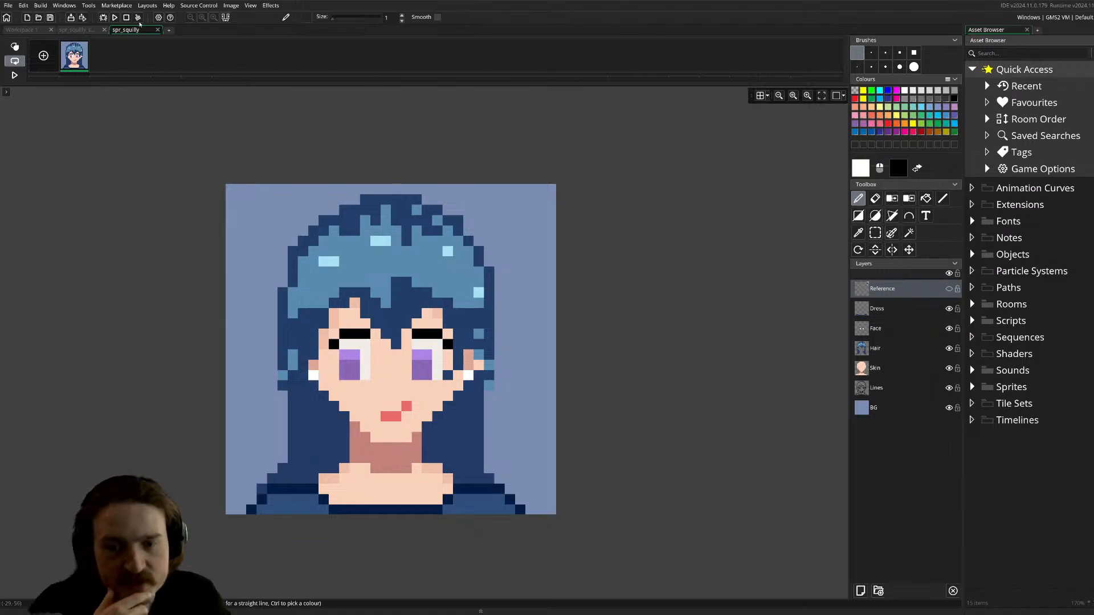
left_click(84, 30)
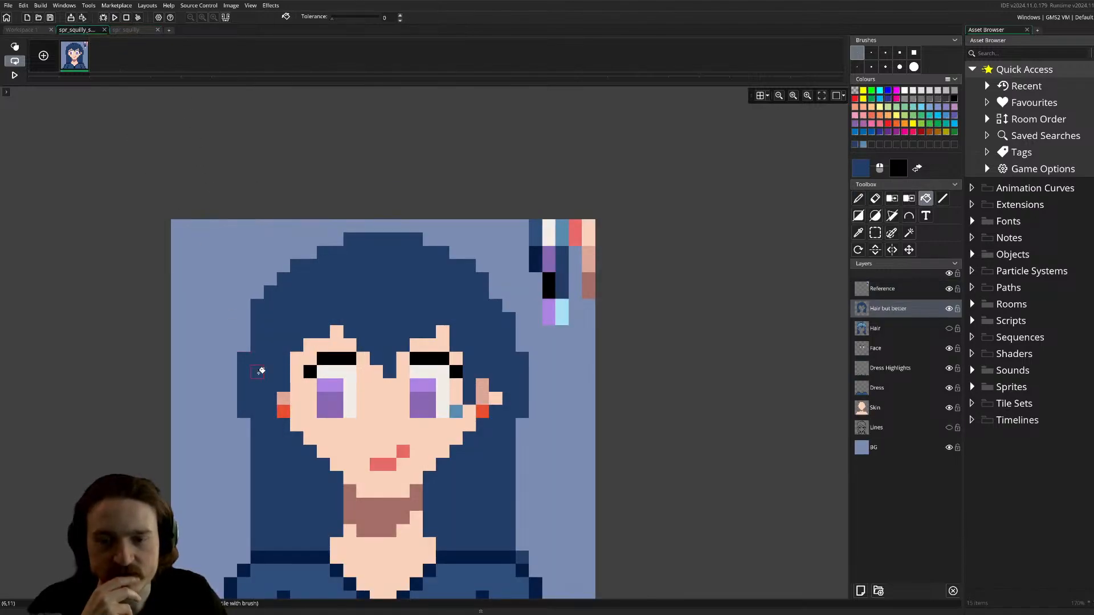
scroll(256, 363, "down", 1)
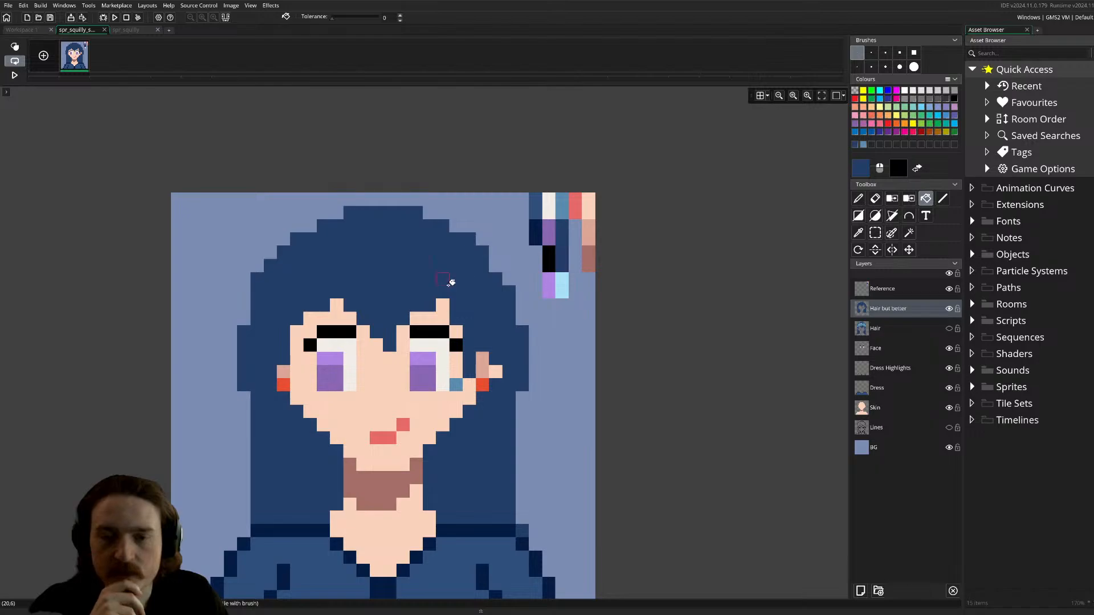
left_click(125, 30)
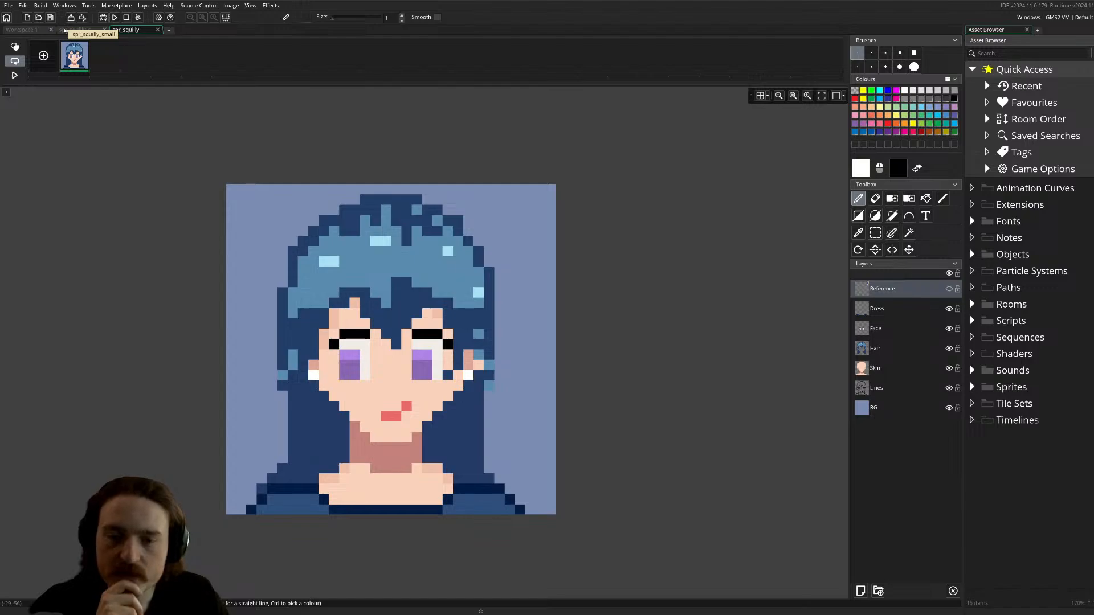
left_click(64, 30)
key("l")
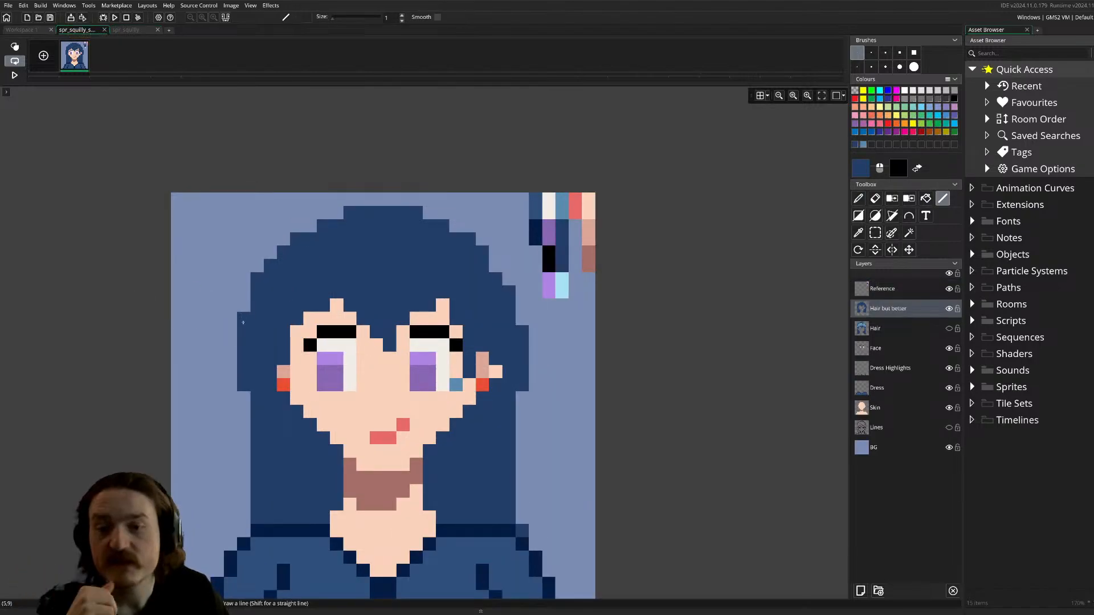
left_click(246, 306)
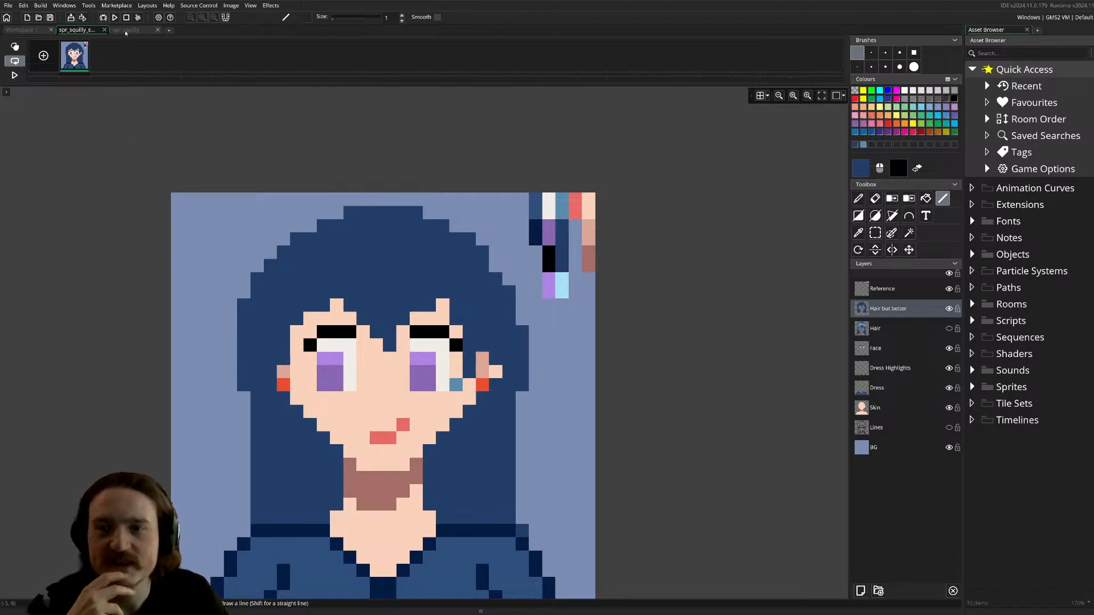
- Lengthen the hair's side bulges downward, add a dark-blue column outside the left one, and erase that column's upper pixels
left_click(126, 31)
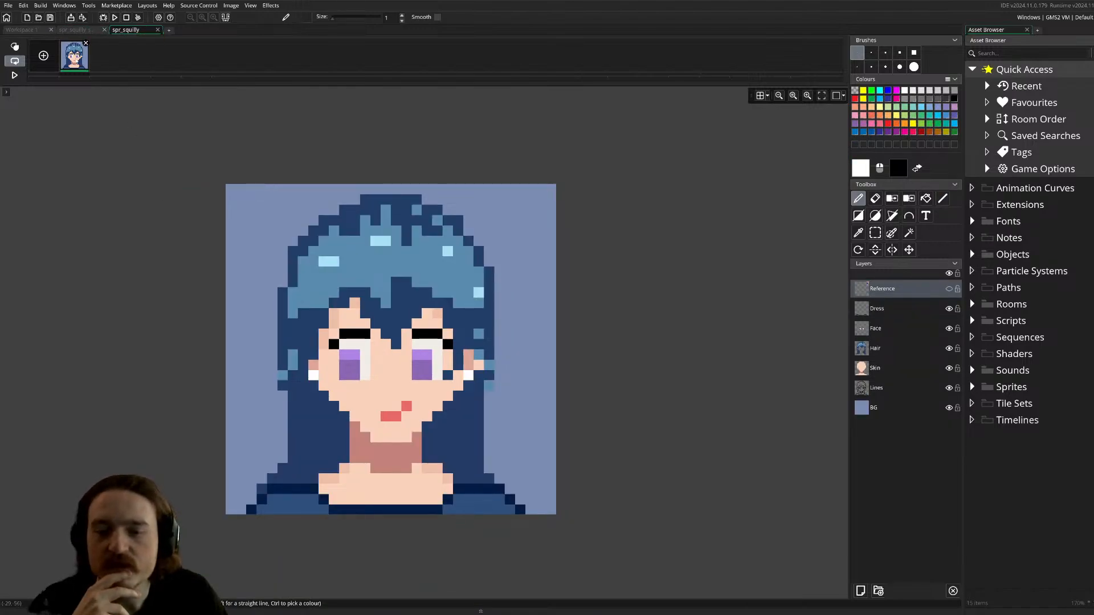
left_click(77, 29)
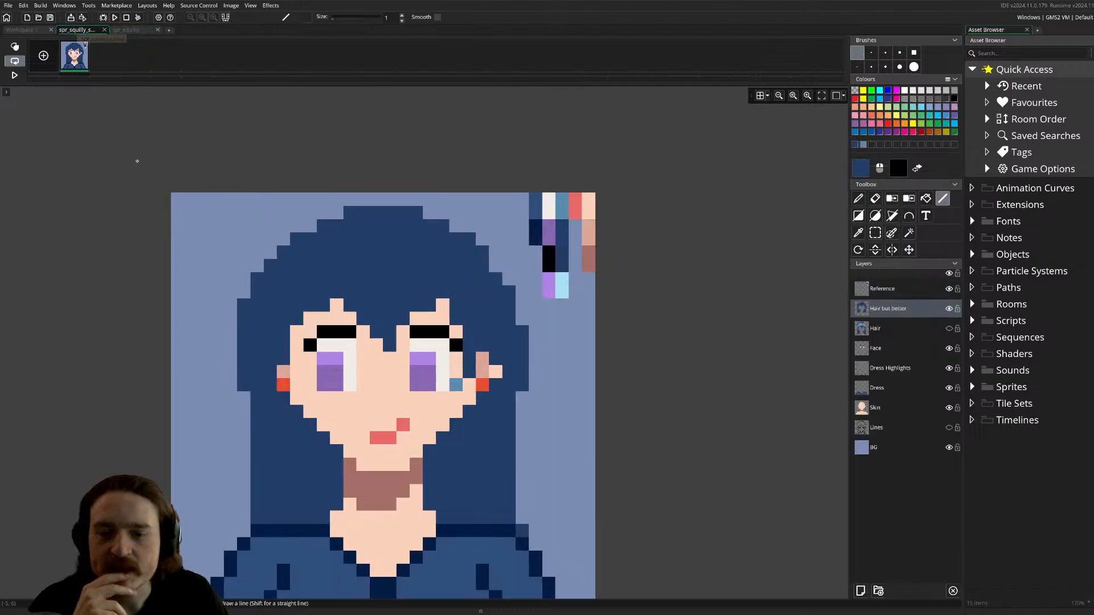
left_click(244, 396)
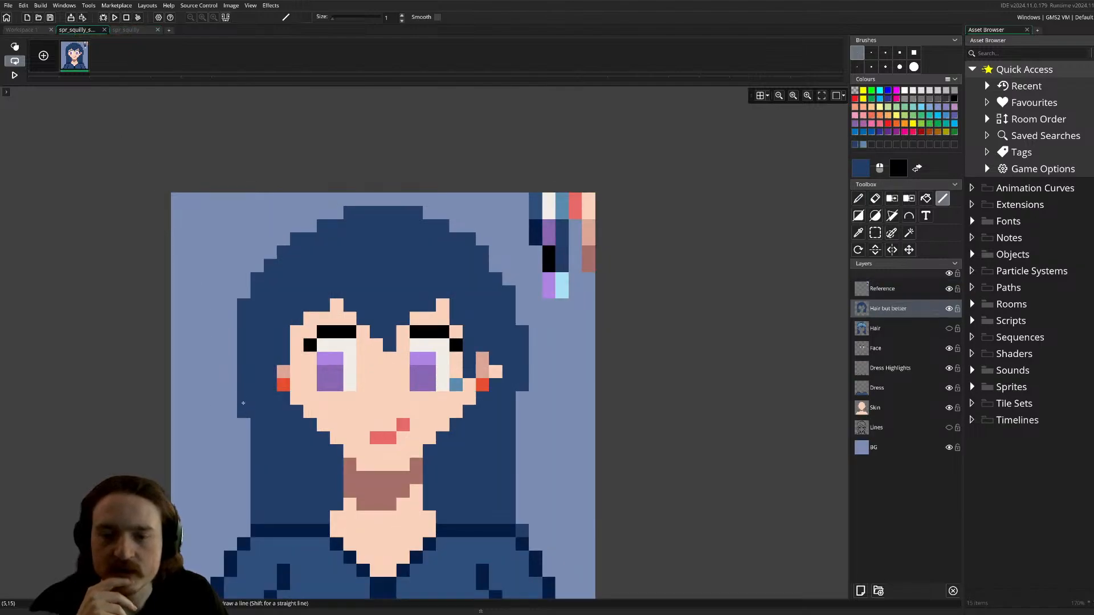
left_click_drag(231, 389, 231, 316)
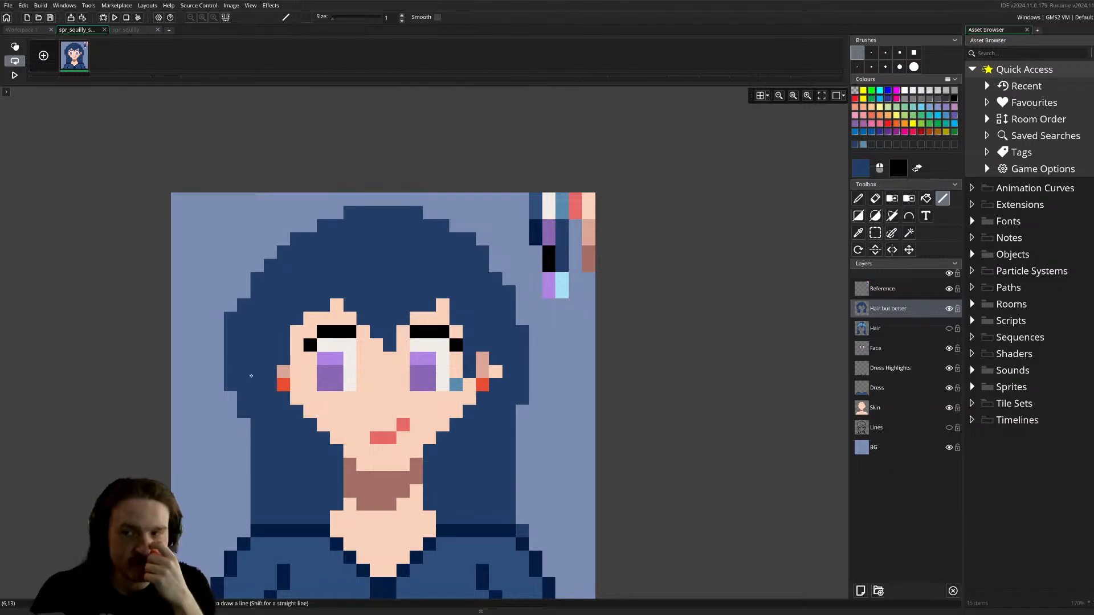
key("e")
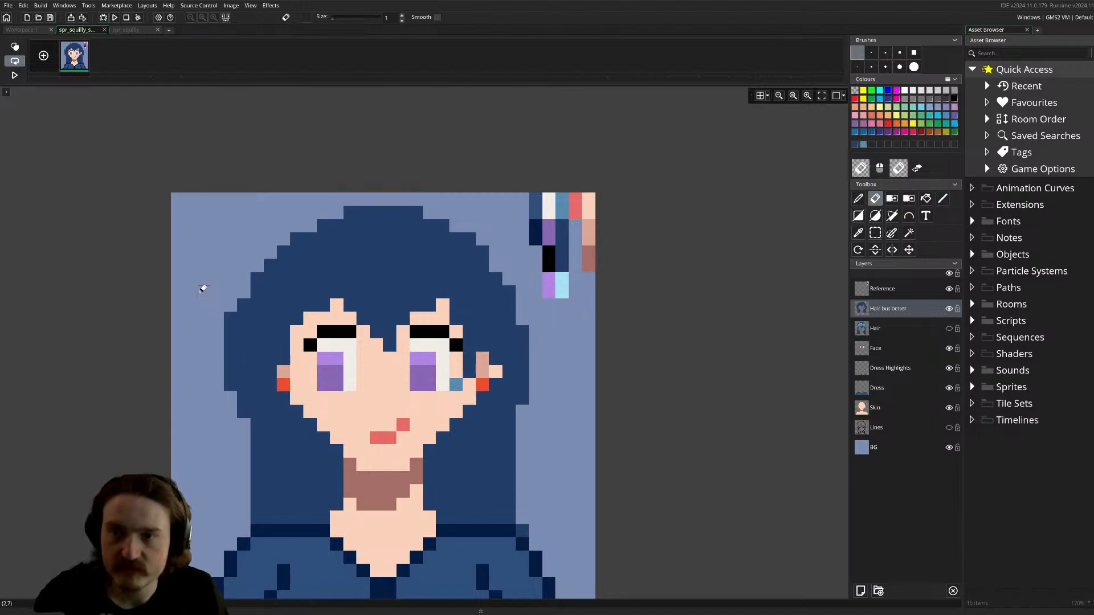
mouse_move(229, 323)
left_mouse_down()
mouse_move(229, 312)
mouse_move(231, 356)
left_mouse_up()
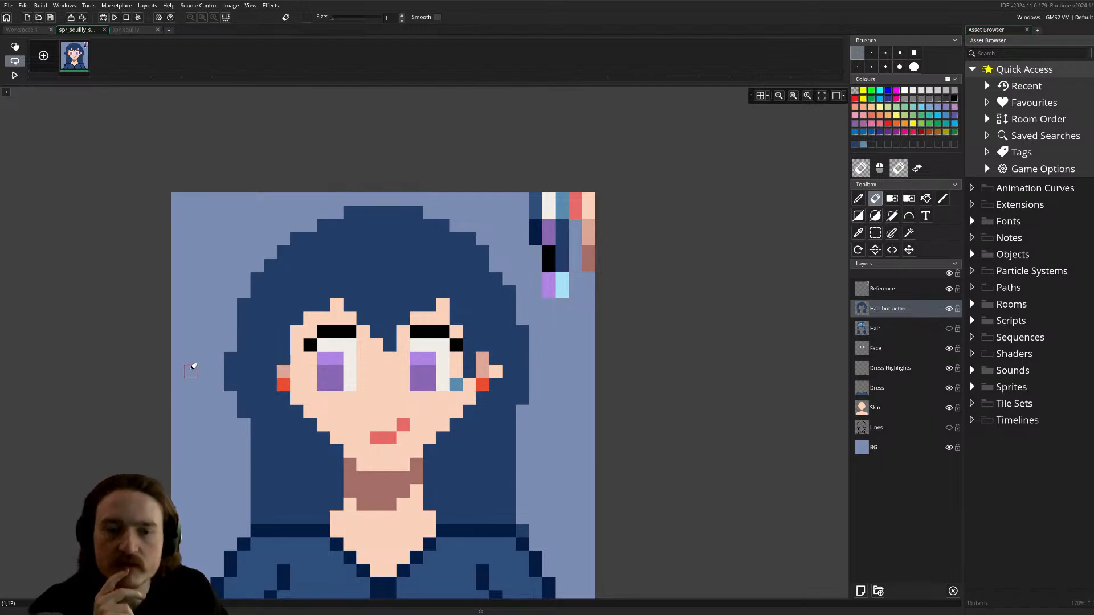
- Add a new layer named "Hair highlights" directly above the "Hair but better" layer
left_click(860, 591)
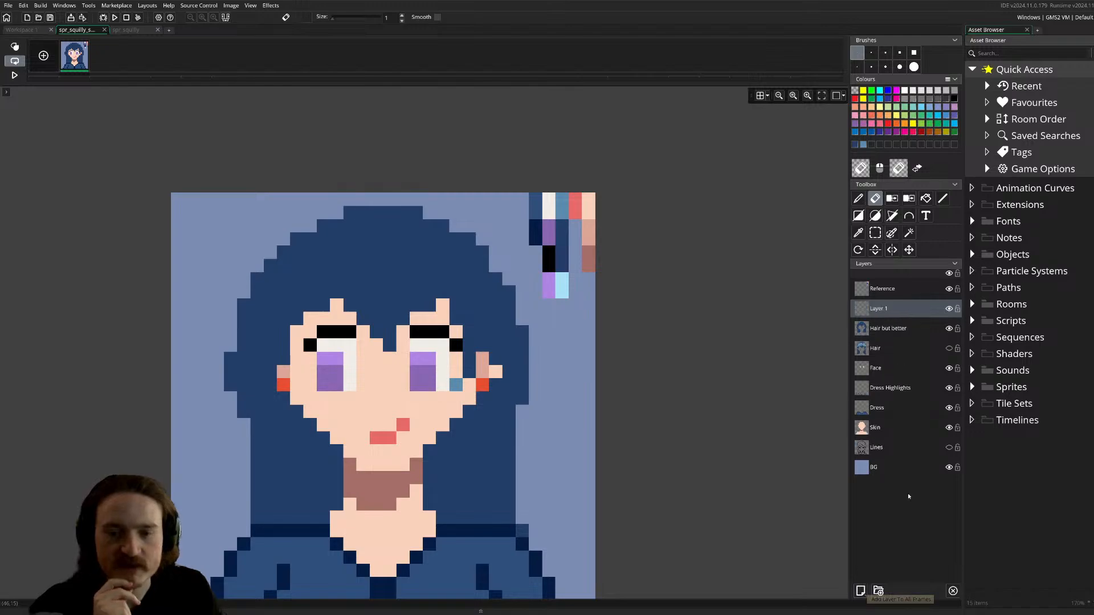
key("F2")
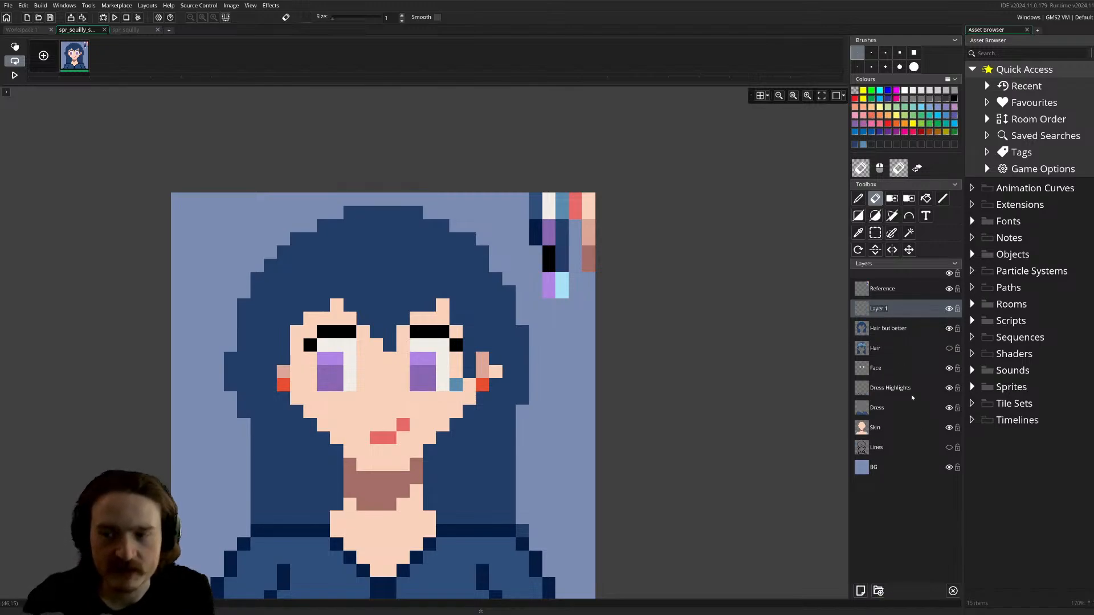
type("Hair hig")
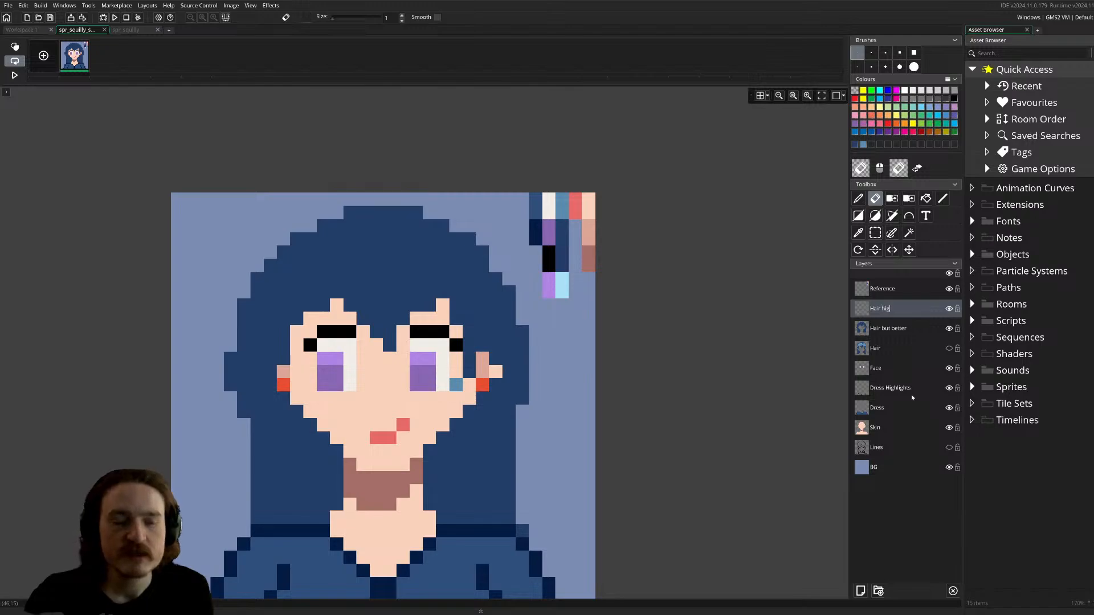
type("hlights")
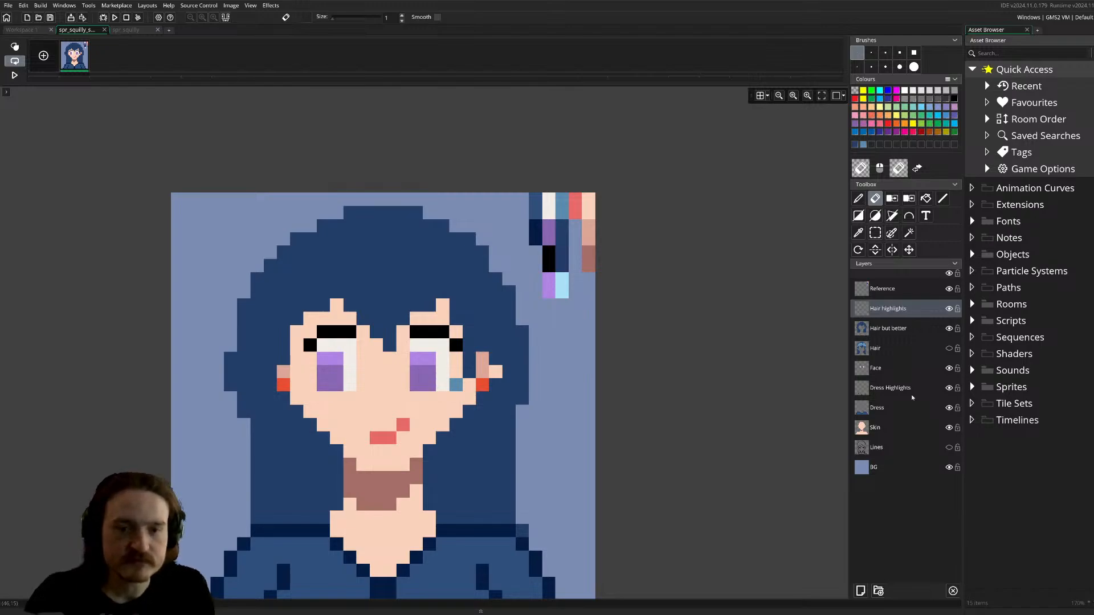
scroll(686, 239, "down", 3)
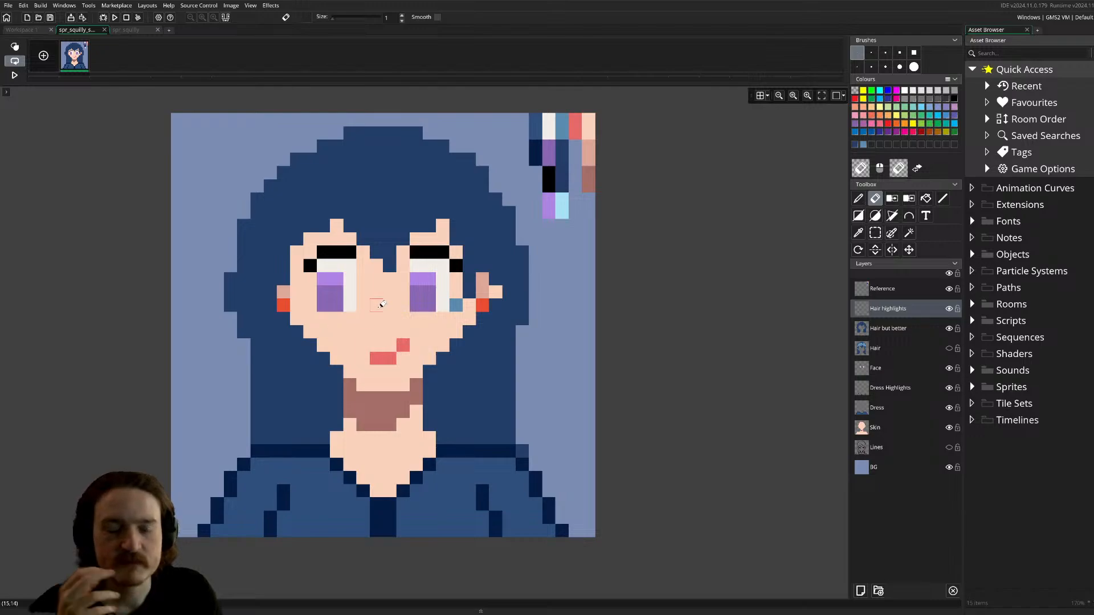
scroll(662, 301, "up", 3)
left_click(562, 285, "ctrl")
key("p")
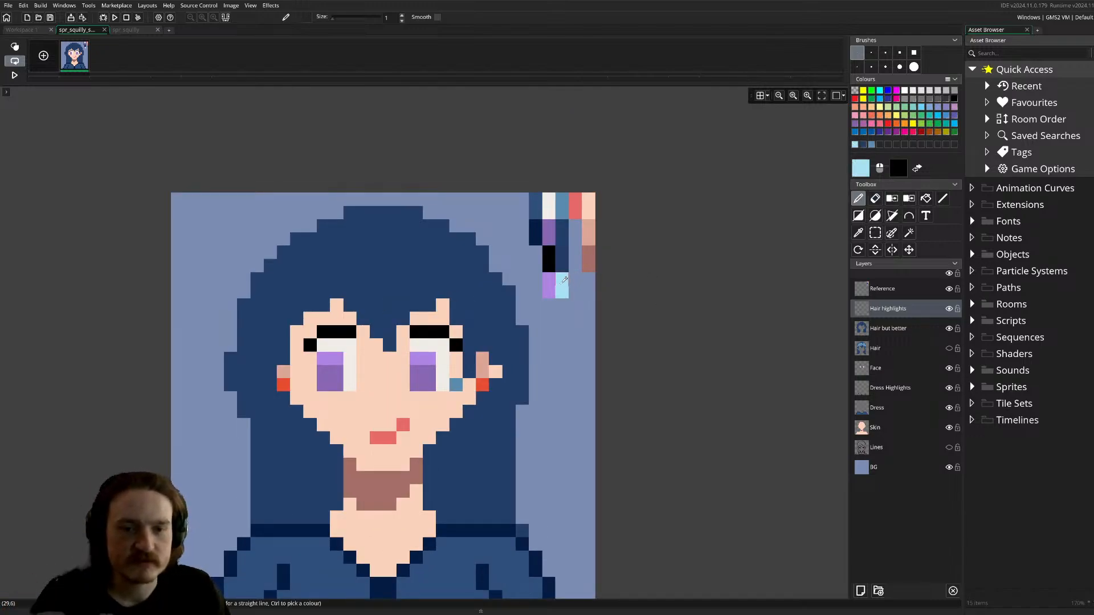
left_click(390, 252)
- Draw a stepped, downward-curving highlight band across the upper hair with the line tool in the medium blue from the palette swatches
key("l")
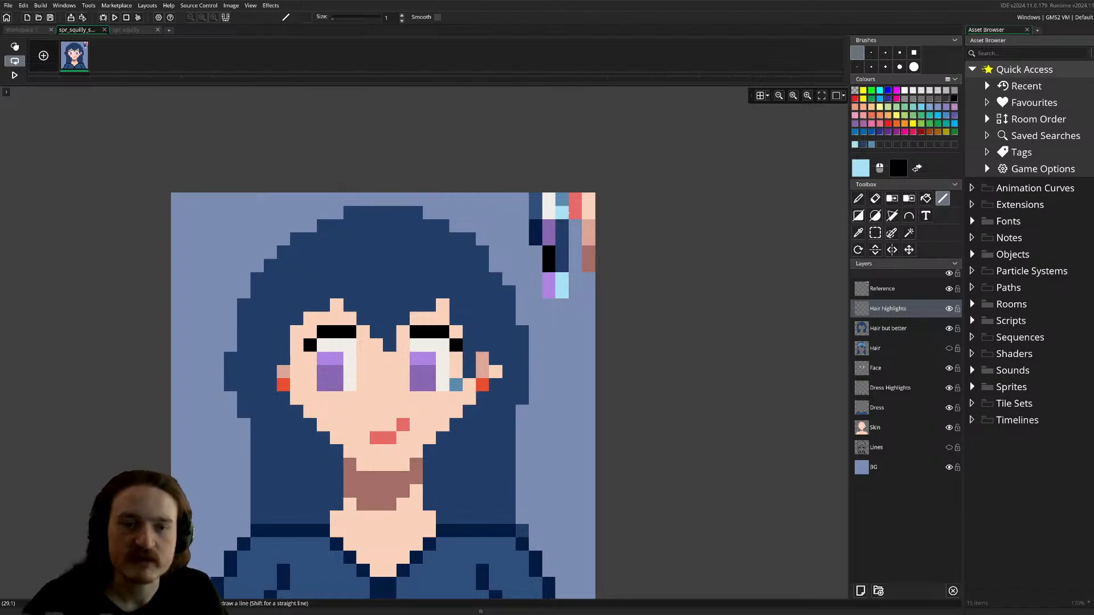
left_click(561, 209, "ctrl")
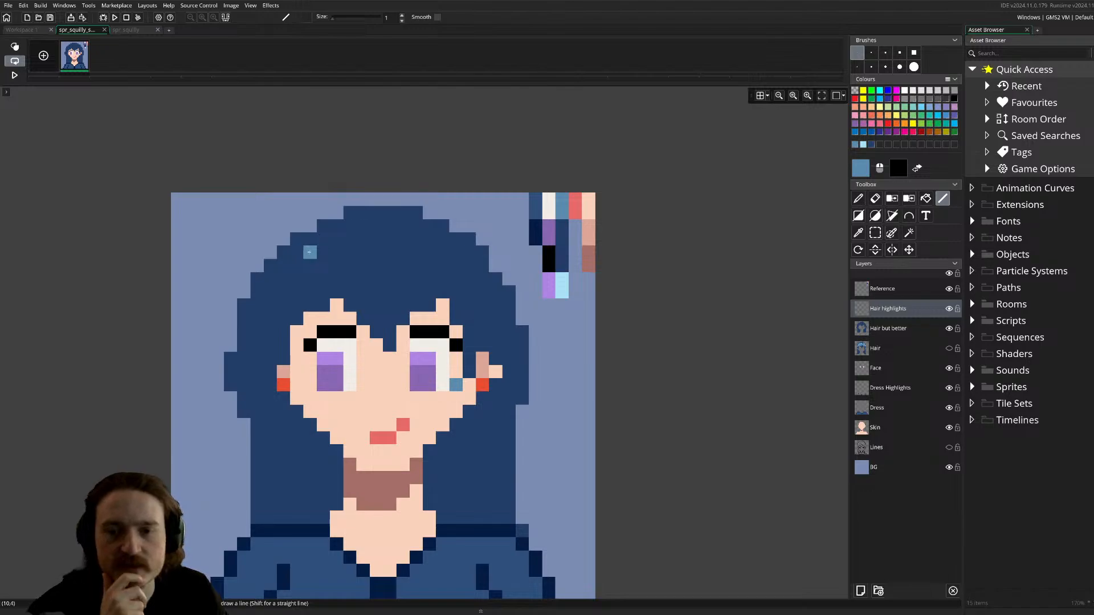
left_click(306, 262)
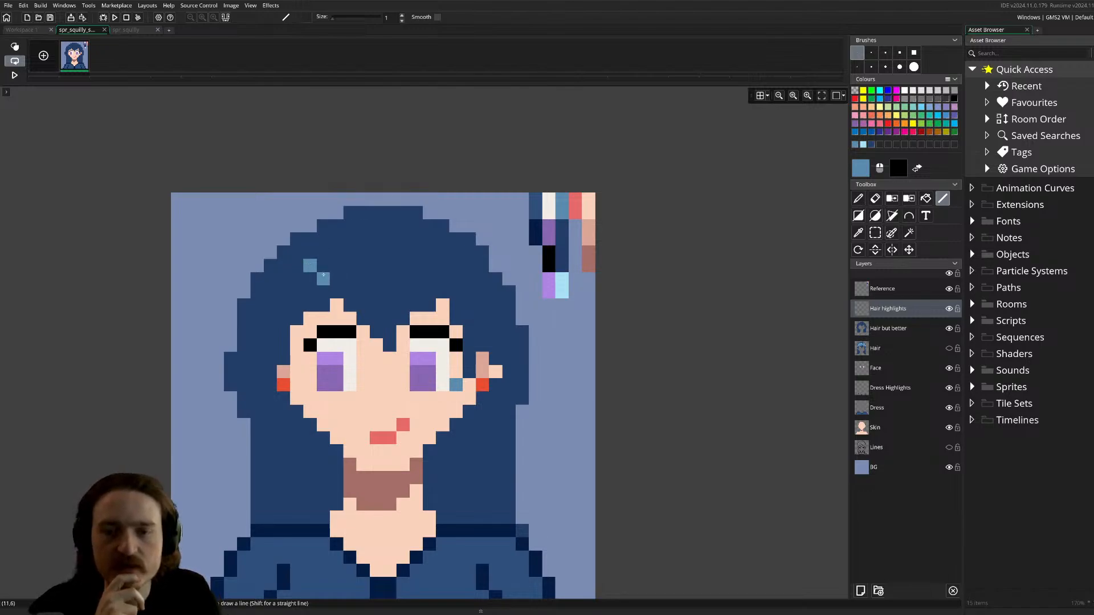
key("ctrl+z")
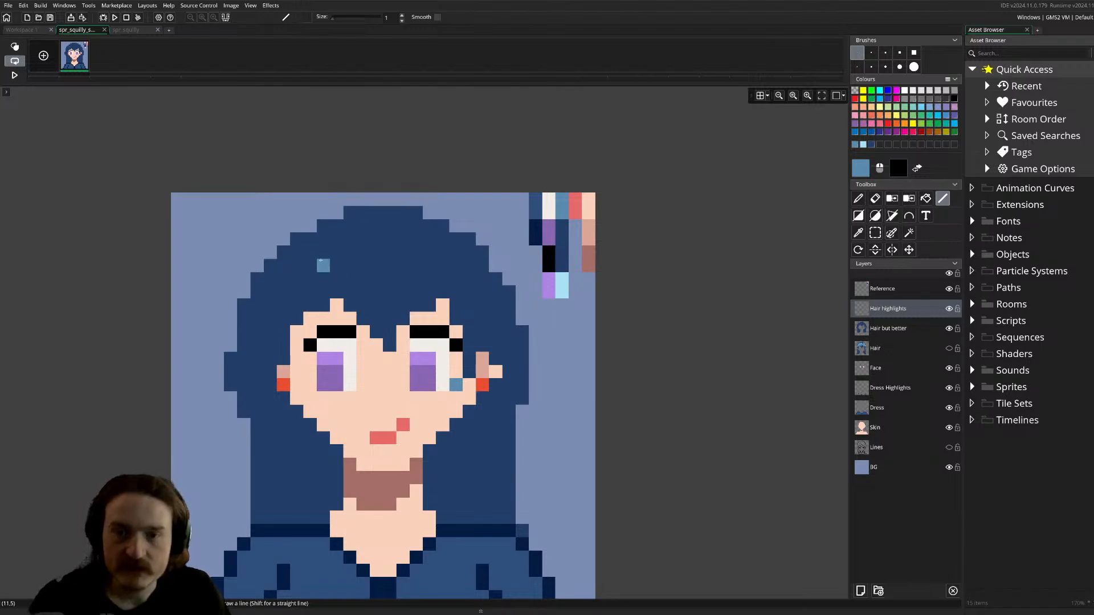
left_click_drag(316, 256, 325, 263)
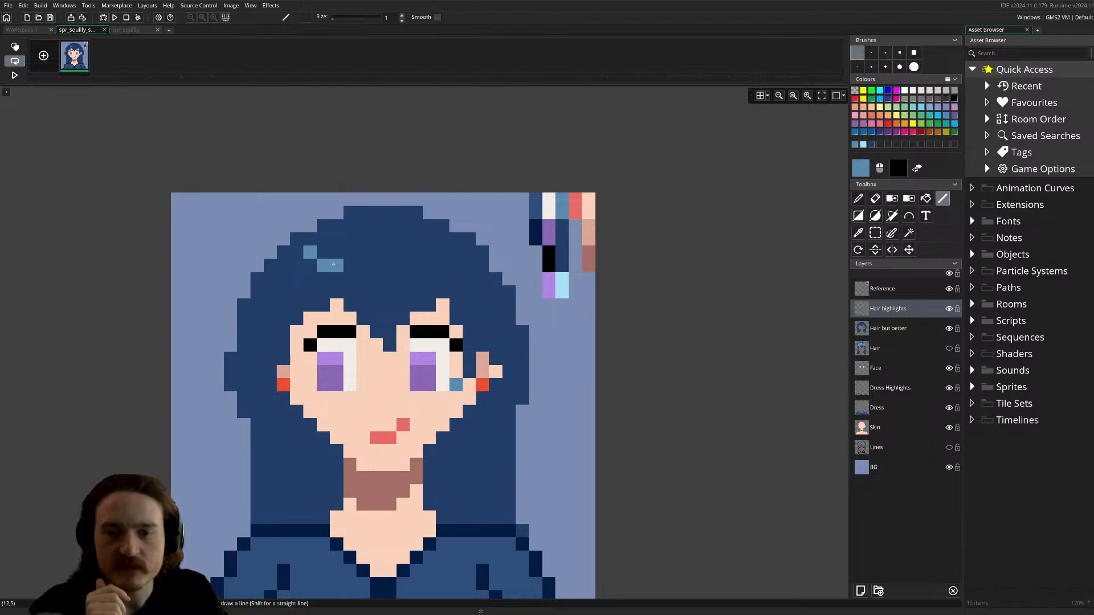
left_click_drag(349, 278, 457, 250)
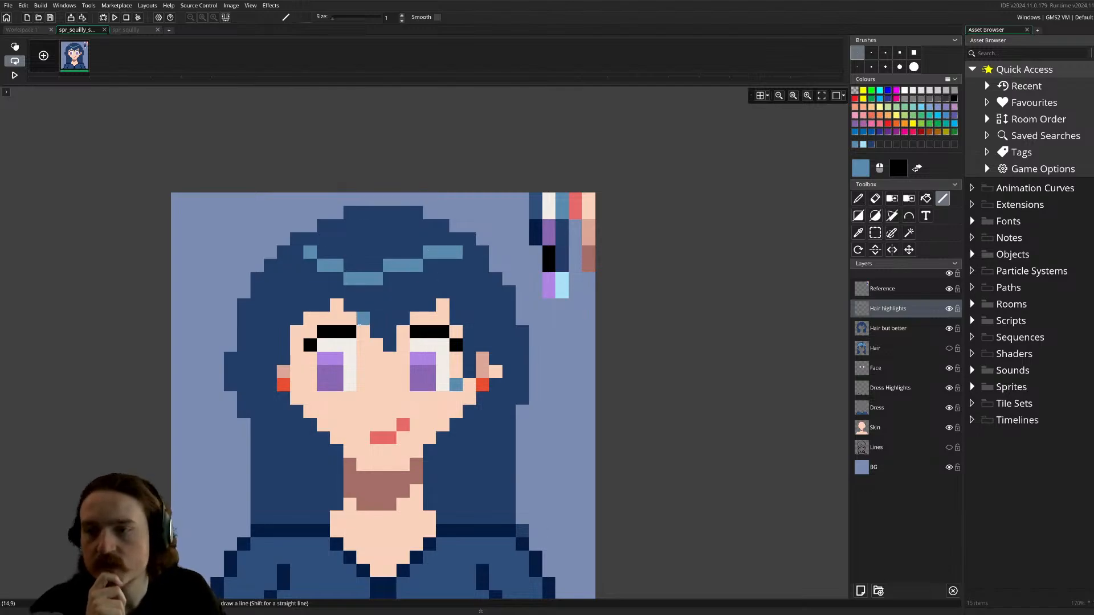
key("ctrl+z")
key("ctrl+z")
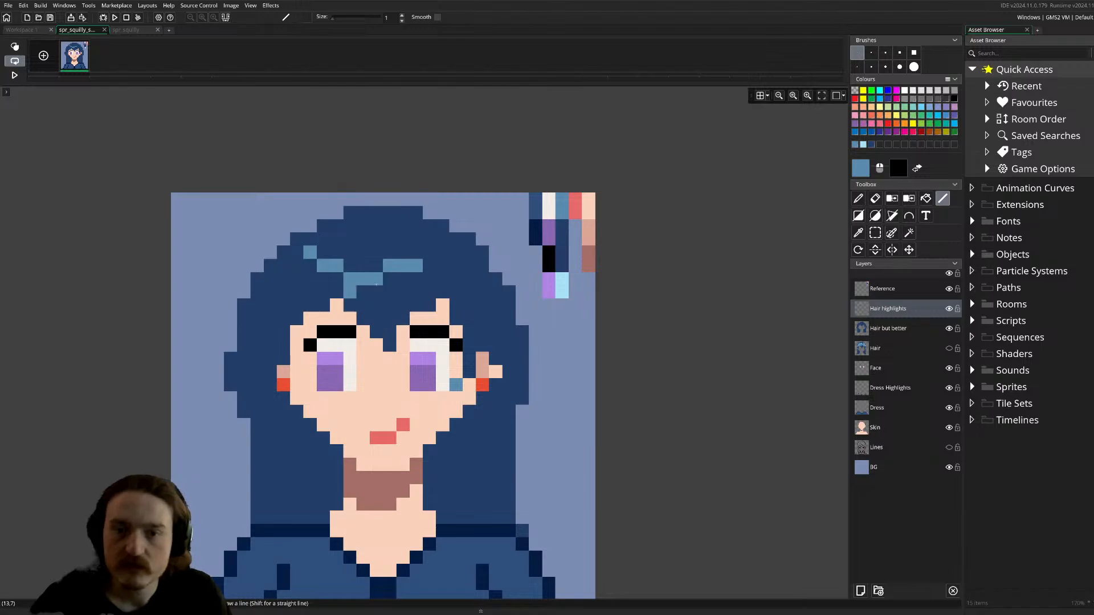
left_click_drag(432, 255, 443, 253)
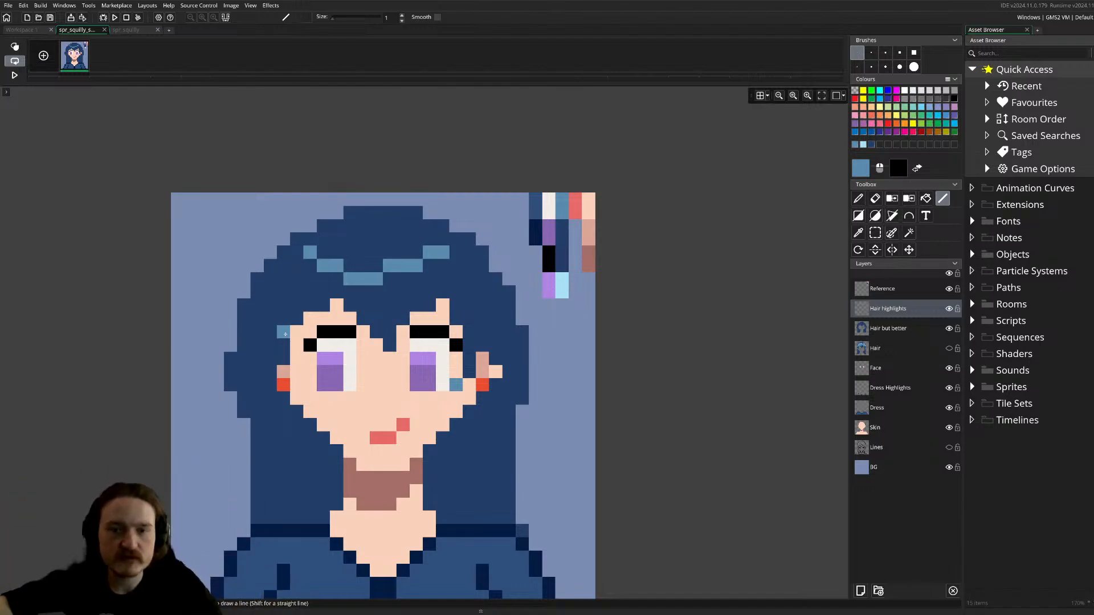
- Shift the highlight band one pixel to the right and extend its left end by one pixel
key("s")
left_click_drag(280, 224, 465, 282)
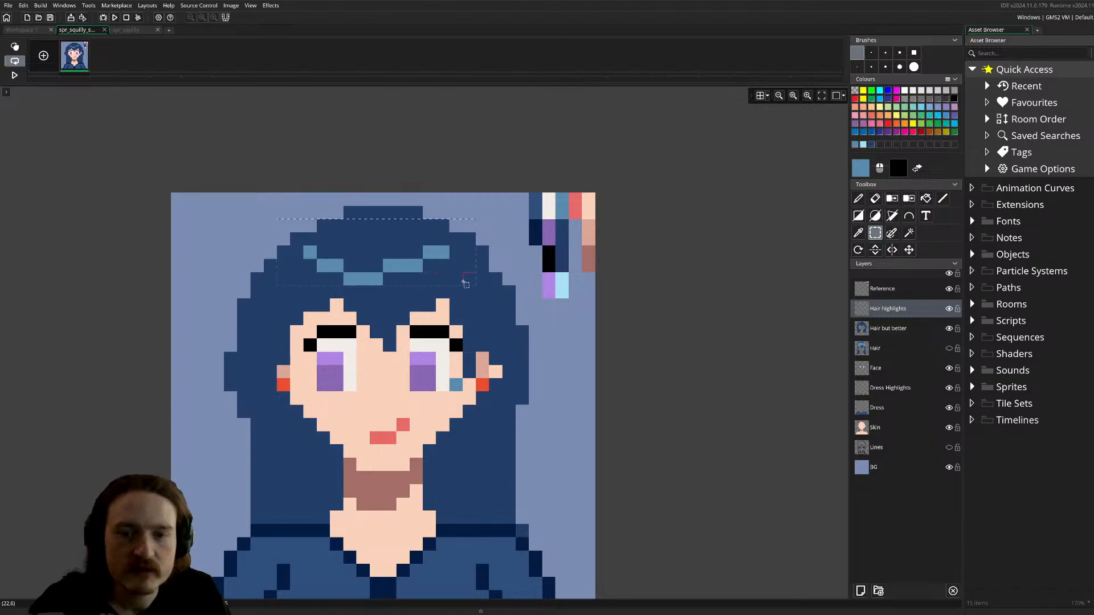
key("Right")
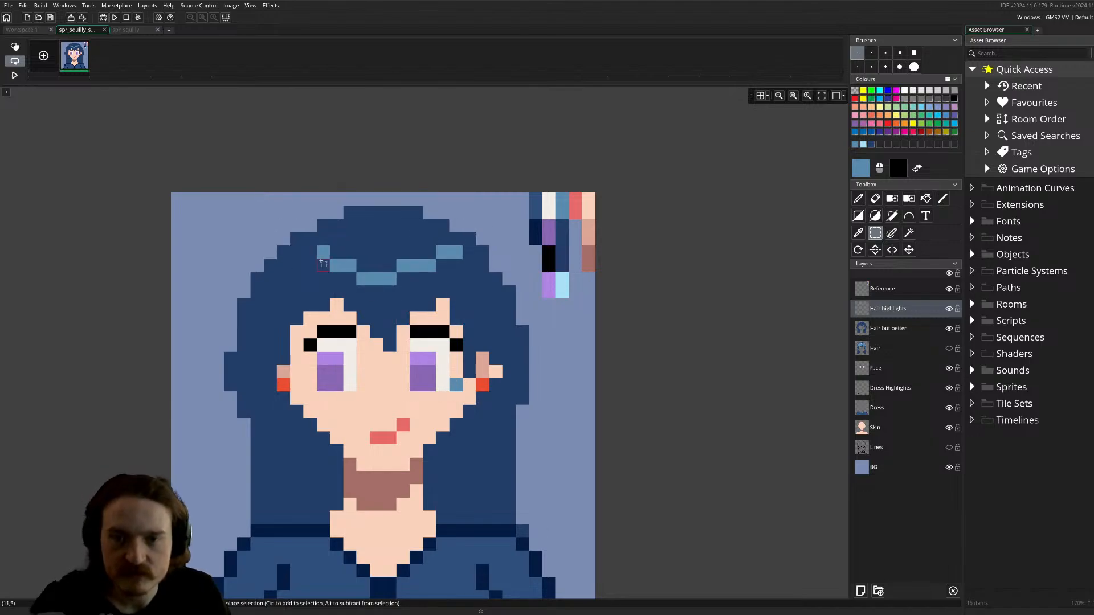
key("d")
scroll(469, 364, "down", 2)
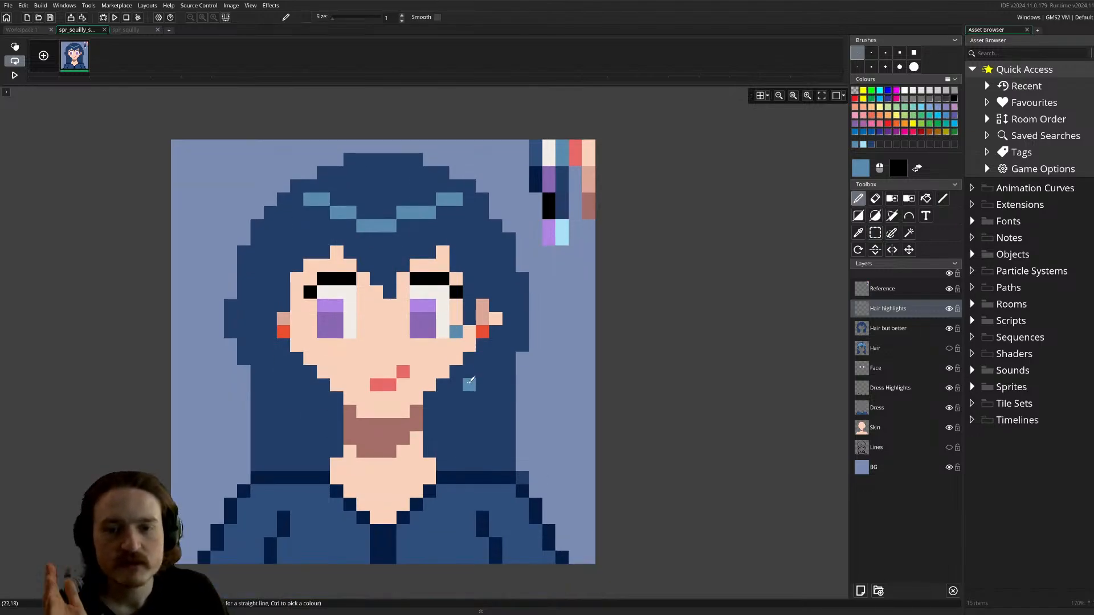
- Recolour the light-blue pixel beside the lower corner of the right-hand eye with the dark blue of the hair
left_click(469, 346)
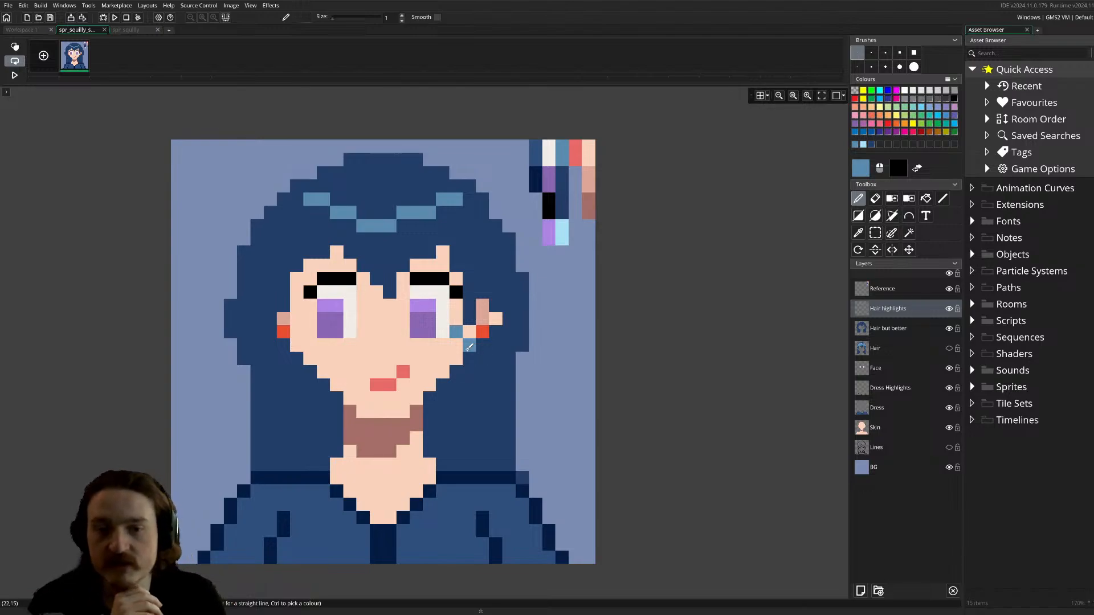
left_click(496, 409, "ctrl")
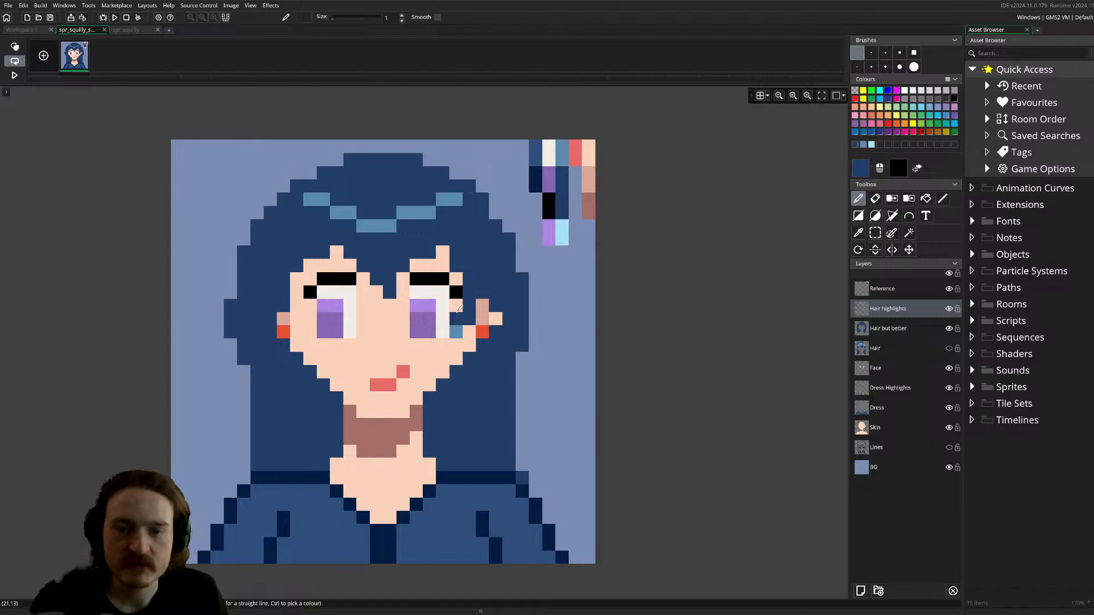
left_click(456, 331)
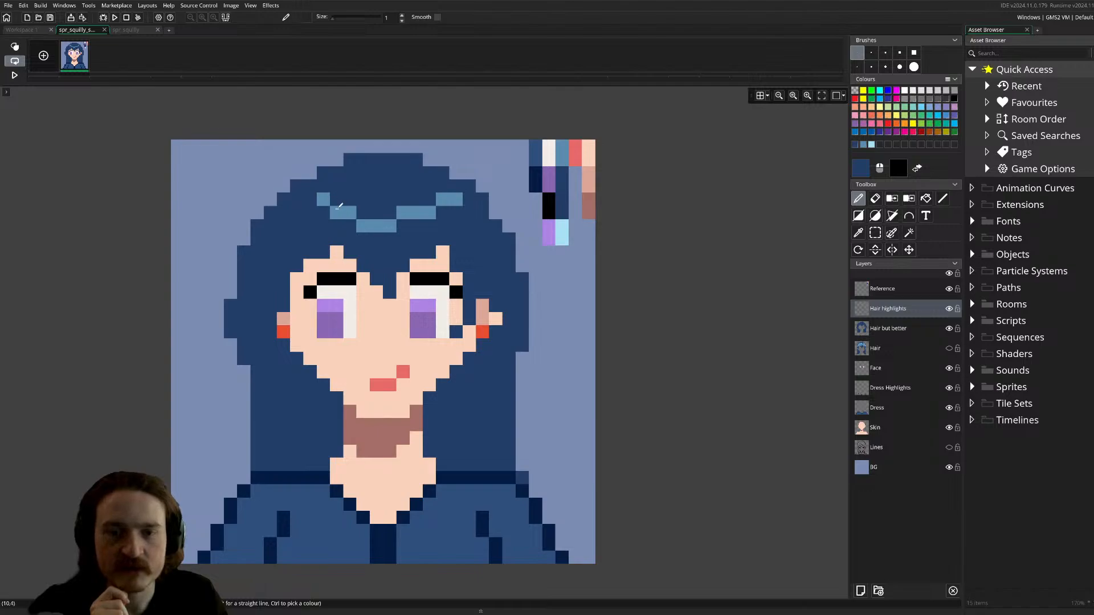
left_click(310, 199)
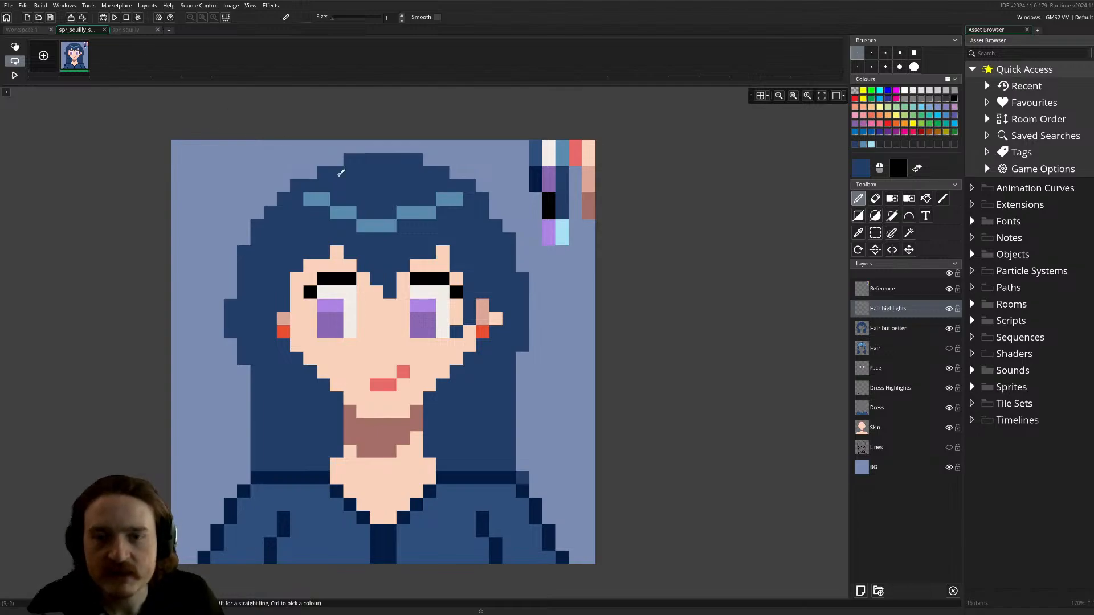
- Compare the hair with the original spr_squilly portrait and erase a fringe pixel above the right-hand eyebrow on the "Hair but better" layer
left_click(137, 30)
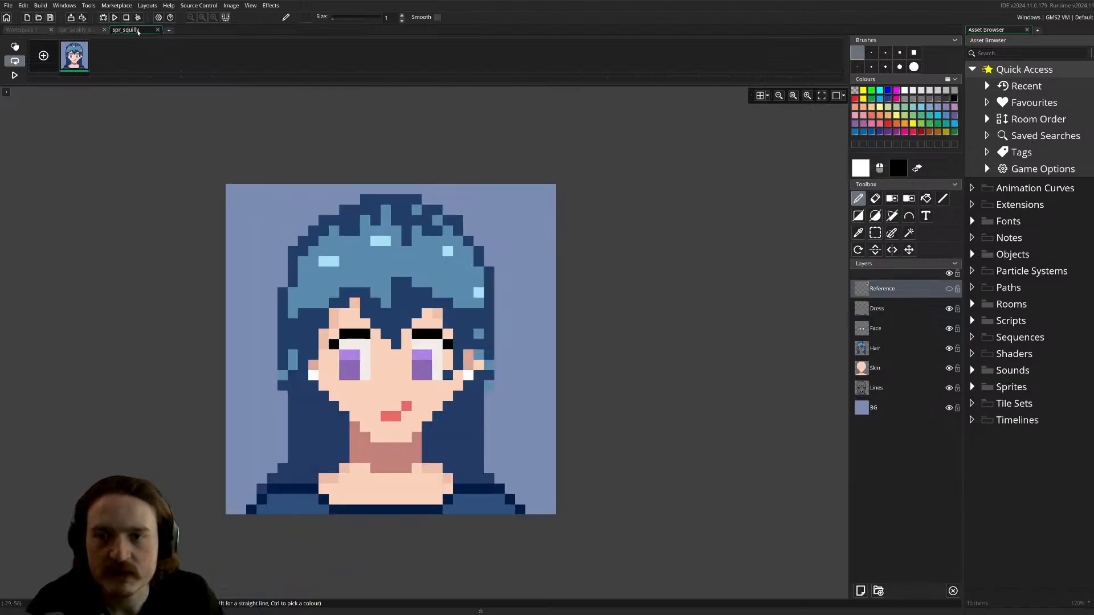
left_click(83, 29)
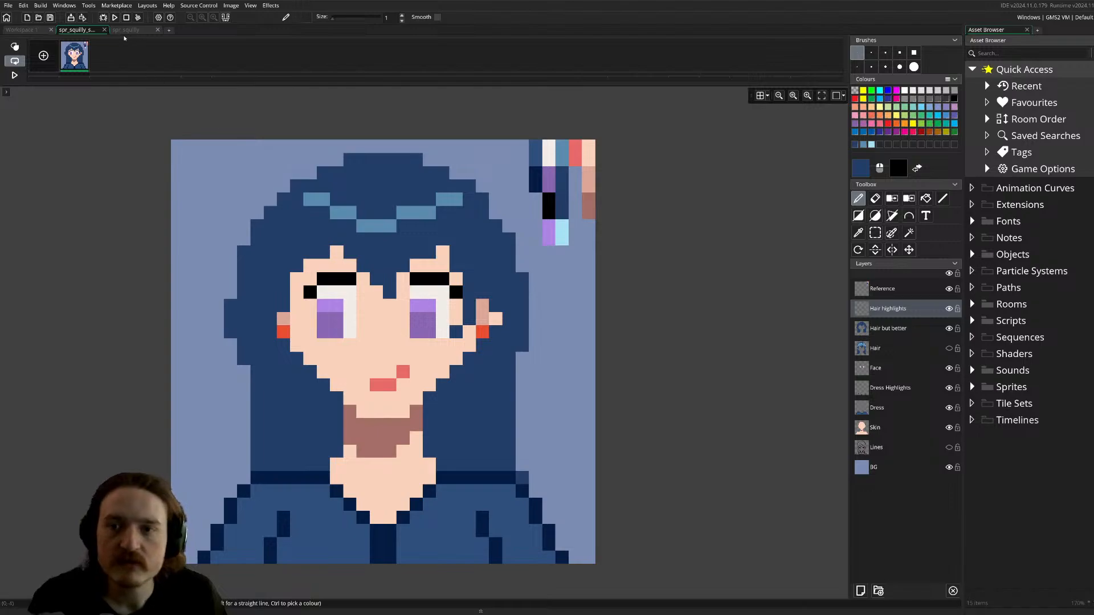
left_click(125, 30)
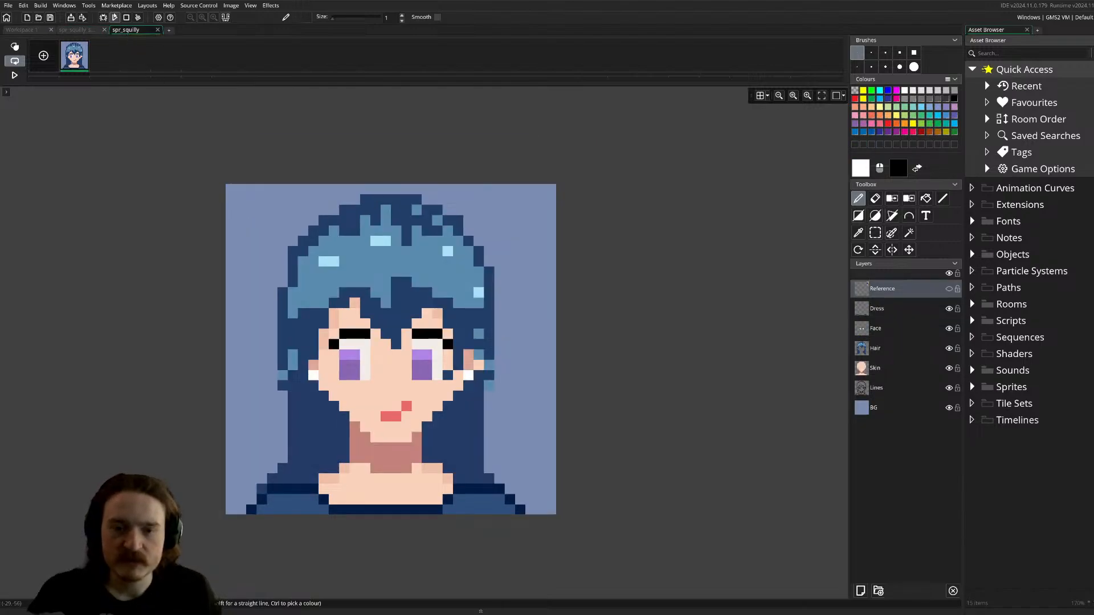
left_click(78, 29)
key("e")
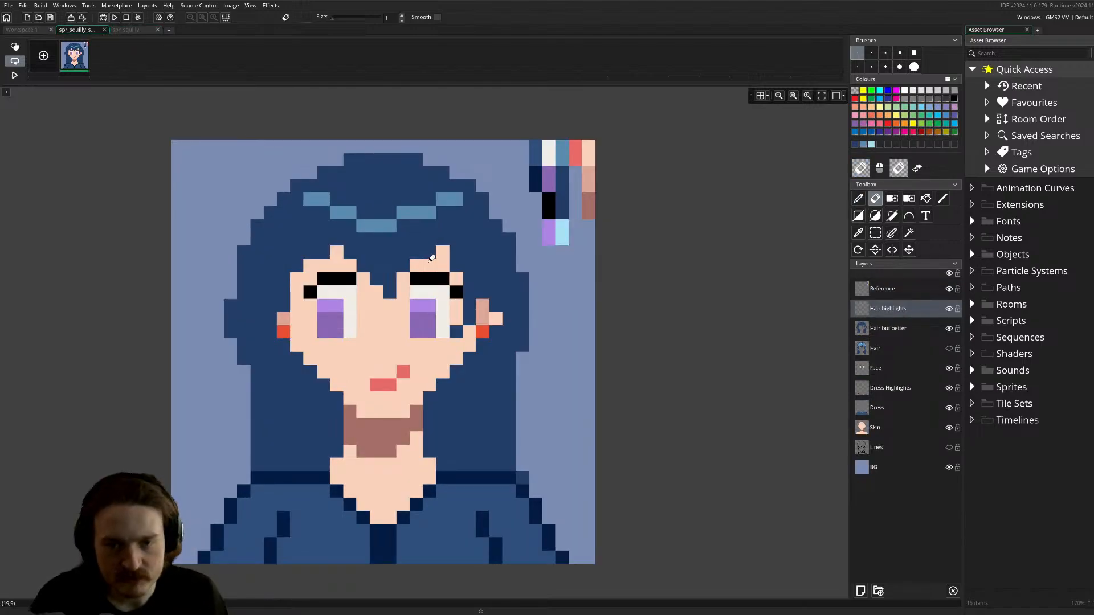
left_click(924, 328)
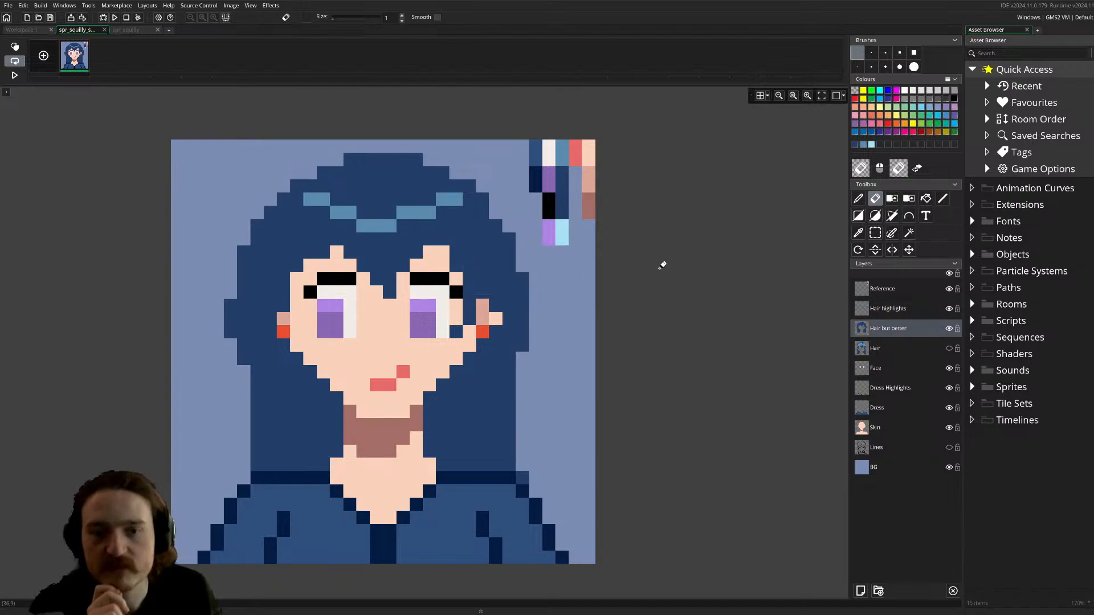
left_click(120, 32)
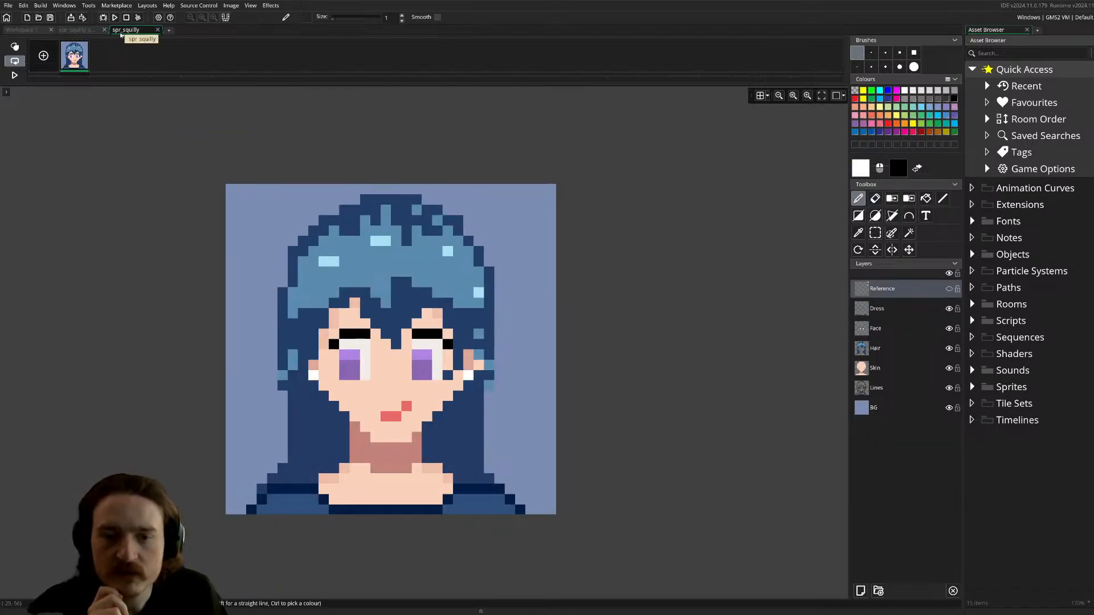
left_click(80, 29)
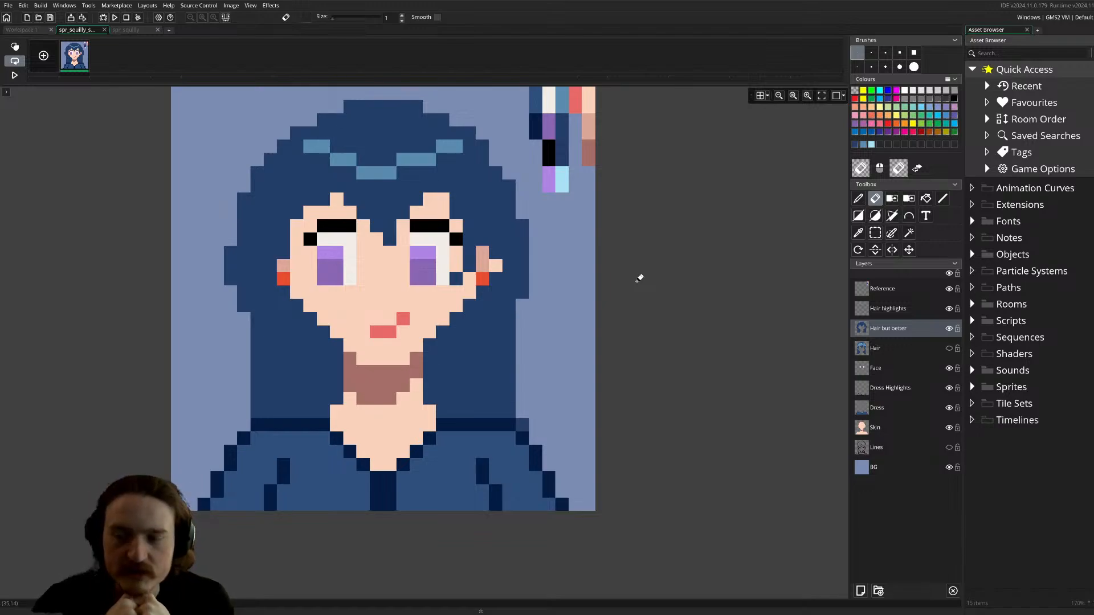
scroll(639, 278, "up", 2)
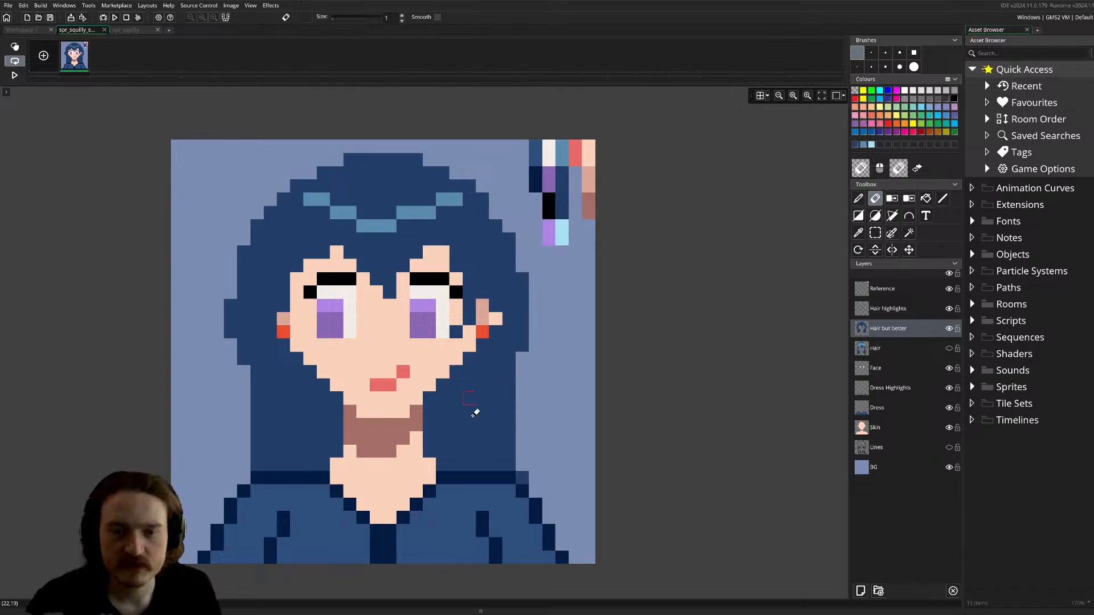
key("s")
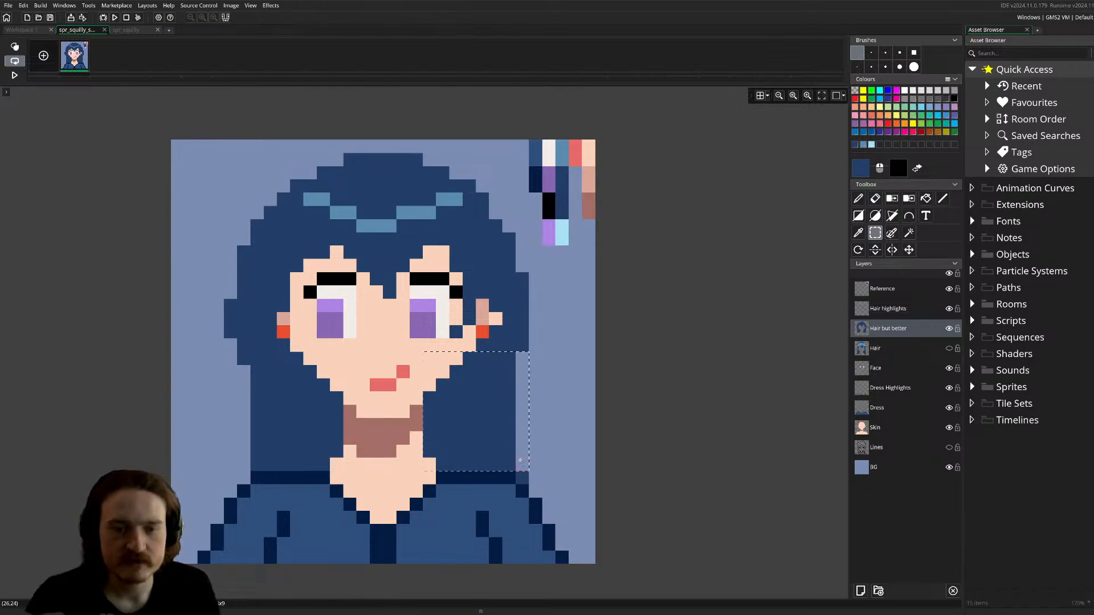
left_click_drag(270, 358, 337, 465)
left_click(598, 437)
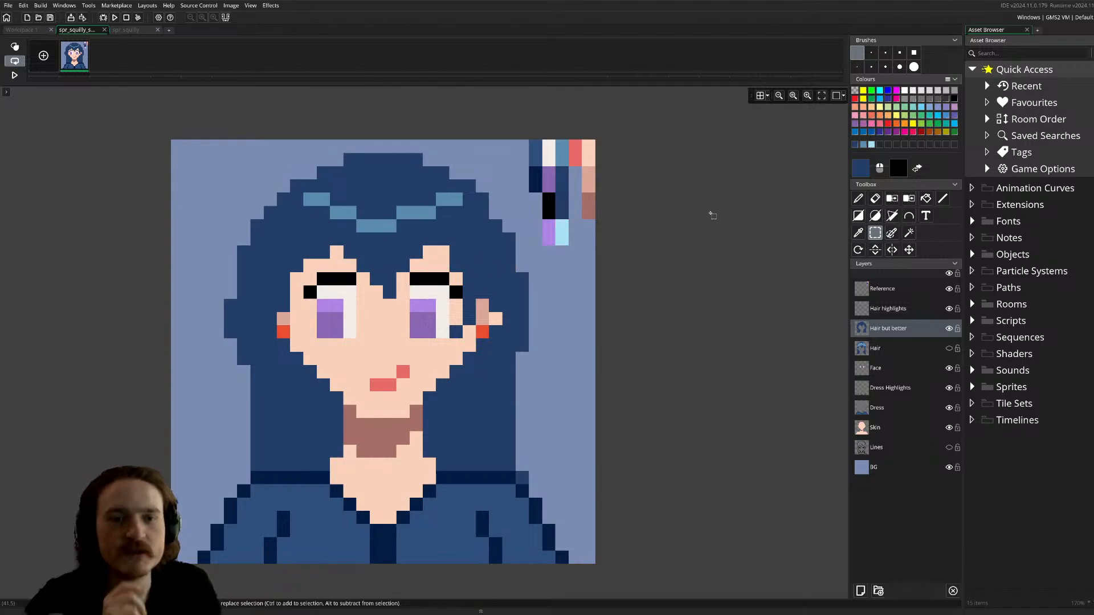
key("d")
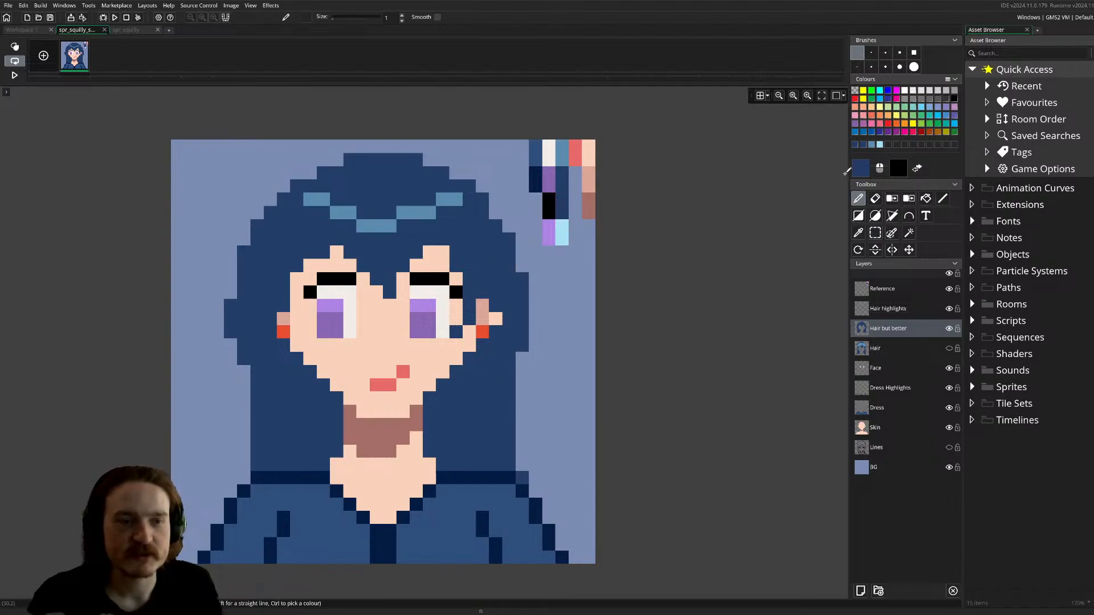
left_click(536, 251)
key("ctrl+z")
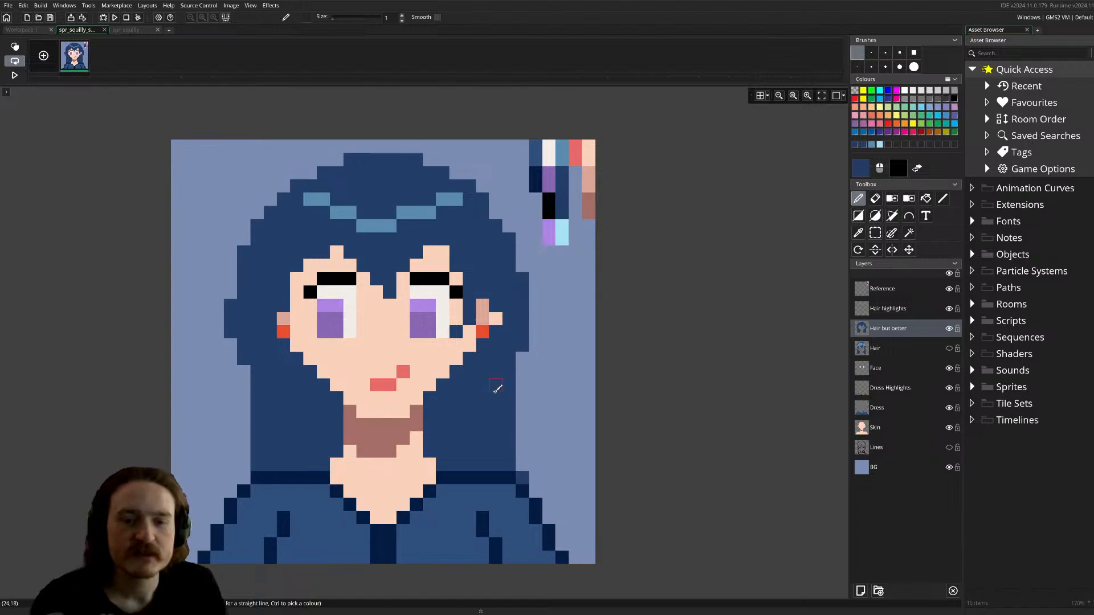
- Darken the drawing colour to a deep navy by lowering its Val to 30 (hex 192E4C)
left_click(868, 166)
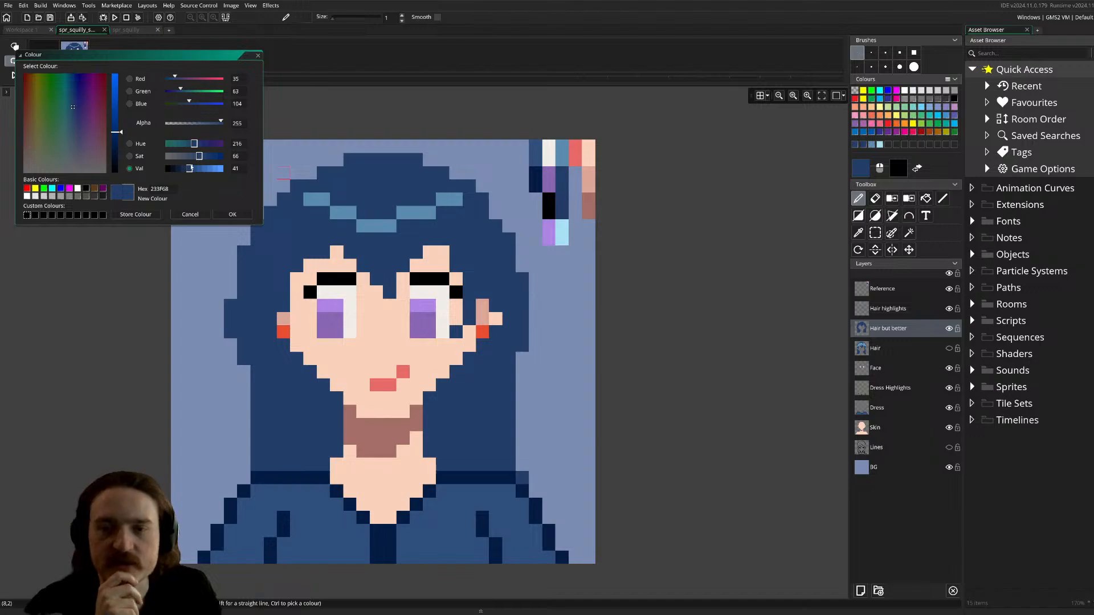
left_click_drag(189, 172, 183, 172)
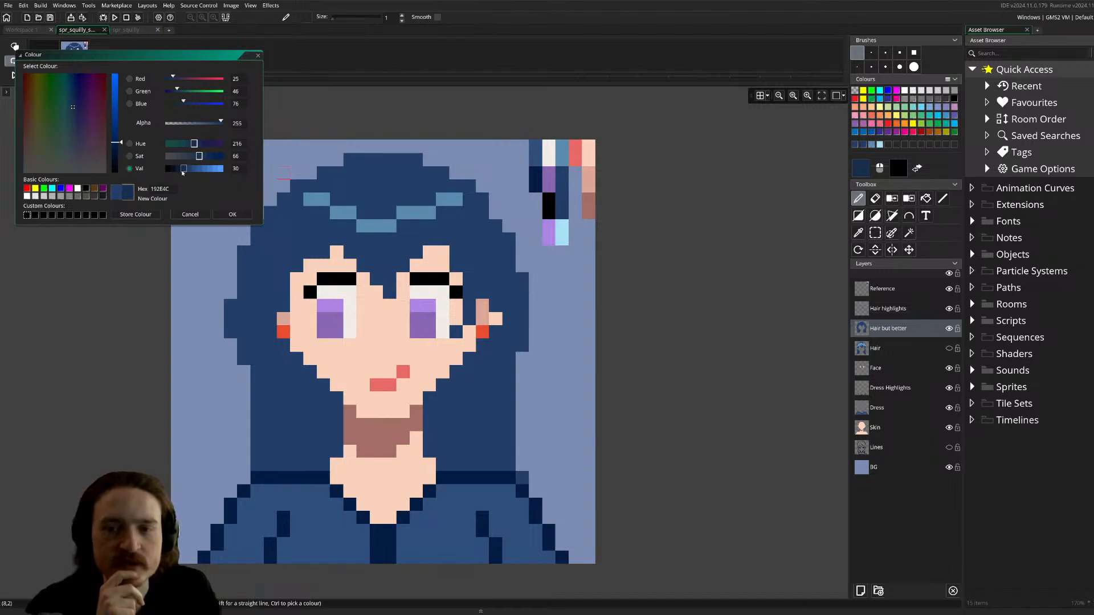
left_click(233, 214)
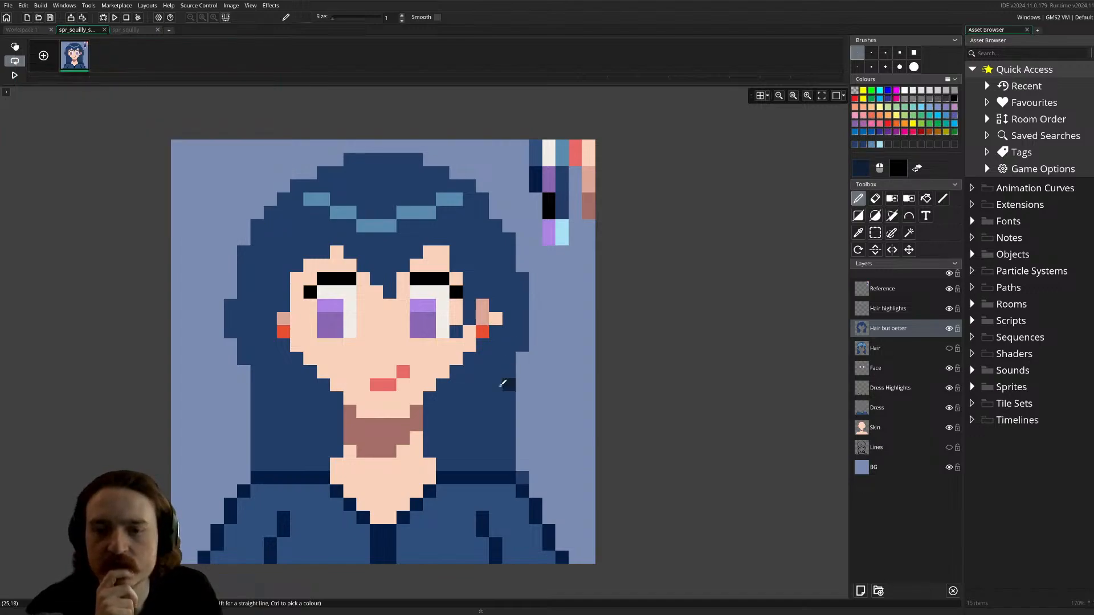
left_click(456, 330)
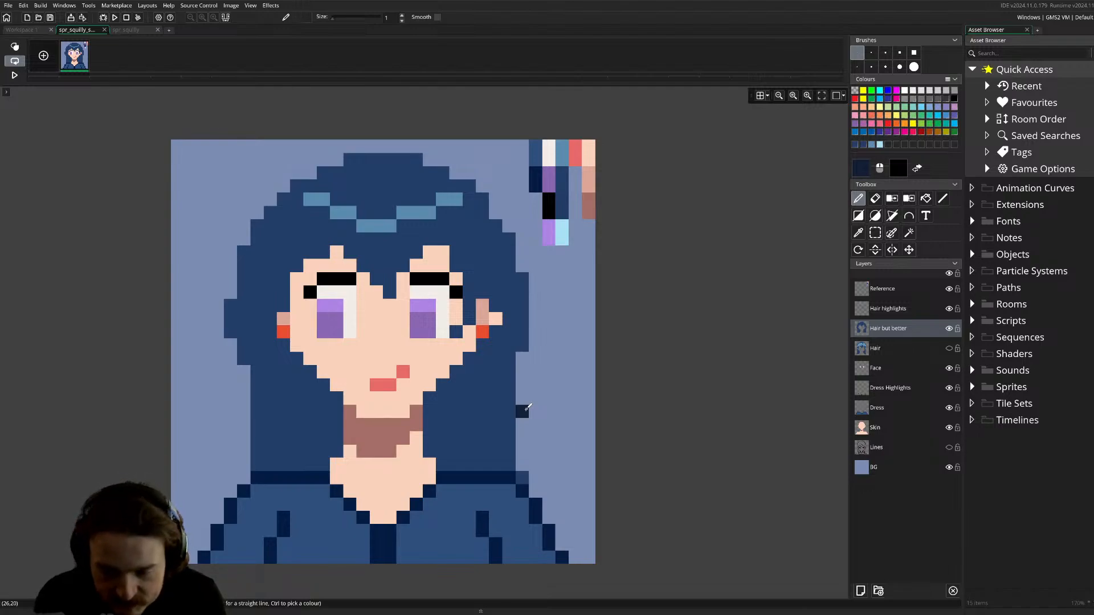
- Examine the portrait with the Dress layer and the "Hair but better" layer each briefly hidden and shown again
scroll(529, 376, "down", 3)
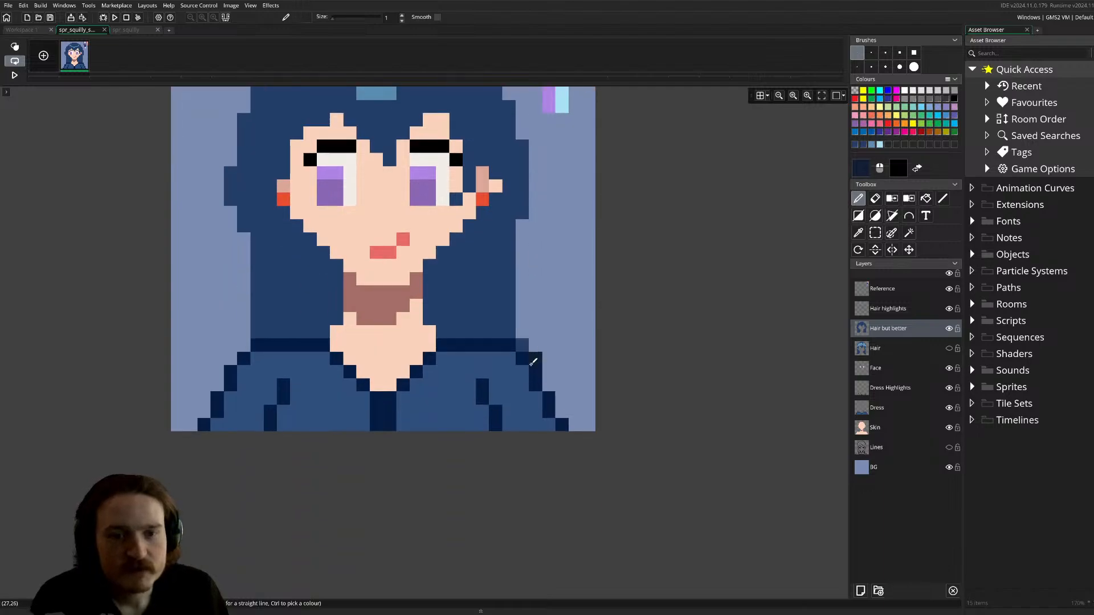
scroll(533, 363, "up", 2)
scroll(534, 353, "down", 1, "ctrl")
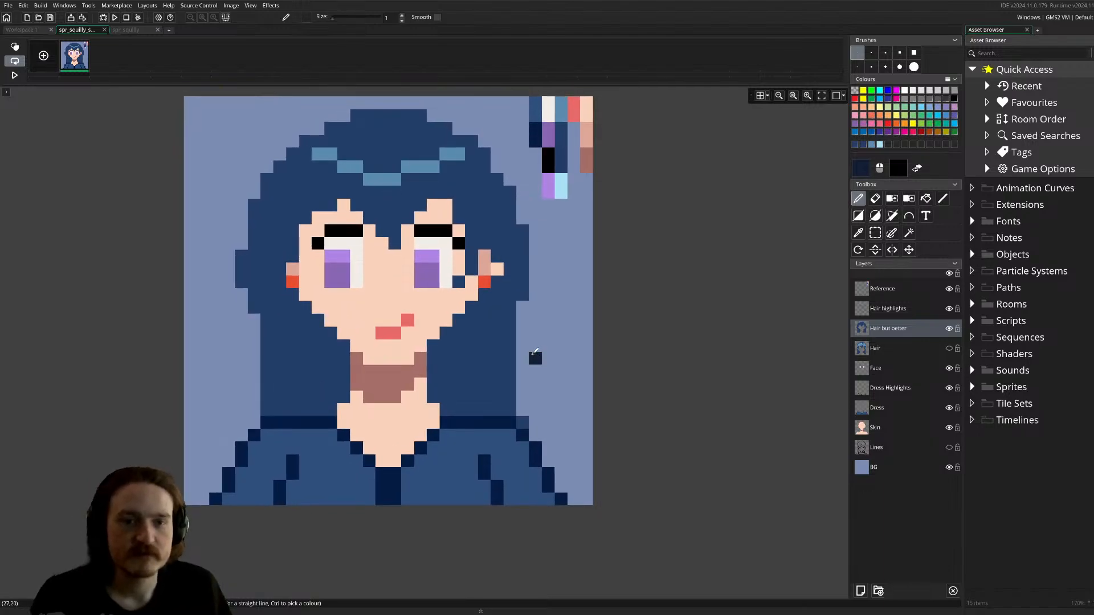
scroll(550, 285, "up", 1)
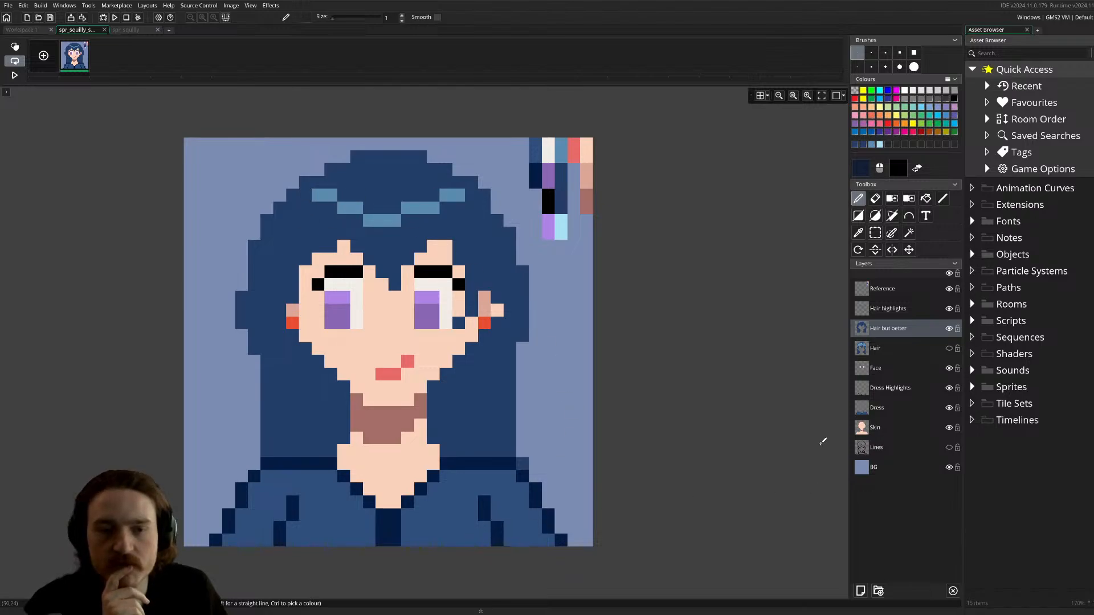
left_click(895, 433)
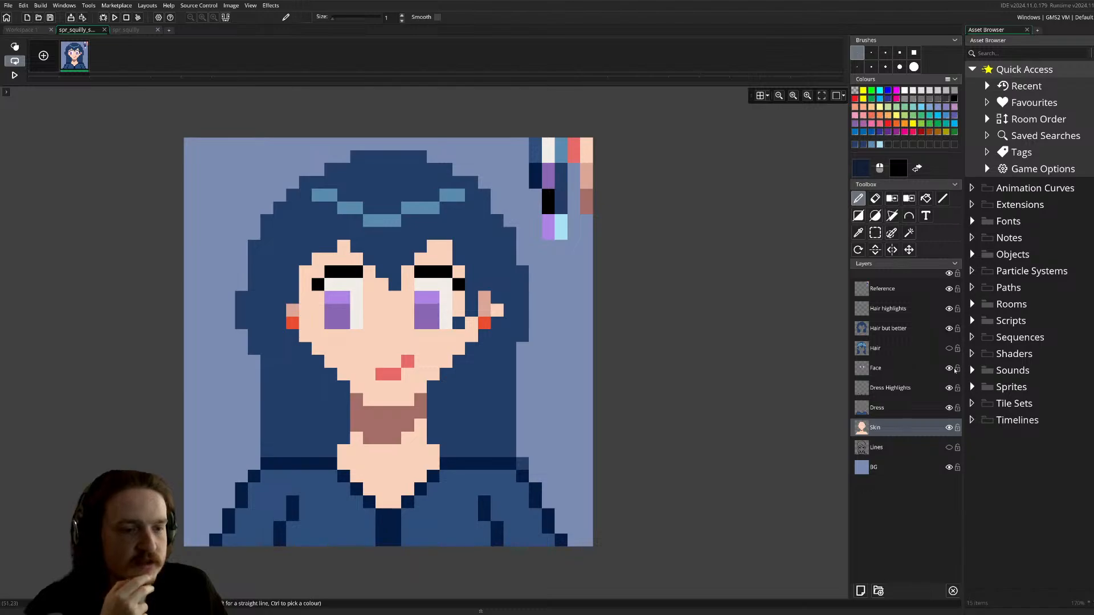
left_click(949, 408)
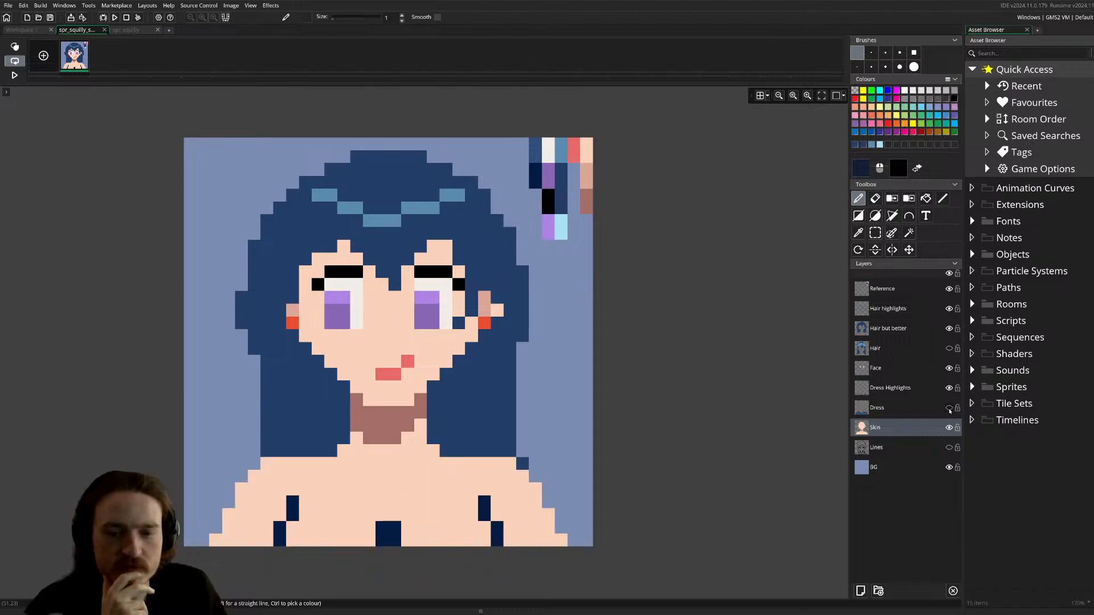
left_click(949, 408)
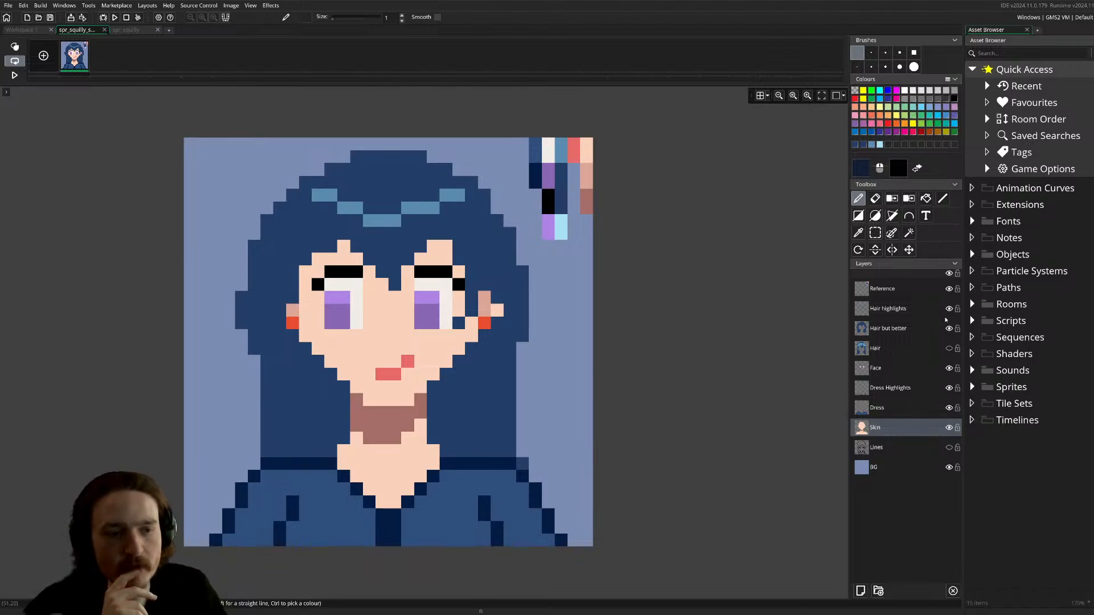
left_click(948, 328)
left_click(949, 328)
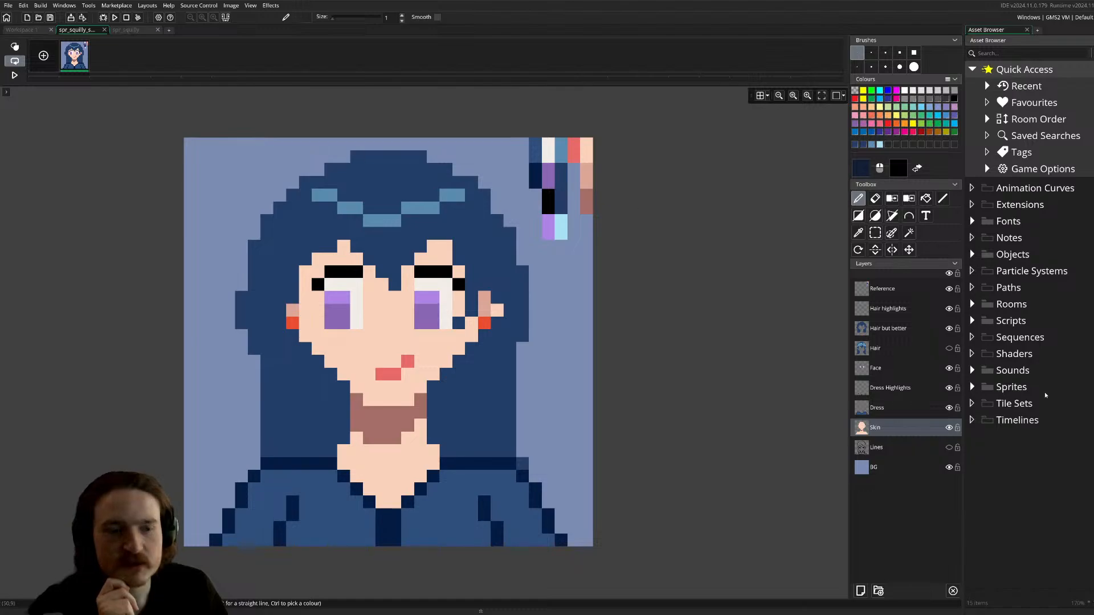
- Compare the portrait with the spr_tiger_small and spr_squilly sprites in Workspace 1
left_click(10, 31)
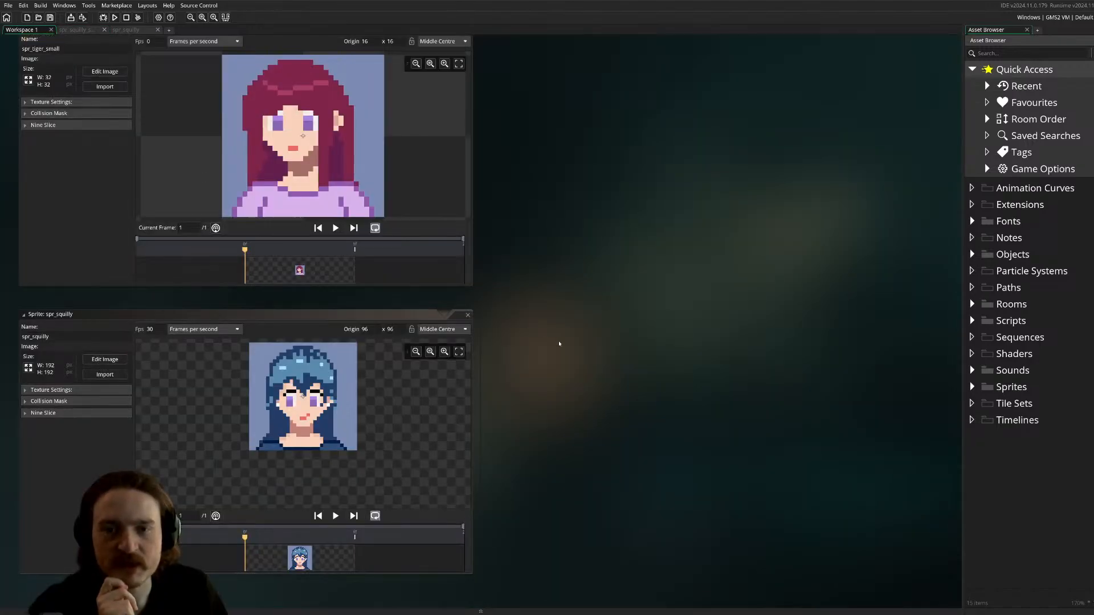
scroll(349, 296, "up", 1)
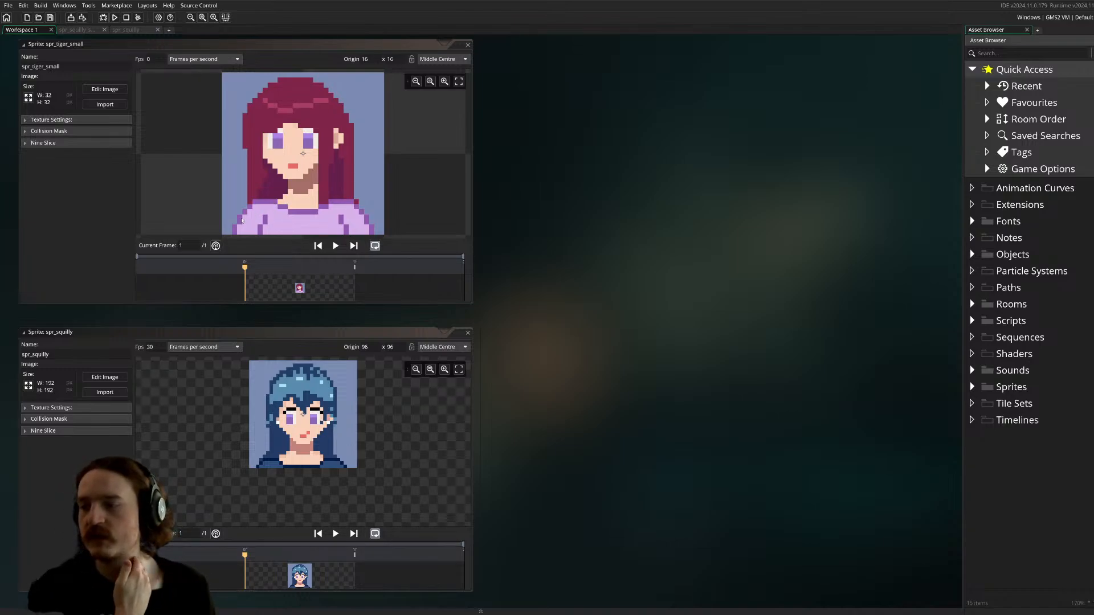
left_click(73, 30)
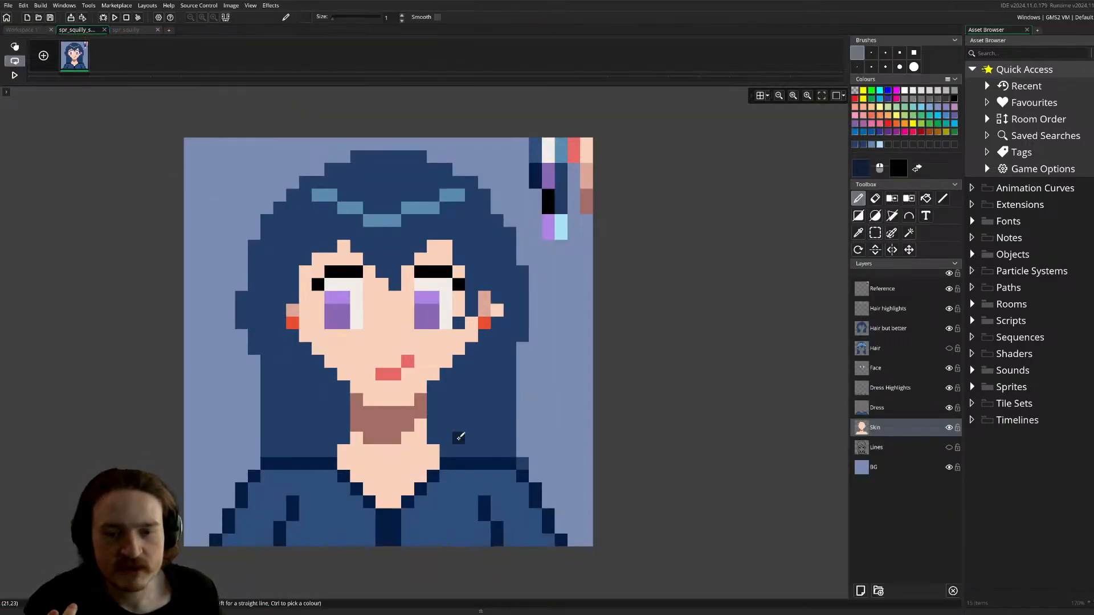
- Add a swatch of the new deep navy to the Reference layer, directly below the light-blue swatch
scroll(461, 437, "down", 2)
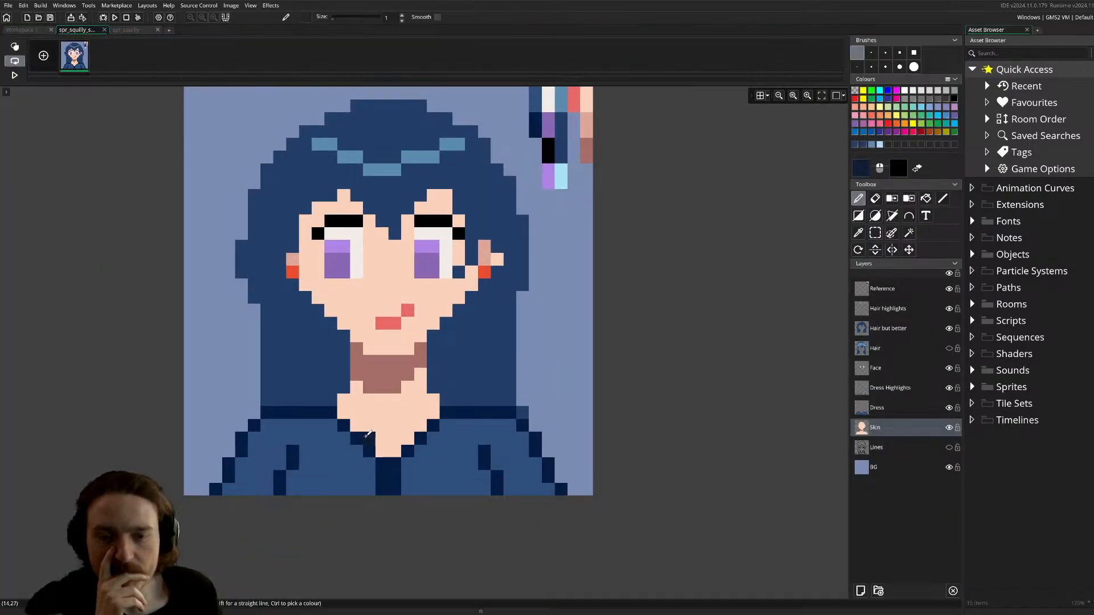
left_click(893, 409)
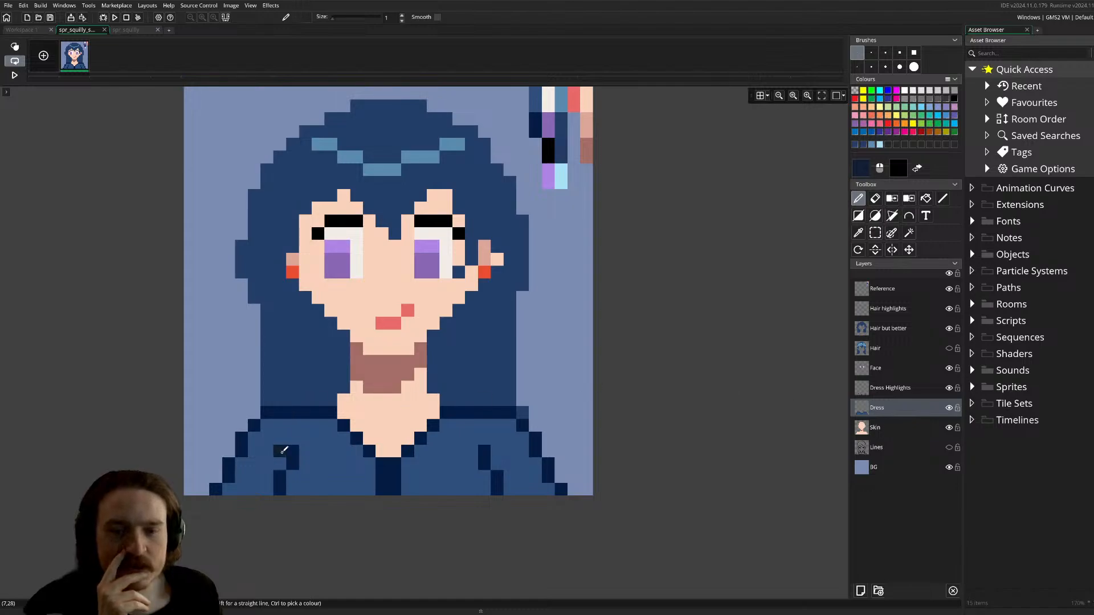
left_click(347, 399)
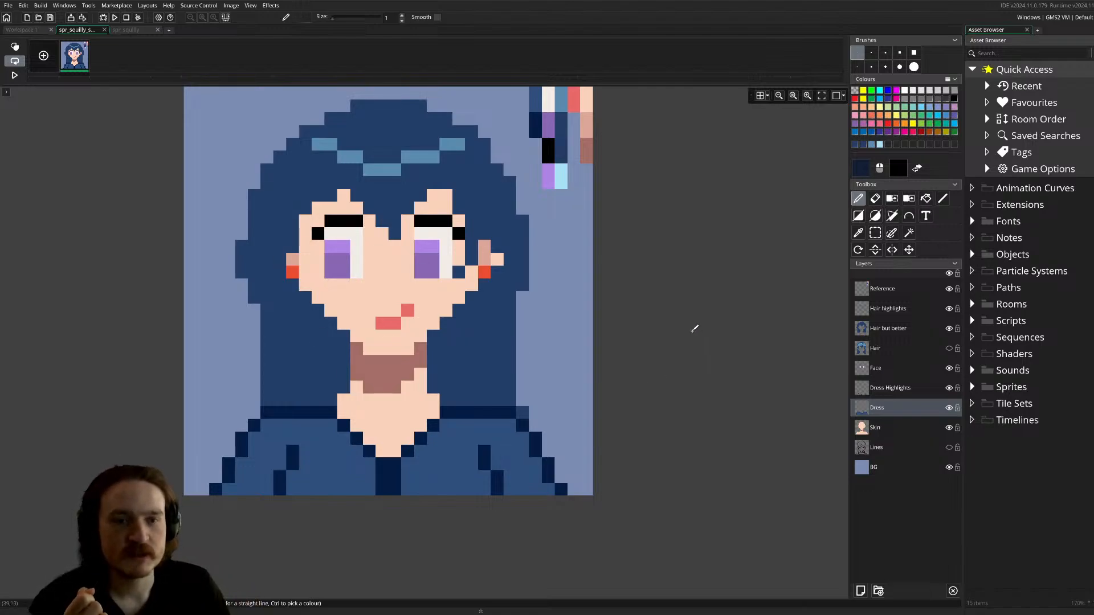
scroll(692, 332, "up", 3)
left_click(927, 294)
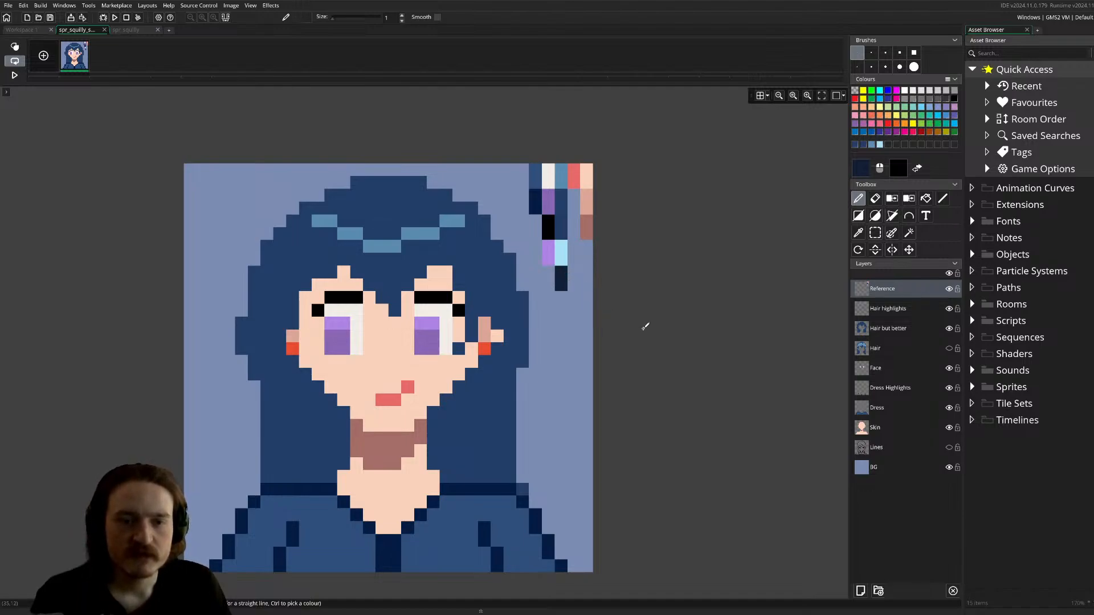
- Shift the V-shaped neckline of the dress one pixel down on the Dress layer and clear the selection
scroll(645, 327, "down", 2)
left_click(885, 408)
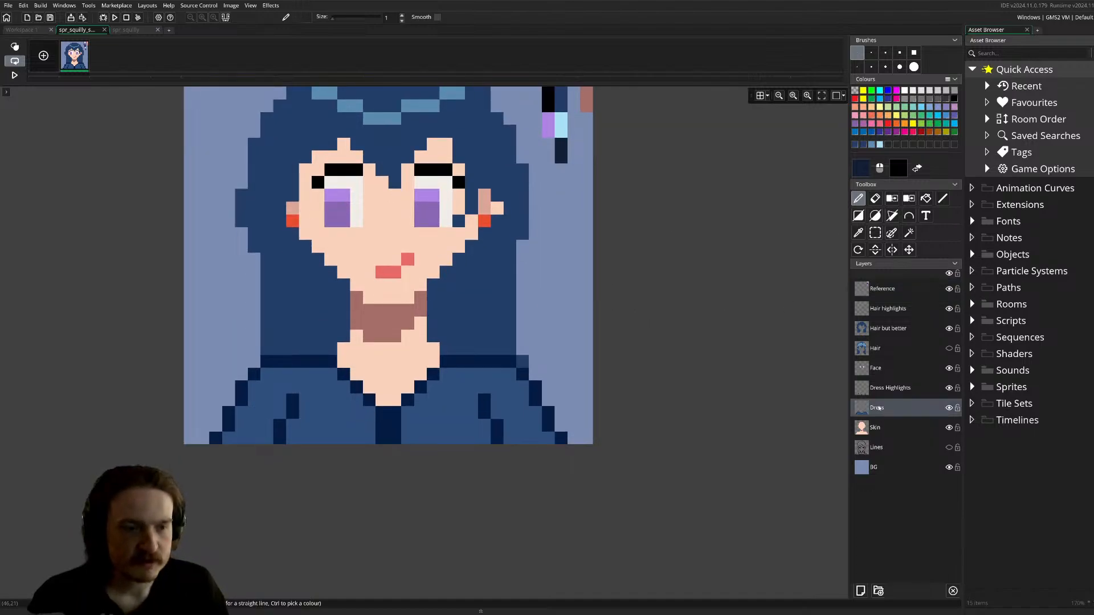
key("s")
left_click_drag(329, 363, 440, 410)
key("Down")
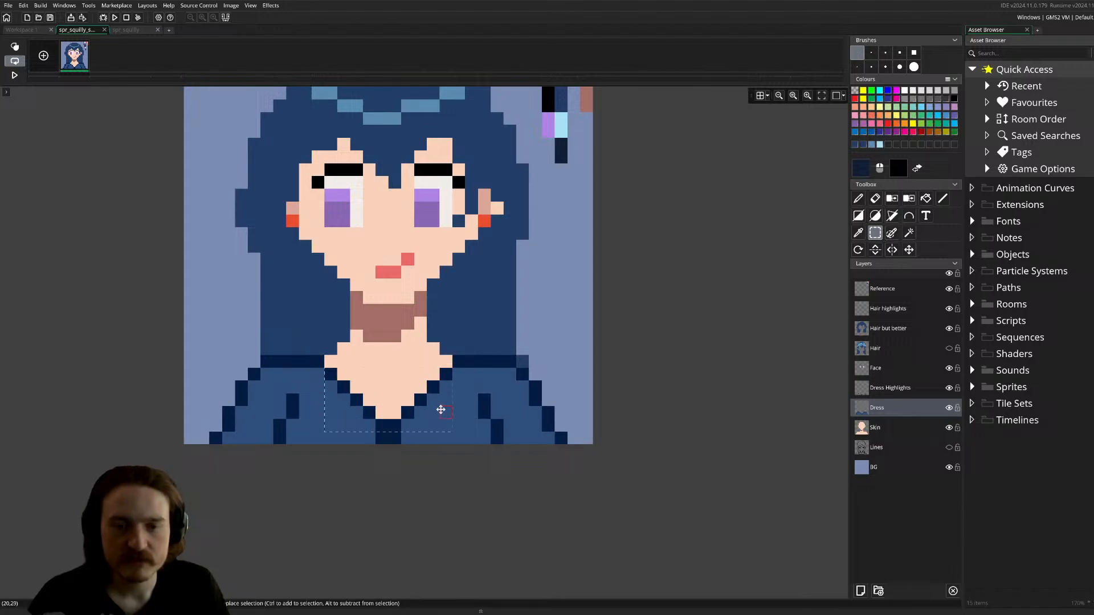
left_click(475, 442)
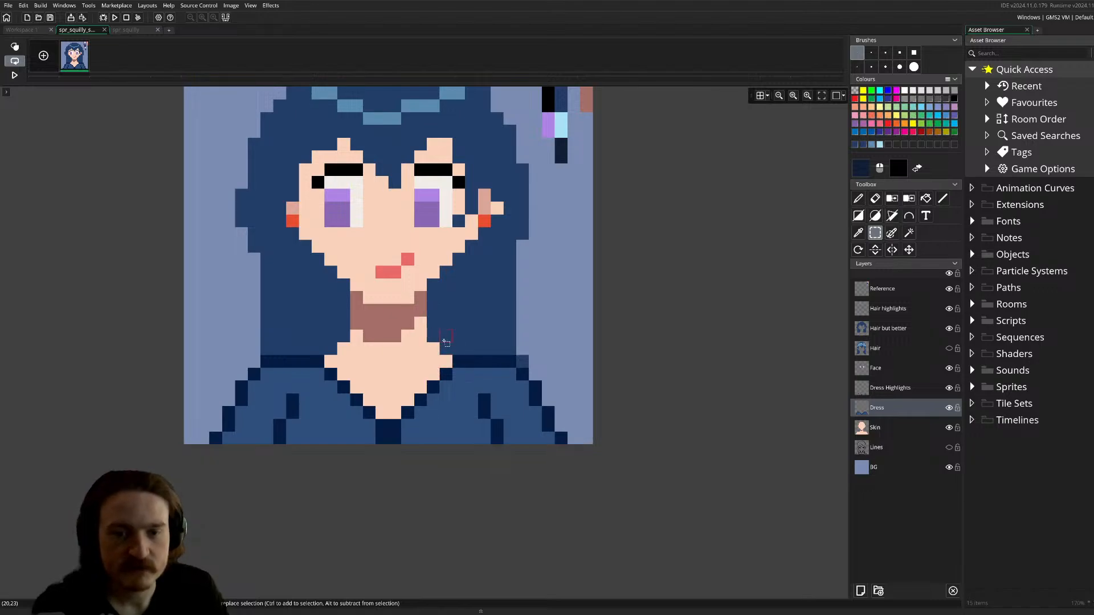
- Try shifting the whole neck shadow on the Skin layer one pixel to the right
scroll(433, 331, "up", 1)
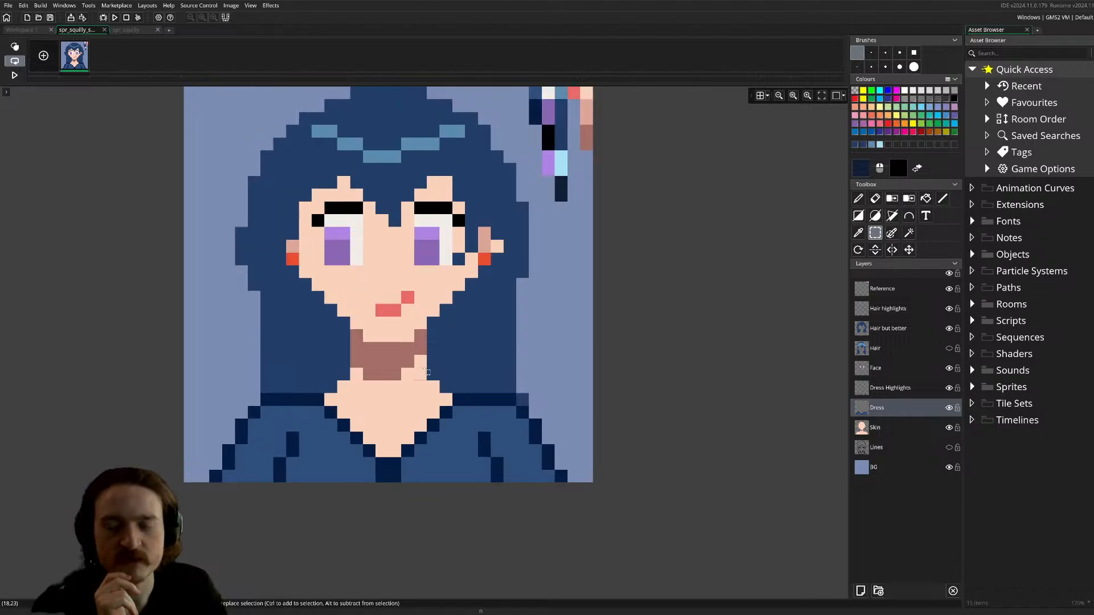
scroll(500, 352, "up", 2)
scroll(496, 349, "down", 1)
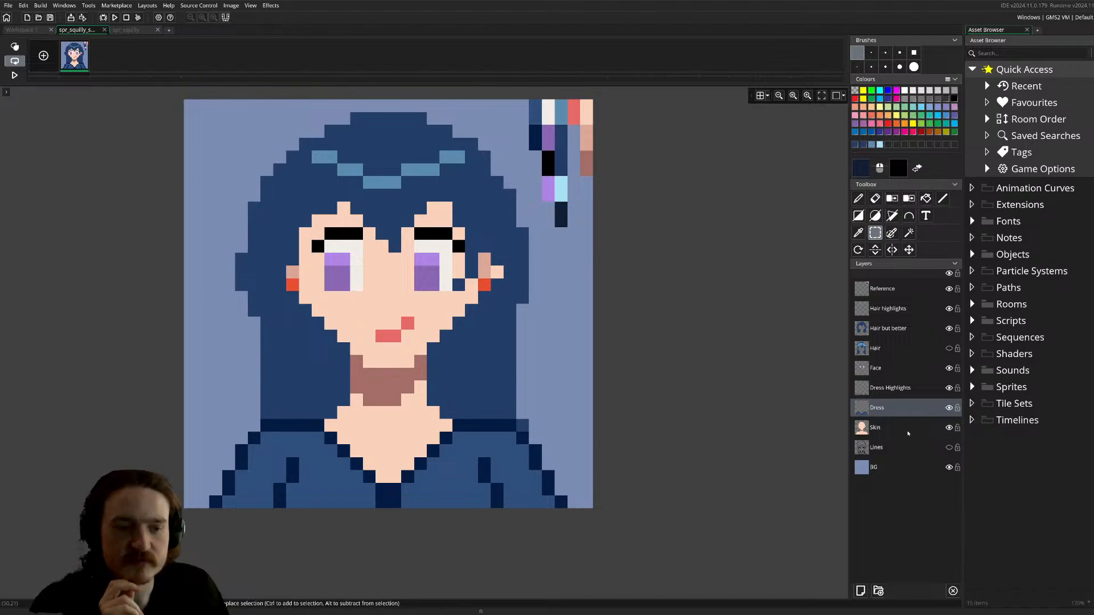
left_click(889, 427)
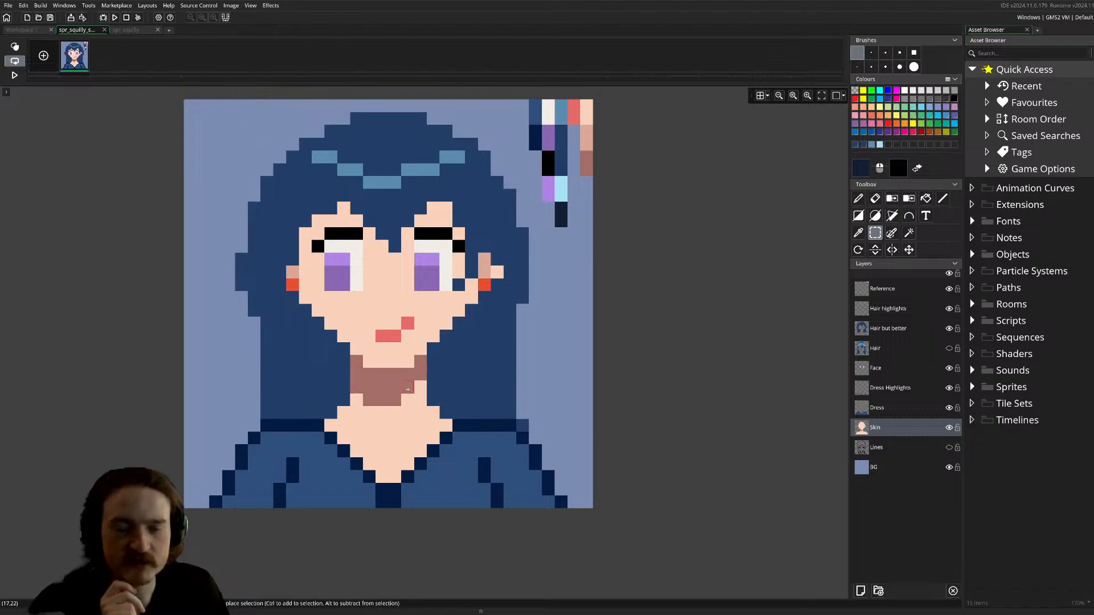
key("w")
left_click(401, 387)
key("Right")
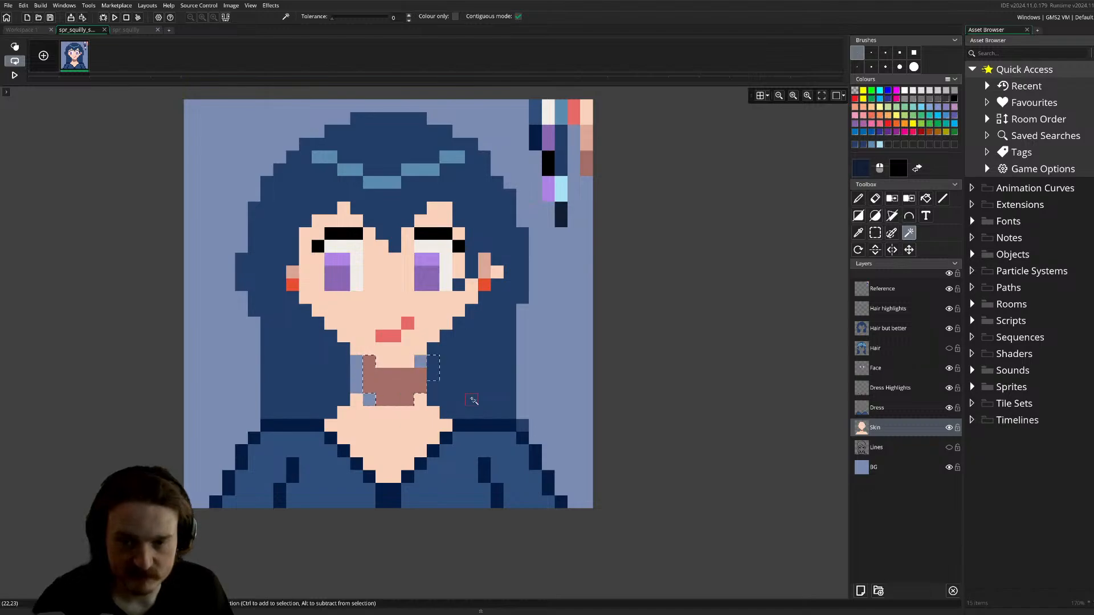
key("ctrl+z")
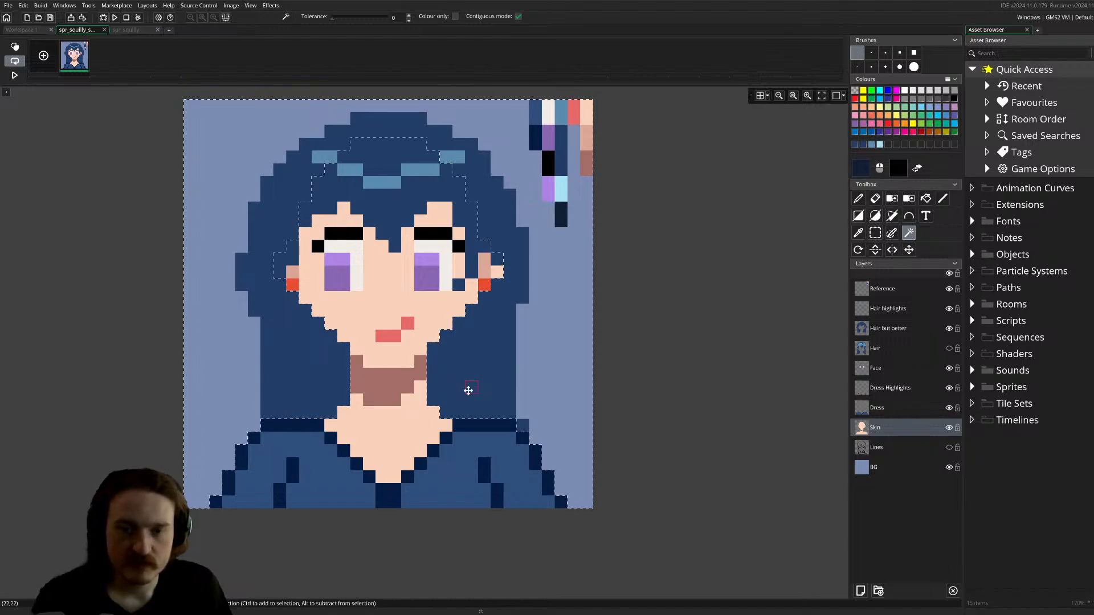
- Shift the lower two pixel rows of the neck shadow on the Skin layer one pixel to the right
key("s")
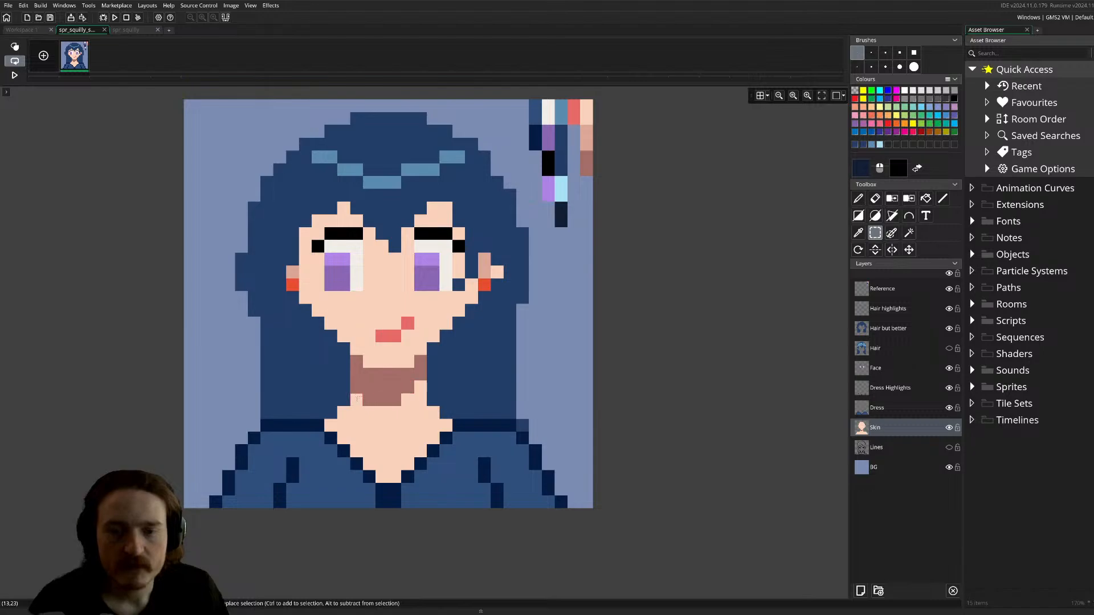
left_click_drag(365, 389, 407, 392)
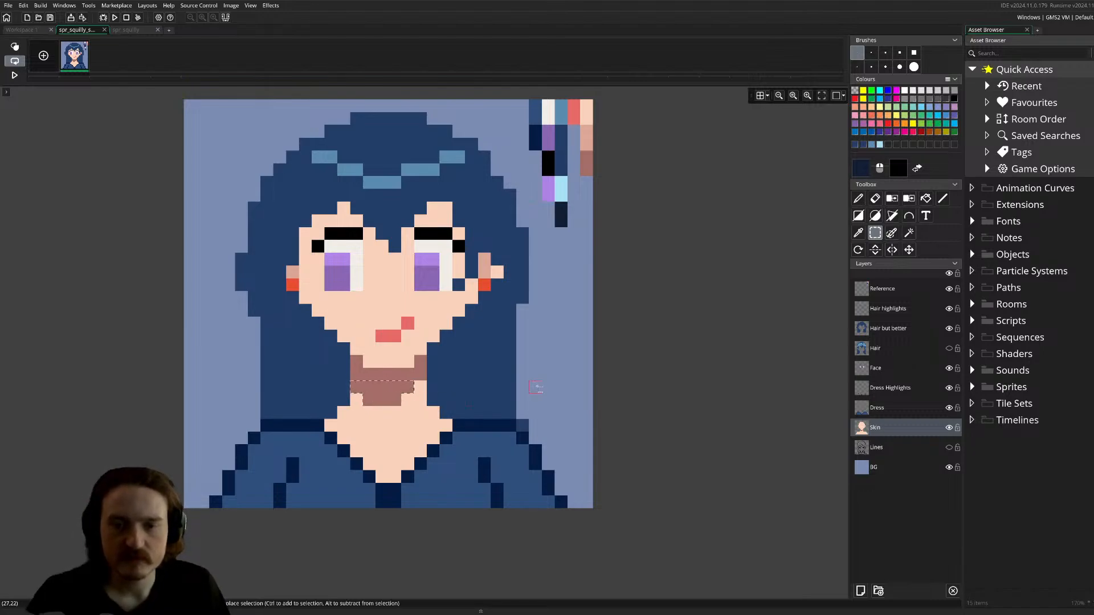
key("Right")
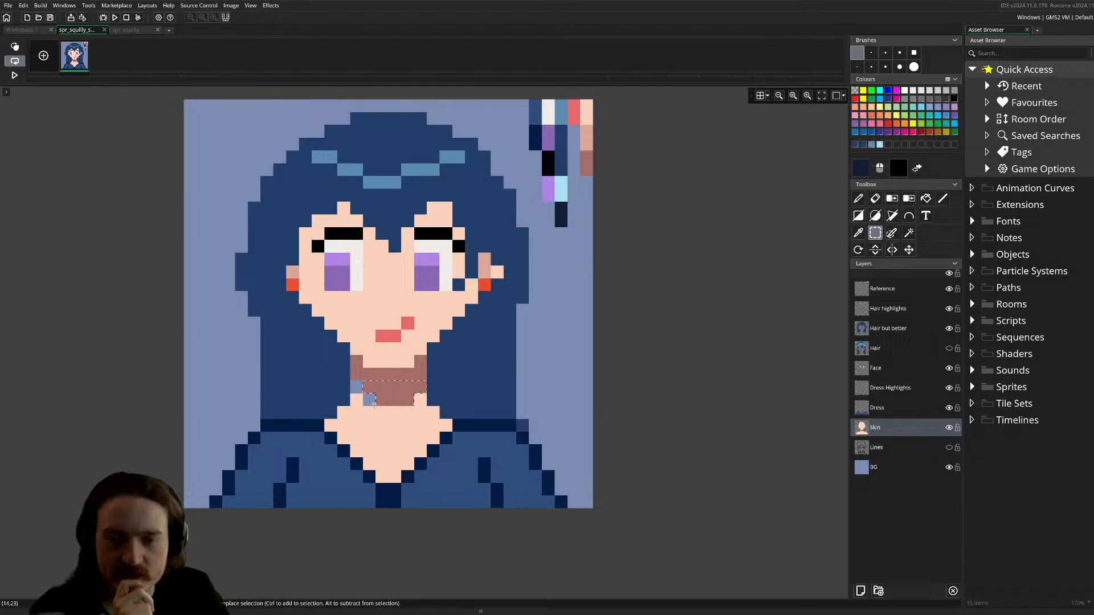
left_click(467, 404)
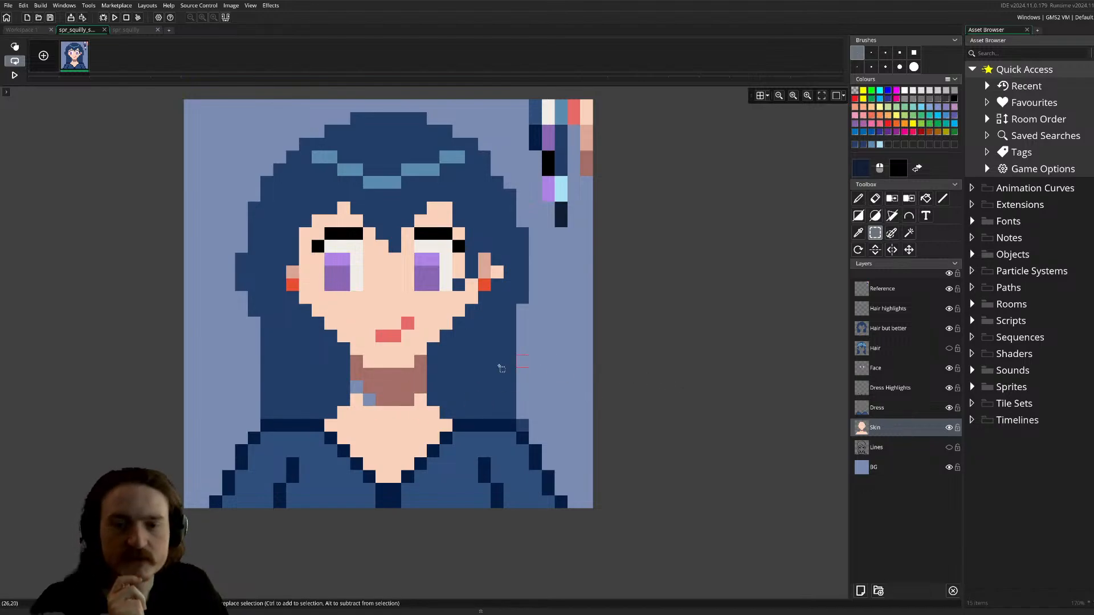
- Fill the two gaps at the neck shadow's lower-left edge with the skin colour picked from the chest
key("d")
left_click(391, 408, "ctrl")
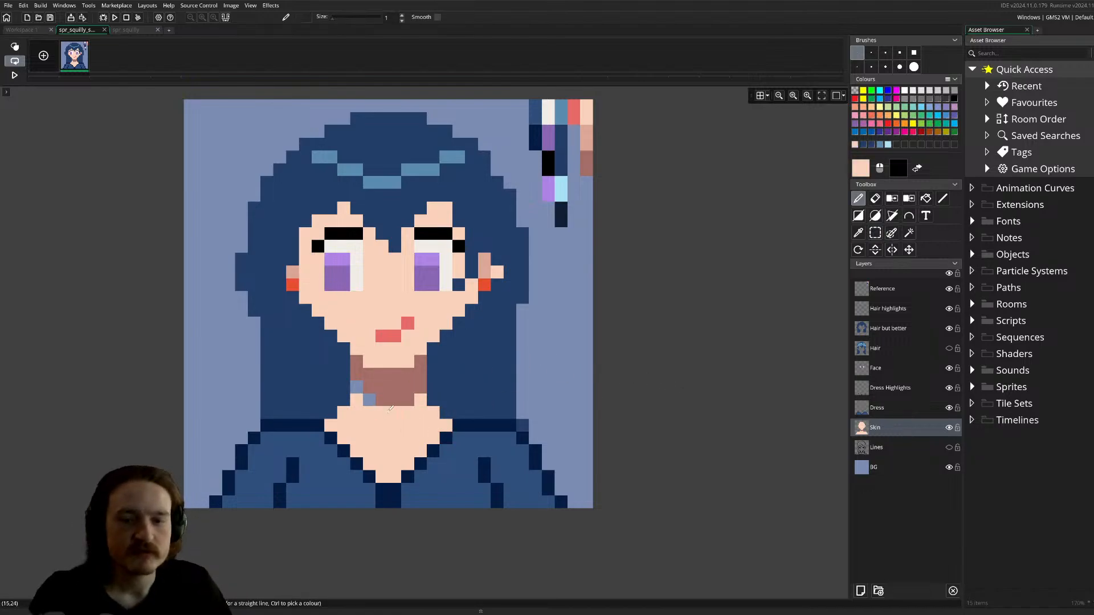
left_click(369, 399)
left_click(356, 388)
- Try a single skin-coloured pixel inside the neck shadow and undo it
left_click(407, 375)
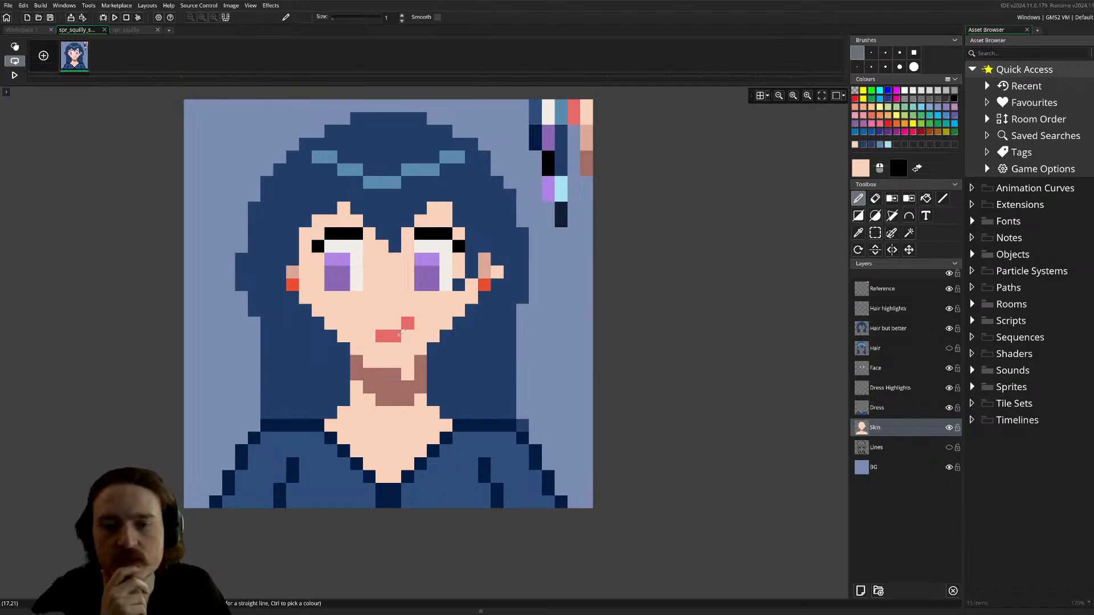
key("ctrl+z")
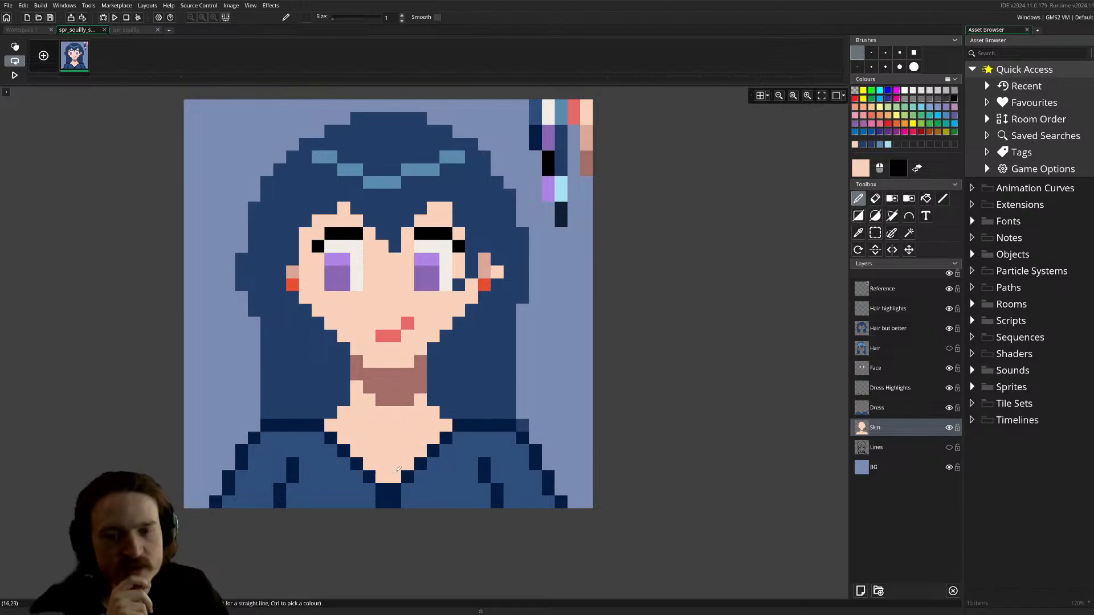
key("w")
left_click(395, 402)
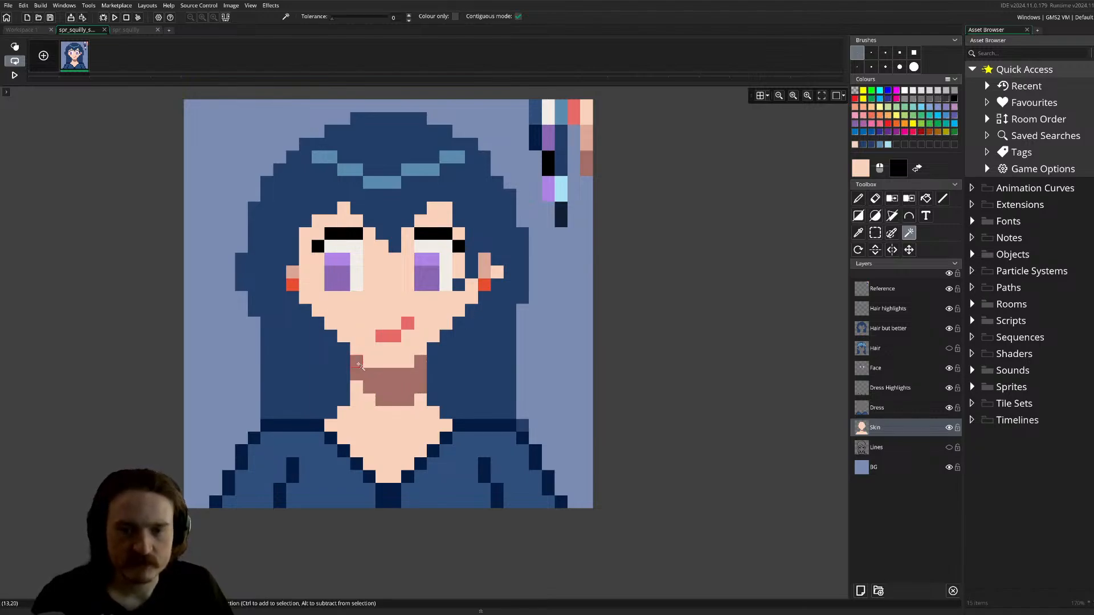
key("Escape")
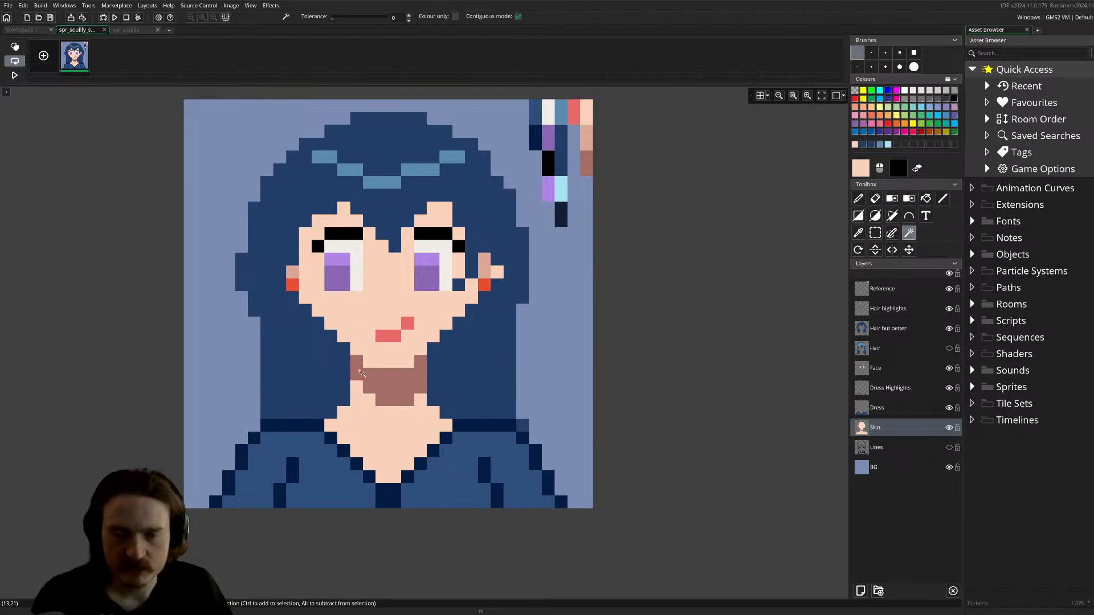
- Try moving the lower part of the neck shadow on the Skin layer up by one pixel
key("s")
left_click_drag(359, 378, 379, 399)
left_click(358, 375, "ctrl")
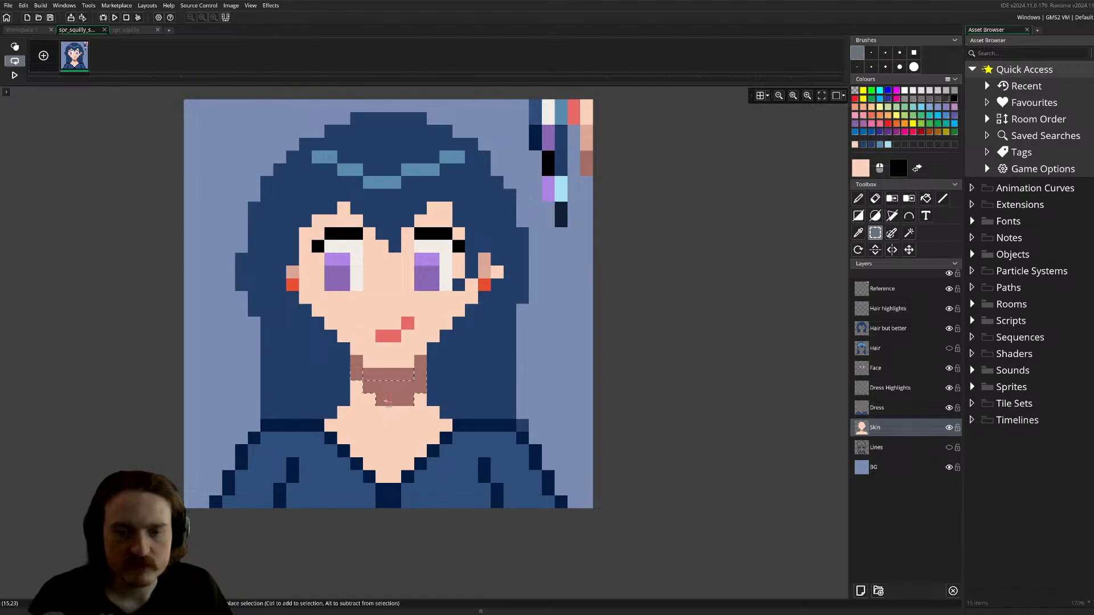
key("Up")
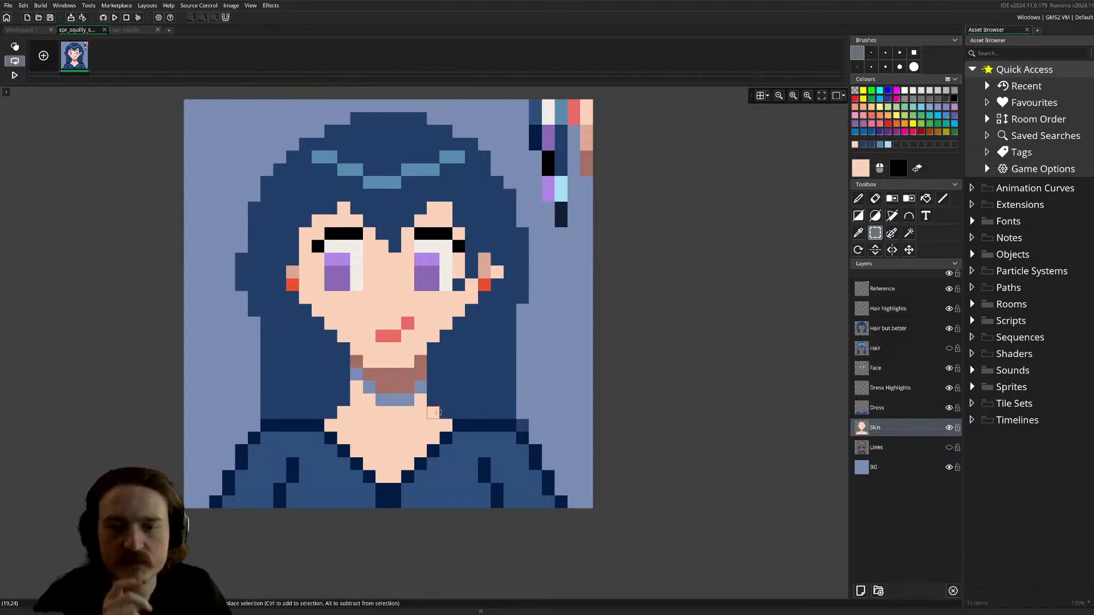
- Try filling the transparent gaps beneath the raised neck shadow with the skin colour
key("p")
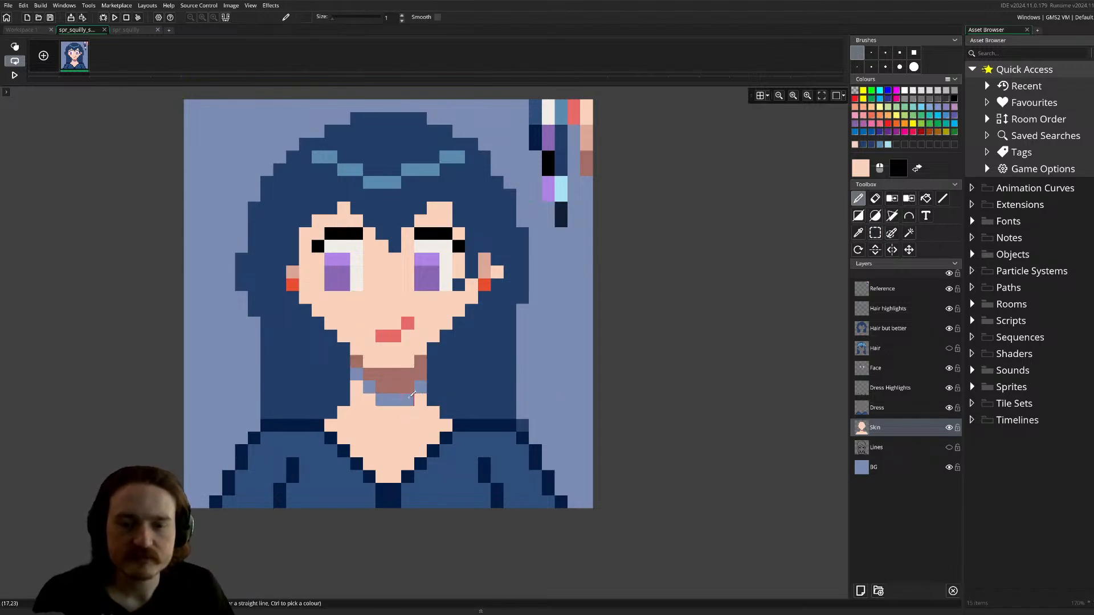
key("f")
left_click(368, 385)
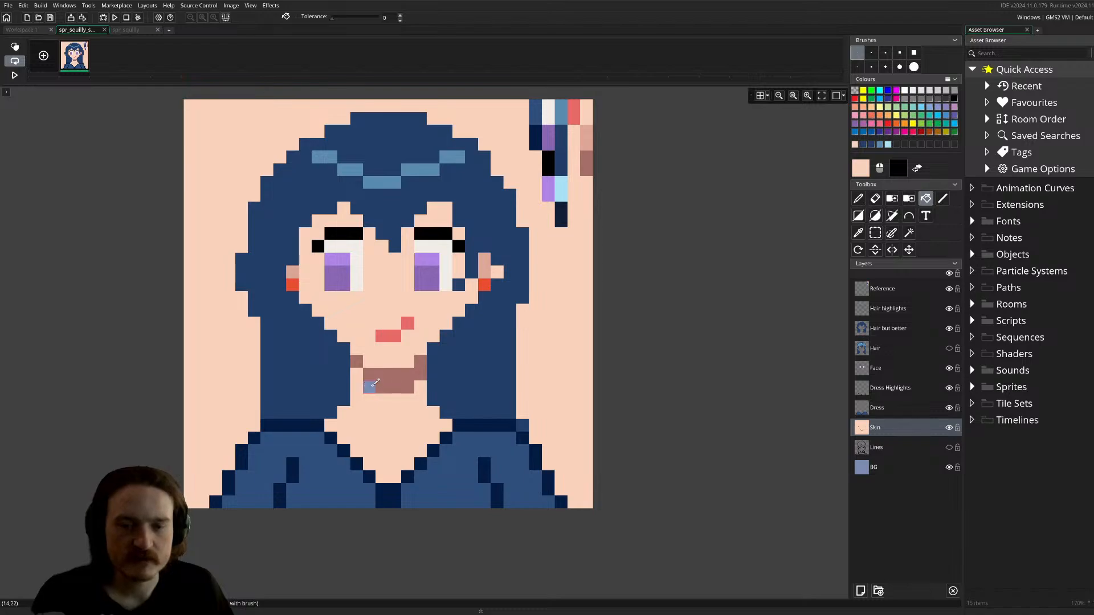
key("ctrl+z")
key("p")
left_click(420, 386)
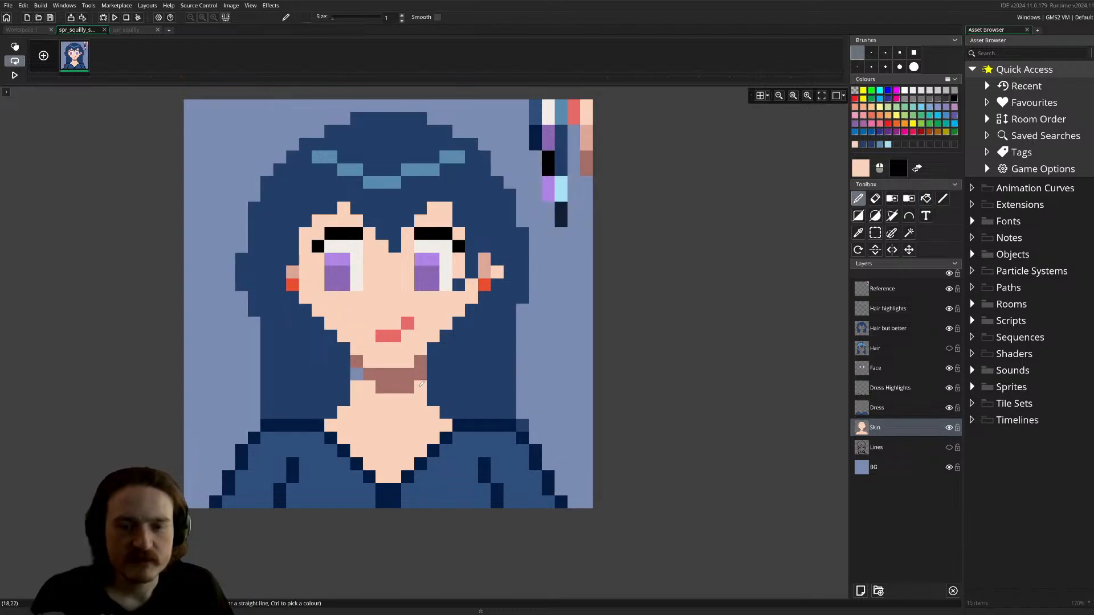
left_click(356, 374)
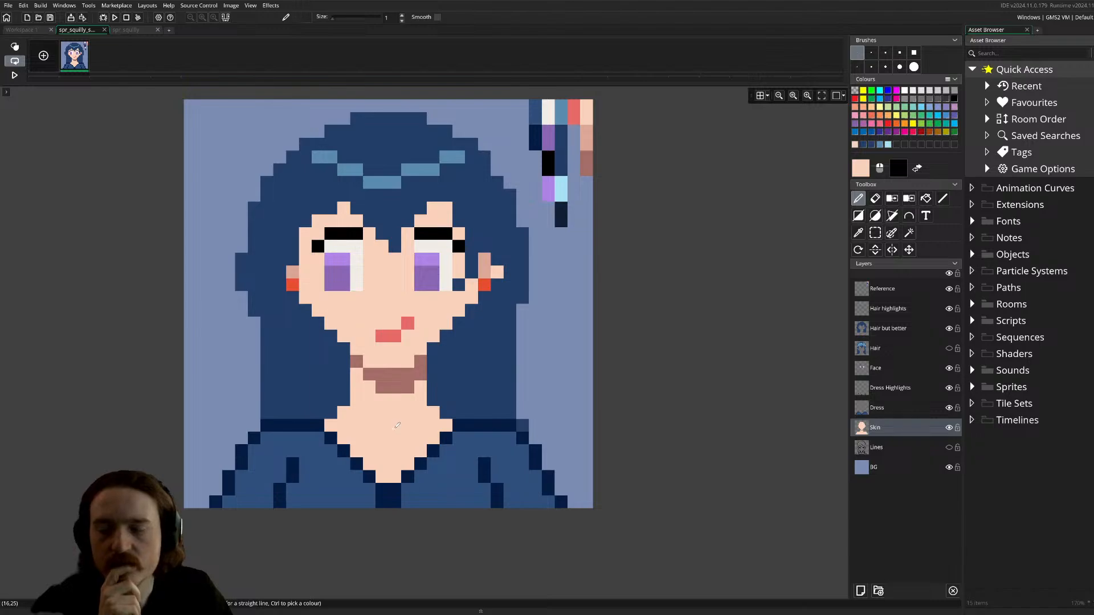
- Undo the gap filling and the upward shift of the neck shadow
key("ctrl+z")
key("ctrl+z")
key("ctrl+z")
key("ctrl+z")
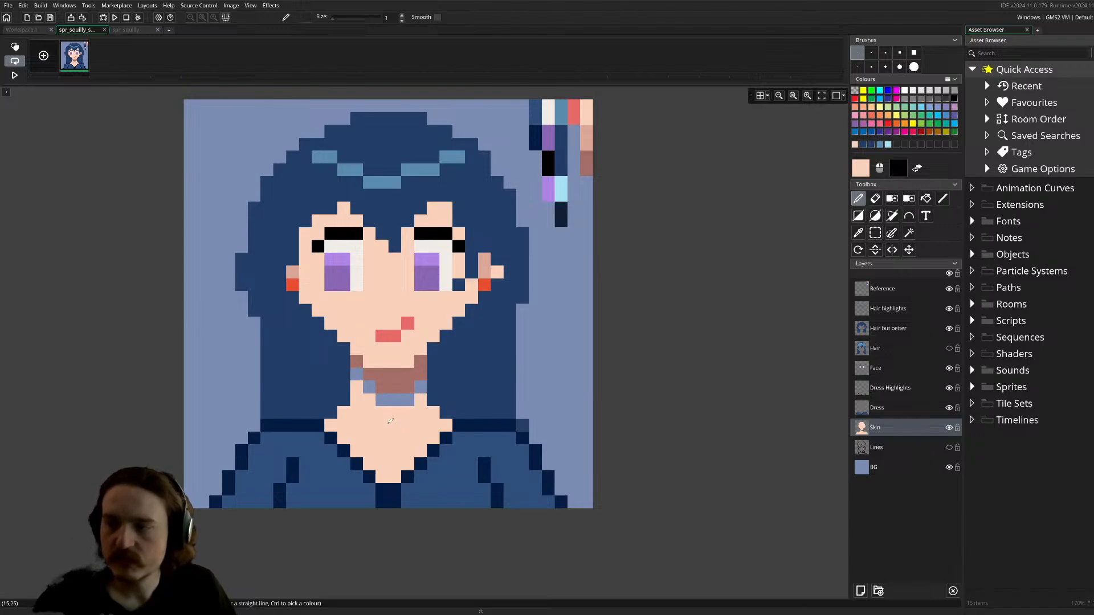
key("ctrl+z")
key("ctrl+z")
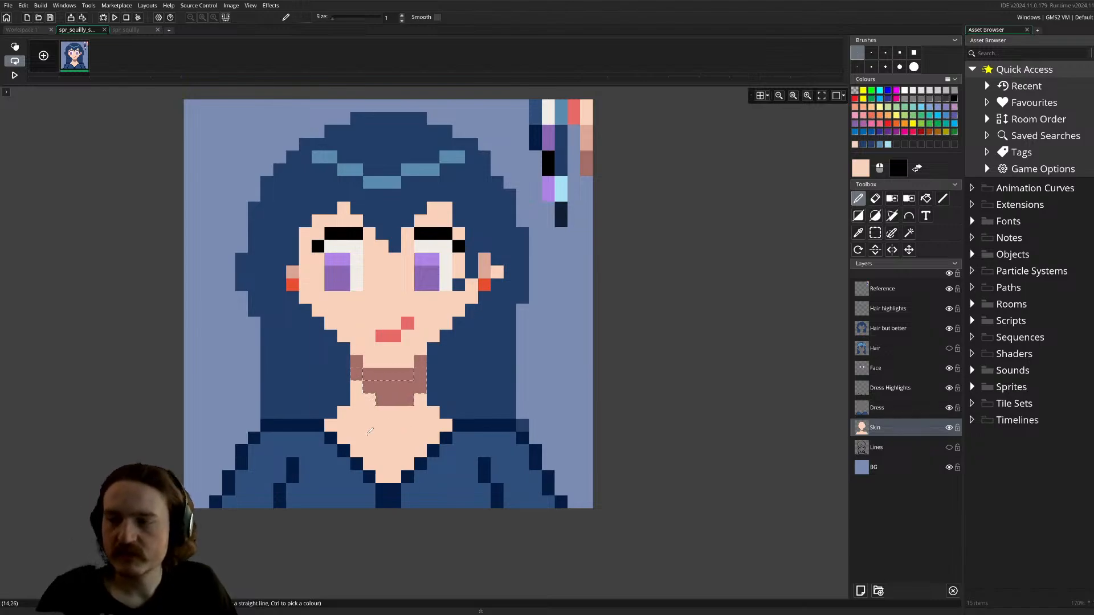
key("ctrl+z")
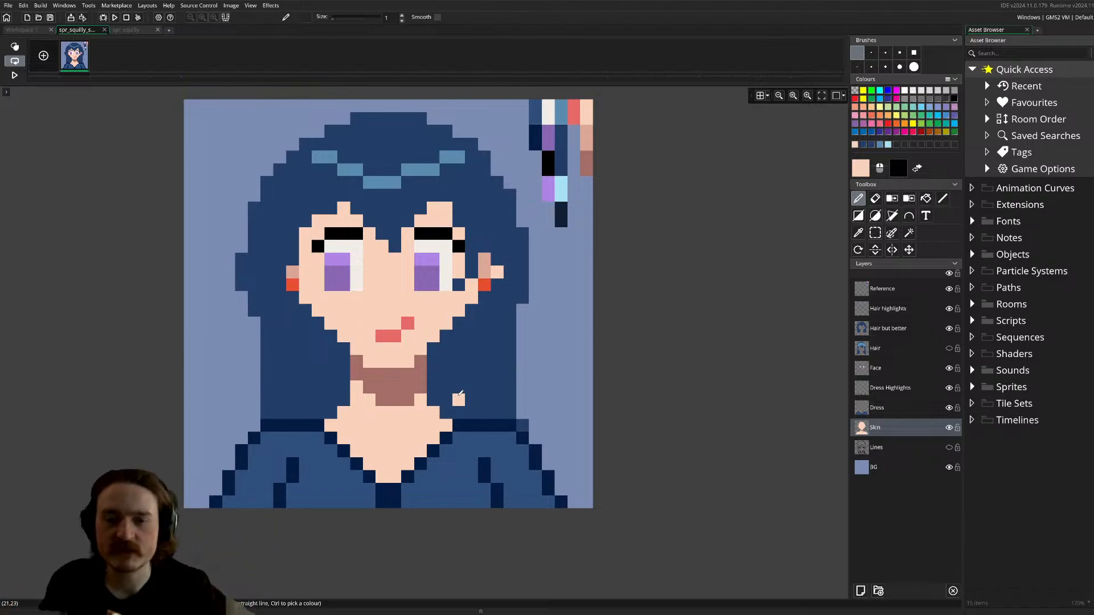
key("ctrl+z")
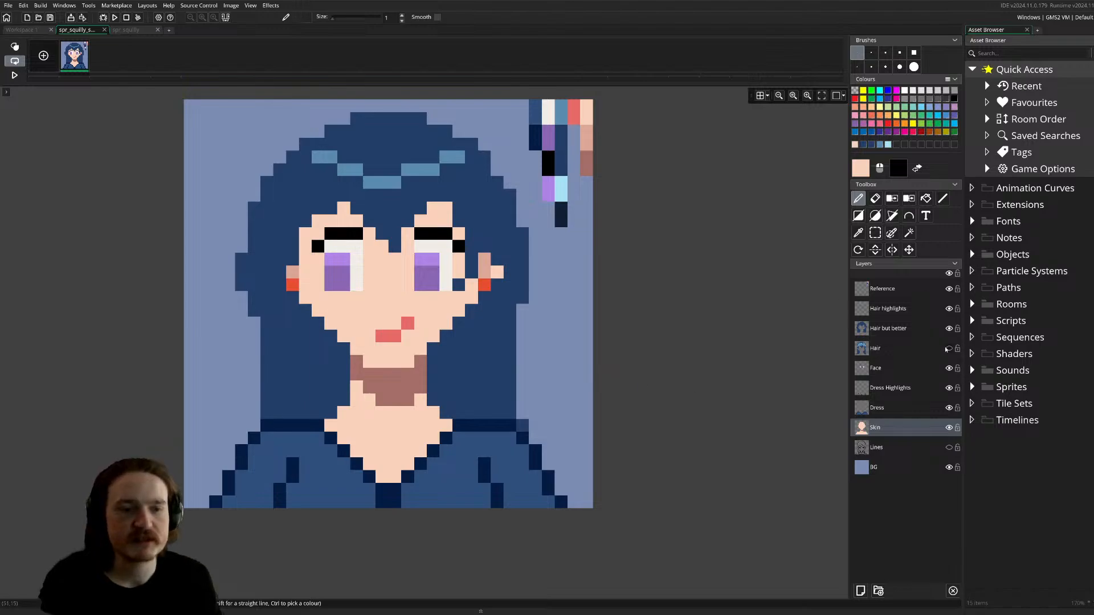
- On the Hair but better layer, outline and fill the hair right of the neck with the darkest navy sampled from the canvas swatches
left_click(917, 329)
scroll(658, 283, "up", 1)
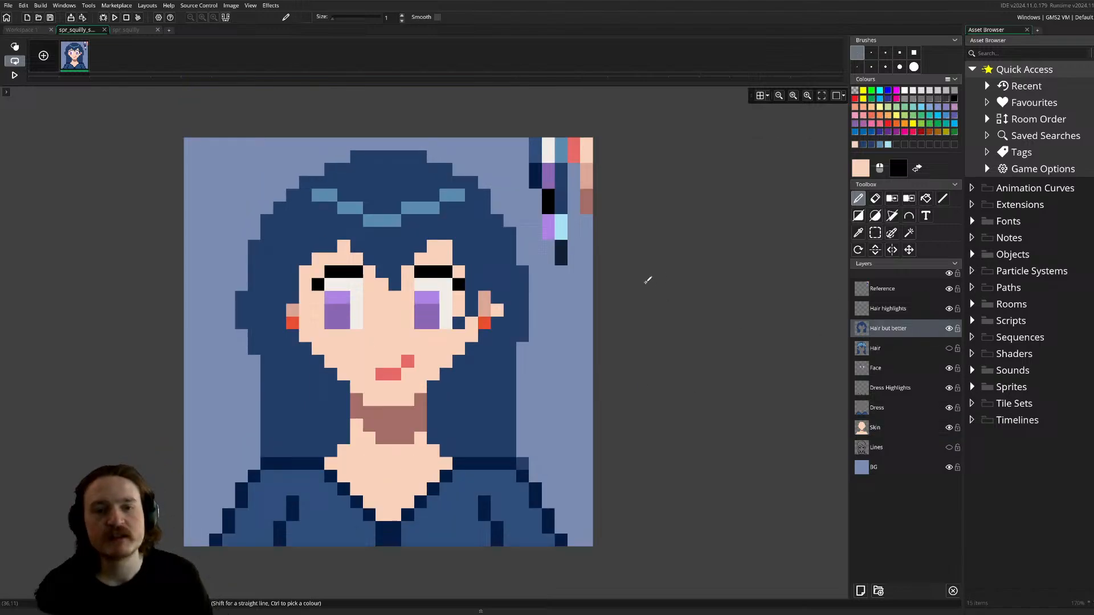
left_click(563, 249, "ctrl")
key("l")
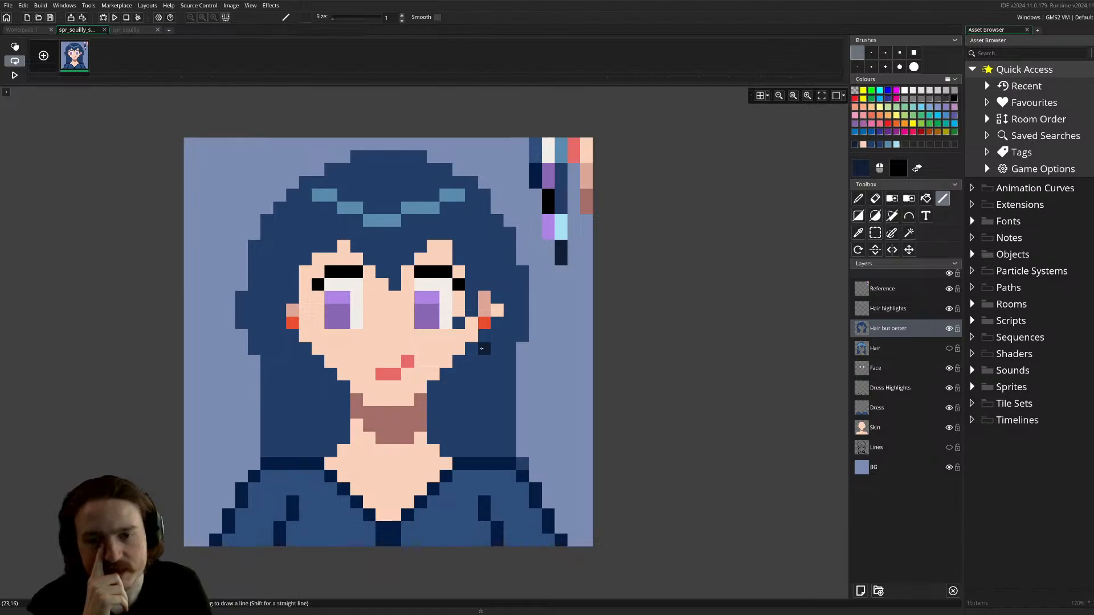
mouse_move(471, 349)
left_mouse_down()
mouse_move(478, 442)
mouse_move(447, 443)
mouse_move(445, 454)
mouse_move(433, 381)
mouse_move(465, 355)
left_mouse_up()
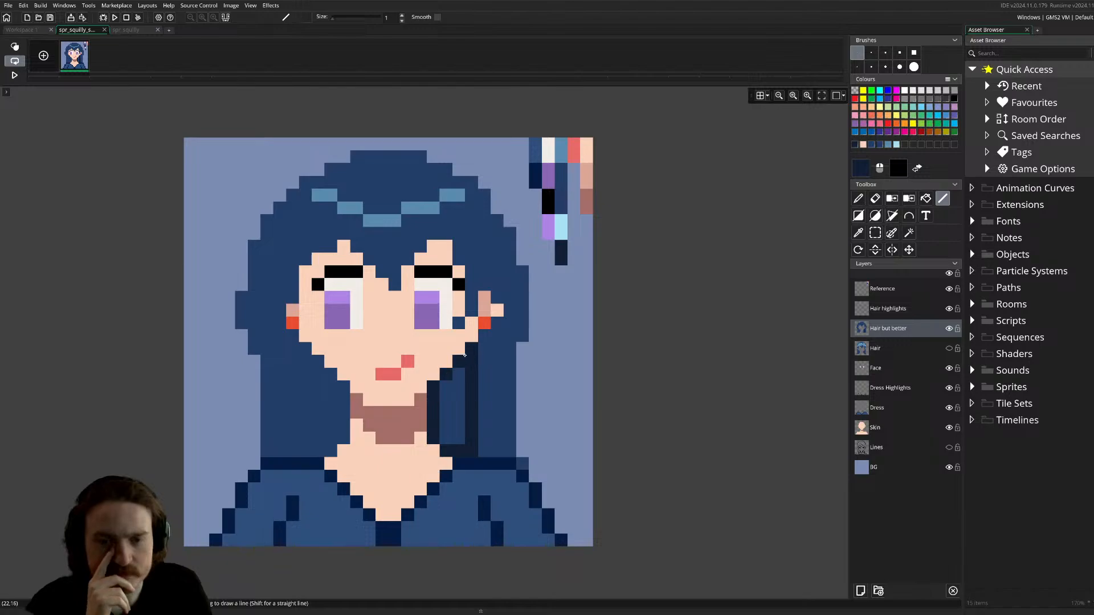
key("f")
left_click(459, 381)
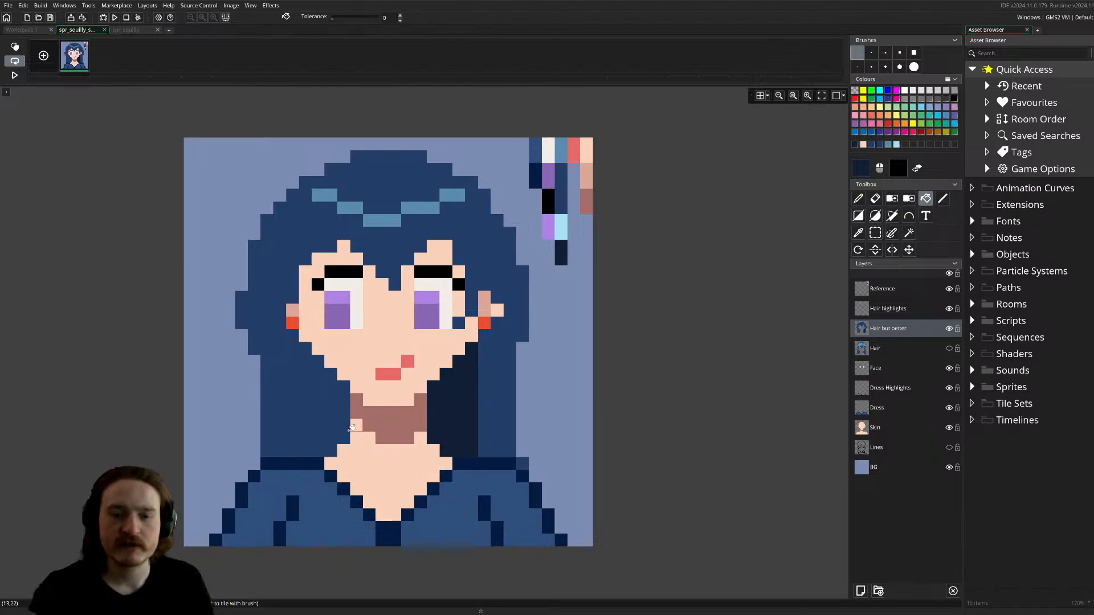
- Outline and fill the hair left of the neck with the same dark navy, three pixels inside its outer edge
key("l")
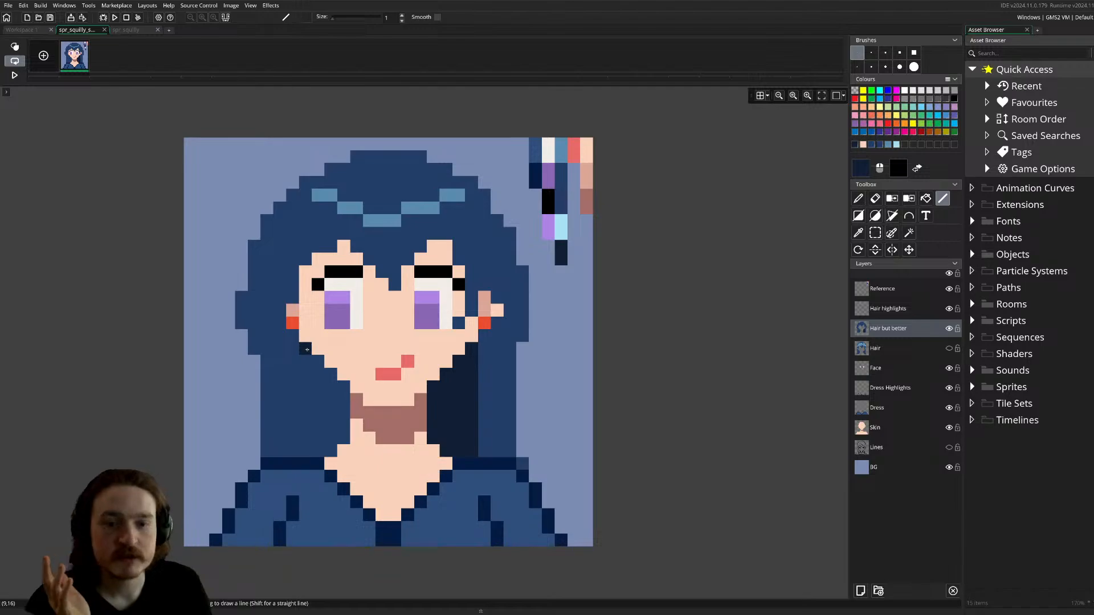
mouse_move(307, 349)
left_mouse_down()
mouse_move(306, 451)
mouse_move(333, 453)
mouse_move(344, 381)
mouse_move(313, 356)
left_mouse_up()
key("f")
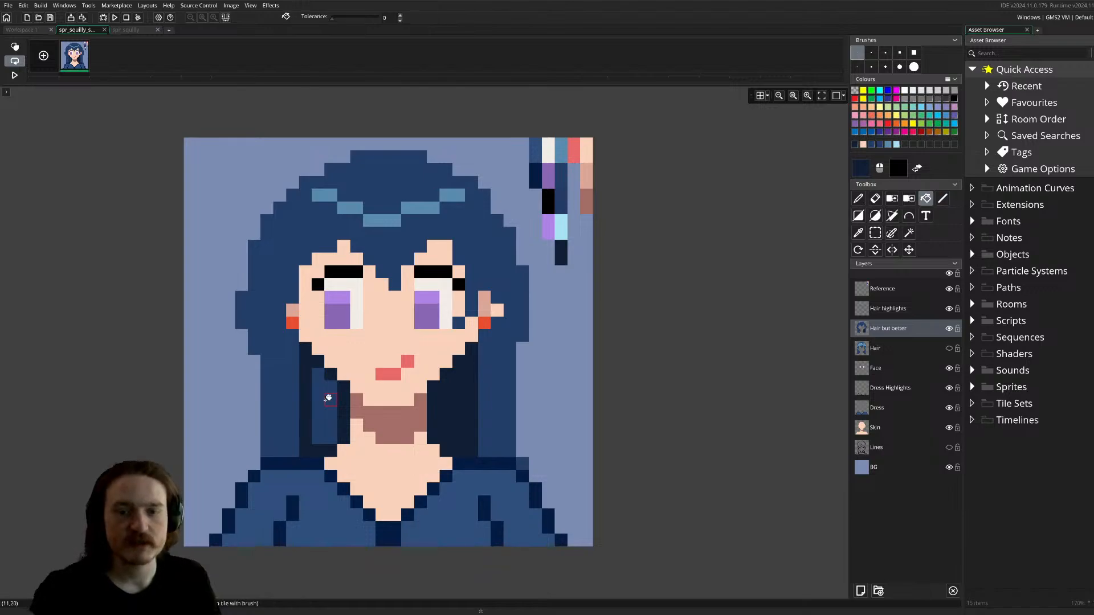
left_click(327, 394)
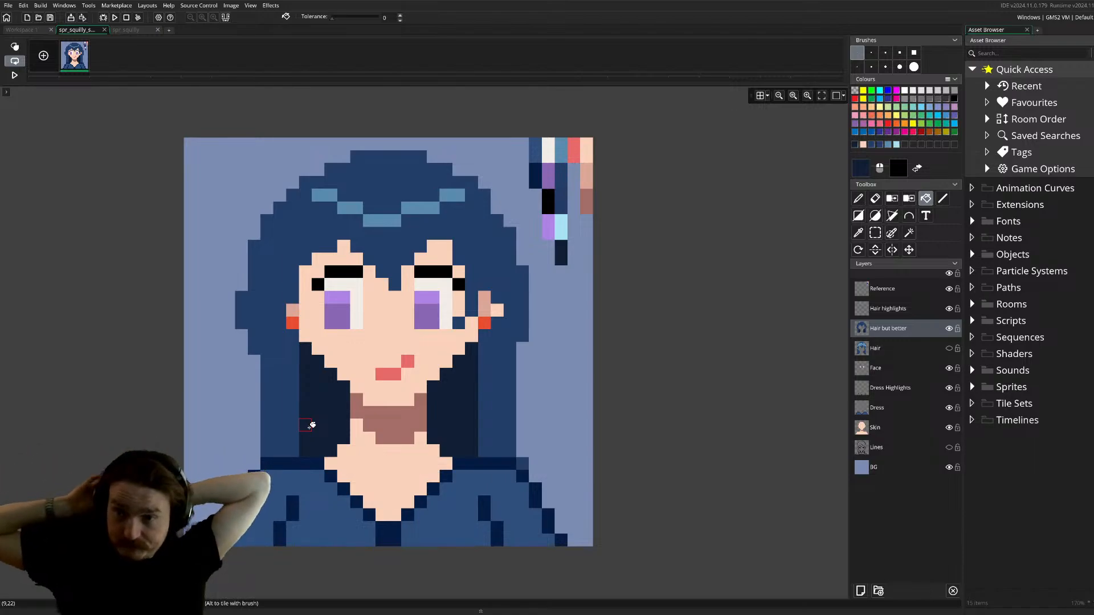
- Compare the shaded portrait with spr_tiger_small and spr_squilly in the workspace, and return to editing spr_squilly_small
left_click(21, 30)
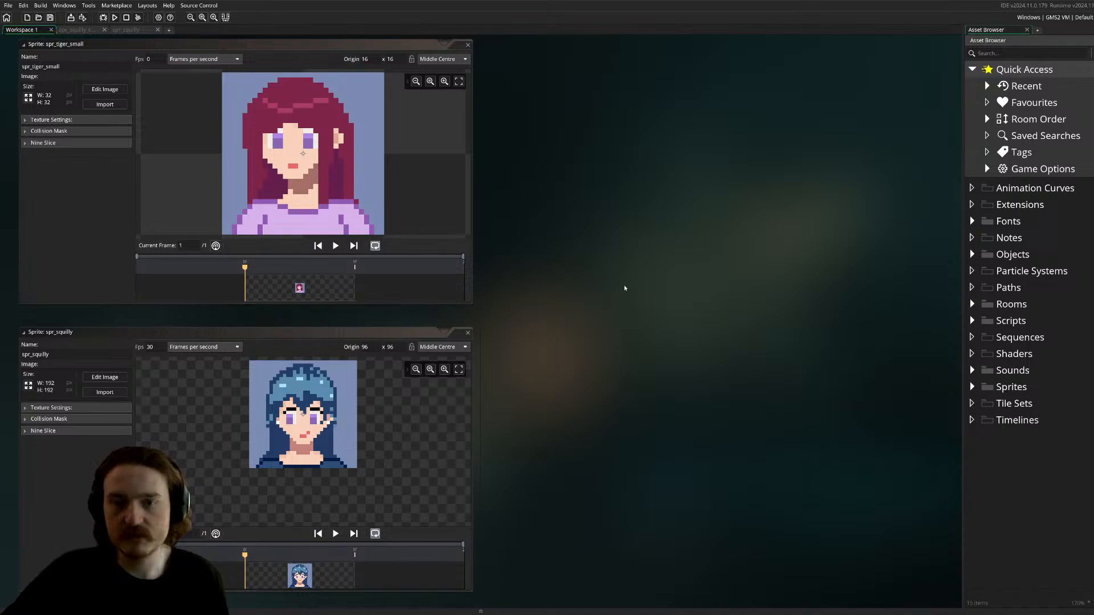
scroll(621, 283, "up", 1)
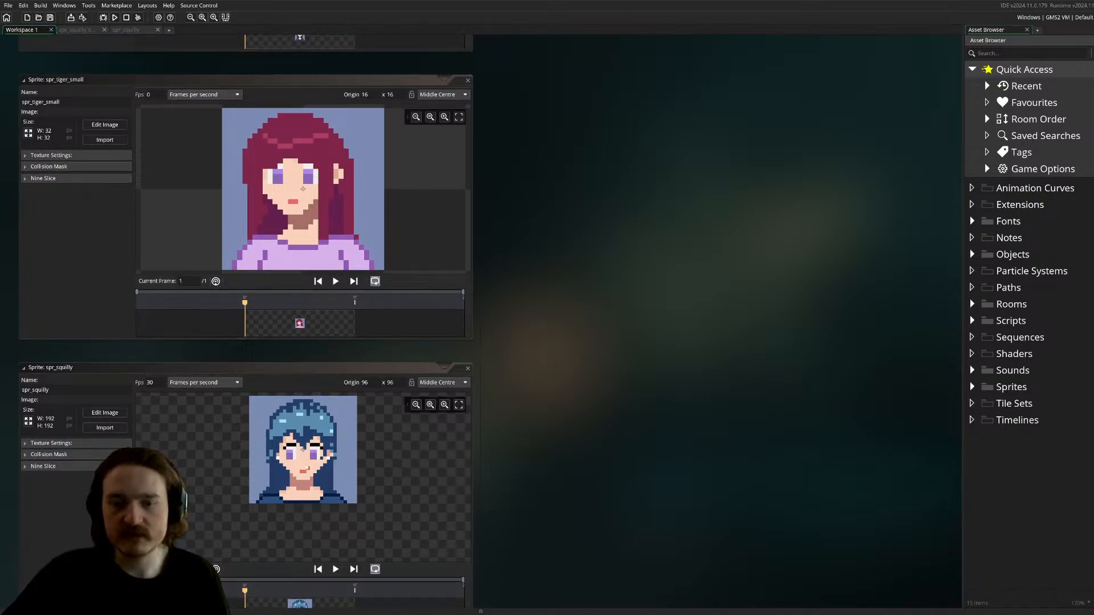
scroll(632, 356, "up", 7)
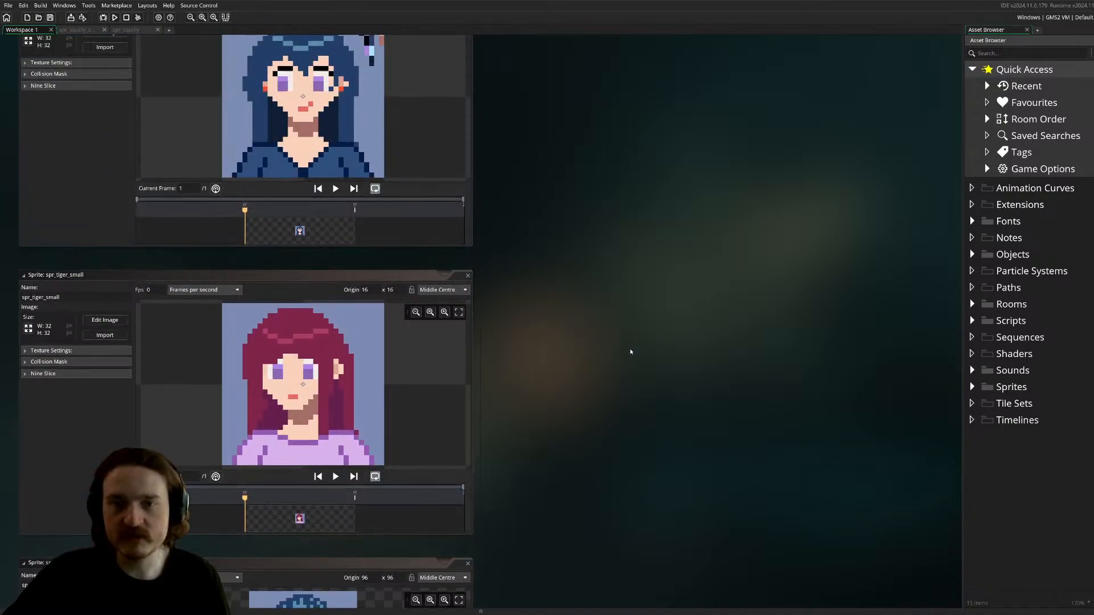
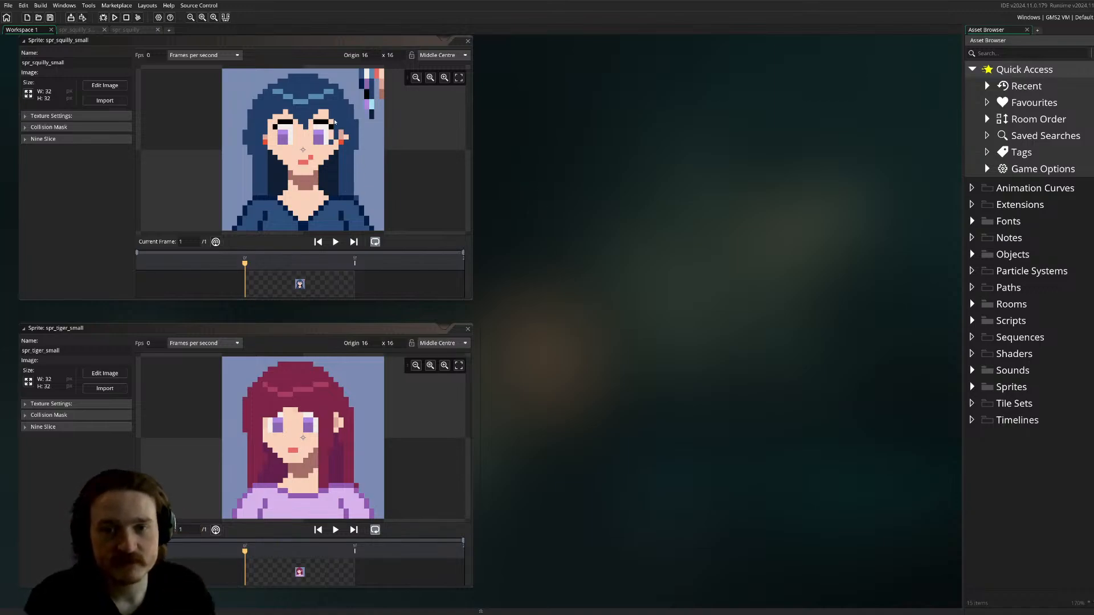
scroll(315, 214, "down", 5)
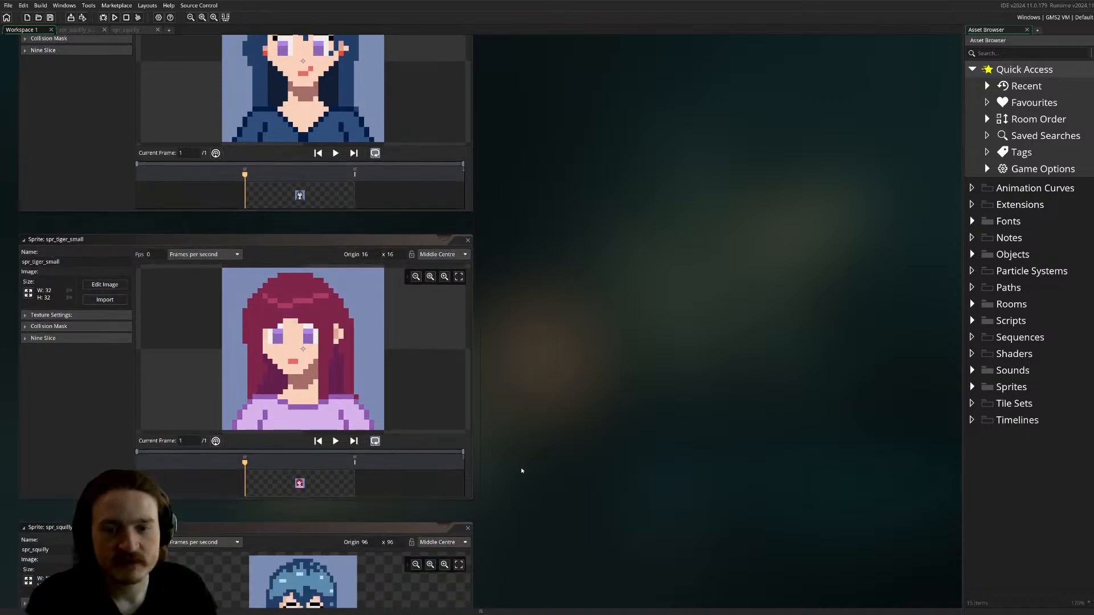
scroll(487, 396, "up", 3)
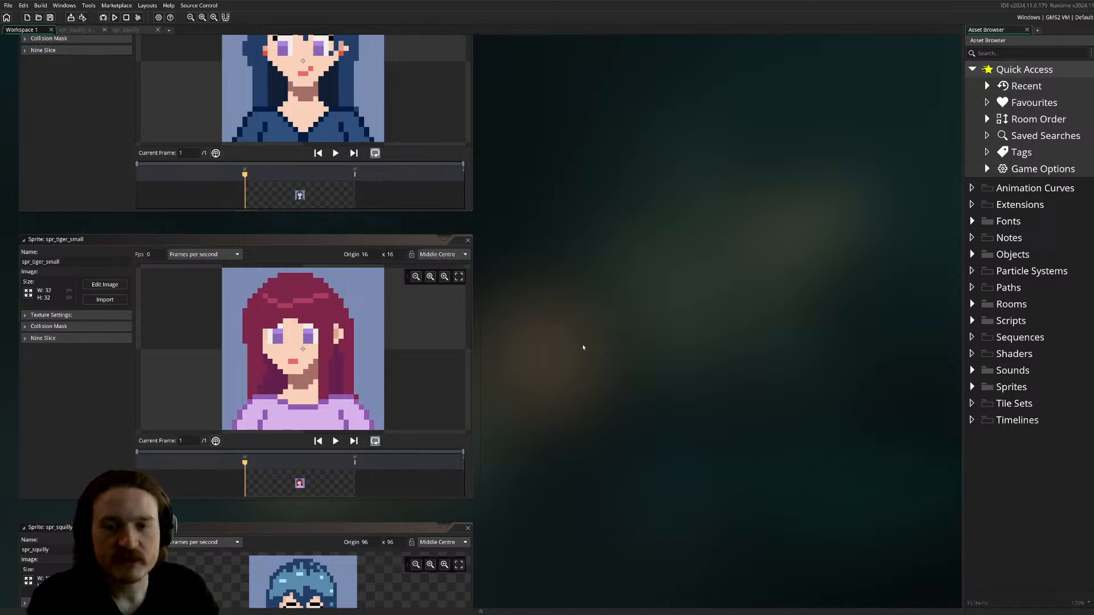
scroll(582, 345, "up", 3)
left_click(99, 57)
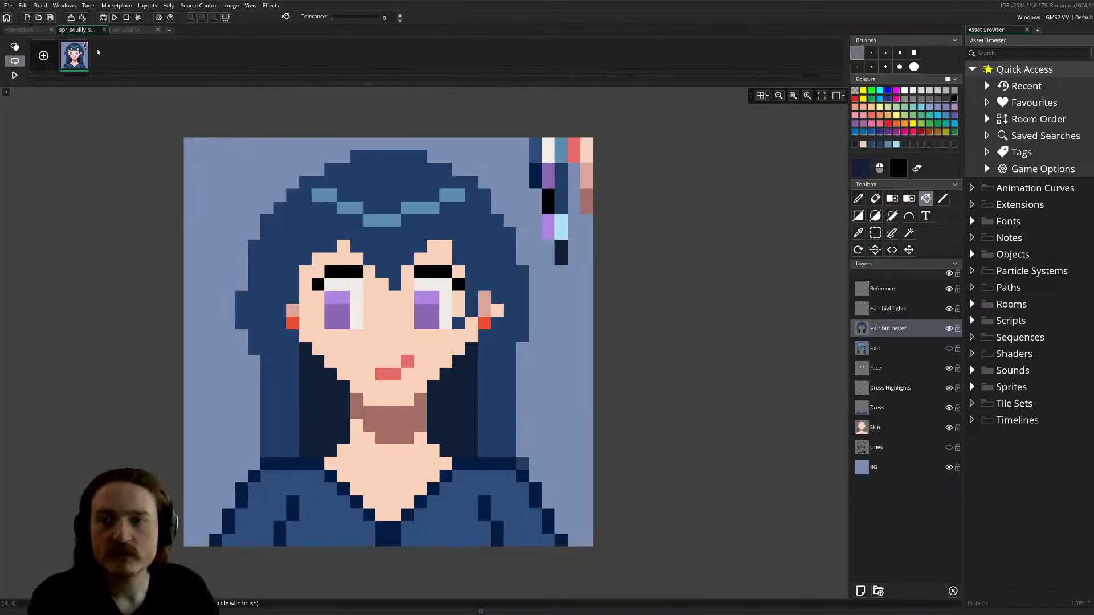
- Try extending the dark navy shading across the outer hair strand on the portrait's right side
key("l")
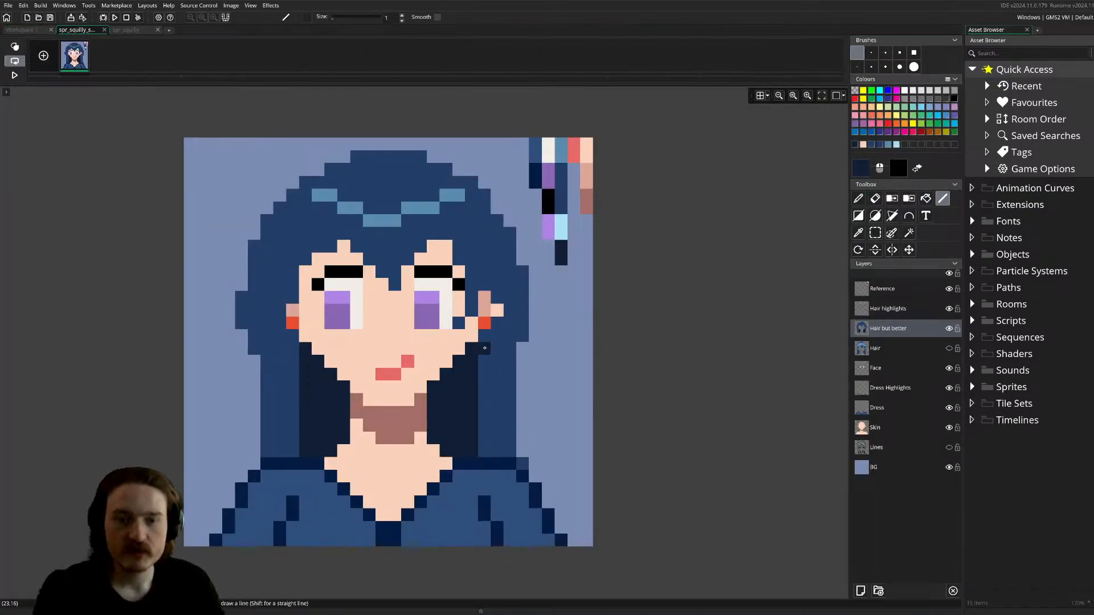
mouse_move(484, 335)
left_mouse_down()
mouse_move(509, 335)
mouse_move(513, 459)
left_mouse_up()
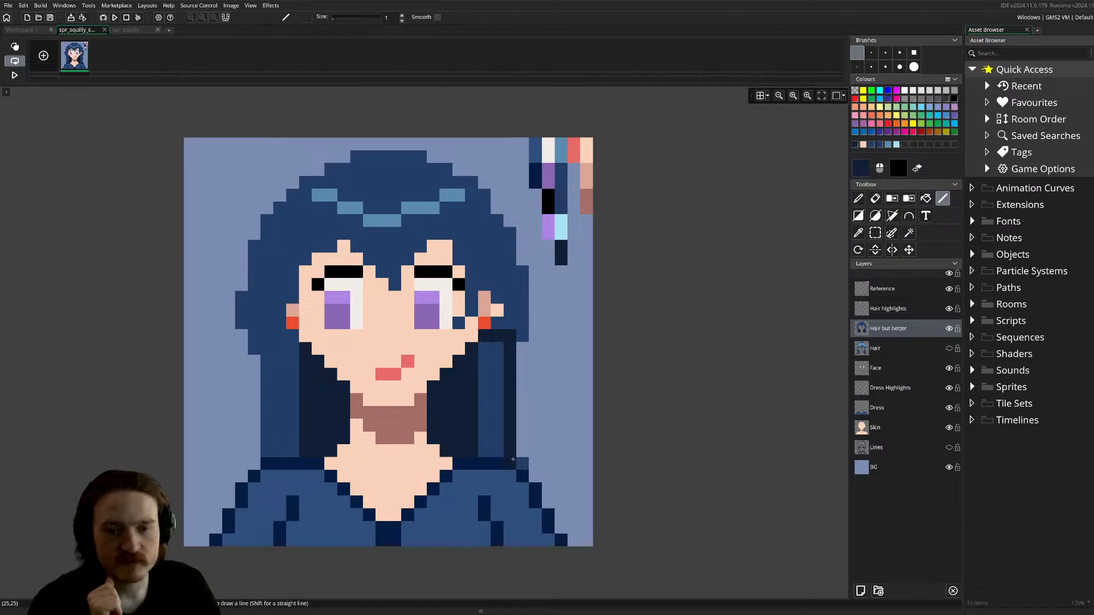
key("f")
left_click(497, 411)
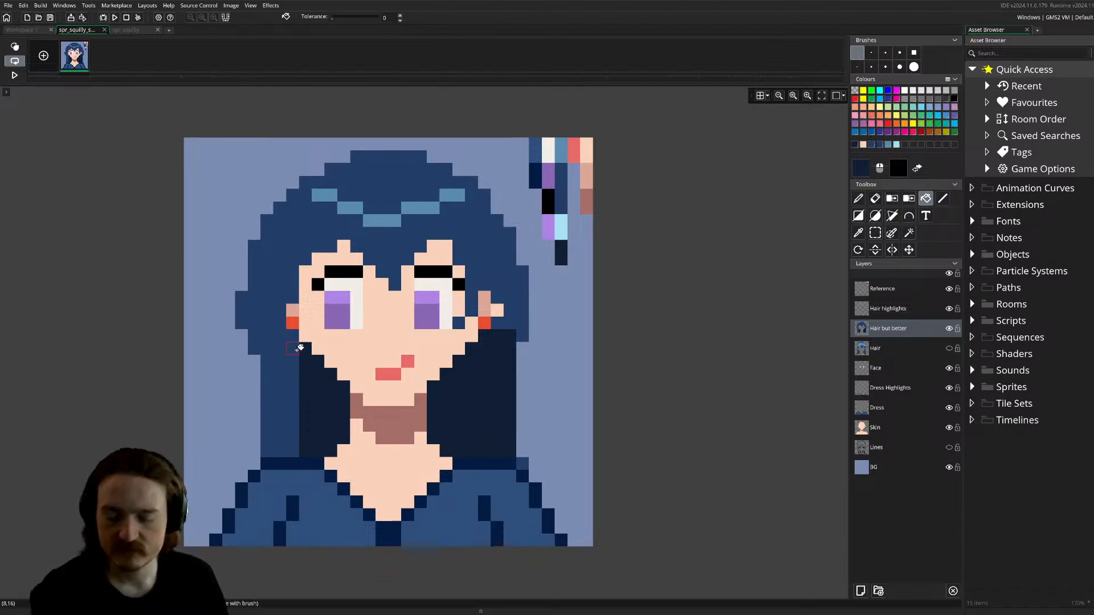
- Try extending the dark navy shading across the outer hair strand on the portrait's left side
key("l")
mouse_move(267, 336)
left_mouse_down()
mouse_move(291, 336)
mouse_move(268, 399)
mouse_move(267, 450)
mouse_move(294, 452)
mouse_move(285, 371)
mouse_move(295, 349)
left_mouse_up()
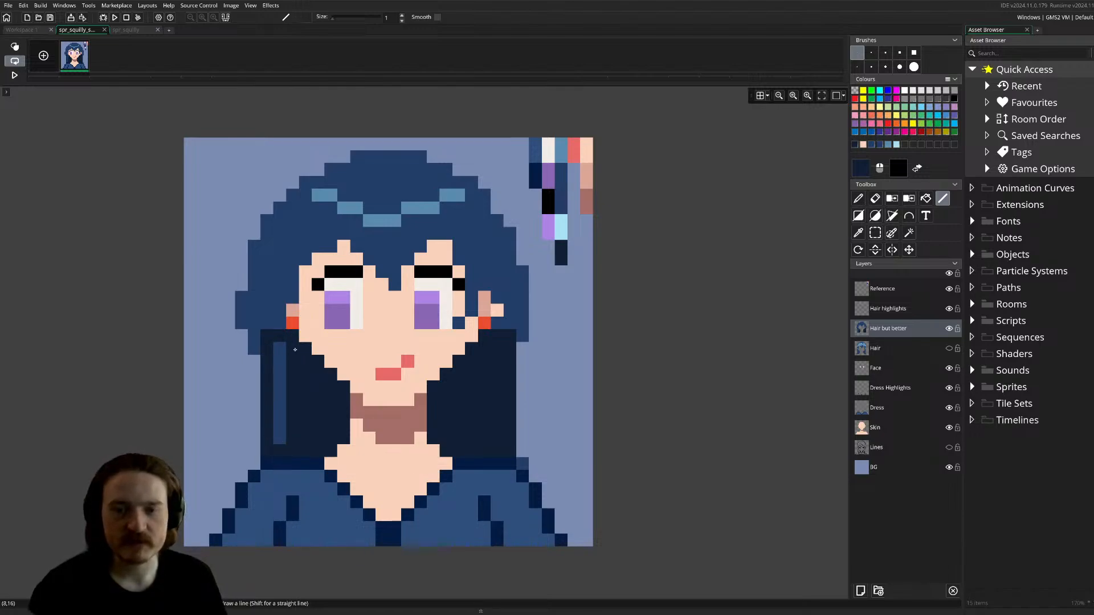
key("f")
left_click(278, 362)
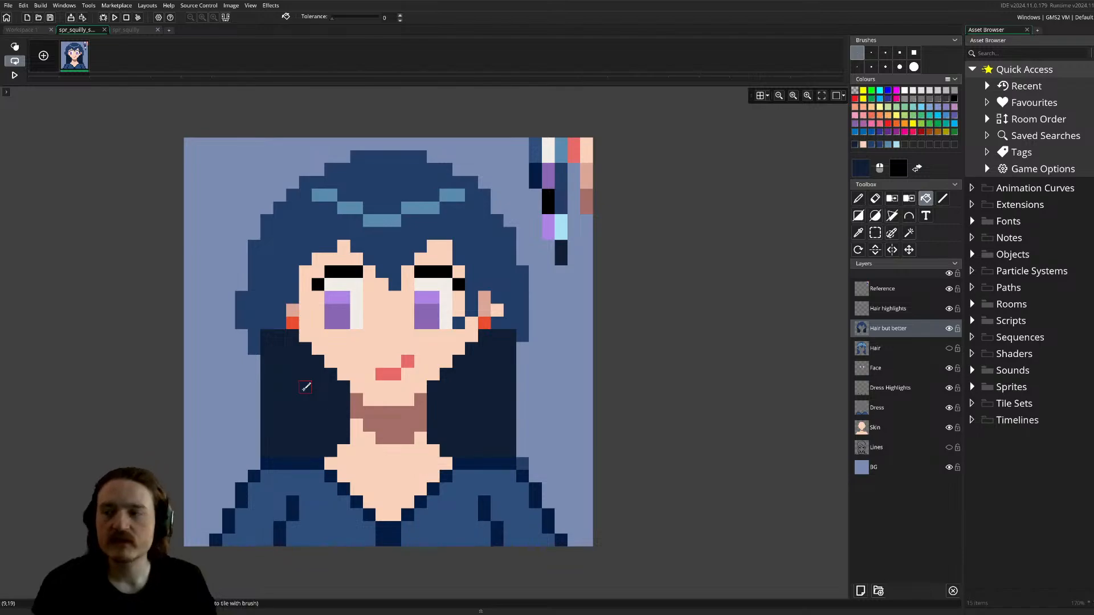
scroll(306, 387, "down", 1)
left_click(282, 376)
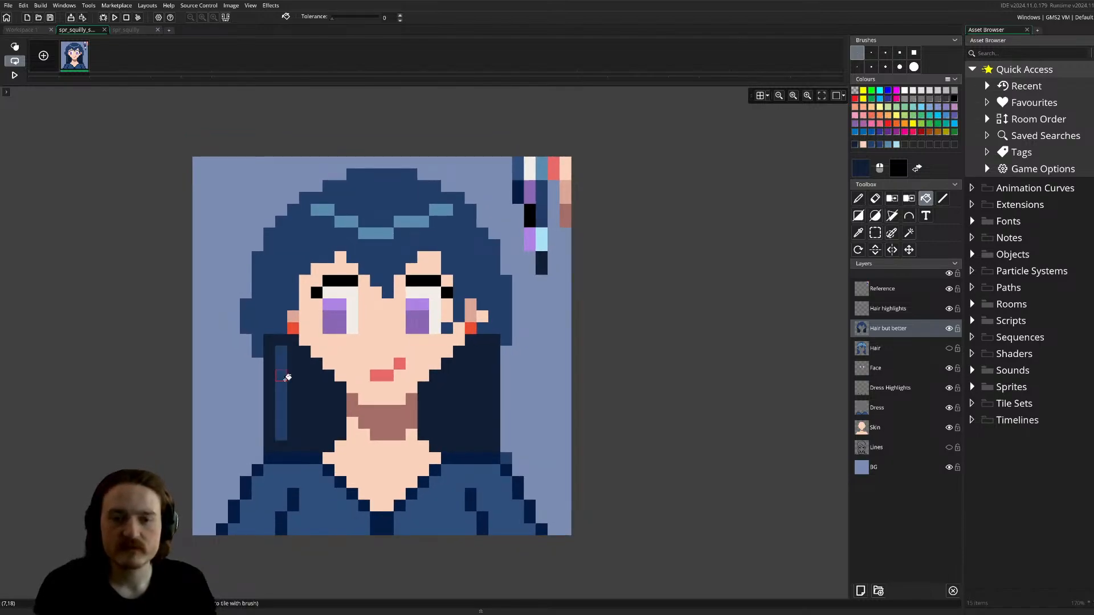
- Undo the dark shading of both outer hair strands, keeping the dark areas beside the neck
key("ctrl+z")
key("ctrl+z")
key("ctrl+z")
key("ctrl+z")
key("ctrl+z")
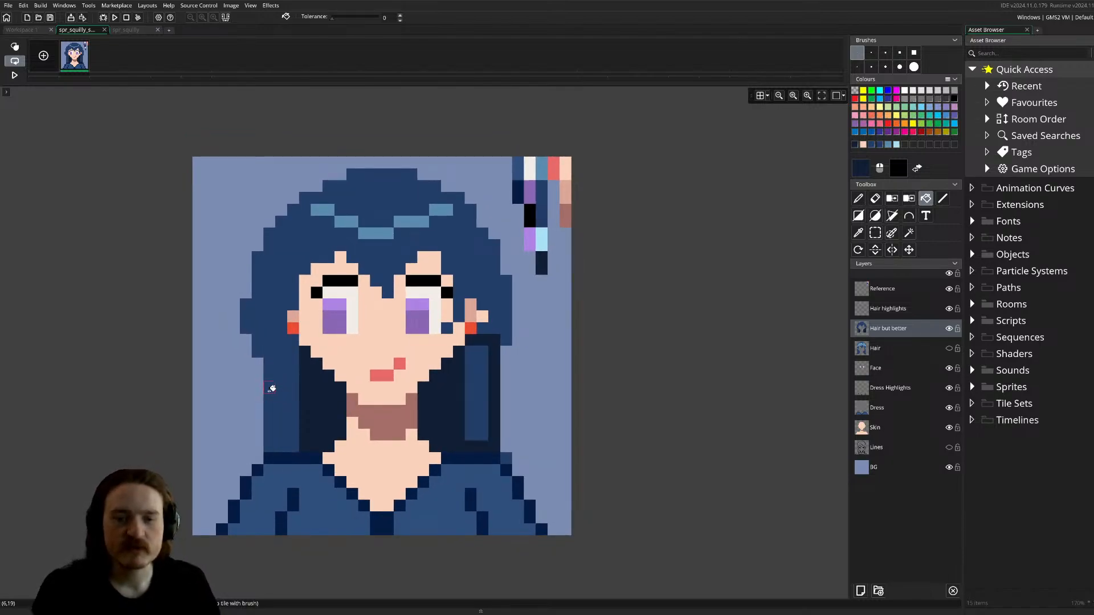
key("ctrl+z")
key("ctrl+z")
key("ctrl+z")
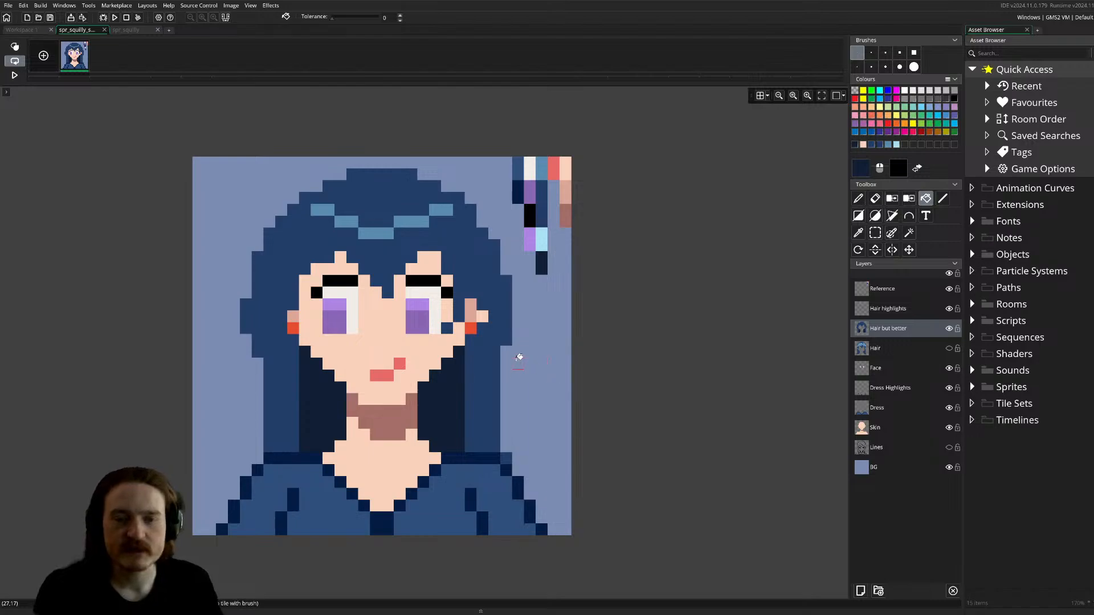
- Delete the outer two pixel columns of the long hair strands below ear level on both sides of the Hair but better layer
key("e")
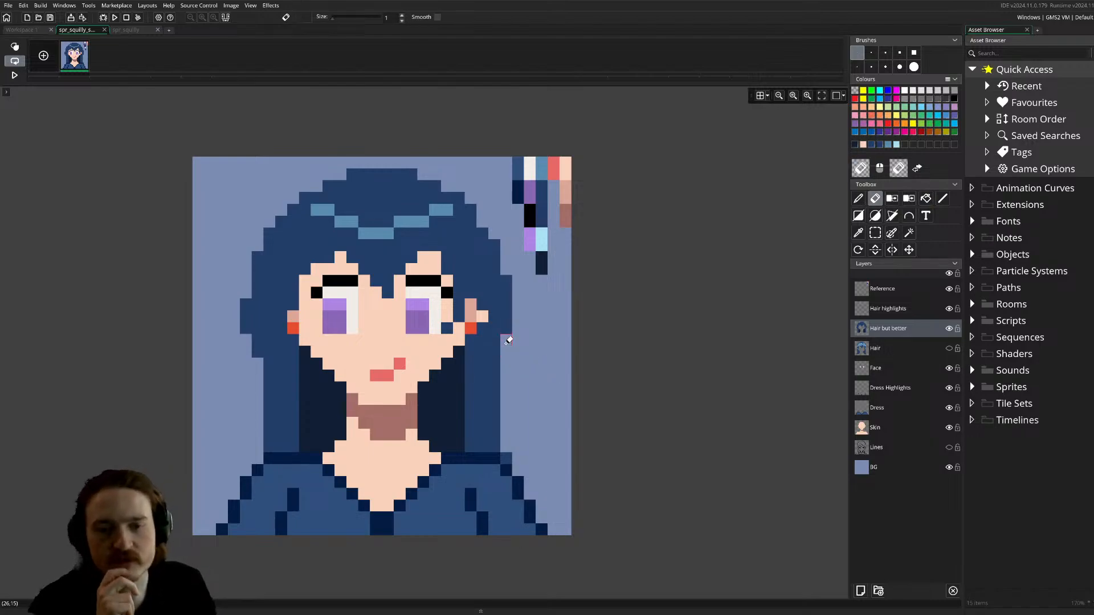
key("s")
left_click_drag(499, 346, 484, 445)
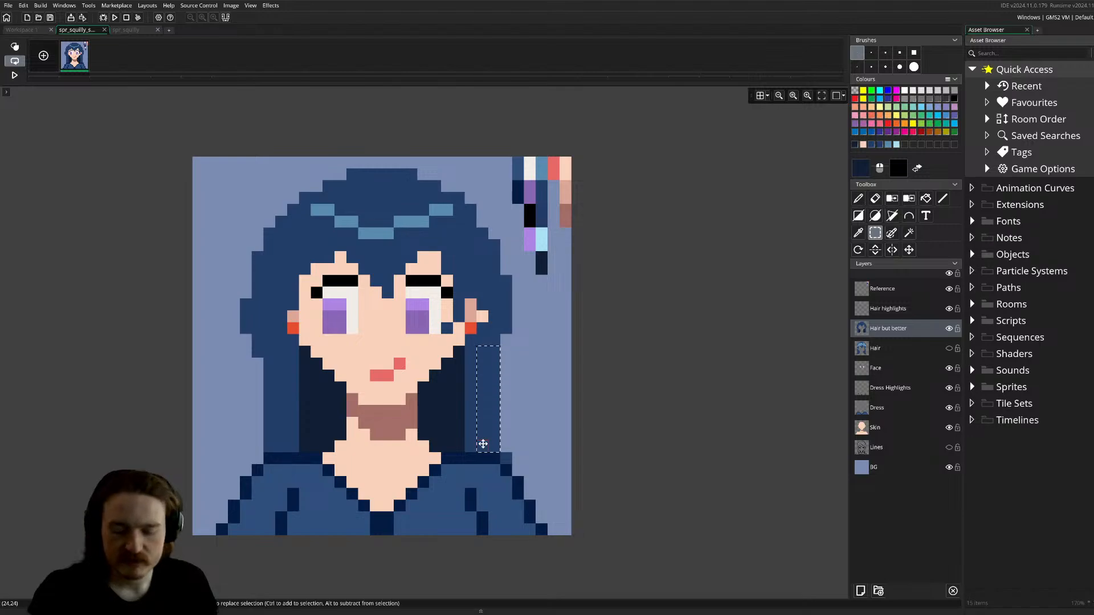
key("Delete")
left_click_drag(269, 352, 287, 452)
key("Delete")
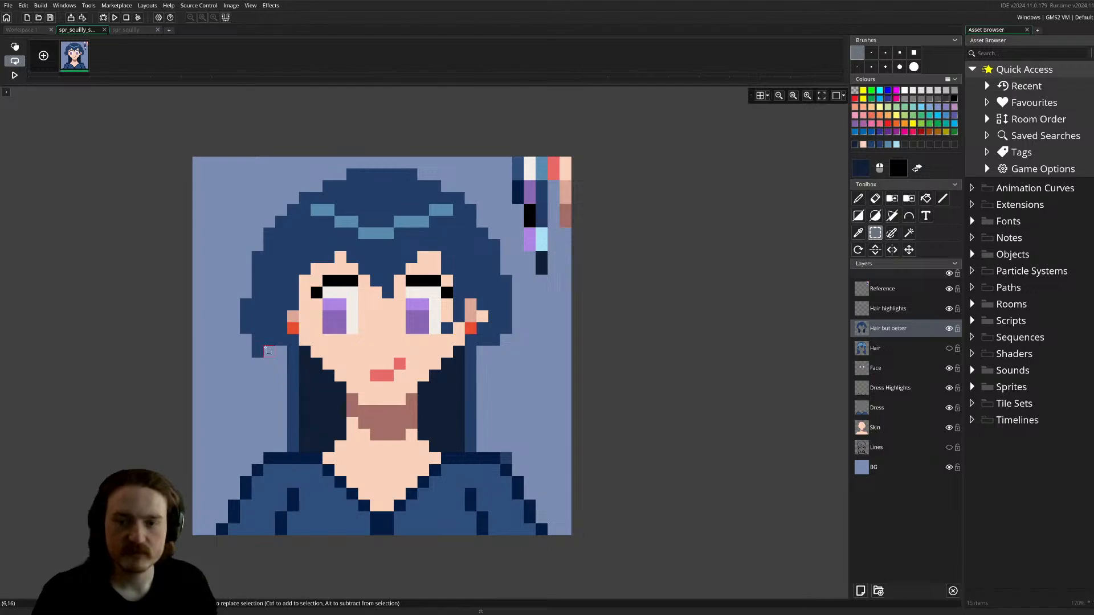
- Delete the leftover hair pixel below the outer hair lobe on the portrait's left side of the Hair but better layer
left_click_drag(258, 349, 266, 351)
key("Delete")
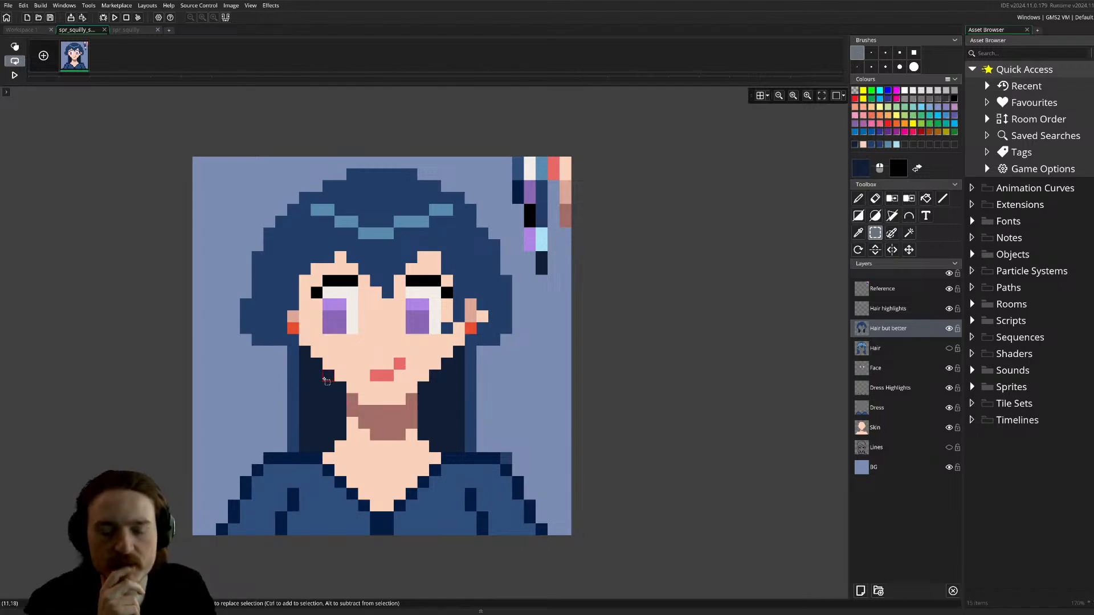
scroll(322, 380, "up", 3)
scroll(322, 383, "down", 2)
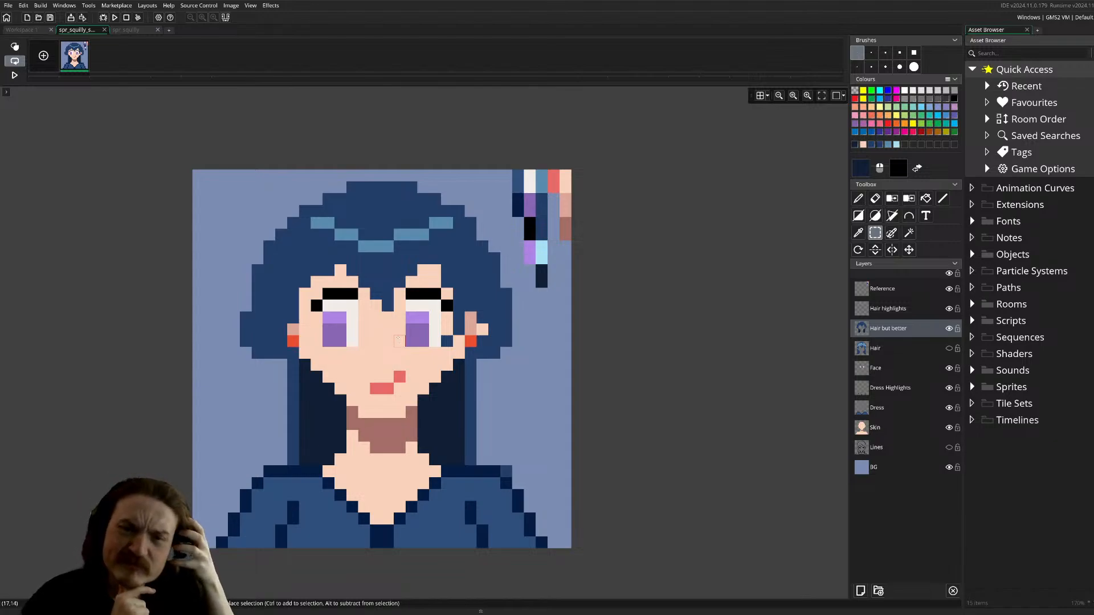
- Draw dark navy lines over the remaining lighter columns of long hair below both ears, using the navy sampled beside the neck
key("d")
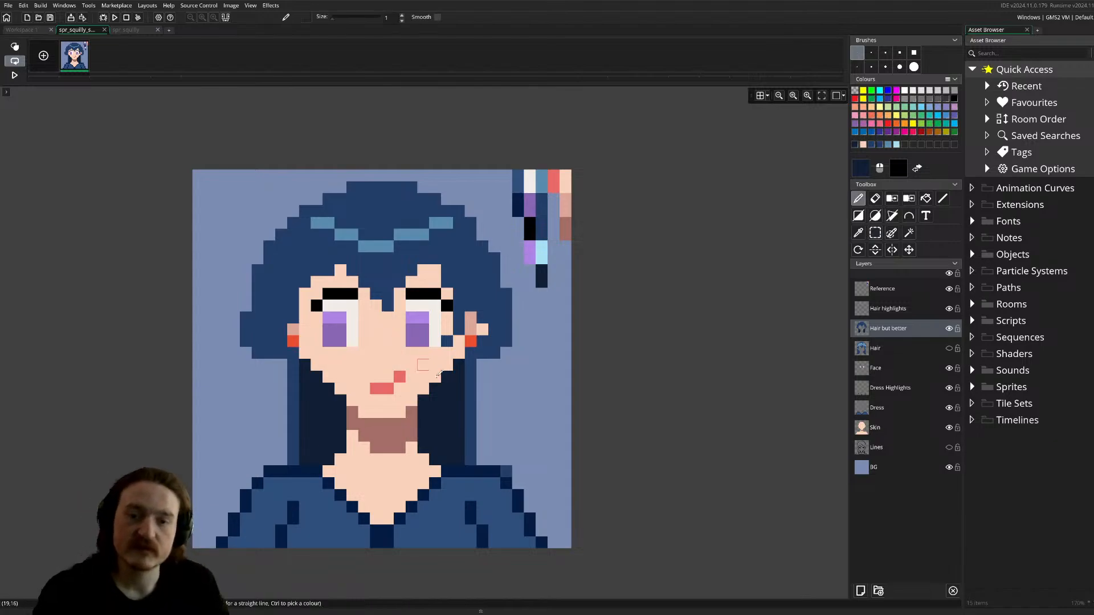
left_click(479, 413, "ctrl")
left_click(462, 419, "ctrl")
key("l")
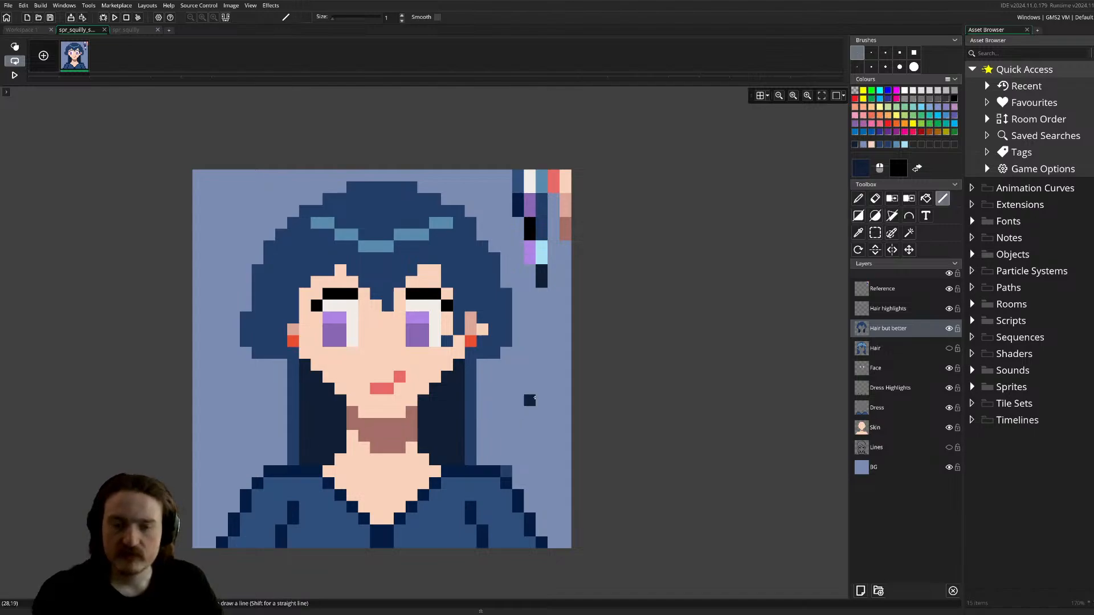
left_click_drag(470, 352, 466, 457)
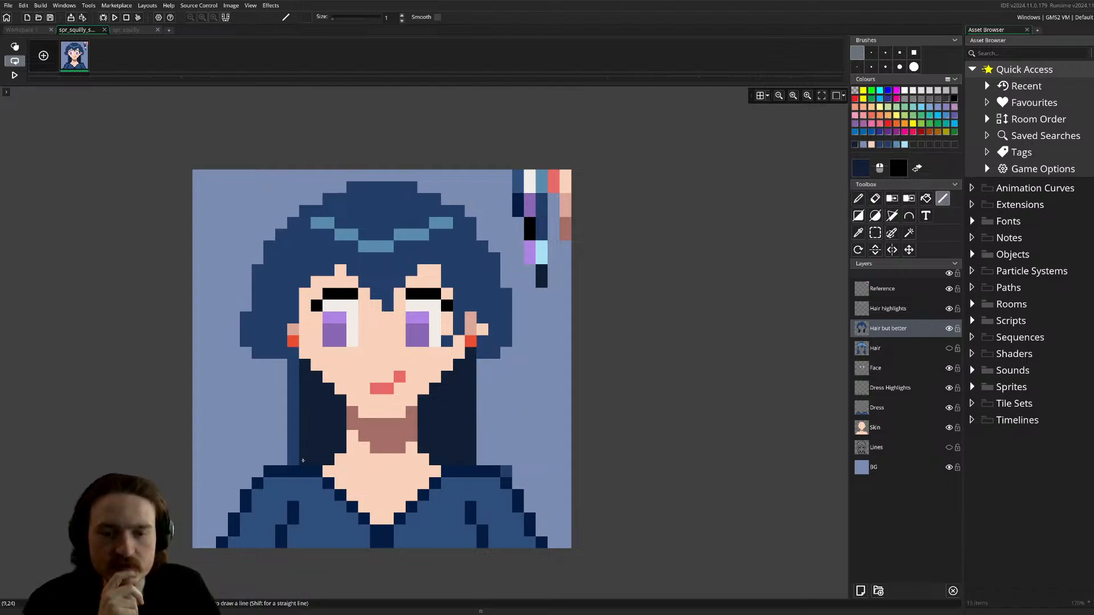
left_click_drag(303, 460, 290, 354)
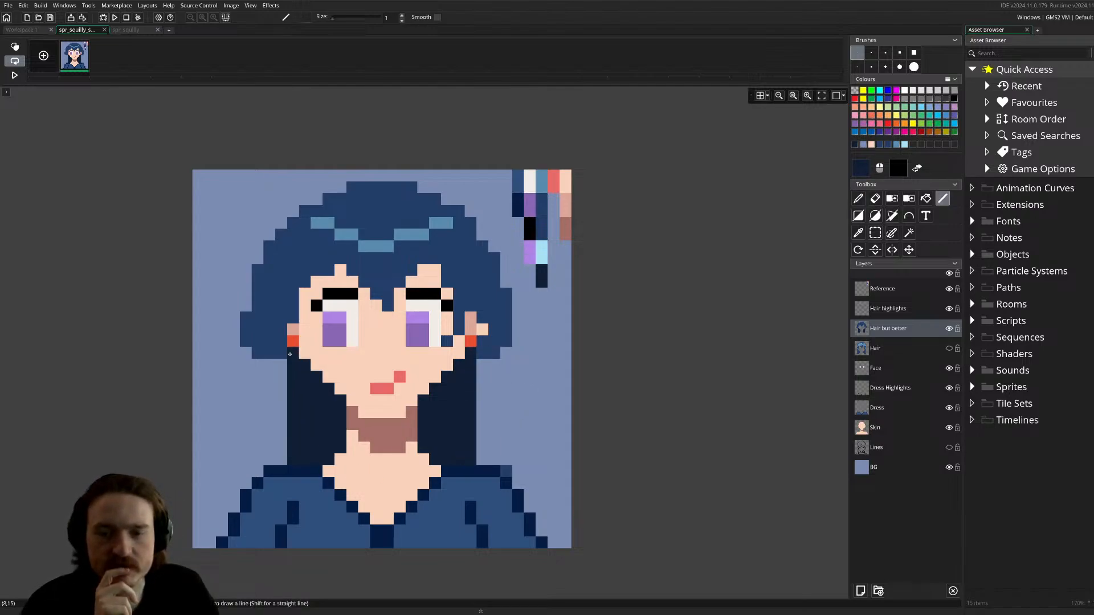
left_click(285, 362)
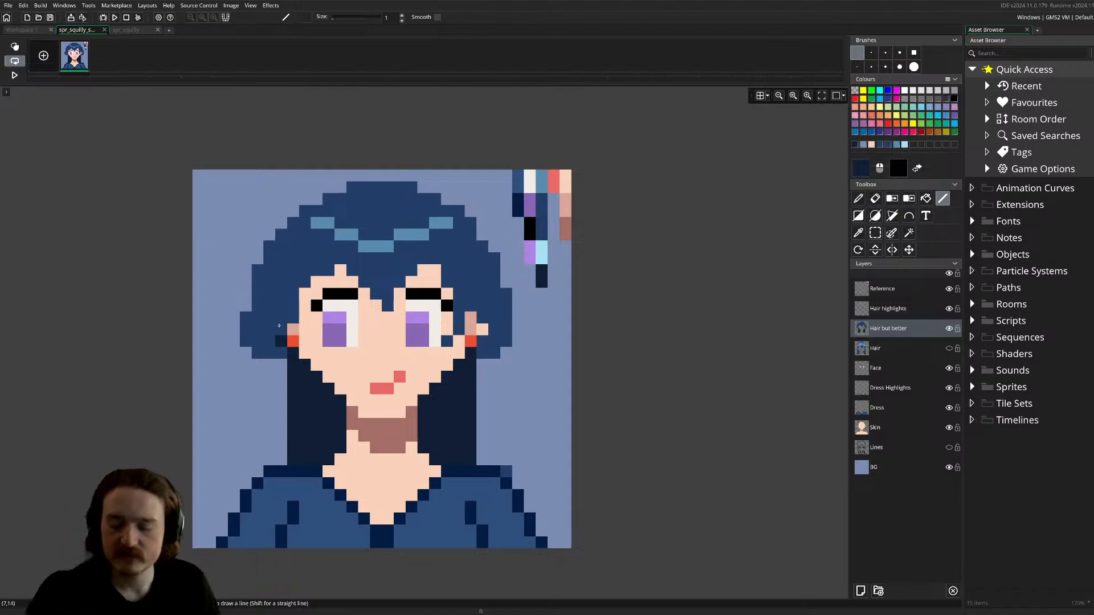
- Erase the hair lobes around both ears so the ears are uncovered and the sides end above them
key("e")
left_click(280, 305)
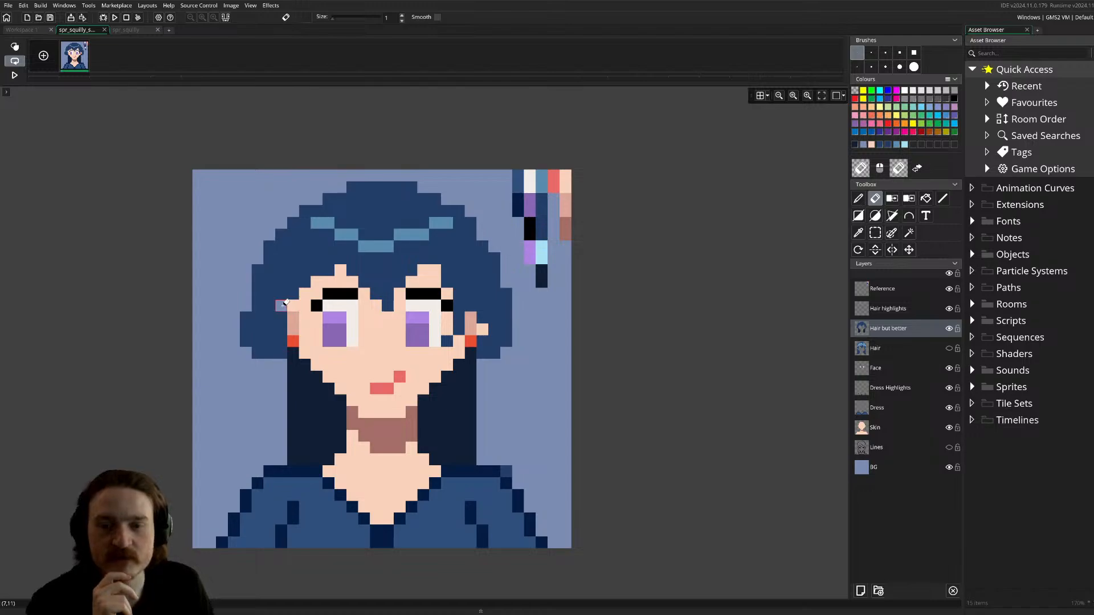
mouse_move(278, 321)
left_mouse_down()
mouse_move(269, 336)
mouse_move(281, 341)
left_mouse_up()
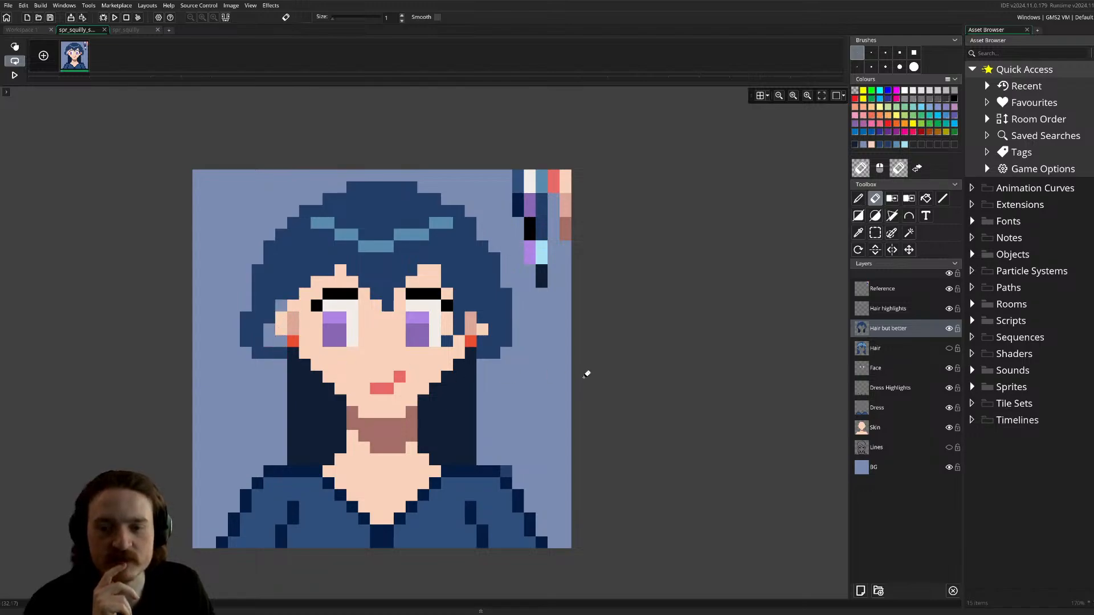
left_click_drag(496, 340, 485, 315)
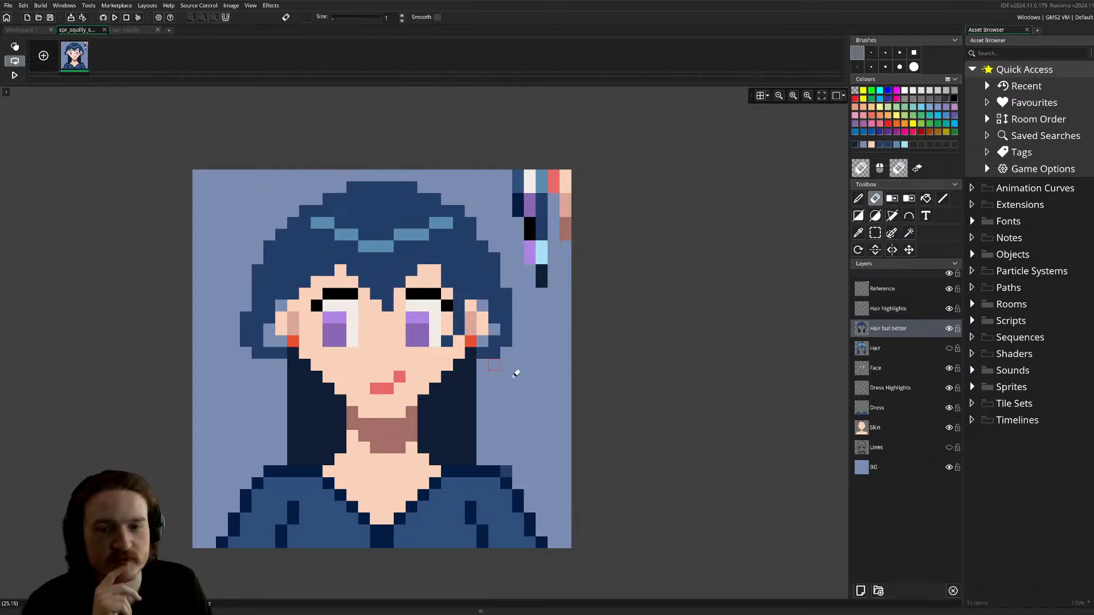
mouse_move(483, 353)
left_mouse_down()
mouse_move(499, 337)
mouse_move(496, 298)
left_mouse_up()
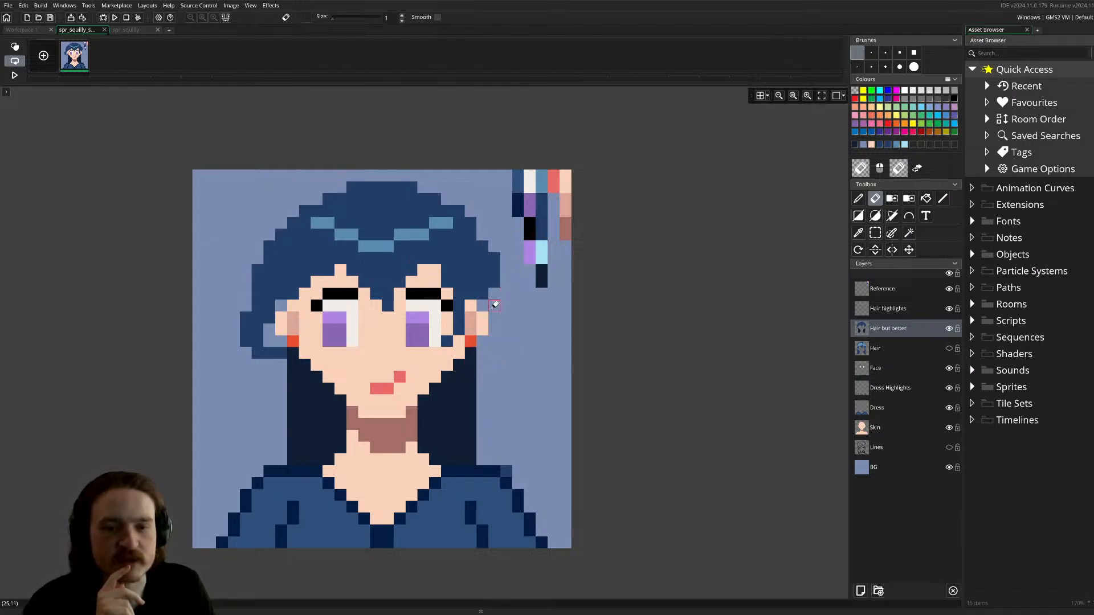
mouse_move(281, 347)
left_mouse_down()
mouse_move(252, 339)
mouse_move(250, 313)
mouse_move(260, 313)
left_mouse_up()
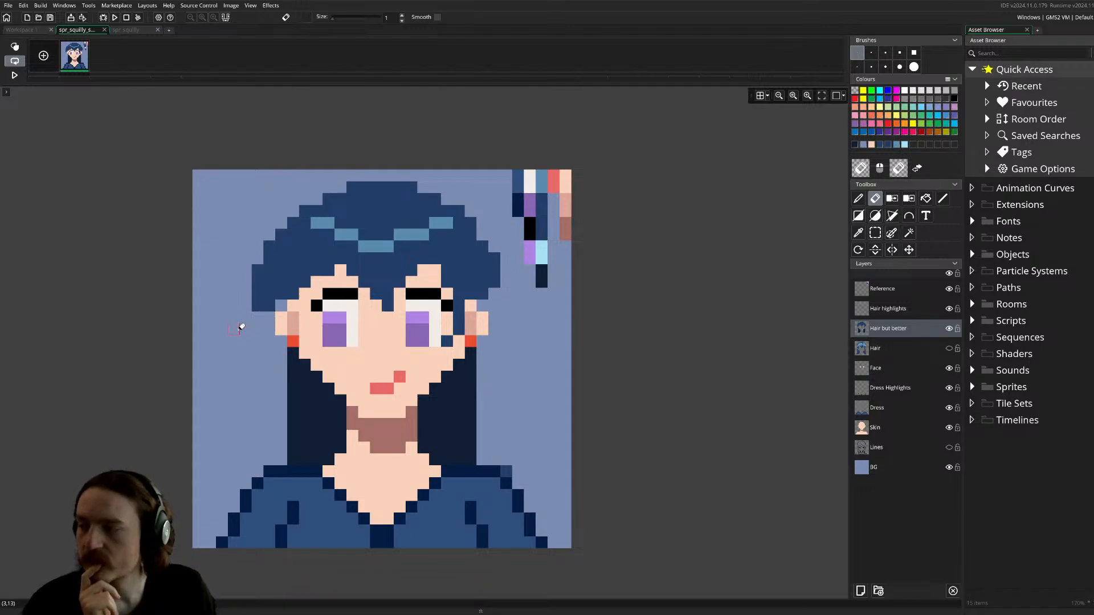
- Fill the gaps in the hair directly above both ears using the medium blue sampled from the hair
key("d")
left_click(271, 301, "ctrl")
left_click(281, 306)
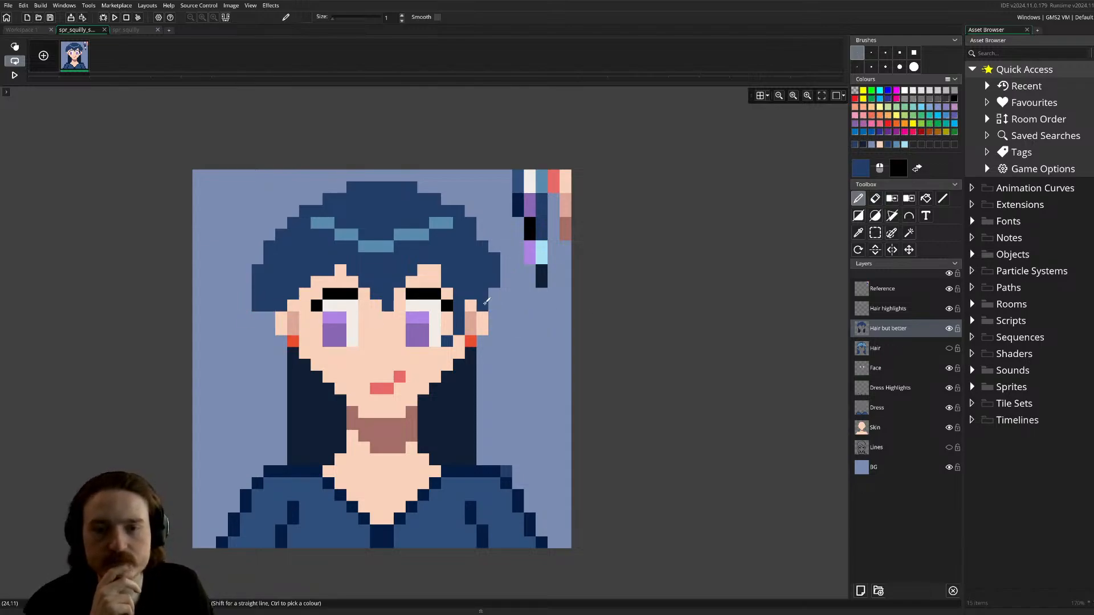
left_click(378, 444)
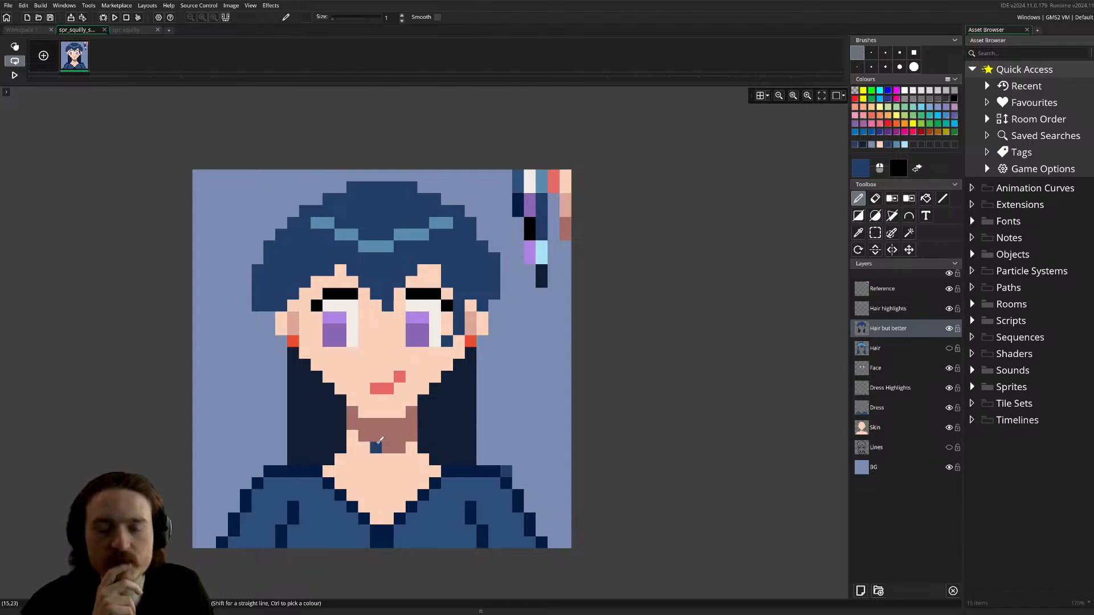
key("ctrl+z")
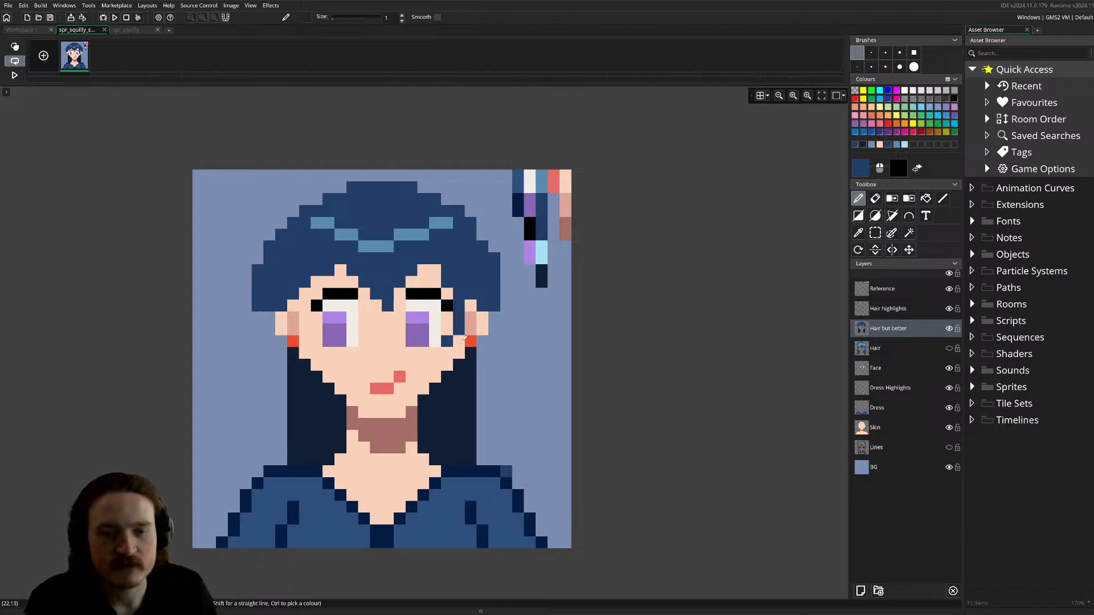
left_click_drag(459, 318, 458, 330)
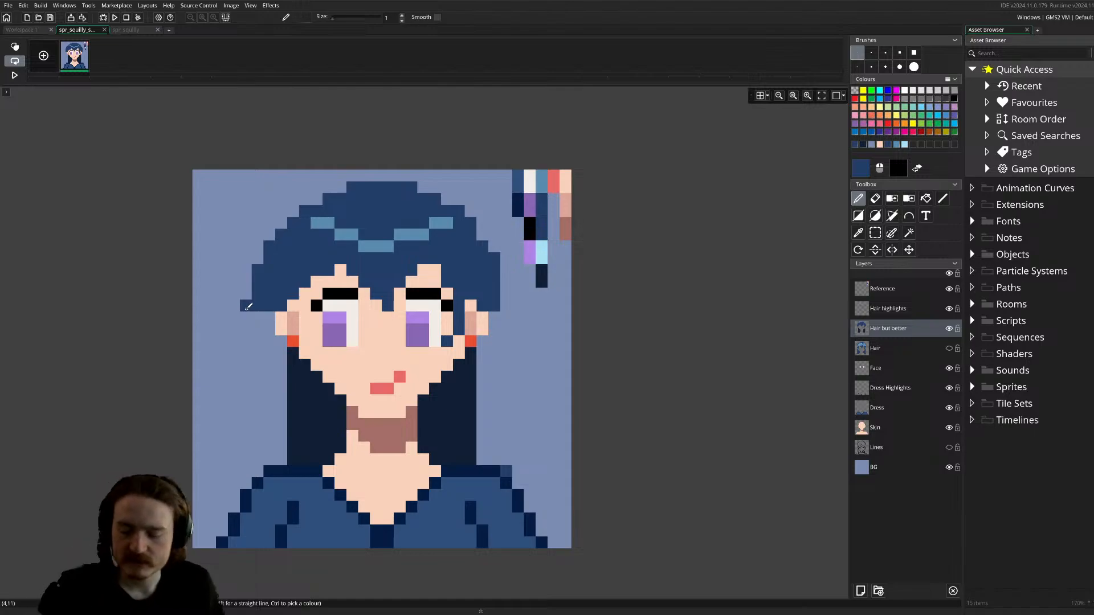
- Erase the outermost hair column on the portrait's left side and trim the lowest row of hair above both ears
key("e")
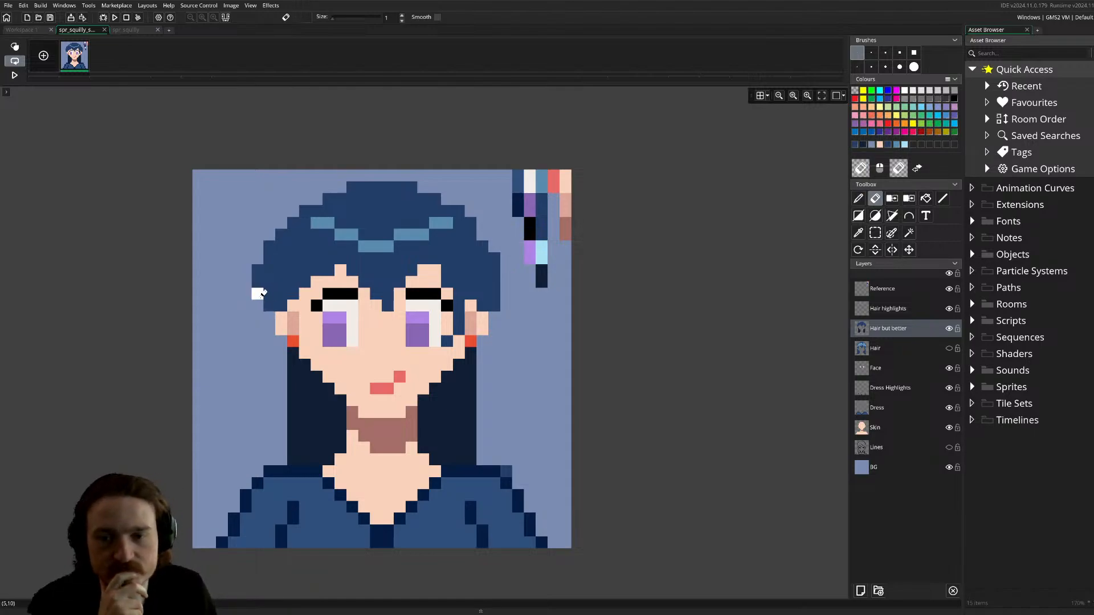
left_click_drag(256, 288, 256, 268)
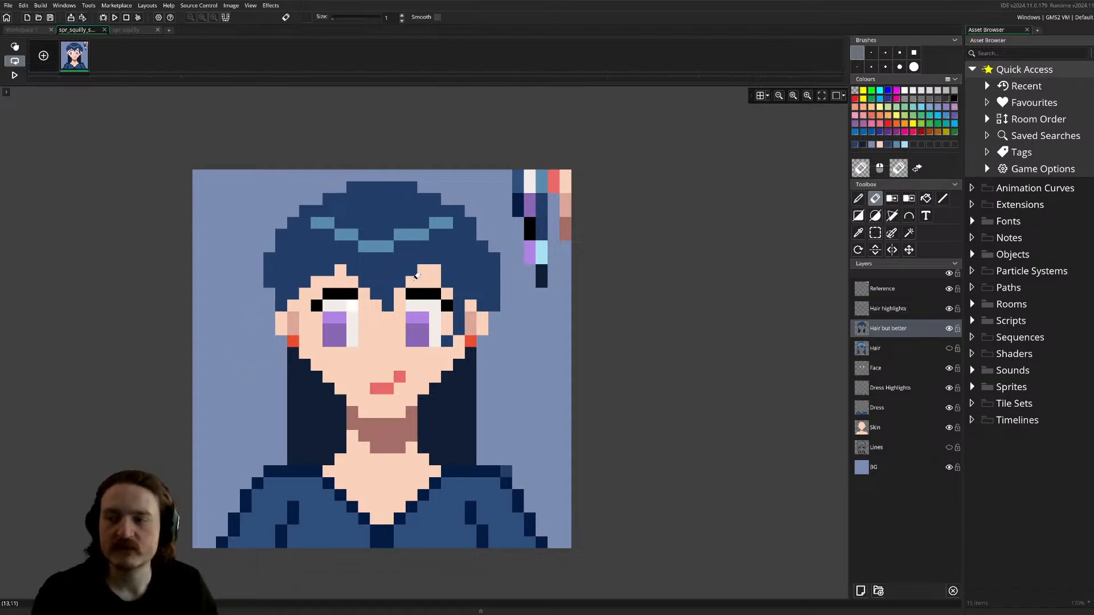
left_click(494, 306)
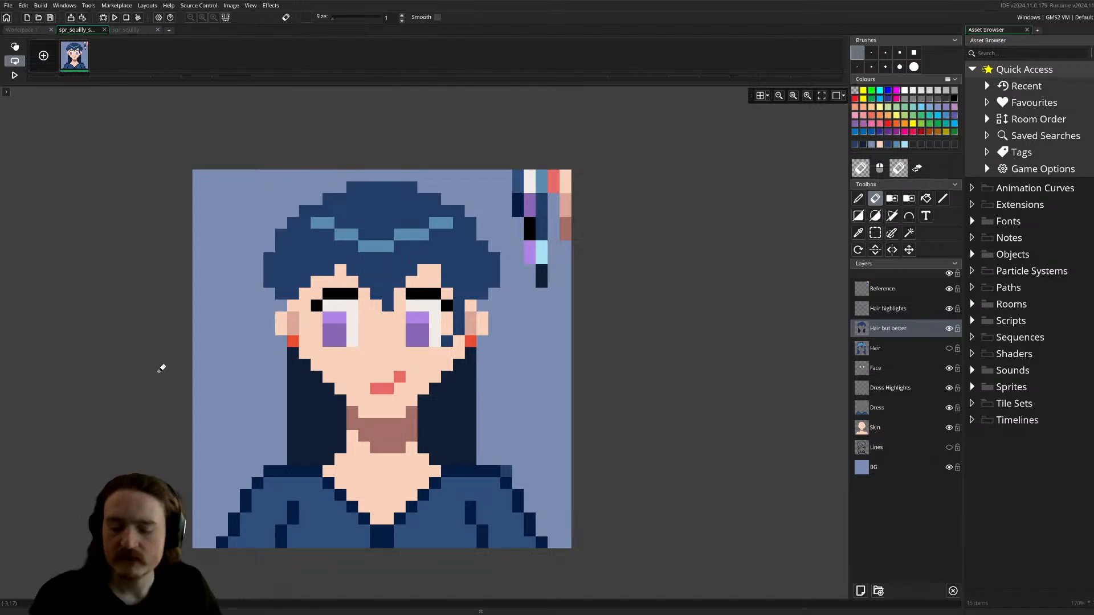
- Step back and forward through the edit history to compare the earlier side hair with the trimmed version, ending on the trimmed one
key("ctrl+z")
key("ctrl+z")
key("ctrl+z")
key("ctrl+z")
key("ctrl+z")
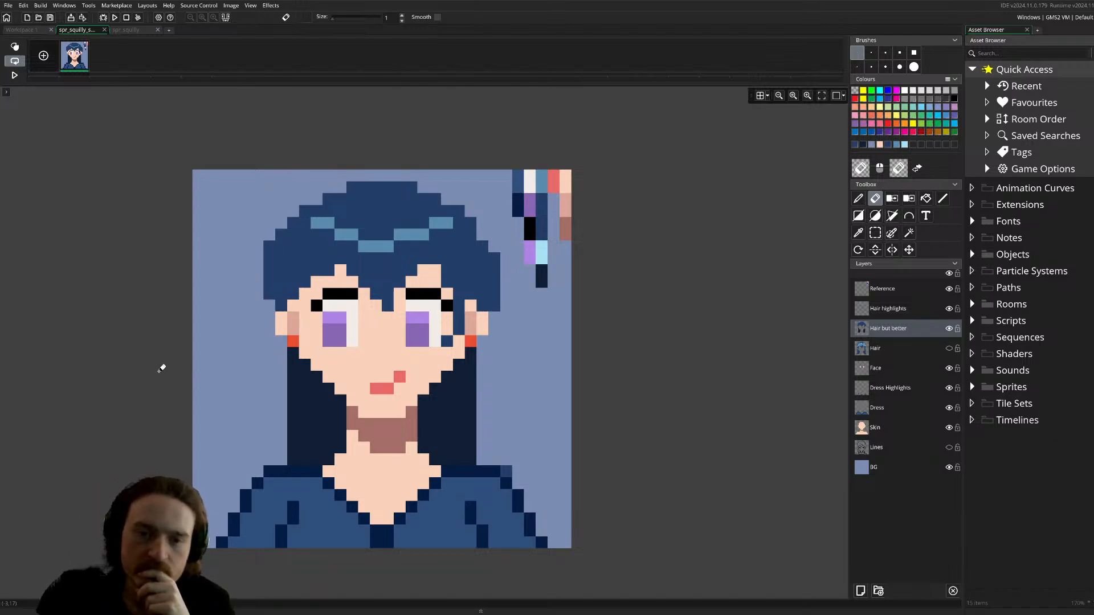
key("ctrl+z")
key("ctrl+z")
key("ctrl+z")
key("ctrl+z")
key("ctrl+z")
key("ctrl+z")
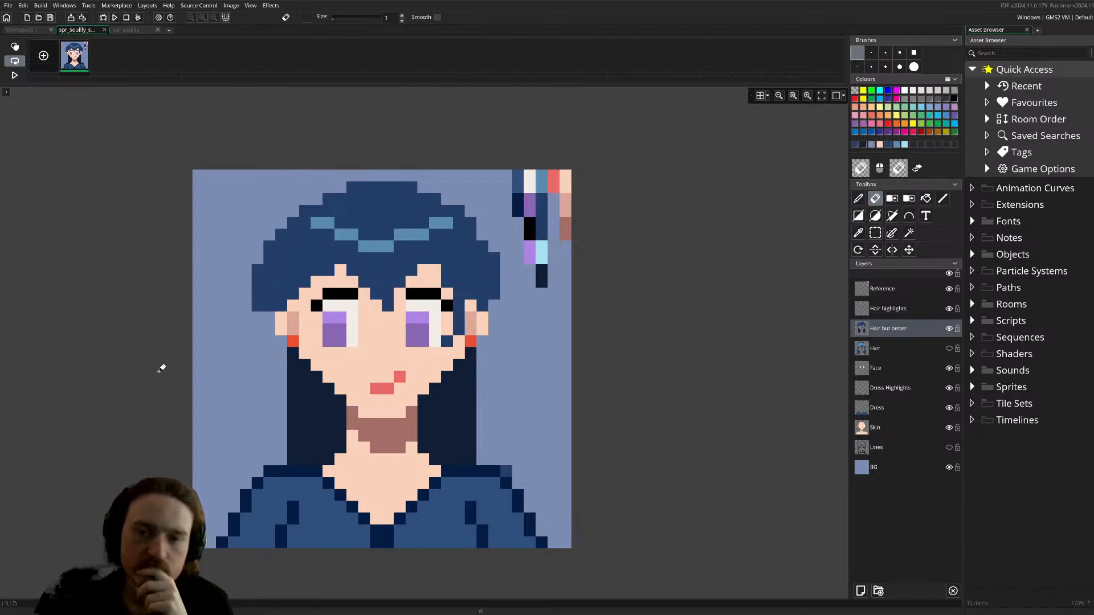
key("ctrl+z")
key("ctrl+z")
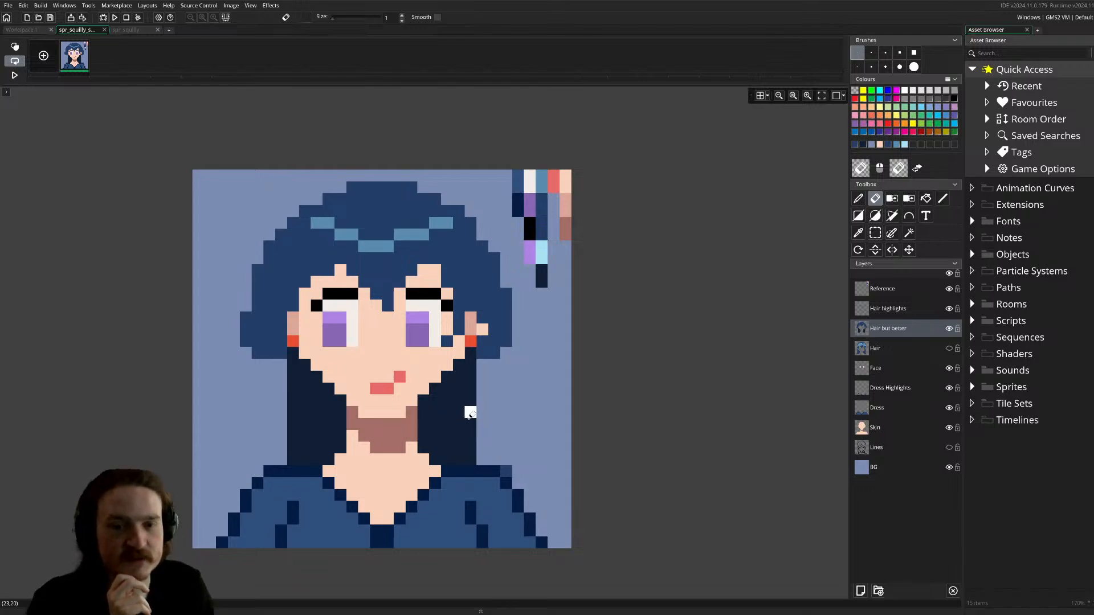
key("ctrl+z")
key("ctrl+z")
key("ctrl+z")
key("ctrl+z")
key("ctrl+z")
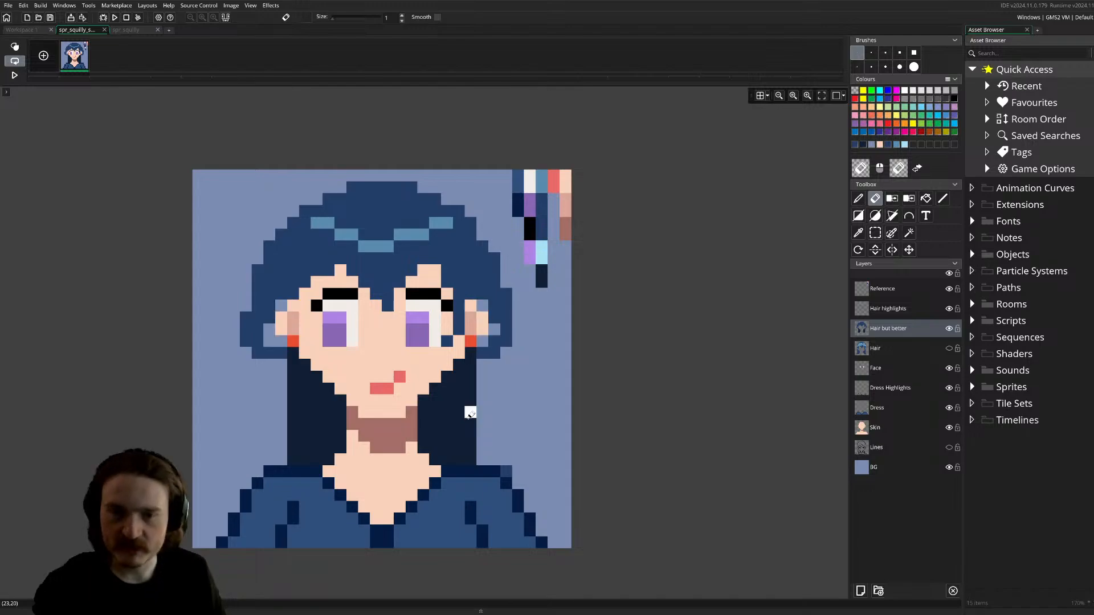
key("ctrl+y")
key("ctrl+y")
key("ctrl+y")
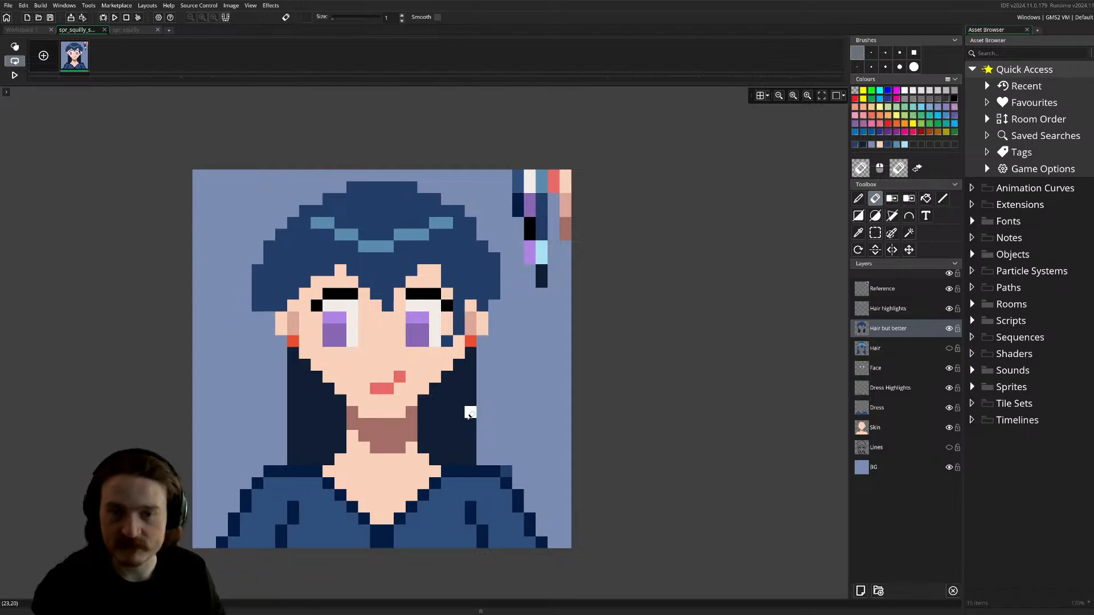
key("ctrl+z")
key("ctrl+z")
key("ctrl+z")
key("ctrl+z")
key("ctrl+z")
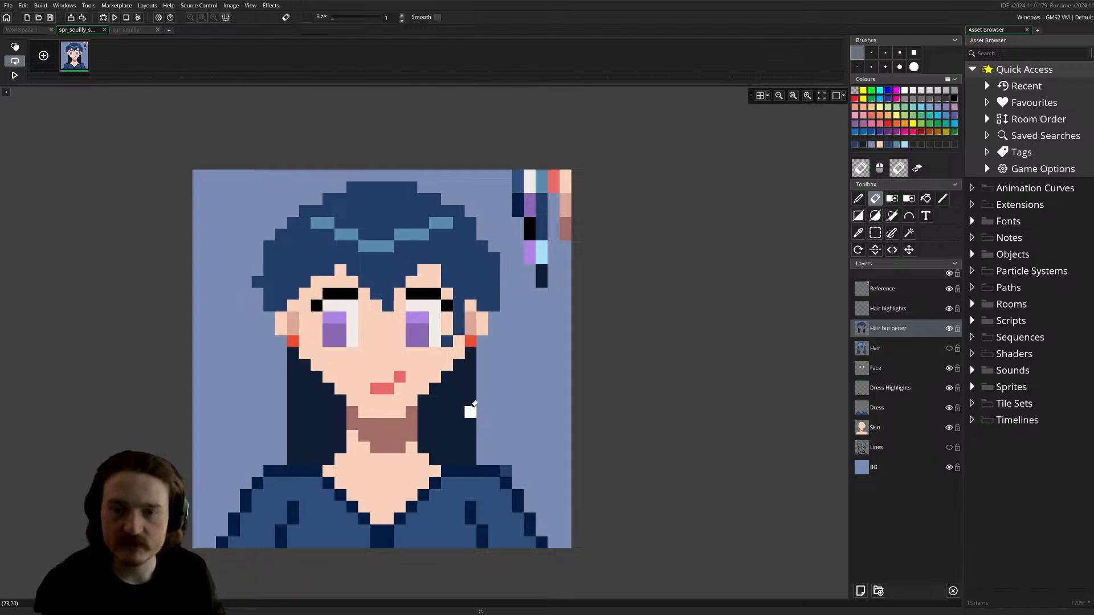
key("ctrl+z")
key("ctrl+z")
key("ctrl+z")
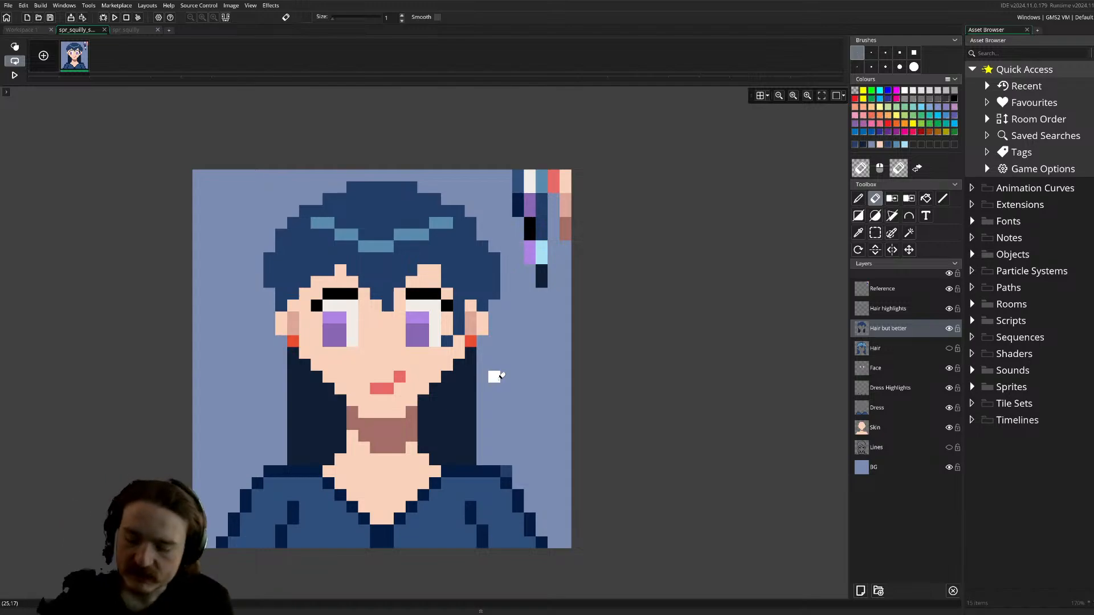
key("ctrl+y")
key("ctrl+y")
key("ctrl+y")
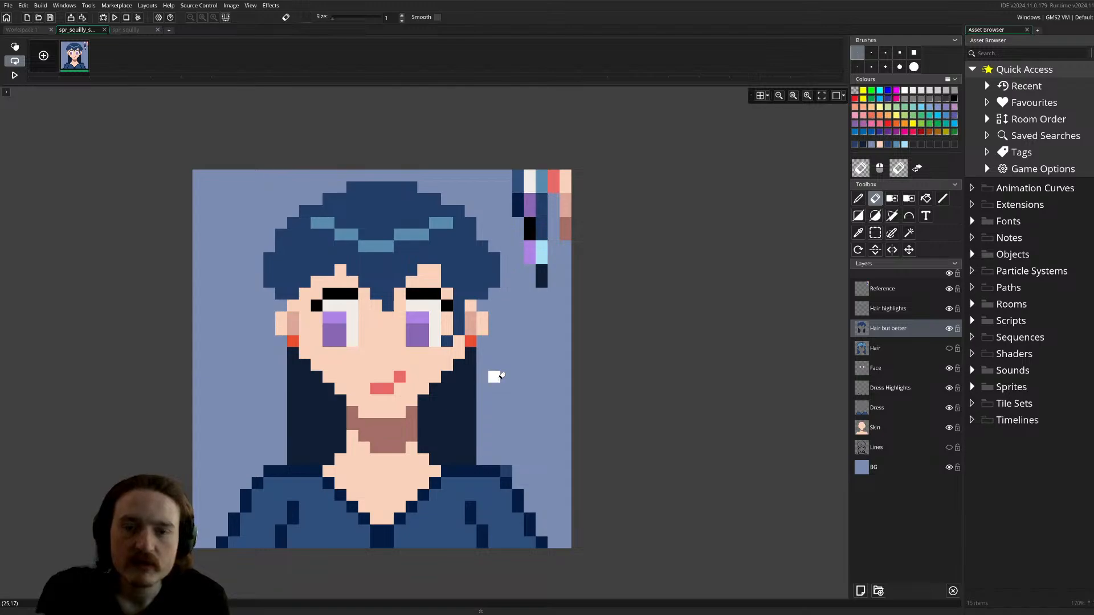
- Erase the thin lock beside the portrait's right eye and the fringe's pointed centre, cutting the hairline higher over the forehead
key("p")
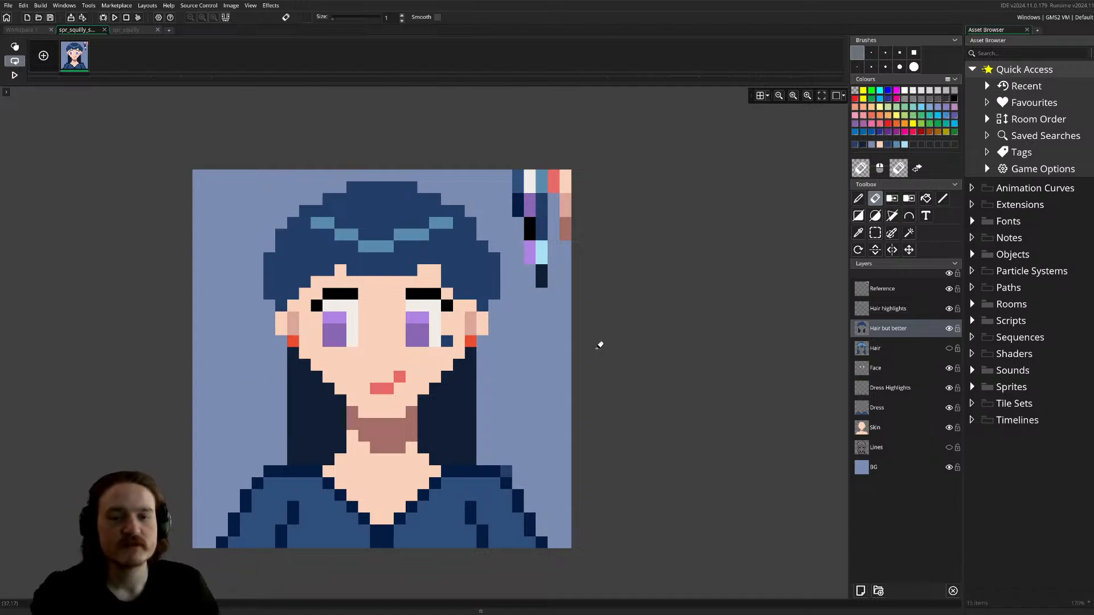
mouse_move(409, 268)
left_mouse_down()
mouse_move(353, 270)
mouse_move(393, 263)
left_mouse_up()
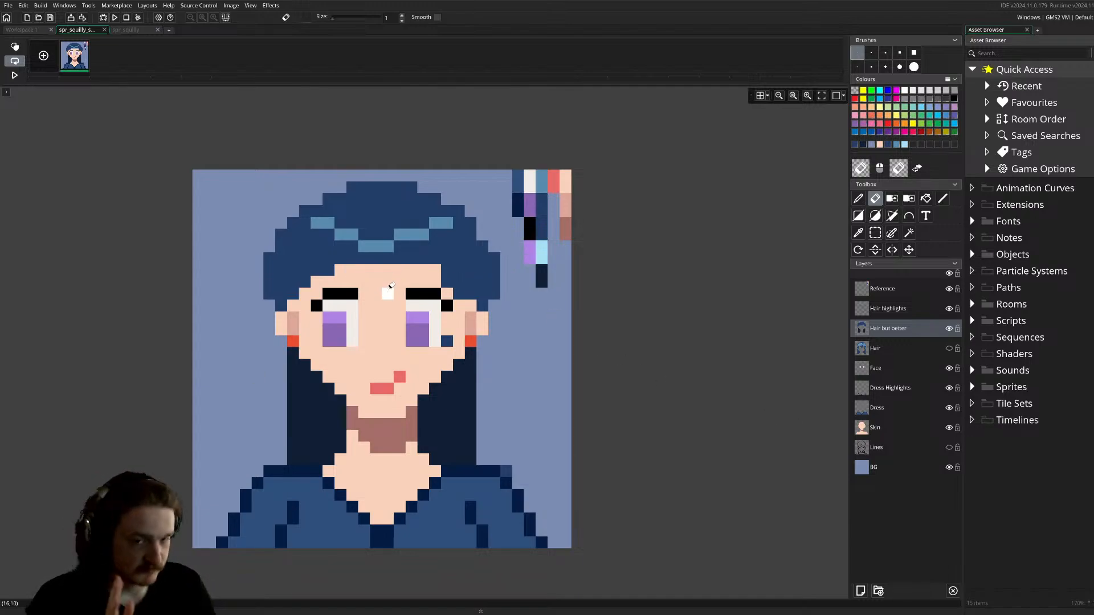
mouse_move(378, 269)
left_mouse_down()
mouse_move(378, 255)
mouse_move(400, 258)
left_mouse_up()
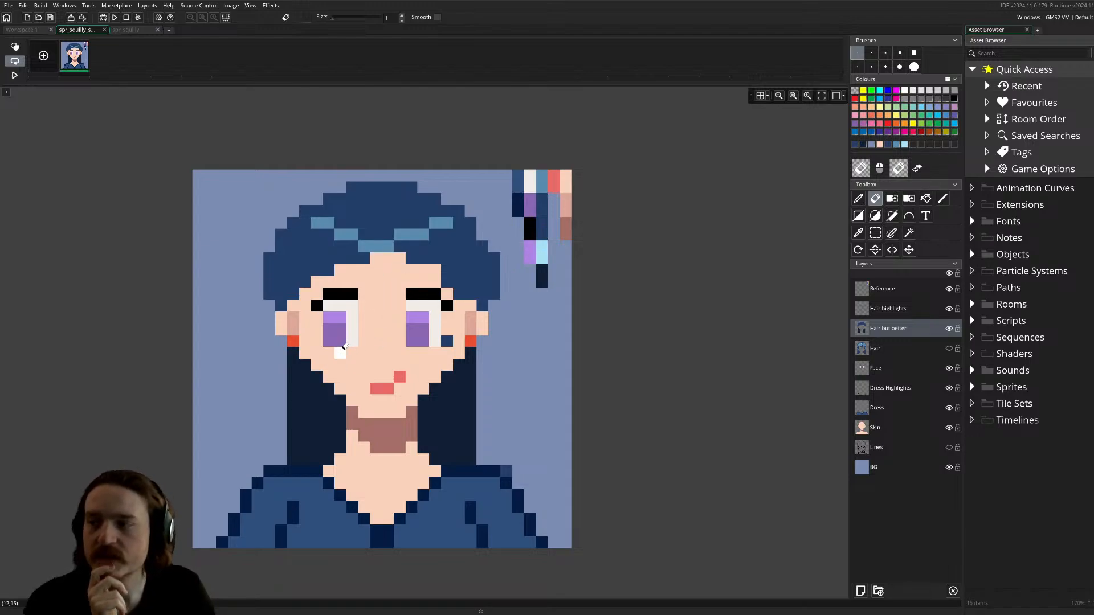
- Undo the last fringe erasures and paint a shallow blue dip along the centre of the fringe
key("ctrl+z")
key("ctrl+z")
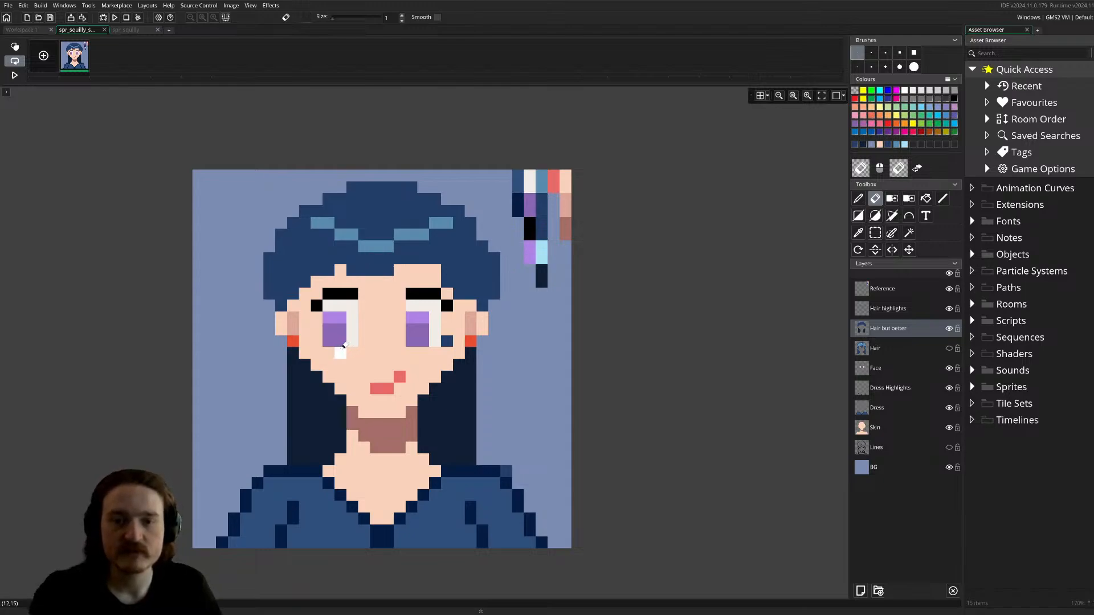
key("ctrl+z")
key("d")
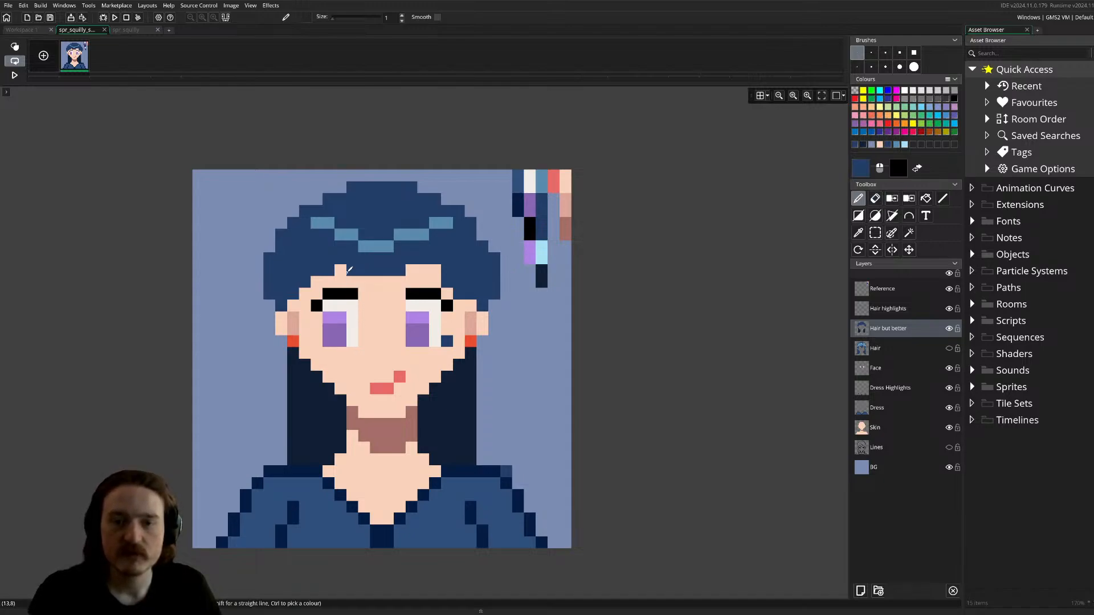
left_click(412, 270)
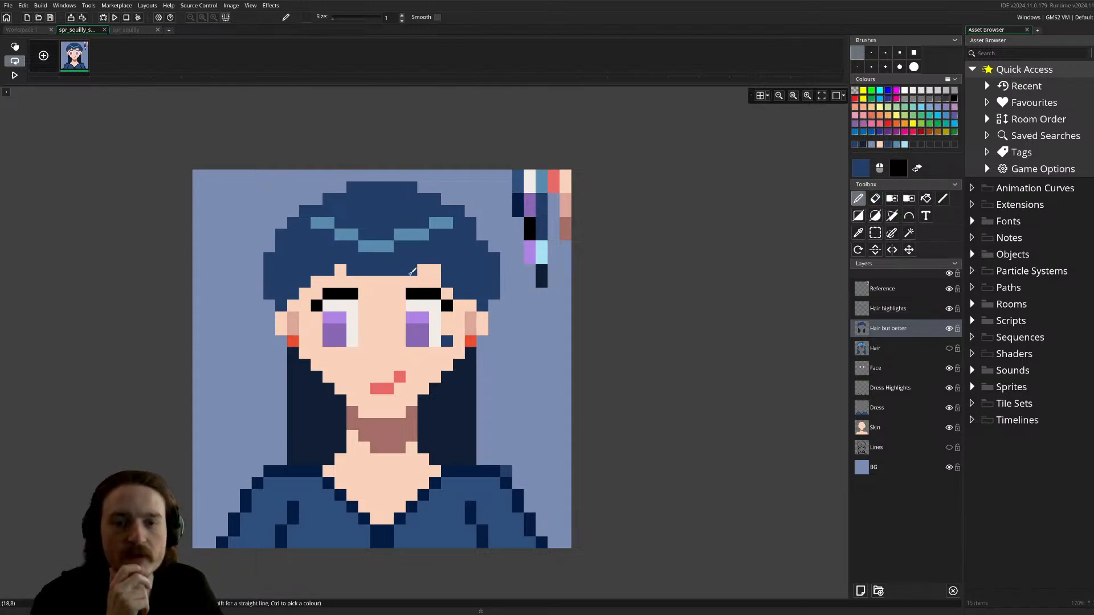
left_click(387, 282)
left_click(376, 281)
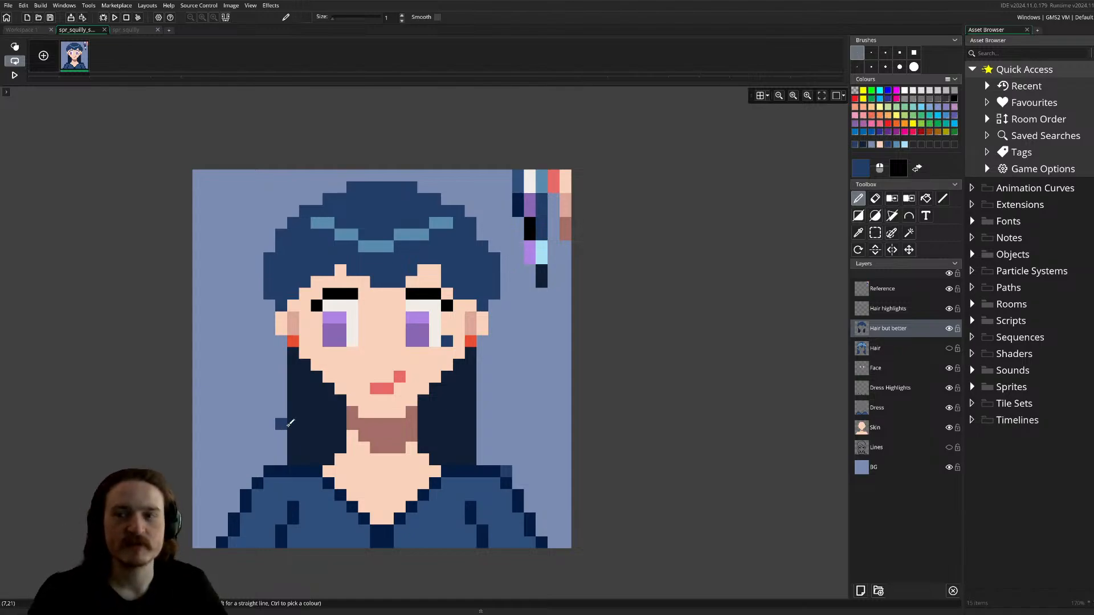
key("e")
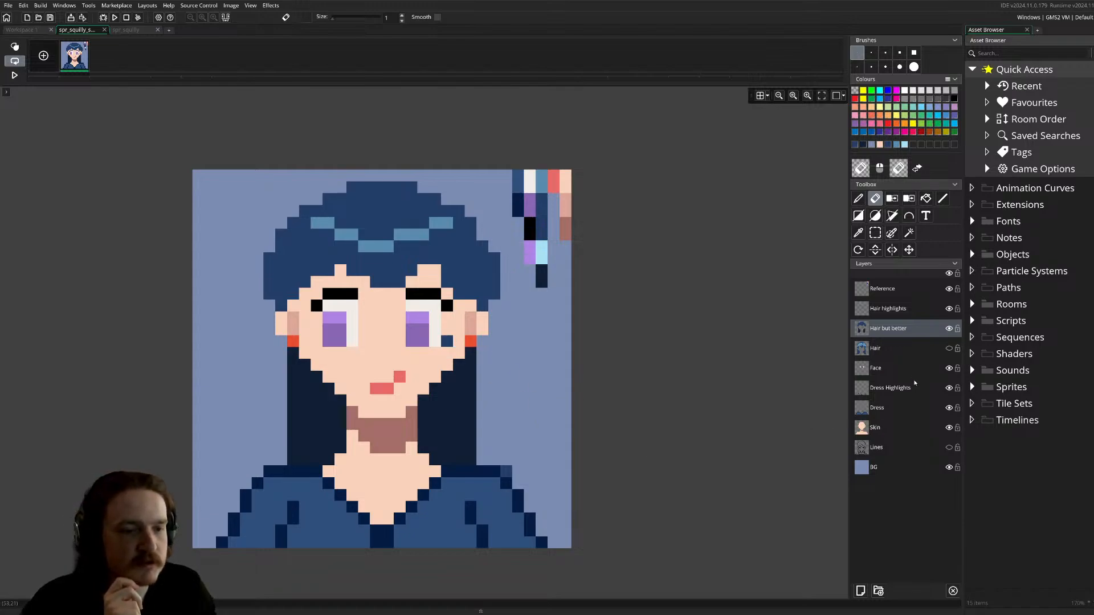
- Toggle the Face, Skin, Dress, Dress Highlights, Reference and Hair highlights layers to trace the stray blue pixel beside the right eye
left_click(949, 369)
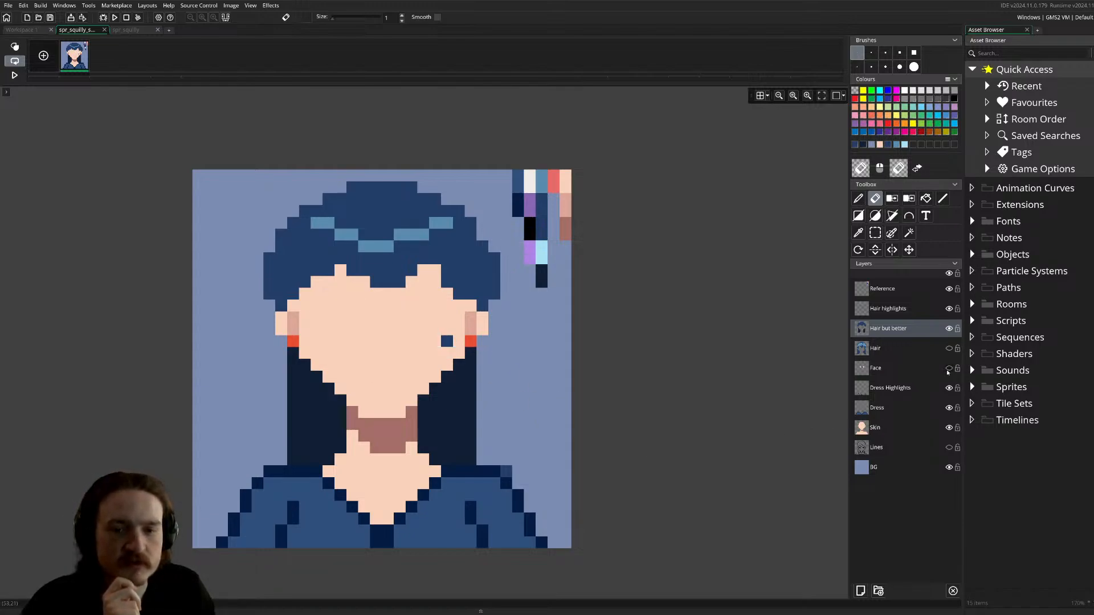
left_click(949, 368)
left_click(949, 428)
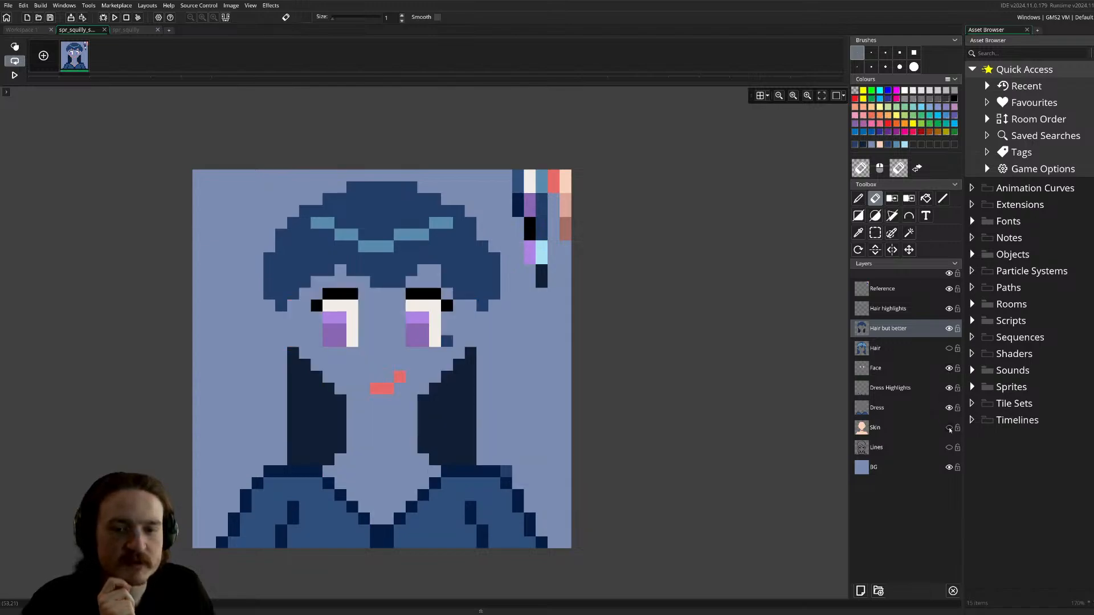
left_click(949, 427)
left_click(949, 408)
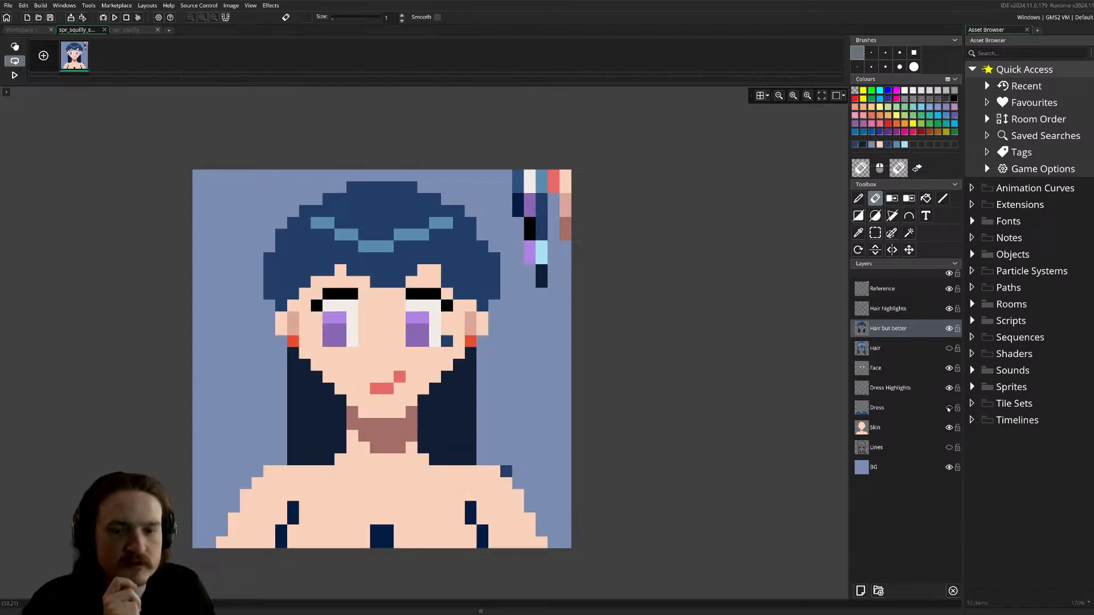
left_click(949, 407)
left_click(949, 388)
left_click(949, 388)
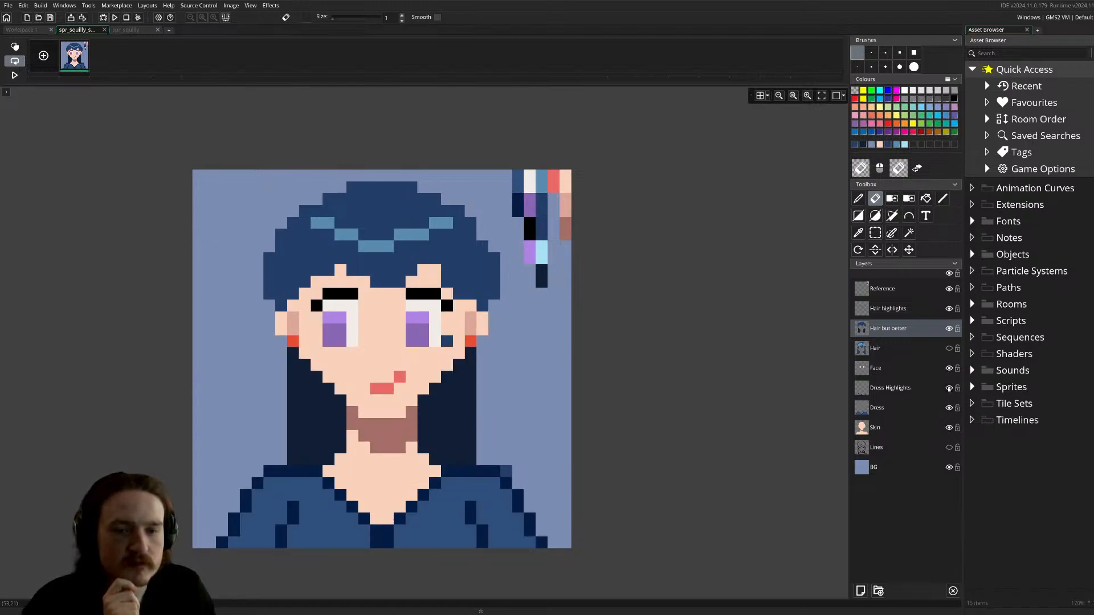
left_click(950, 291)
left_click(950, 290)
left_click(950, 290)
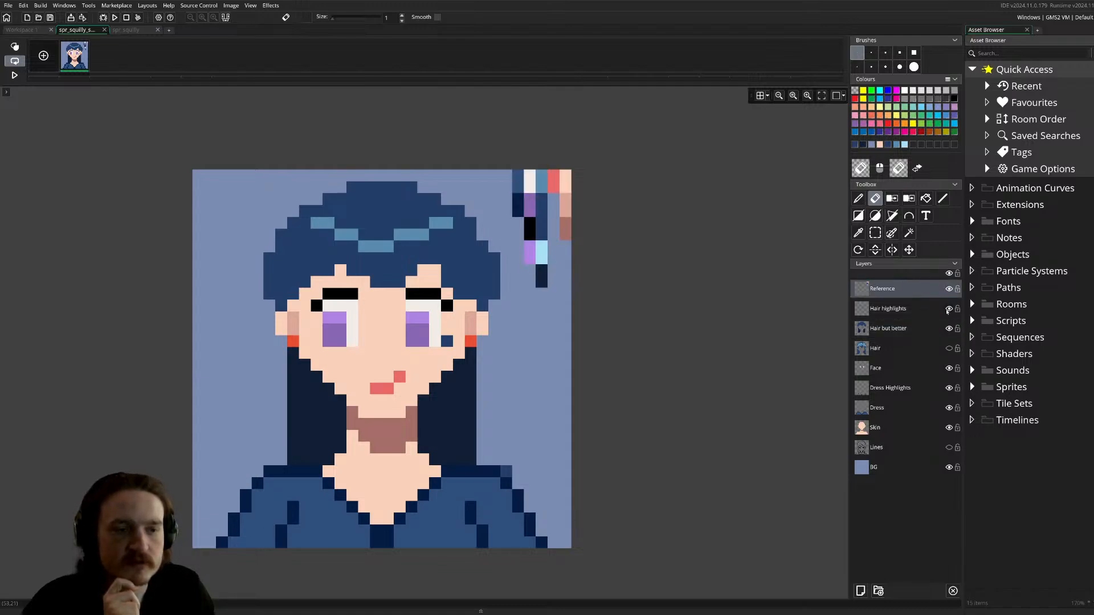
left_click(948, 314)
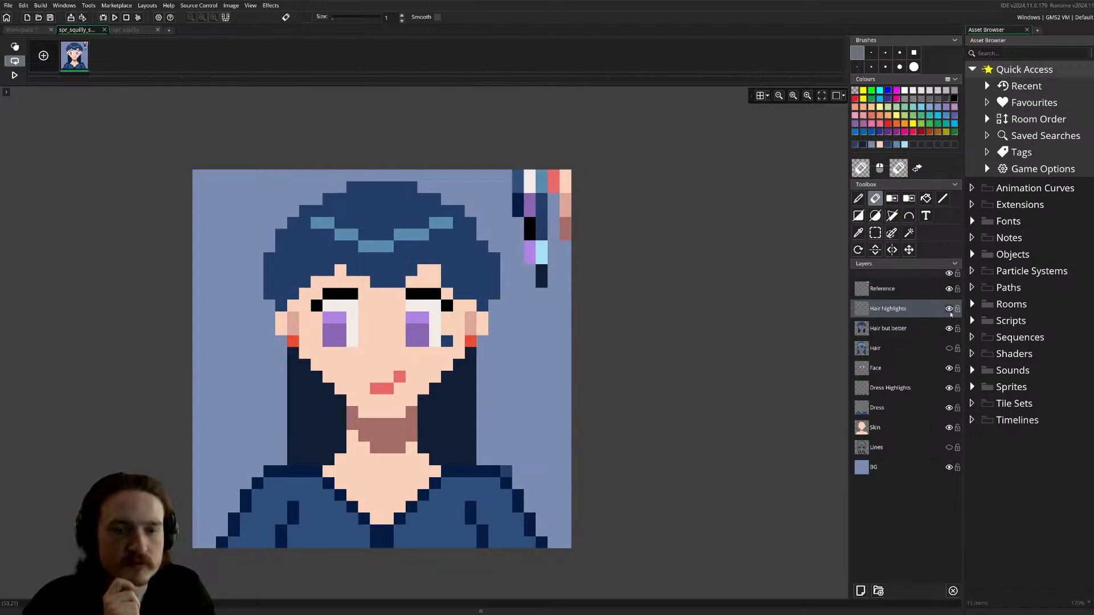
left_click(949, 309)
left_click(949, 308)
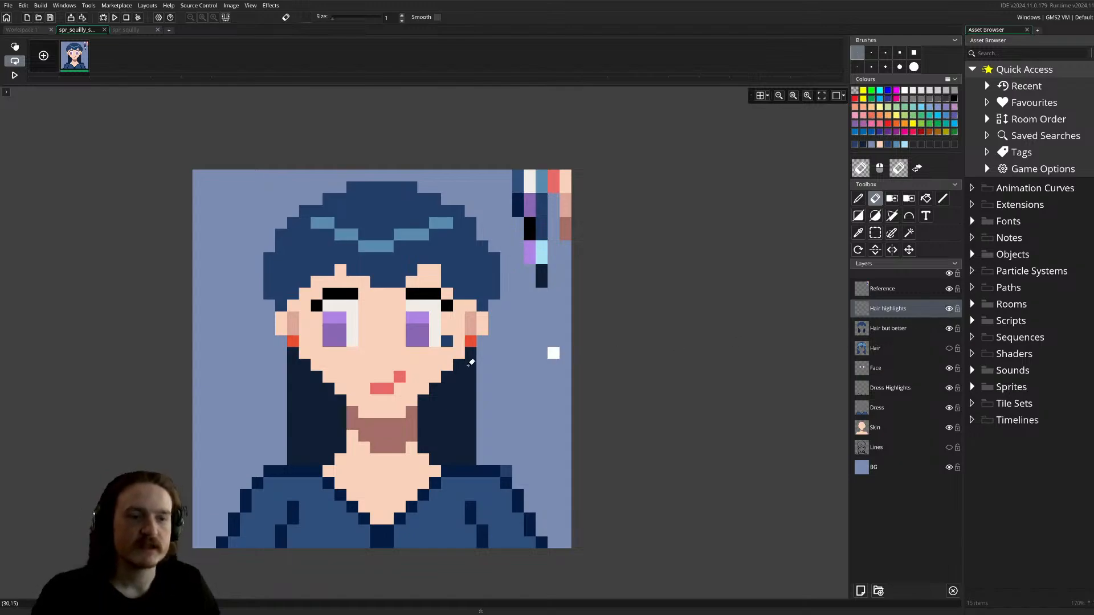
- Erase the stray blue pixel below the outer corner of the portrait's right eye, ending with the Hair but better layer active
left_click(446, 340)
left_click(894, 332)
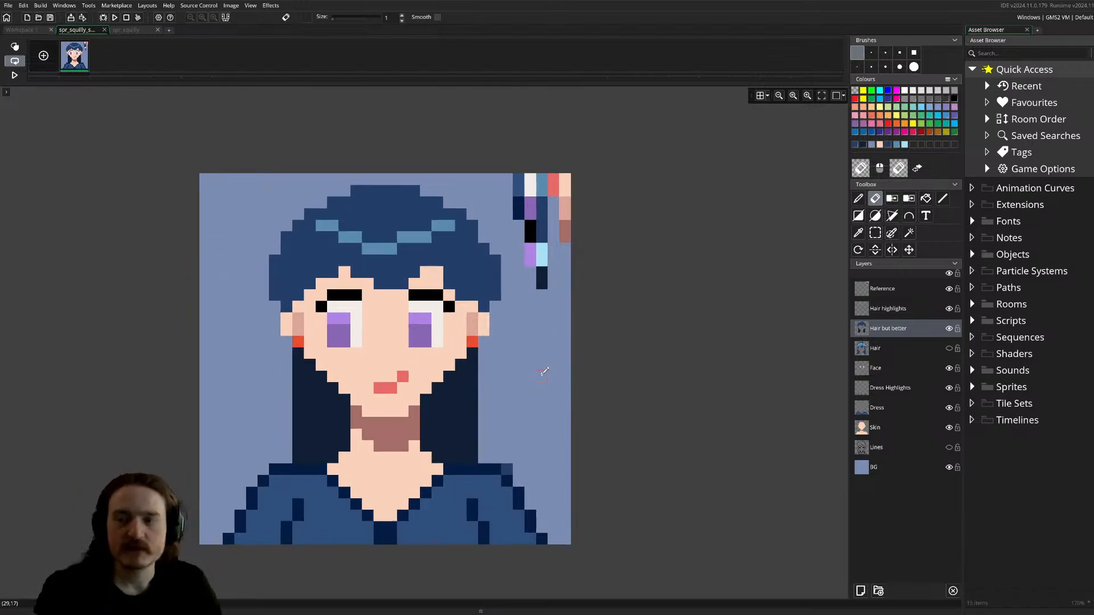
scroll(542, 373, "down", 3)
scroll(519, 369, "down", 5)
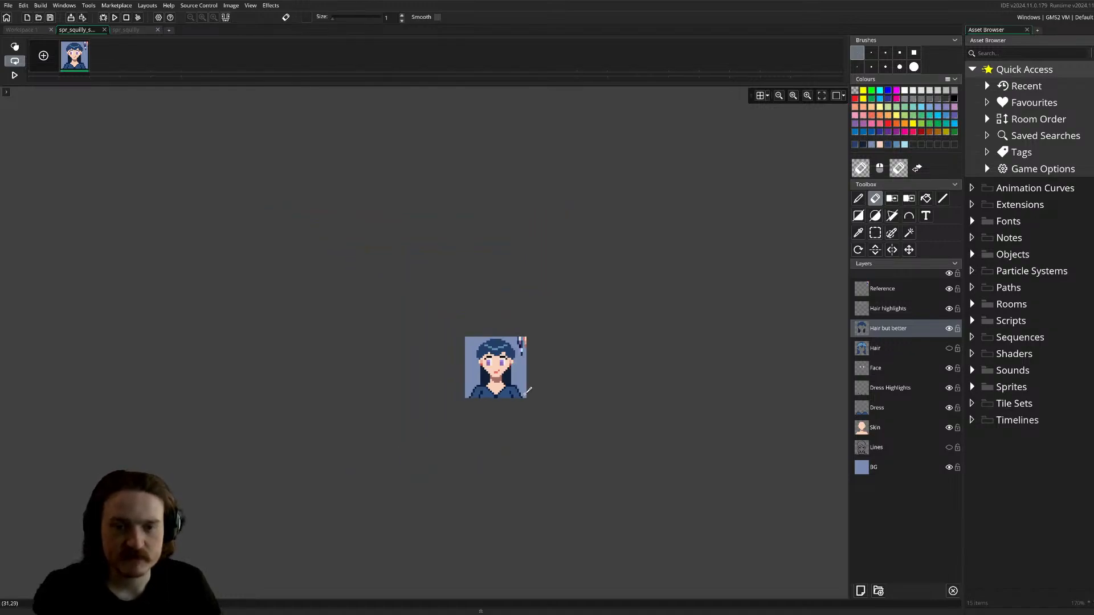
scroll(526, 389, "up", 2)
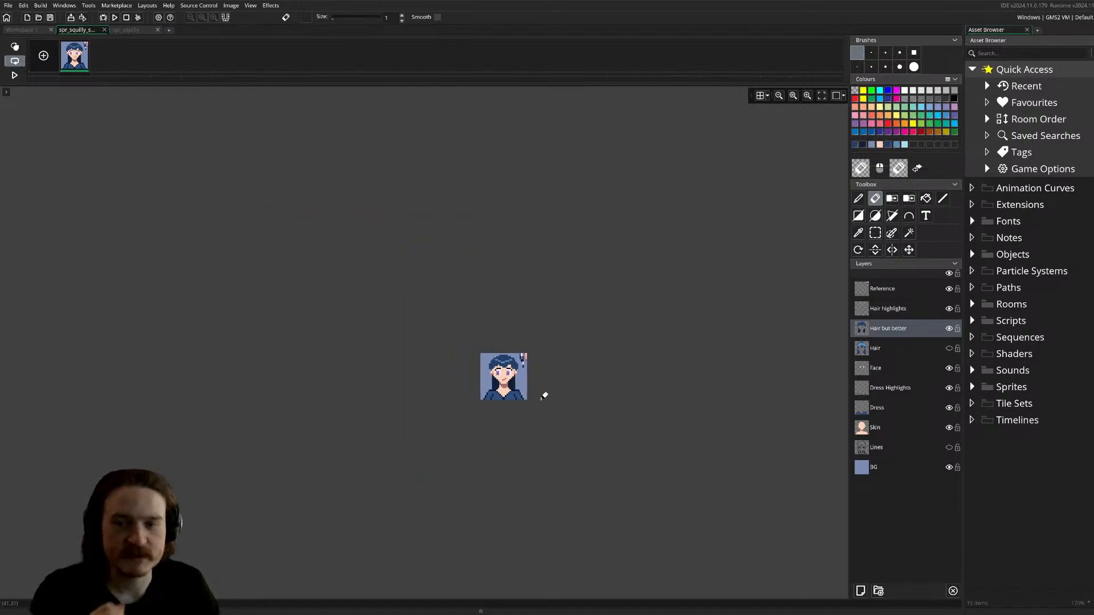
- Paint the skin-coloured notches in the fringe above both eyes dark blue on the Hair but better layer
scroll(528, 439, "up", 3)
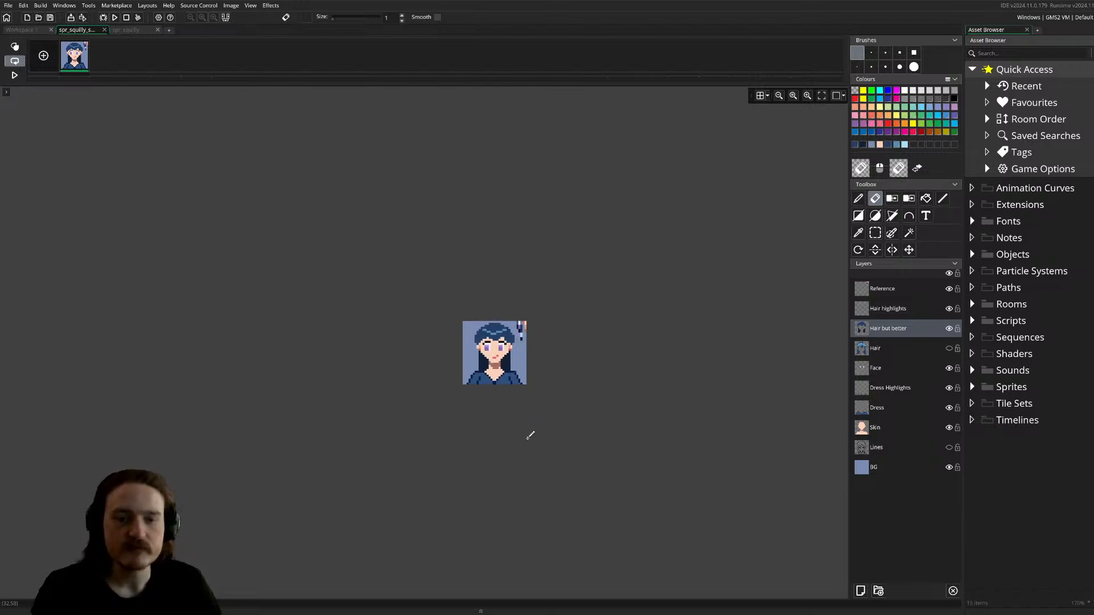
scroll(481, 209, "up", 2)
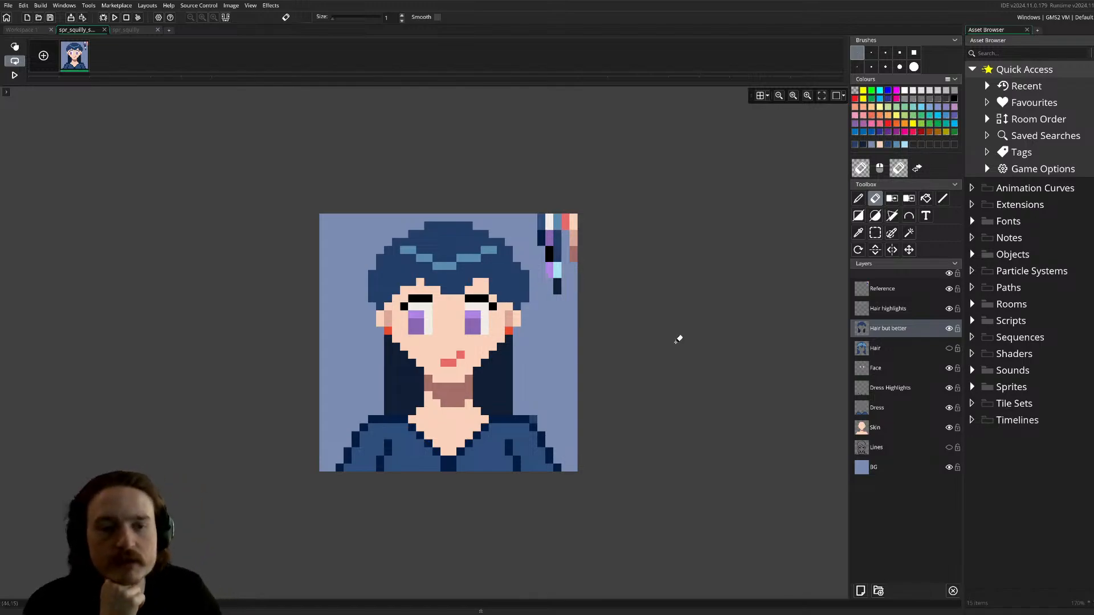
scroll(542, 362, "up", 1)
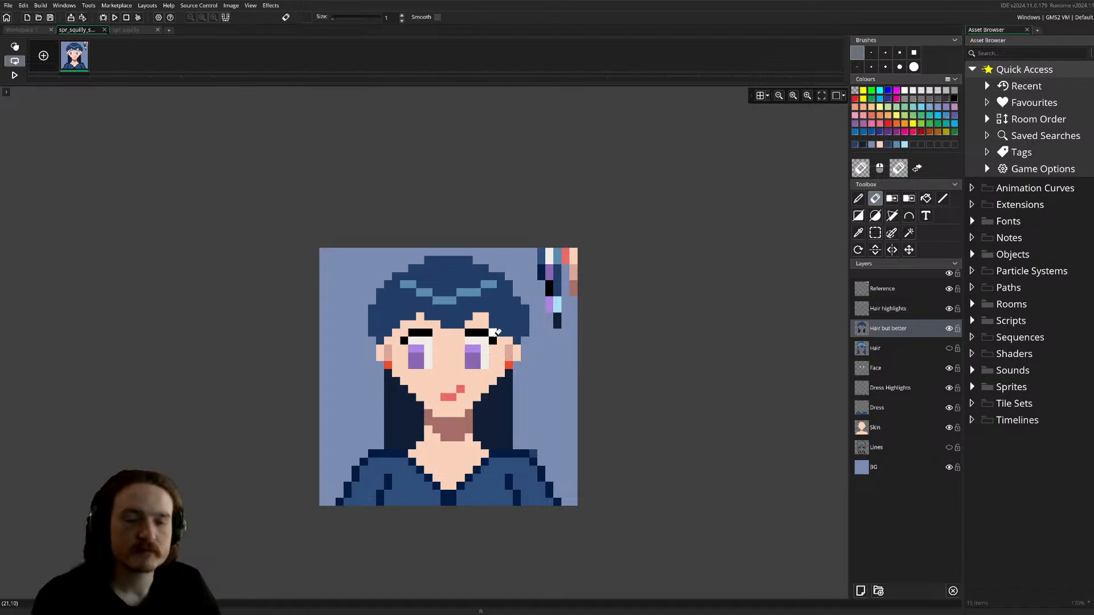
scroll(500, 347, "up", 3)
scroll(481, 319, "up", 1)
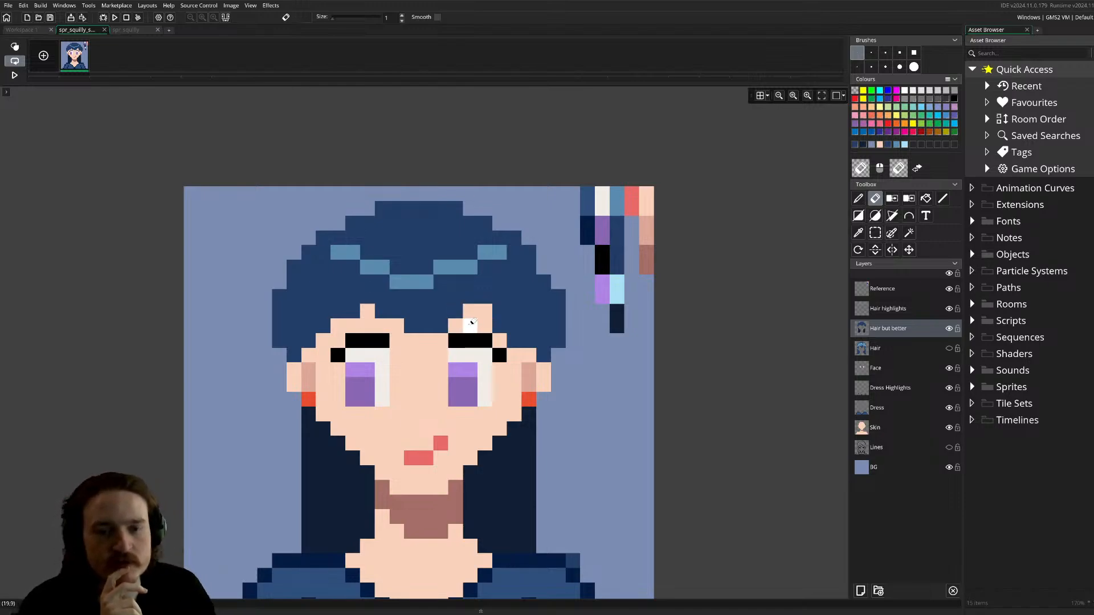
key("d")
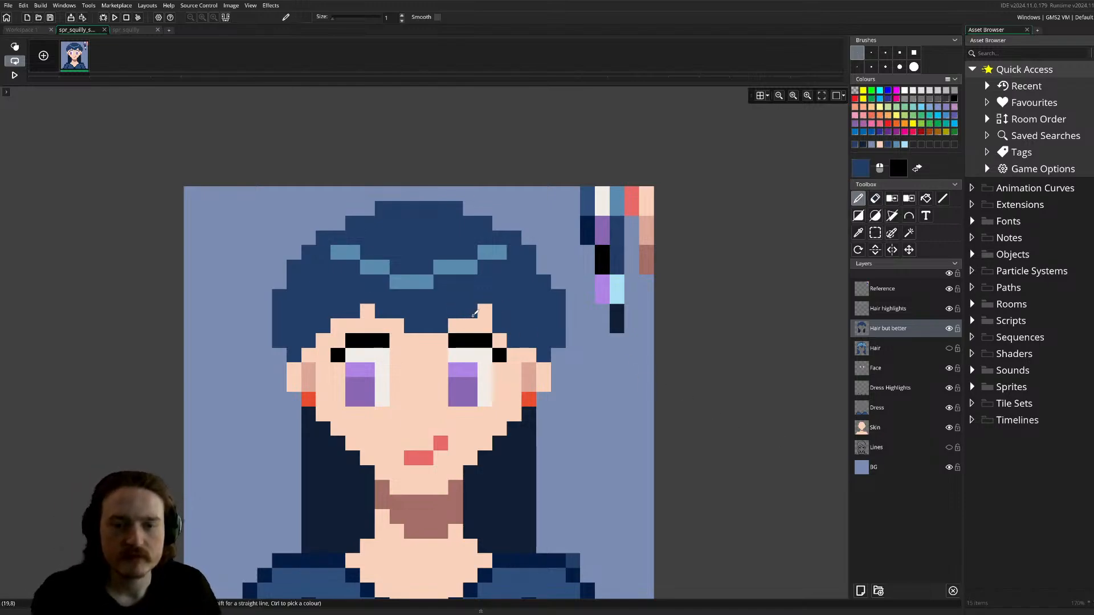
left_click(369, 311)
left_click(399, 325)
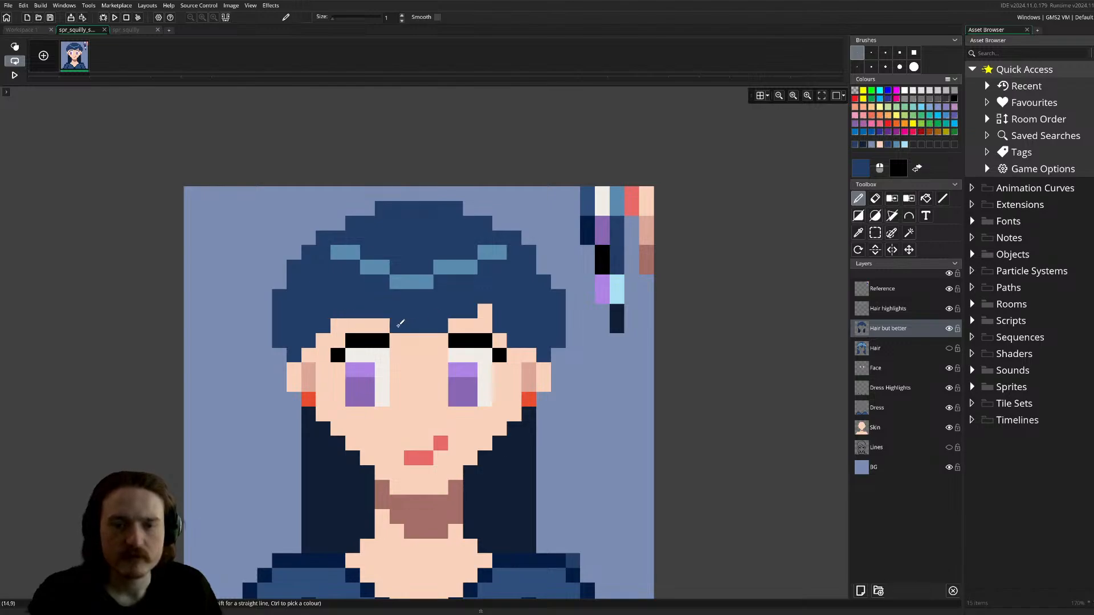
left_click(484, 310)
left_click(352, 427)
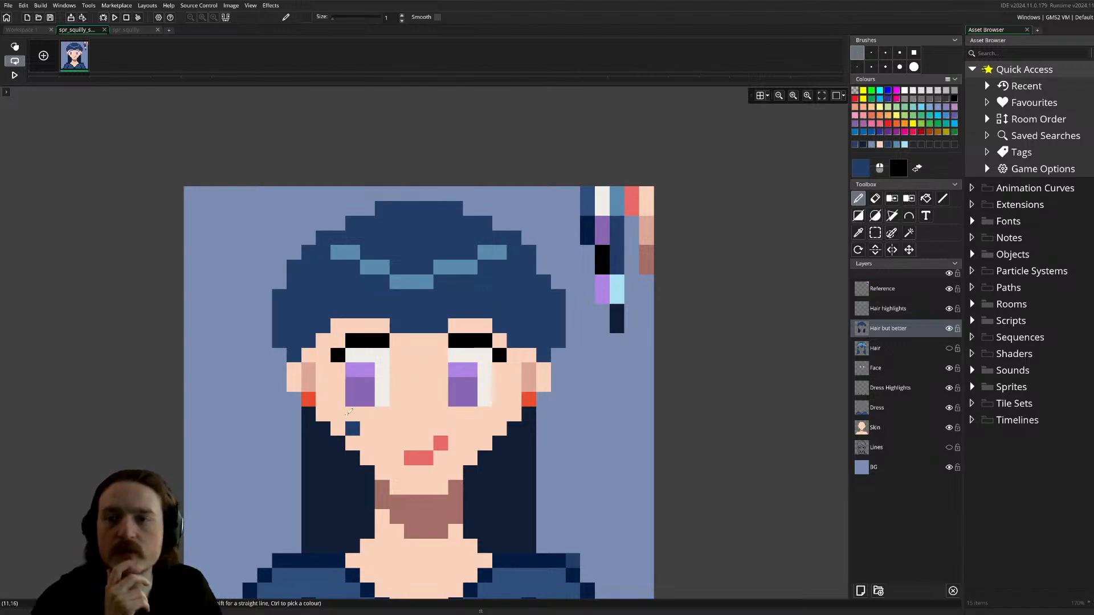
key("ctrl+z")
left_click(310, 386)
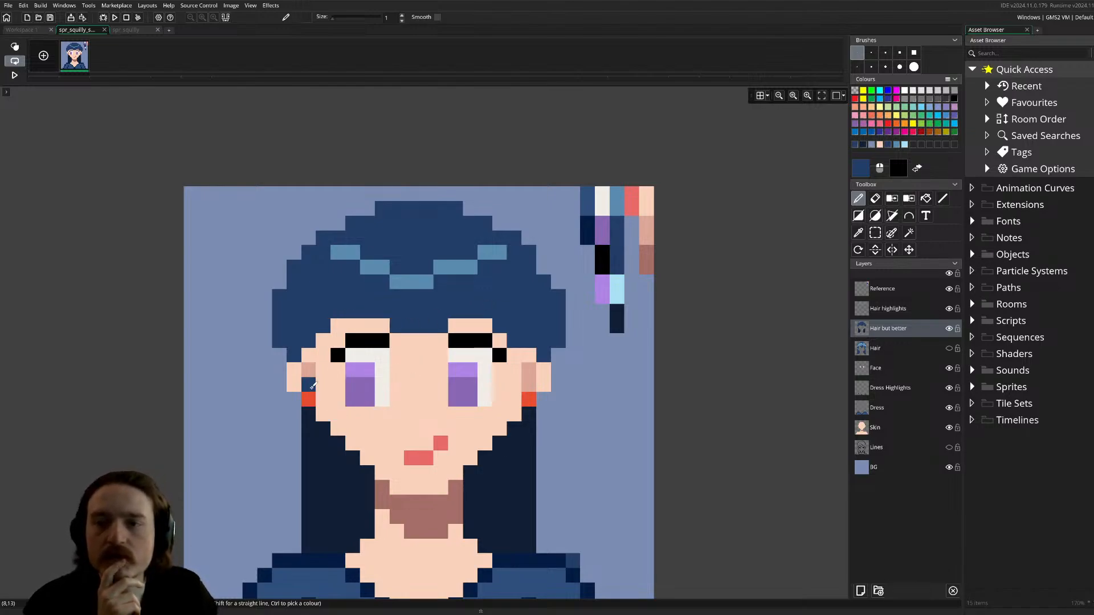
key("ctrl+z")
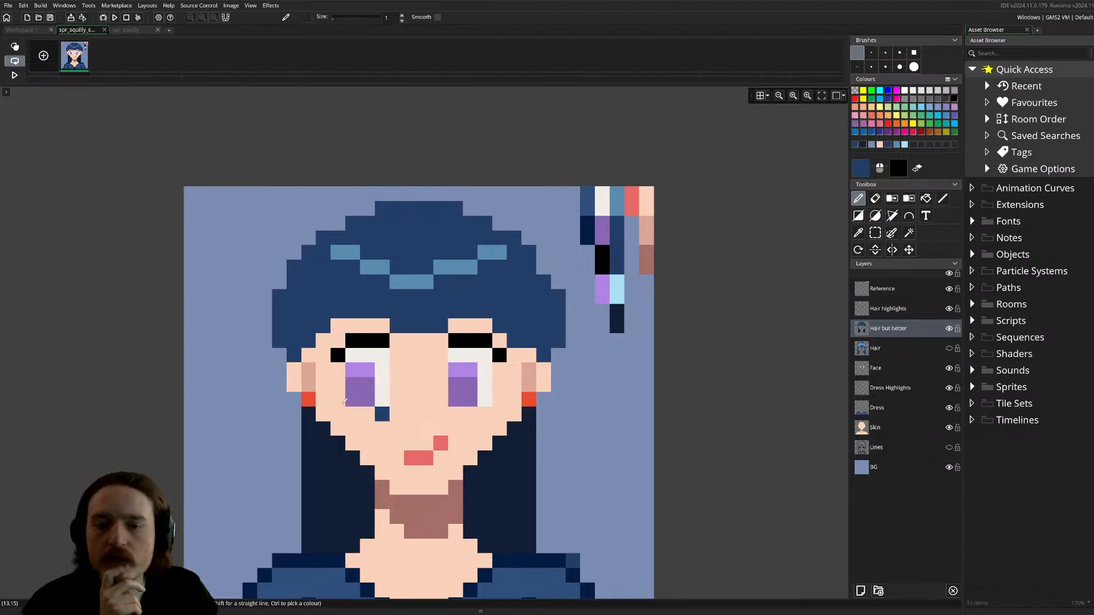
- Extend the dark-blue hair down the outer side of both ears and one pixel beneath each ear
left_click(276, 372)
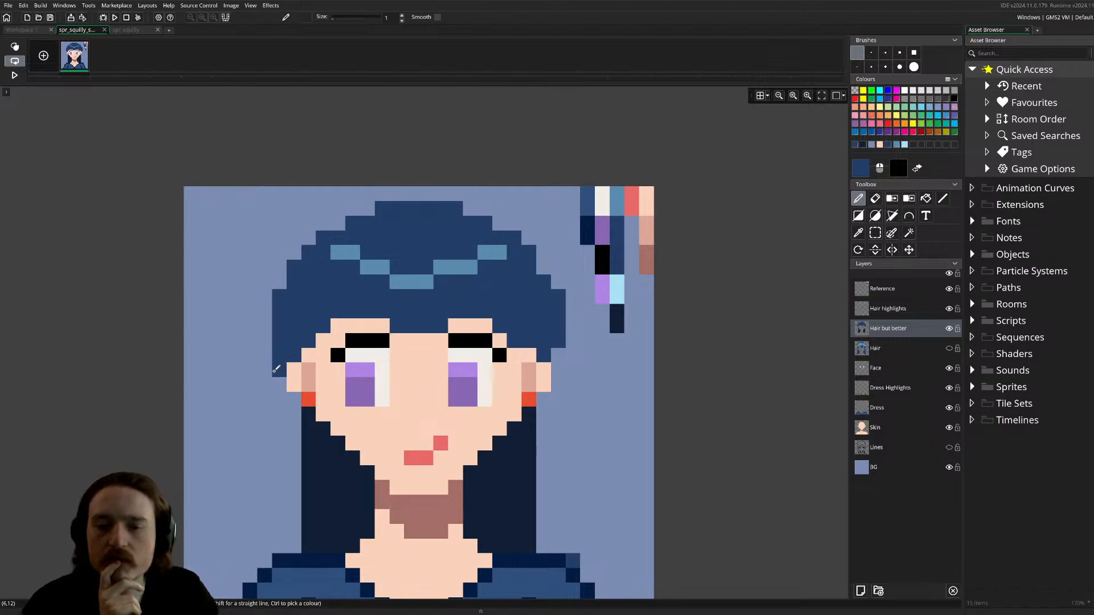
left_click(293, 400)
left_click(280, 385)
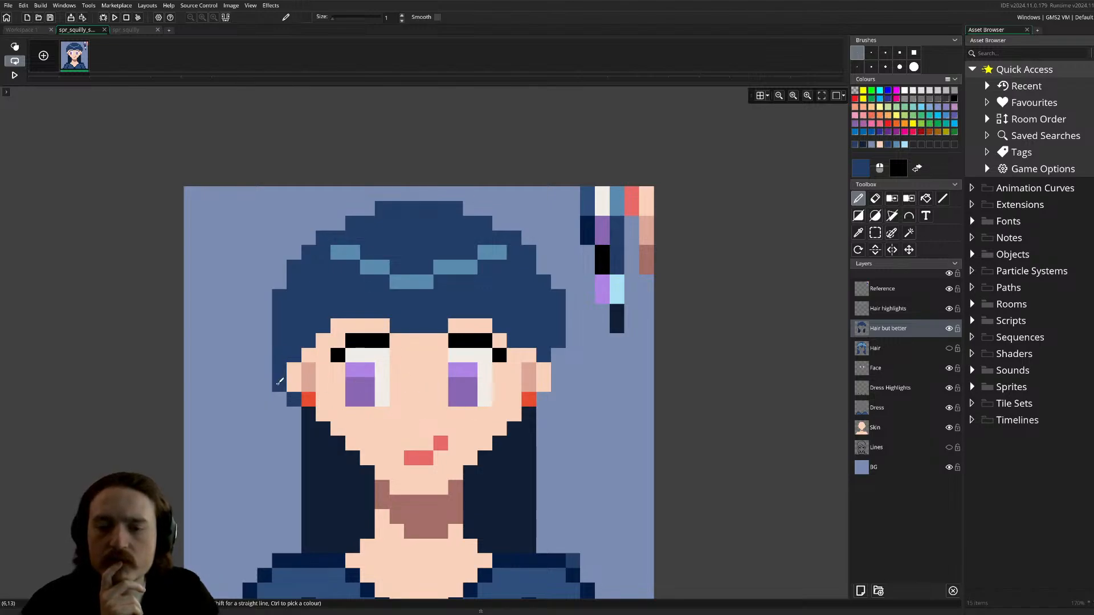
left_click(544, 399)
left_click(562, 386)
left_click(561, 359)
left_click(558, 373)
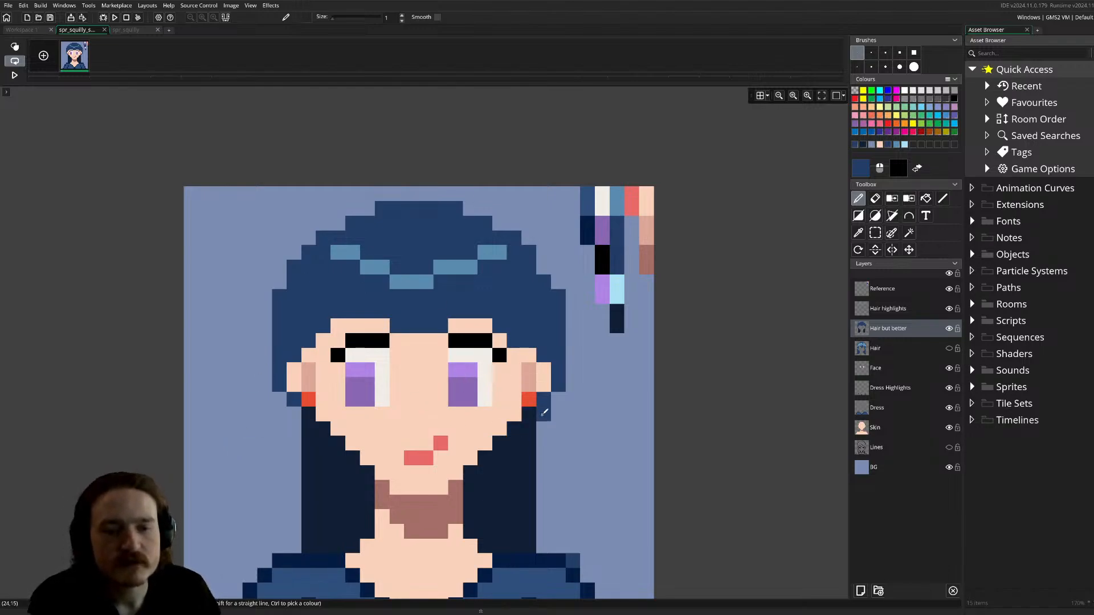
- Try to lengthen the dark-blue hair tips below both ears by another pixel, and undo these additions
left_click(279, 414)
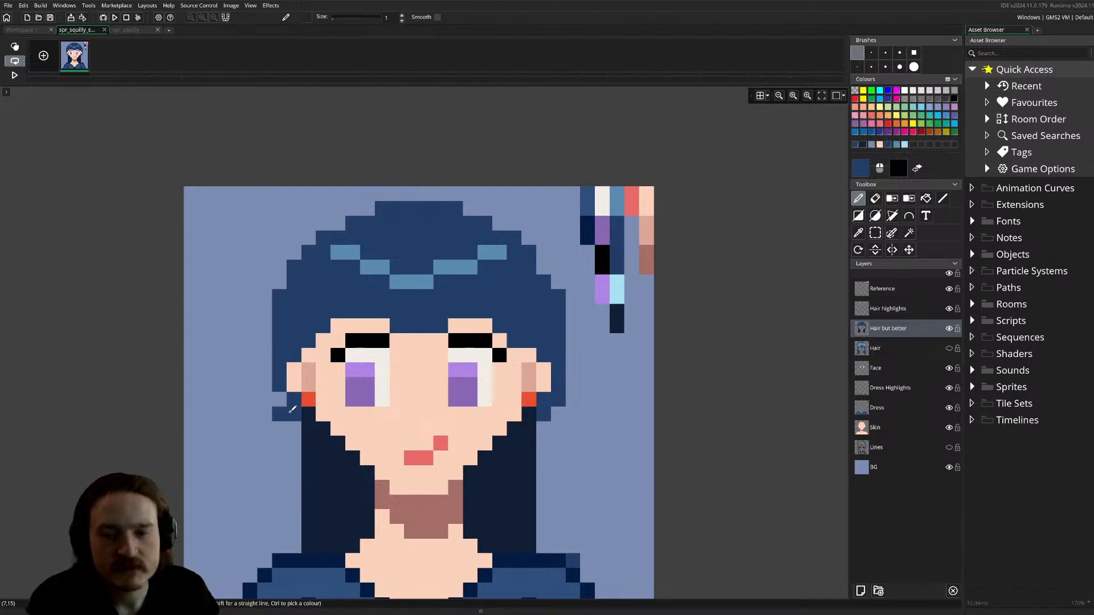
key("ctrl+z")
left_click(277, 396)
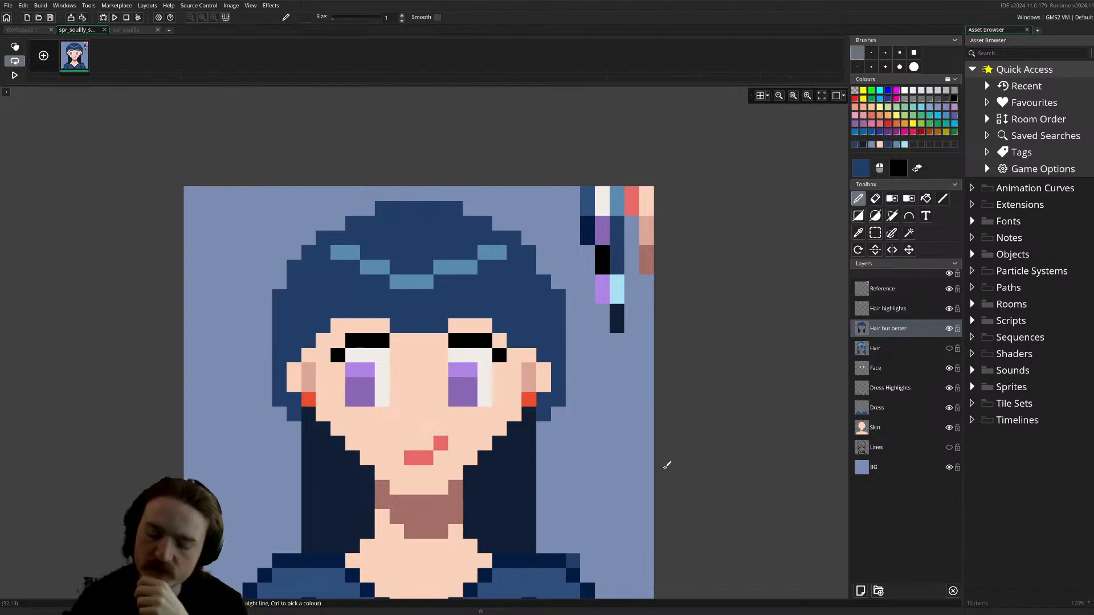
key("ctrl+z")
key("ctrl+z")
key("ctrl+z")
key("ctrl+z")
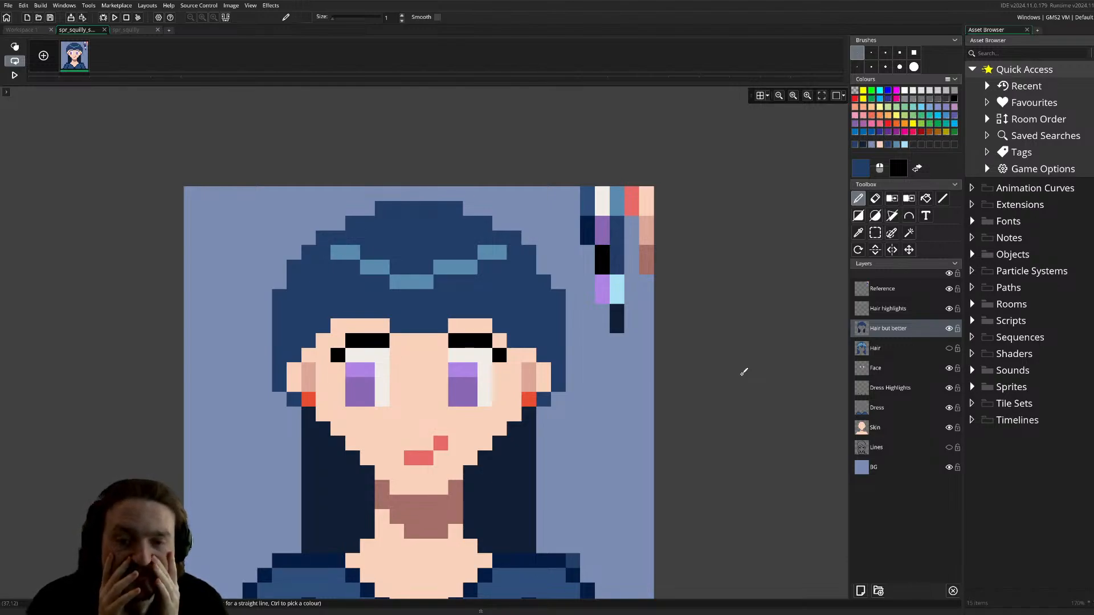
- Move both red earring pixels down by one pixel on the Skin layer
left_click(878, 425)
key("s")
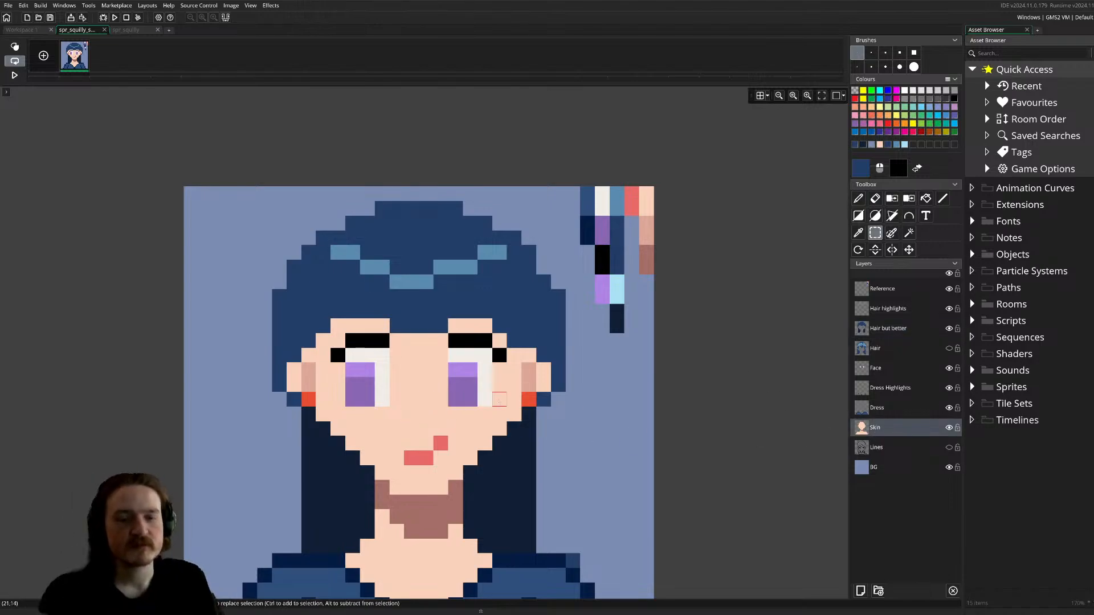
left_click(529, 403)
left_click(308, 401, "ctrl")
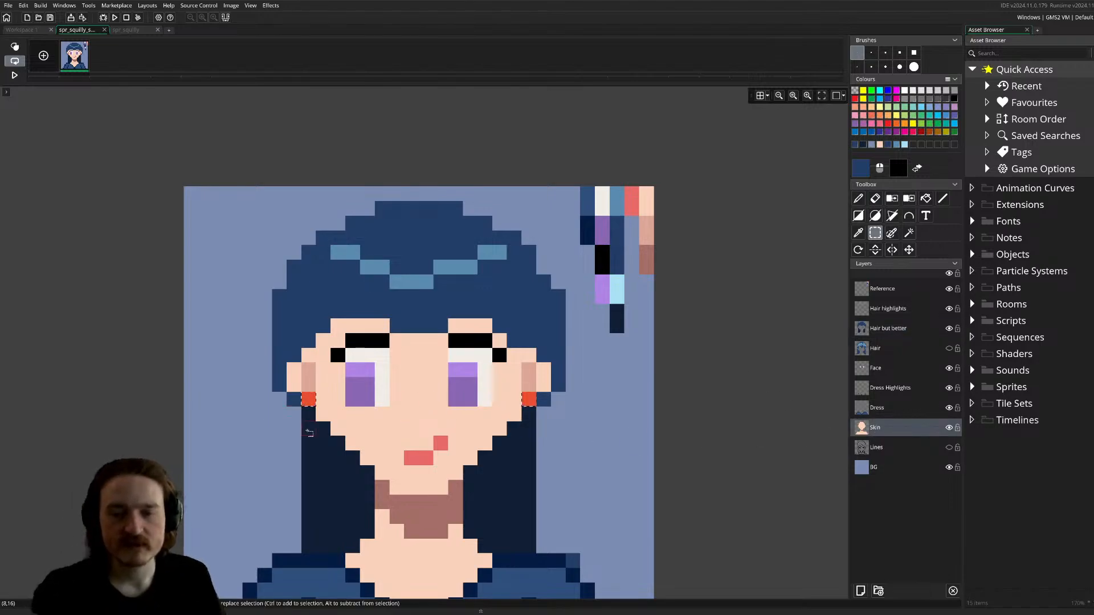
key("Down")
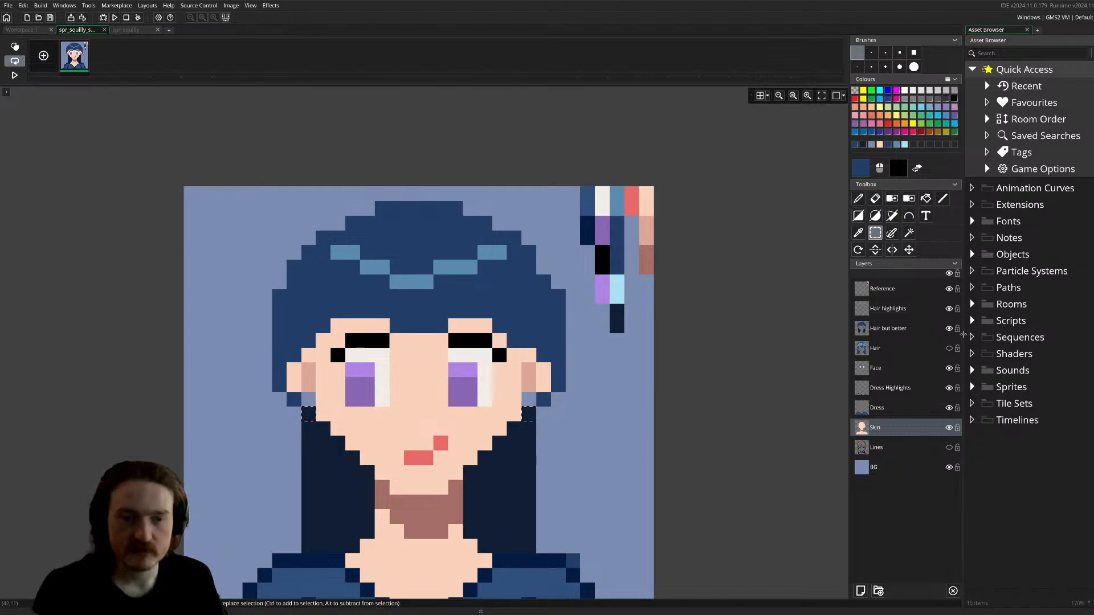
- Erase the hair pixels covering the two earrings on the Hair but better layer
left_click(895, 328)
key("e")
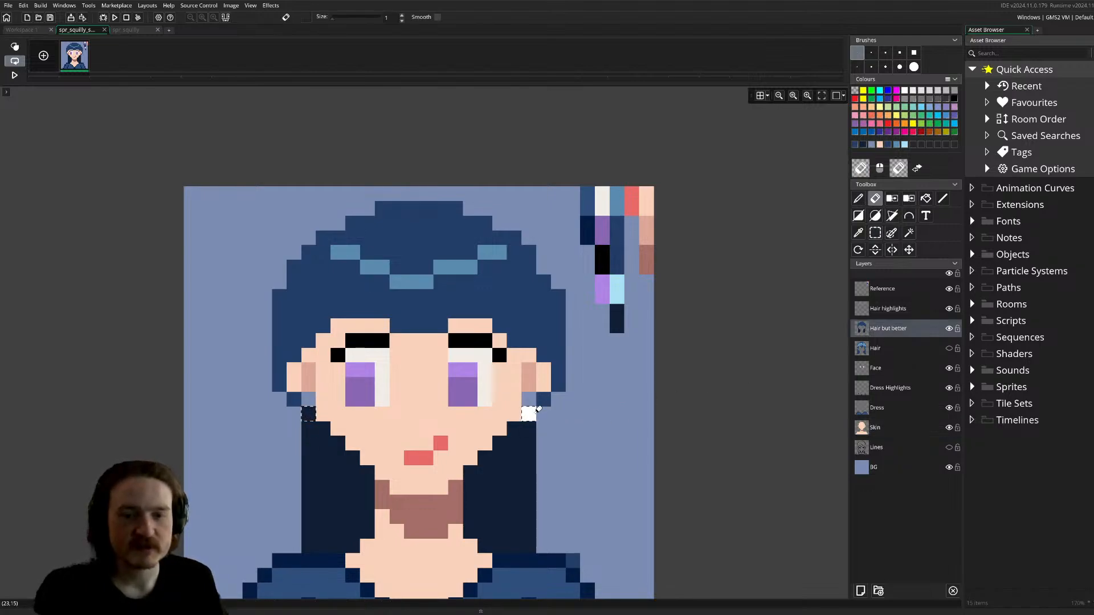
left_click(528, 413)
left_click(308, 414)
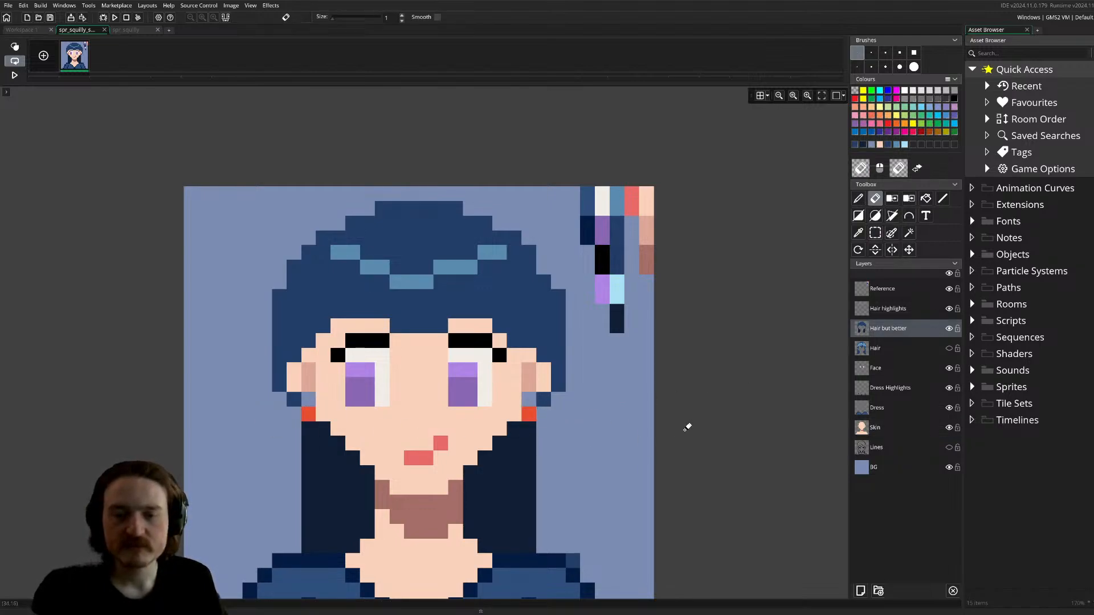
- Fill the gap above each earring with the light skin colour on the Skin layer
left_click(879, 431)
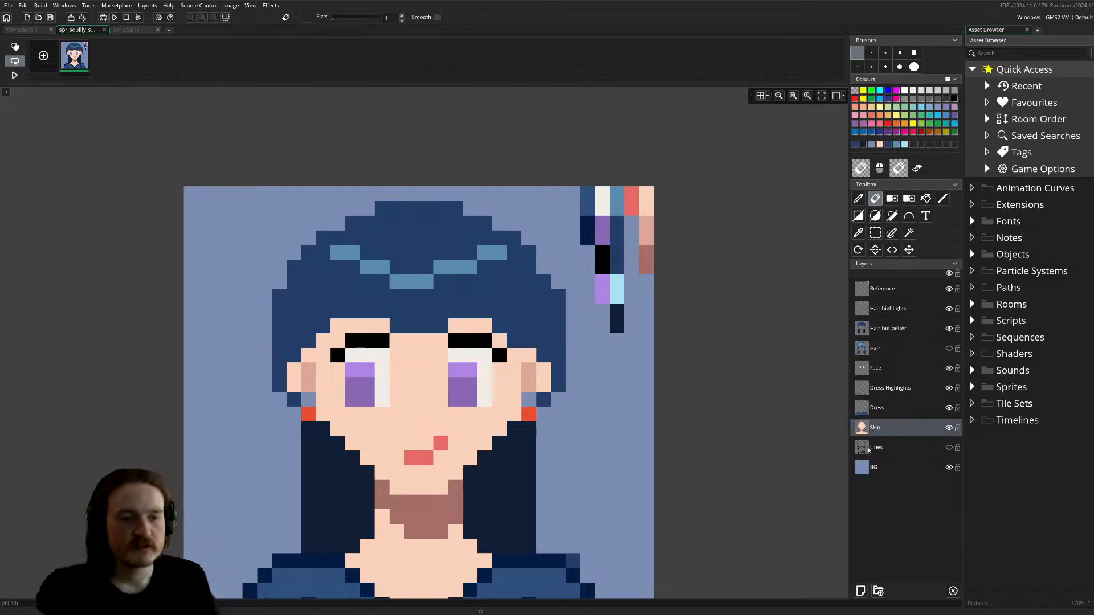
left_click(529, 399)
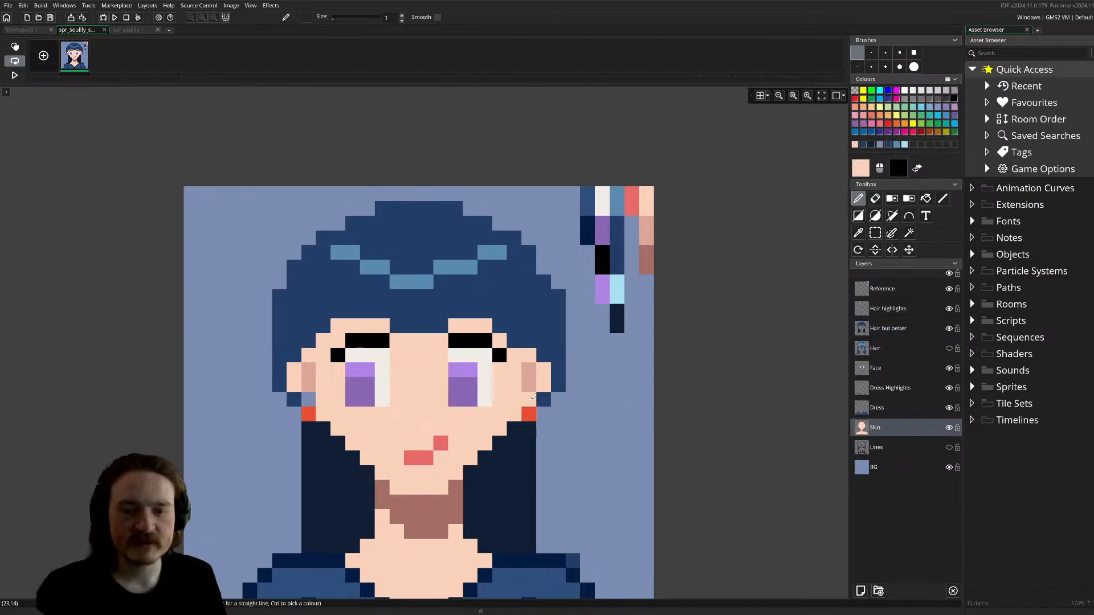
left_click(308, 399)
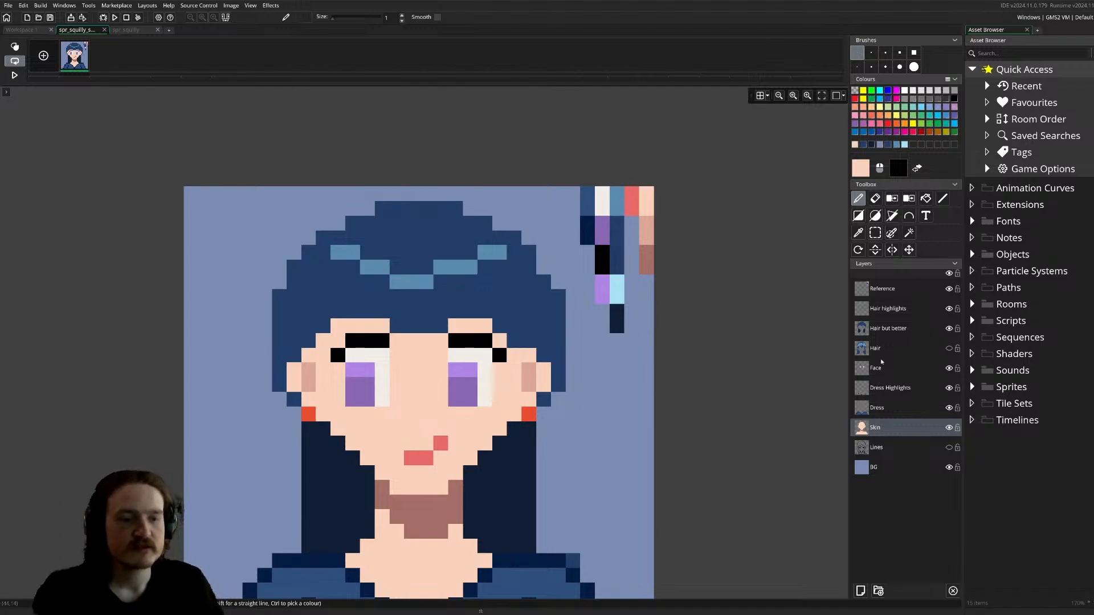
- Paint the fringe's corner pixel above the left-hand eyebrow dark blue on the Hair but better layer, matching the other side
left_click(883, 329)
key("e")
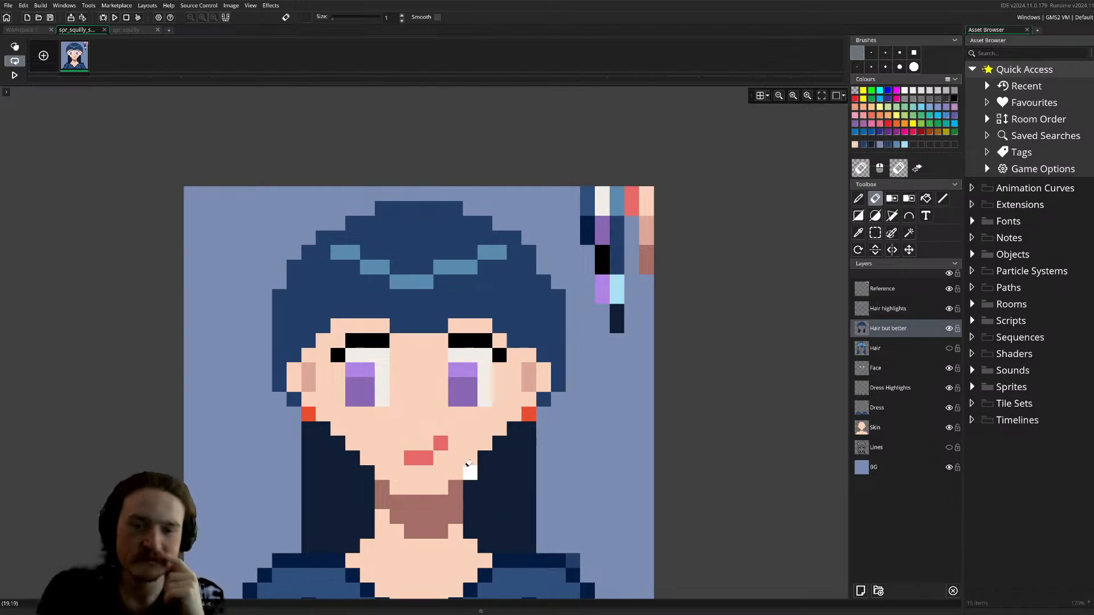
key("p")
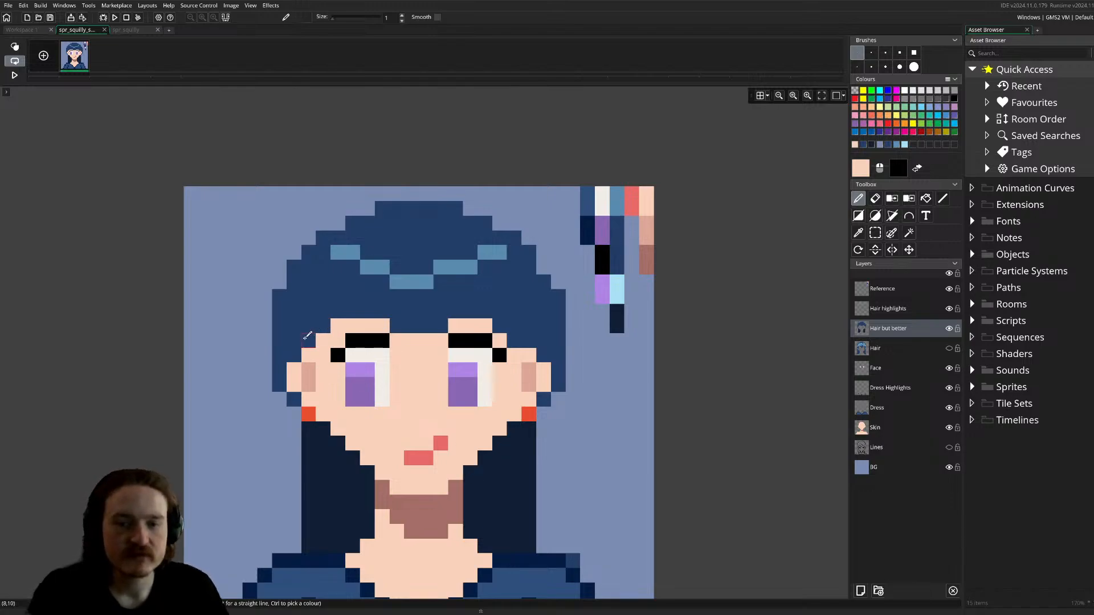
left_click(330, 336, "ctrl")
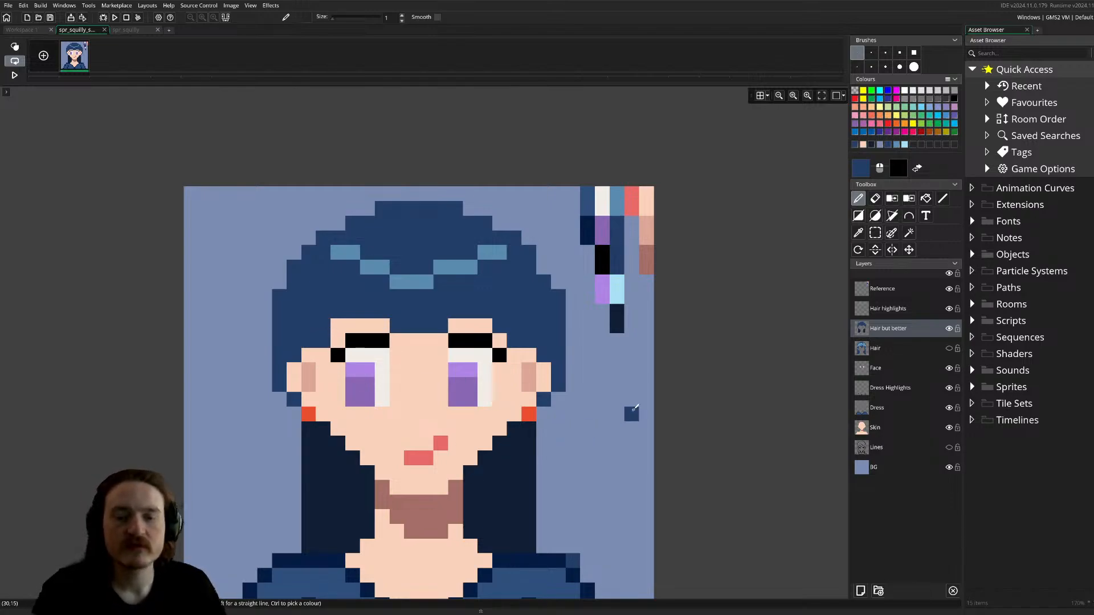
left_click(338, 326)
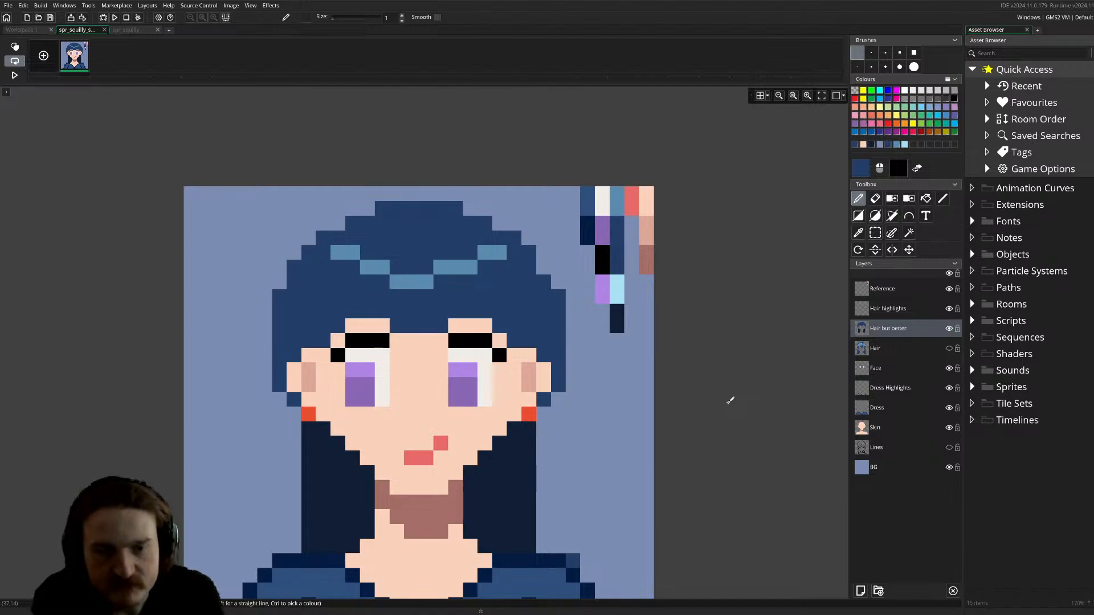
left_click(529, 370)
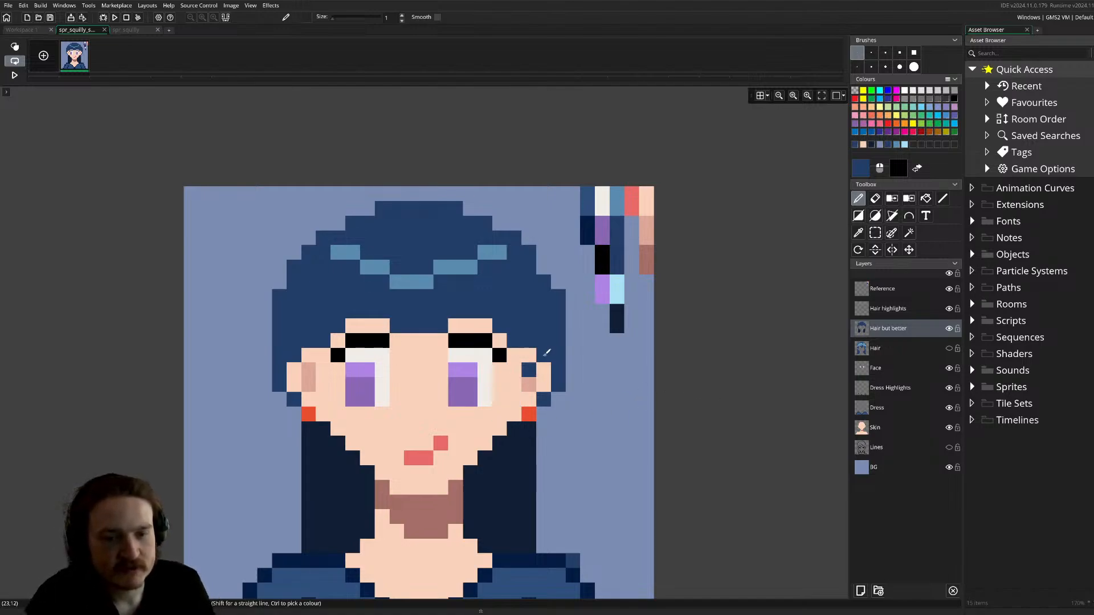
key("ctrl+z")
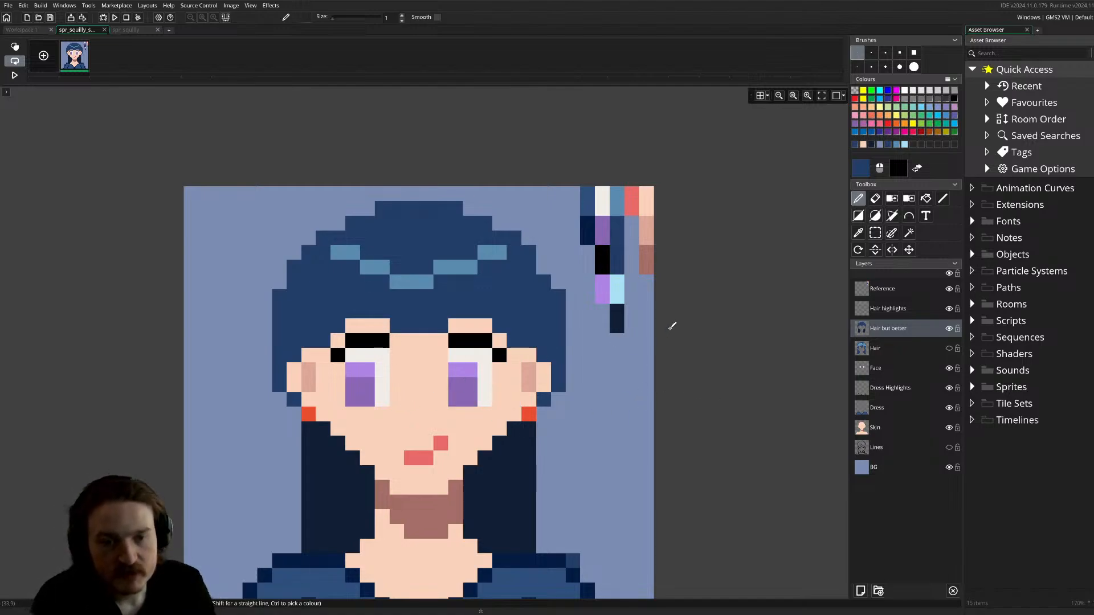
- Add a new layer directly above the Skin layer and name it Shading
left_click(860, 590)
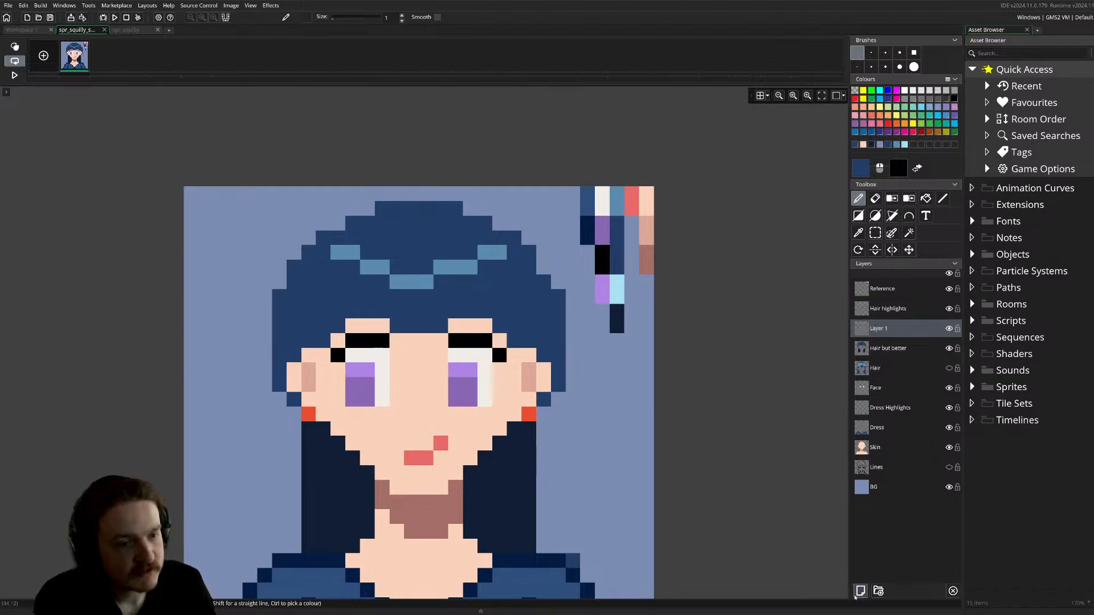
left_click_drag(915, 335, 925, 438)
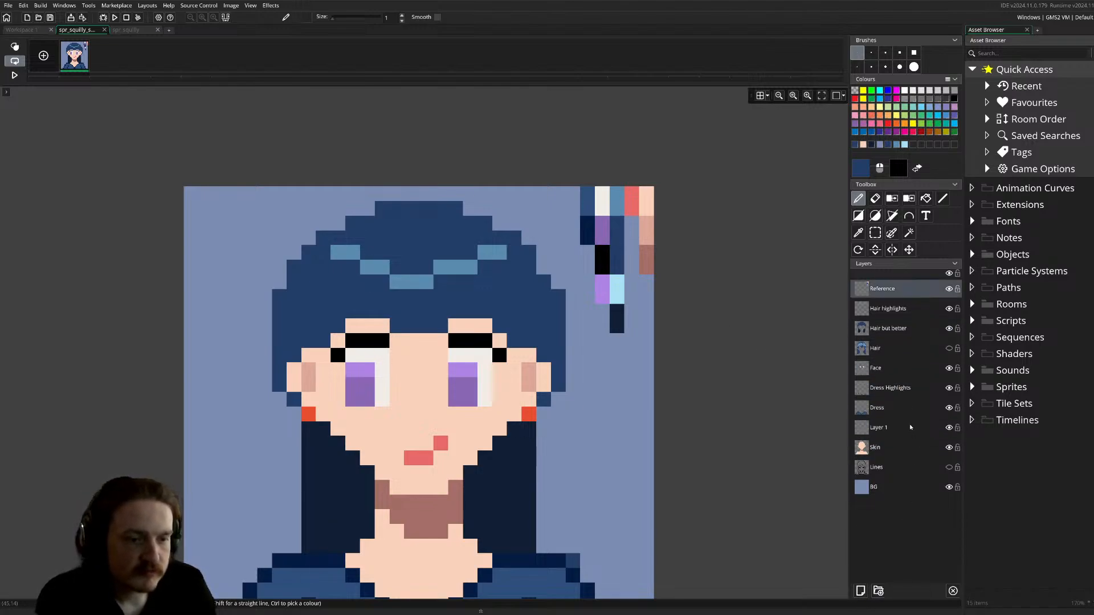
key("F2")
type("Shading")
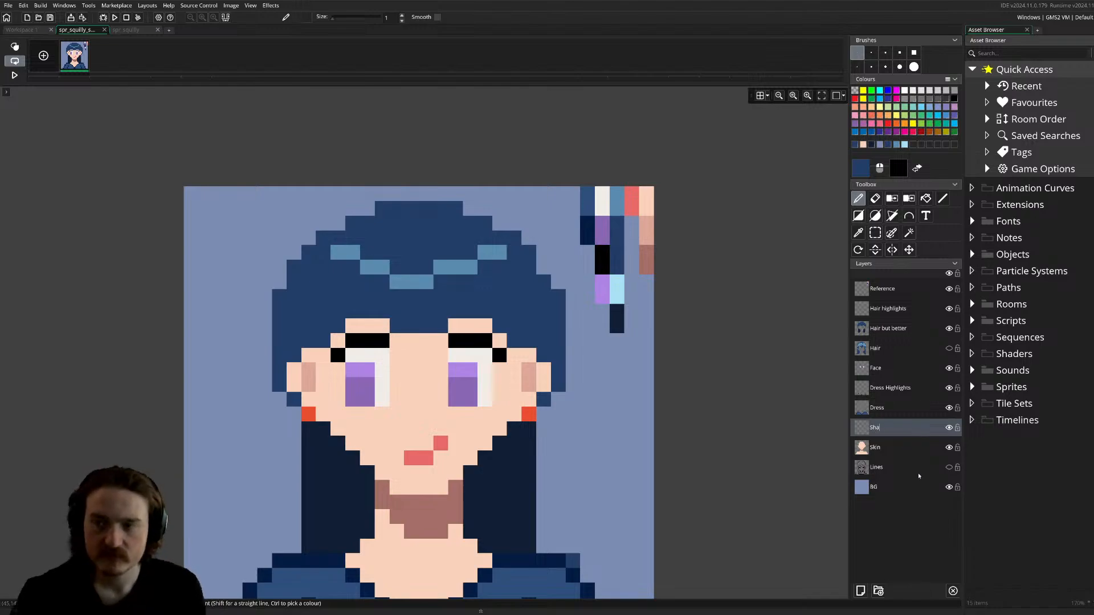
key("Return")
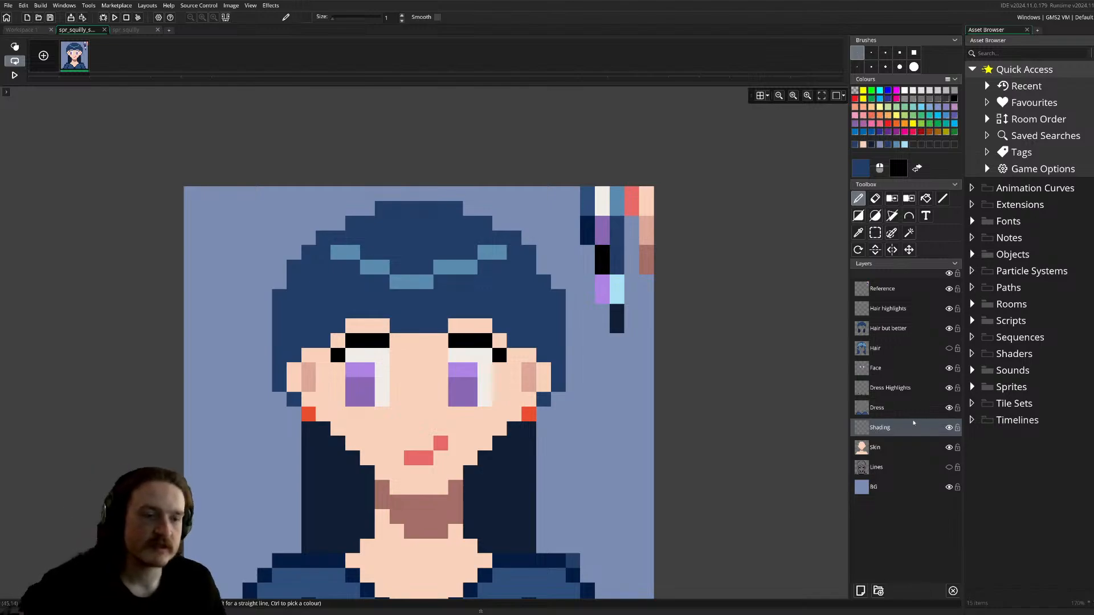
- Set the drawing colour to black with an alpha of 20 and get the Line tool ready on the Shading layer
left_click(866, 173)
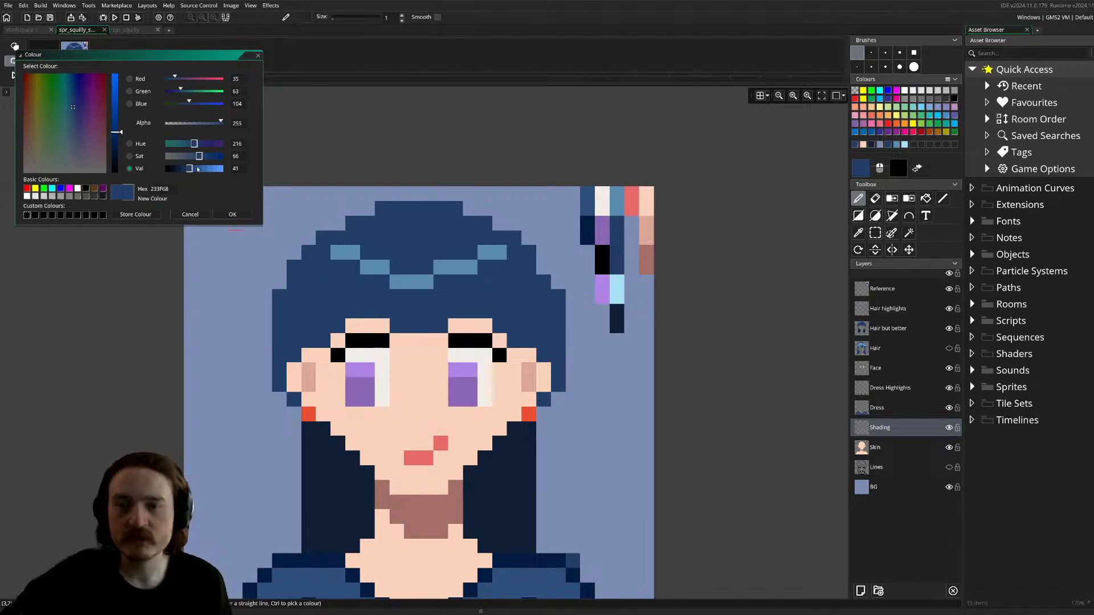
left_click_drag(189, 168, 168, 169)
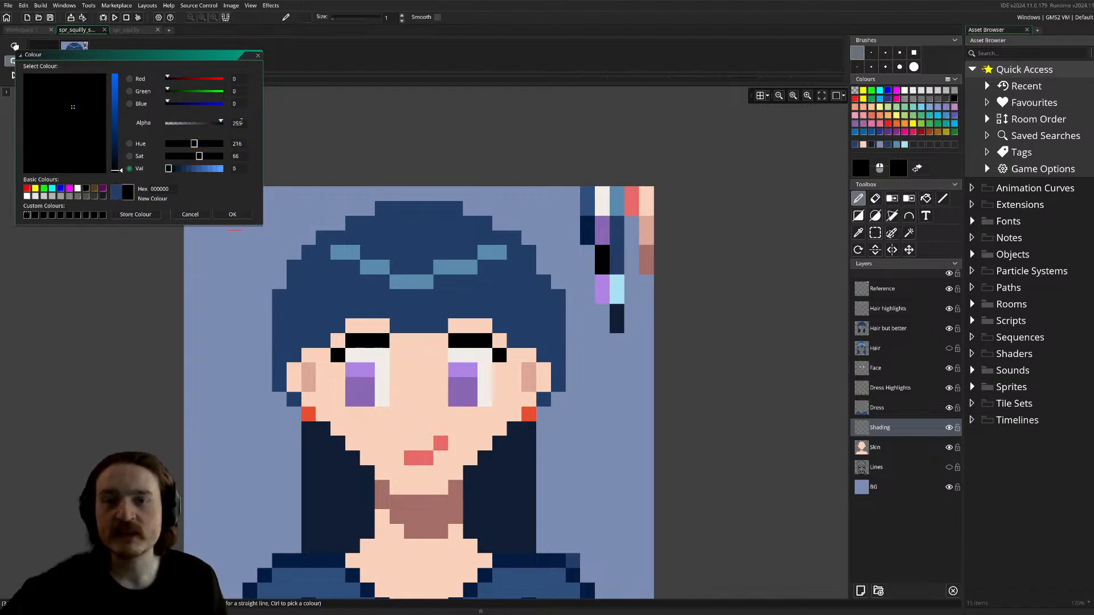
double_click(237, 123)
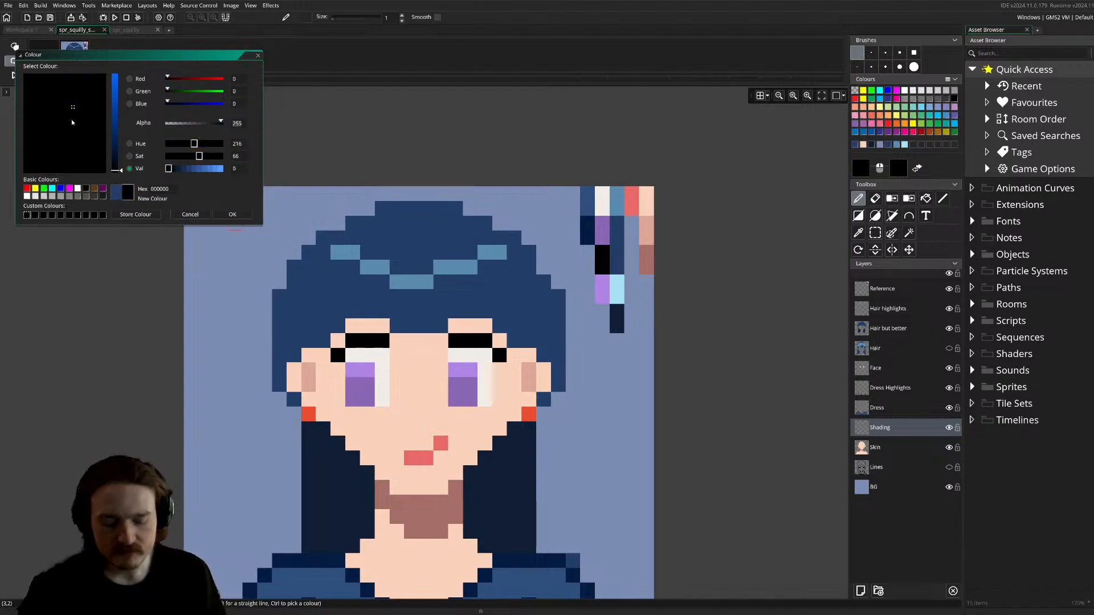
type("20")
key("Return")
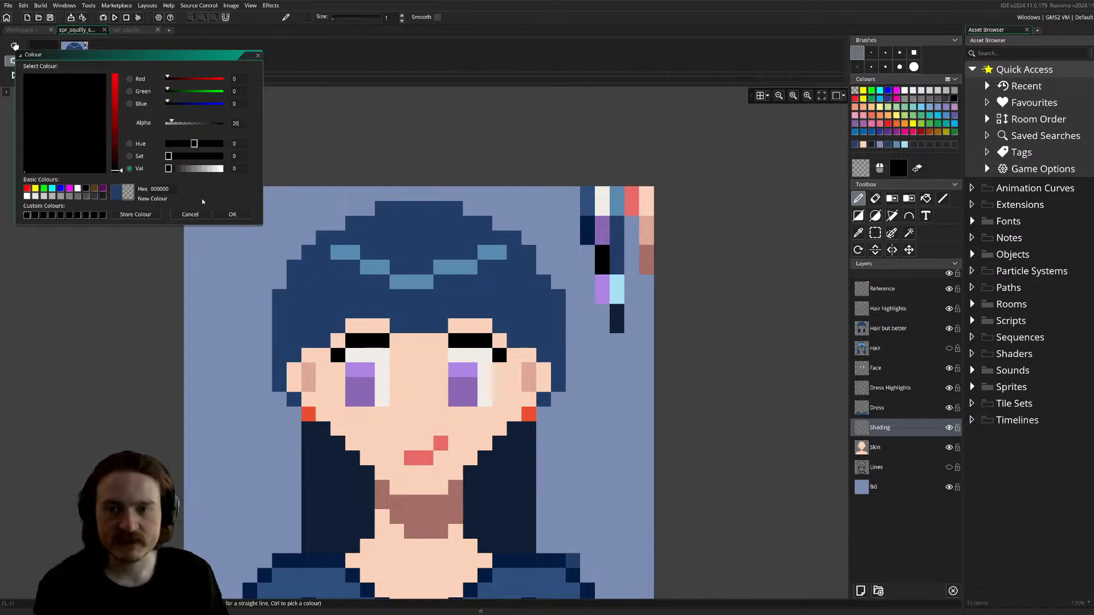
left_click(231, 215)
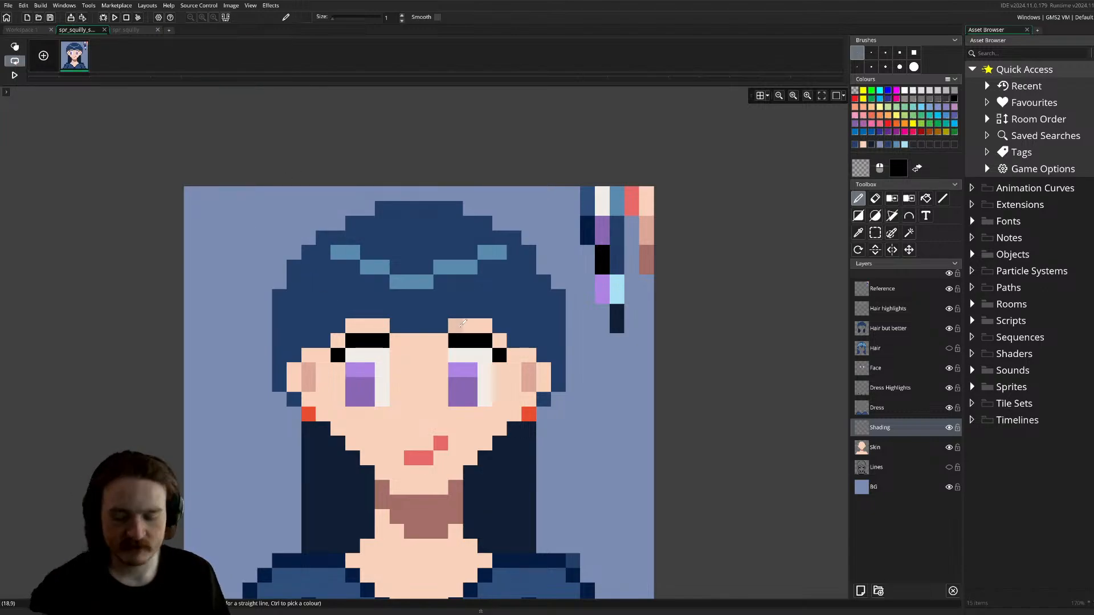
key("l")
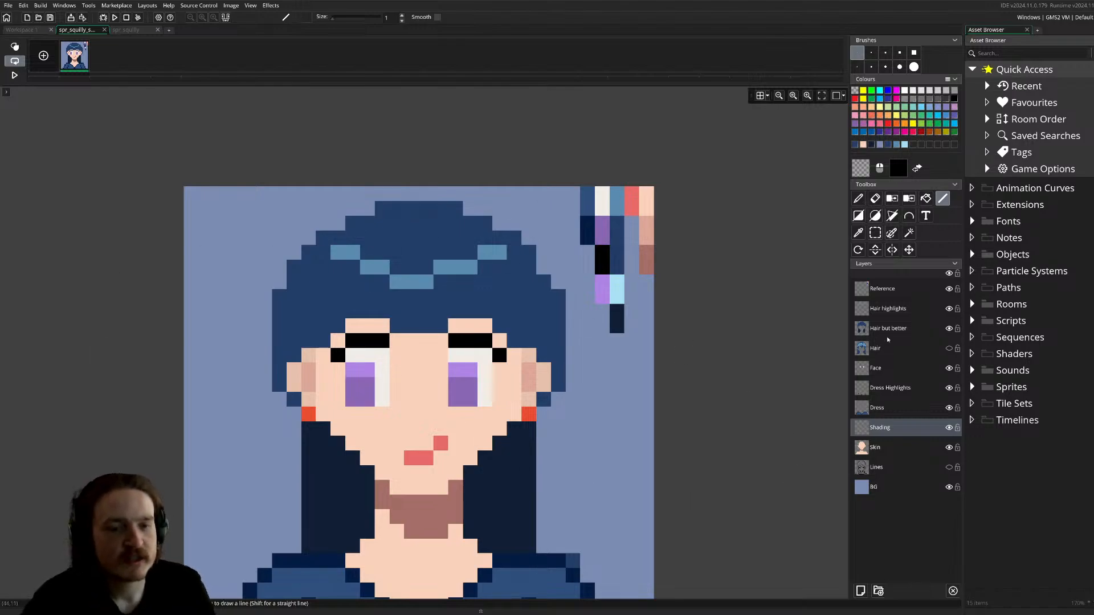
- Cover the upper pixels of both ears with the hair's dark blue on the Hair but better layer
left_click(903, 328)
key("p")
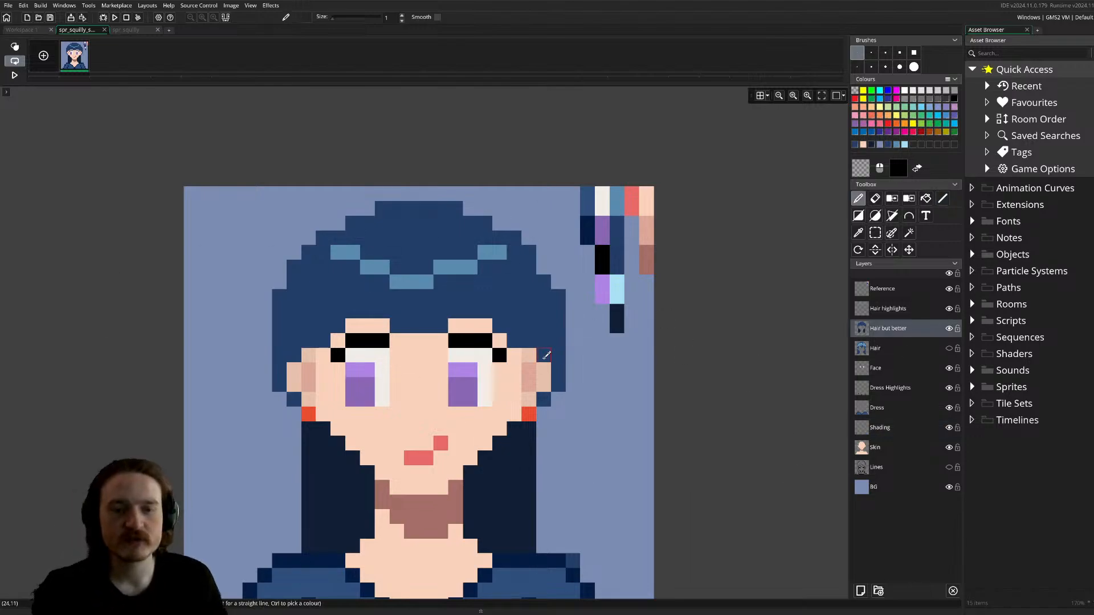
left_click(531, 357, "ctrl")
key("l")
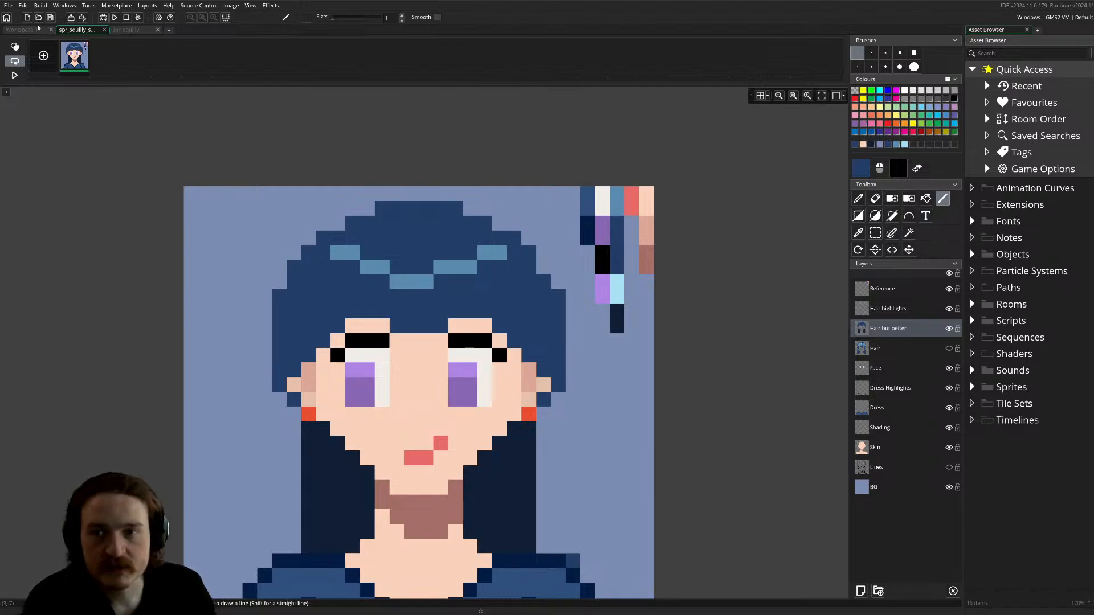
- Run the game and load the ABC save from Day 155
left_click(971, 387)
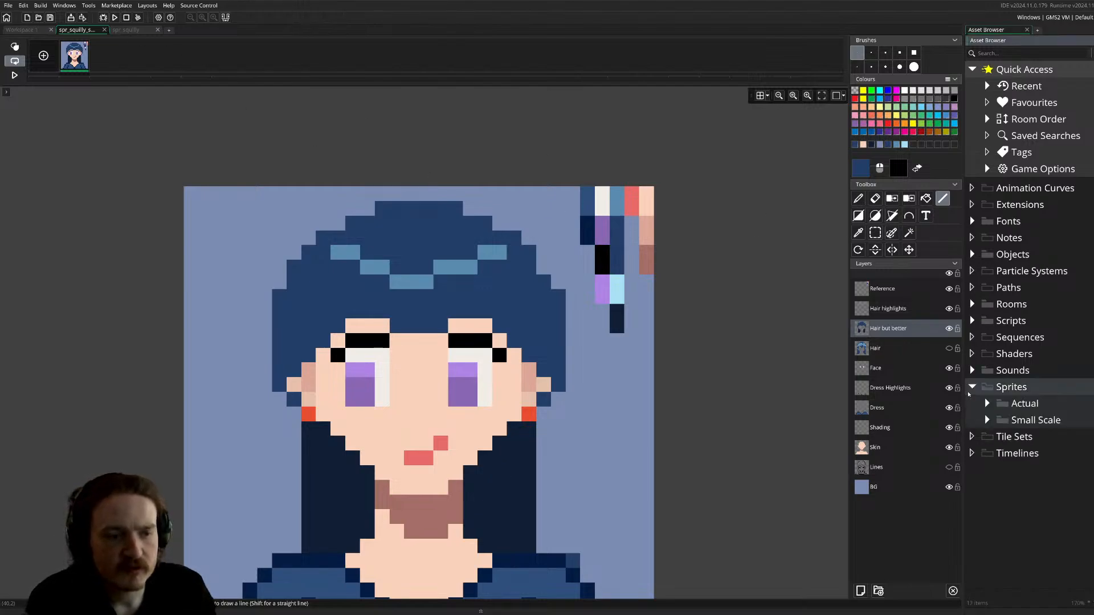
left_click(560, 102)
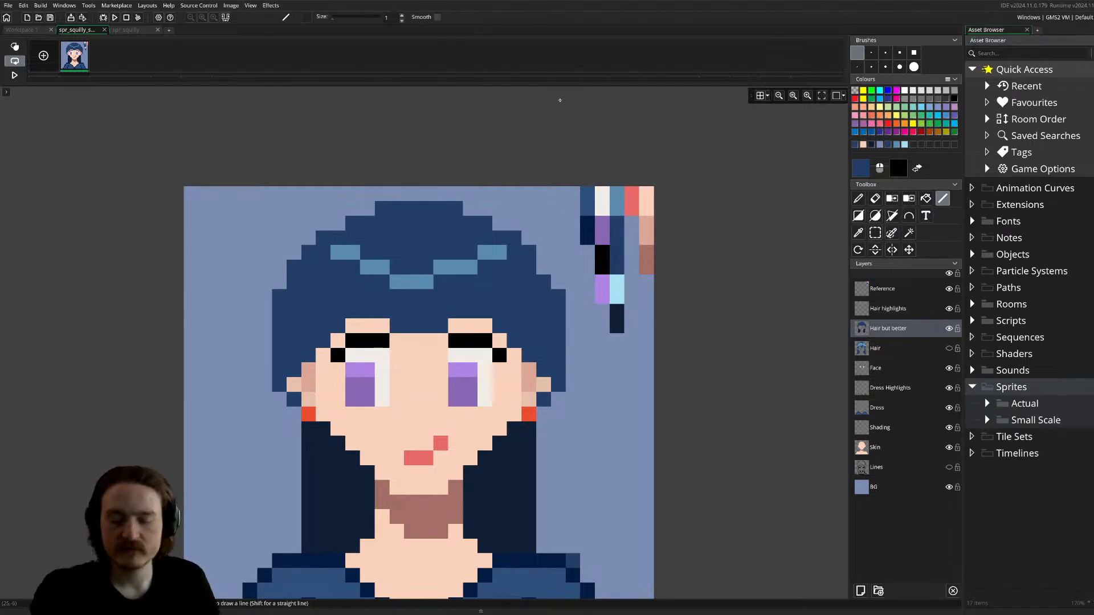
key("F5")
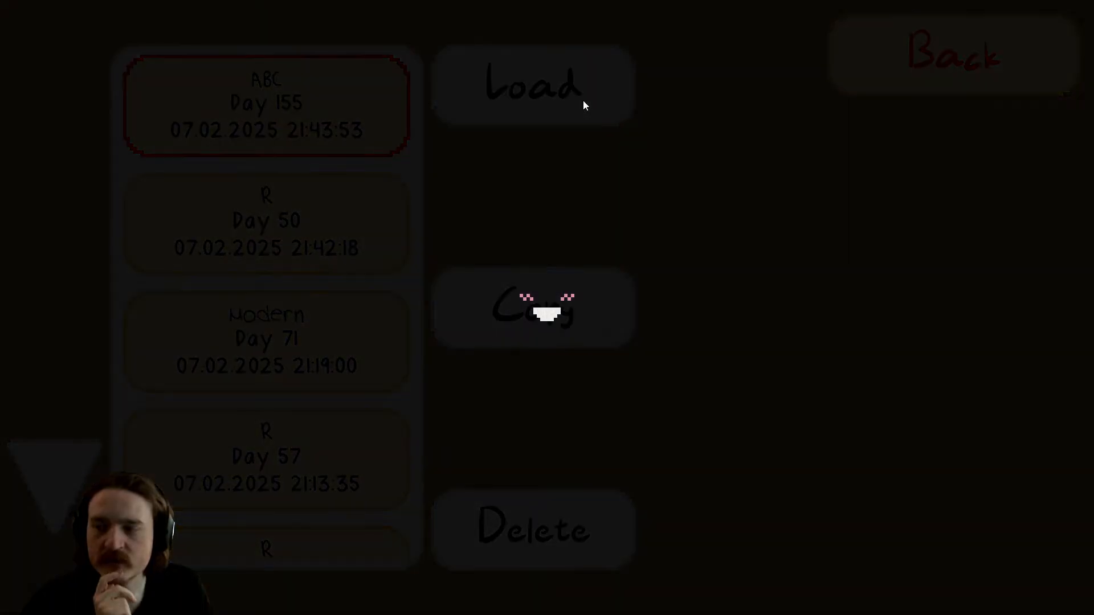
left_click(583, 100)
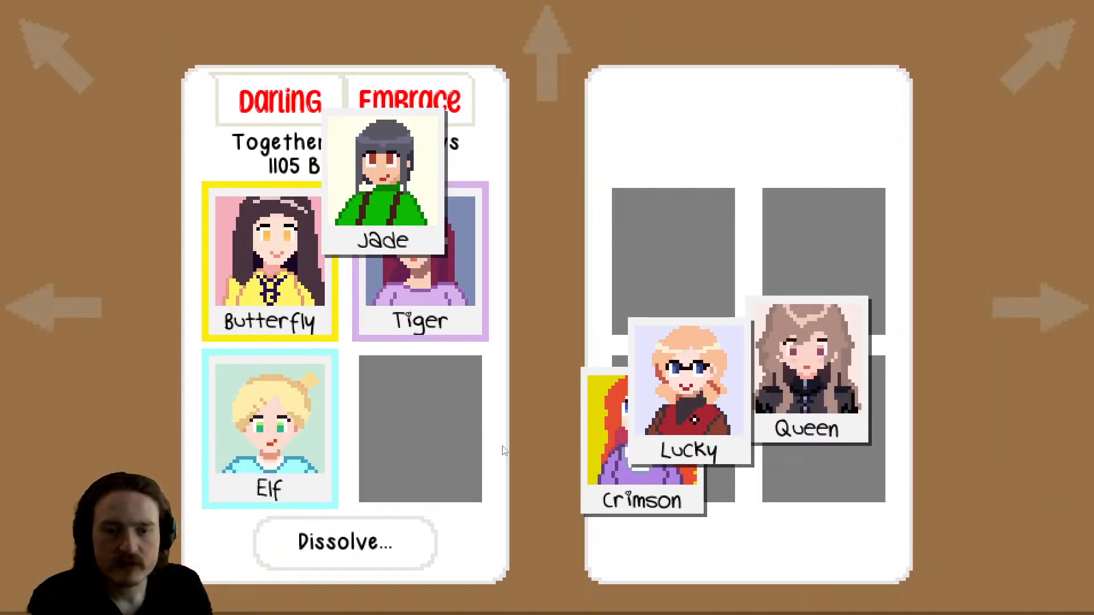
- Move the Jade, Lucky and Queen portrait cards apart to examine how their hair and ears are drawn
left_click_drag(393, 196, 578, 242)
left_click_drag(651, 389, 457, 423)
left_click_drag(796, 422, 741, 189)
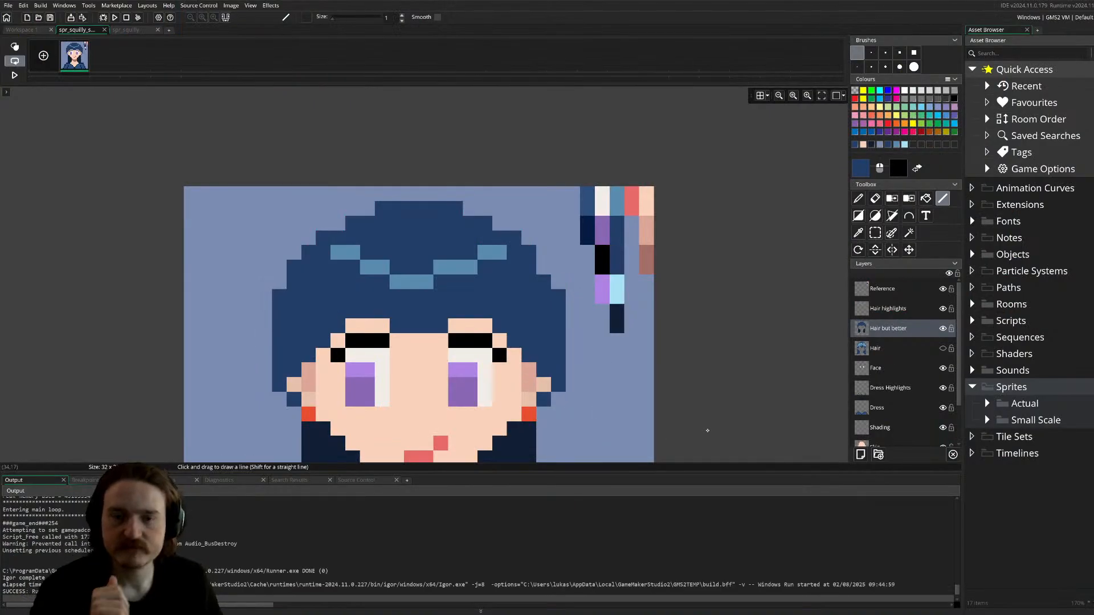
- Try a vertical dark blue hair strand between the right-hand eye and ear on the Hair but better layer
scroll(730, 377, "down", 2)
left_click(652, 370)
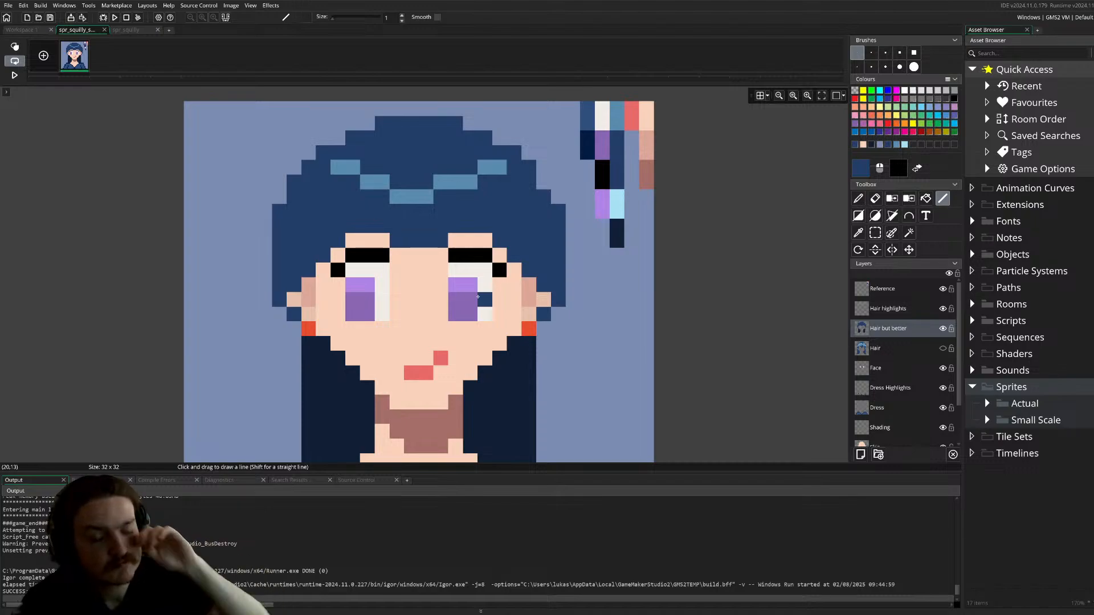
left_click_drag(514, 270, 519, 324)
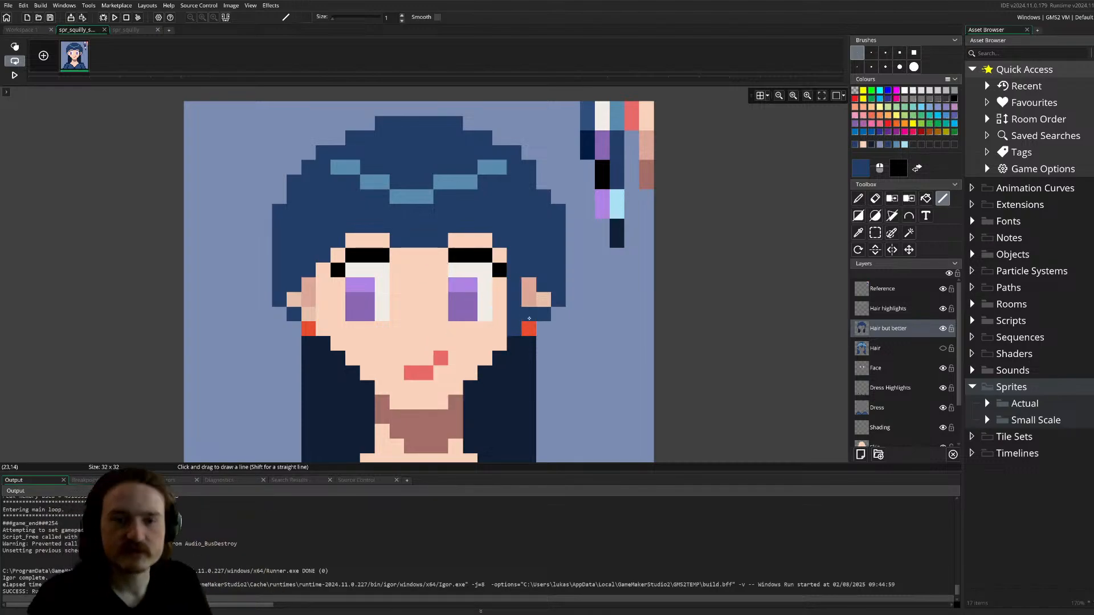
key("e")
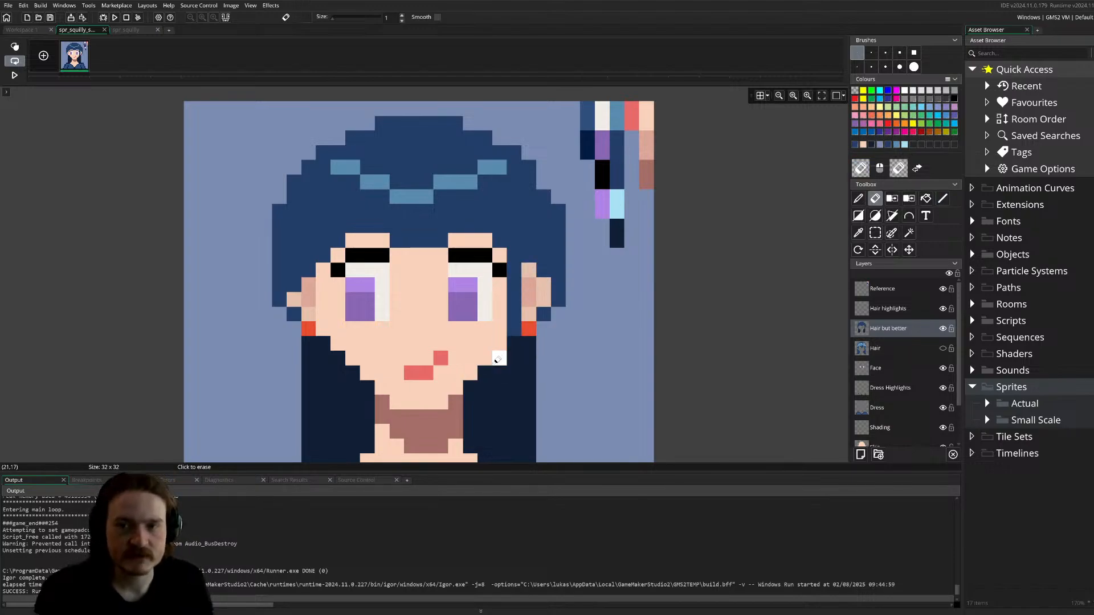
- Undo the hair strand and the erased pixels around the right-hand ear
key("ctrl+z")
key("ctrl+z")
key("ctrl+z")
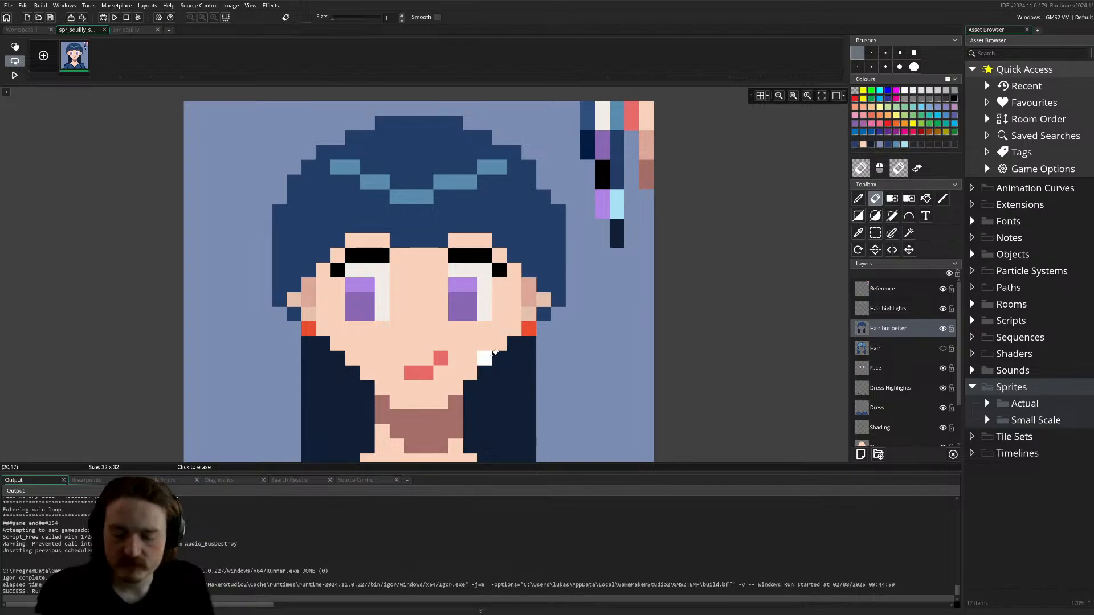
key("p")
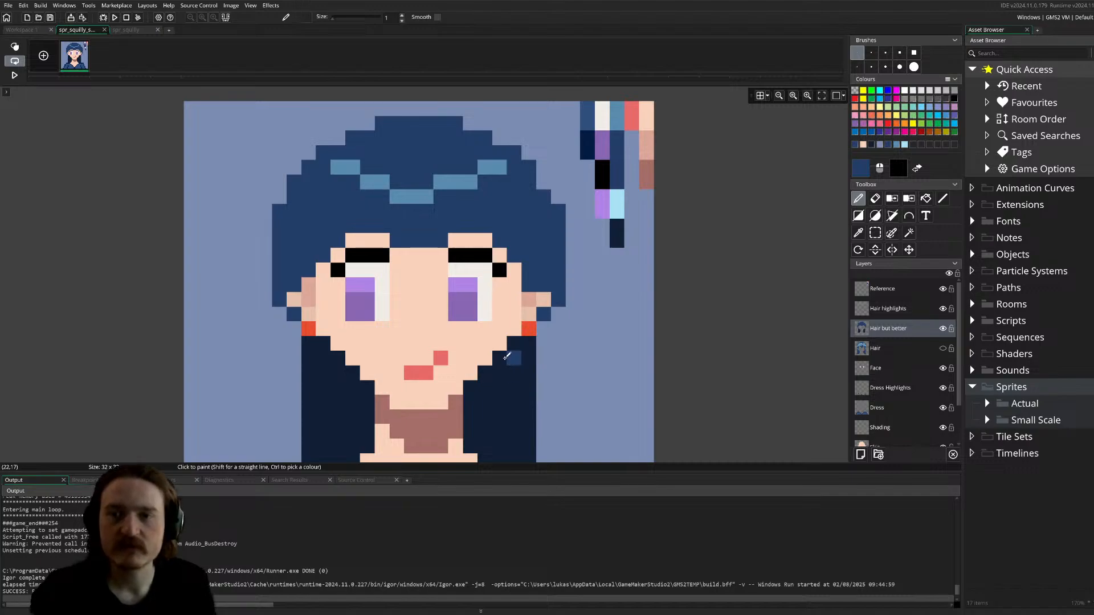
key("ctrl+z")
key("ctrl+z")
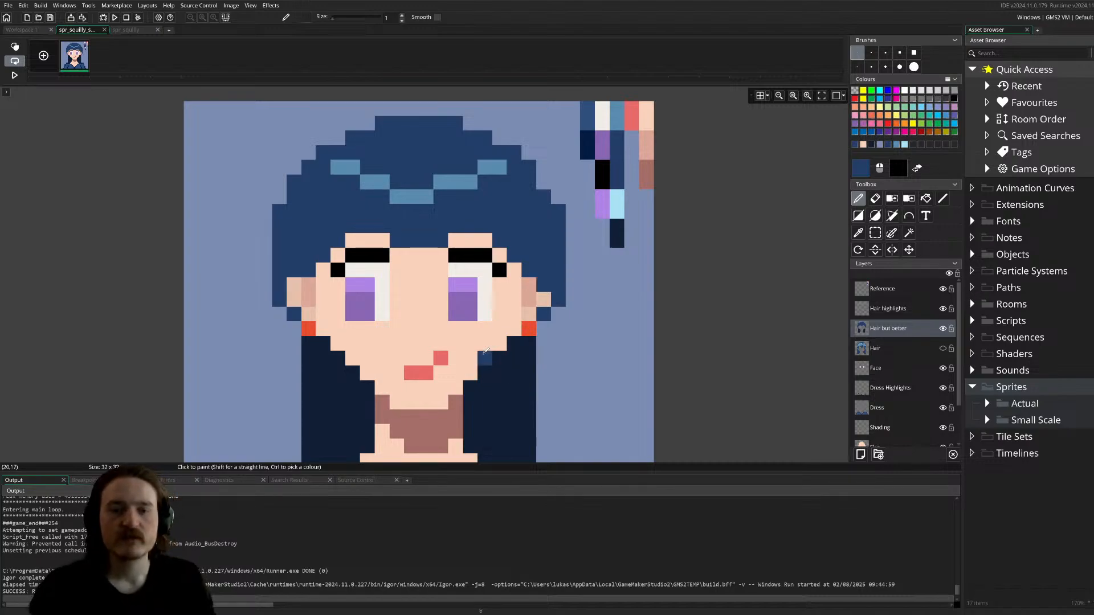
key("ctrl+z")
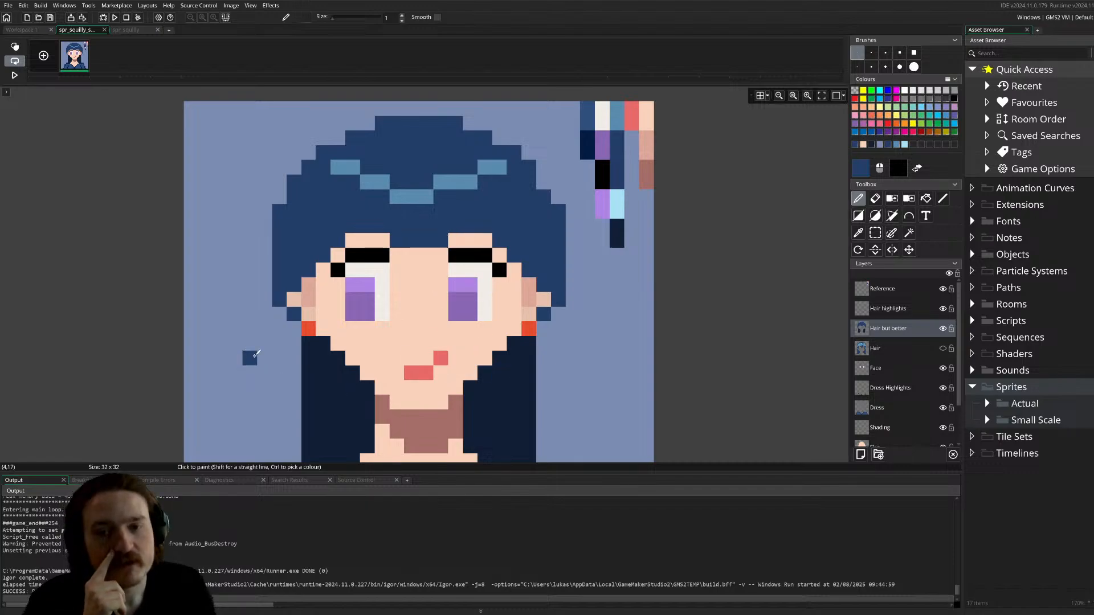
left_click(300, 296)
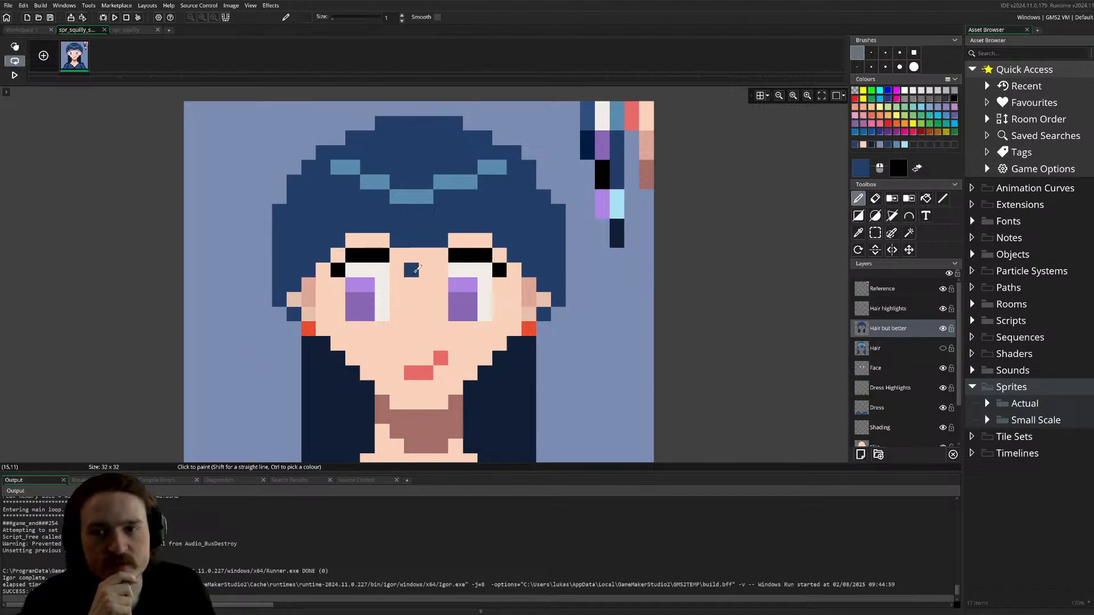
- Examine the hair and ears of the larger spr_squilly sprite for comparison, and return to the spr_squilly_small image
left_click(22, 30)
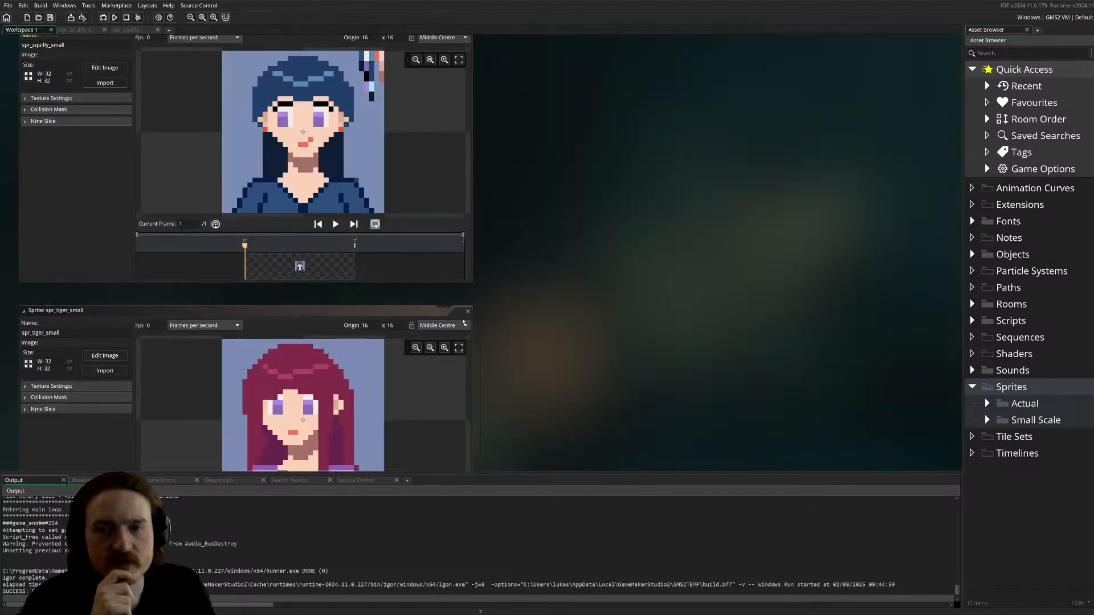
scroll(607, 318, "up", 2)
scroll(604, 312, "up", 5)
scroll(603, 309, "down", 12)
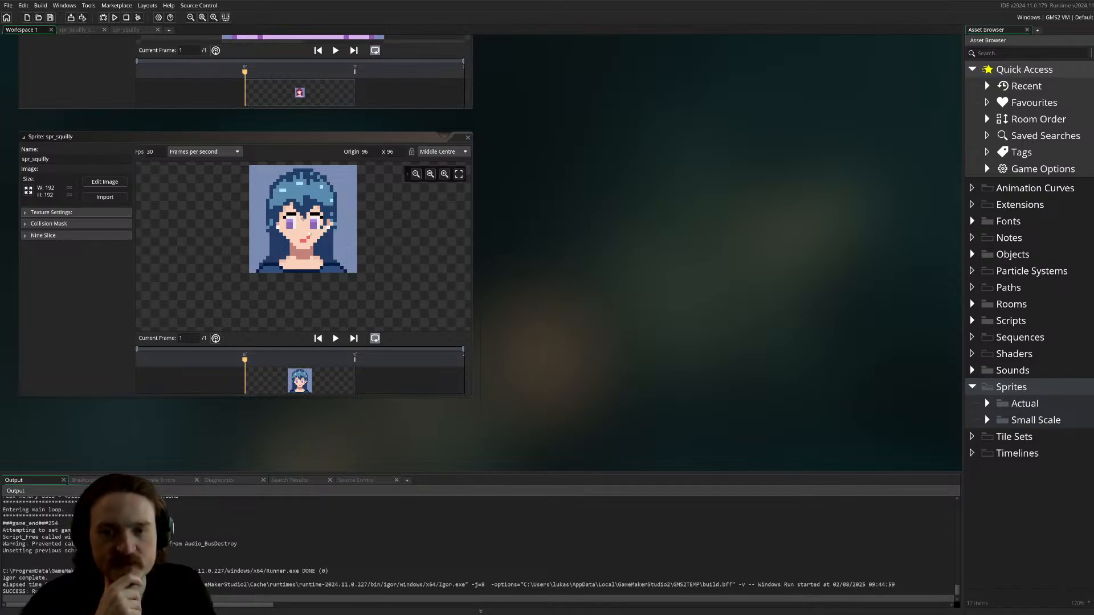
scroll(322, 232, "up", 1)
scroll(323, 239, "up", 3, "ctrl")
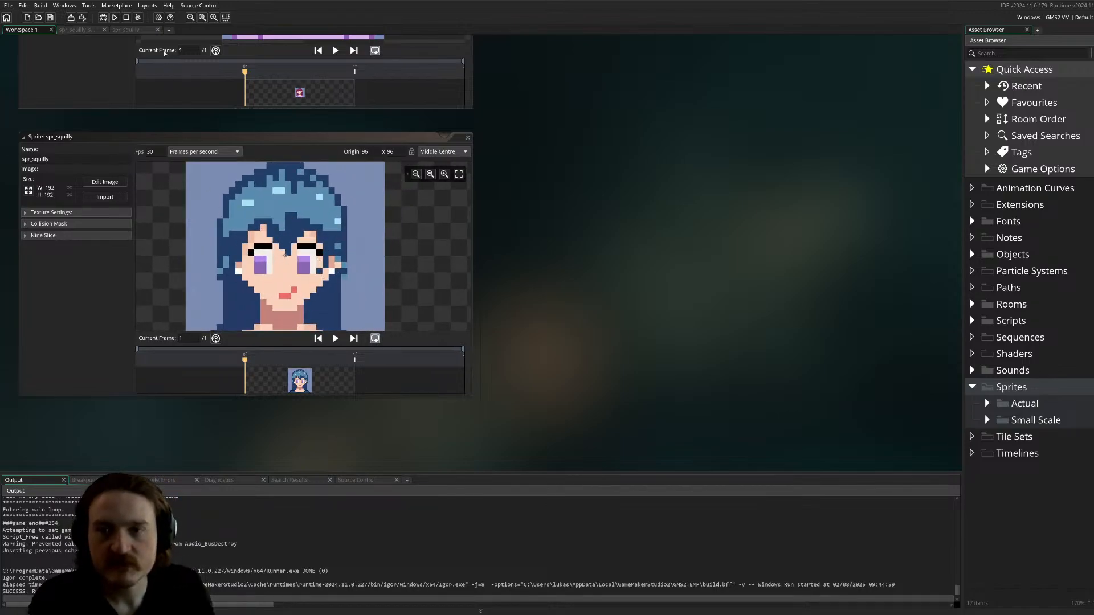
left_click(146, 31)
scroll(452, 313, "down", 1)
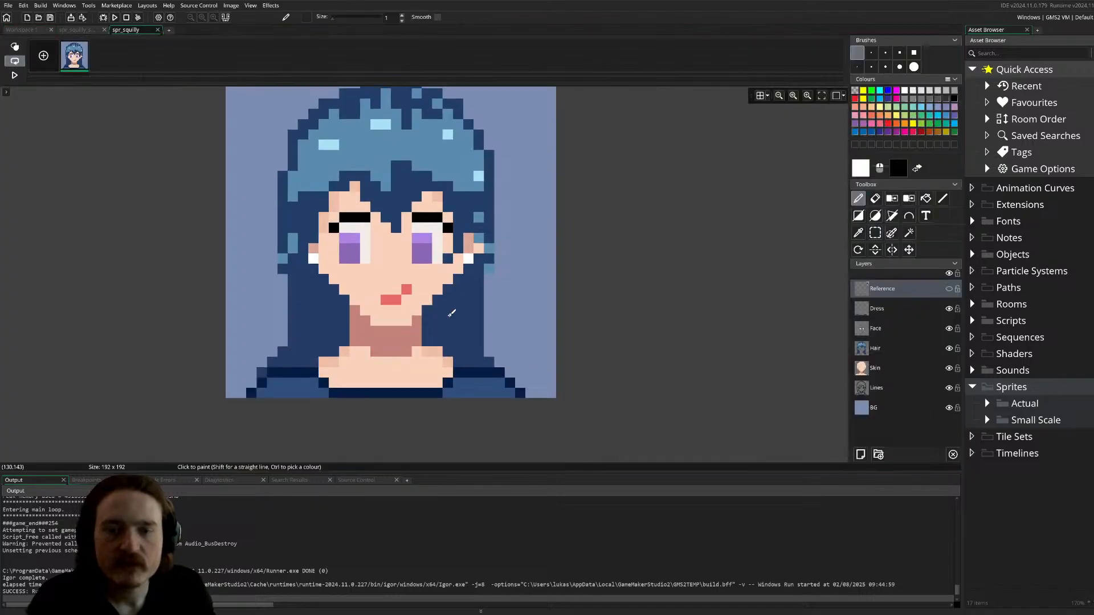
scroll(451, 313, "up", 5)
scroll(442, 311, "down", 3)
left_click(83, 30)
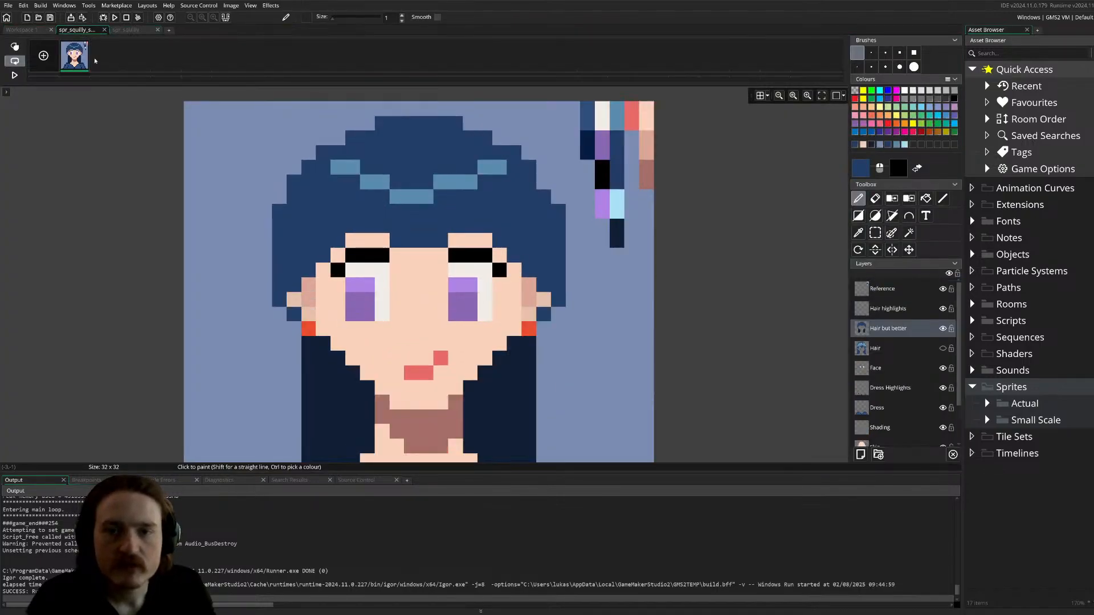
- Paint dark blue hair over the right-hand ear and its earring on the Hair but better layer
scroll(682, 290, "down", 3)
scroll(679, 286, "down", 4)
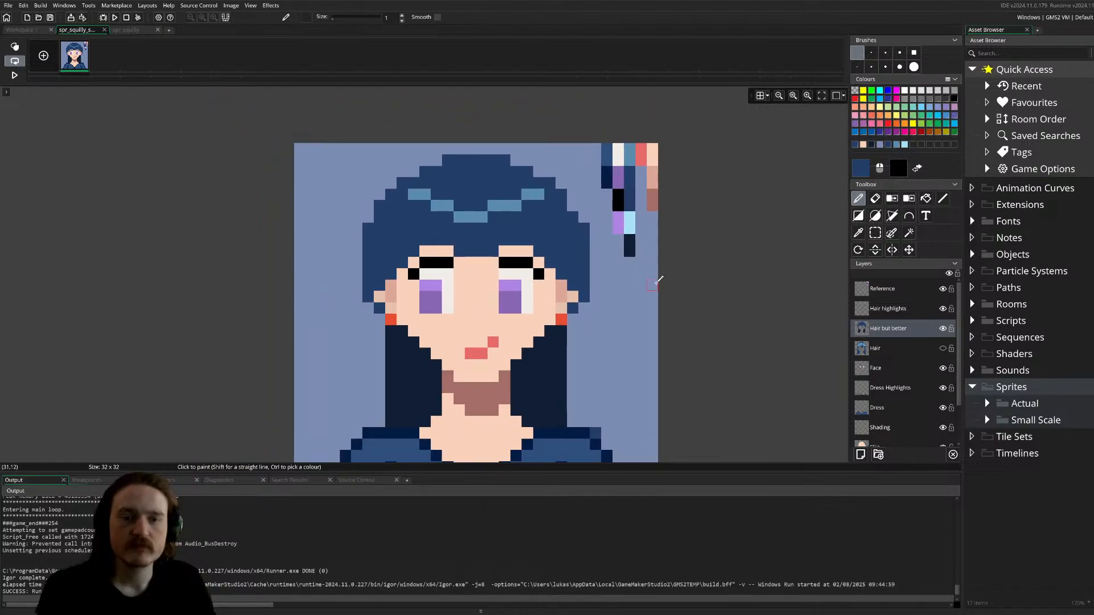
left_click(447, 306)
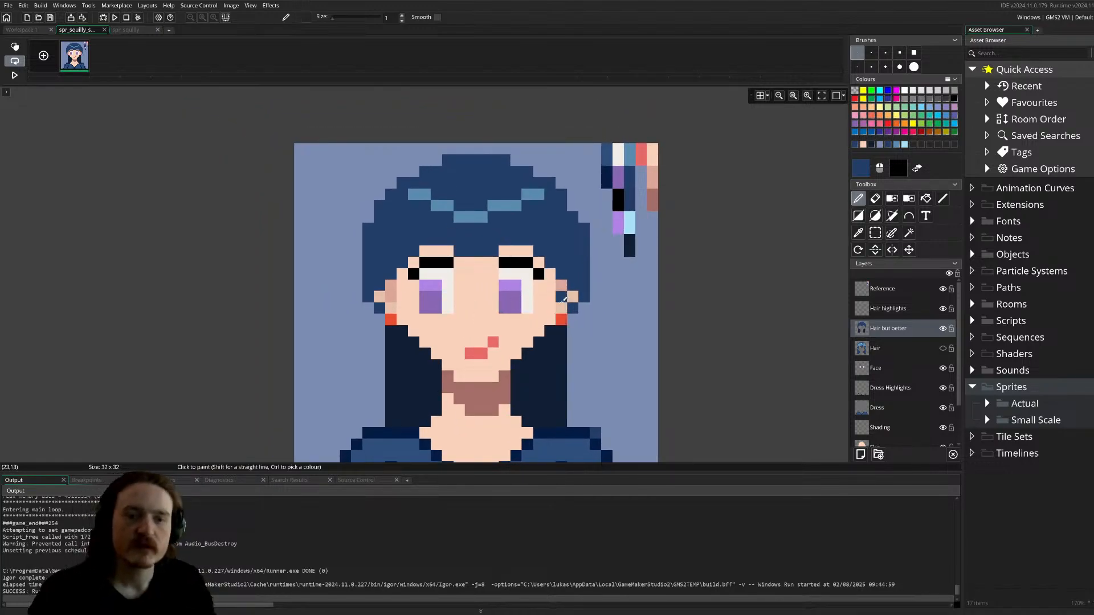
key("l")
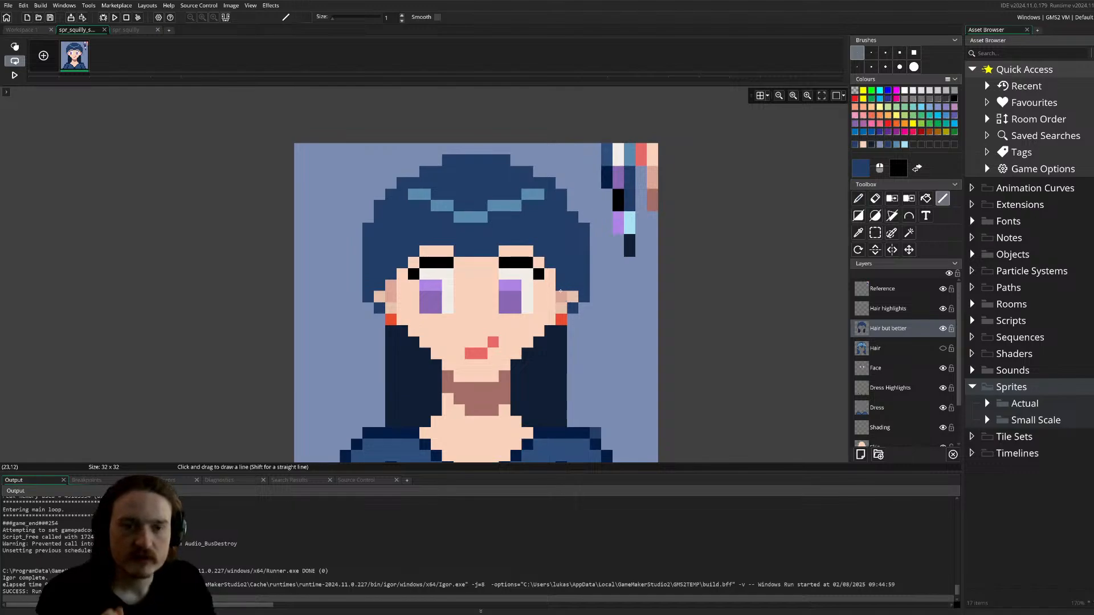
left_click_drag(560, 291, 561, 309)
left_click(572, 298)
left_click(561, 320)
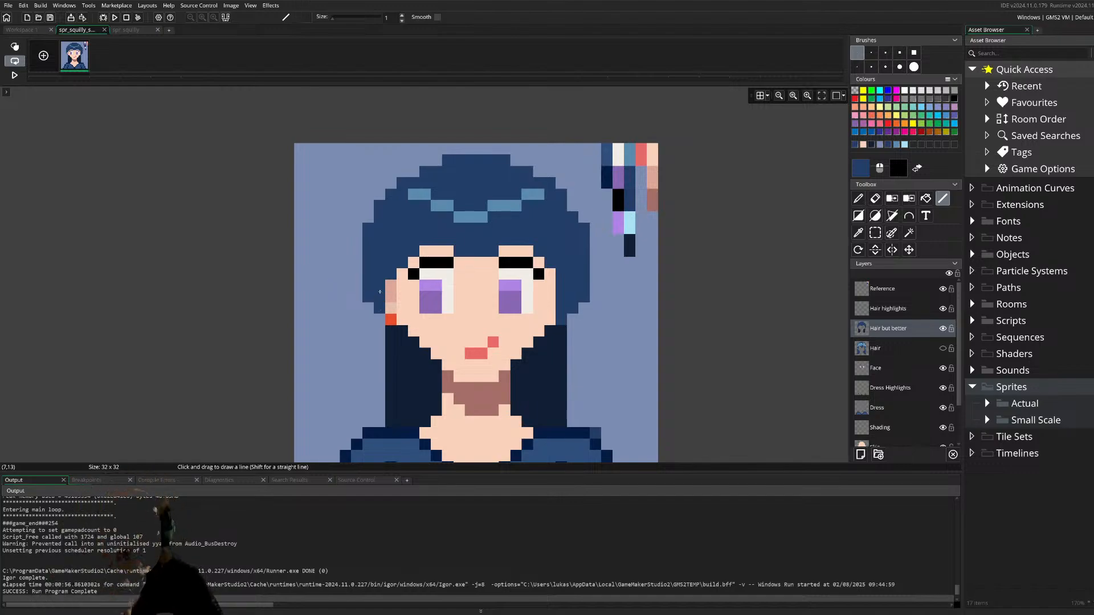
- Erase the hair pixels over the top of the left-hand ear on the Hair but better layer
key("e")
left_click(379, 284)
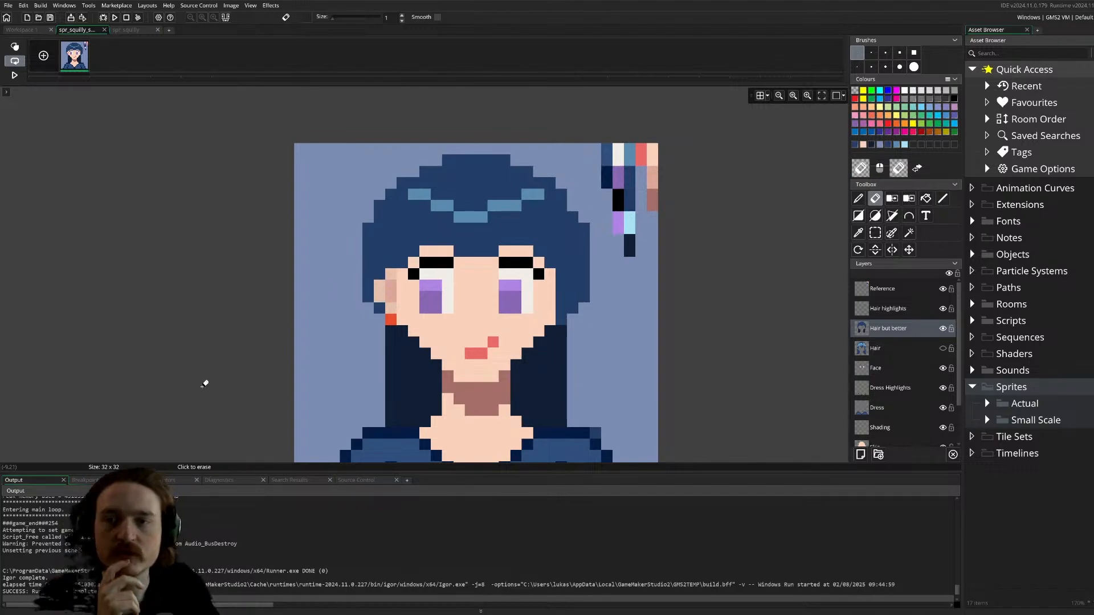
left_click(404, 264)
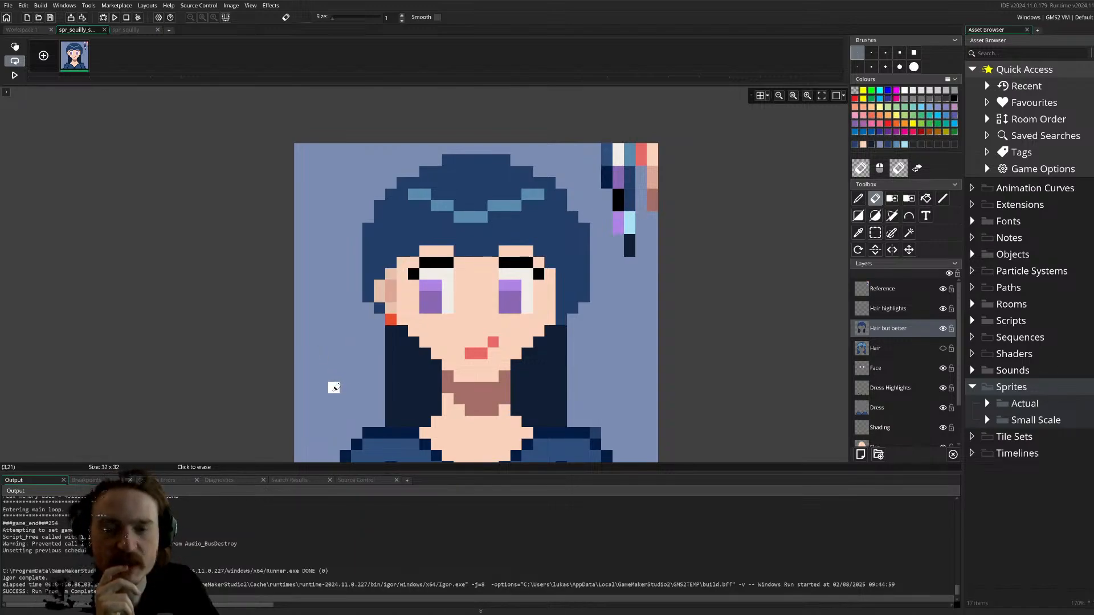
- Hide and reshow the Shading layer to compare, and erase the hair covering the right-hand earring on Hair but better
left_click(942, 428)
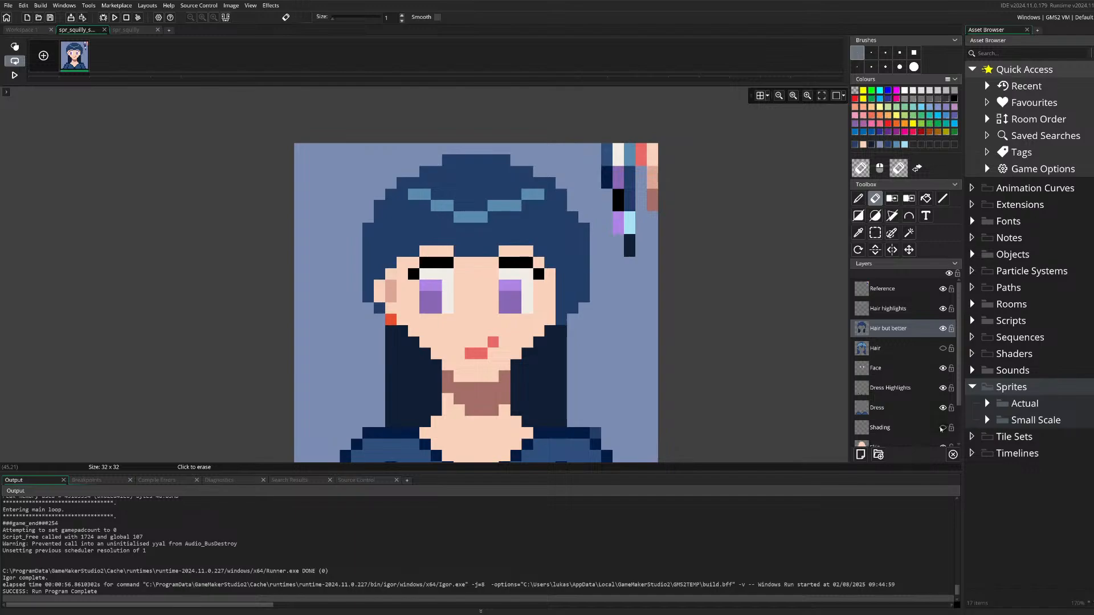
left_click(941, 427)
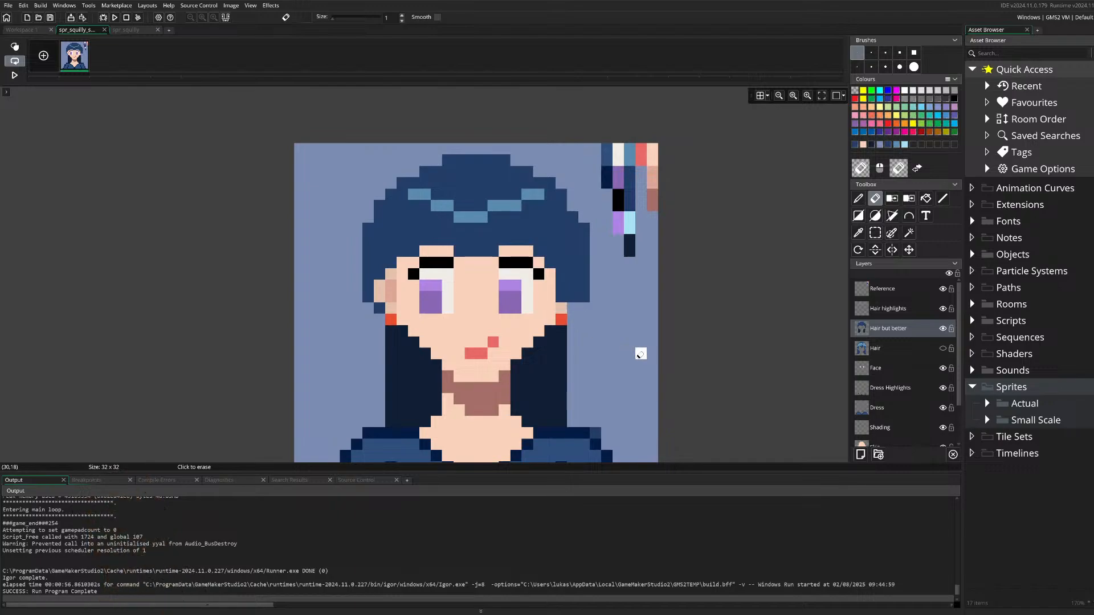
key("d")
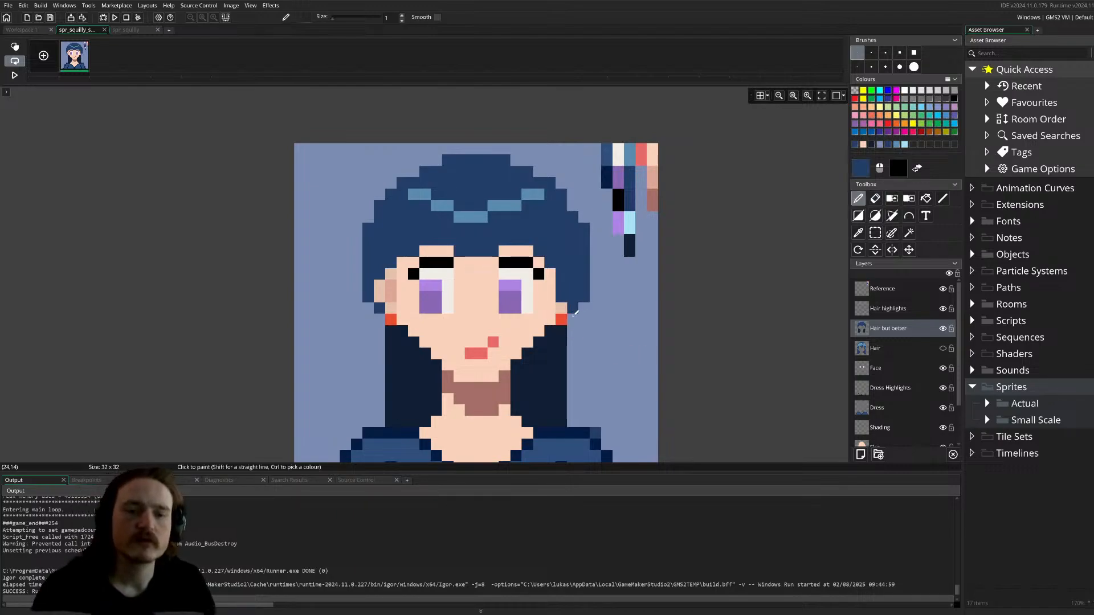
- Paint dark blue hair pixels below the right-hand ear and over the top of the left-hand ear on the Hair but better layer
left_click(574, 320)
left_click(584, 308)
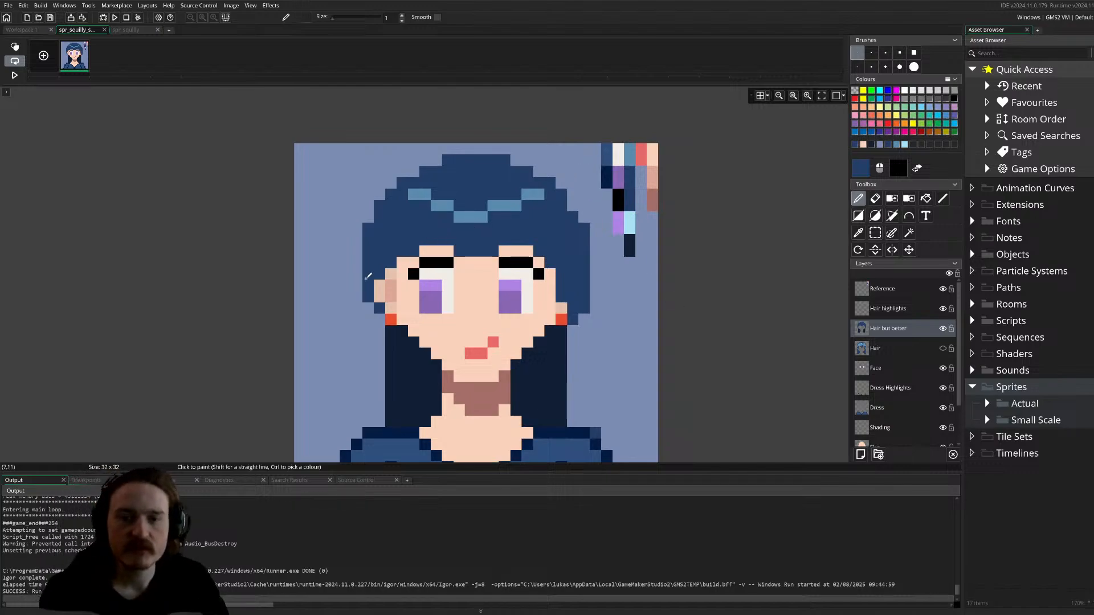
left_click(389, 274)
left_click(379, 285)
left_click(403, 263)
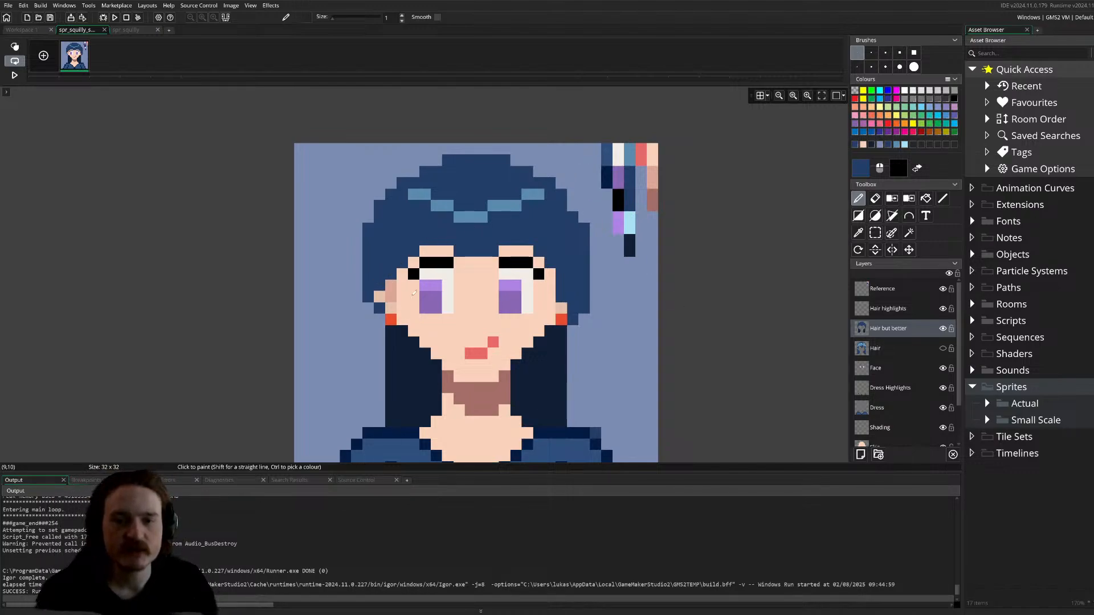
left_click(607, 376)
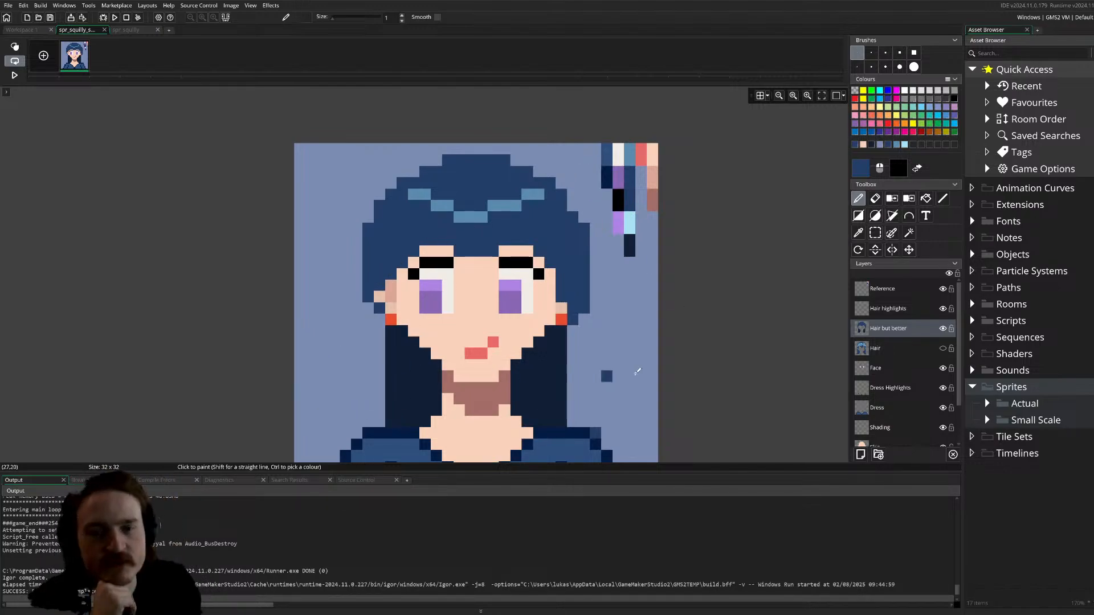
key("ctrl+z")
left_click(552, 355)
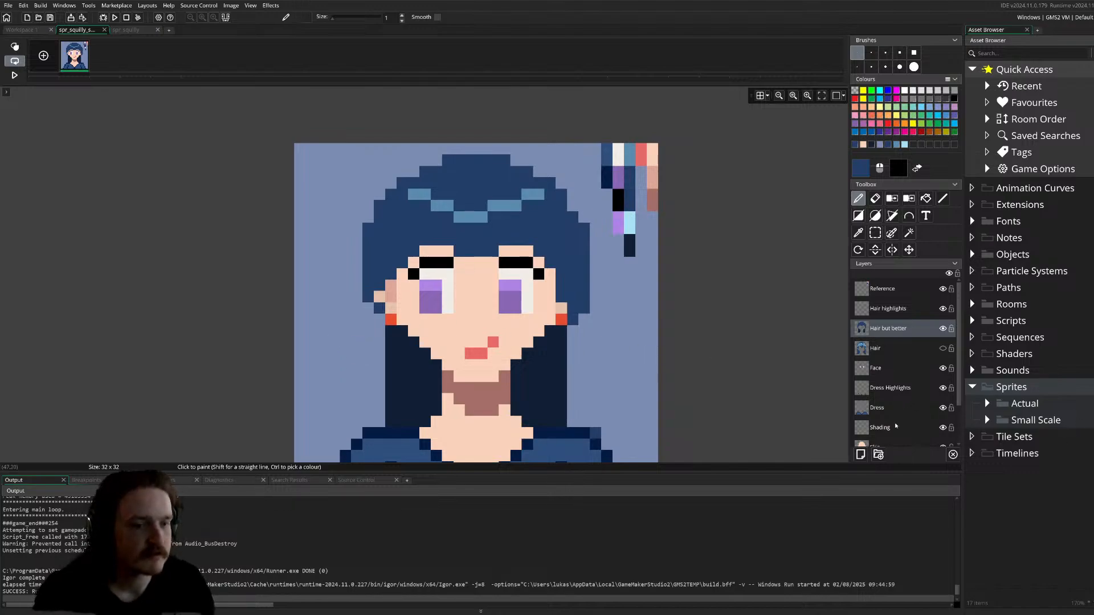
- Move both orange earrings up by one pixel on the Skin layer
scroll(890, 428, "down", 2)
left_click(882, 401)
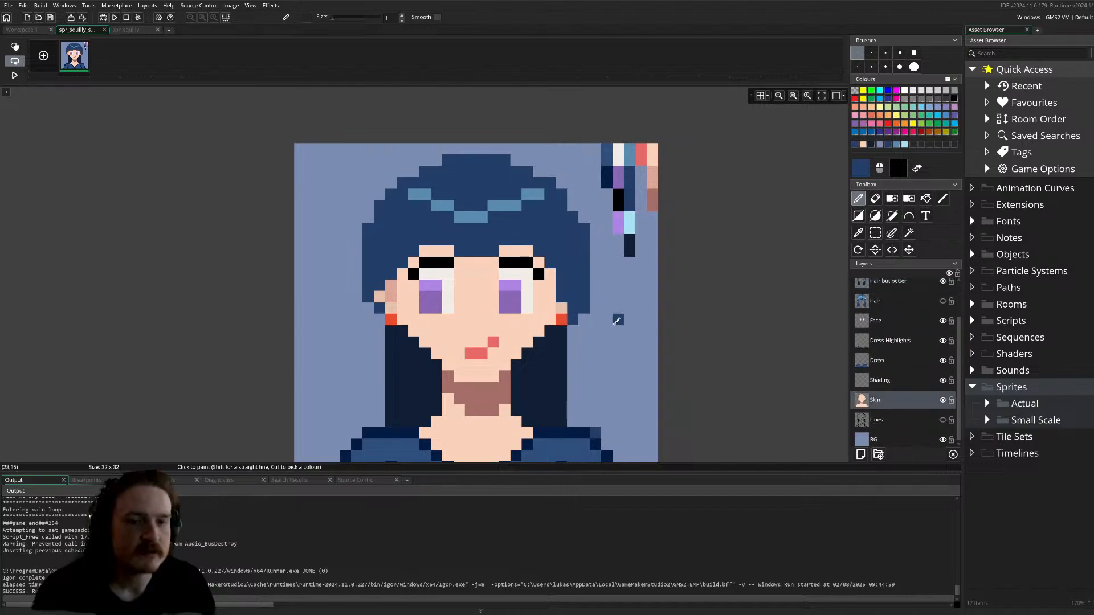
key("s")
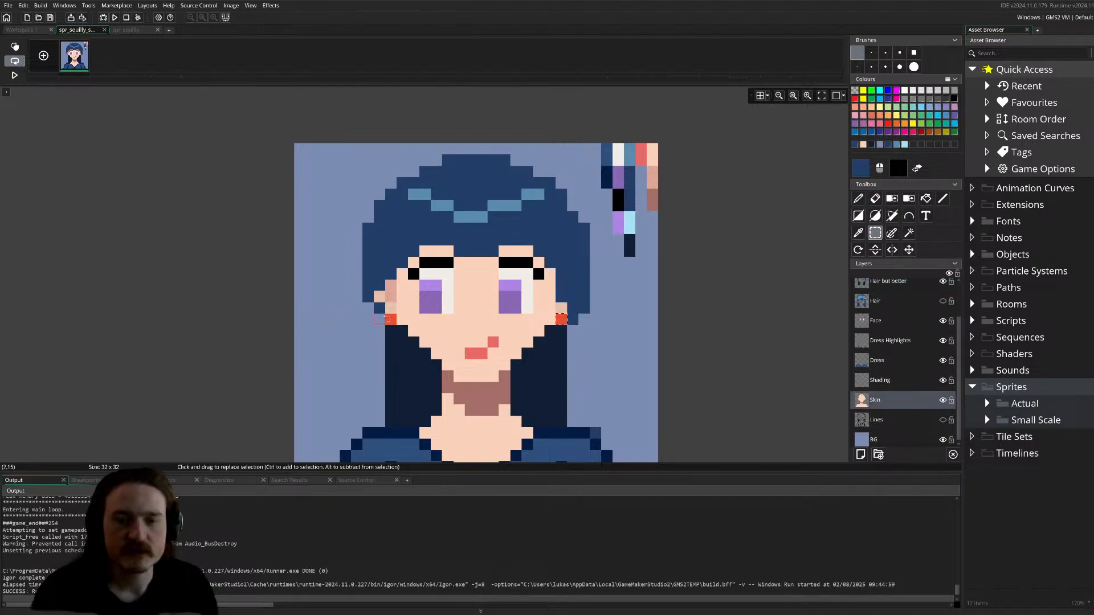
key("Up")
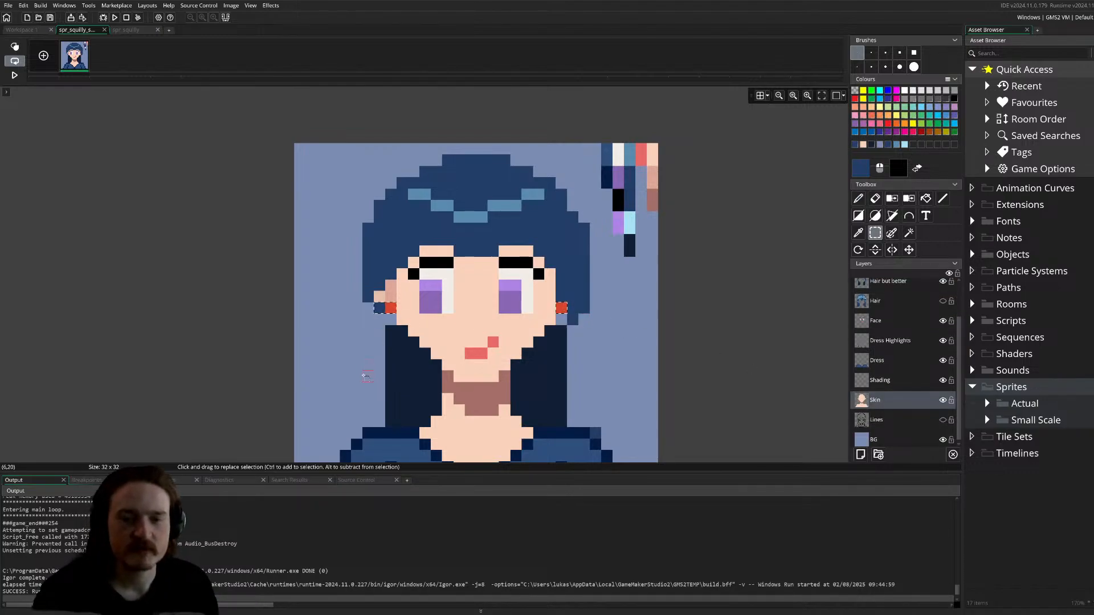
left_click(364, 376)
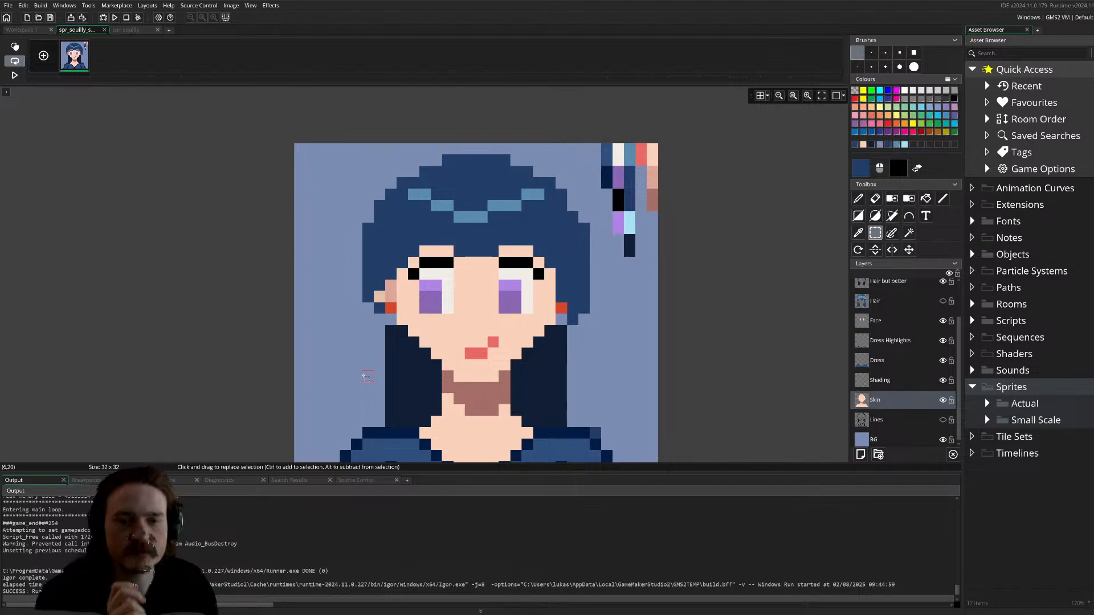
- Fill the gaps beneath both earrings with the dark navy back-hair colour on the Hair but better layer
left_click(898, 303)
scroll(644, 308, "up", 2)
key("p")
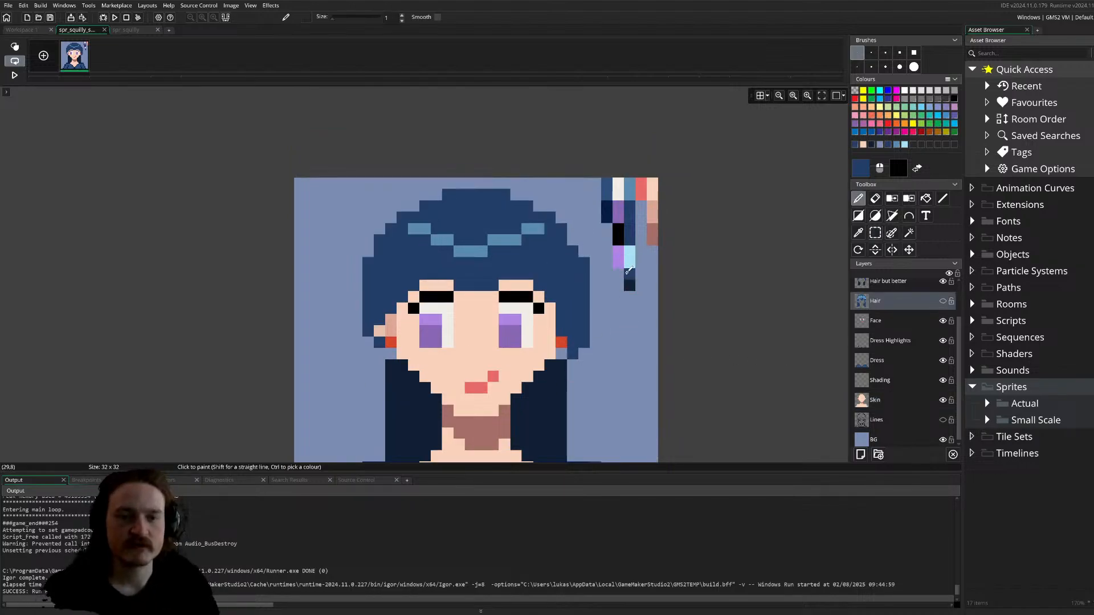
left_click(629, 273, "ctrl")
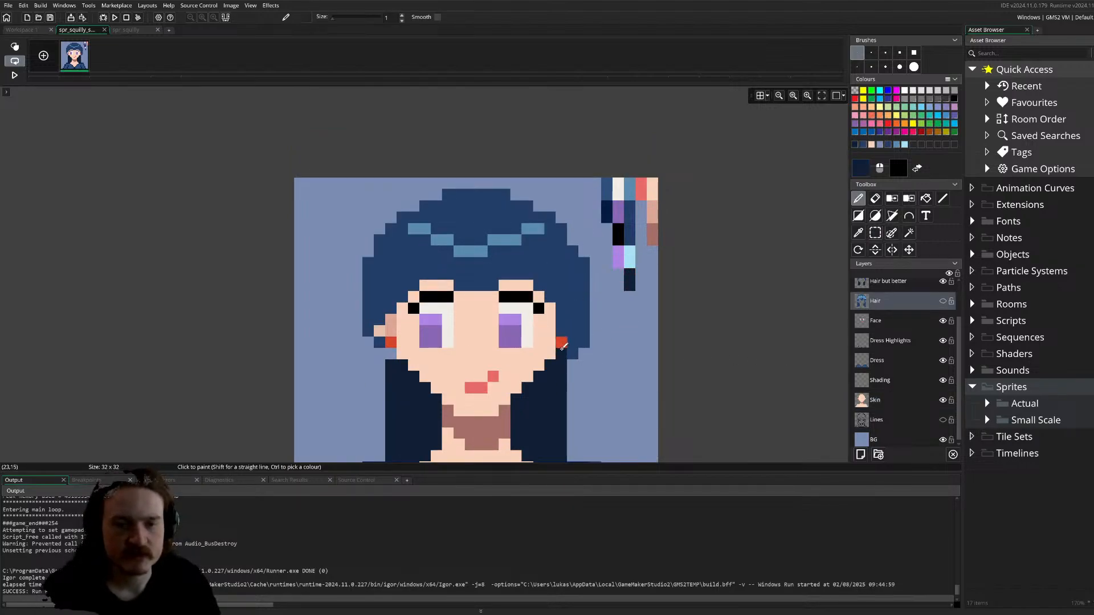
left_click(563, 346)
scroll(897, 342, "up", 2)
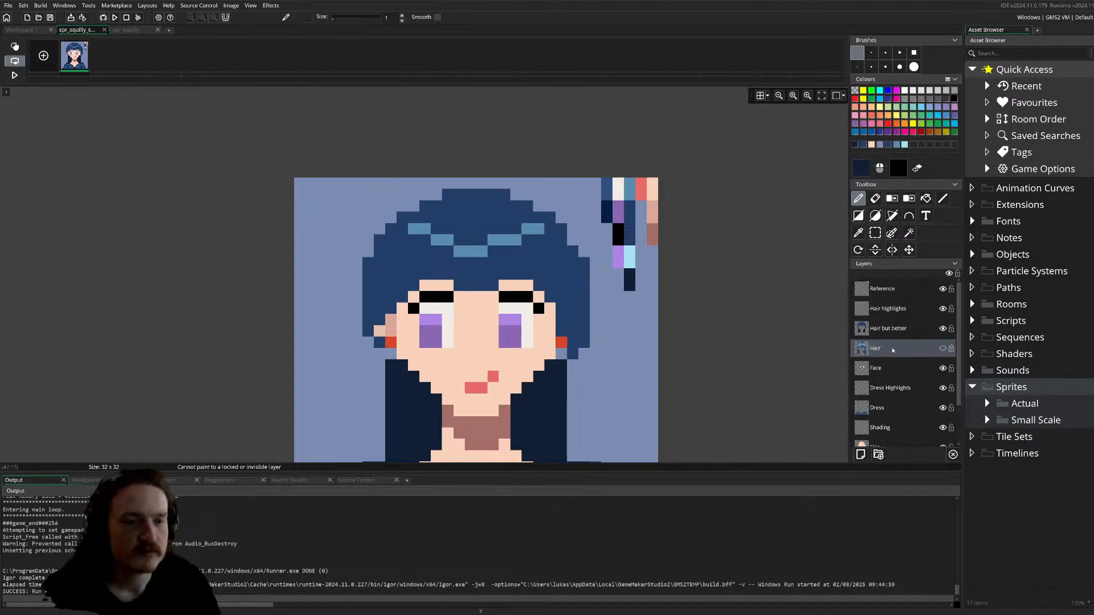
left_click(888, 328)
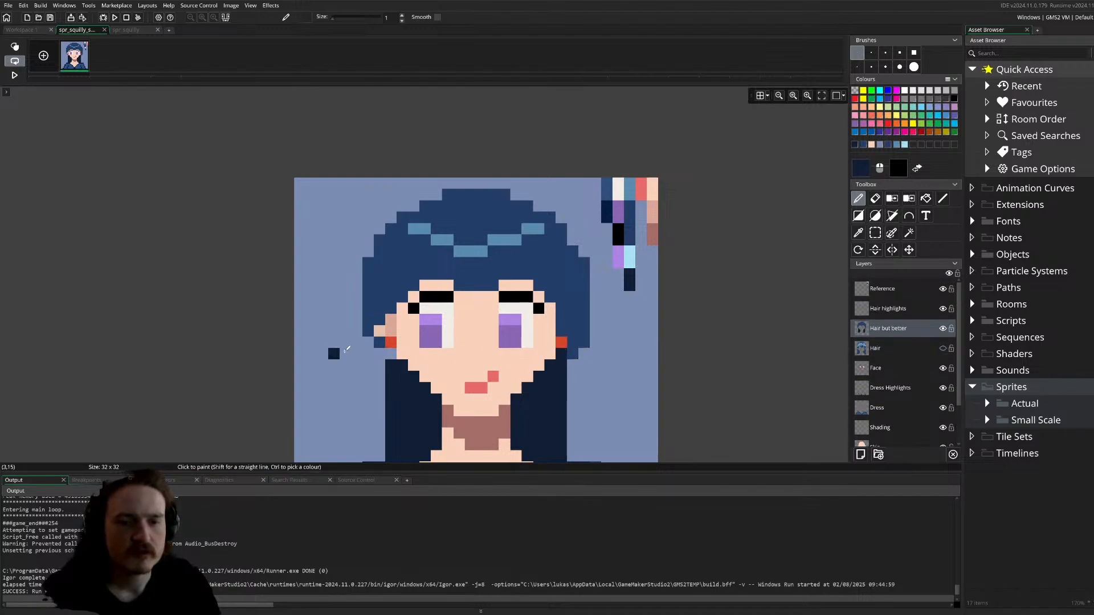
left_click(368, 433)
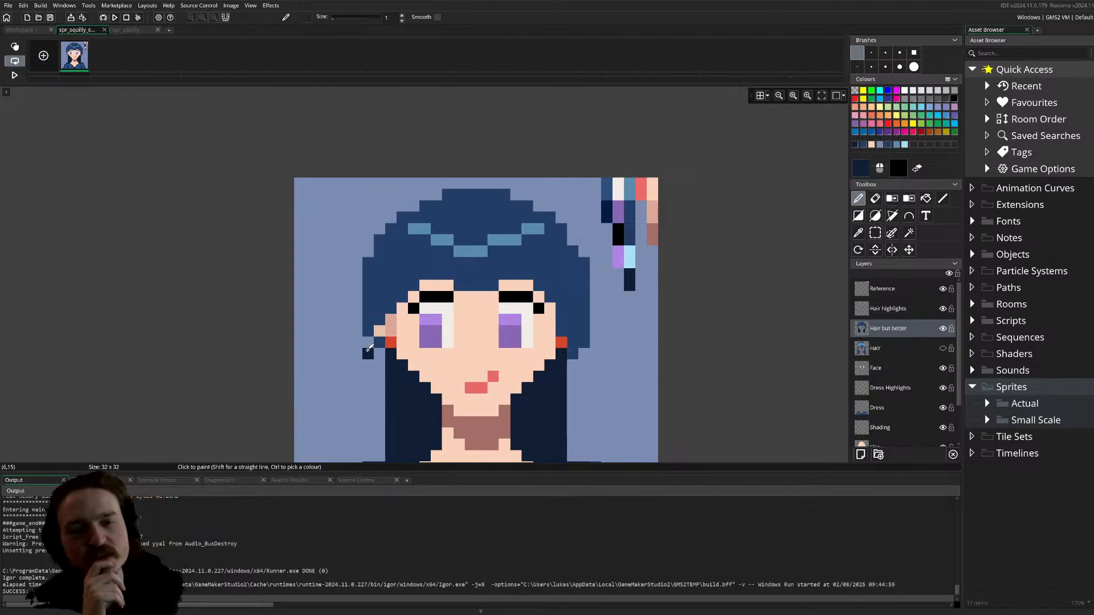
- Collapse the output window so the whole portrait fits in the enlarged canvas area
key("e")
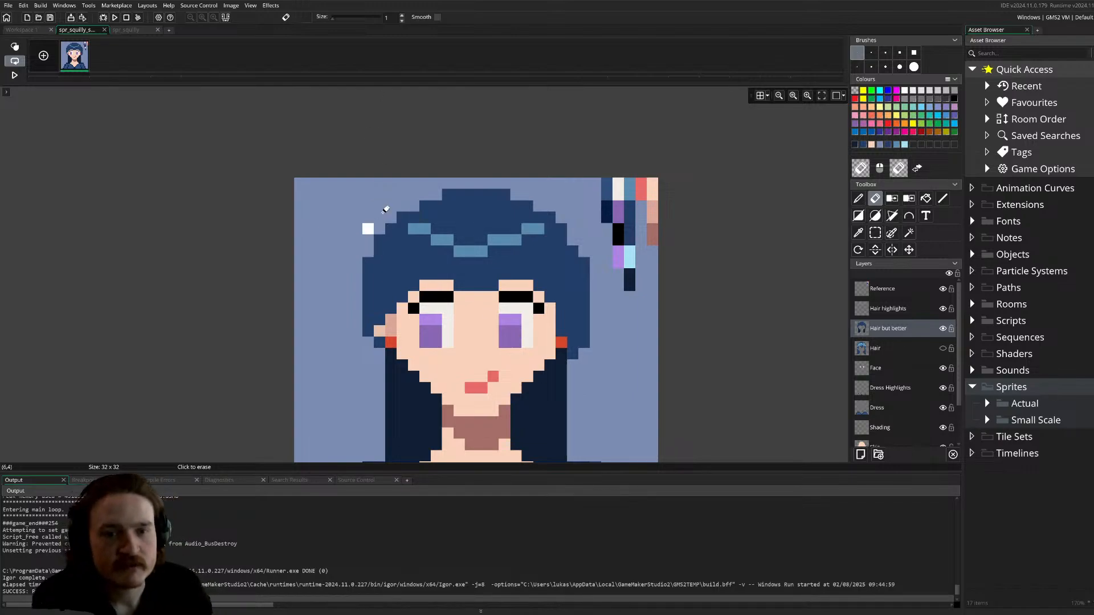
scroll(382, 251, "down", 3)
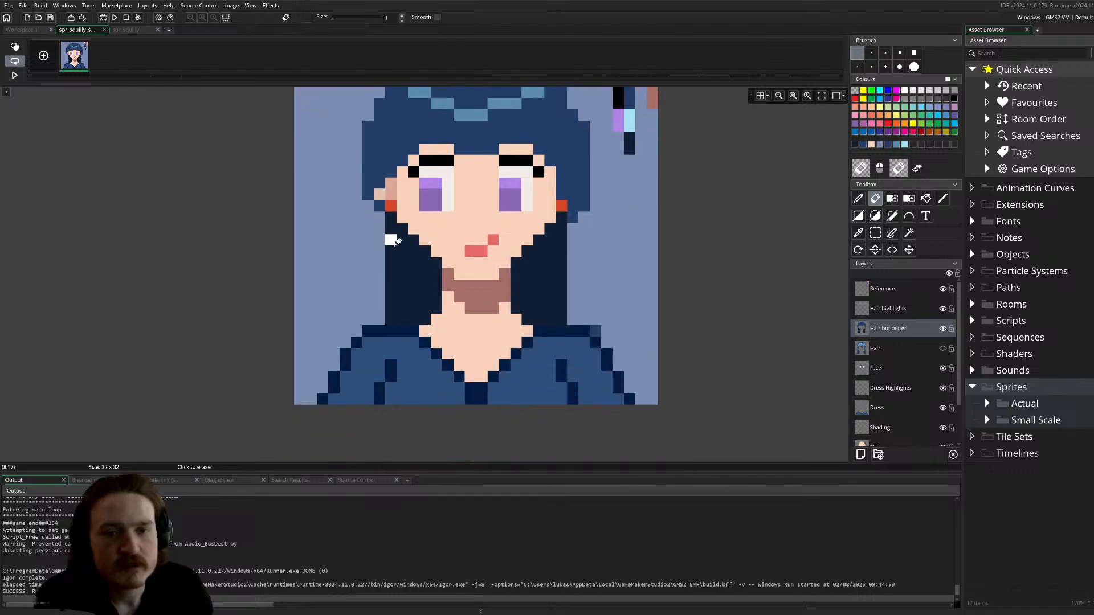
scroll(402, 230, "up", 6)
scroll(401, 234, "down", 4)
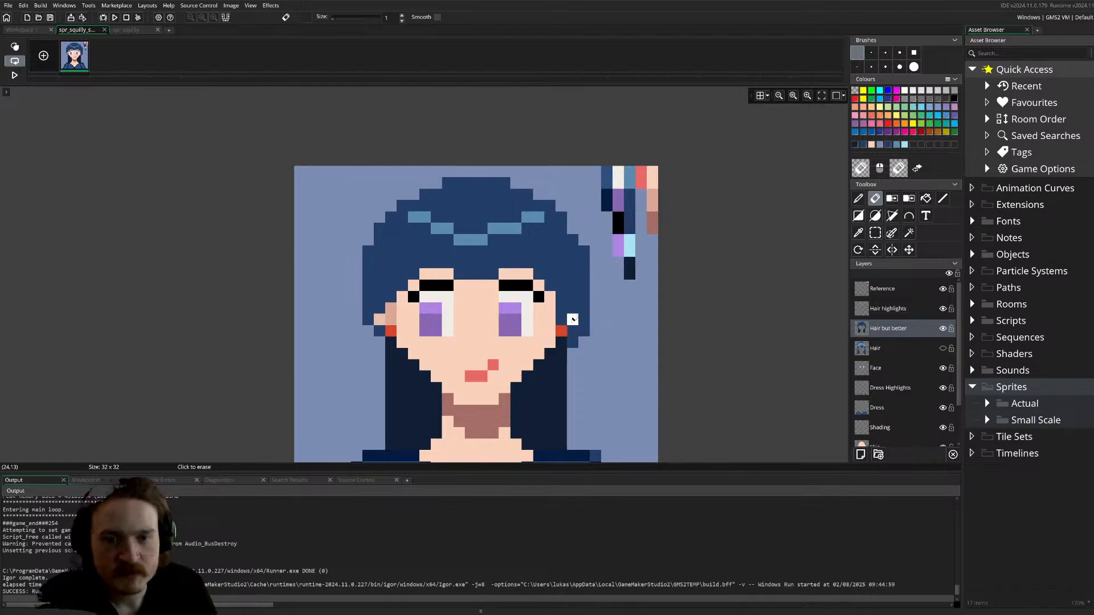
scroll(573, 319, "down", 1)
left_click(554, 606)
left_click(561, 611)
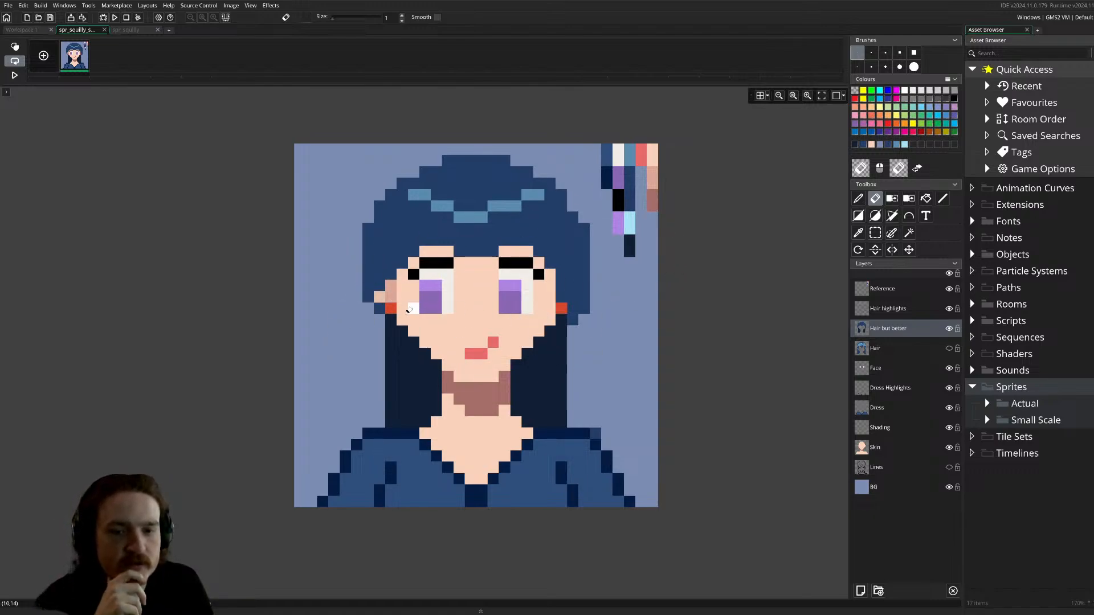
- Try extending the dark blue hair beneath the left-hand ear by a pixel, and undo it
key("d")
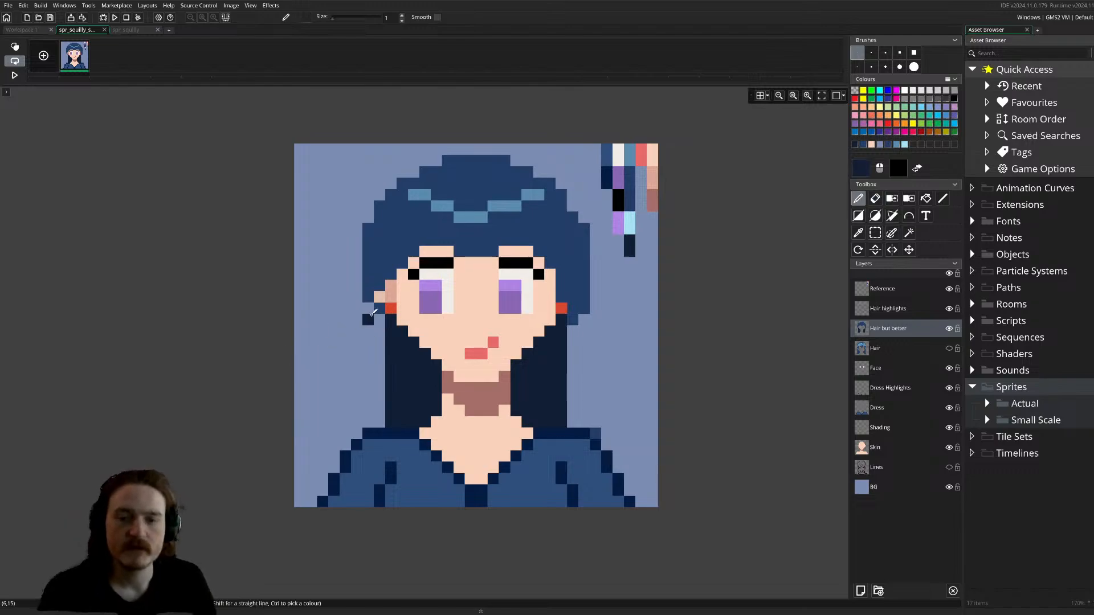
left_click(365, 312, "ctrl")
left_click_drag(365, 310, 377, 325)
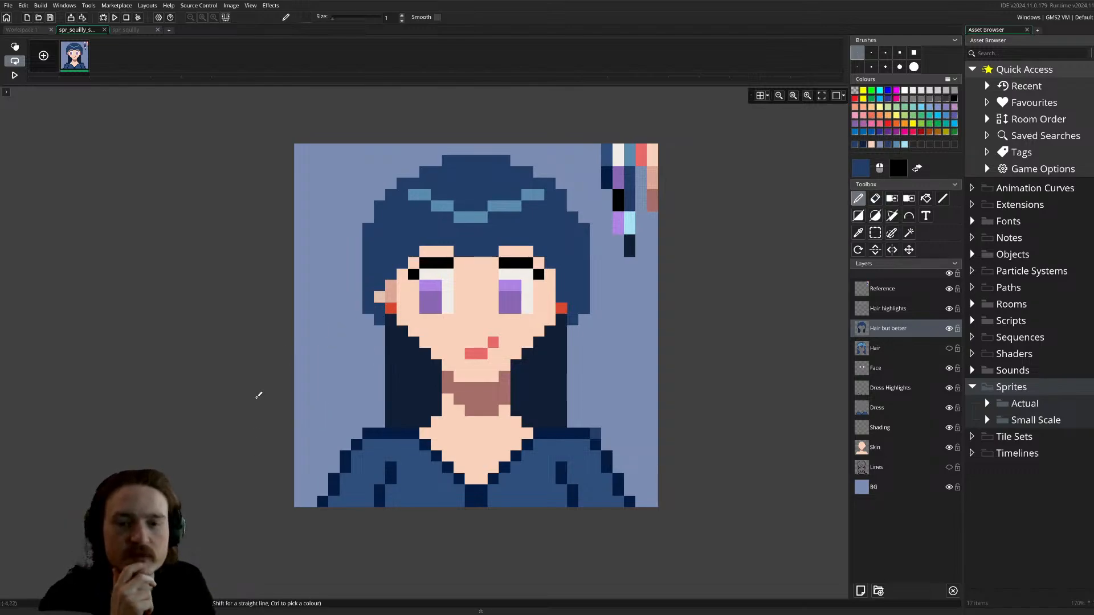
left_click(475, 350)
key("ctrl+z")
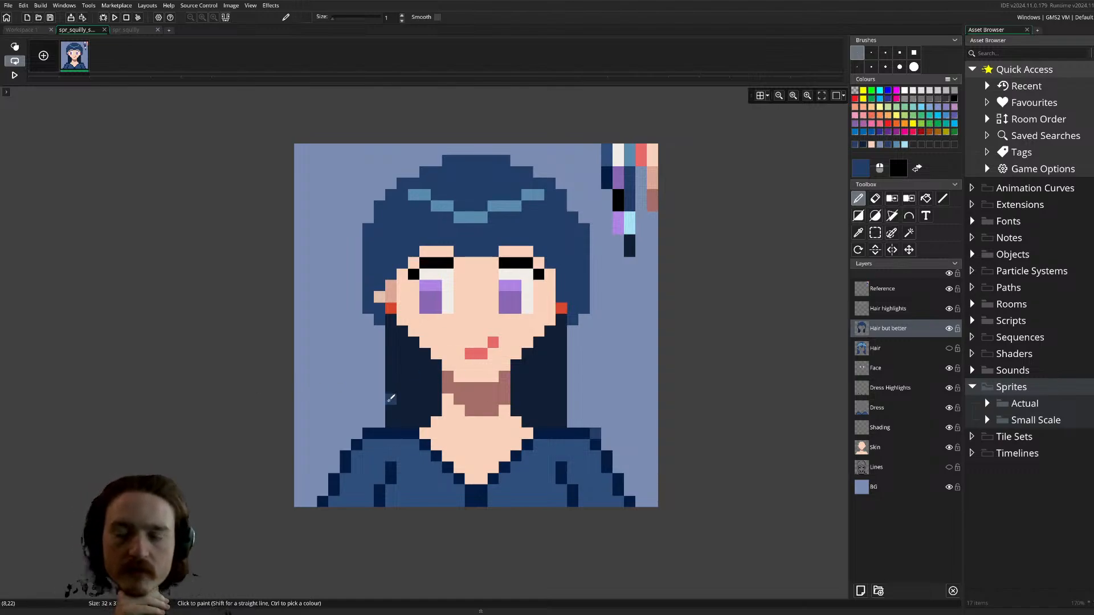
key("ctrl+z")
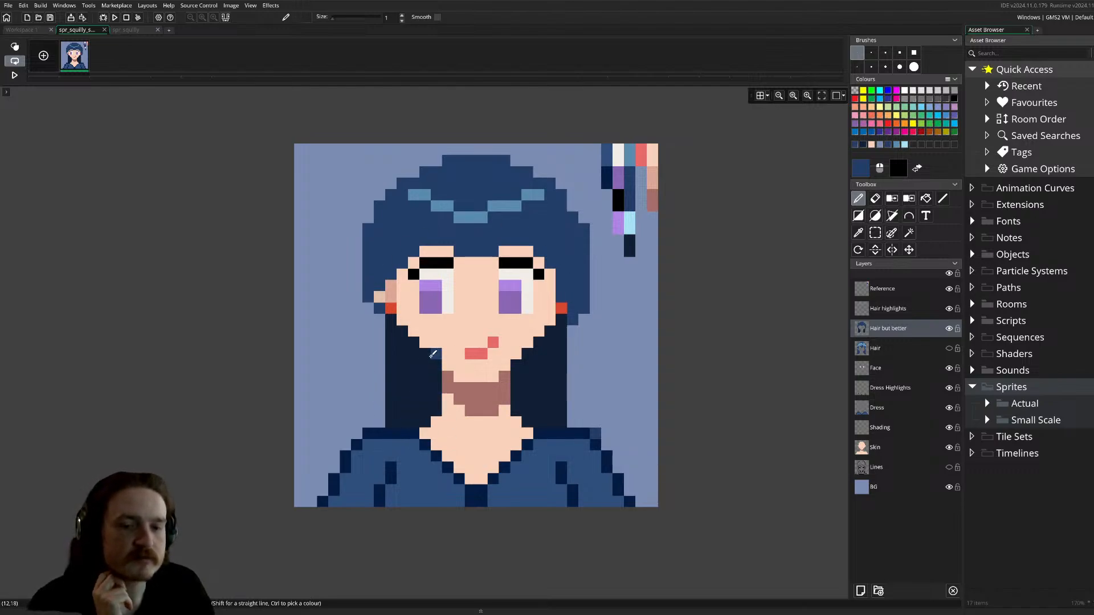
- Flare the navy back hair out by one pixel on each side above the shoulders and erase the stray pixel on the right-hand shoulder
left_click(557, 415, "ctrl")
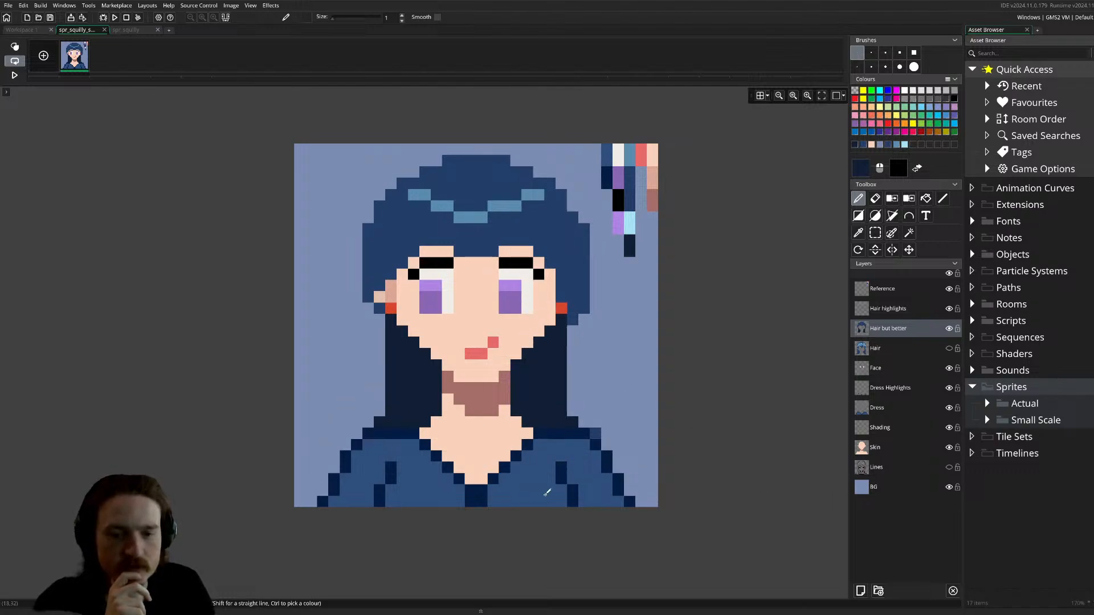
key("e")
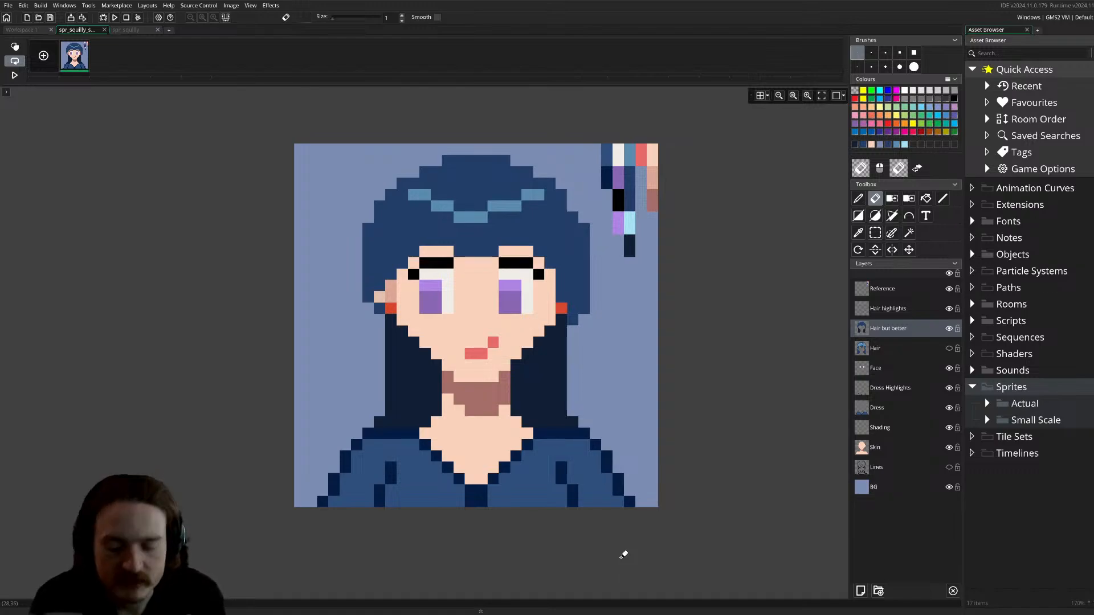
key("l")
left_click(652, 490)
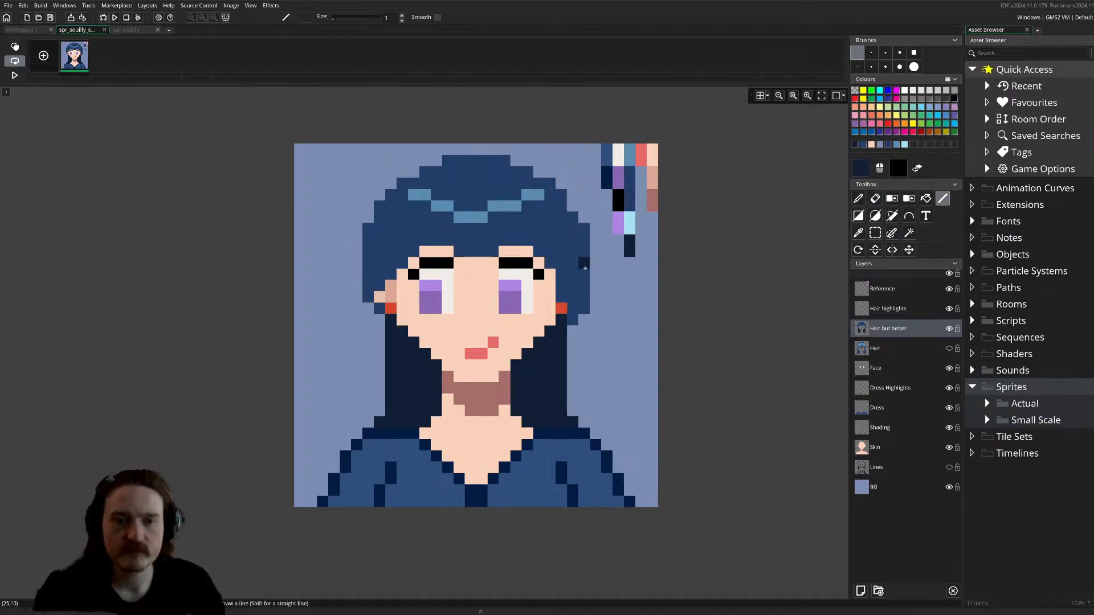
- Pick the dark blue hair colour and select a one-pixel border outside the hair across the crown and down its left-hand side
left_click(580, 273, "alt")
scroll(580, 320, "up", 3)
scroll(582, 319, "up", 2)
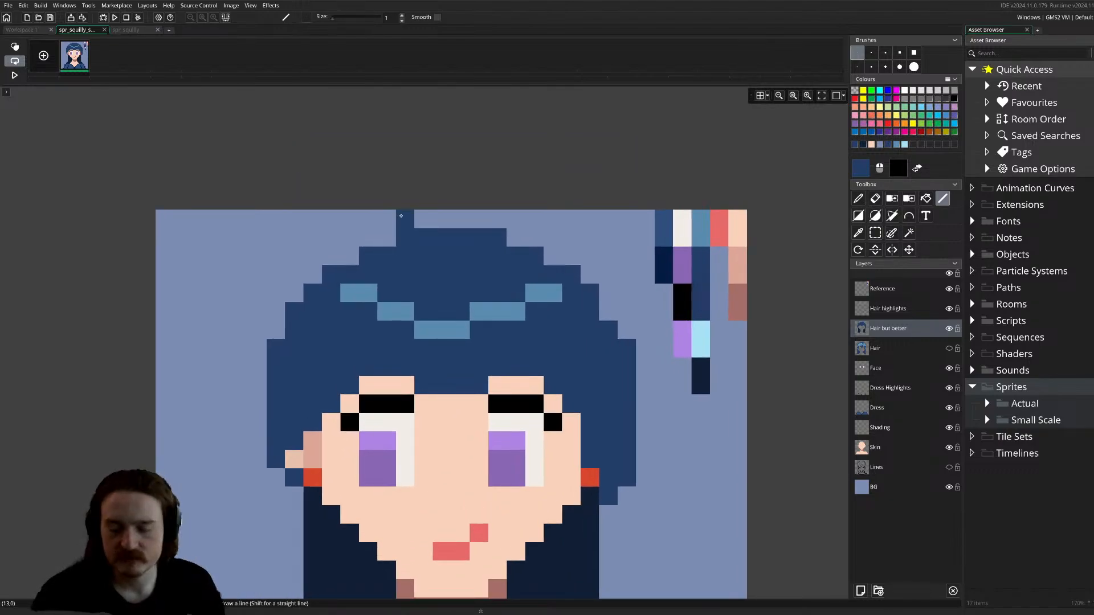
key("s")
left_click_drag(401, 216, 543, 236)
left_click_drag(393, 232, 337, 255, "ctrl")
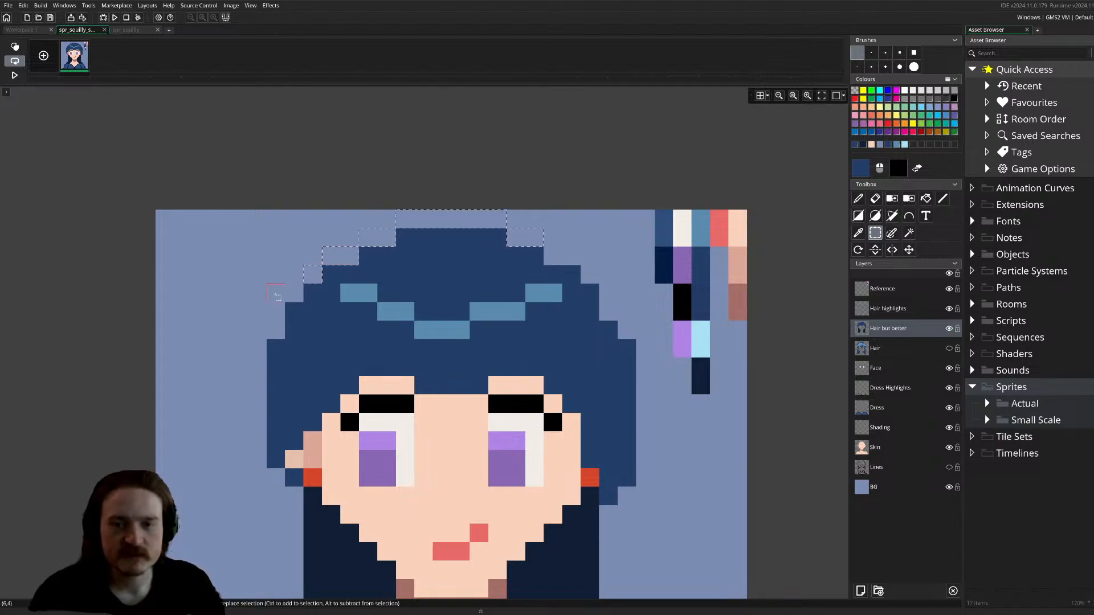
left_click(293, 293, "ctrl")
left_click_drag(275, 312, 257, 365, "ctrl")
left_click_drag(257, 403, 257, 461, "ctrl")
left_click(276, 478, "ctrl")
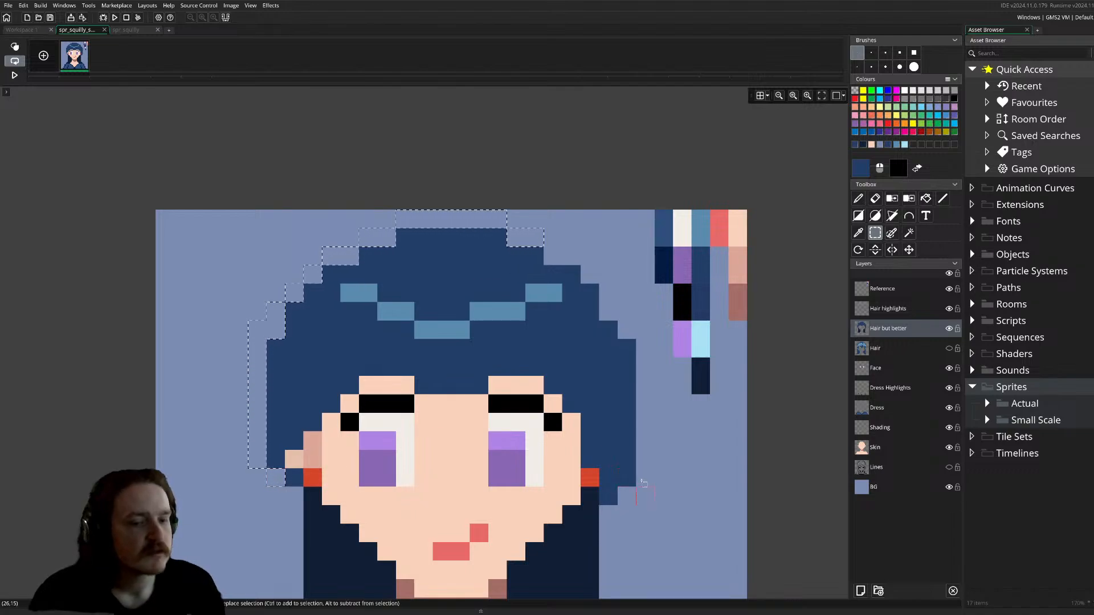
- Extend the border selection down the right-hand side of the hair, fill it with the dark blue hair colour, and deselect
left_click_drag(553, 256, 572, 256, "ctrl")
left_click(590, 274, "ctrl")
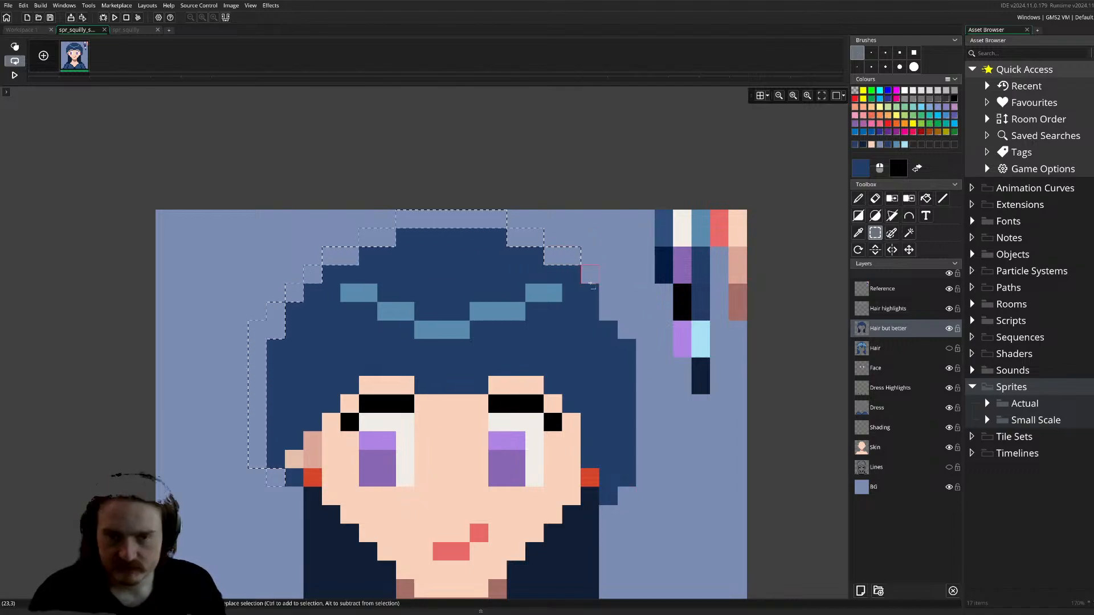
left_click_drag(608, 292, 609, 310, "ctrl")
left_click(631, 331, "ctrl")
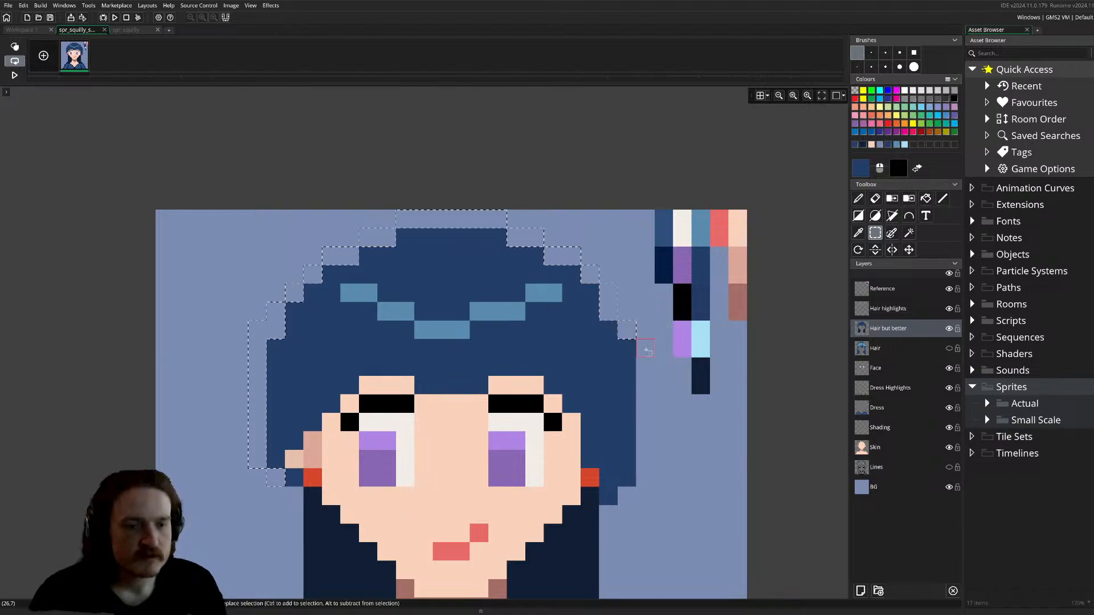
left_click_drag(647, 349, 644, 478, "ctrl")
left_click(627, 496, "ctrl")
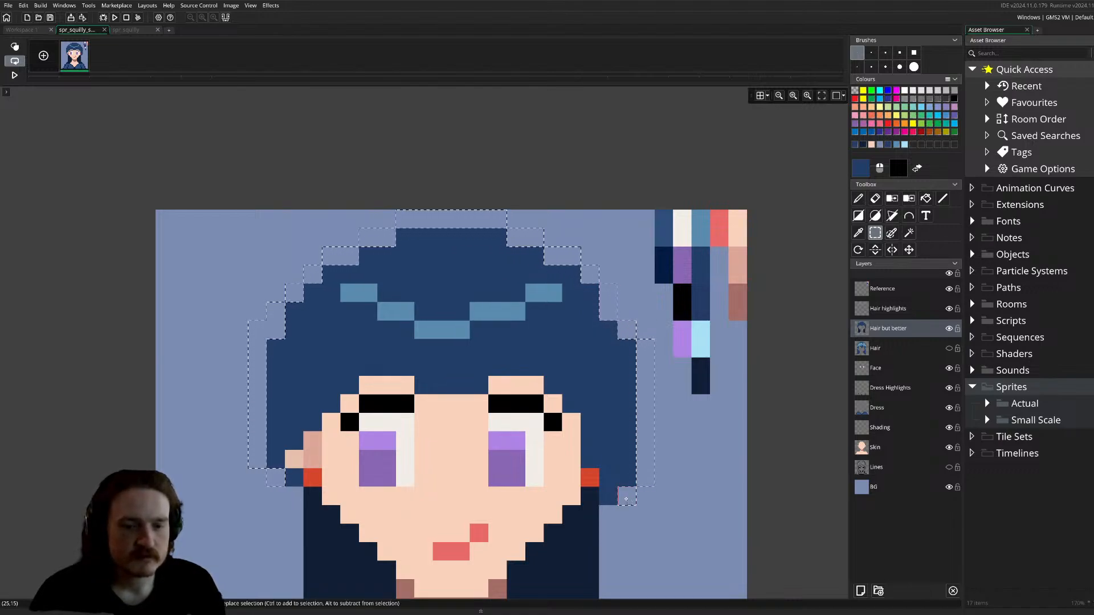
key("f")
left_click(651, 395)
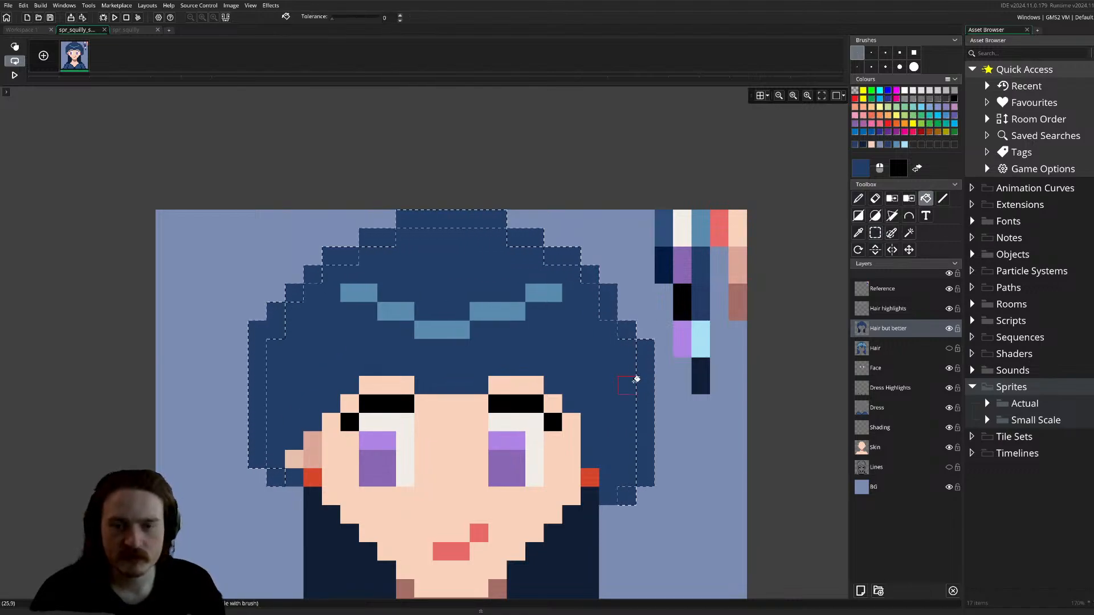
key("Escape")
- Add dark blue pixels to both sides of the crown's top row and one to its left-hand slope to round the hair outline
scroll(553, 382, "down", 5)
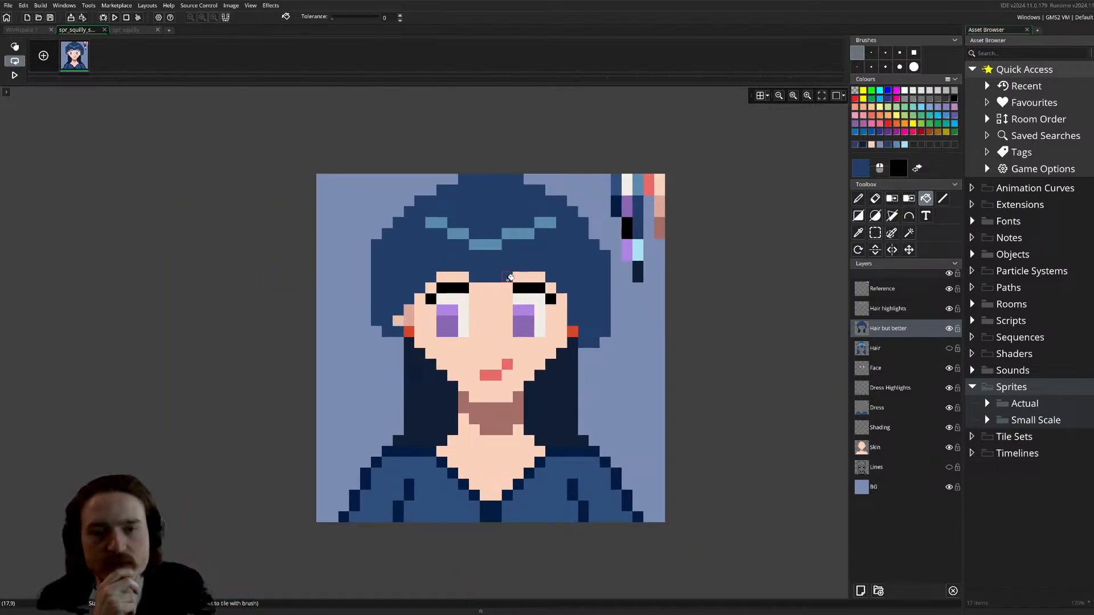
key("l")
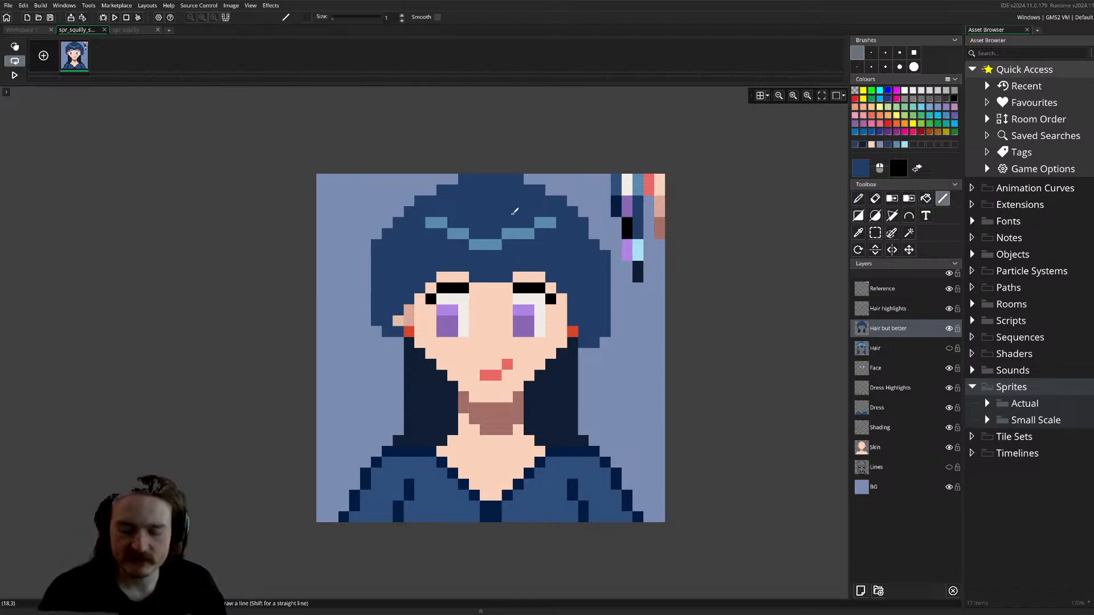
left_click(528, 179)
left_click(453, 179)
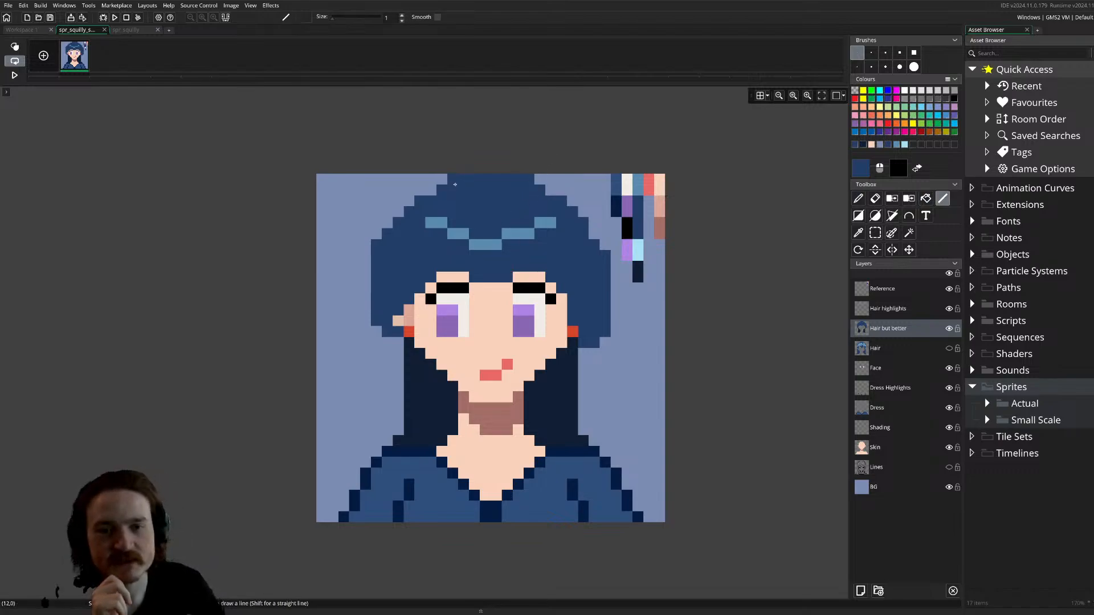
left_click(426, 193)
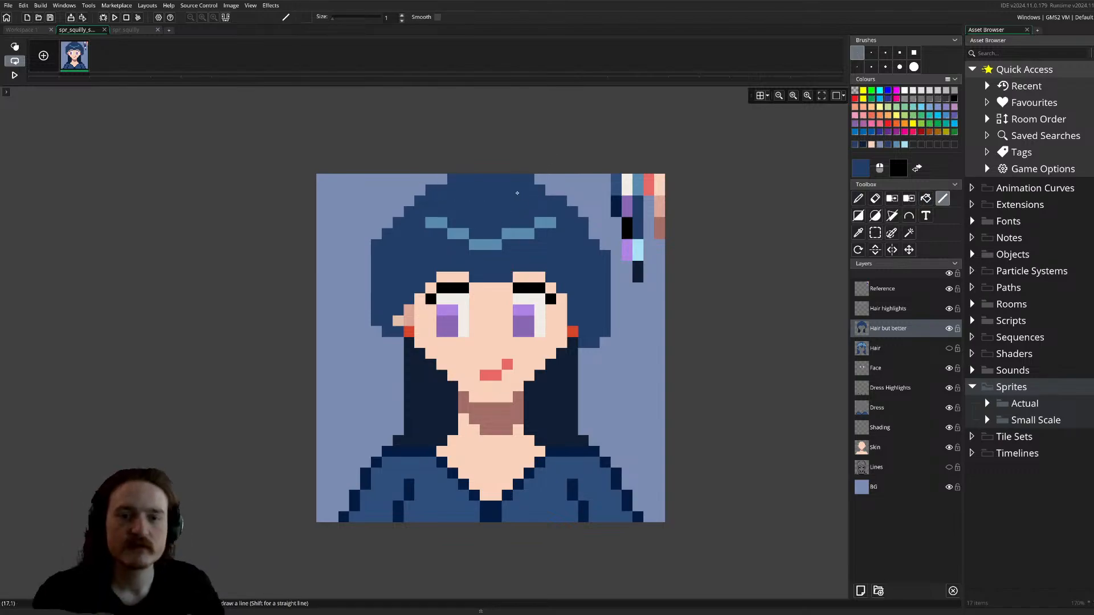
left_click(549, 187)
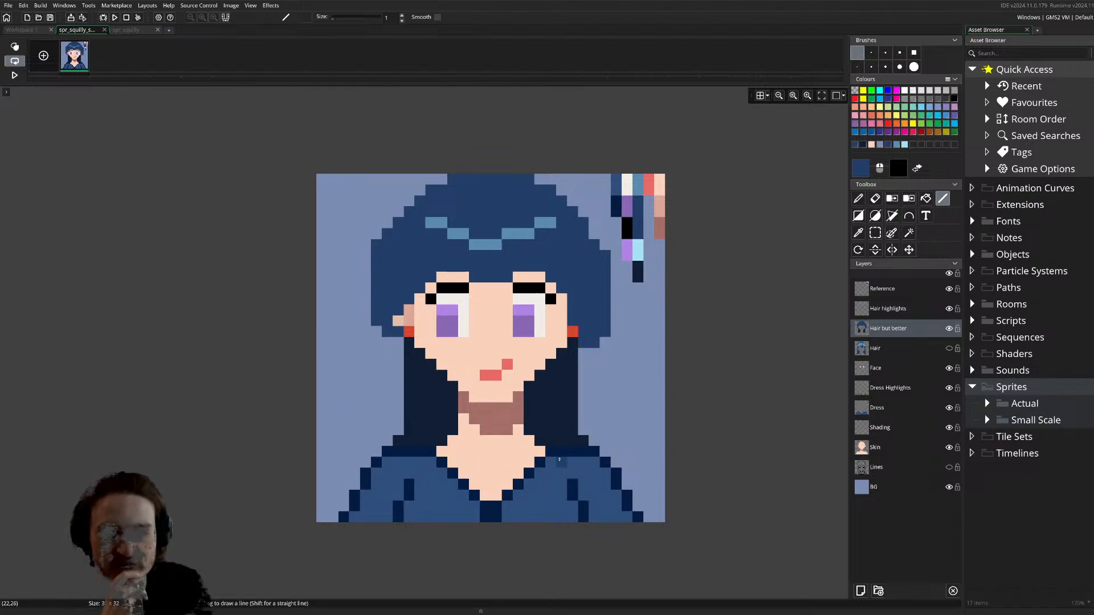
scroll(527, 362, "up", 2)
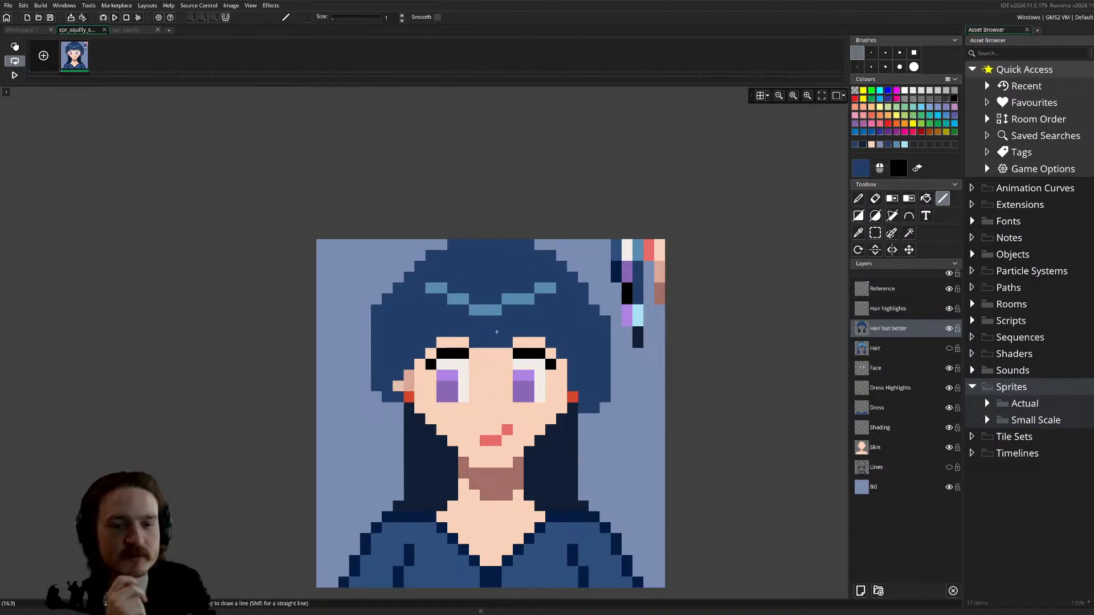
left_click(496, 386)
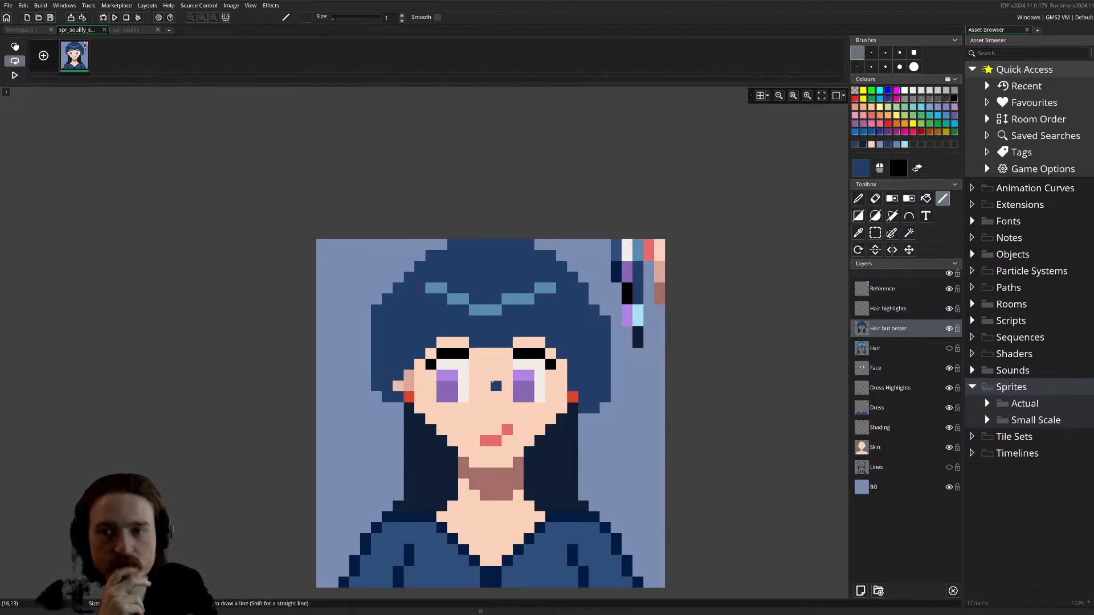
left_click(907, 314)
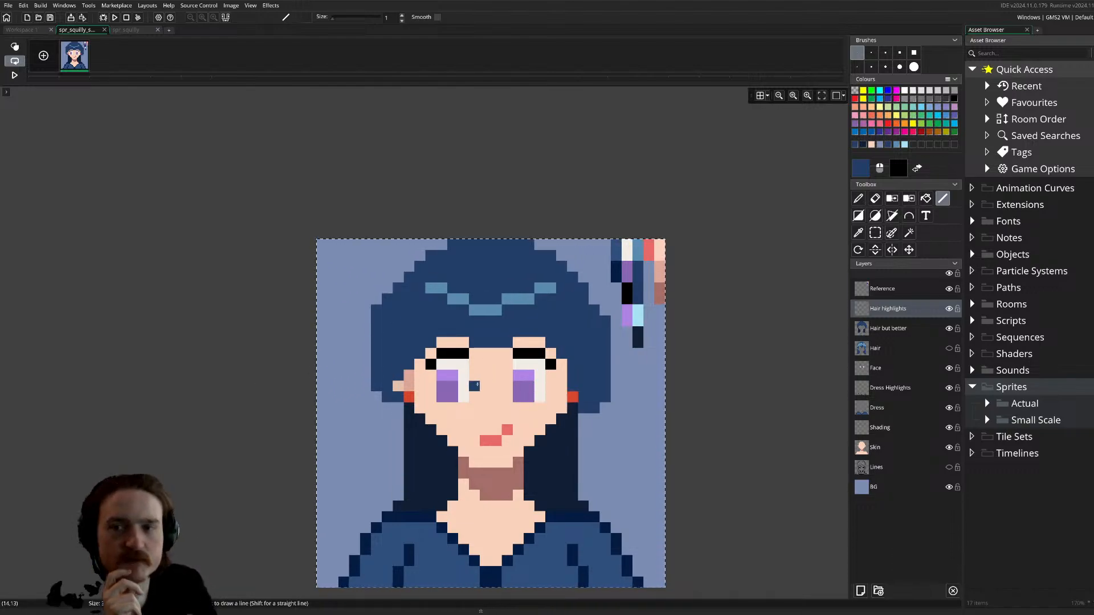
key("e")
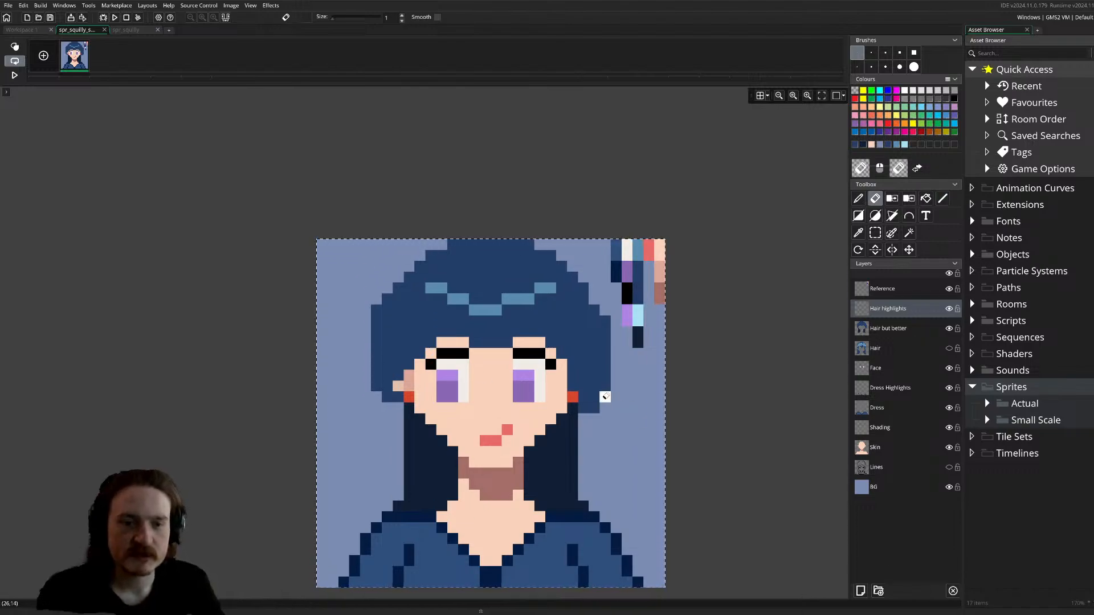
- On the Hair but better layer, erase the lowest outer-edge pixels on both sides so the hair tapers inward near the ears
left_click(888, 329)
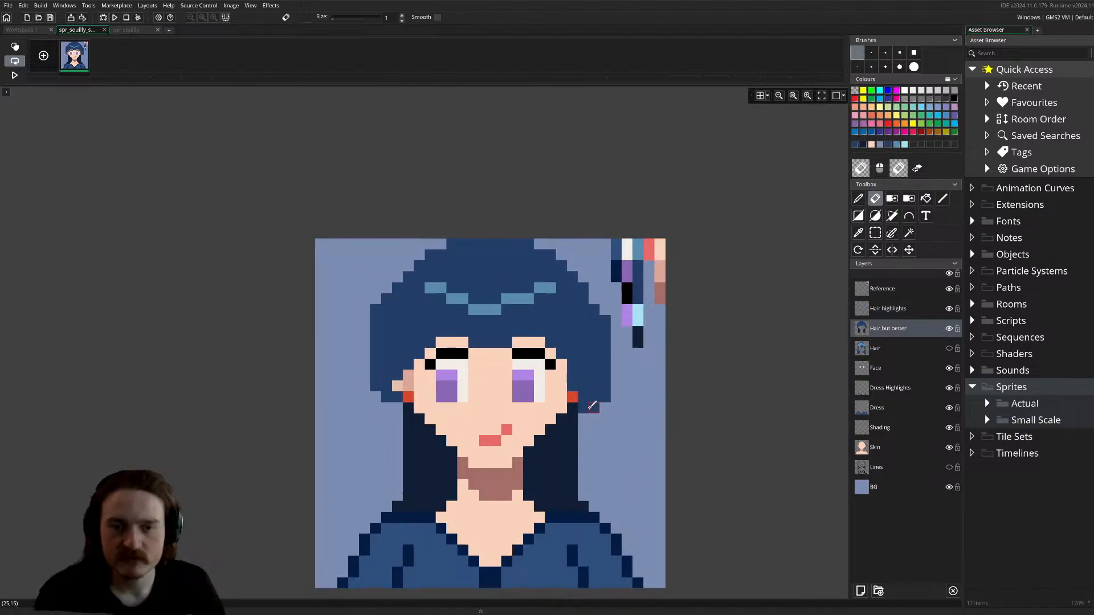
scroll(584, 403, "up", 4)
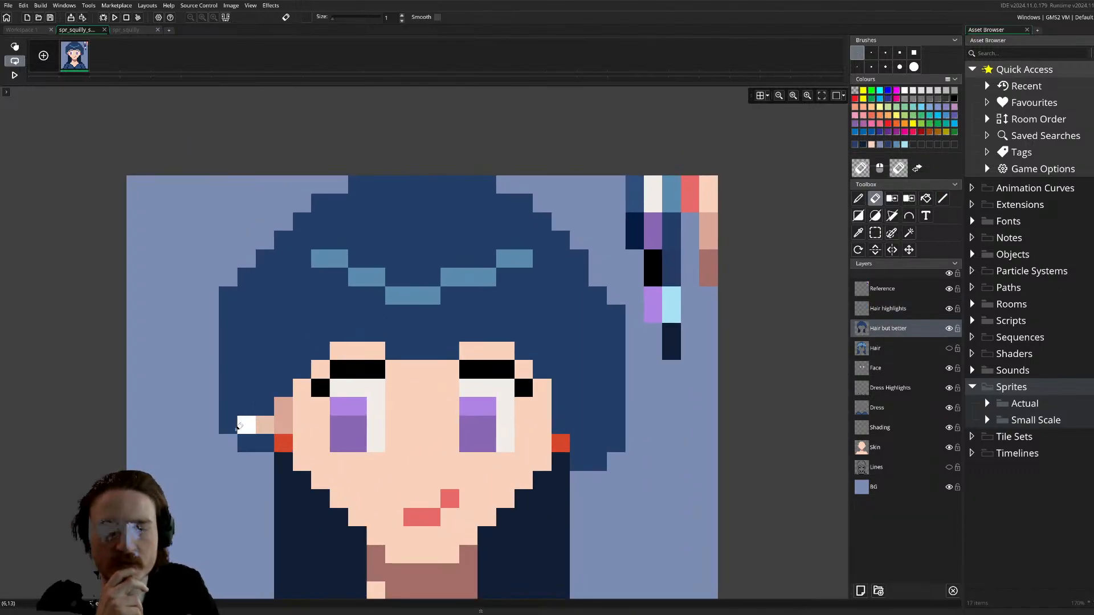
left_click(227, 424)
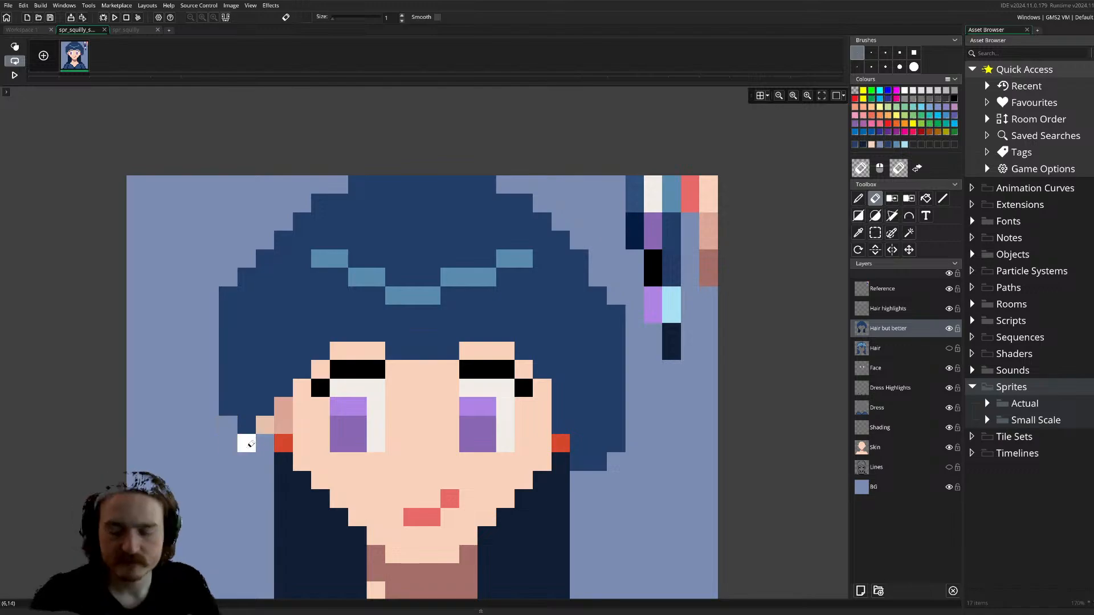
key("ctrl+z")
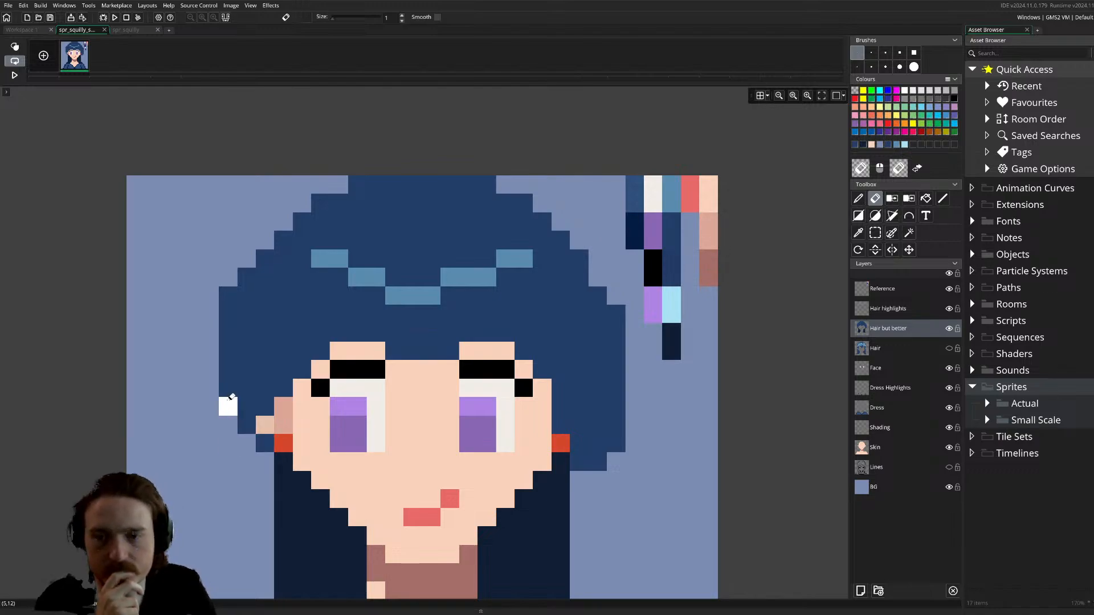
left_click(229, 387)
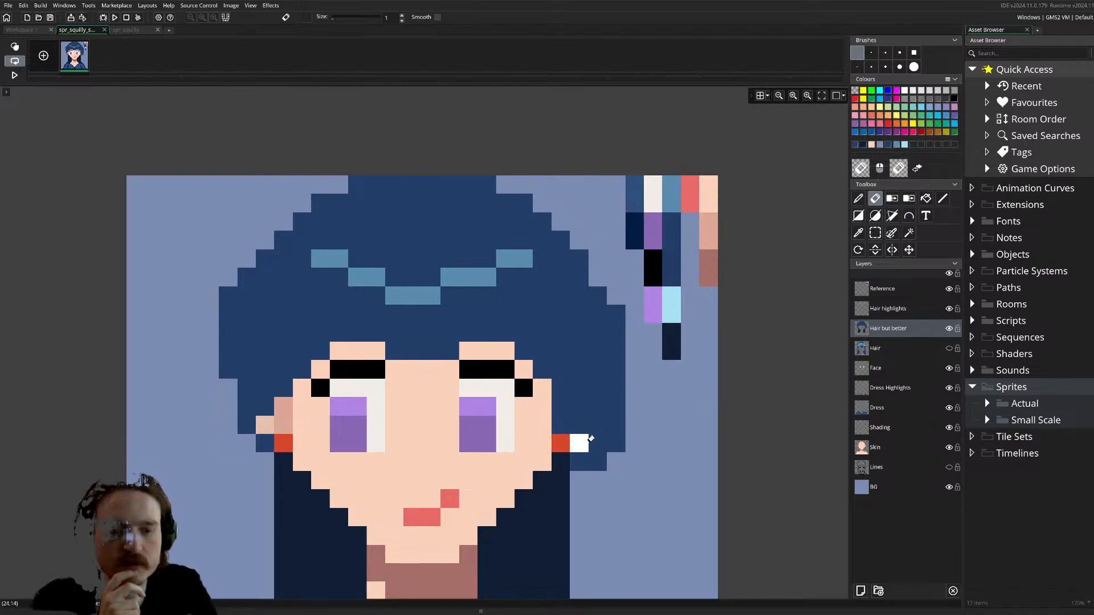
left_click_drag(598, 460, 615, 422)
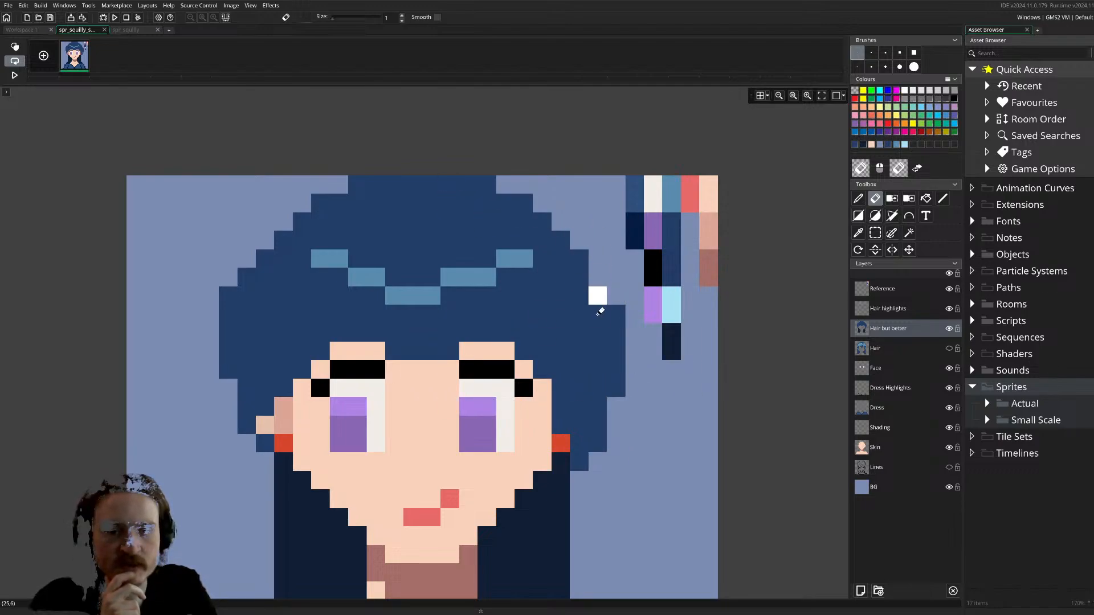
- Fill out the hair's upper right-hand curve with dark blue and erase the matching left-hand corner pixel to even both sides
key("d")
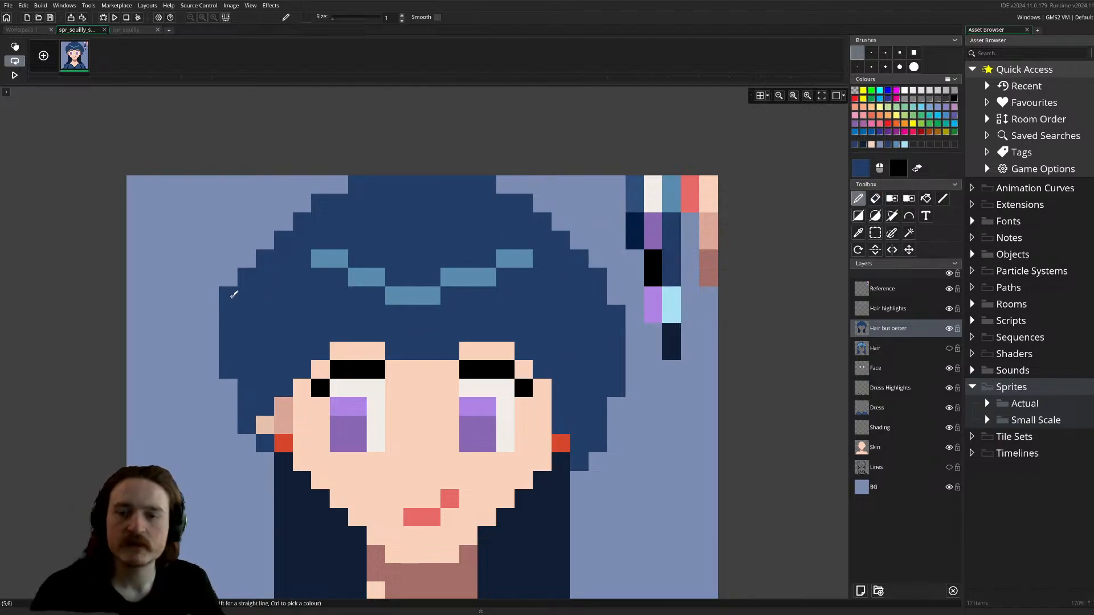
key("e")
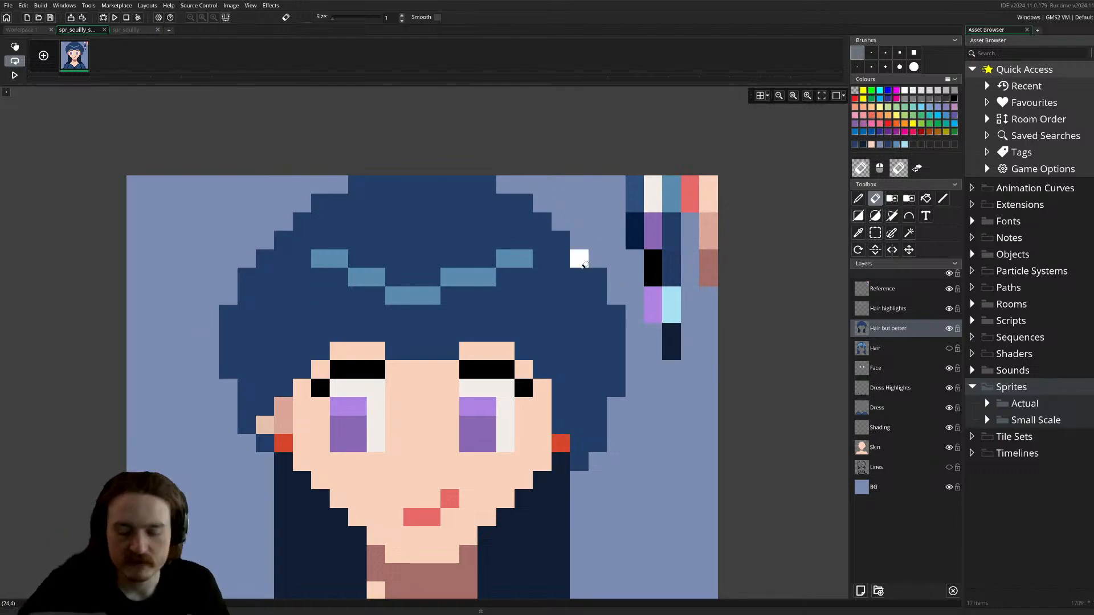
key("ctrl+z")
key("ctrl+z")
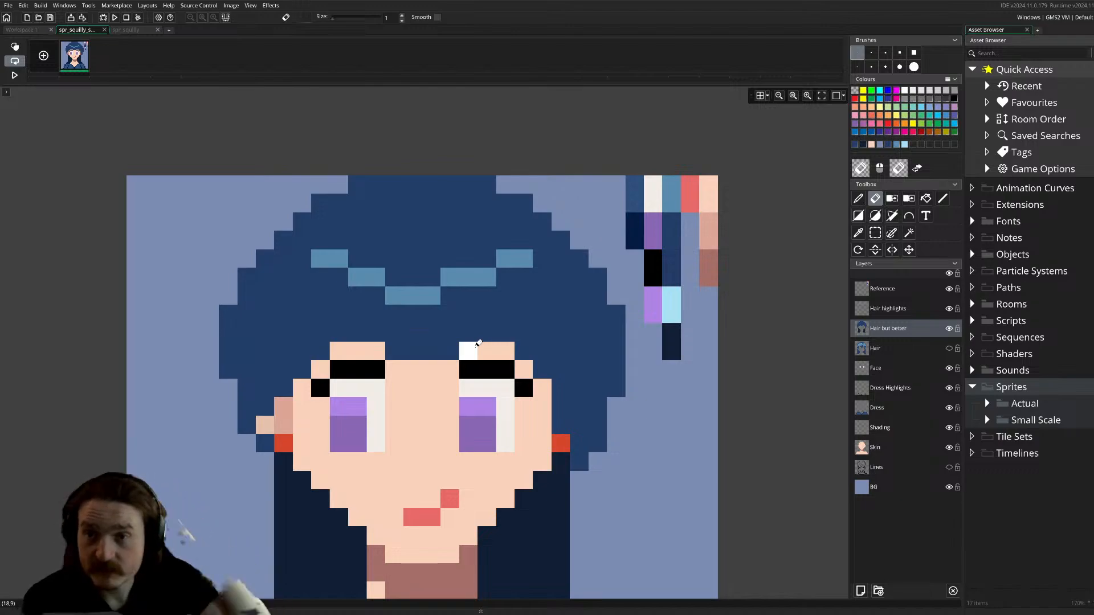
scroll(428, 308, "down", 1)
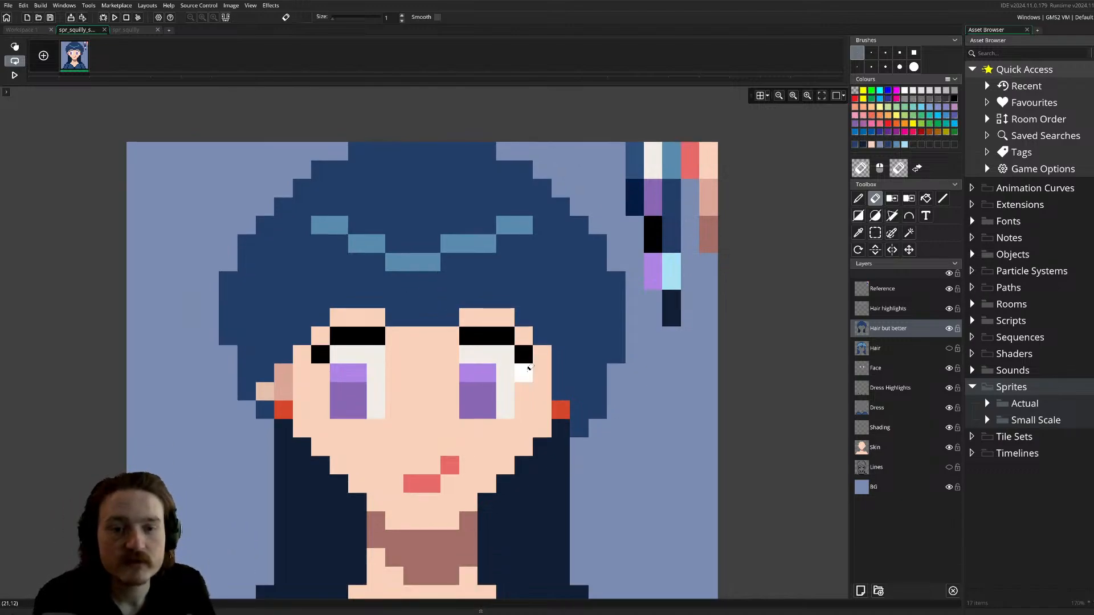
scroll(529, 368, "down", 2)
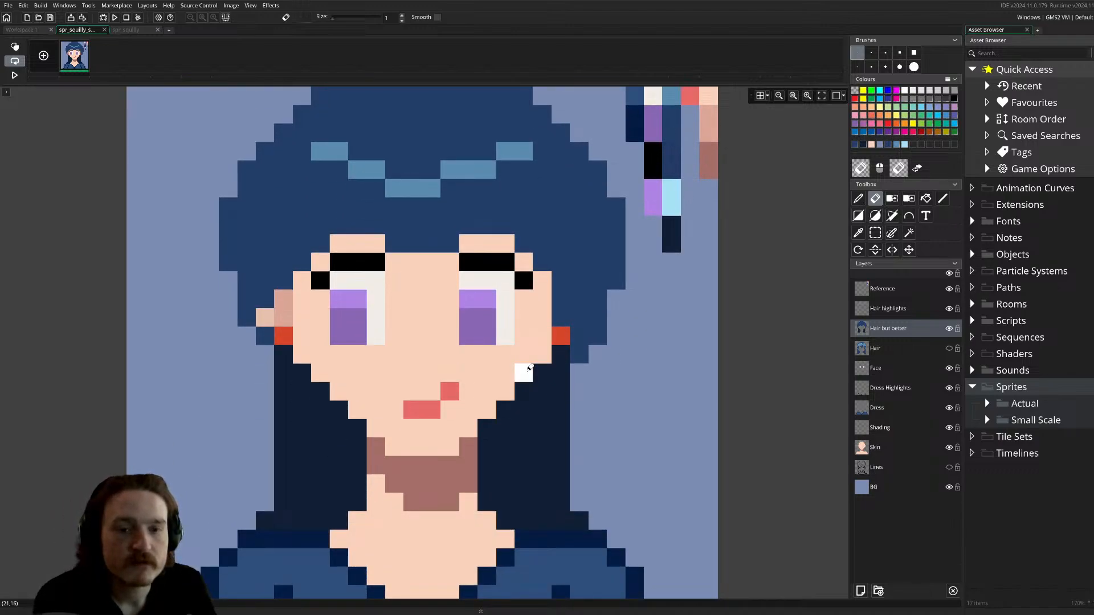
scroll(529, 368, "up", 7)
scroll(529, 368, "down", 6)
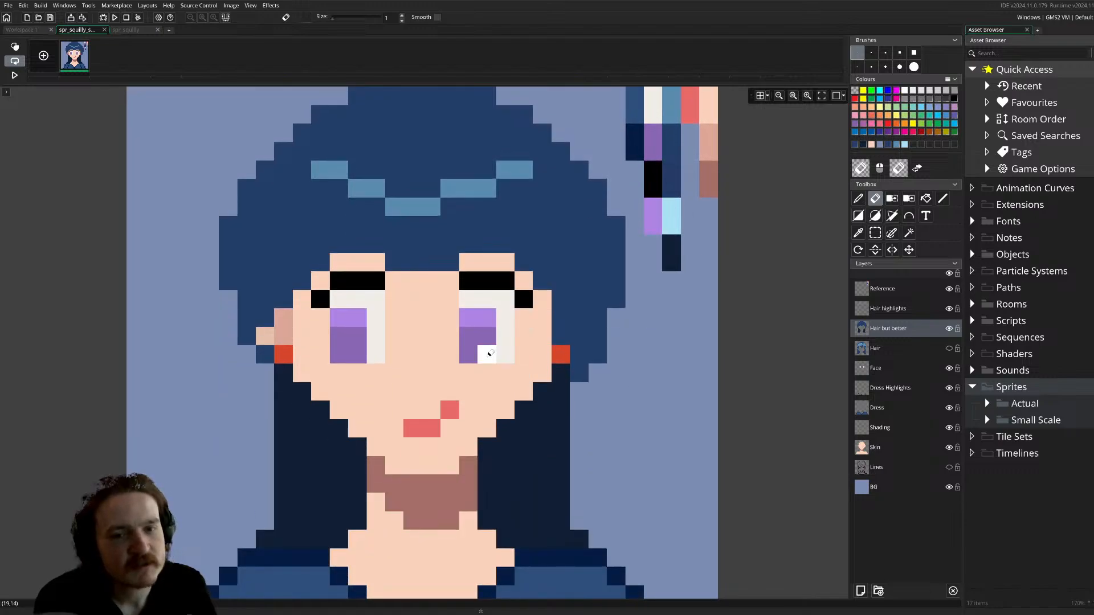
key("d")
left_click(416, 367)
key("ctrl+z")
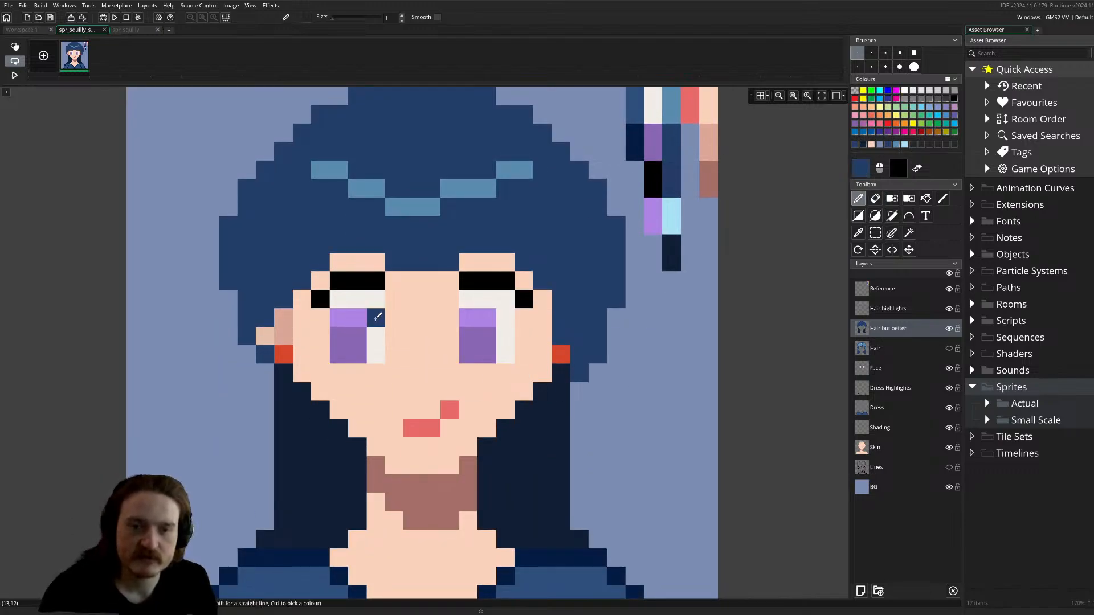
- Draw a small pointed dark blue tuft of fringe between the eyebrows and add one hair pixel beside the right-hand earring
key("l")
left_click(539, 349)
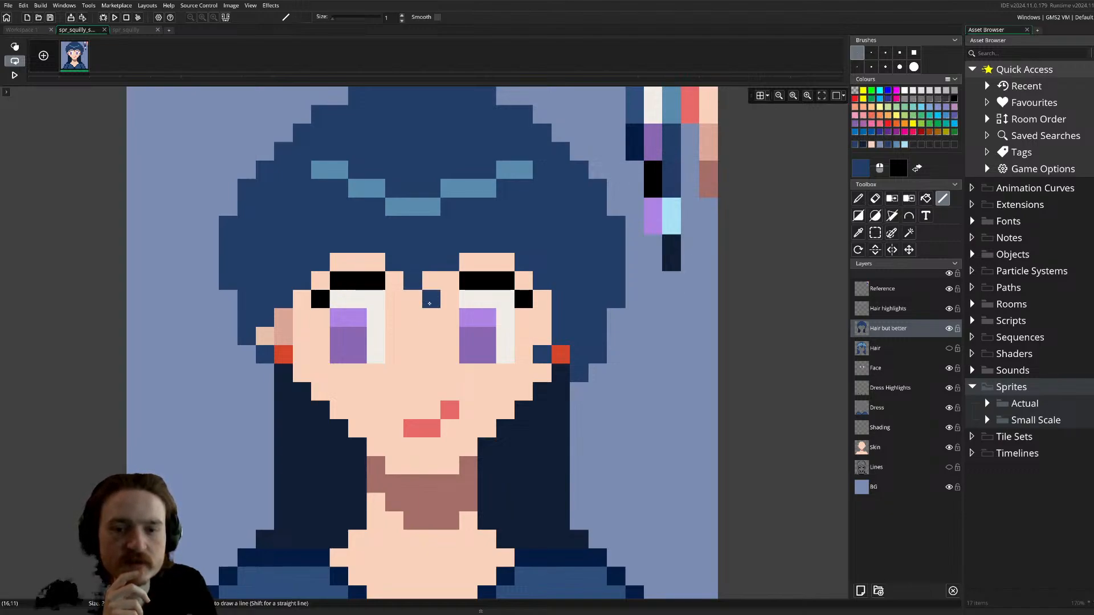
left_click_drag(430, 304, 432, 280)
scroll(351, 355, "up", 1)
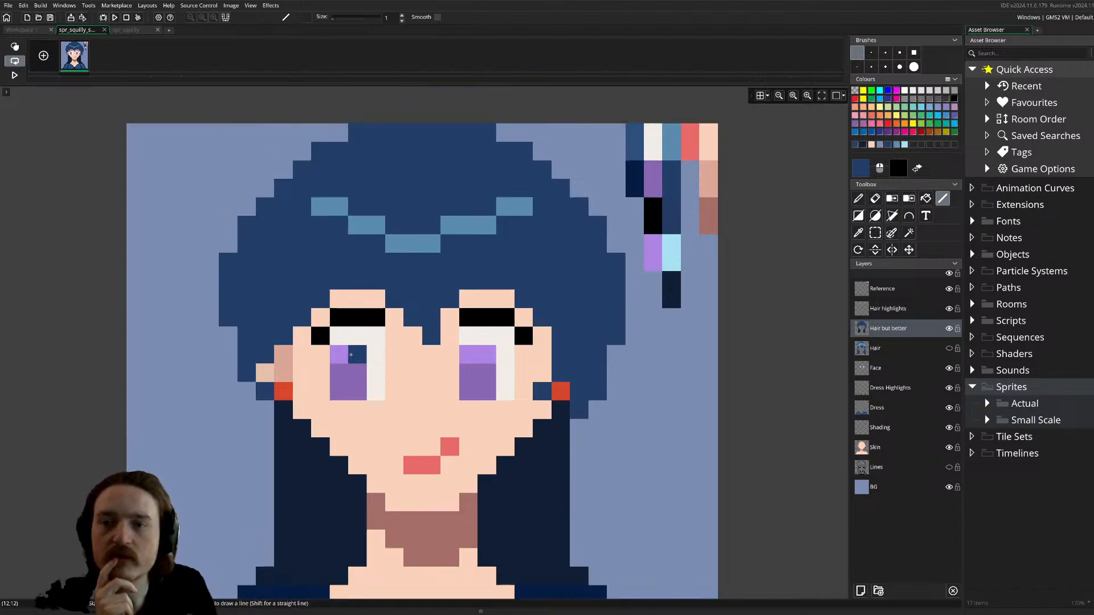
scroll(351, 355, "up", 1)
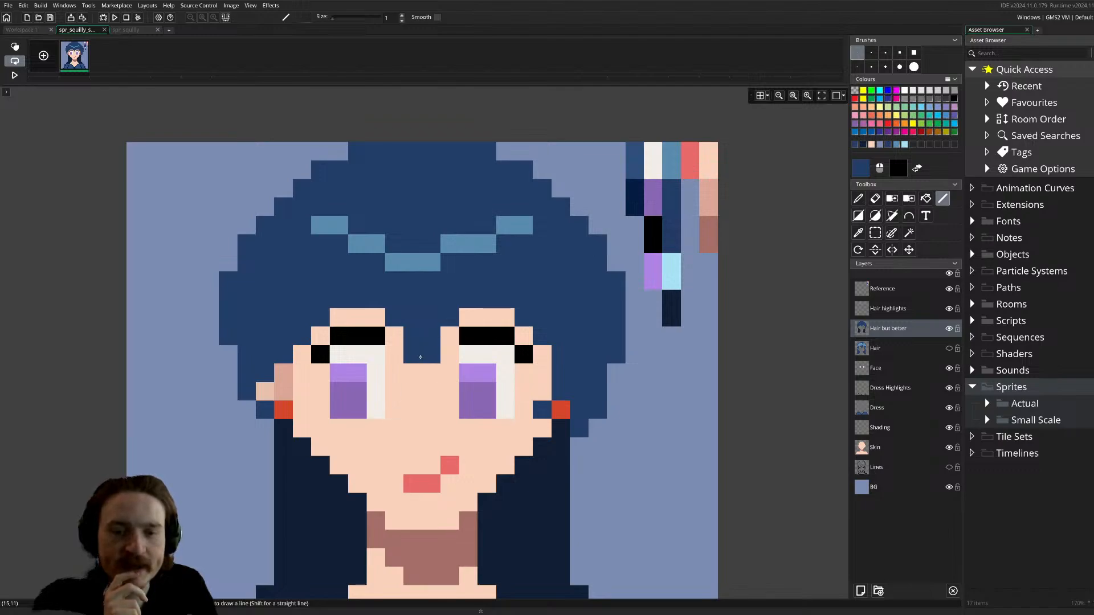
left_click(431, 373)
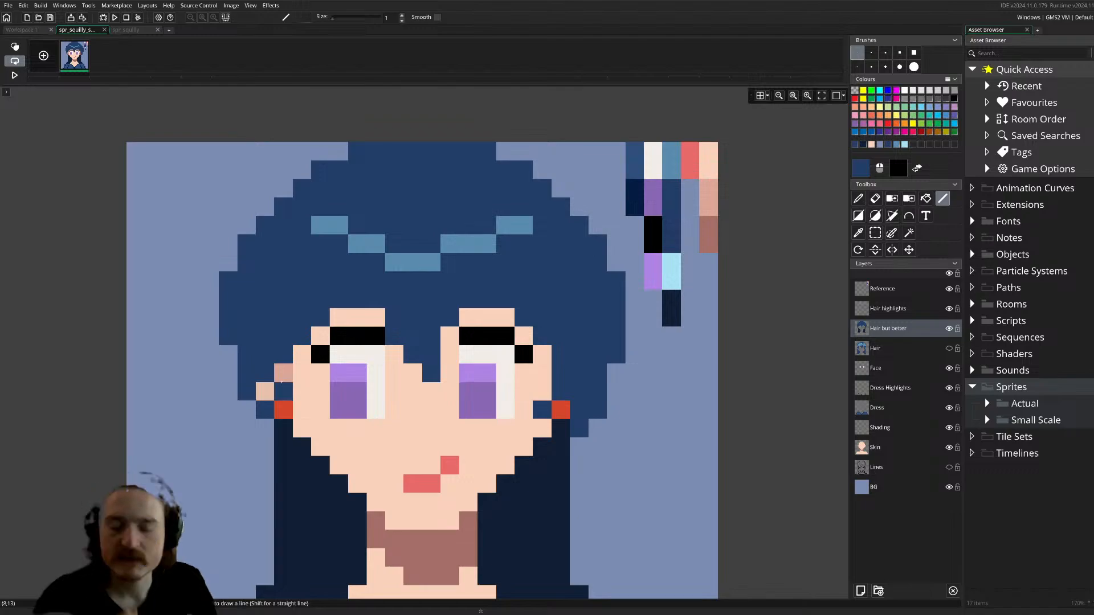
key("ctrl+z")
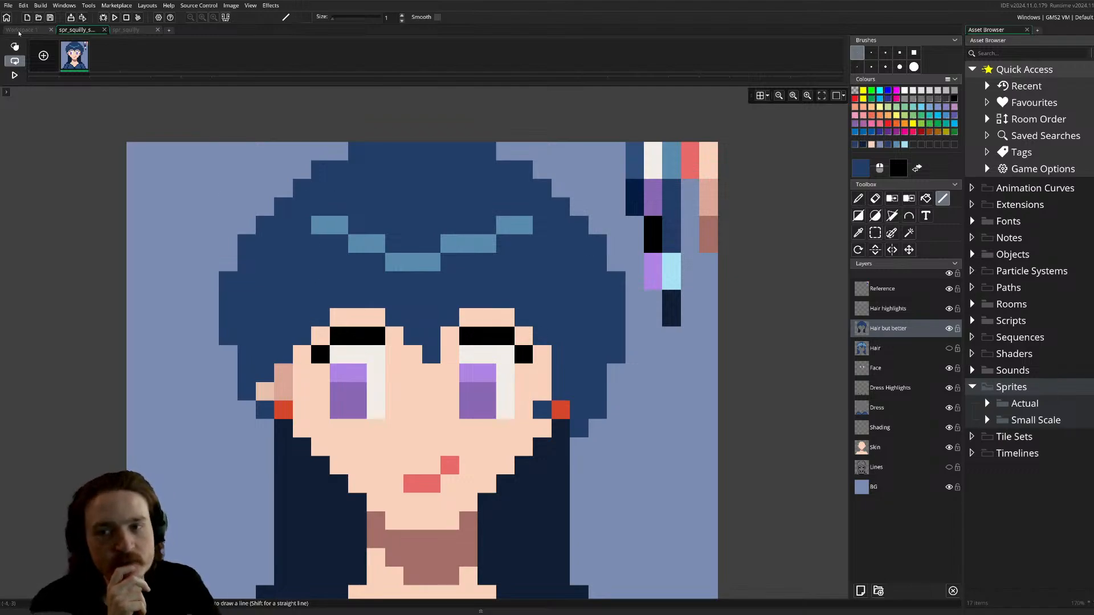
- Compare the portrait with the red-haired spr_tiger_small sprite in the workspace and return to the spr_squilly_small image to review it
left_click(20, 31)
scroll(590, 293, "up", 8)
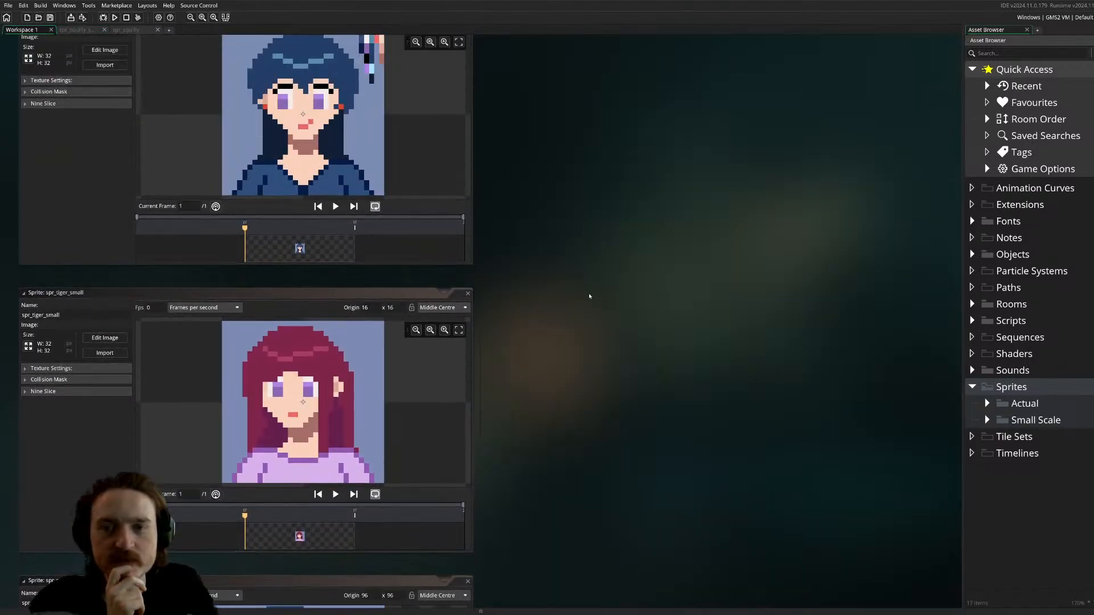
scroll(589, 296, "up", 3)
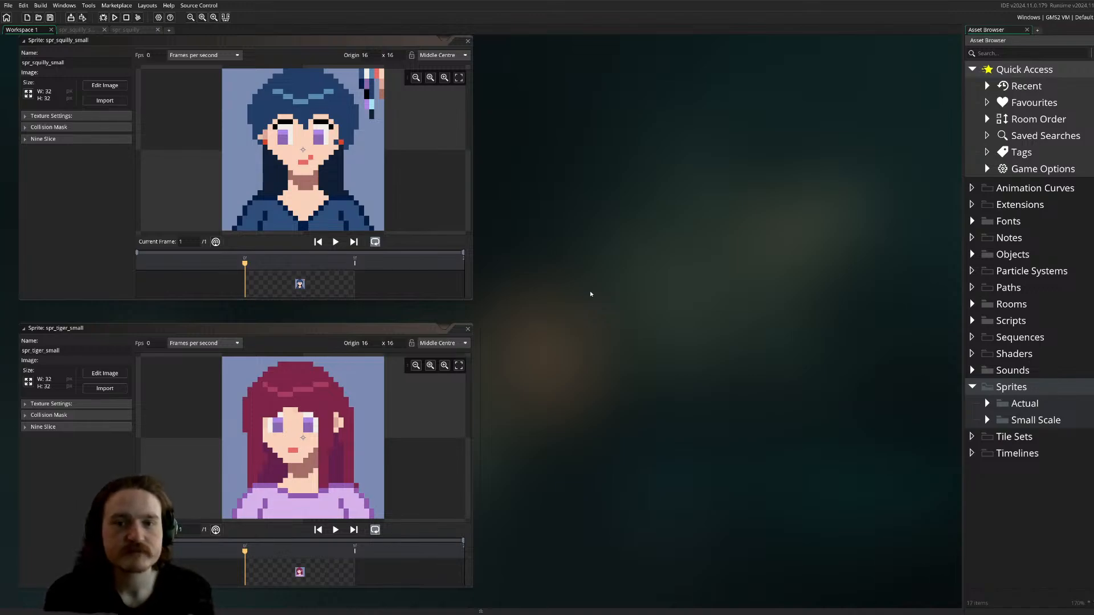
scroll(576, 222, "up", 2)
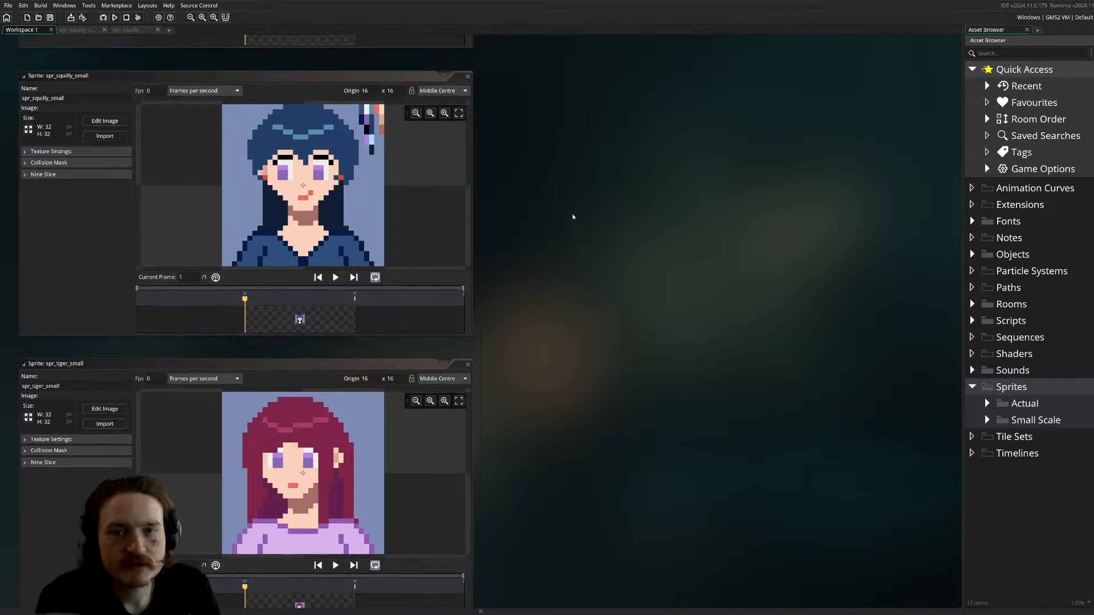
left_click(75, 31)
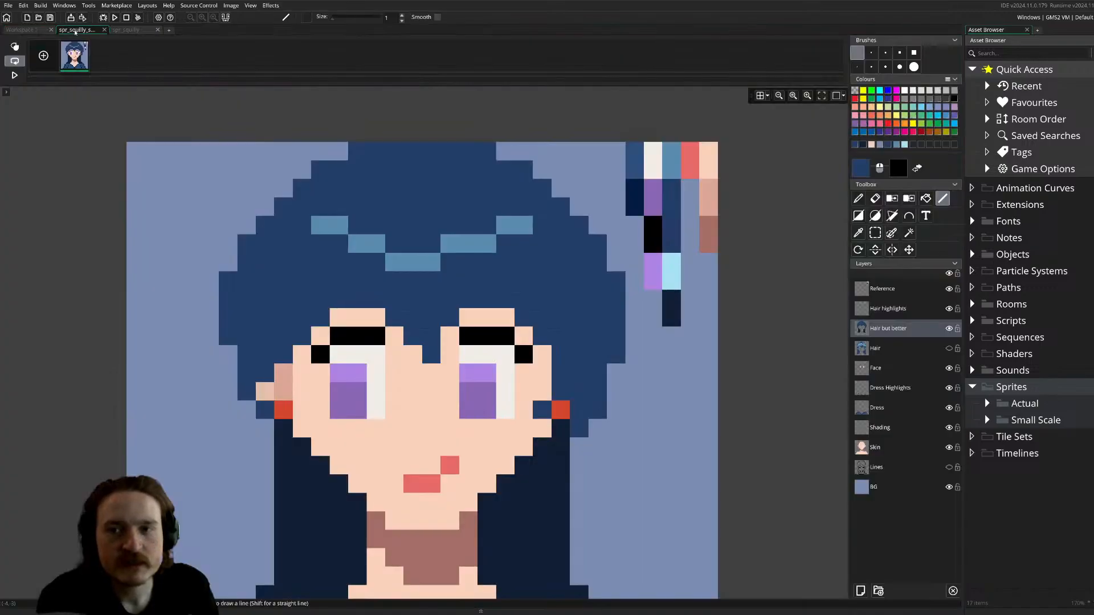
scroll(105, 212, "down", 2)
scroll(85, 219, "up", 6)
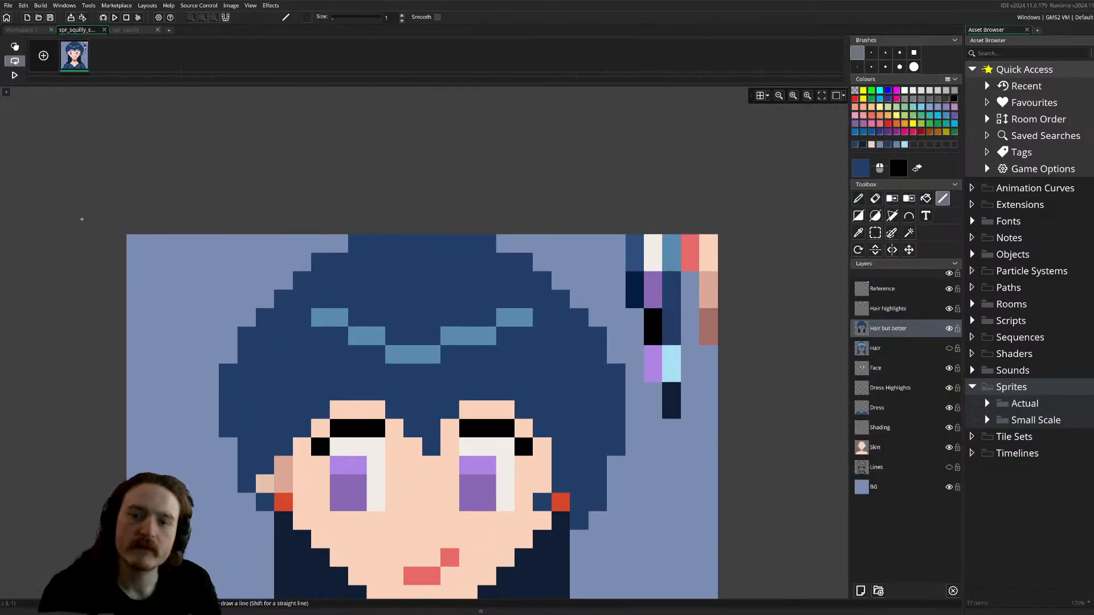
scroll(81, 219, "down", 4)
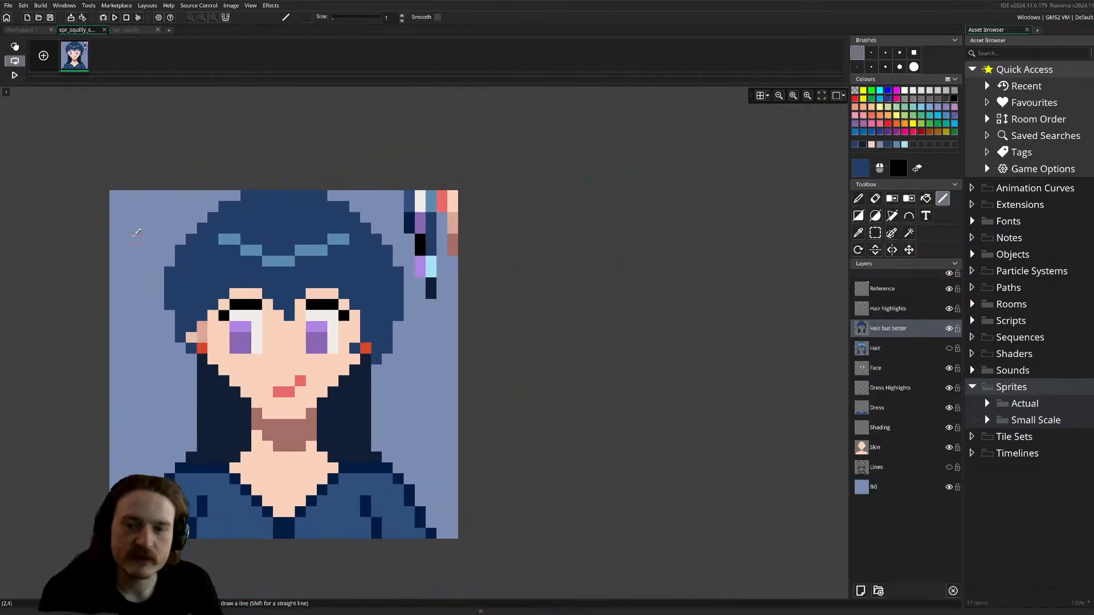
scroll(157, 251, "down", 1)
scroll(203, 250, "up", 1)
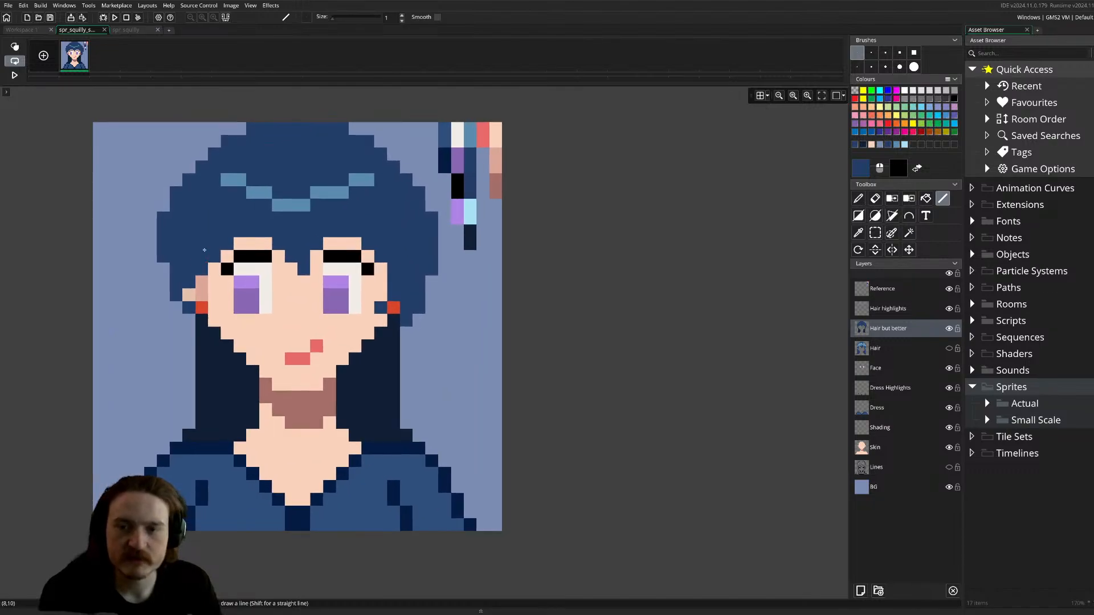
left_click(291, 282)
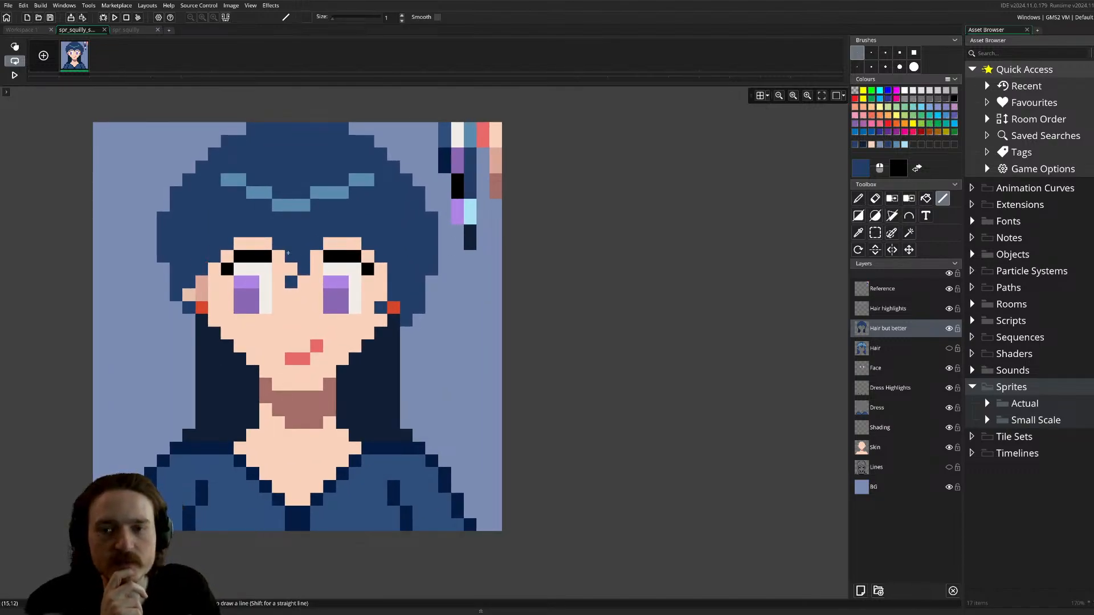
key("ctrl+z")
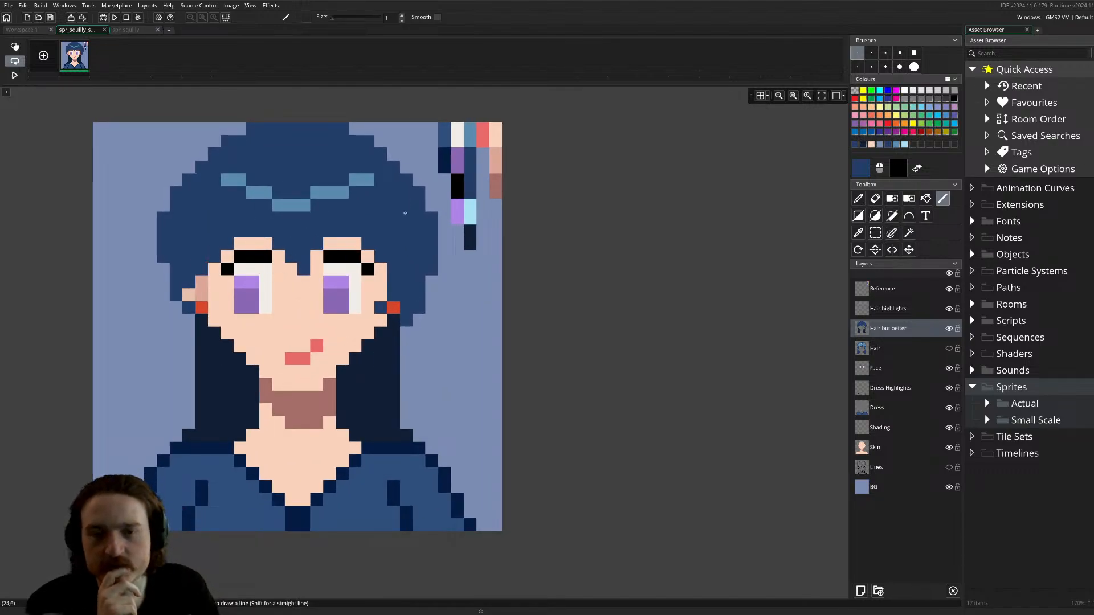
left_click(436, 310)
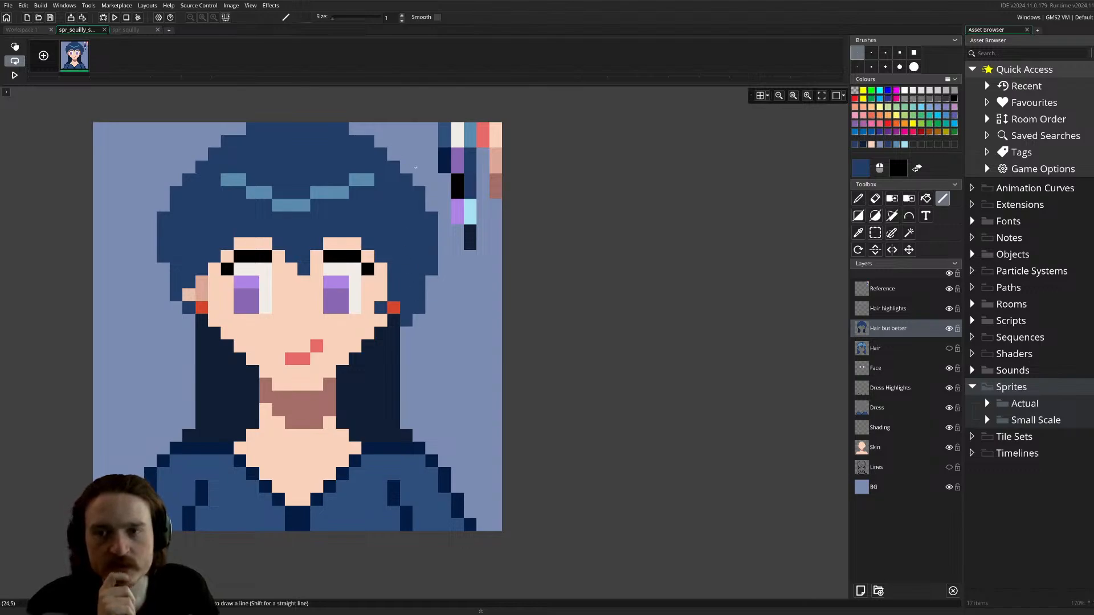
- Select the outermost ring of dark blue pixels around the hair and delete it to slim the outline by one pixel
key("s")
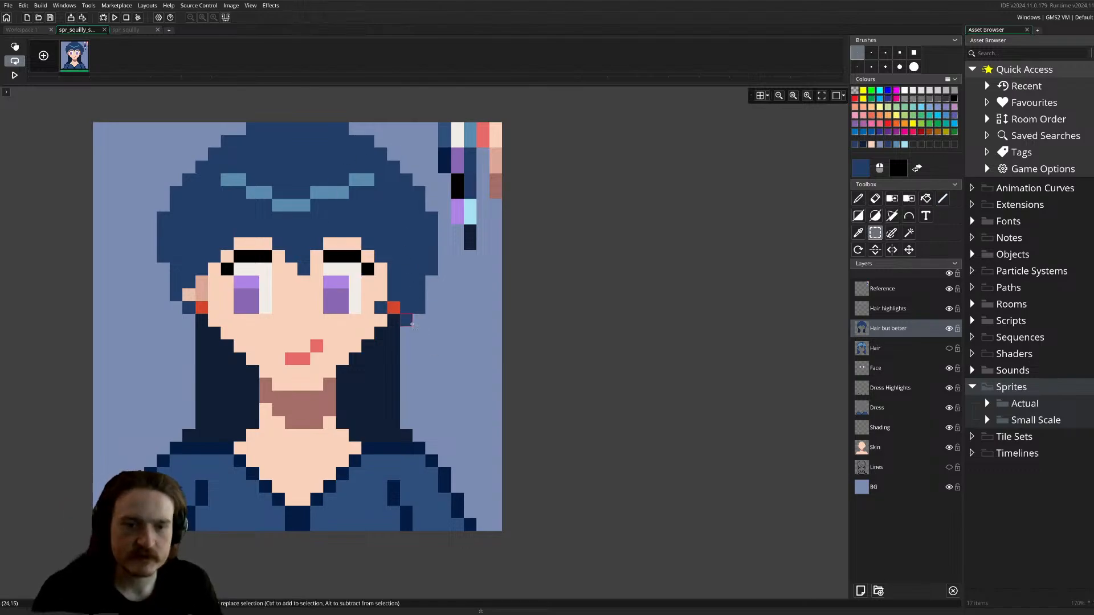
left_click_drag(419, 309, 432, 255, "ctrl")
left_click_drag(419, 208, 420, 194, "ctrl")
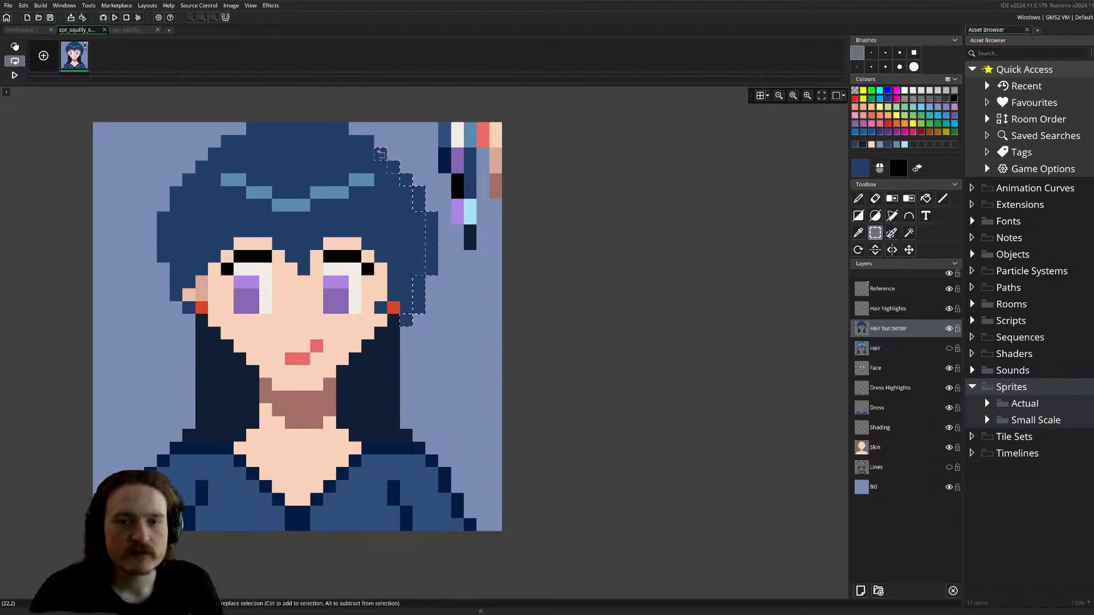
left_click_drag(342, 130, 210, 155, "ctrl")
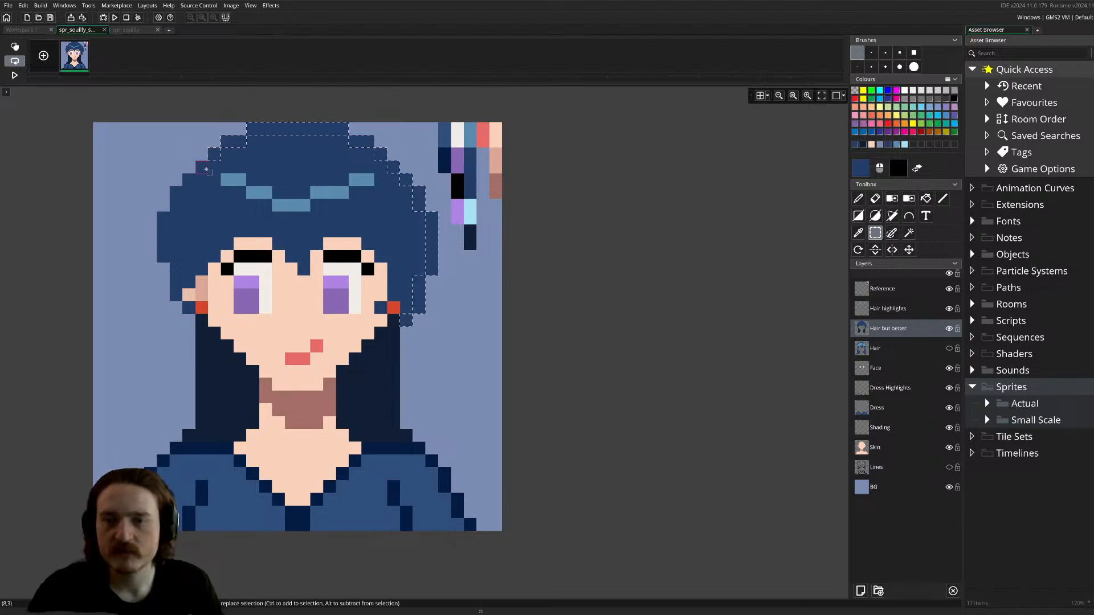
left_click_drag(178, 194, 177, 295, "ctrl")
left_click(188, 308, "ctrl")
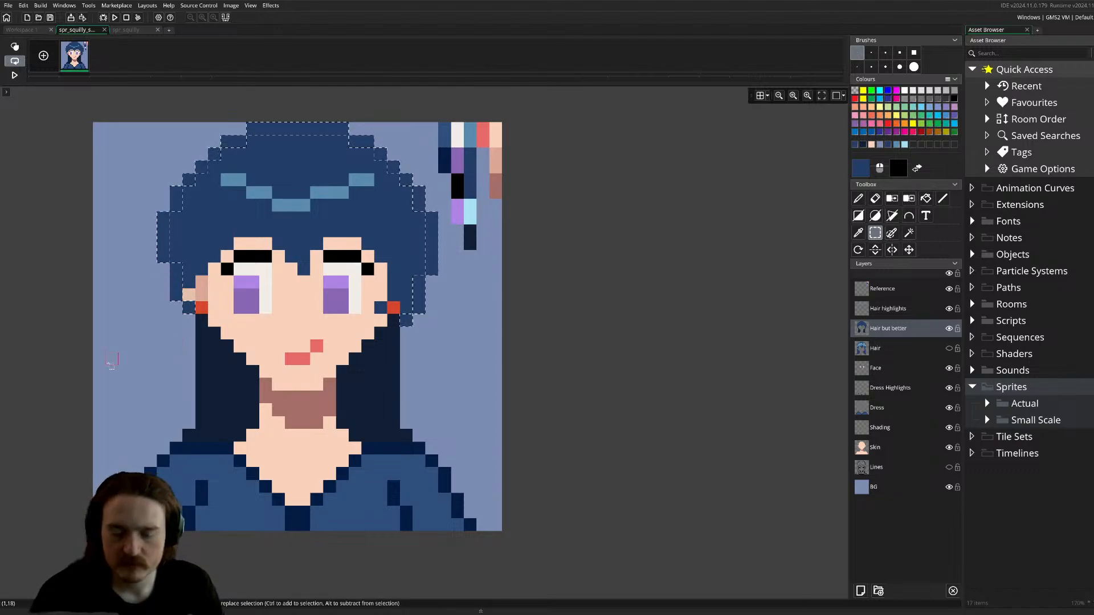
left_click(110, 357)
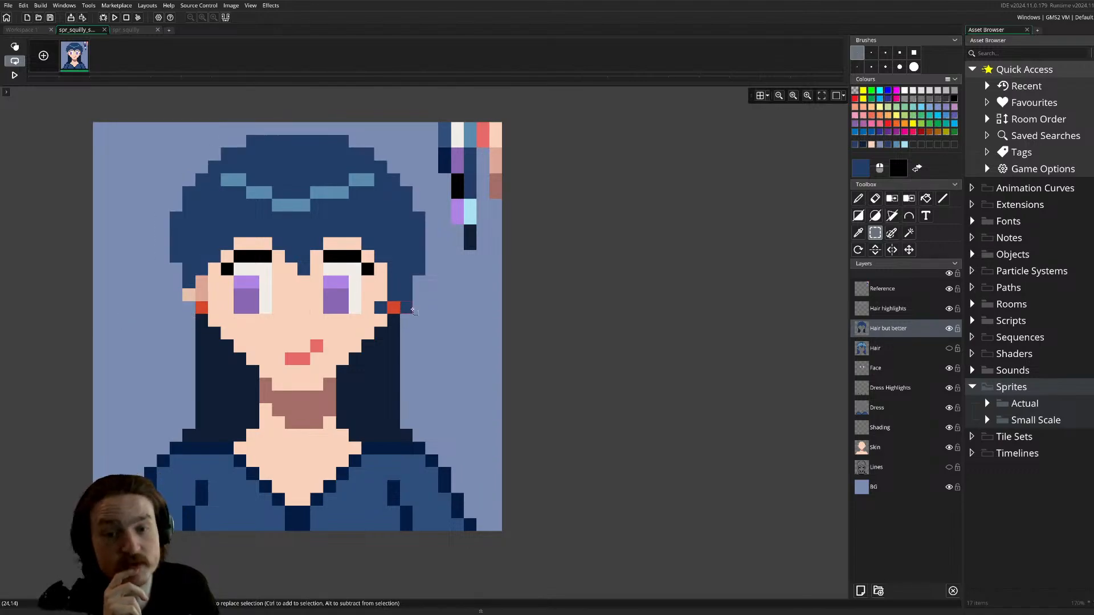
- Erase the hair pixel just outside the right-hand earring and compare the portrait with spr_tiger_small in the workspace
key("e")
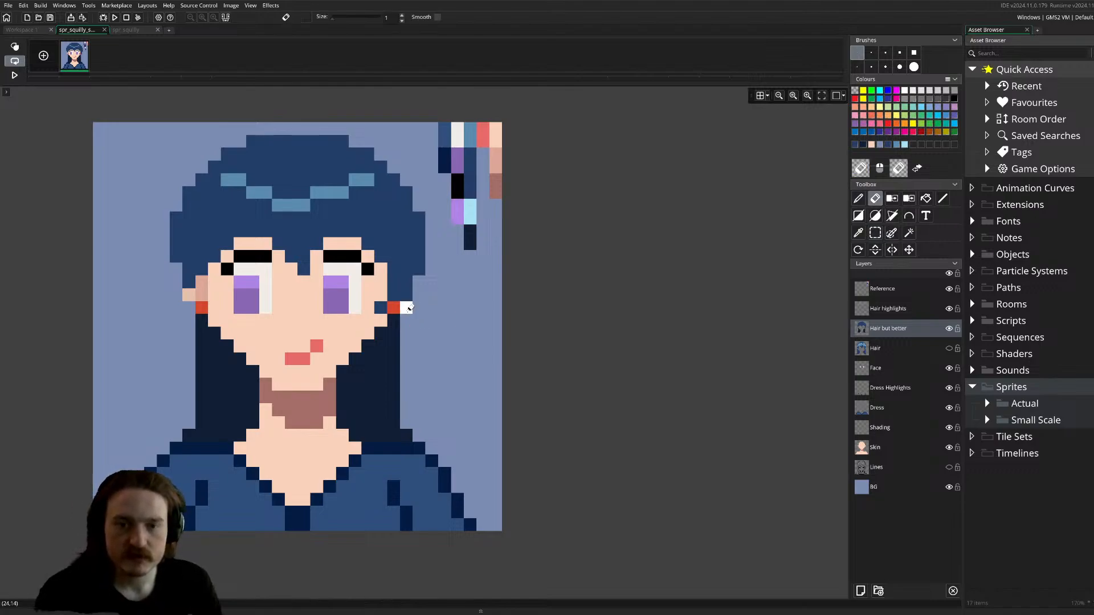
scroll(444, 332, "down", 5)
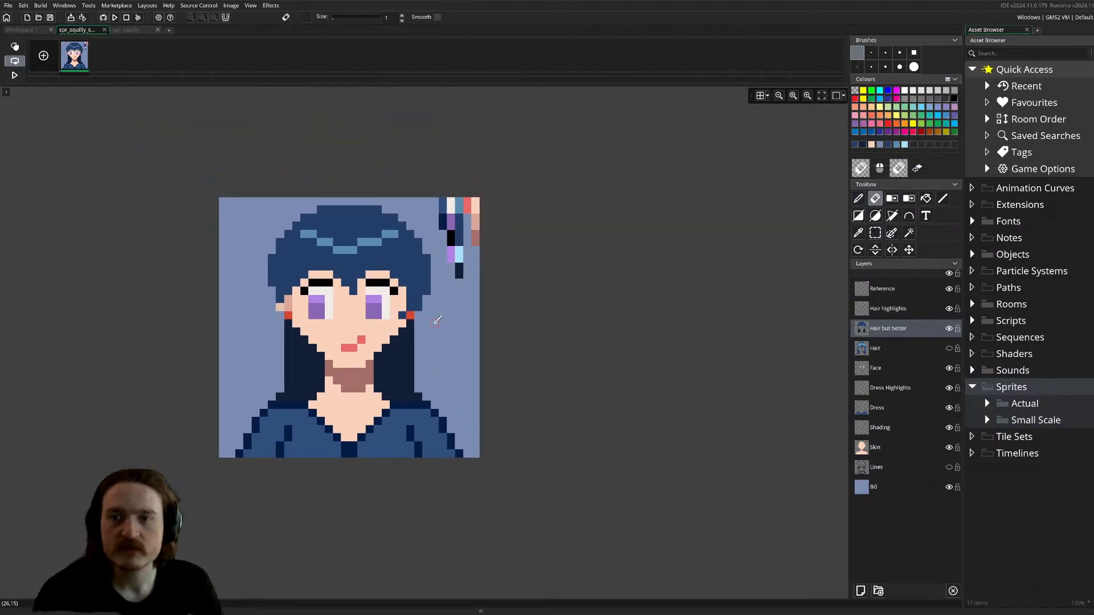
scroll(430, 315, "down", 2)
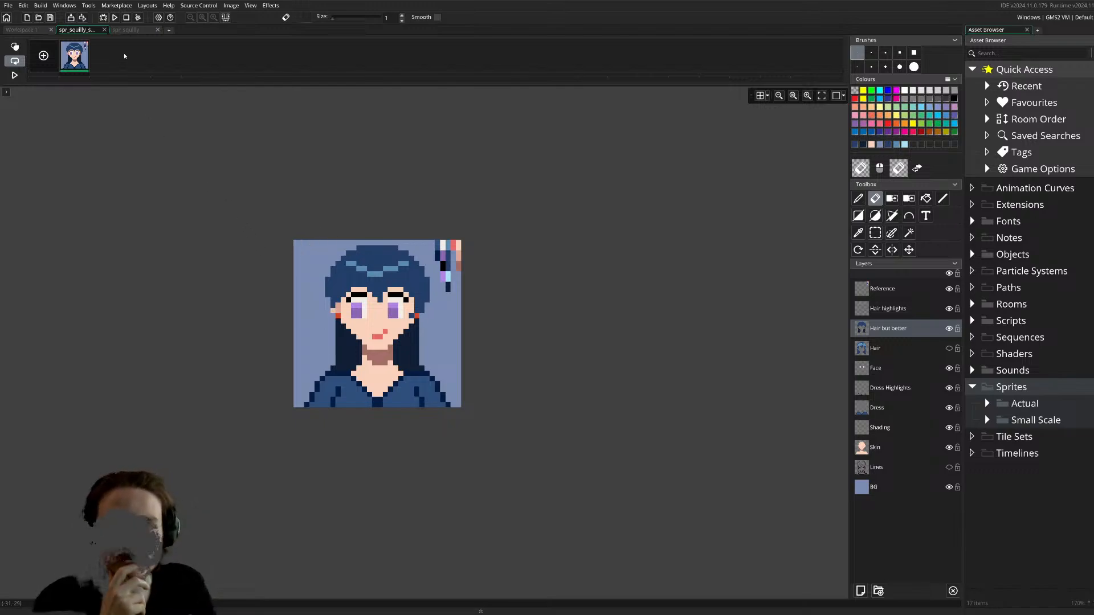
left_click(32, 31)
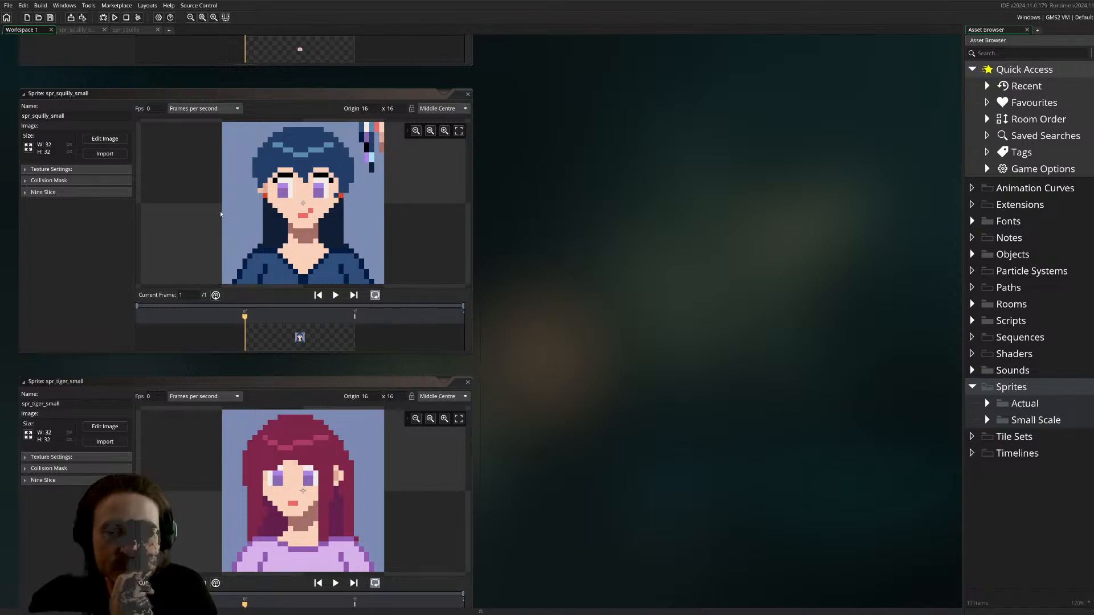
left_click(77, 30)
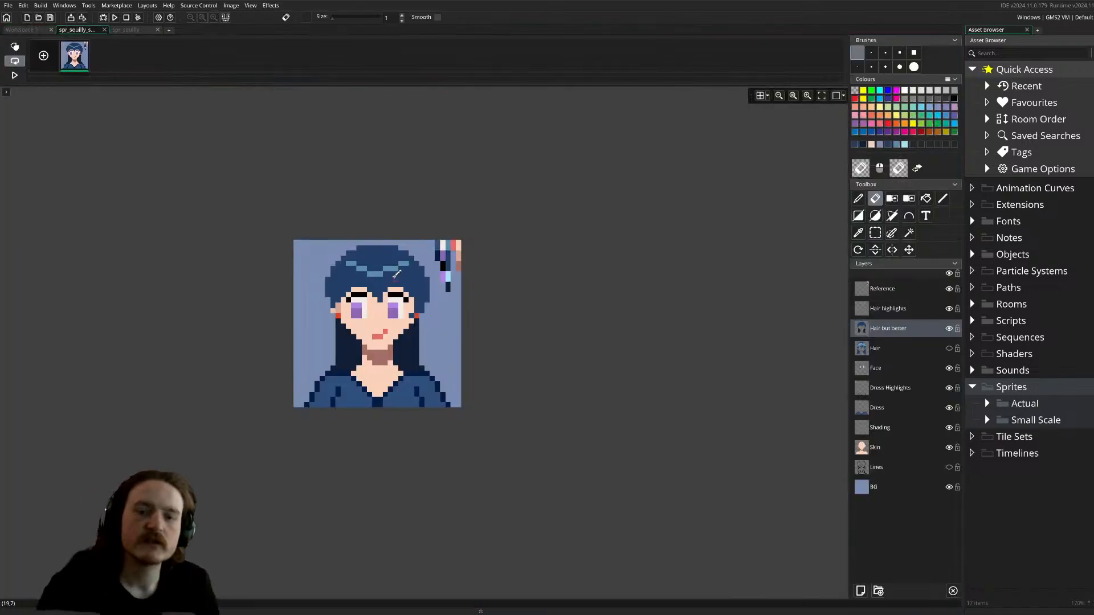
- Erase the hair pixel covering the tip of the right-hand ear on the Hair but better layer
scroll(395, 275, "up", 5)
key("d")
key("e")
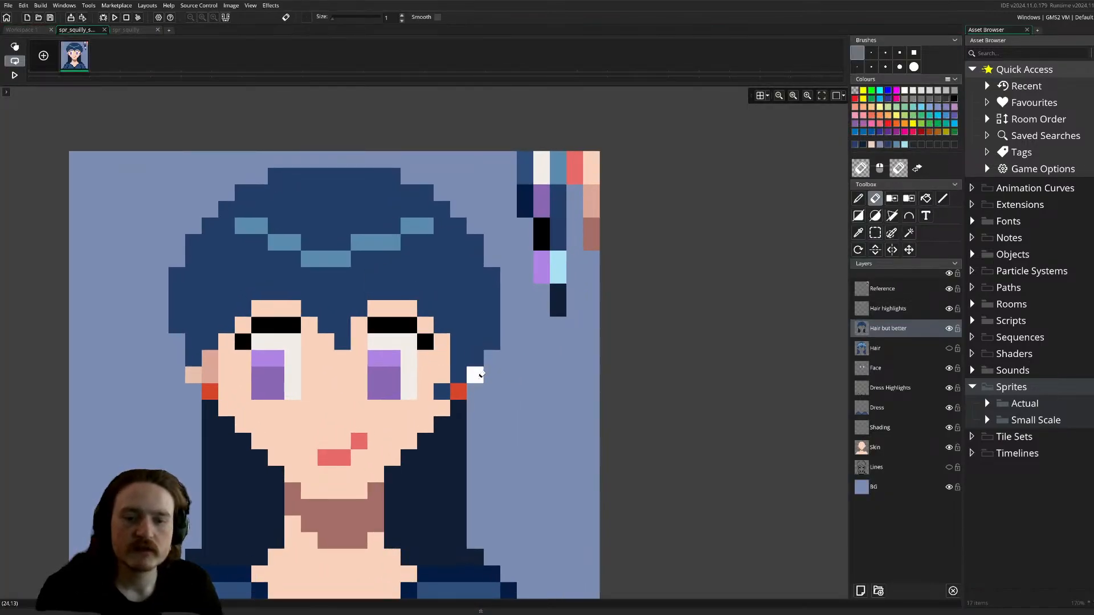
scroll(551, 366, "down", 1)
scroll(531, 358, "up", 3)
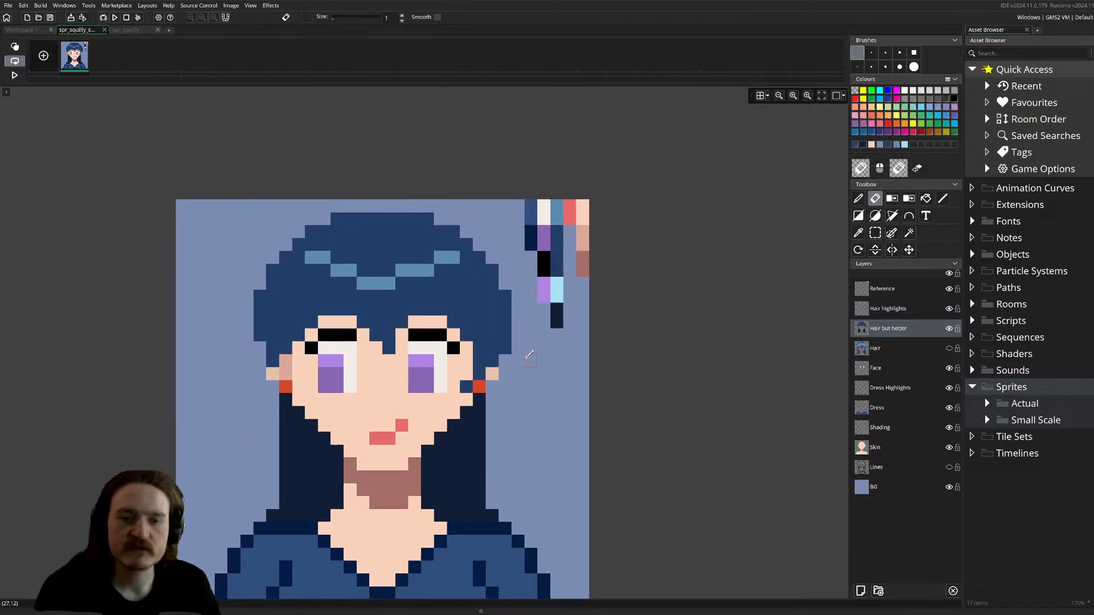
- Try narrowing the hair by deleting the outermost pixels along its right-hand edge, and restore them
key("s")
left_click_drag(500, 340, 486, 257)
key("Delete")
key("Delete")
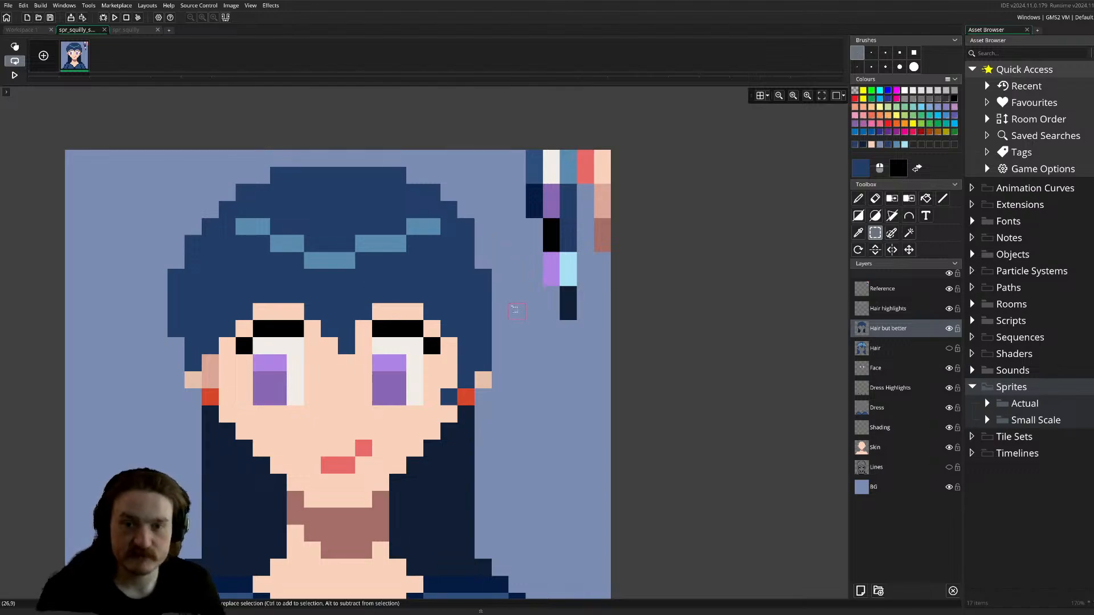
scroll(493, 268, "down", 3)
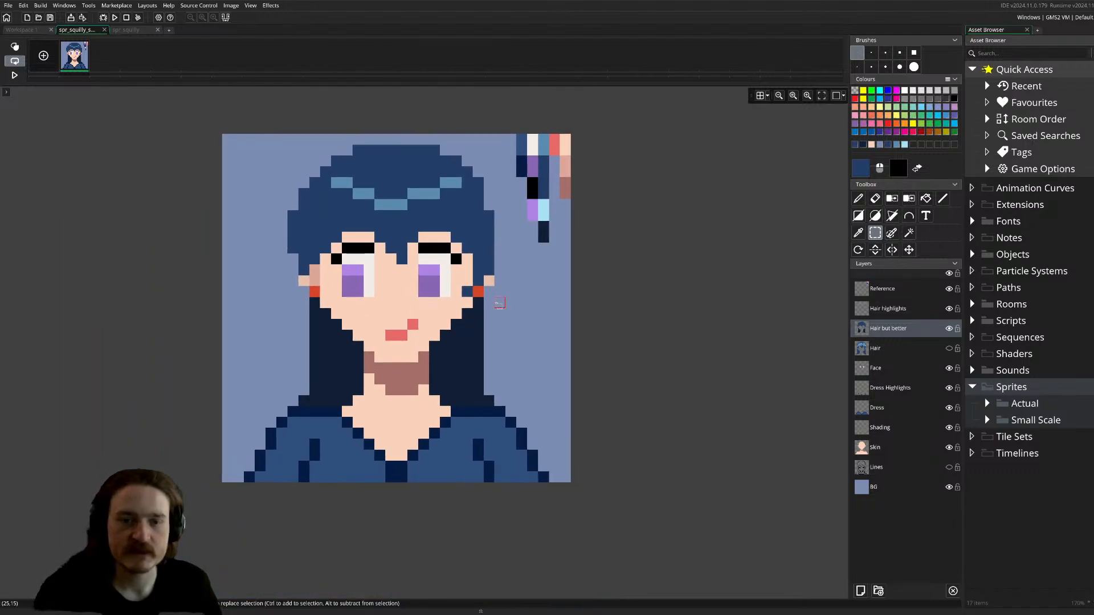
left_click_drag(500, 212, 499, 262)
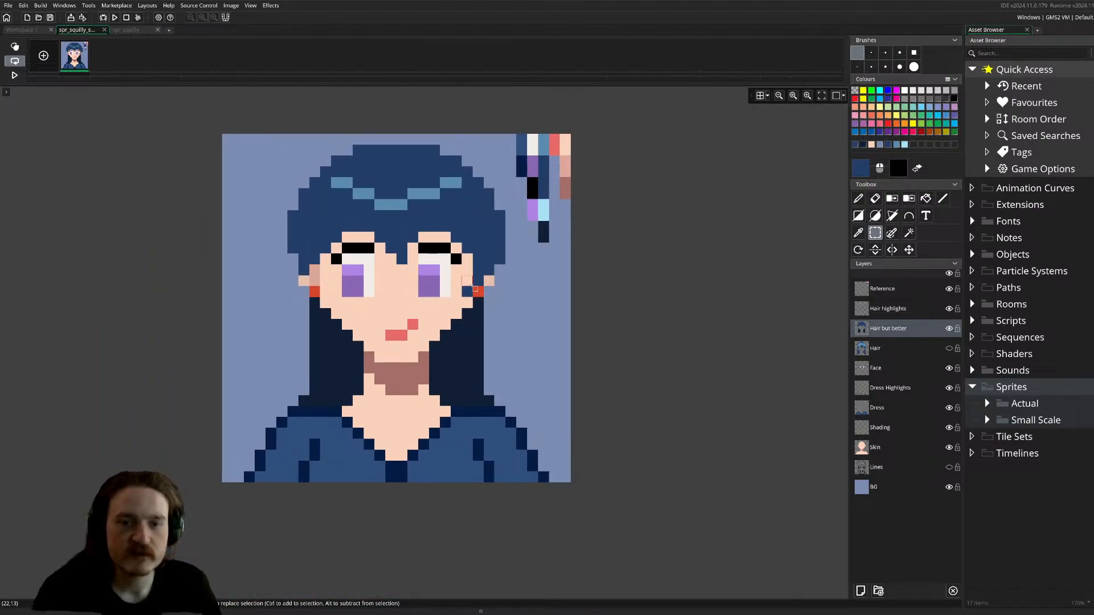
left_click(467, 290)
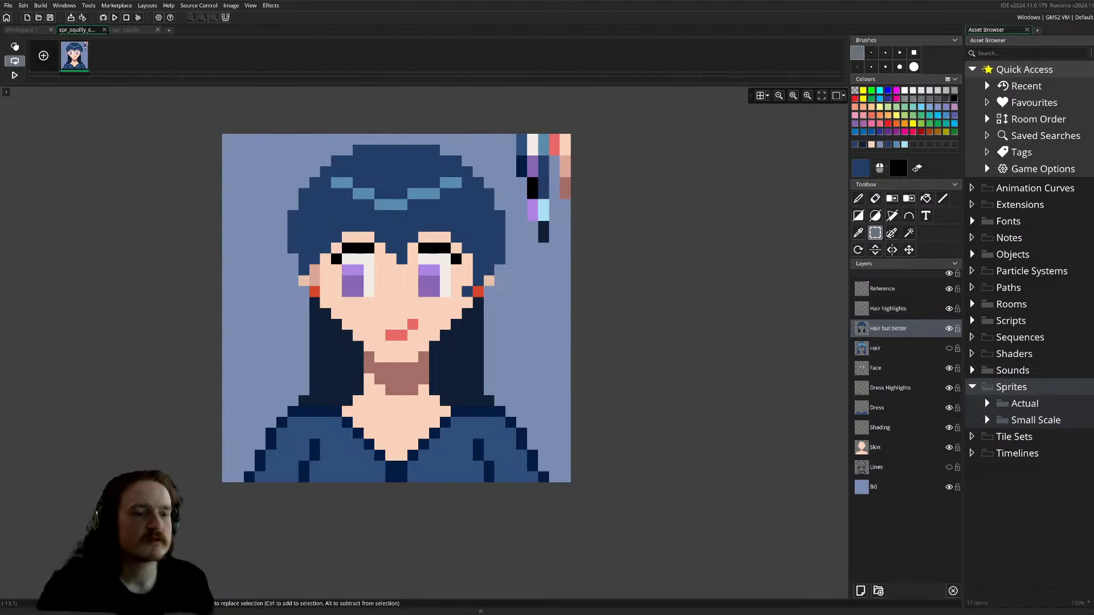
- Move the spr_squilly sprite from the Actual Idols folder into its Old versions subfolder
left_click(987, 403)
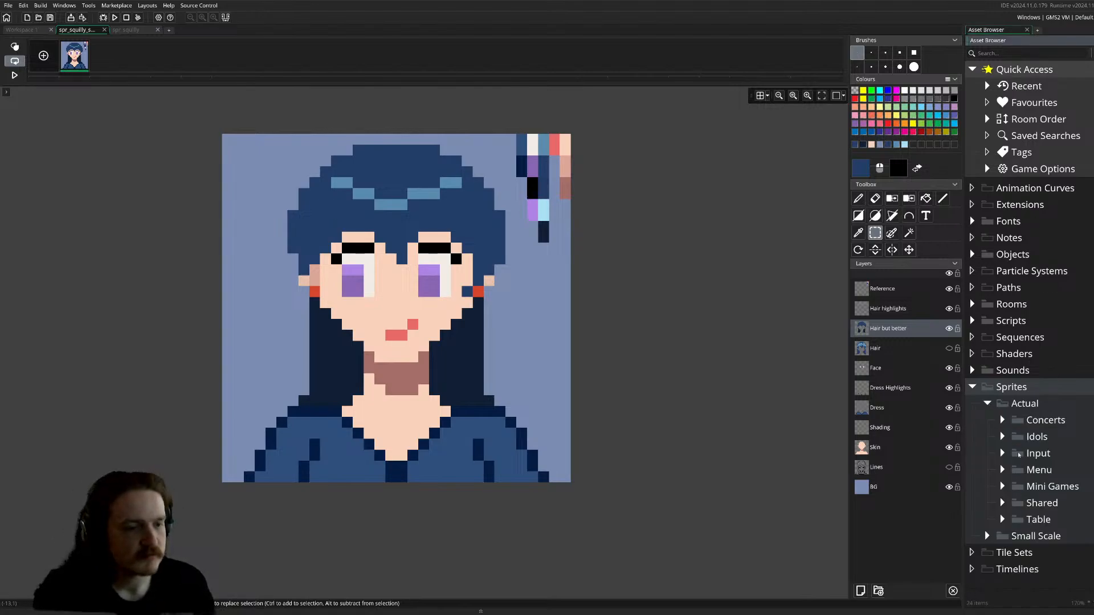
left_click(1002, 436)
scroll(1015, 457, "down", 3)
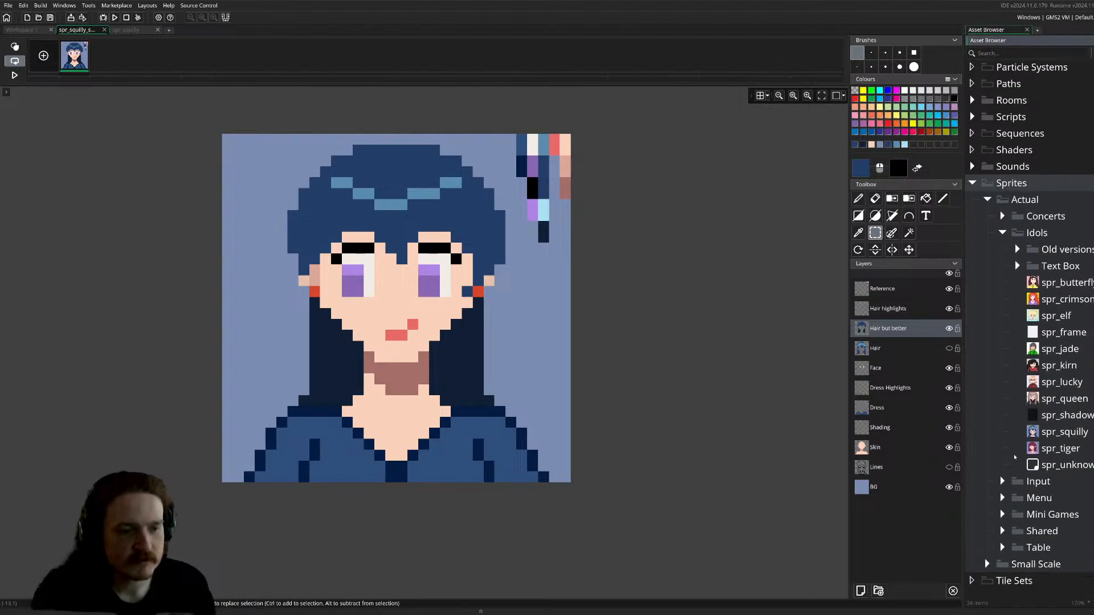
left_click(1076, 437)
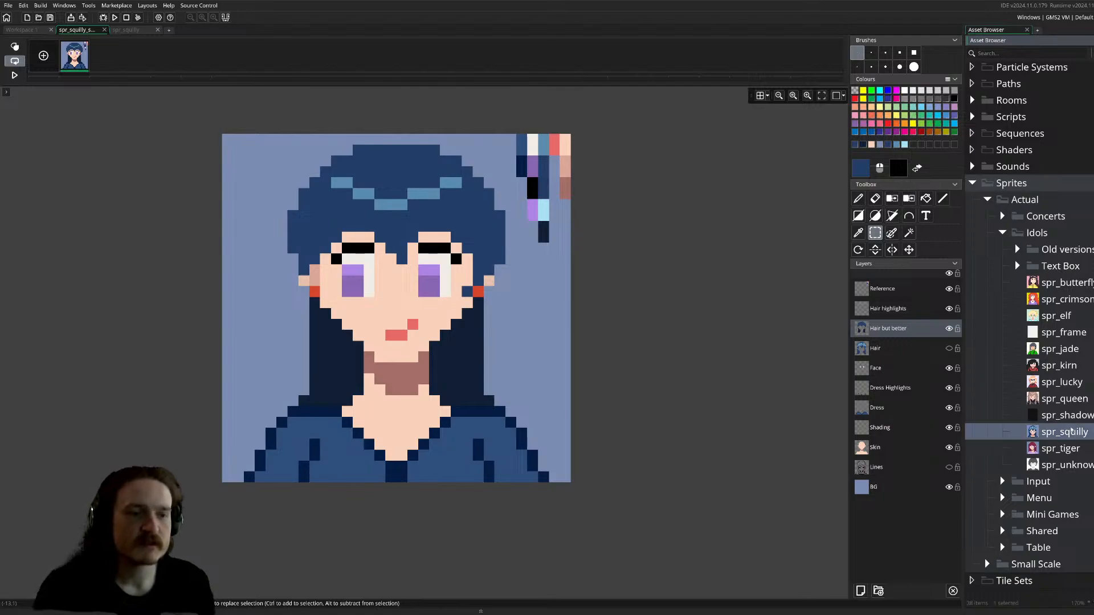
left_click_drag(1071, 433, 1064, 251)
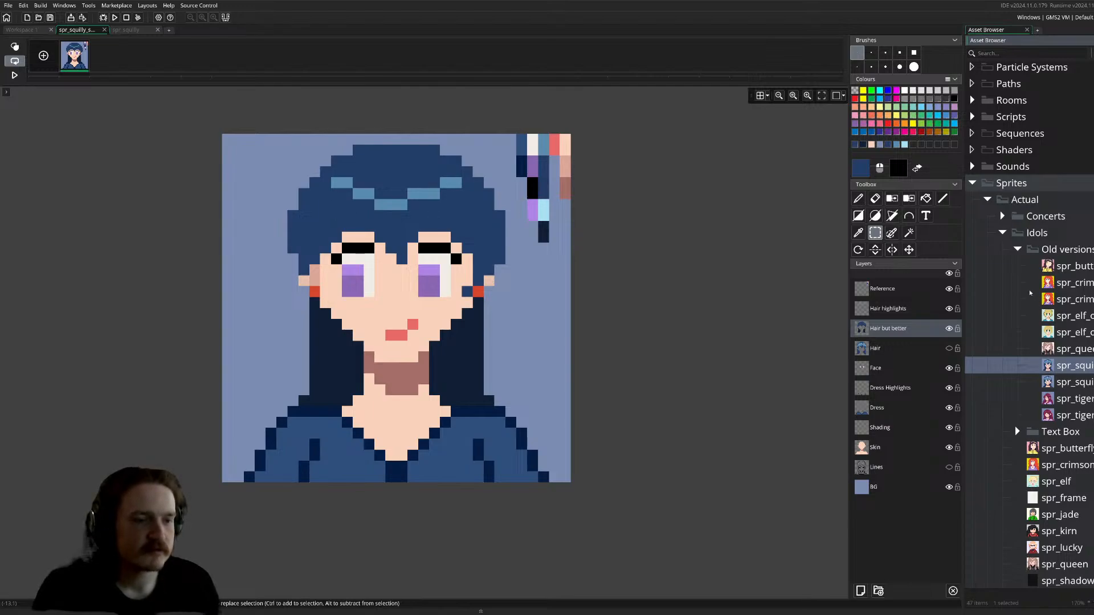
left_click(1016, 251)
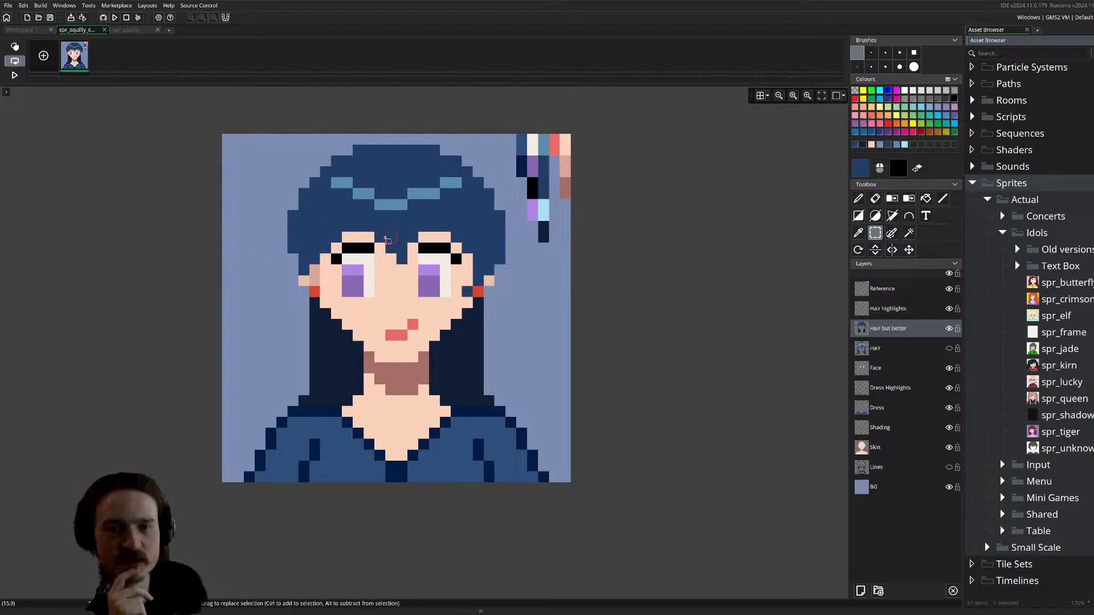
- Rename the archived spr_squilly sprite in the Old versions folder to mark it as old, and collapse that folder
left_click_drag(380, 237, 414, 263)
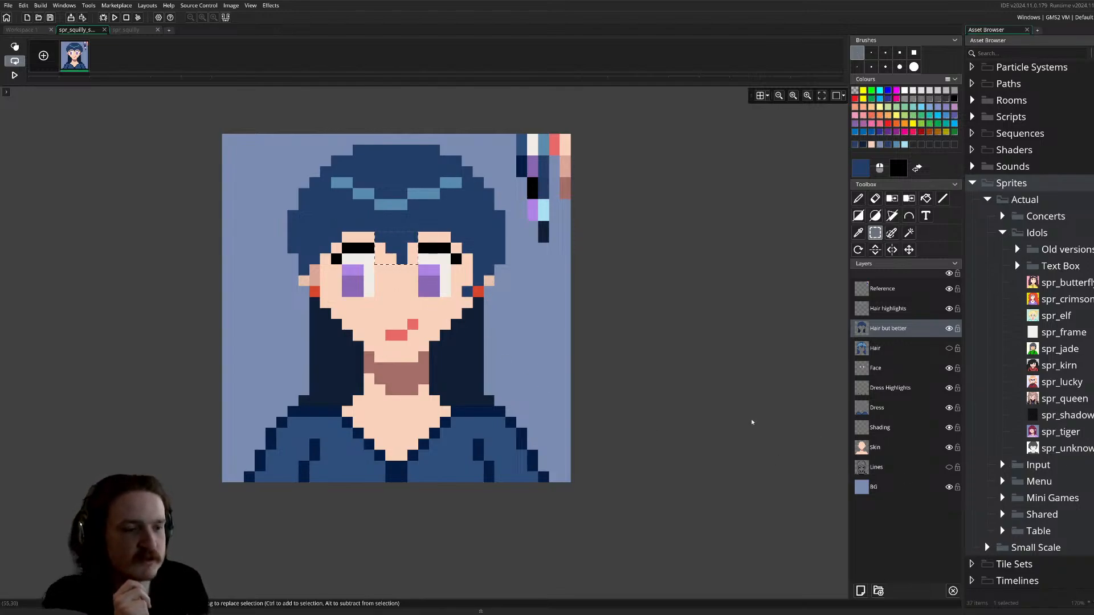
scroll(1038, 427, "down", 1)
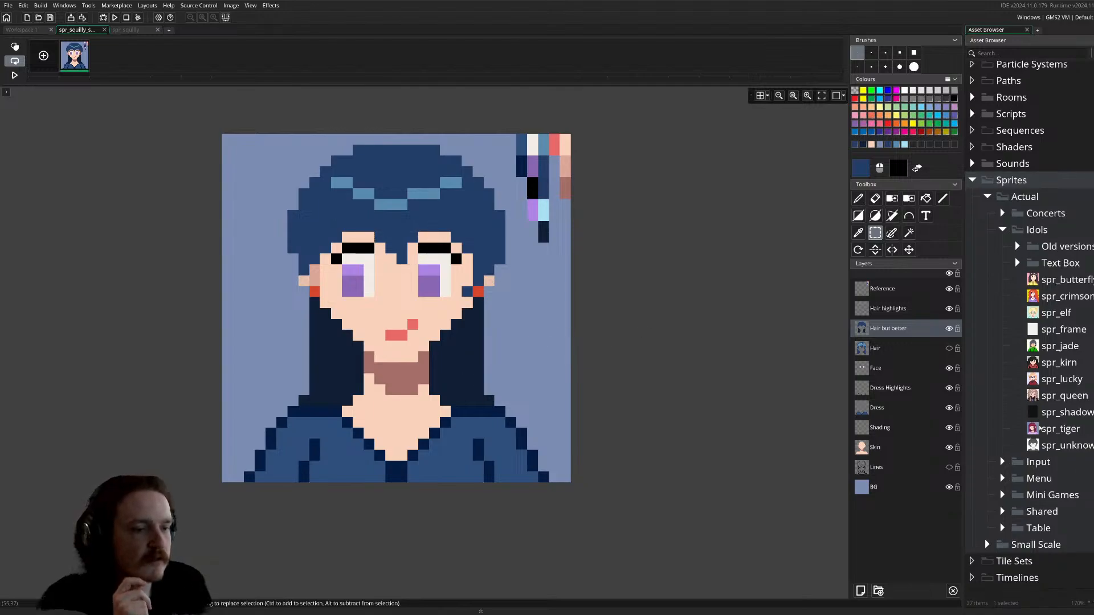
left_click(1017, 248)
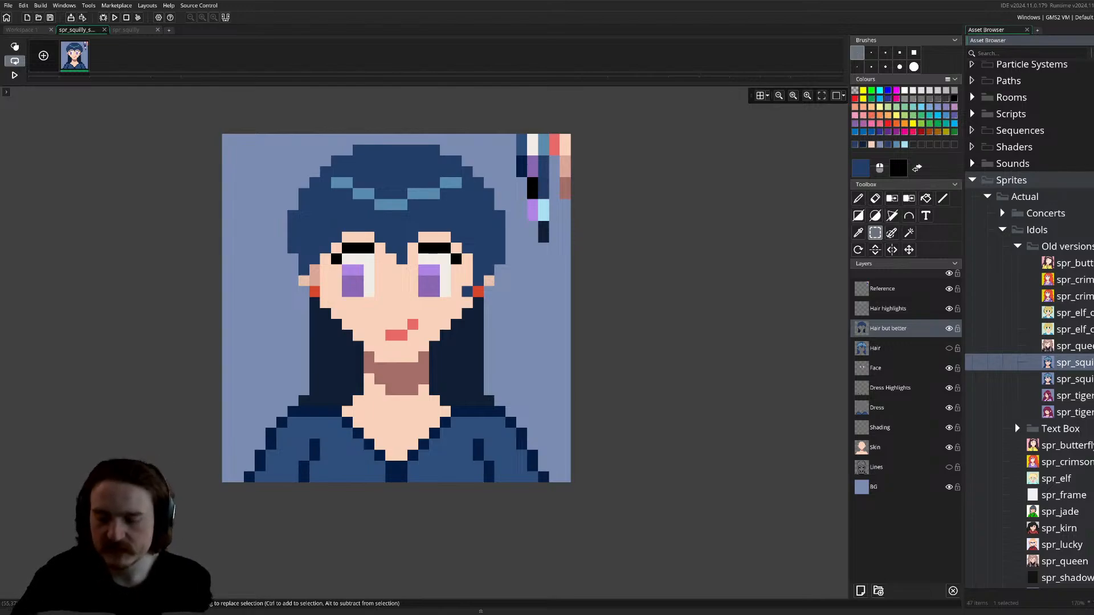
key("Down")
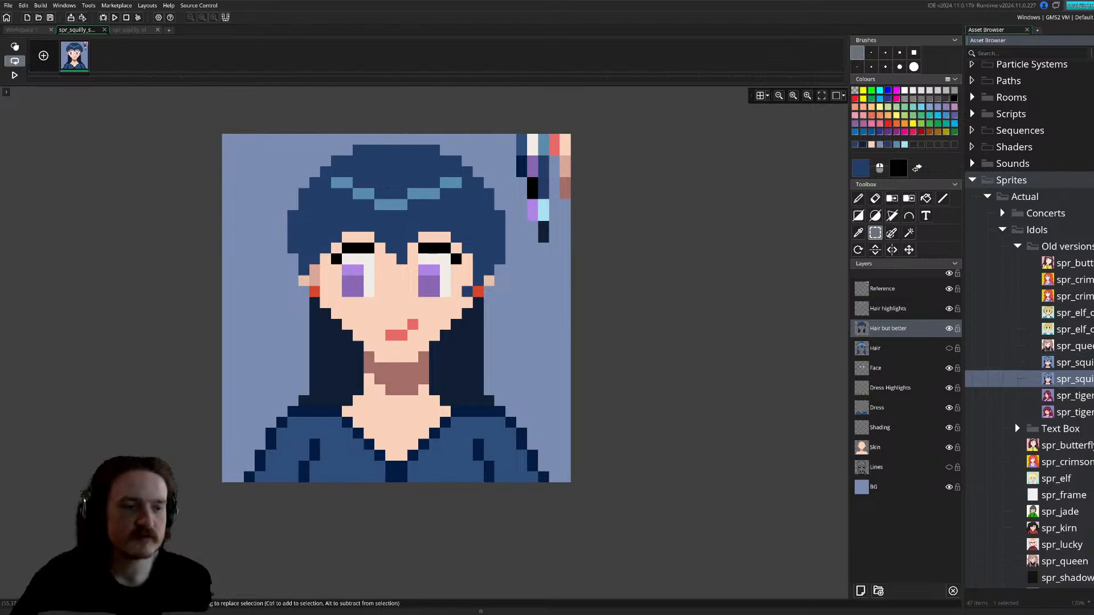
left_click(1017, 246)
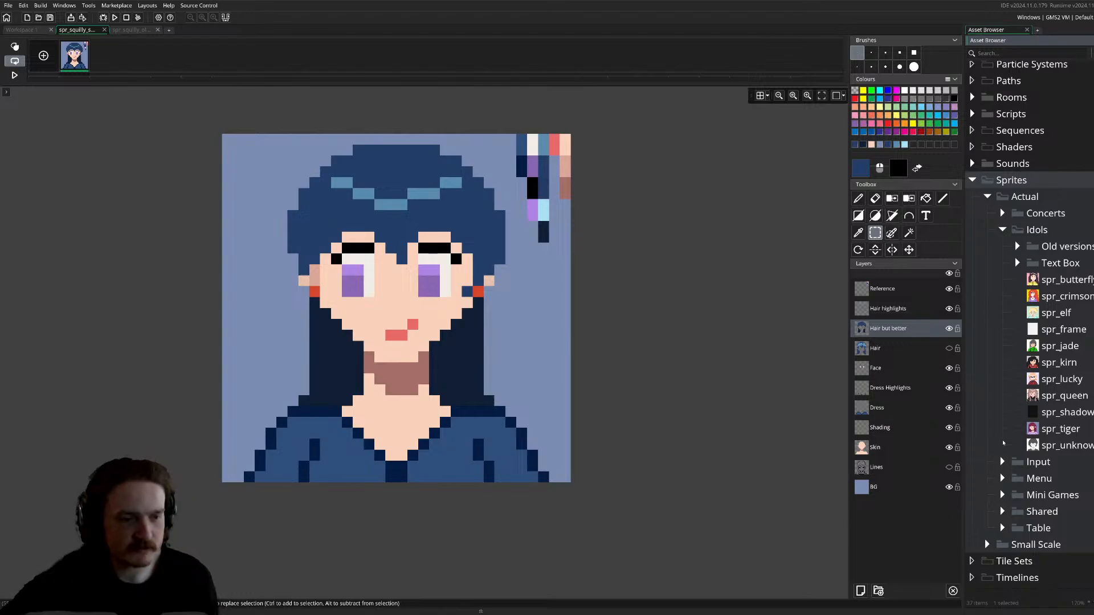
- Hide the portrait's Reference layer and duplicate the spr_squilly_small sprite in the Small Scale Idols folder
left_click(987, 545)
scroll(1003, 535, "down", 3)
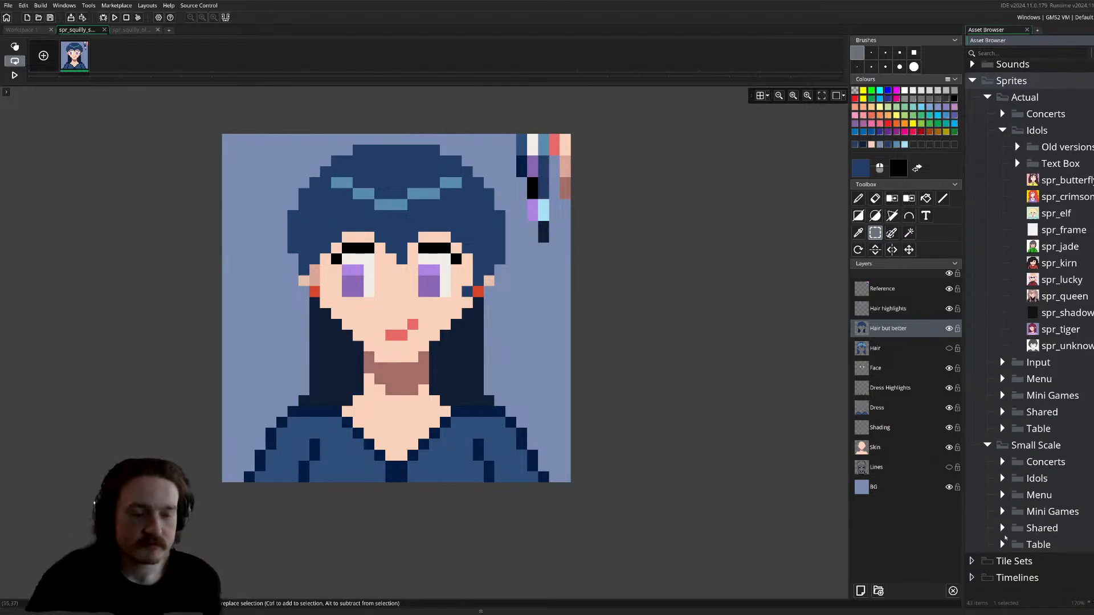
left_click(806, 378)
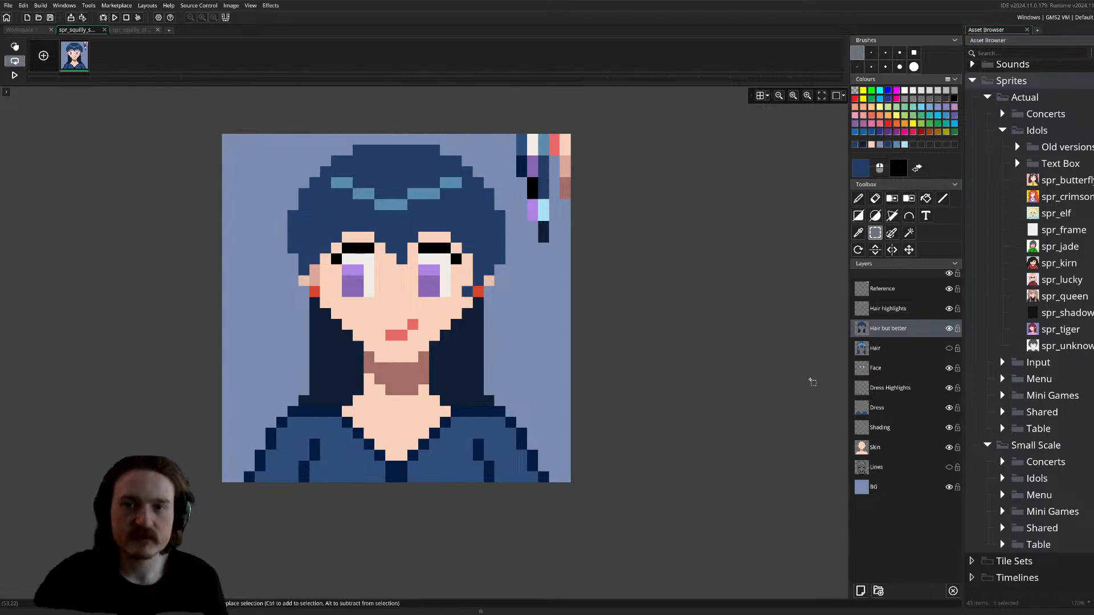
left_click(1002, 479)
scroll(1025, 467, "down", 5)
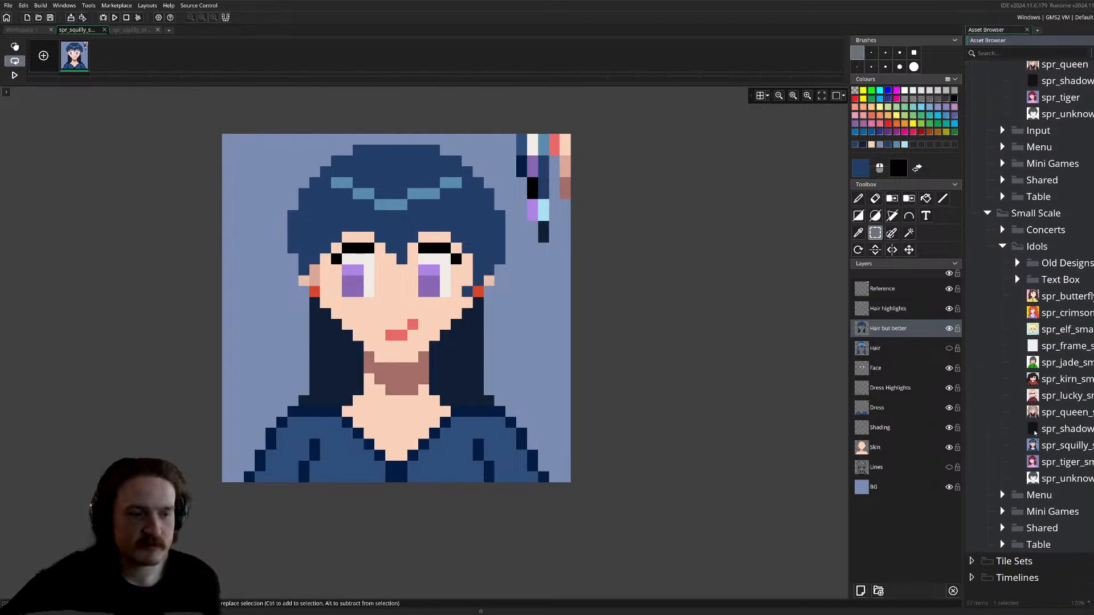
left_click(1030, 447)
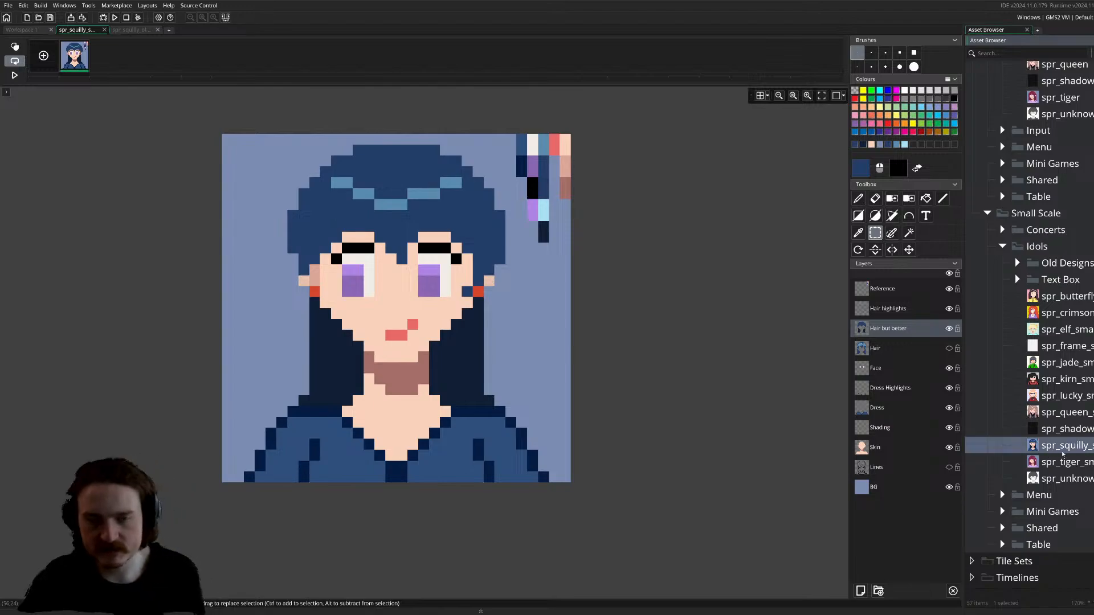
left_click(949, 289)
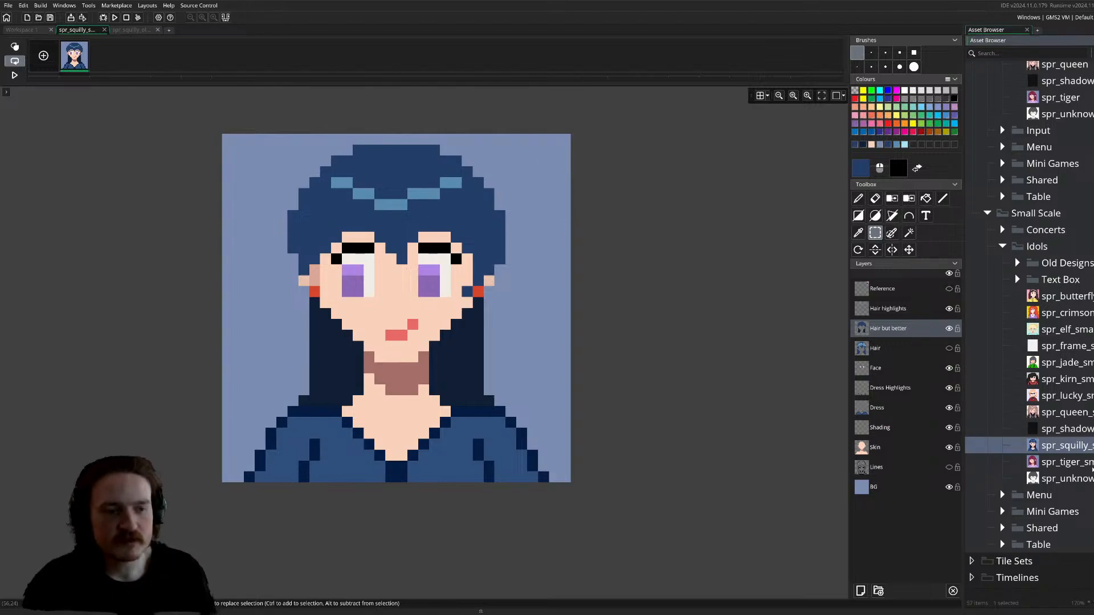
key("ctrl+d")
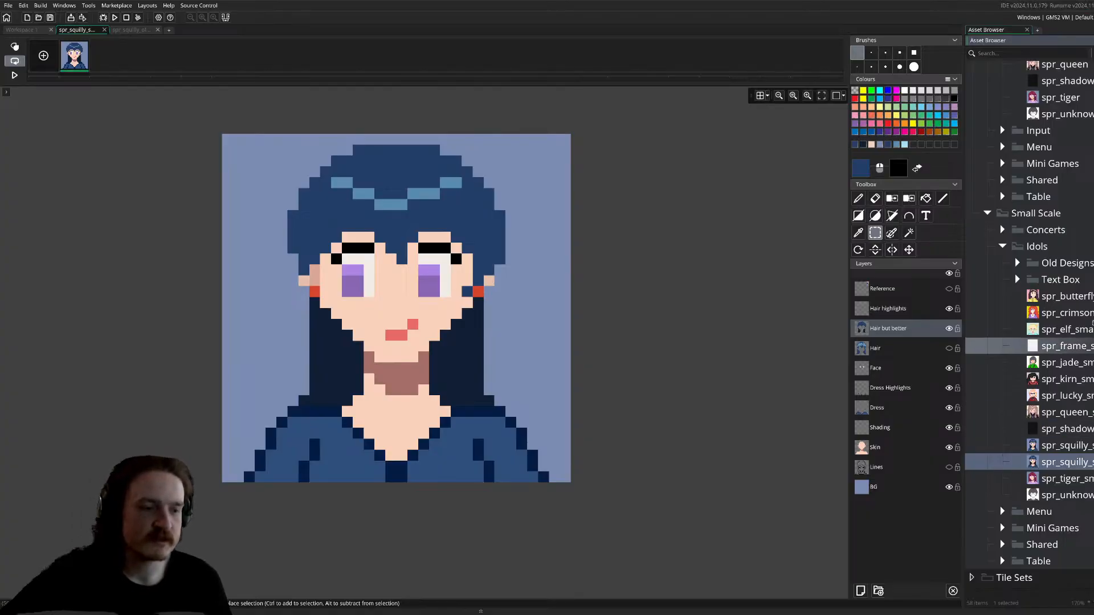
- Open the duplicated squilly sprite in the Actual Idols folder and scale its image to 192 pixels wide, keeping the aspect ratio
scroll(1026, 310, "up", 3)
scroll(1025, 299, "up", 3)
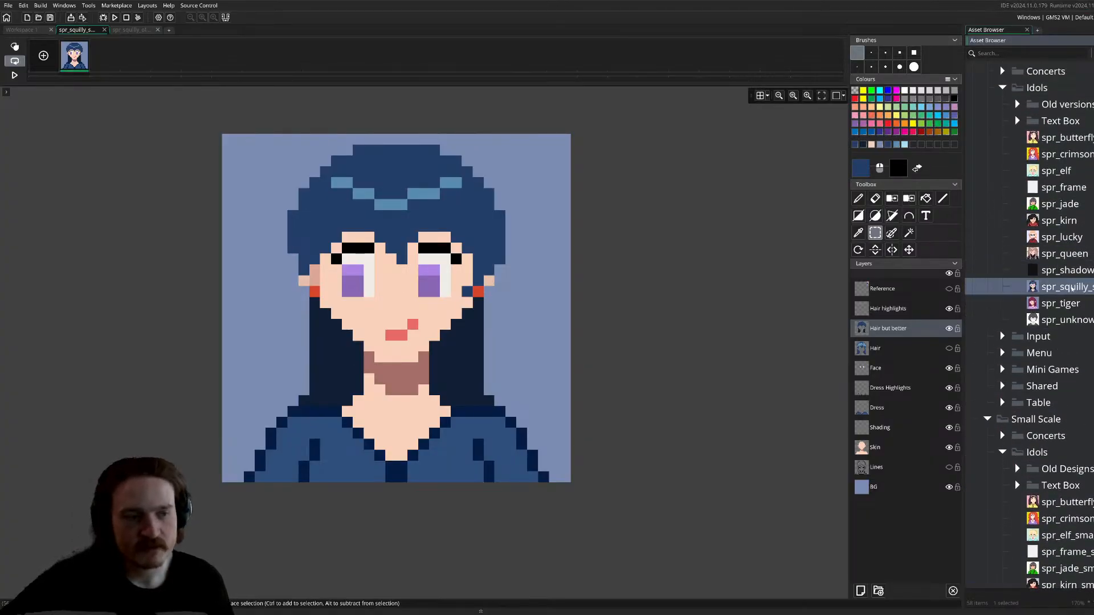
double_click(1056, 288)
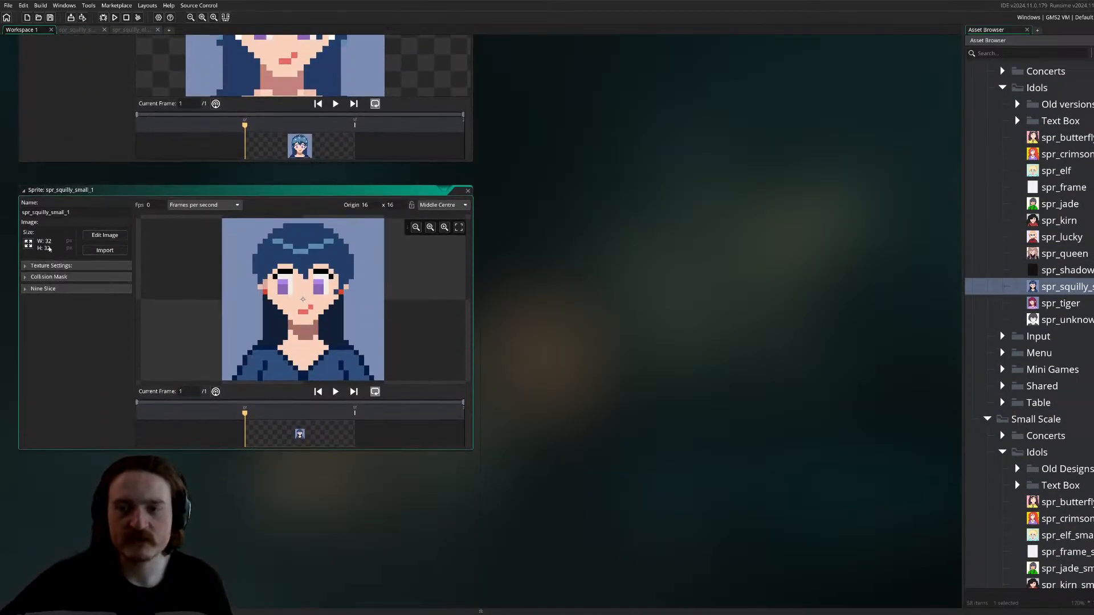
left_click(28, 243)
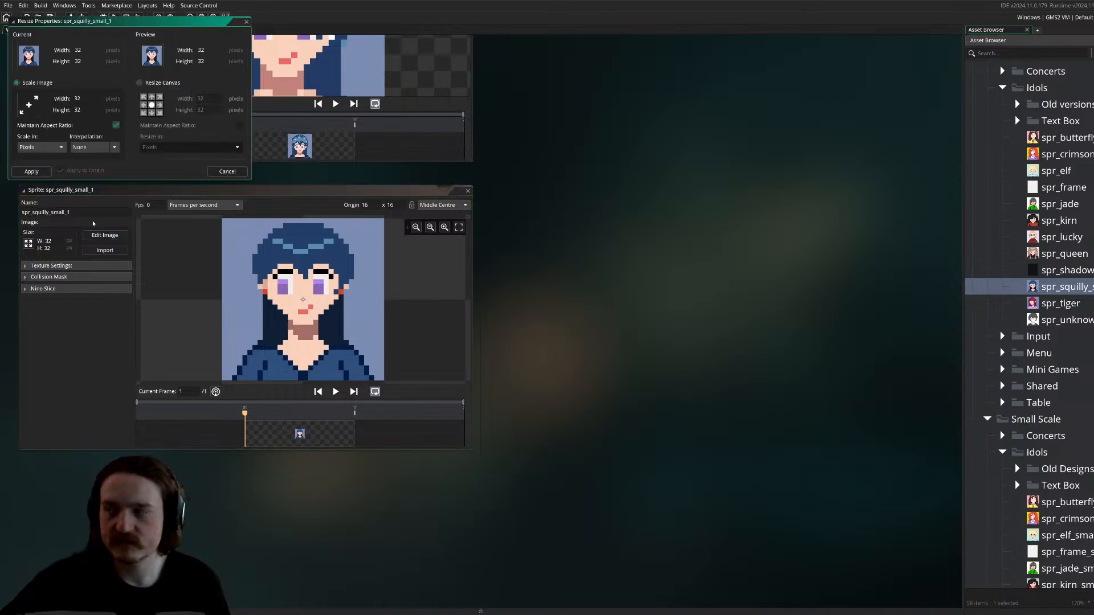
double_click(76, 98)
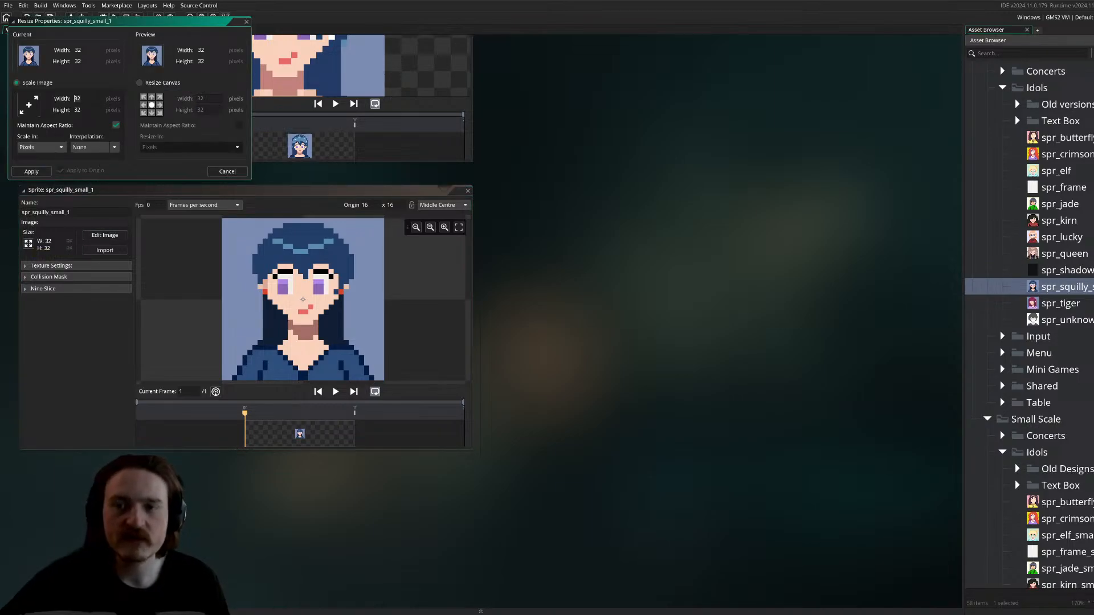
type("192")
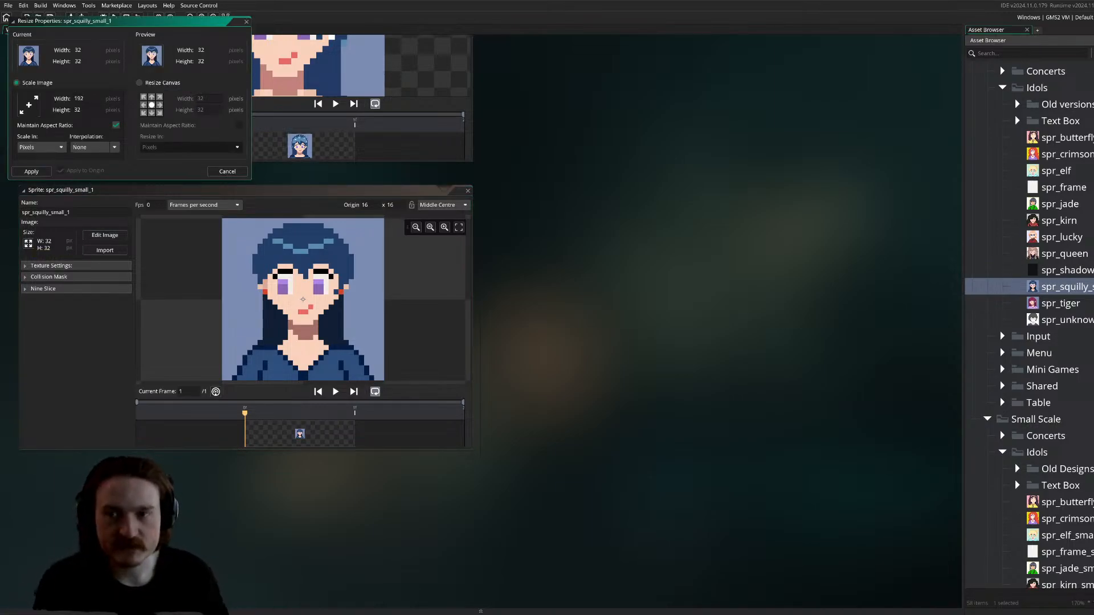
left_click(32, 171)
- Set the playback speed of spr_squilly_old_new to 0 frames per second and close its sprite editor
scroll(566, 358, "up", 3)
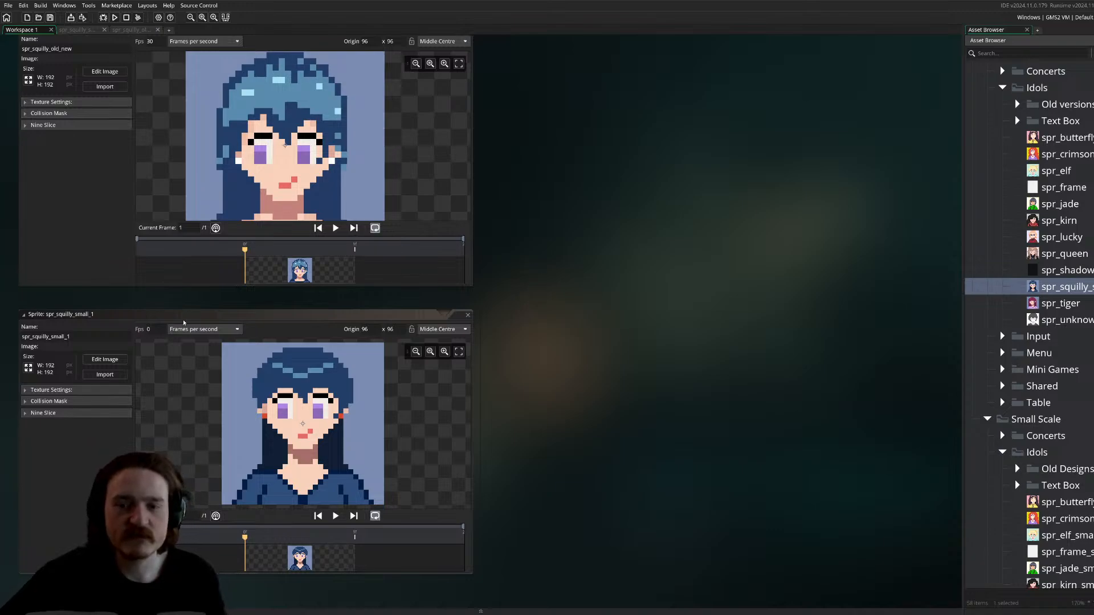
scroll(113, 289, "up", 3)
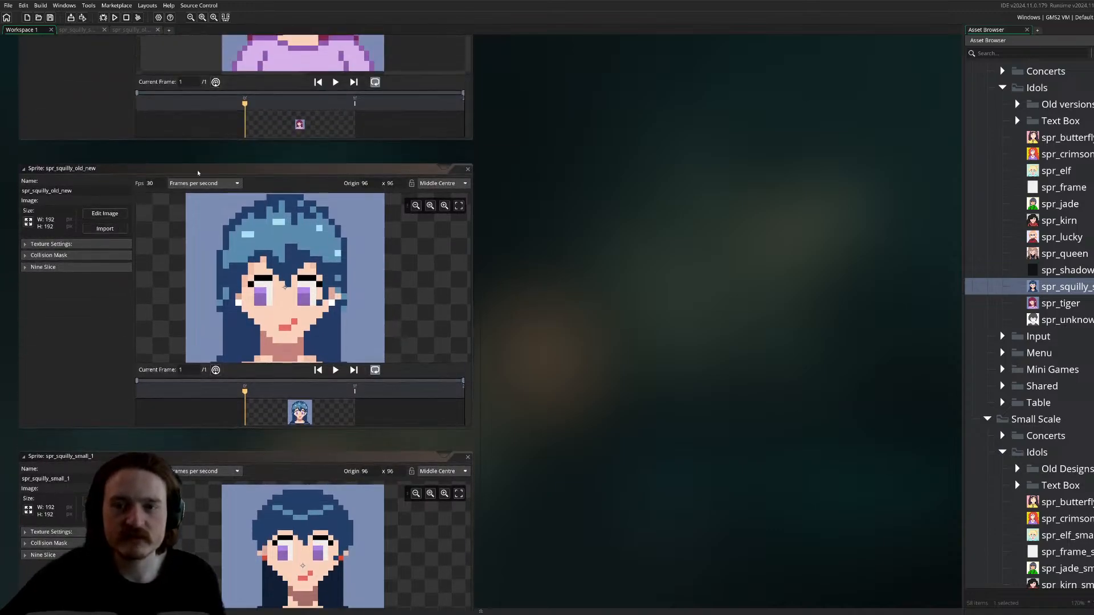
left_click(26, 191)
type("0")
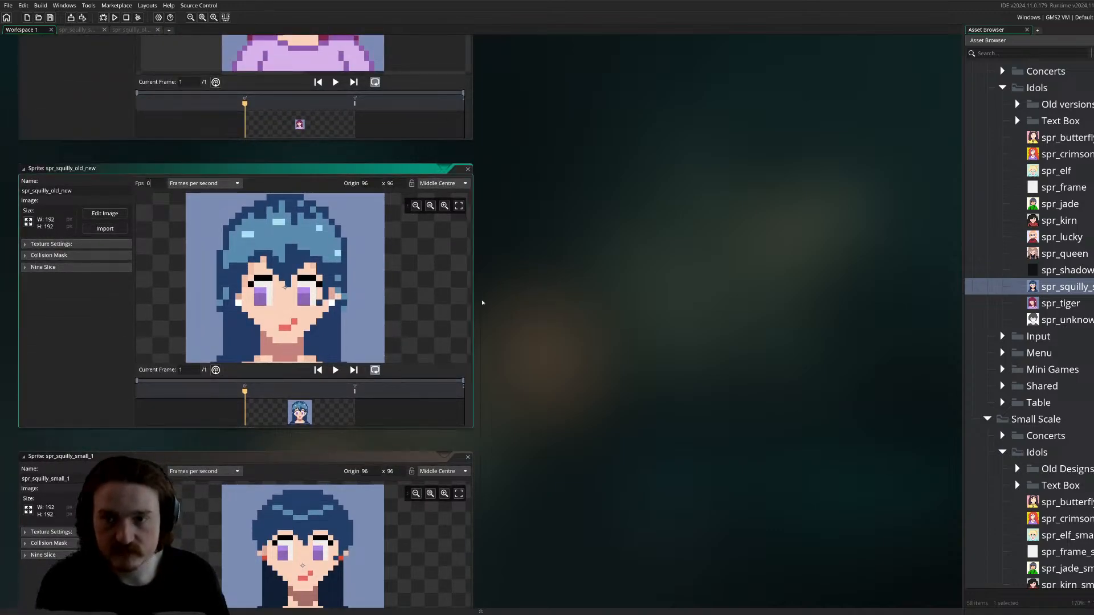
left_click(593, 323)
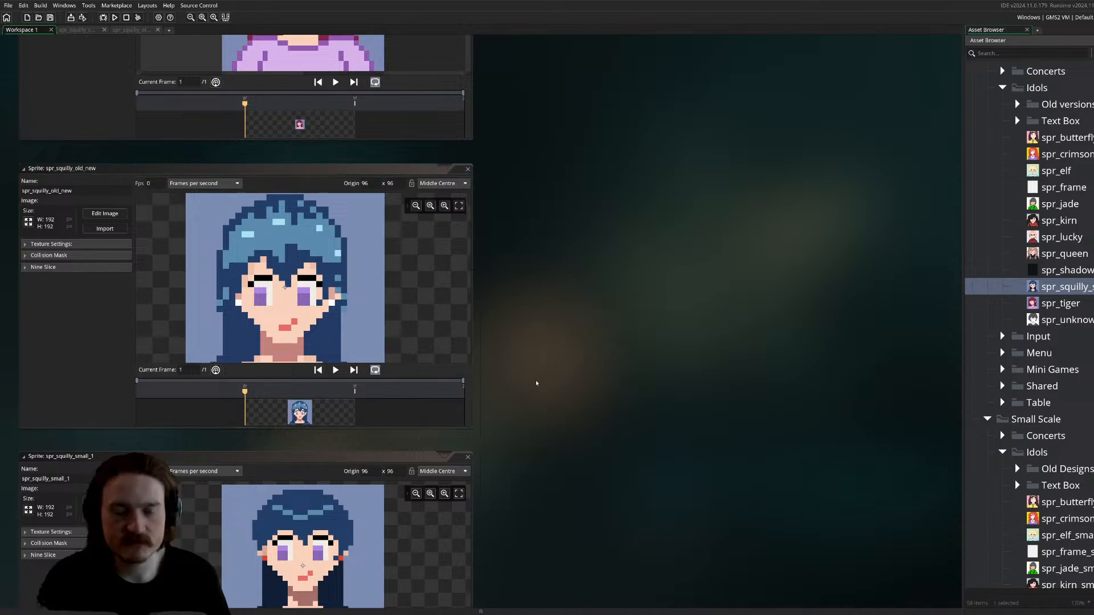
scroll(435, 339, "down", 2)
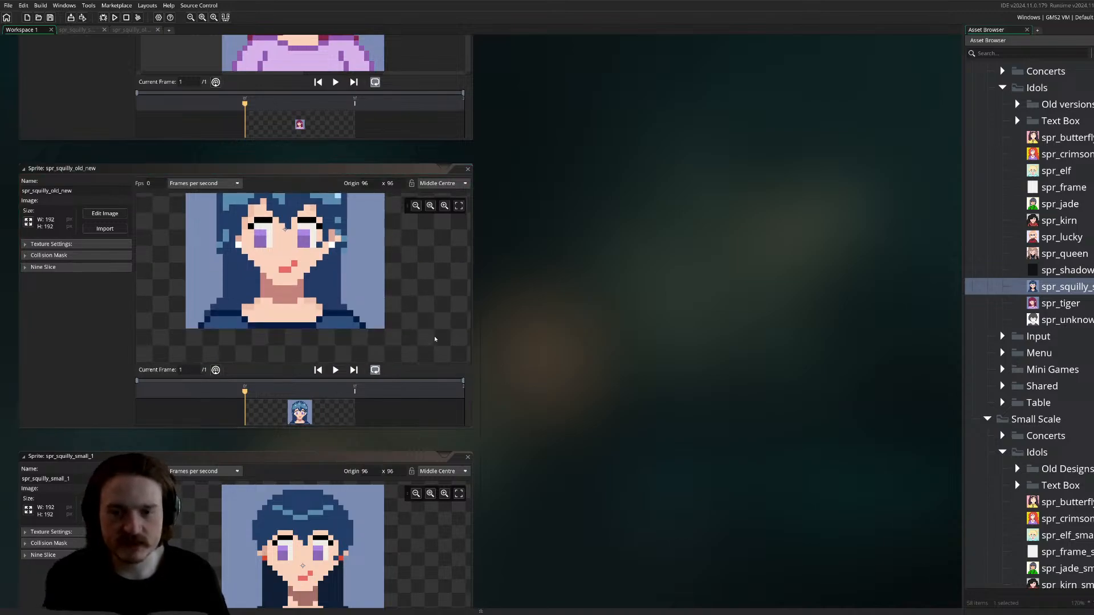
scroll(547, 398, "down", 2)
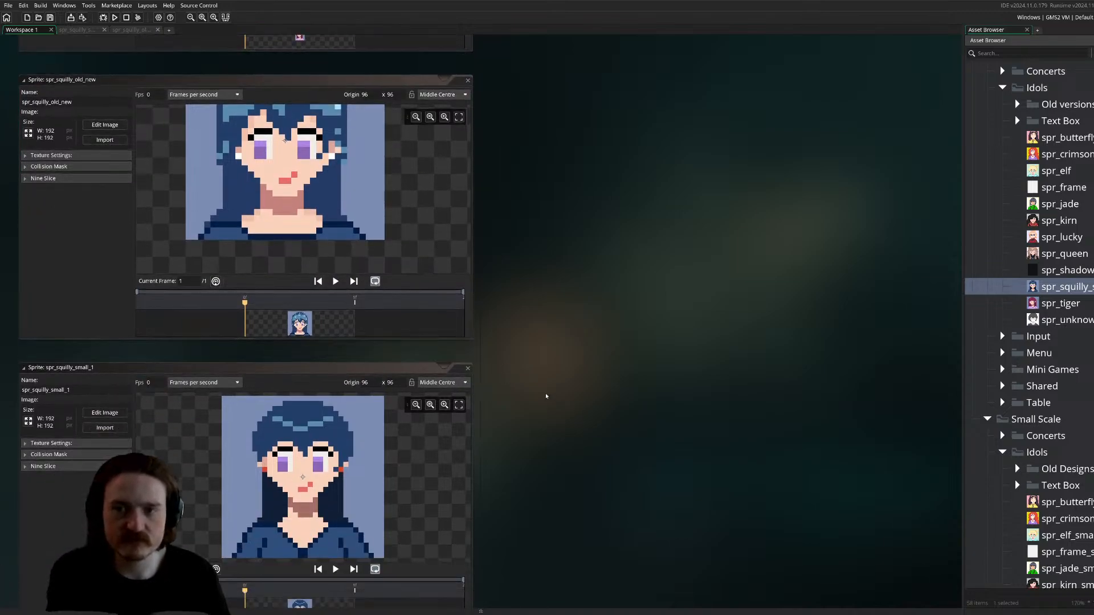
left_click(468, 80)
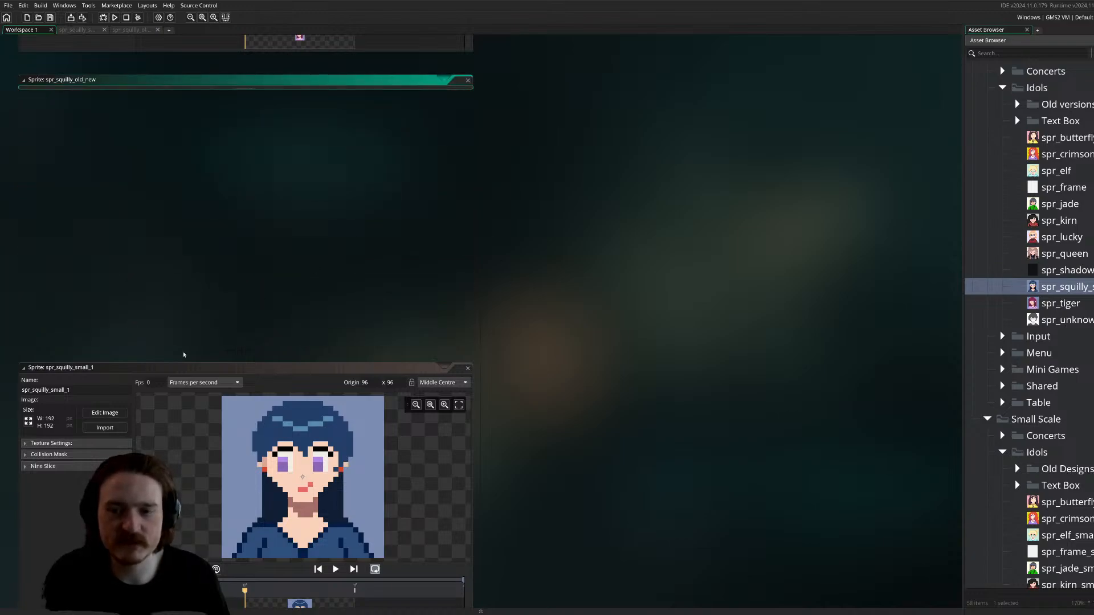
- Rename the enlarged spr_squilly_small_1 sprite as spr_squilly
left_click(50, 389)
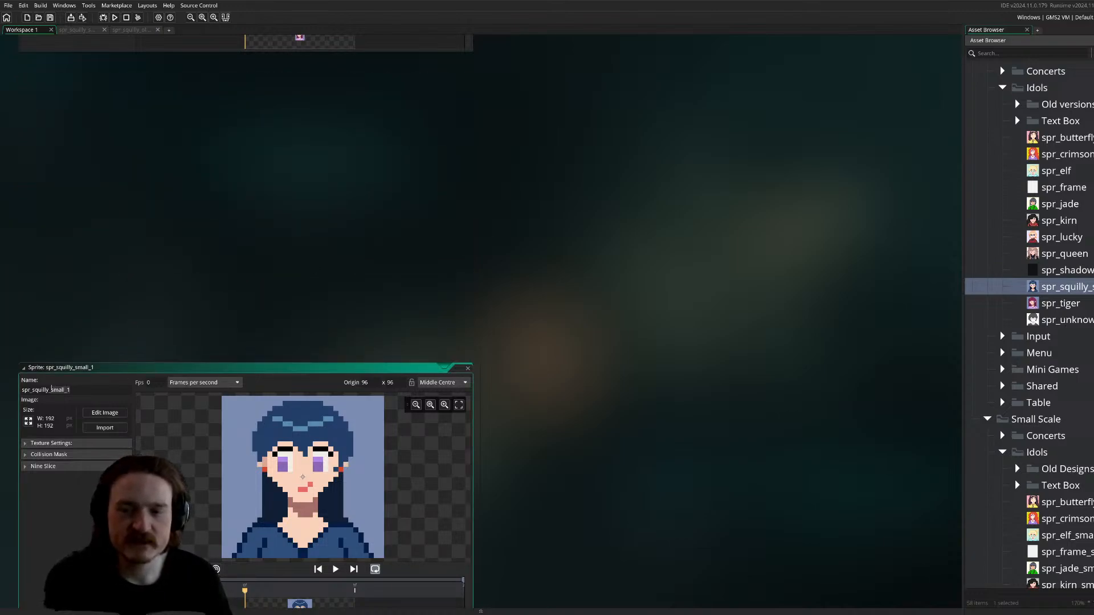
key("Delete")
key("Delete")
key("Delete")
key("Delete")
key("Delete")
key("Delete")
key("Delete")
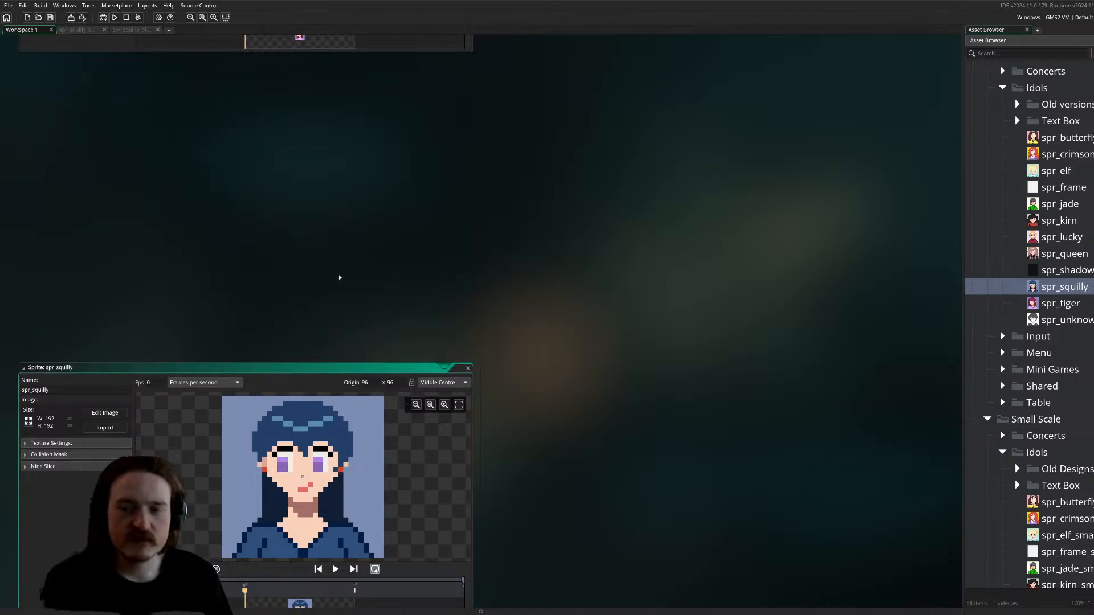
key("Return")
scroll(1073, 292, "up", 2)
scroll(1072, 292, "down", 2)
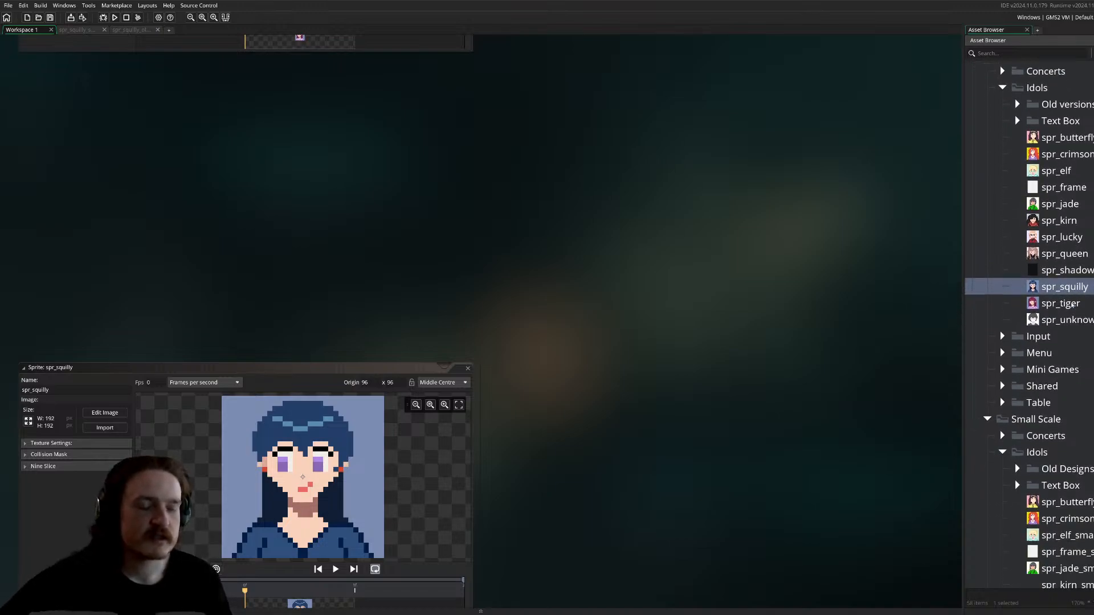
scroll(1086, 365, "up", 3)
scroll(609, 368, "down", 3)
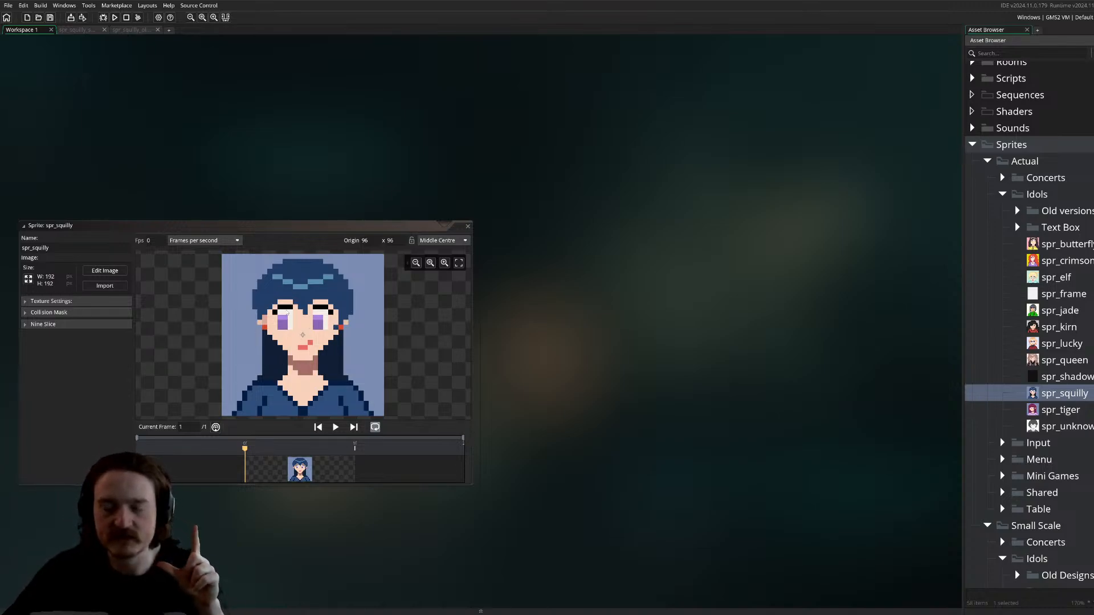
- Run the game, load the ABC Day 155 save, check the idol cards in the recruit and band areas, and return to the main menu
key("F5")
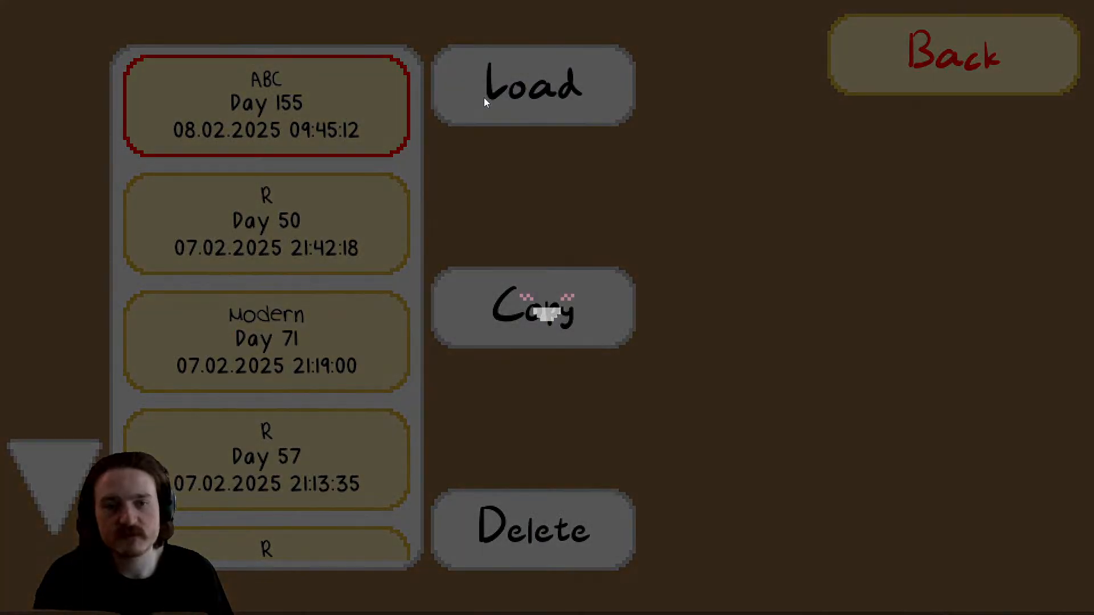
left_click(486, 98)
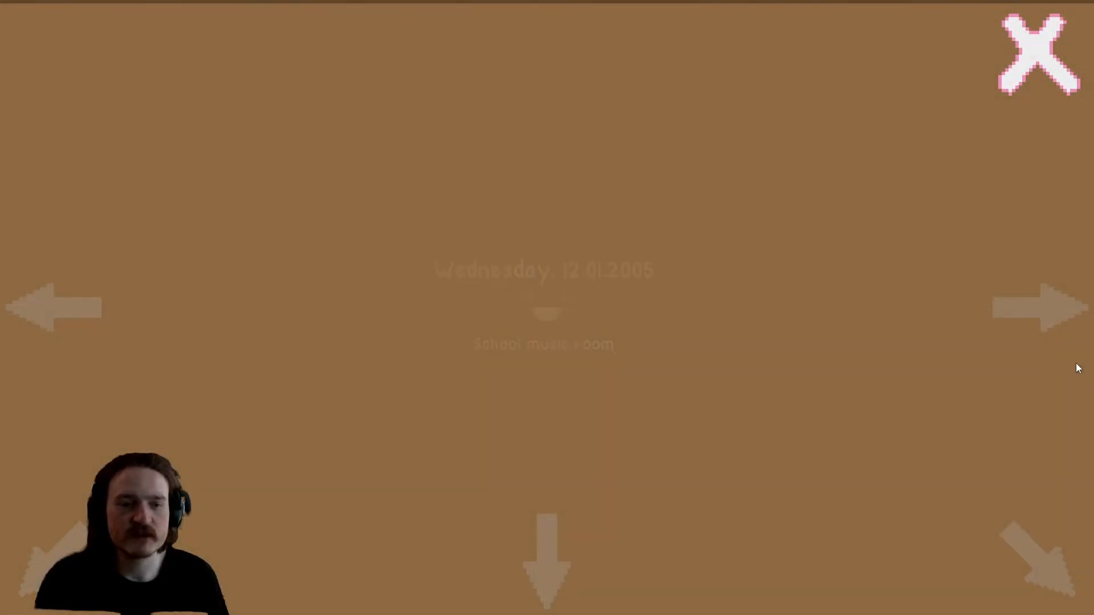
left_click(1051, 319)
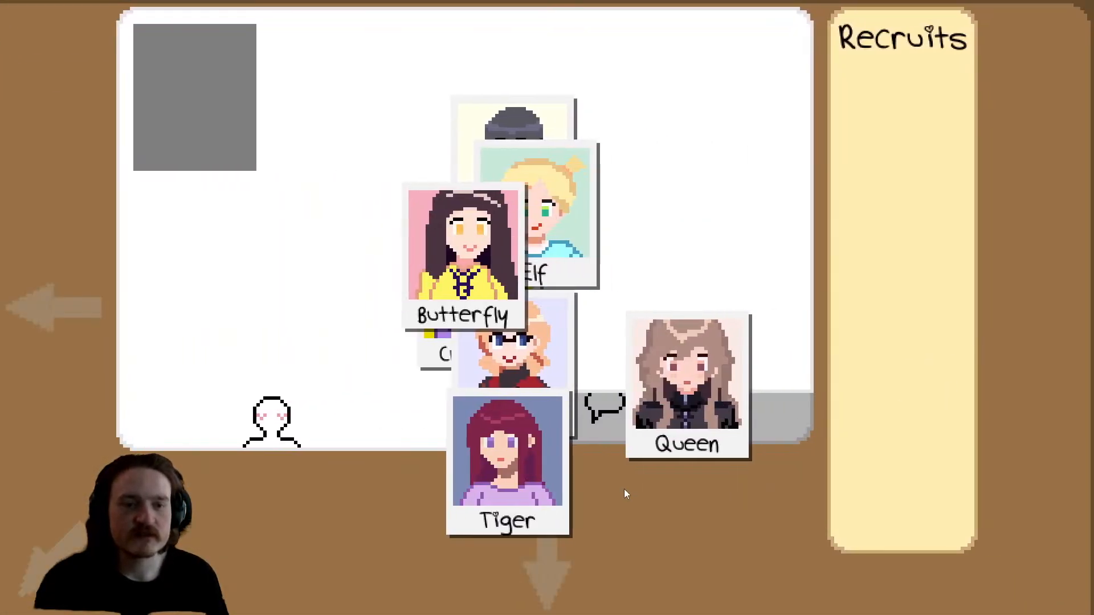
left_click(68, 563)
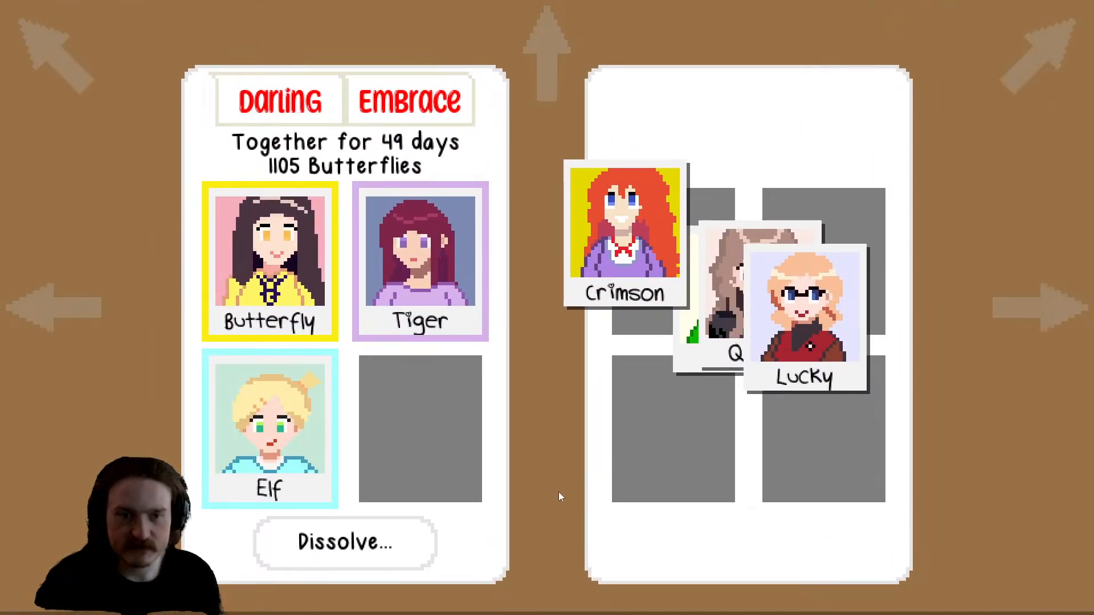
key("Escape")
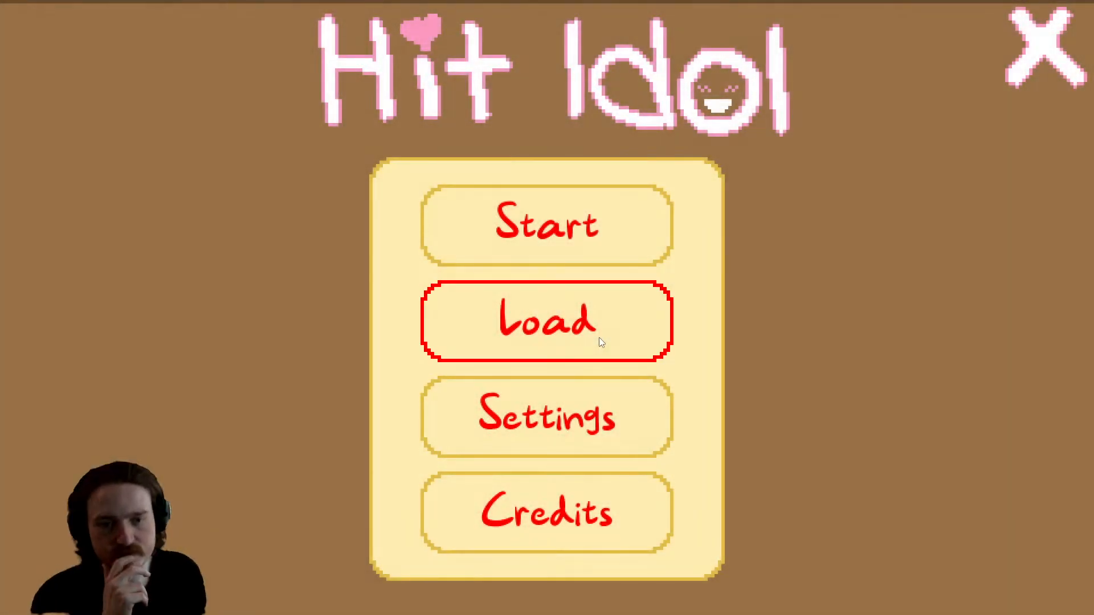
- Load the Modern Day 71 save, check the idol cards in the recruit area, and quit the game
left_click(600, 339)
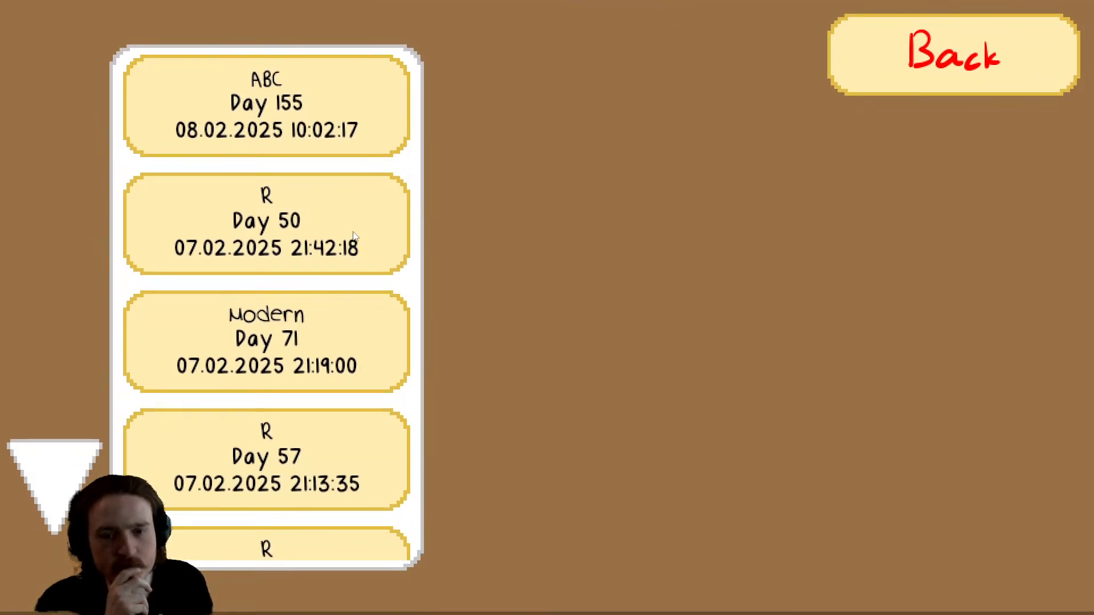
left_click(306, 342)
left_click(594, 74)
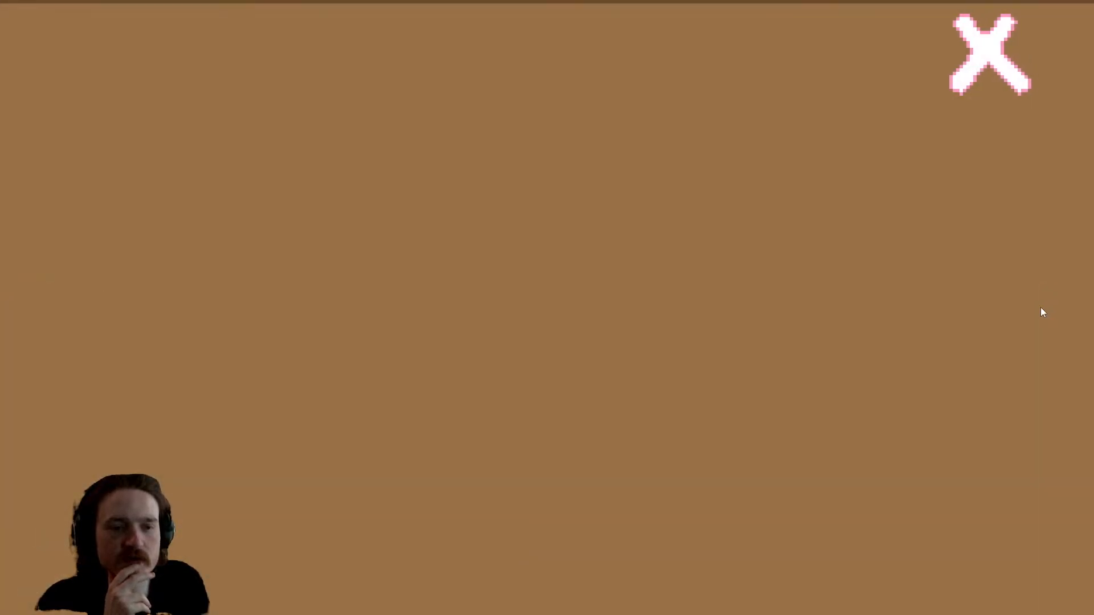
left_click(1043, 312)
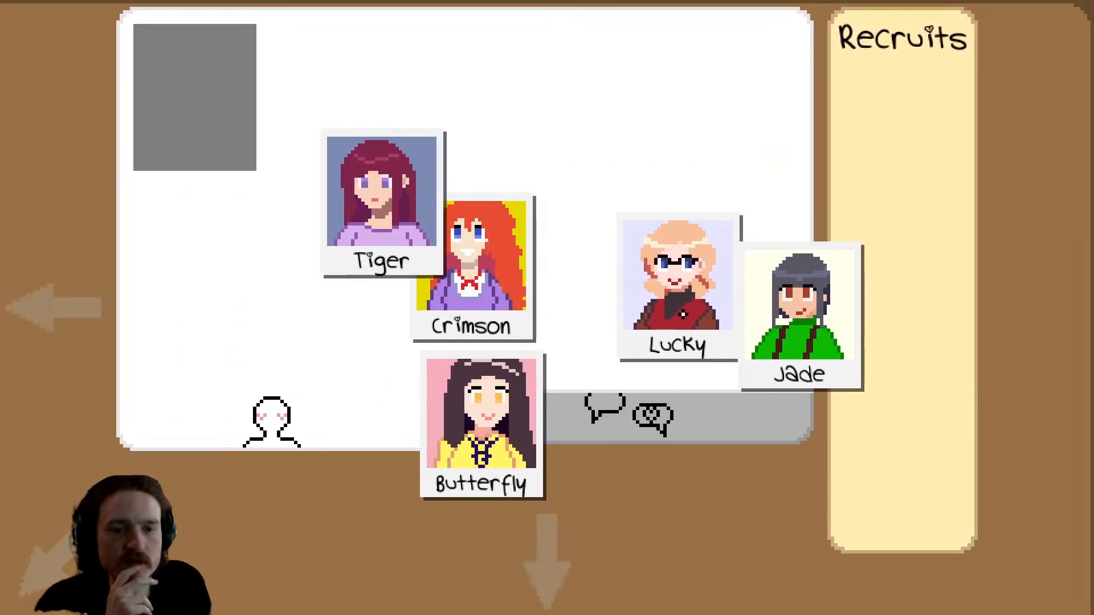
left_click_drag(377, 219, 371, 243)
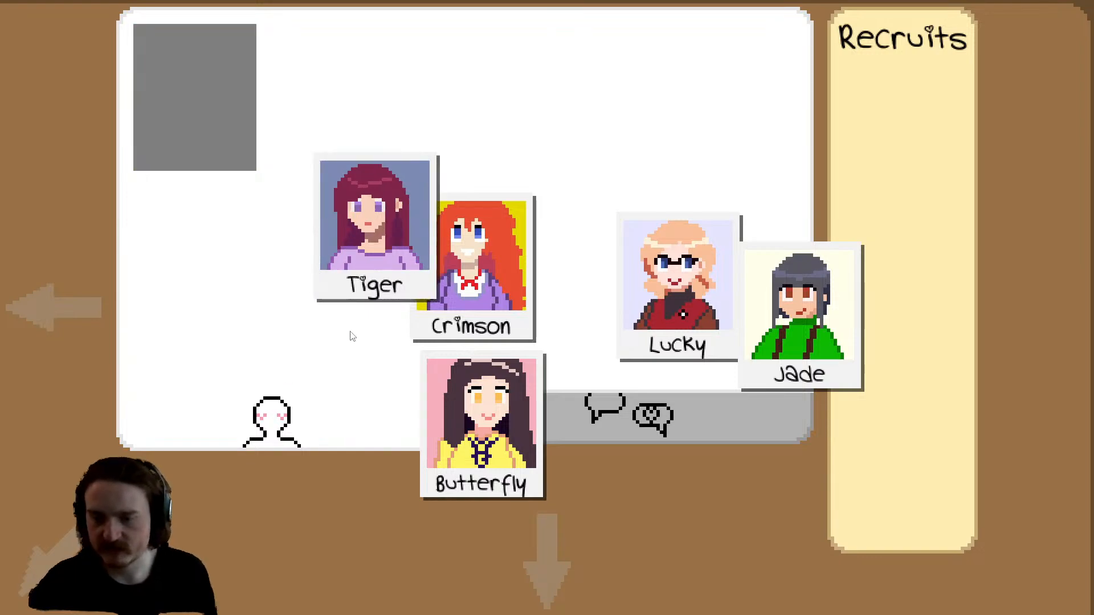
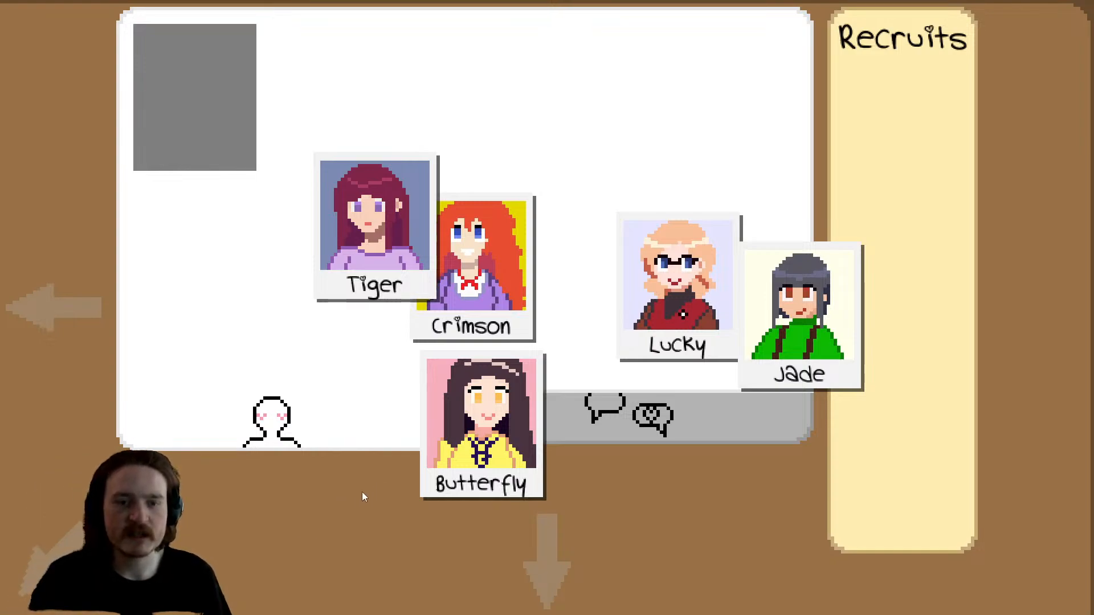
key("alt+F4")
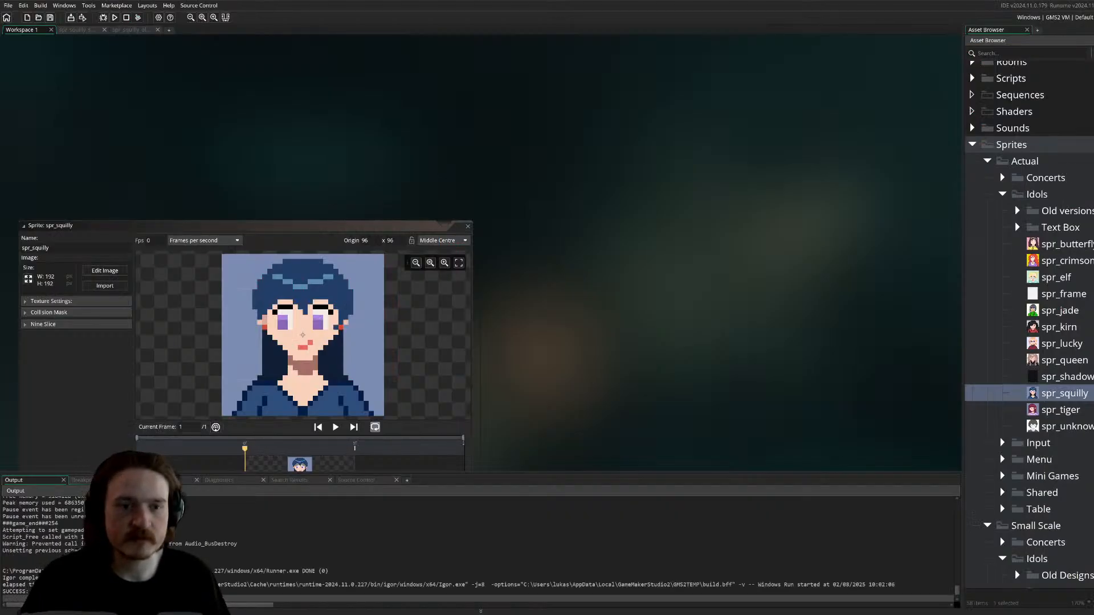
- Run the game again and load the ABC Day 155 save to inspect the Squilly portrait
key("F5")
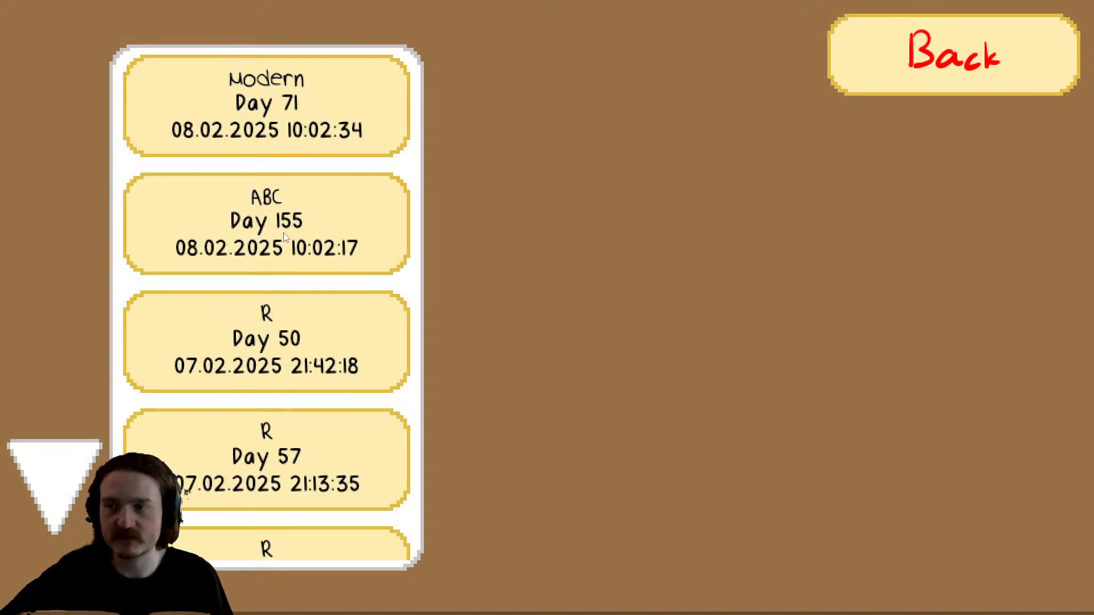
left_click(285, 238)
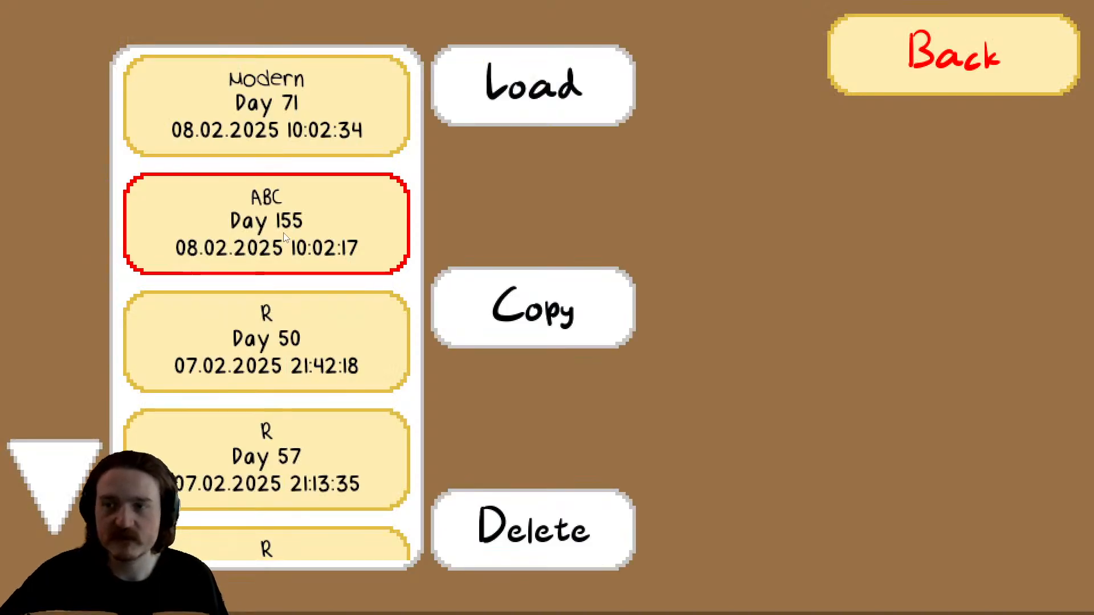
left_click(594, 108)
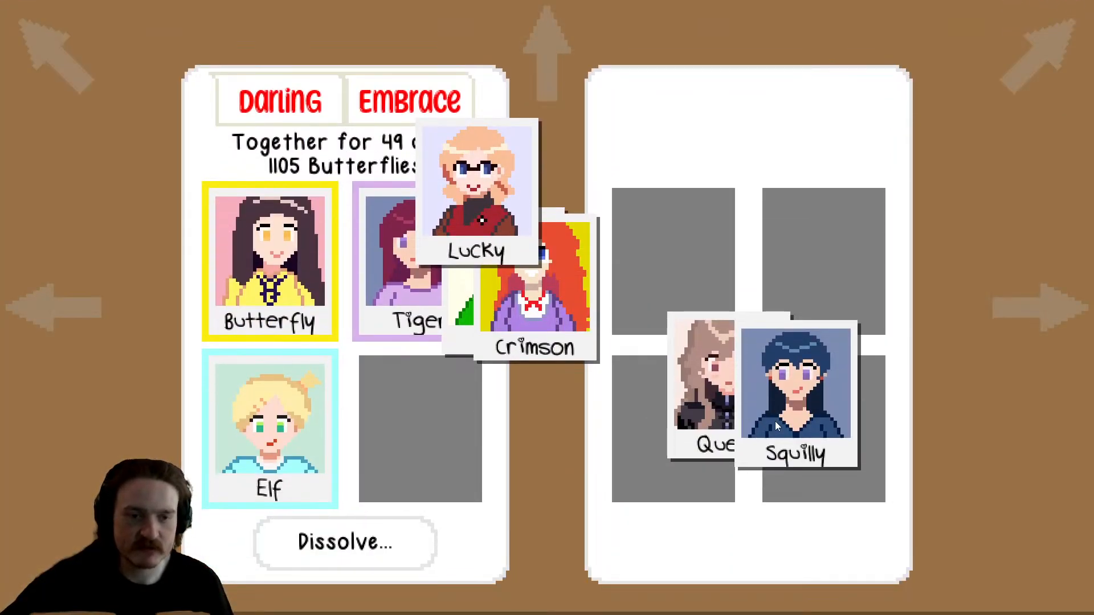
- Place the Crimson, Lucky and Queen cards in the empty band slots, move Jade aside, and set Squilly between Tiger and Crimson for comparison
left_click_drag(777, 424, 569, 476)
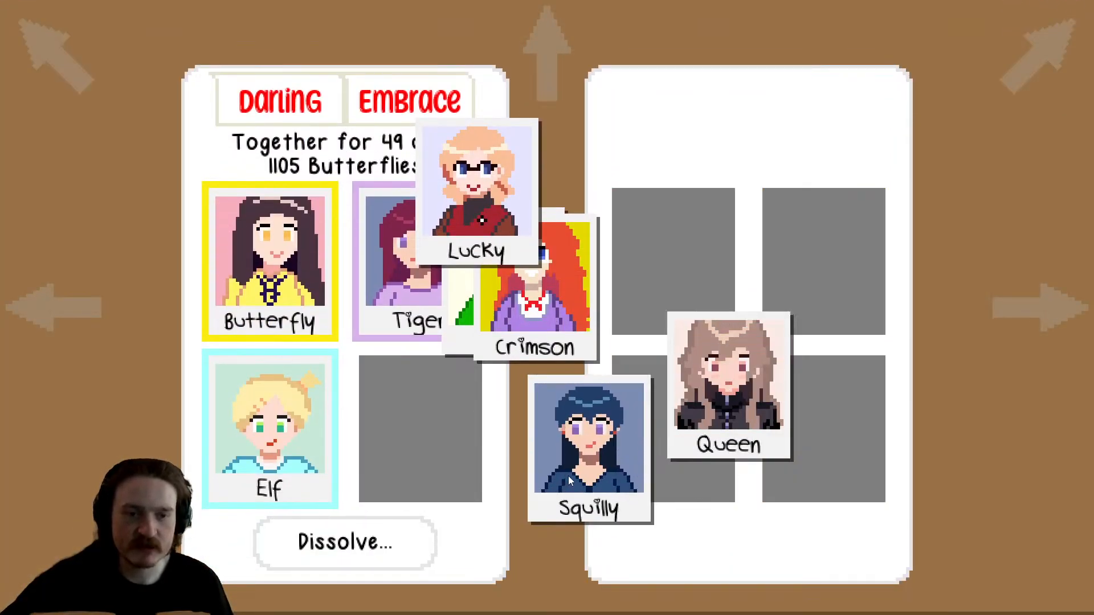
left_click_drag(709, 387, 798, 437)
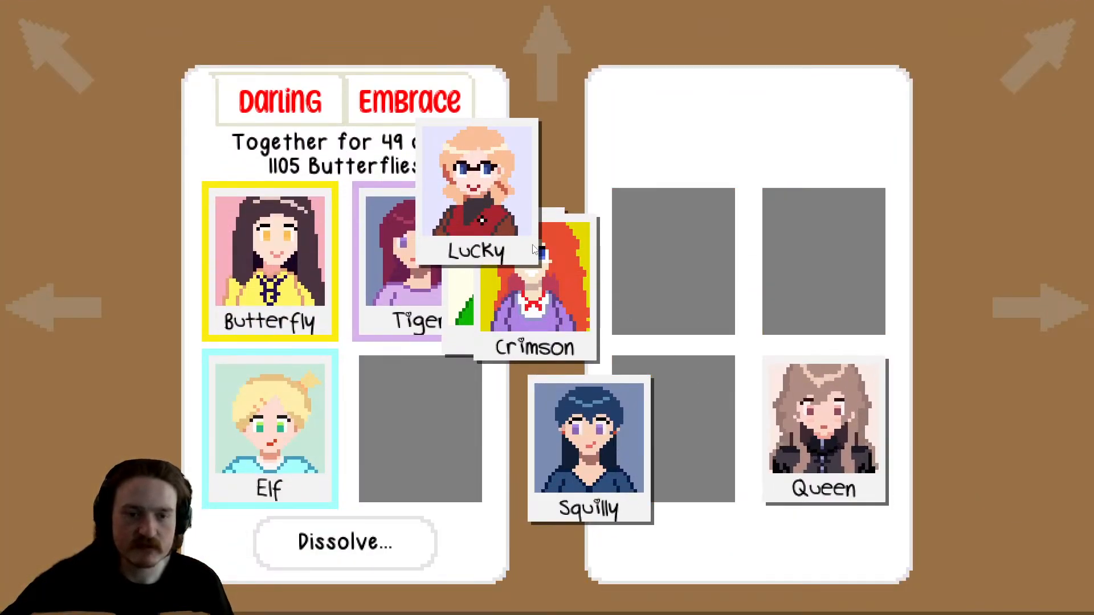
left_click_drag(575, 282, 655, 248)
left_click_drag(513, 205, 814, 267)
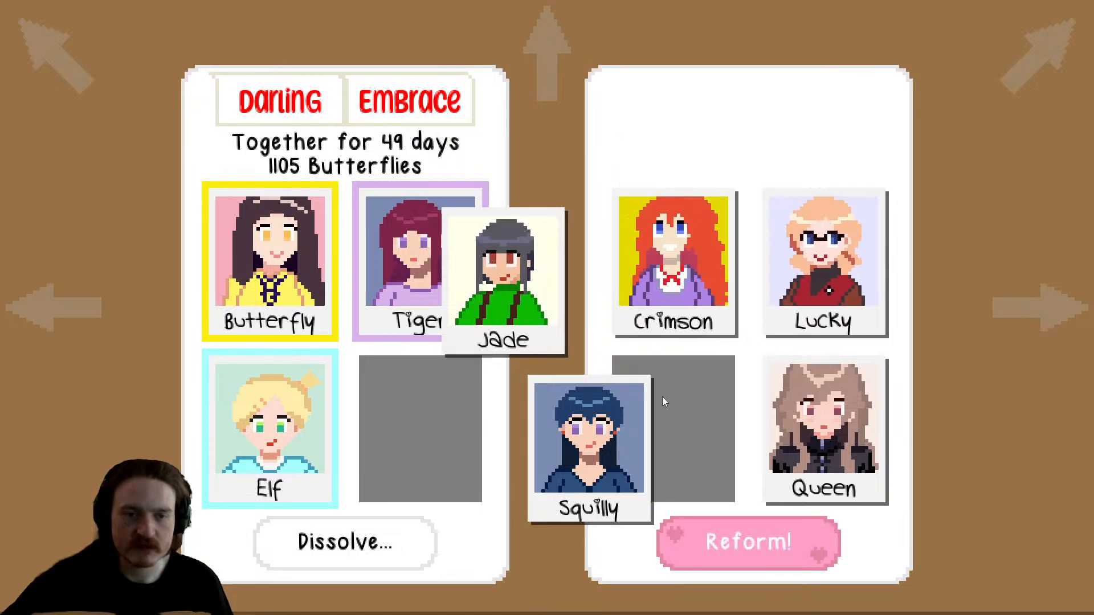
left_click_drag(612, 441, 683, 412)
left_click_drag(494, 319, 485, 524)
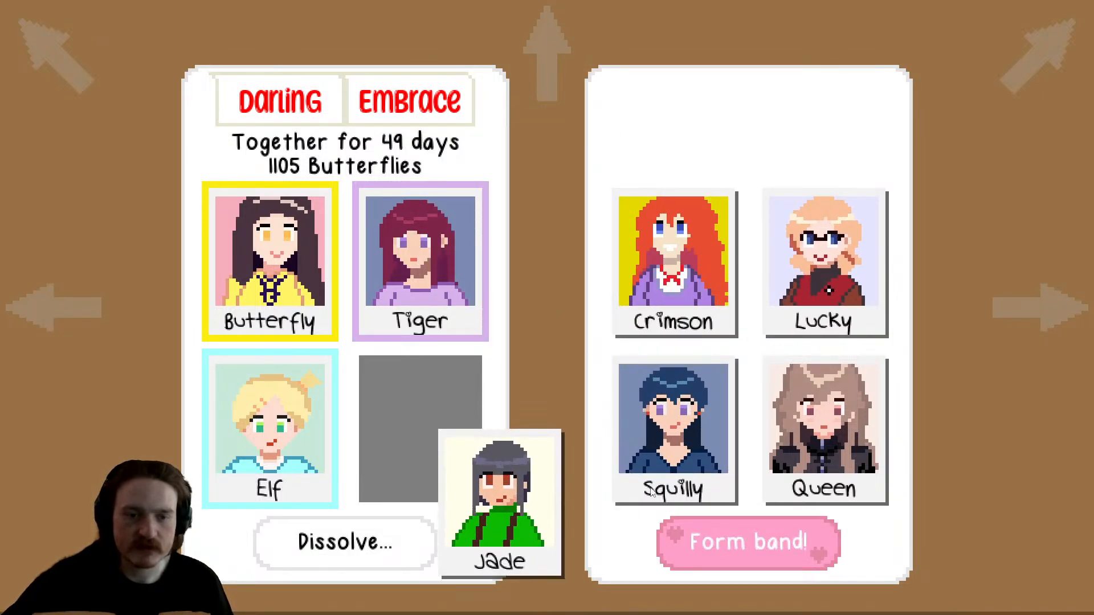
left_click_drag(651, 493, 544, 321)
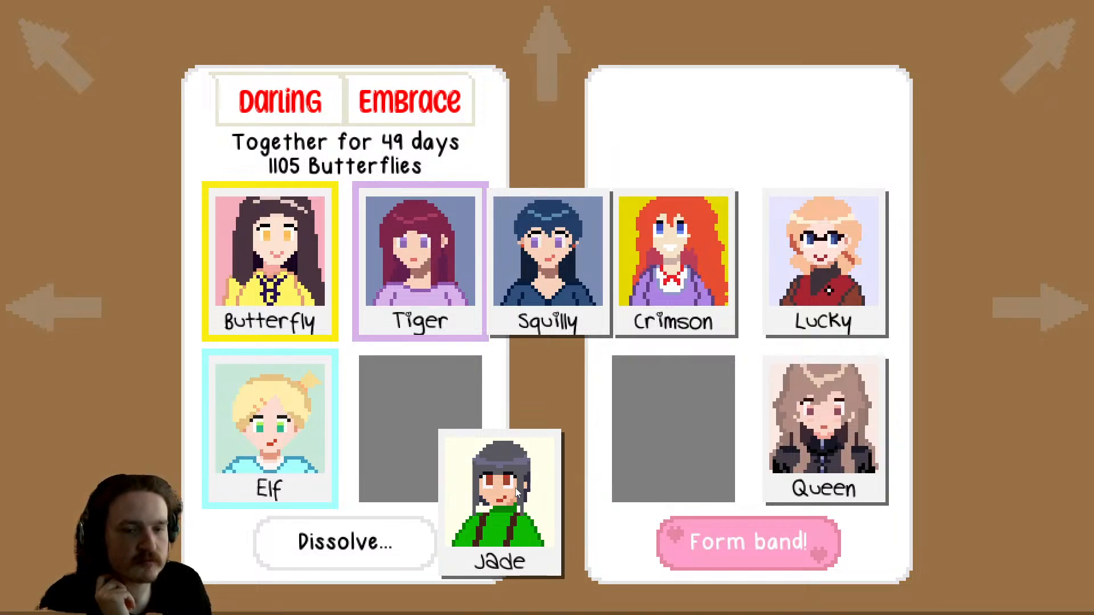
- Place the Jade card directly below Squilly, shift Squilly slightly down for comparison, and quit the game
left_click_drag(515, 488, 559, 403)
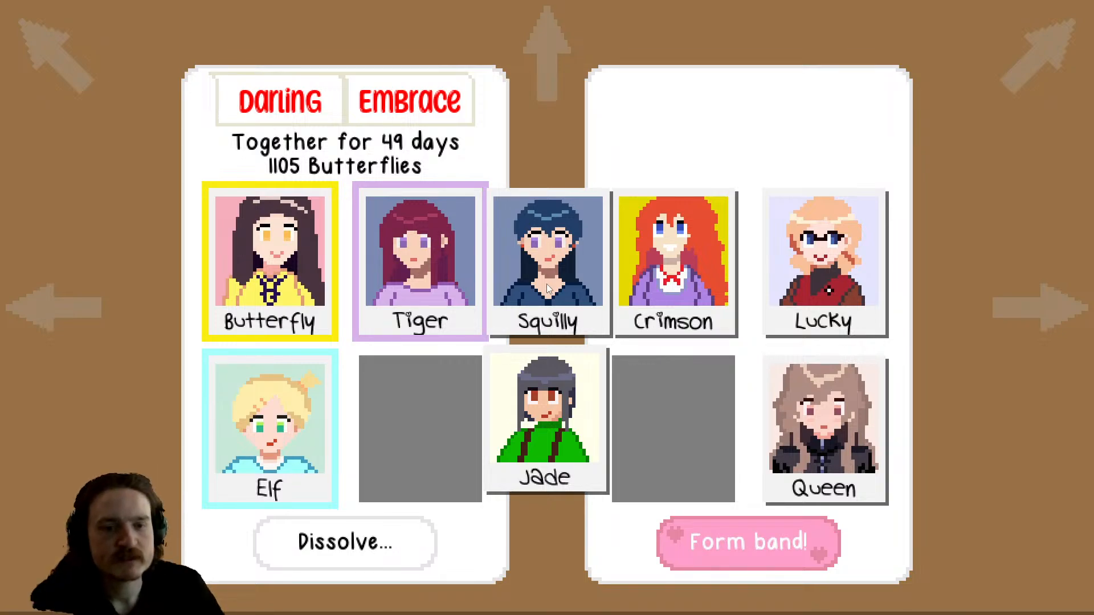
left_click_drag(530, 330, 541, 311)
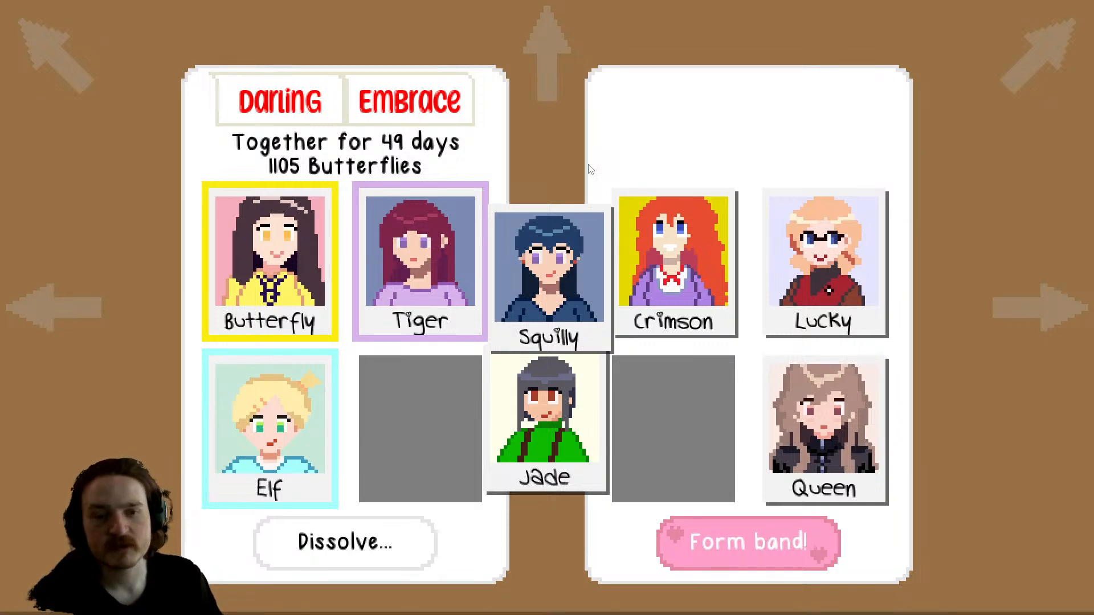
key("alt+F4")
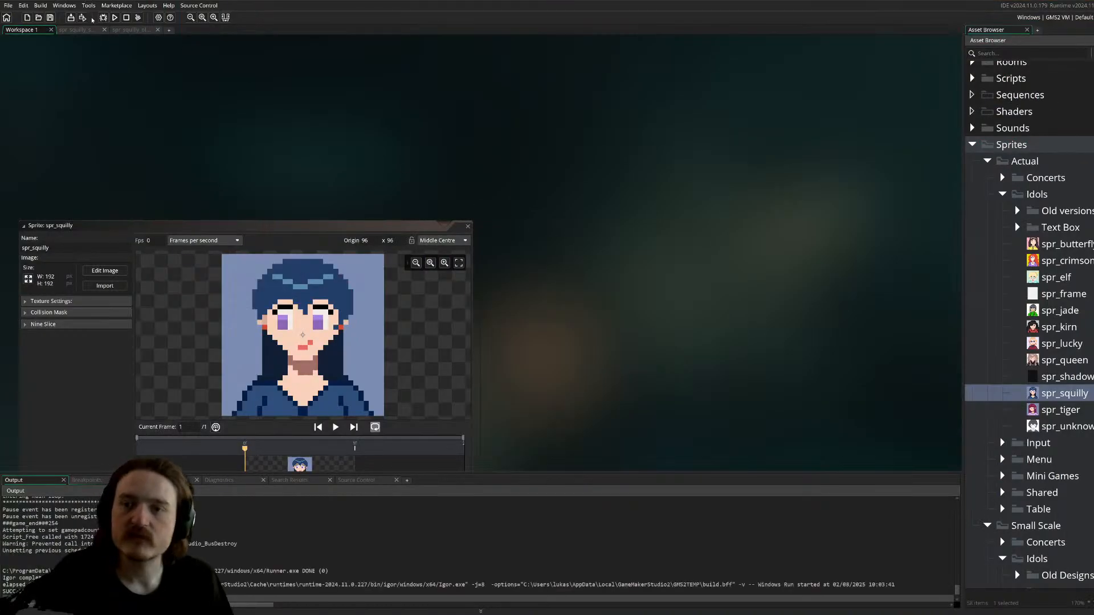
- In the 32-pixel Squilly portrait, fill both long back-hair sections with 192C4C, the sampled back-hair colour raised to a Val of 30
scroll(634, 328, "down", 3)
scroll(675, 313, "up", 5)
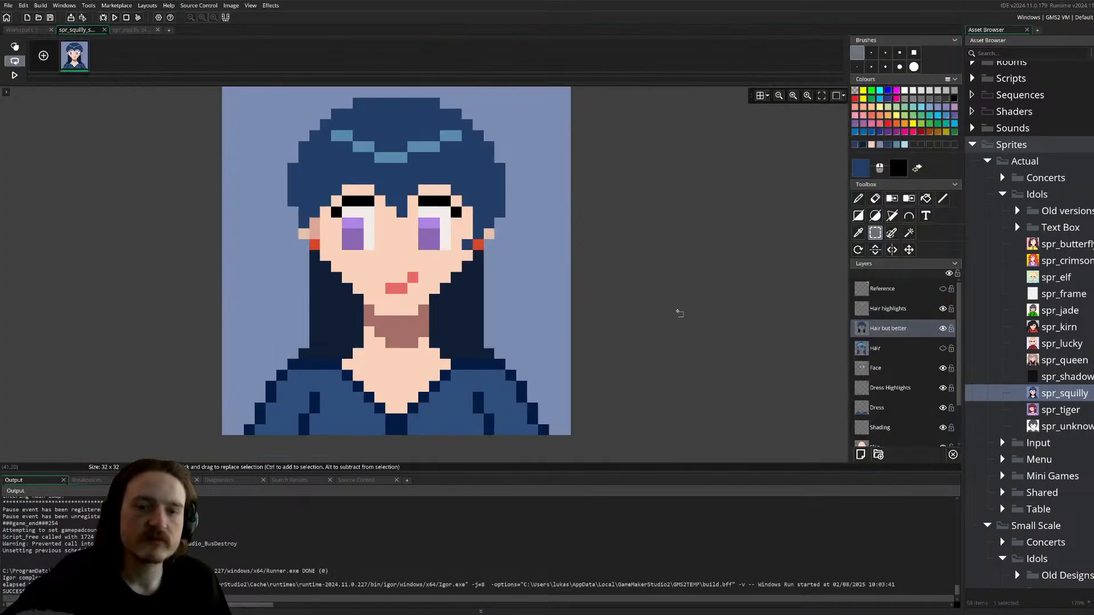
scroll(673, 303, "down", 3)
key("d")
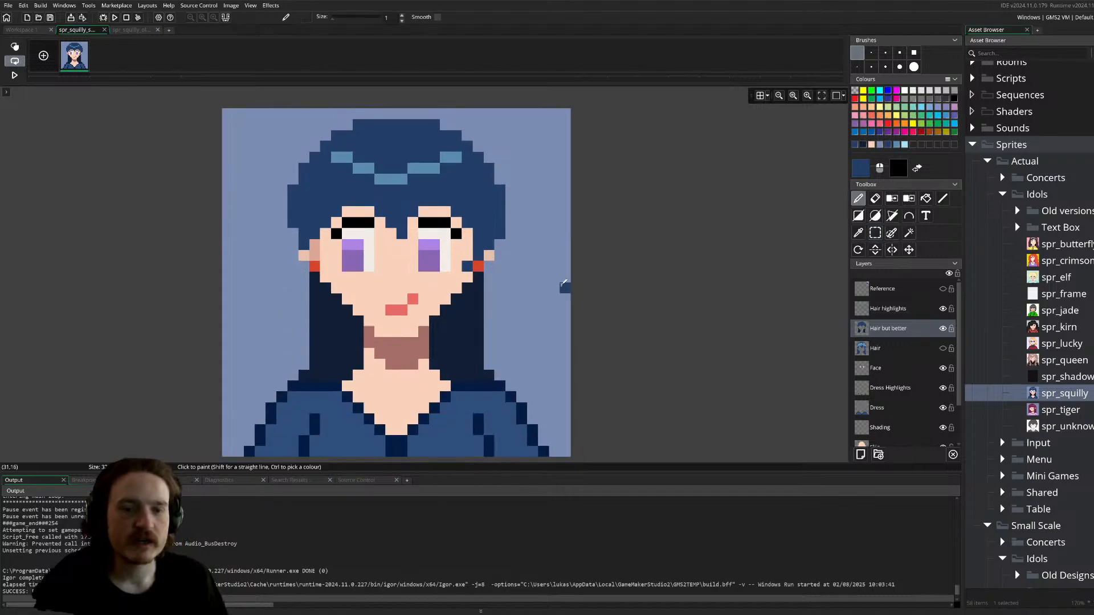
left_click(446, 343, "ctrl")
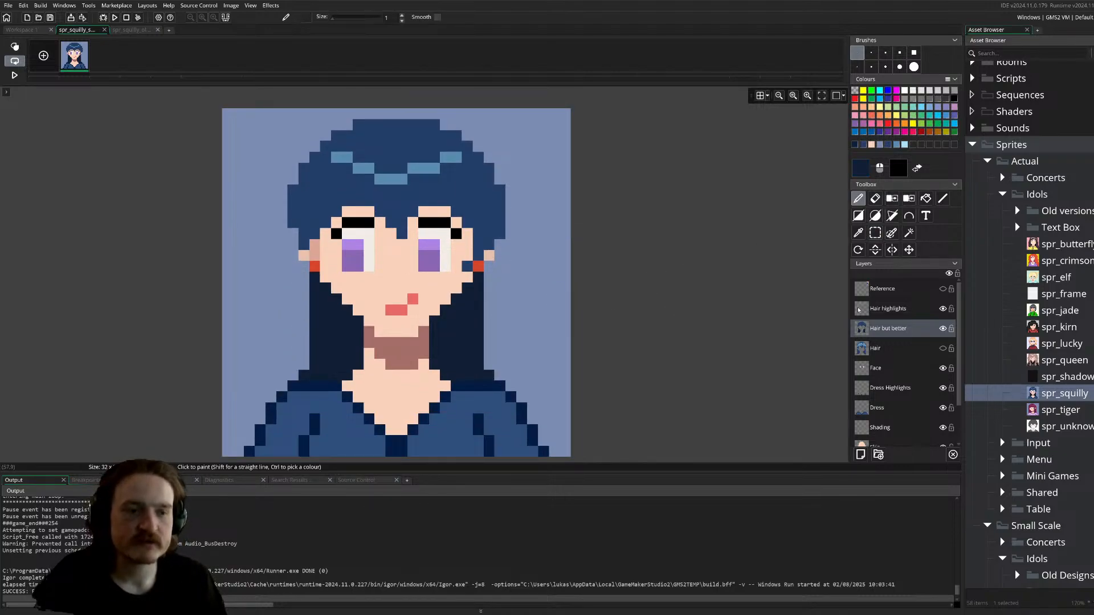
left_click(859, 169)
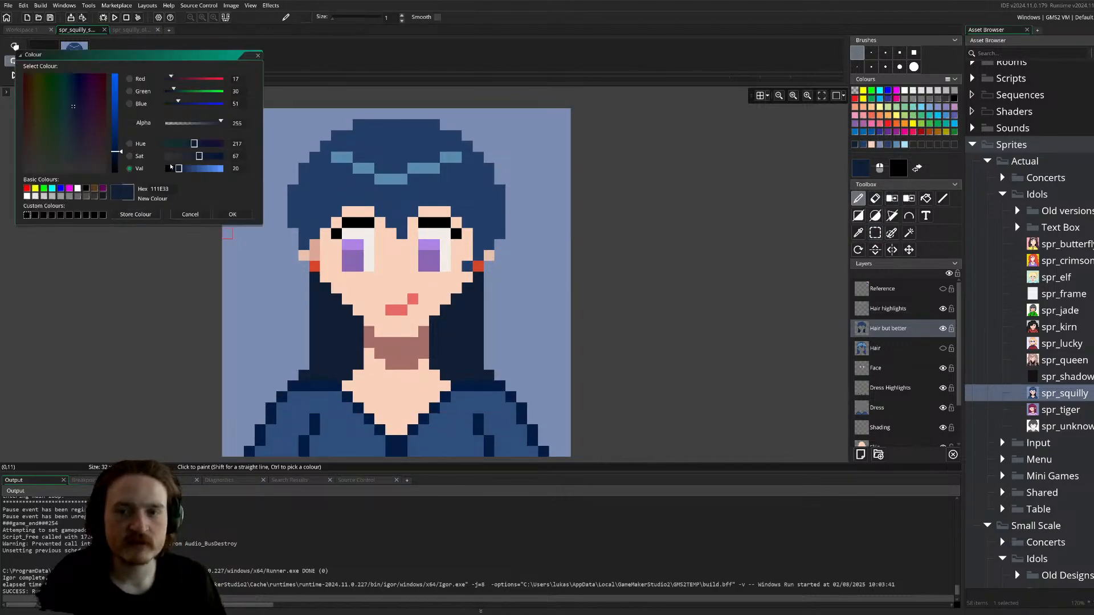
left_click_drag(178, 168, 183, 168)
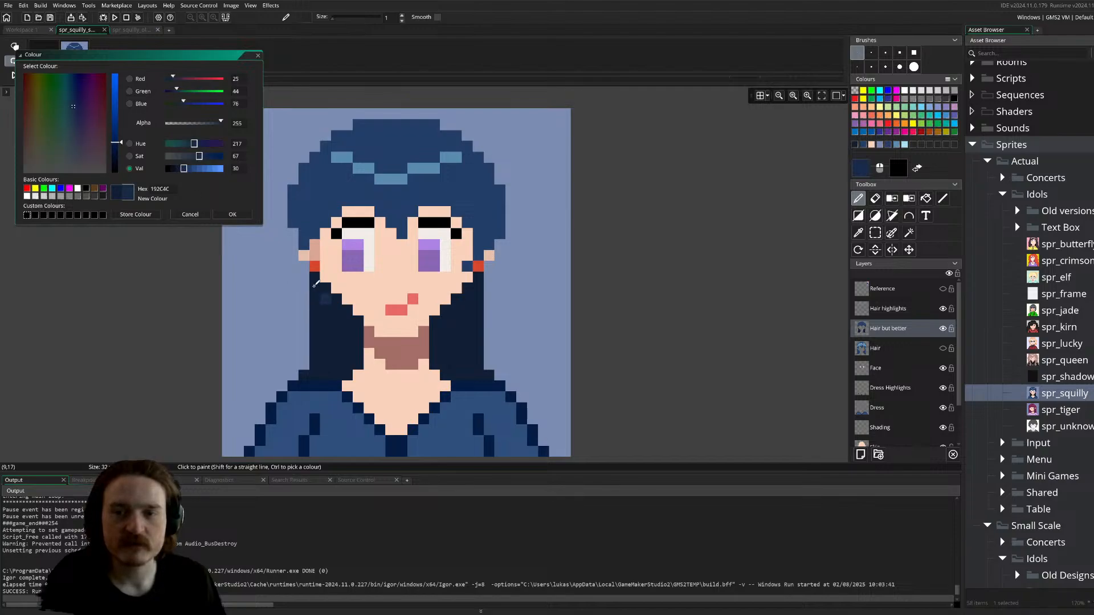
left_click(233, 214)
key("f")
left_click(344, 344)
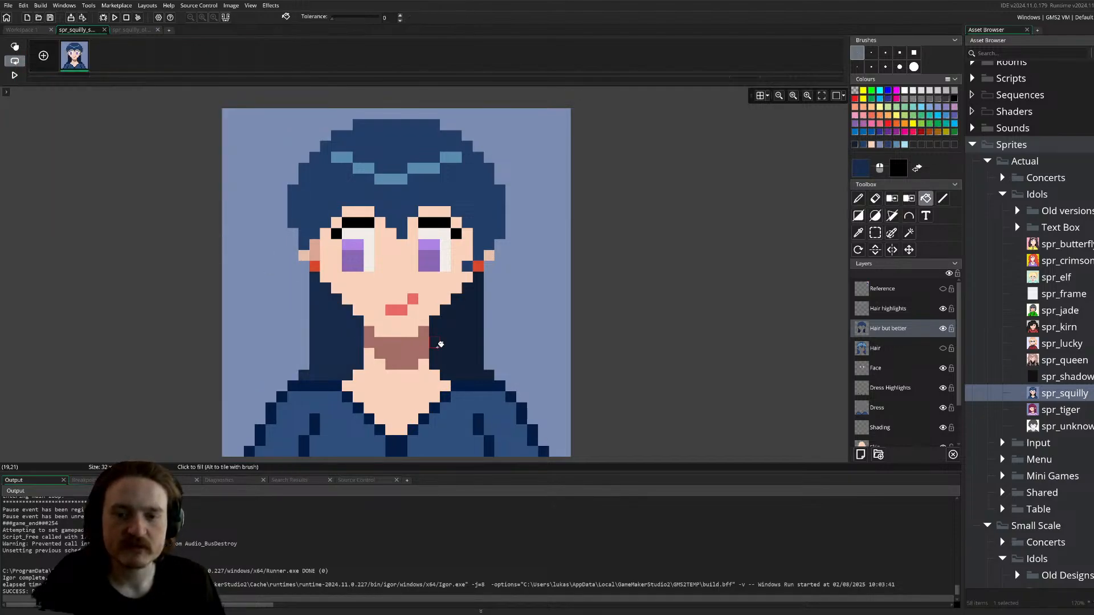
left_click(462, 353)
- Sample the top hair colour, raise its Val to 50 (2A4D7F), and fill the top hair and fringe with it
scroll(536, 337, "down", 5)
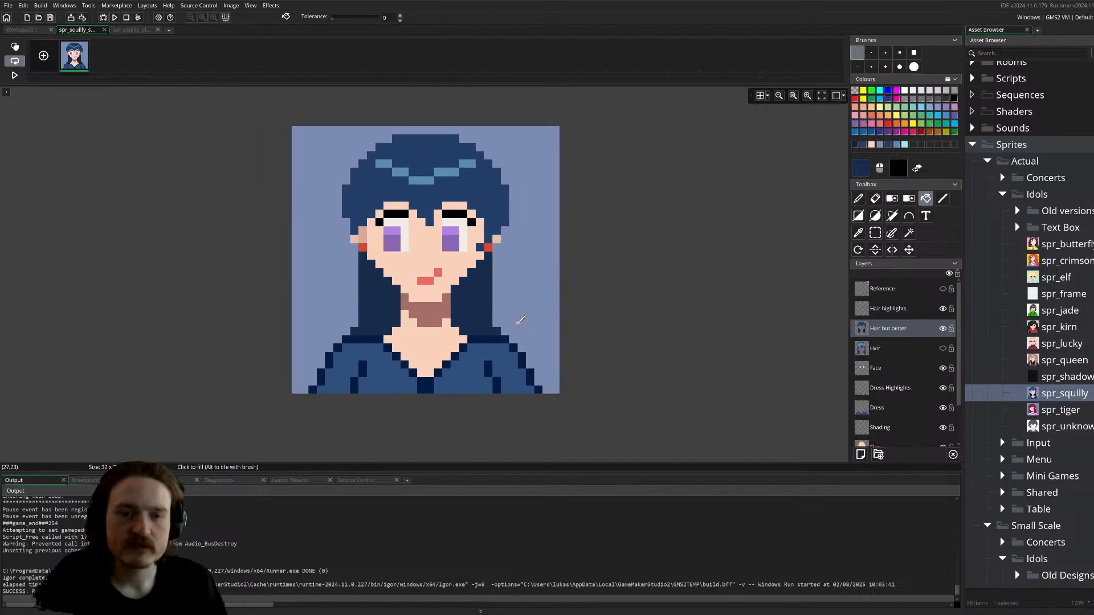
scroll(521, 320, "up", 5)
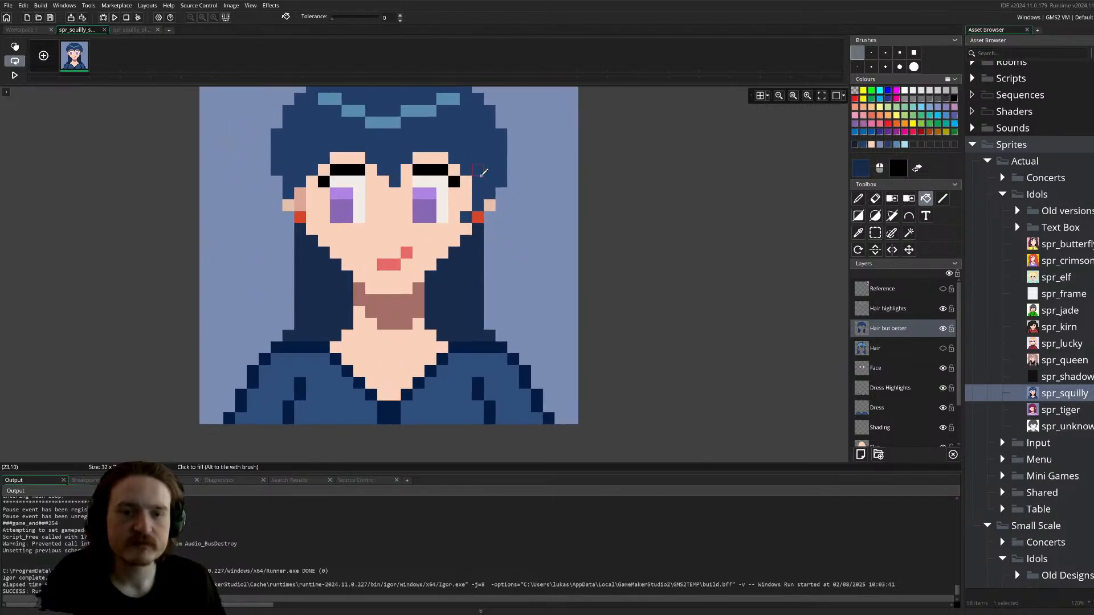
left_click(493, 173, "ctrl")
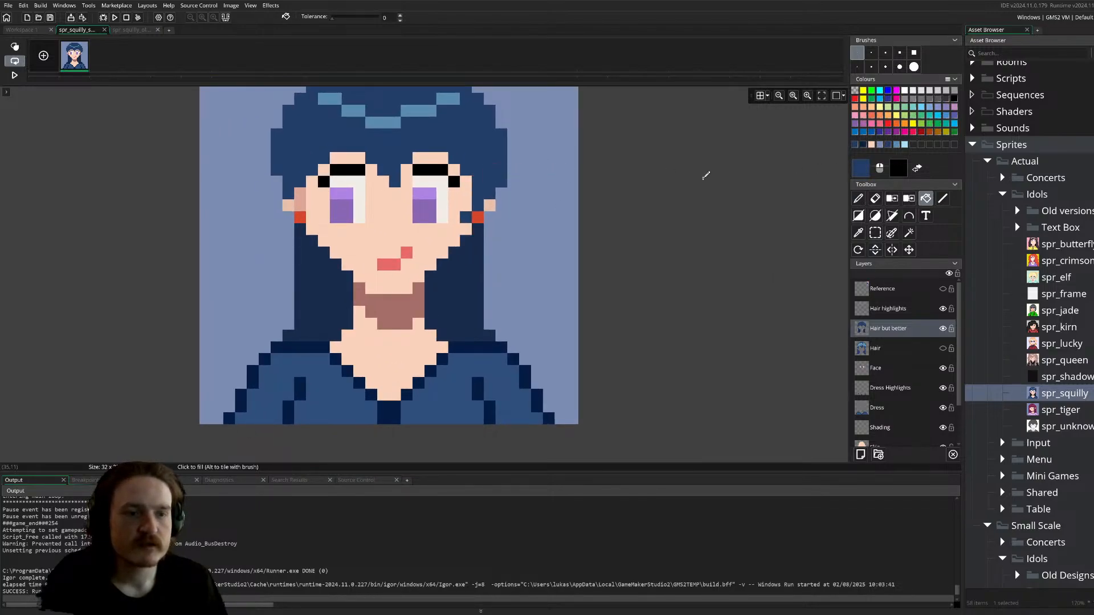
left_click(858, 170)
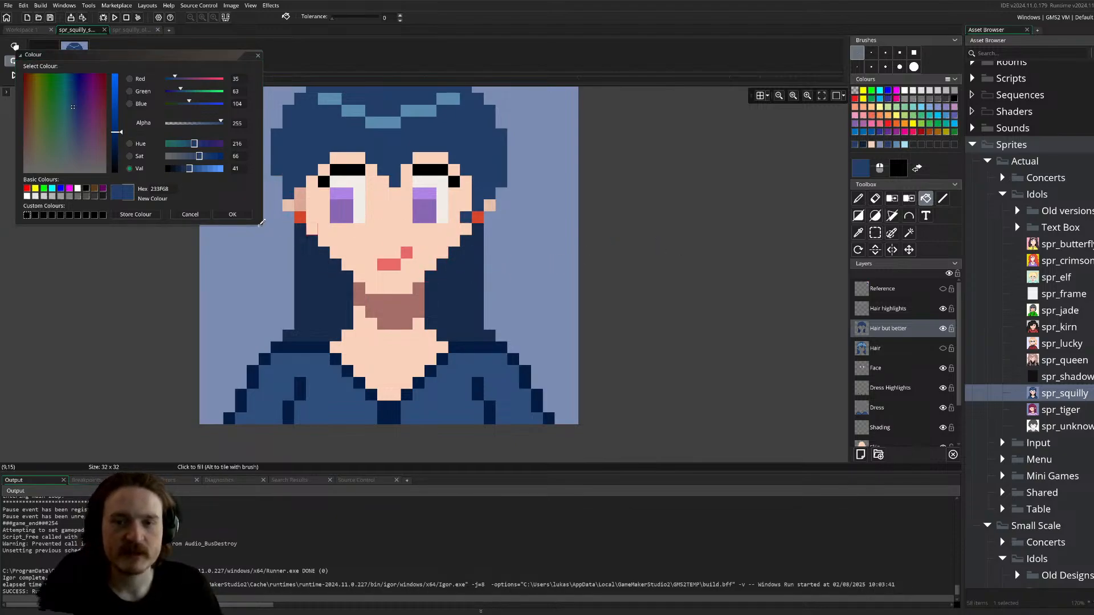
scroll(466, 203, "up", 1)
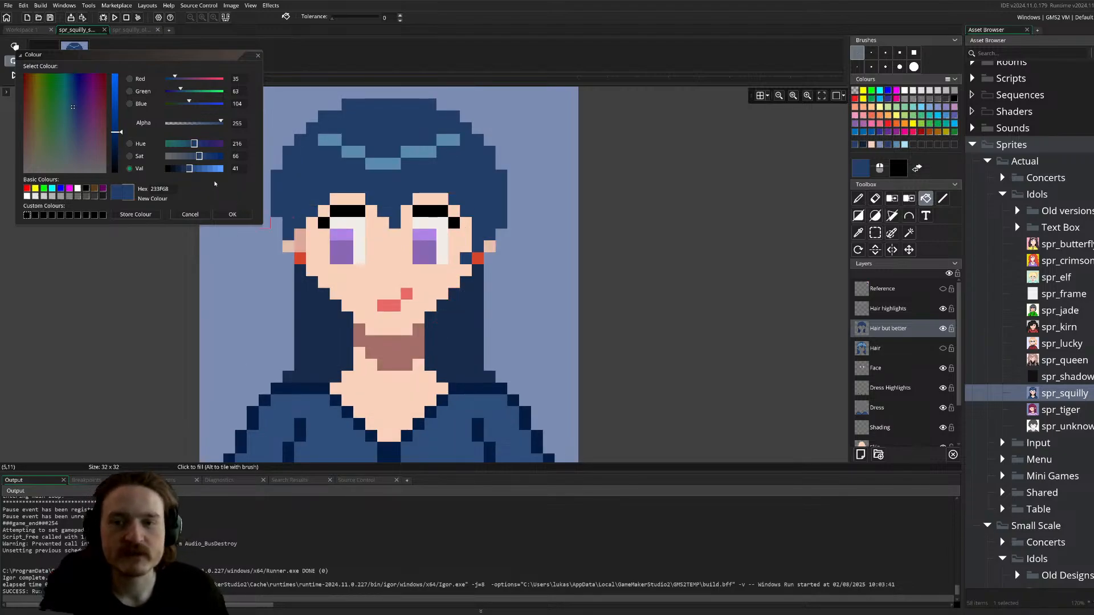
left_click_drag(190, 168, 194, 169)
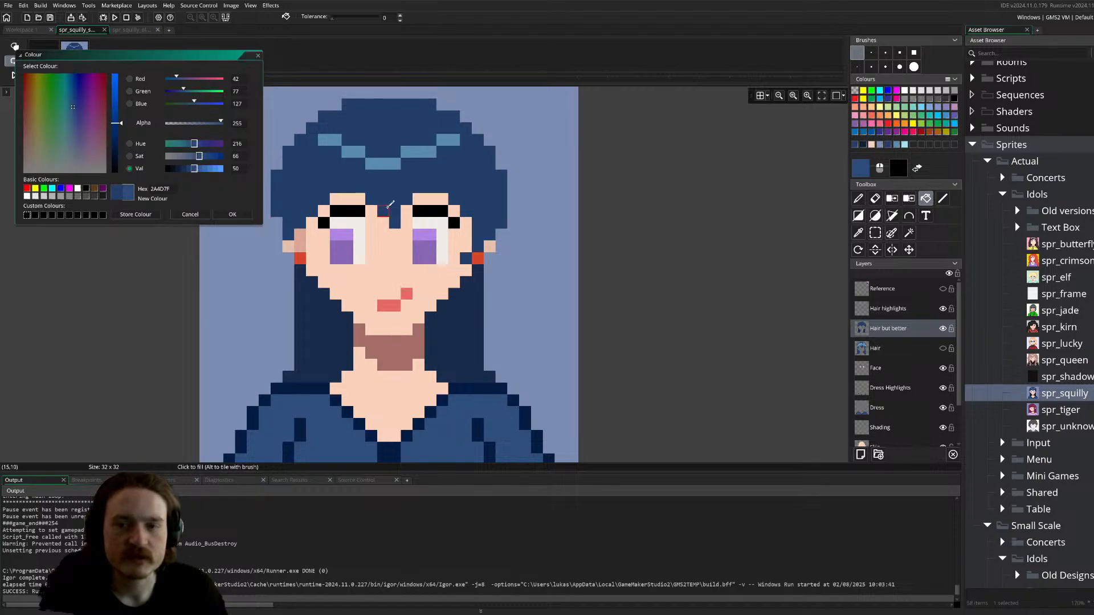
left_click(463, 185)
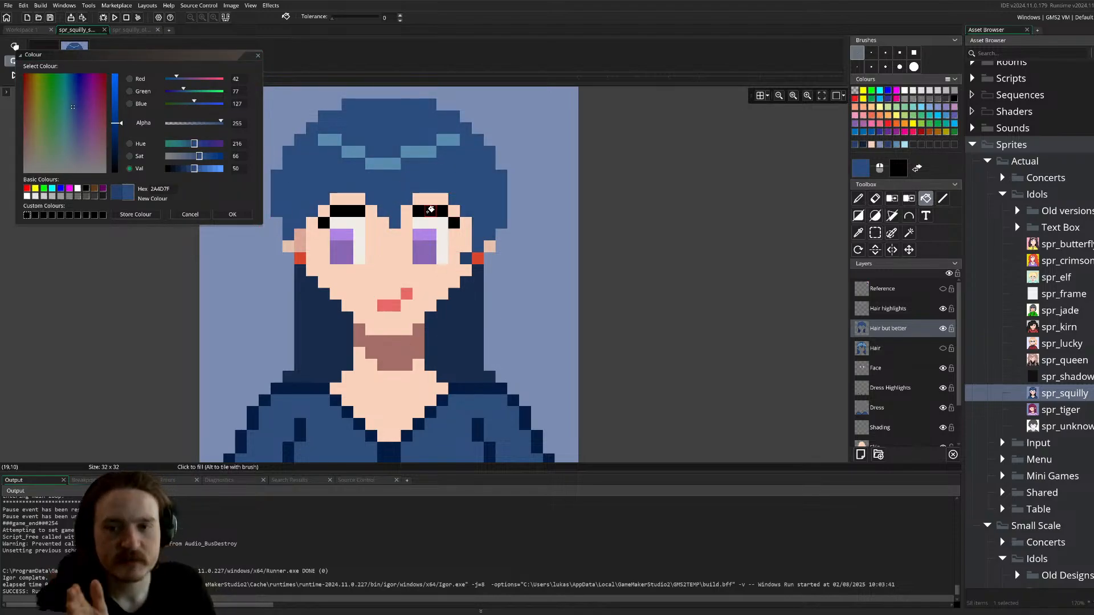
- Lower the colour's Val to 30 (192E4C) and try it as a fill on the back hair
left_click_drag(194, 169, 184, 169)
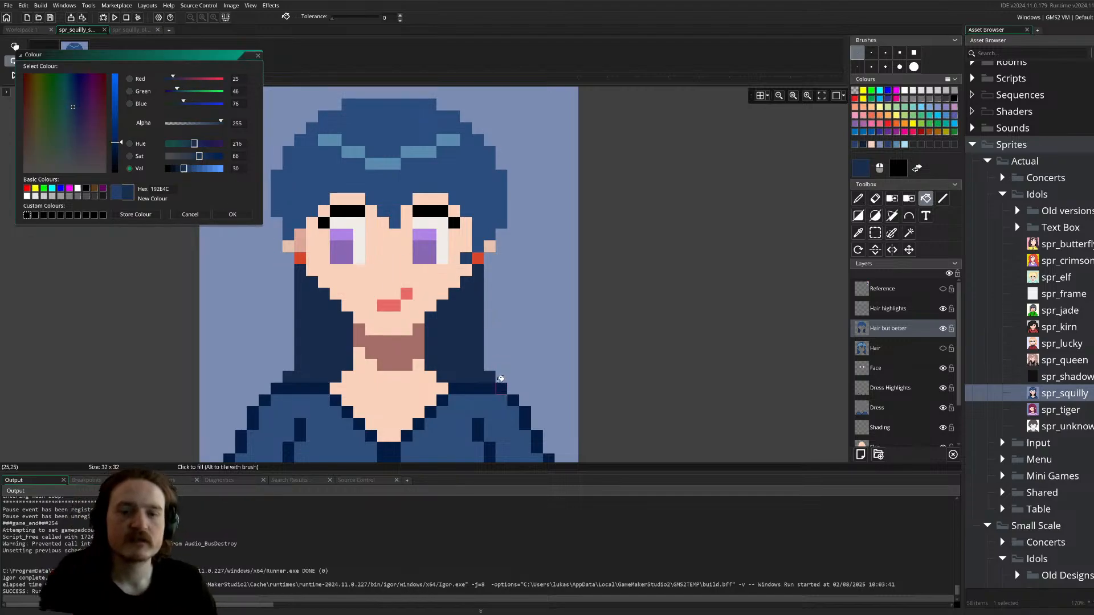
left_click(474, 342)
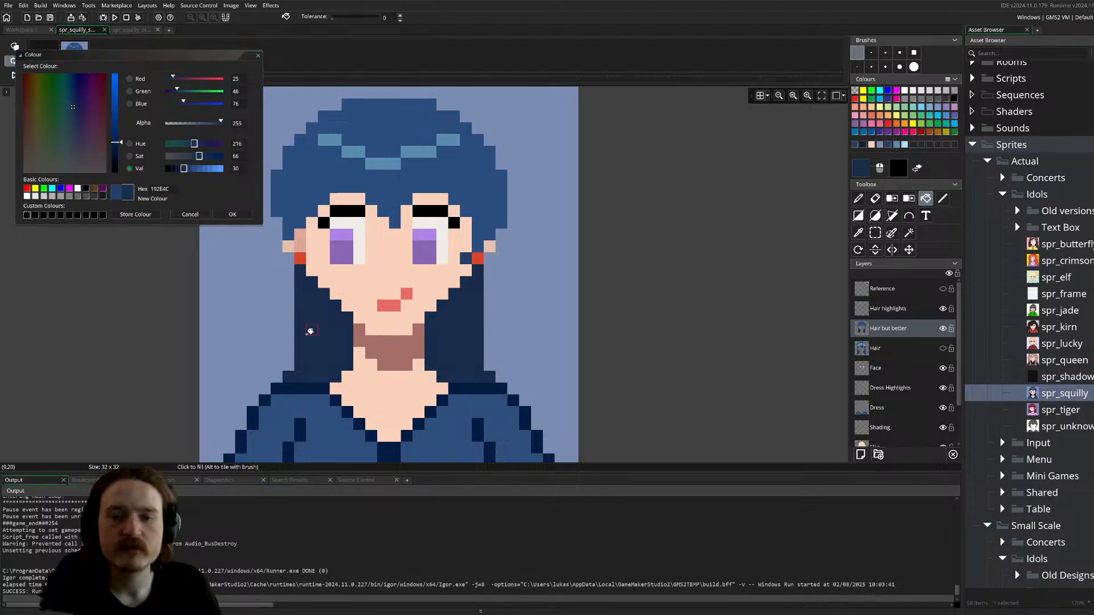
scroll(572, 305, "up", 1)
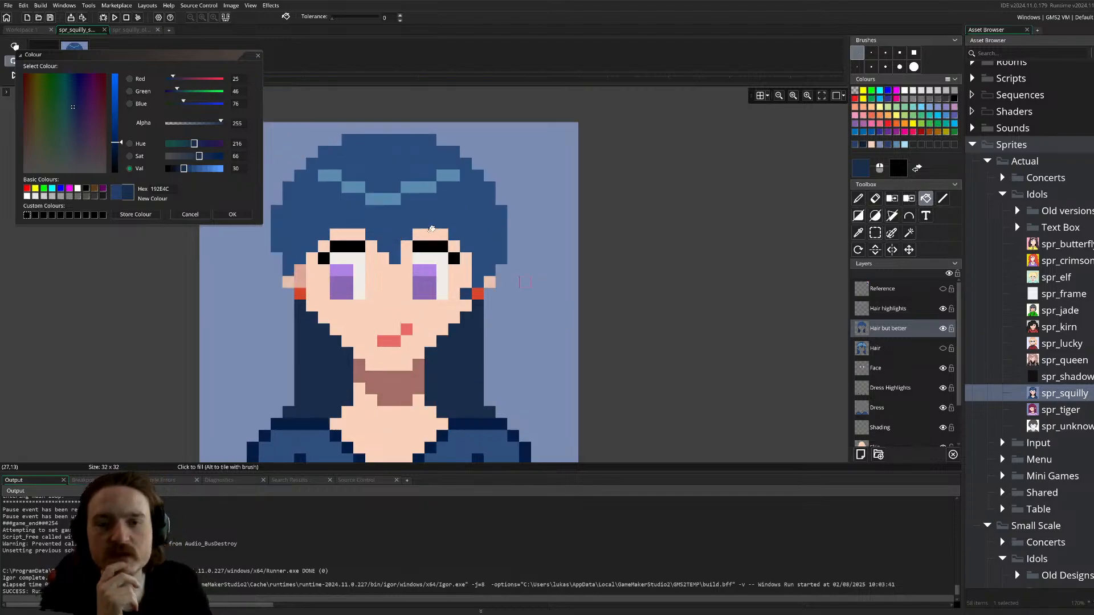
- Set the colour's Val to 40 (223D66), fill both long back-hair sections with it, and accept the colour
left_click_drag(184, 170, 189, 169)
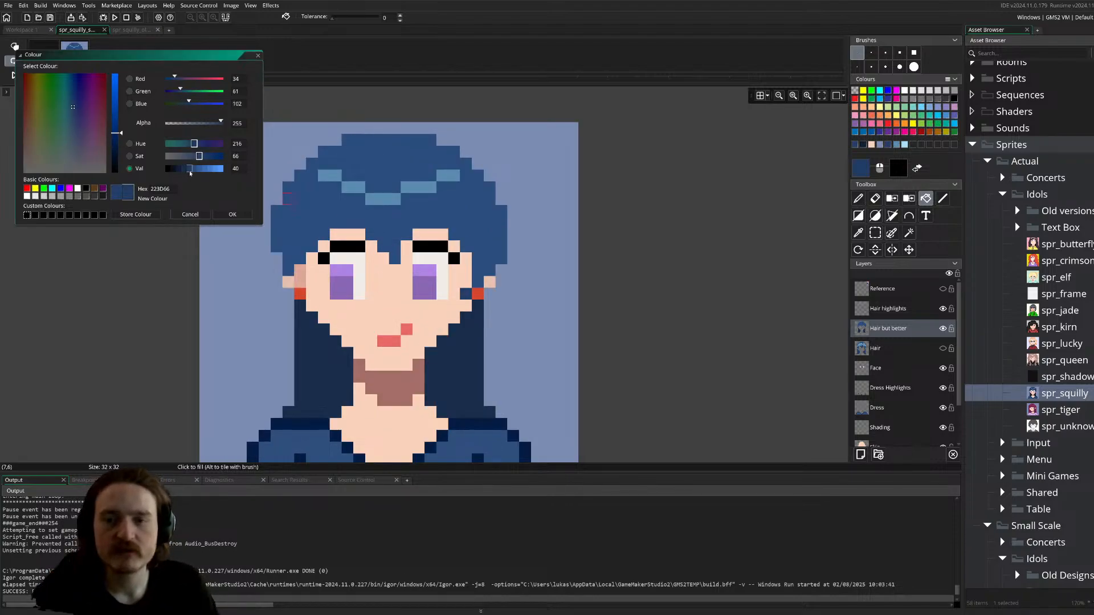
left_click(472, 352)
left_click(345, 358)
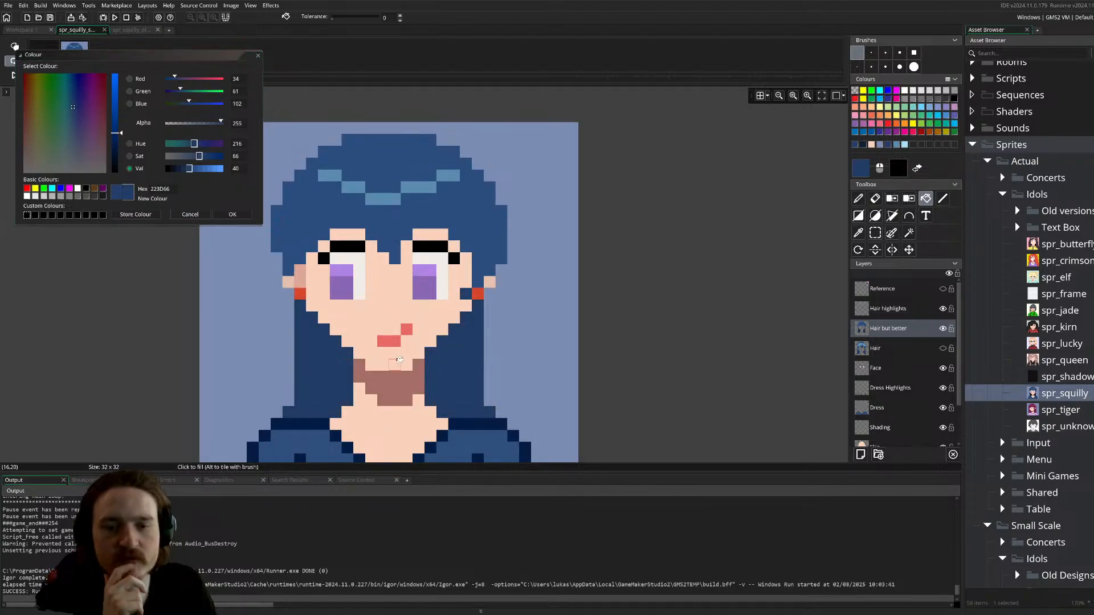
scroll(370, 360, "down", 3)
scroll(382, 362, "up", 3)
scroll(396, 362, "down", 3)
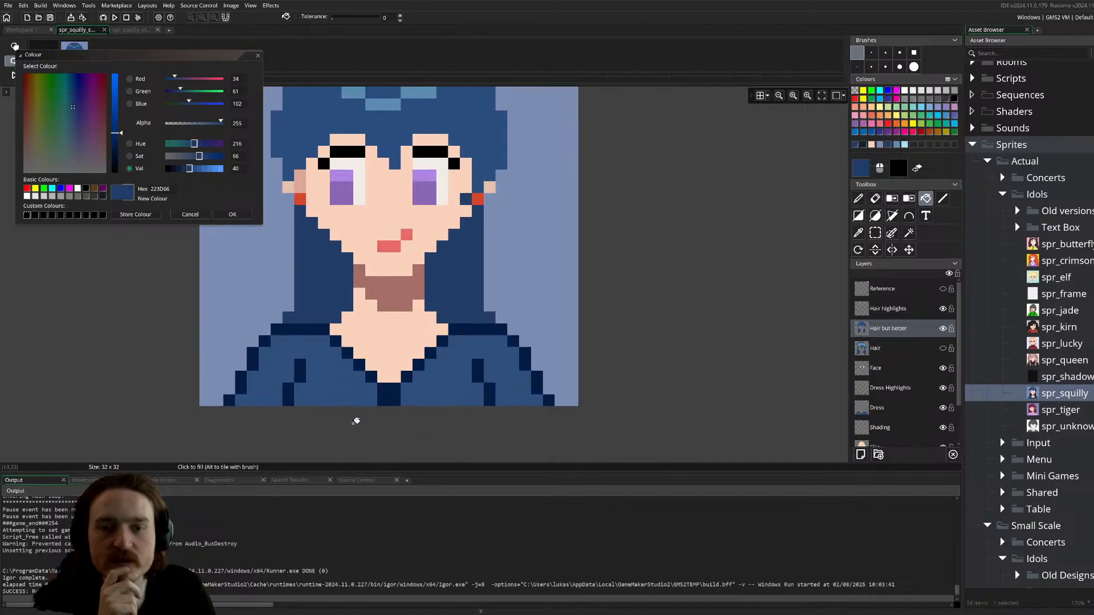
scroll(356, 421, "up", 4)
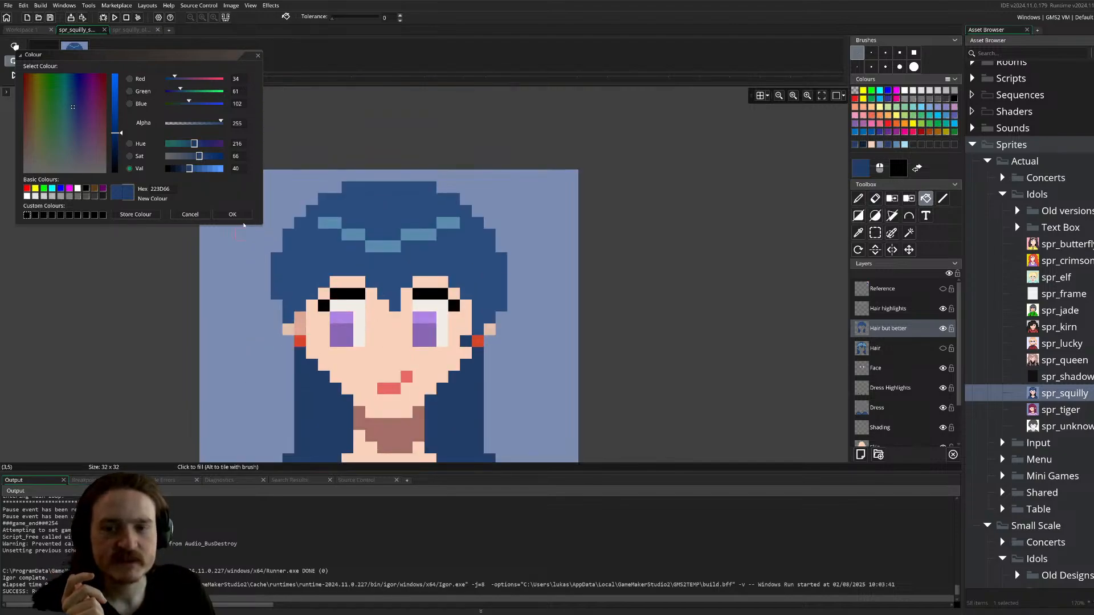
scroll(479, 313, "down", 6)
scroll(468, 301, "up", 3)
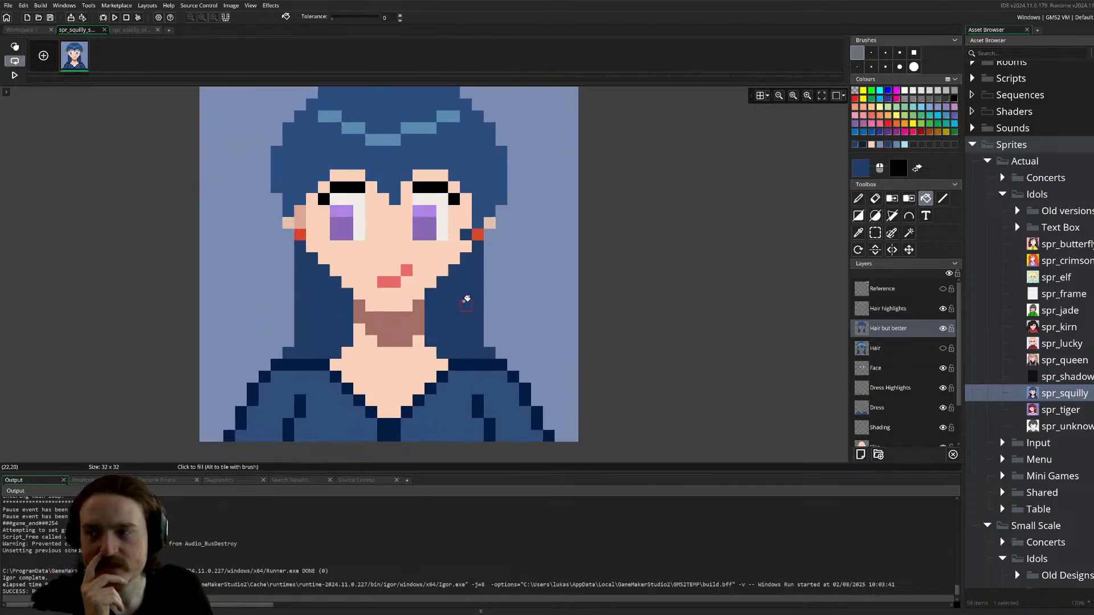
scroll(466, 301, "up", 1)
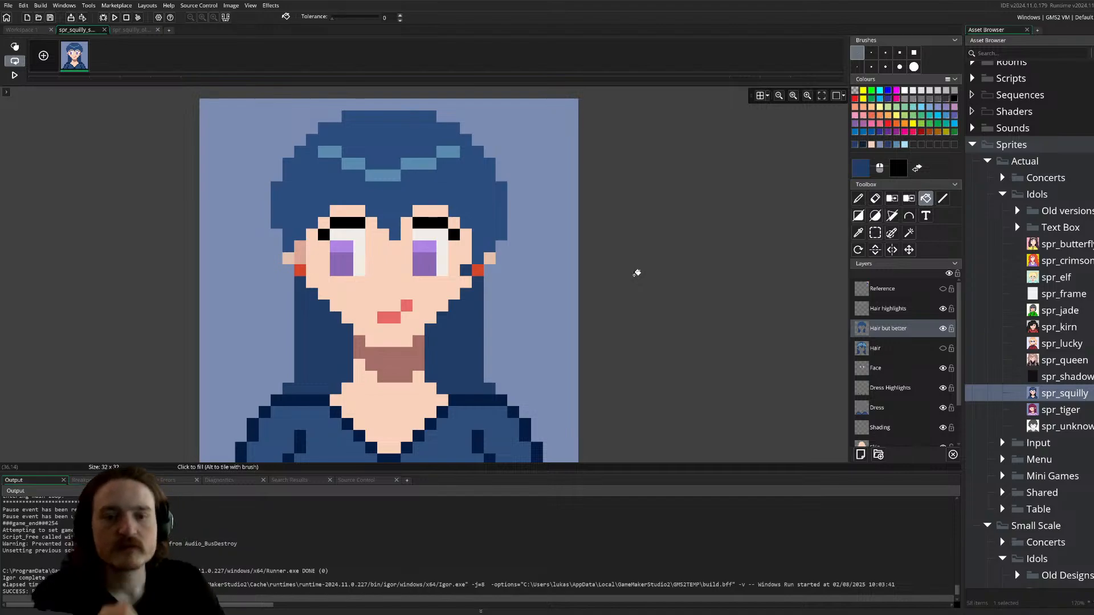
- Using the top hair colour, draw a four-pixel horizontal line above the centre of the head on the Hair but better layer
key("p")
left_click(475, 265)
key("ctrl+z")
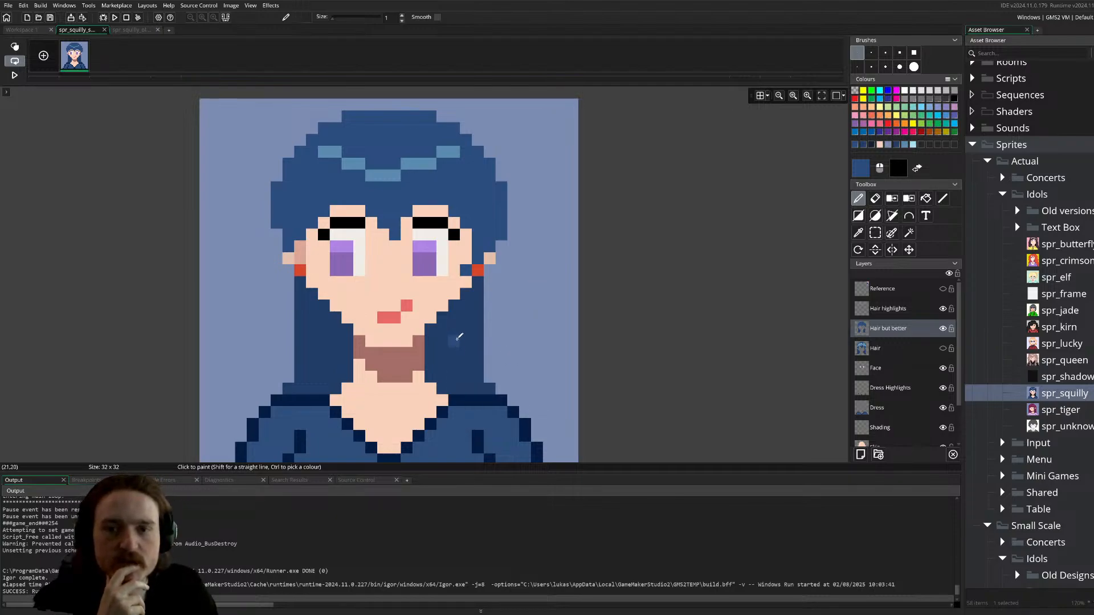
scroll(476, 362, "up", 2)
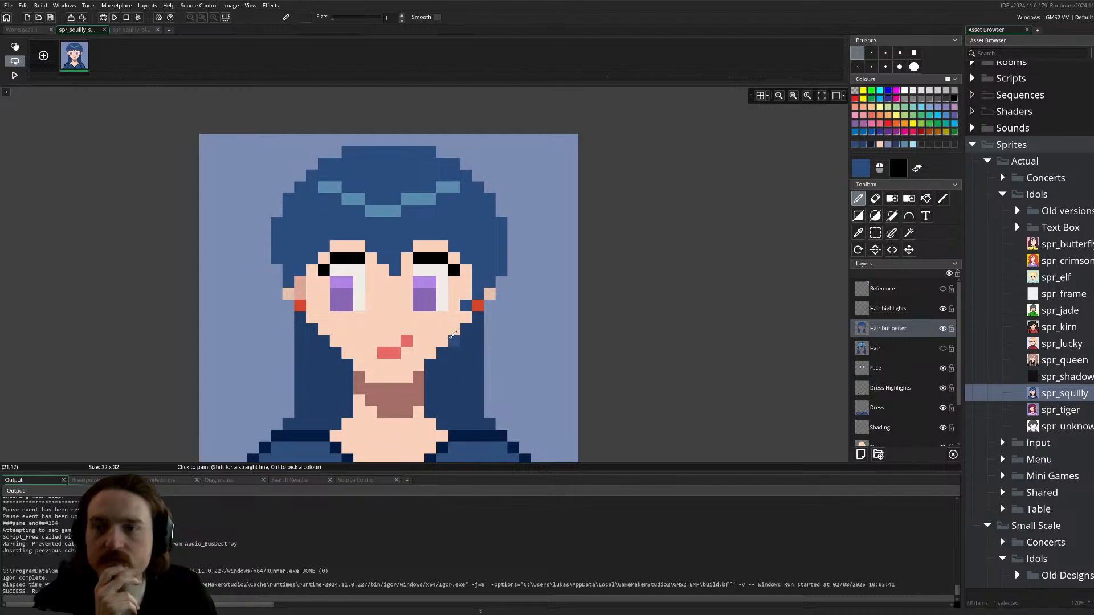
key("l")
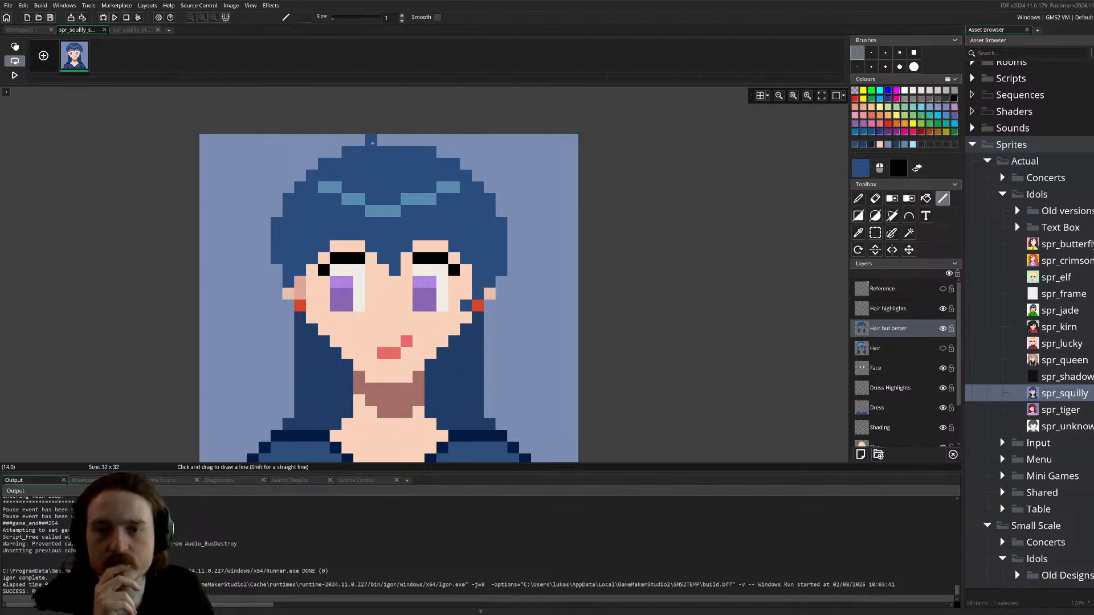
left_click_drag(374, 144, 409, 144)
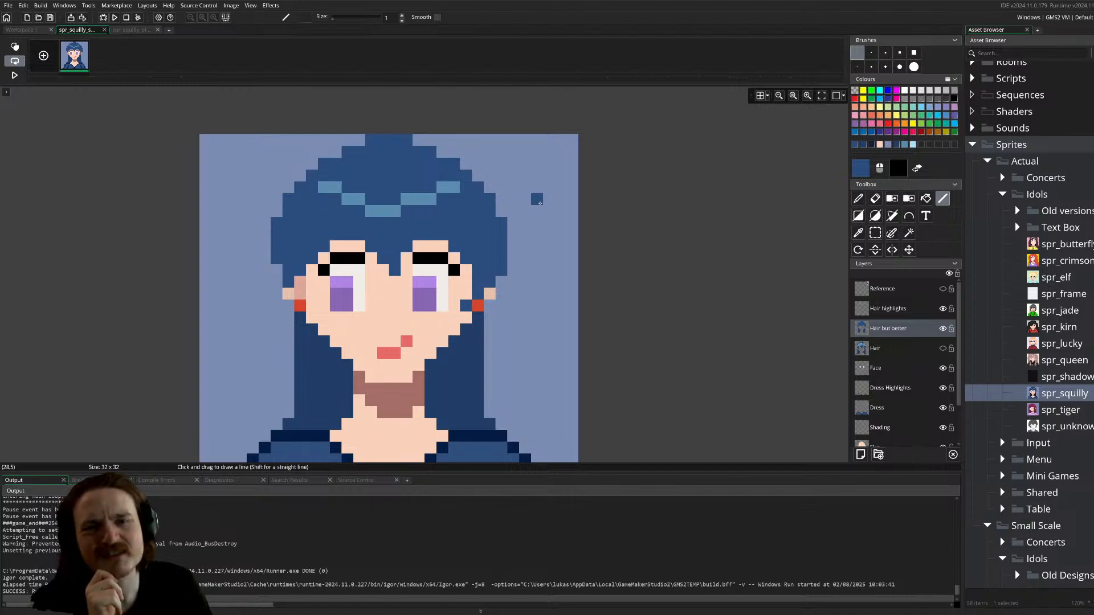
scroll(502, 270, "down", 1)
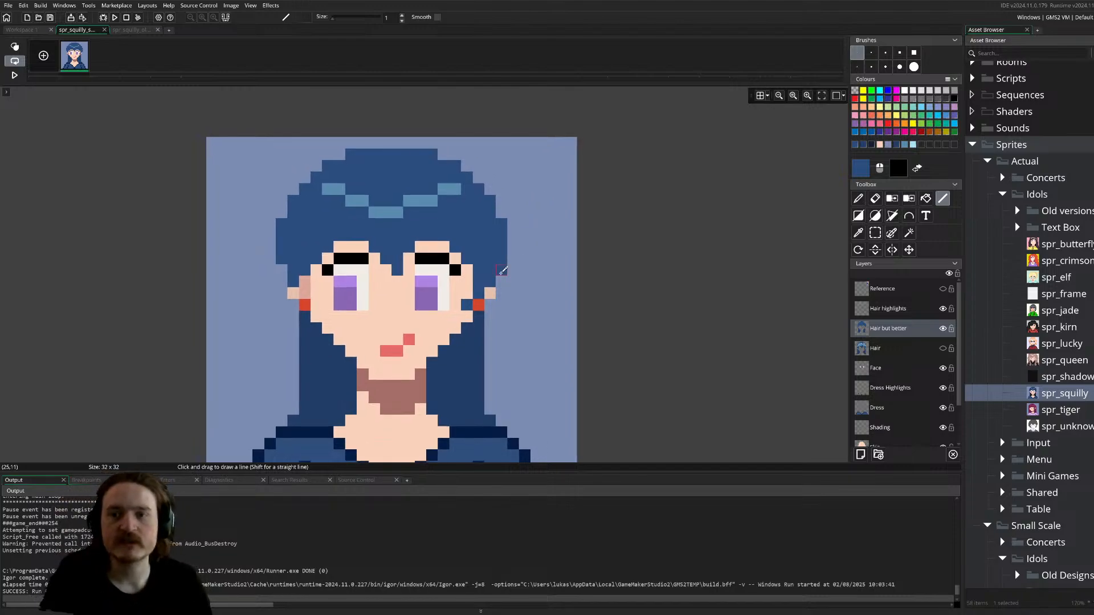
scroll(501, 270, "down", 4)
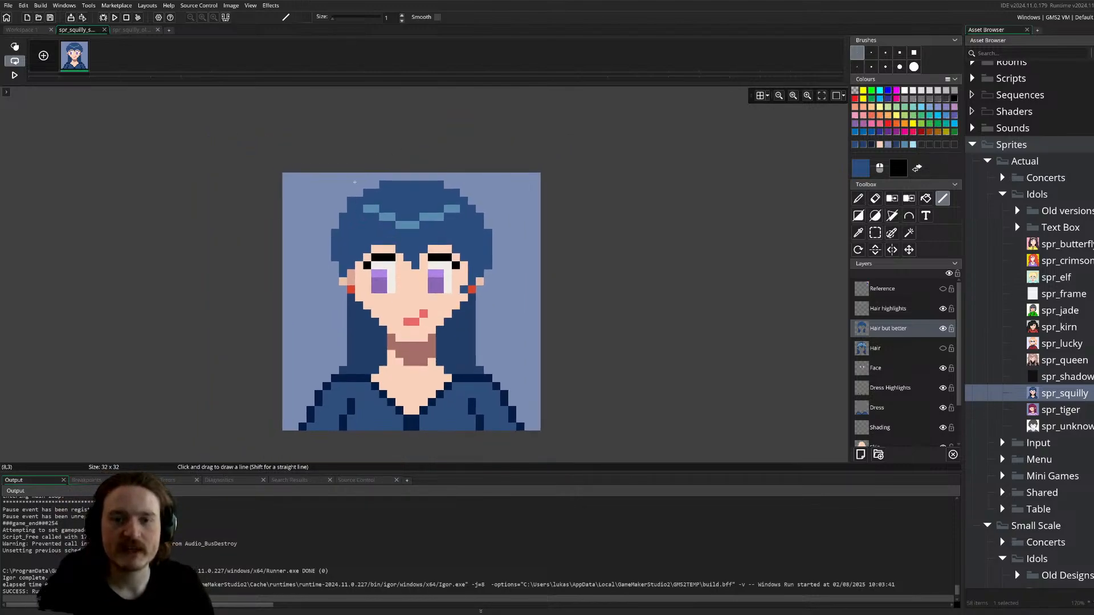
left_click_drag(399, 177, 423, 176)
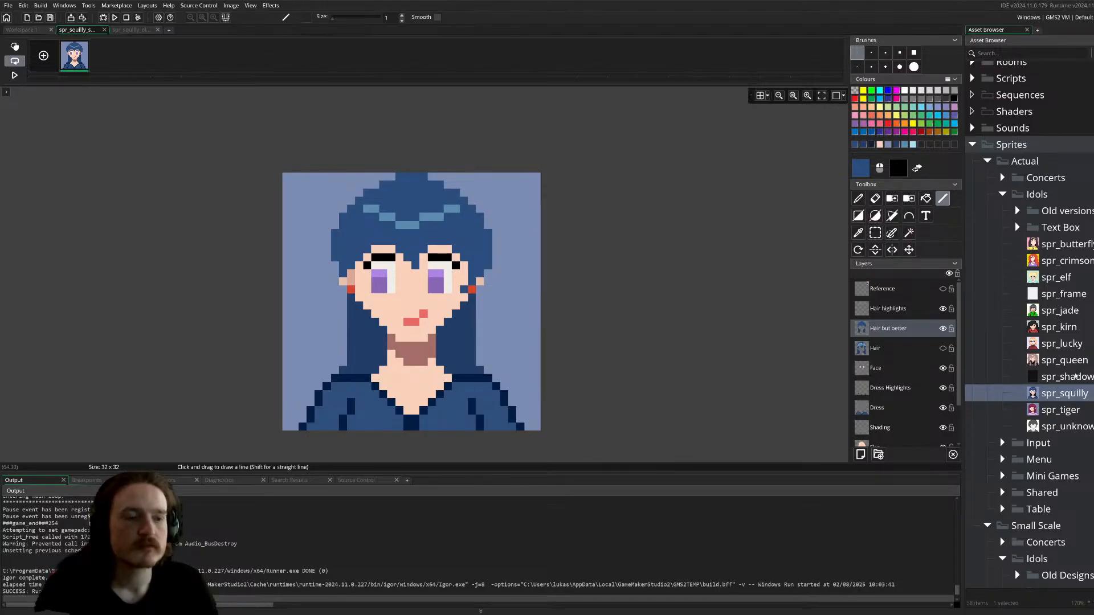
- Delete the spr_squilly sprite from the Idols folder under Actual
scroll(1076, 376, "up", 5)
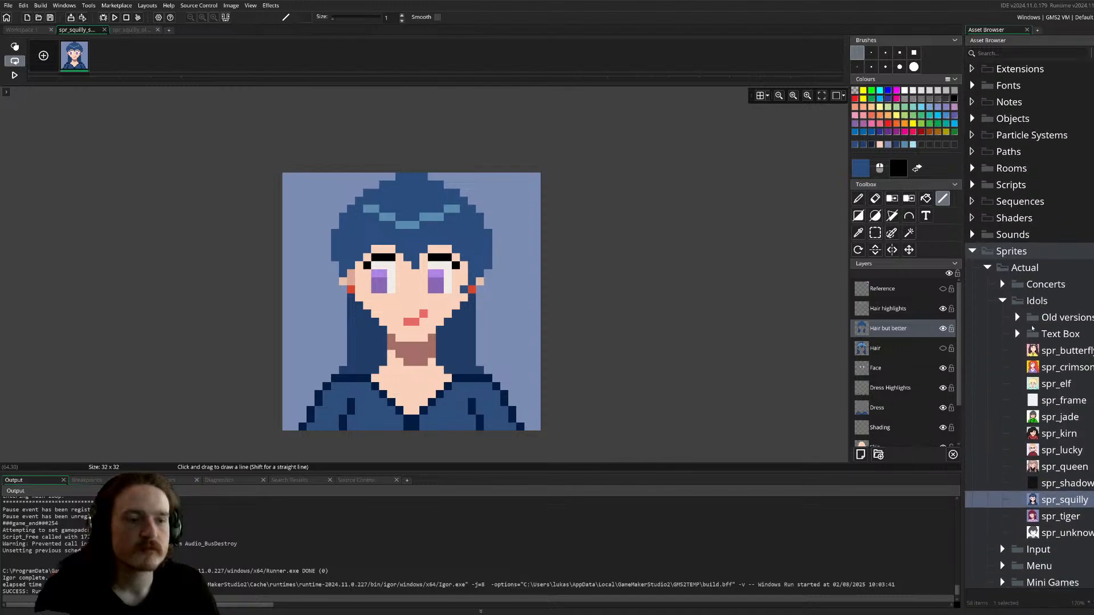
scroll(1032, 328, "down", 10)
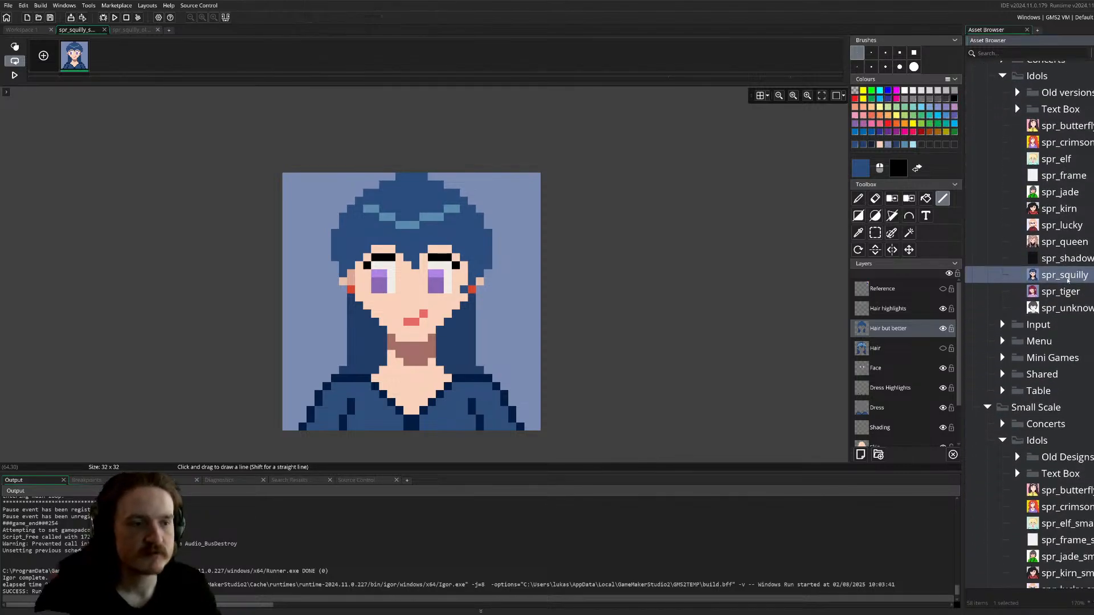
key("Delete")
key("Return")
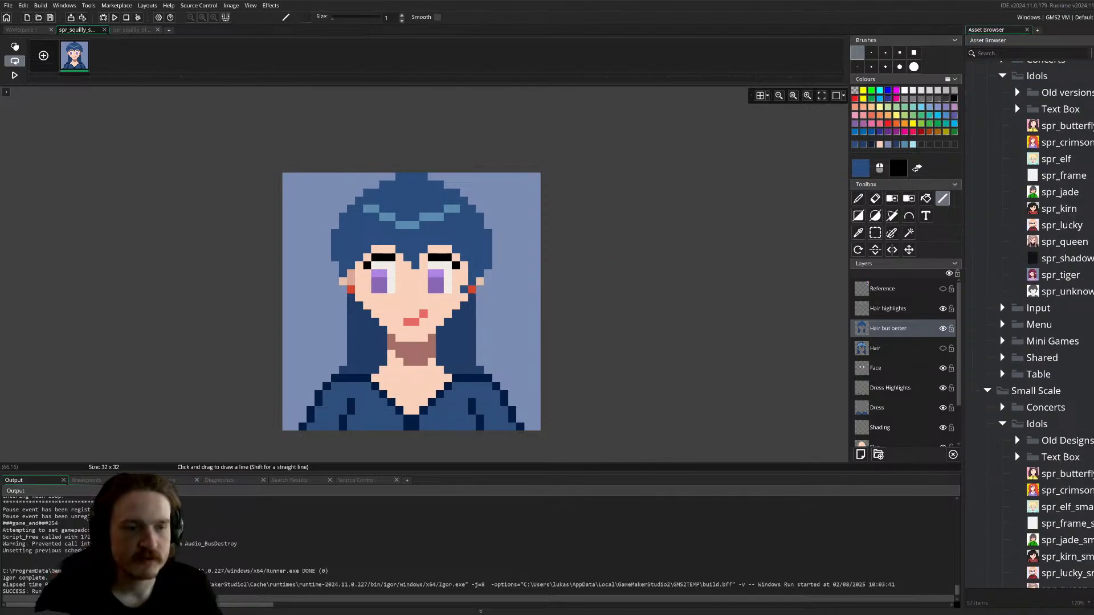
- Duplicate the spr_squilly_small sprite and move the copy into the Idols folder under Actual
scroll(1000, 319, "down", 8)
left_click(1076, 447)
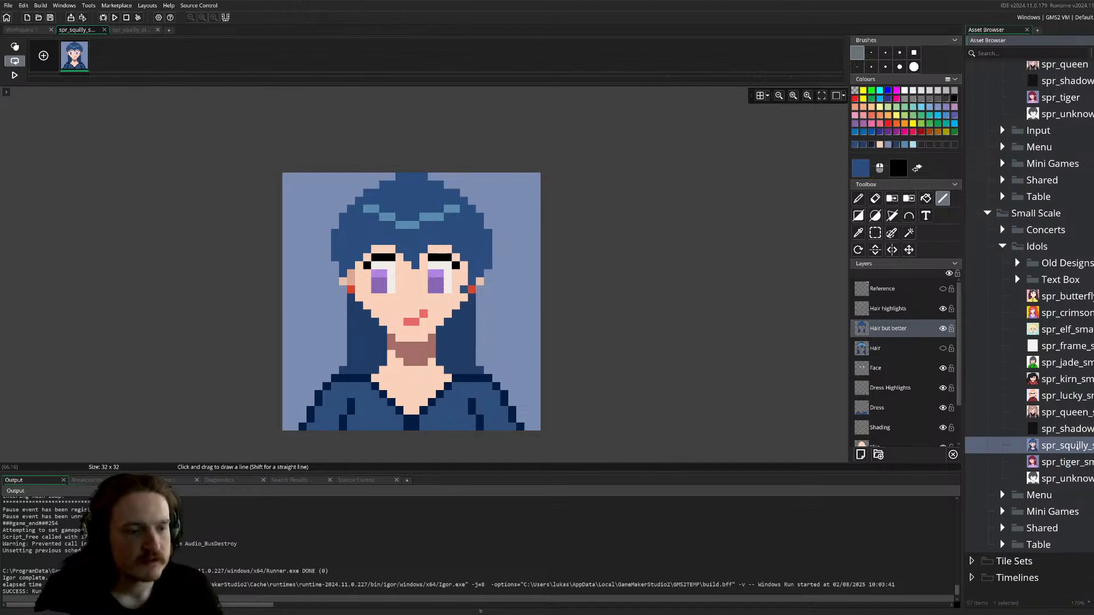
key("ctrl+d")
left_click_drag(1076, 462, 1070, 143)
scroll(1066, 214, "up", 1)
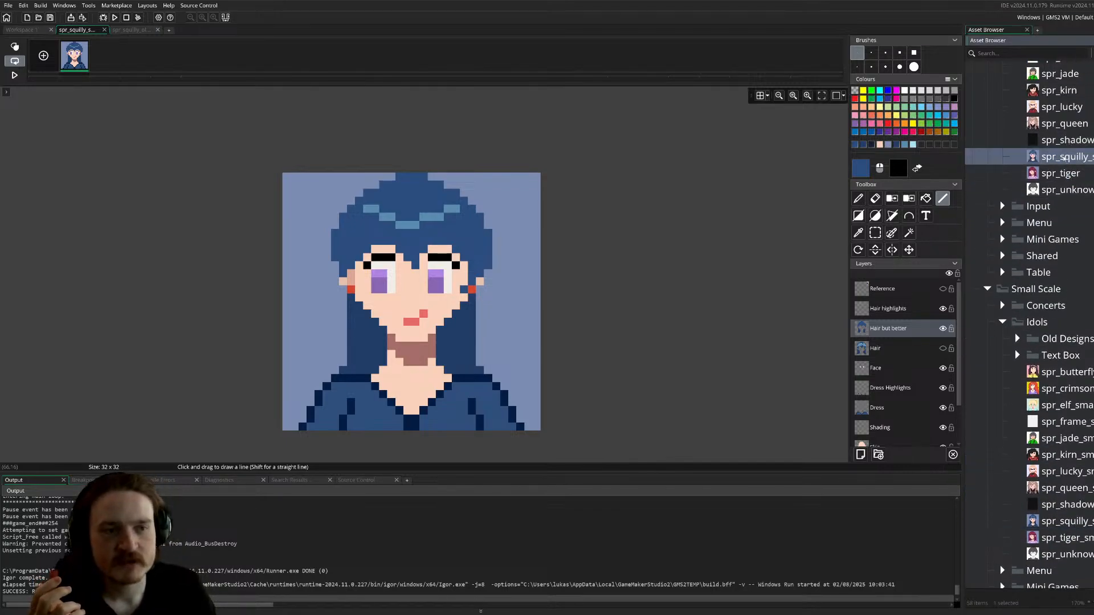
- Scale the copied sprite to 192 pixels wide with its aspect ratio maintained, and open its image for editing
double_click(1070, 157)
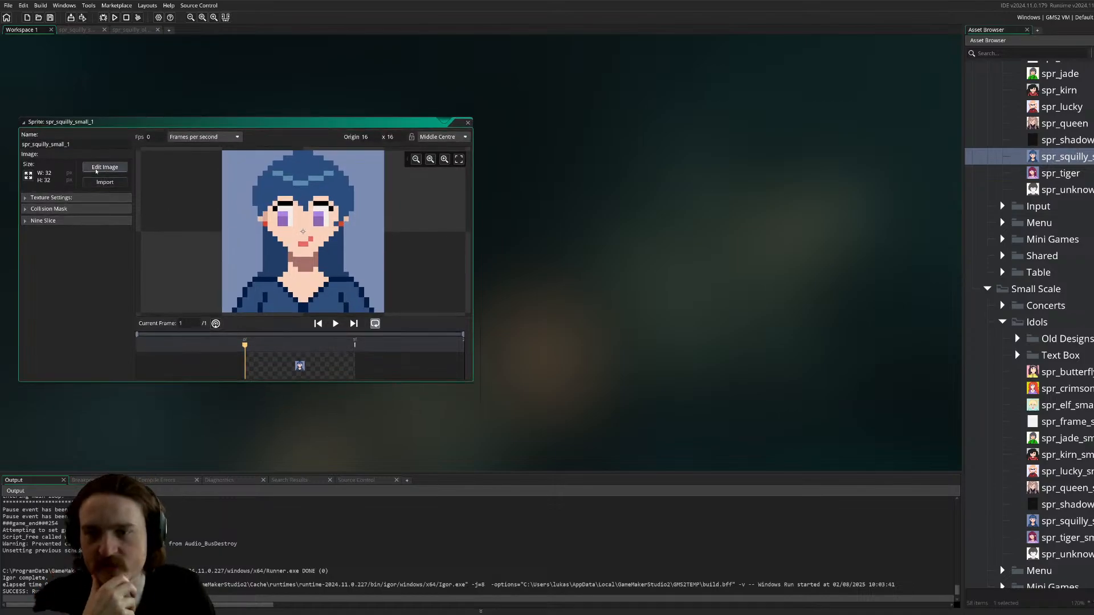
left_click(28, 176)
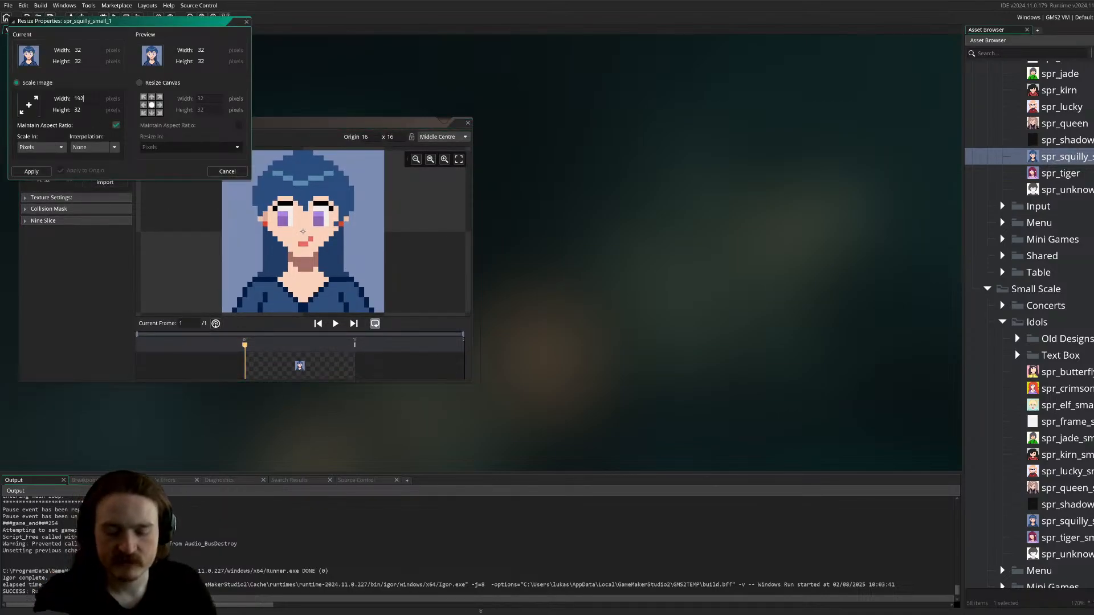
key("Return")
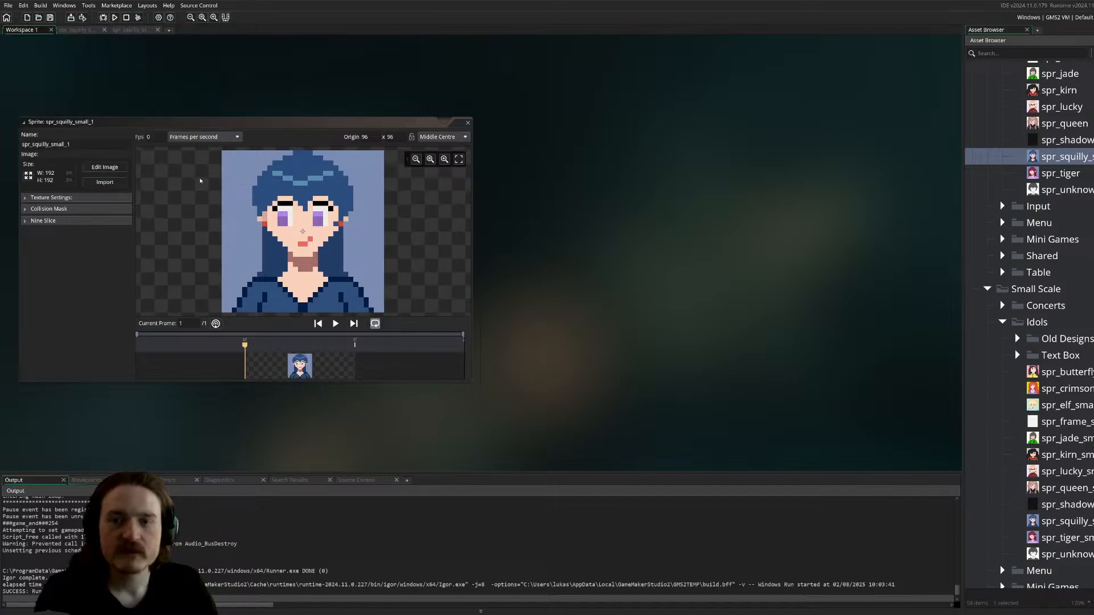
left_click(105, 167)
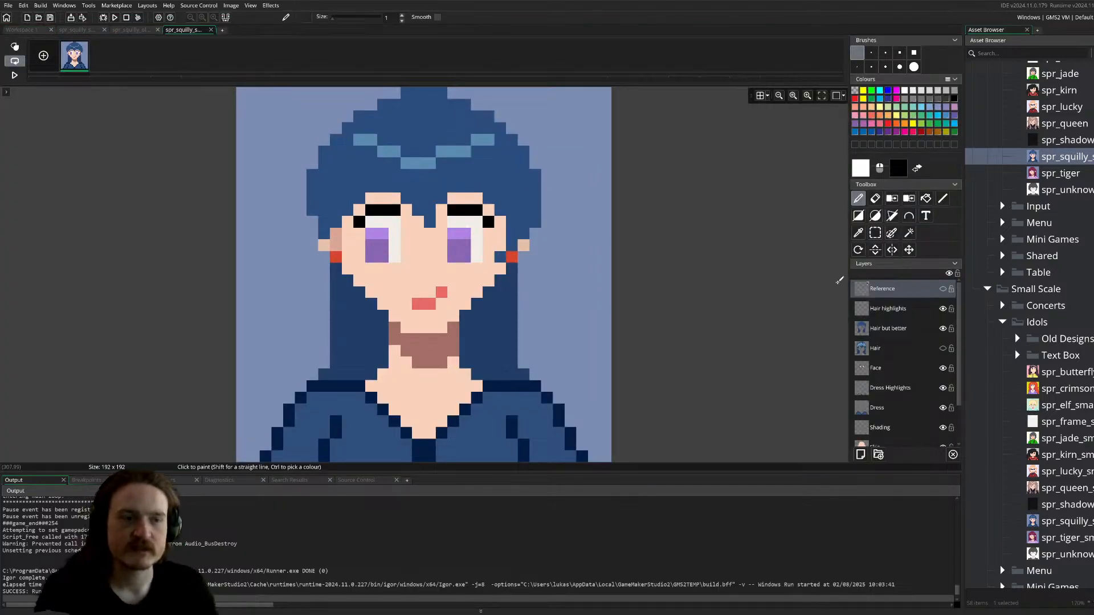
- Rename the enlarged copy as spr_squilly and look over its portrait
left_click(1066, 157)
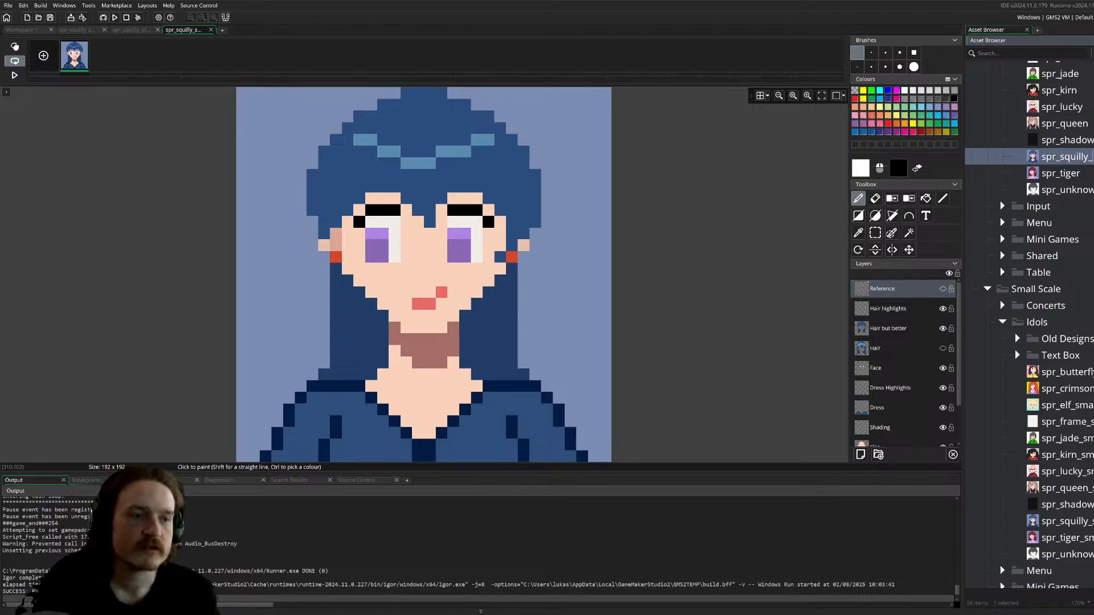
key("Return")
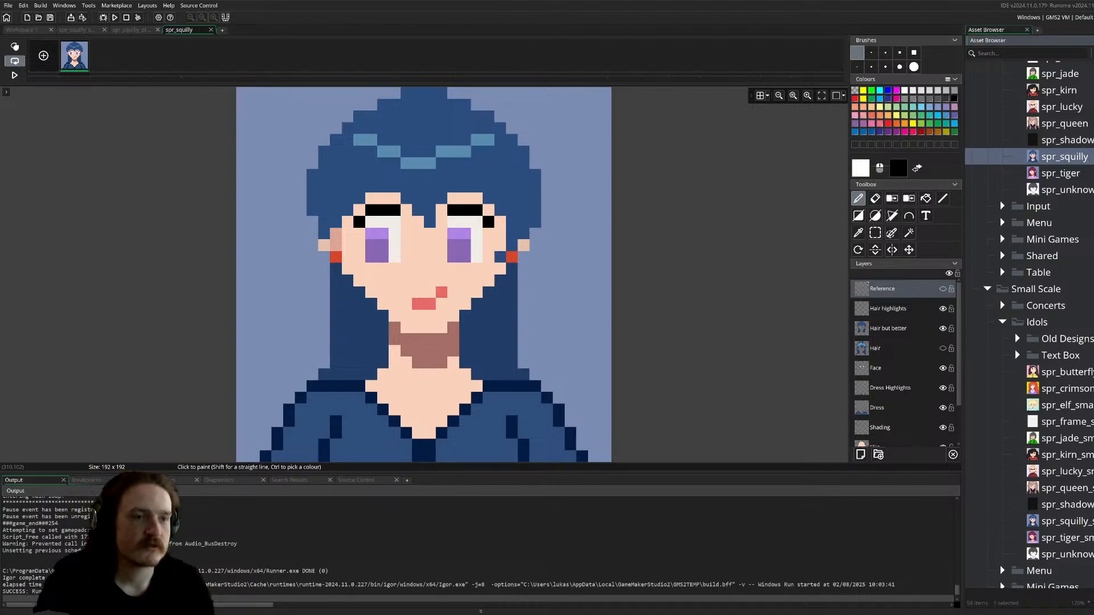
scroll(691, 261, "down", 3)
scroll(686, 254, "up", 5)
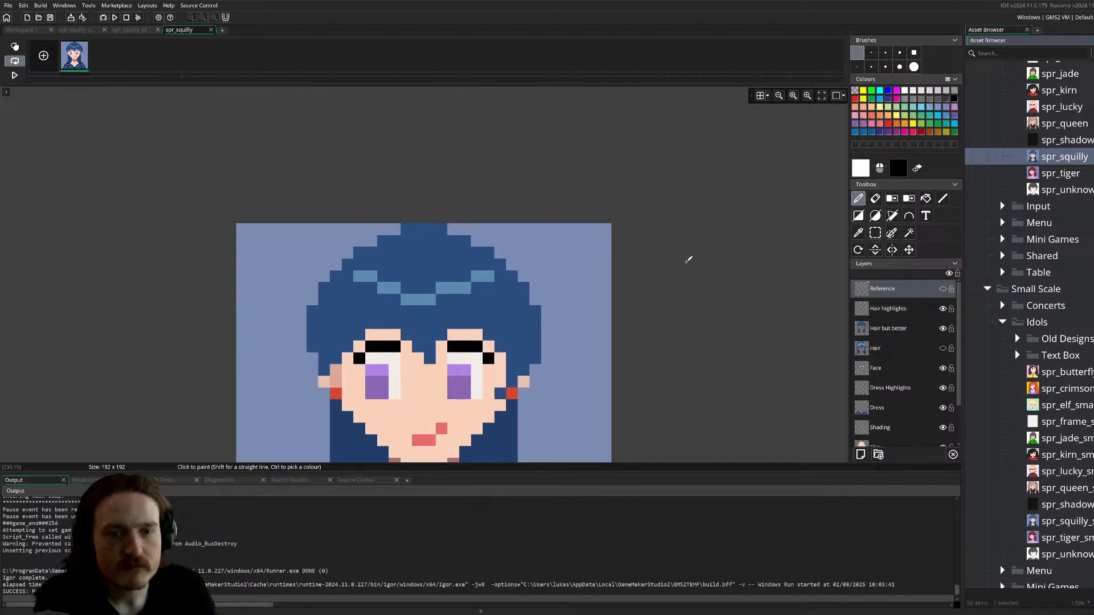
scroll(518, 285, "down", 4)
scroll(518, 285, "down", 1)
scroll(551, 247, "up", 4)
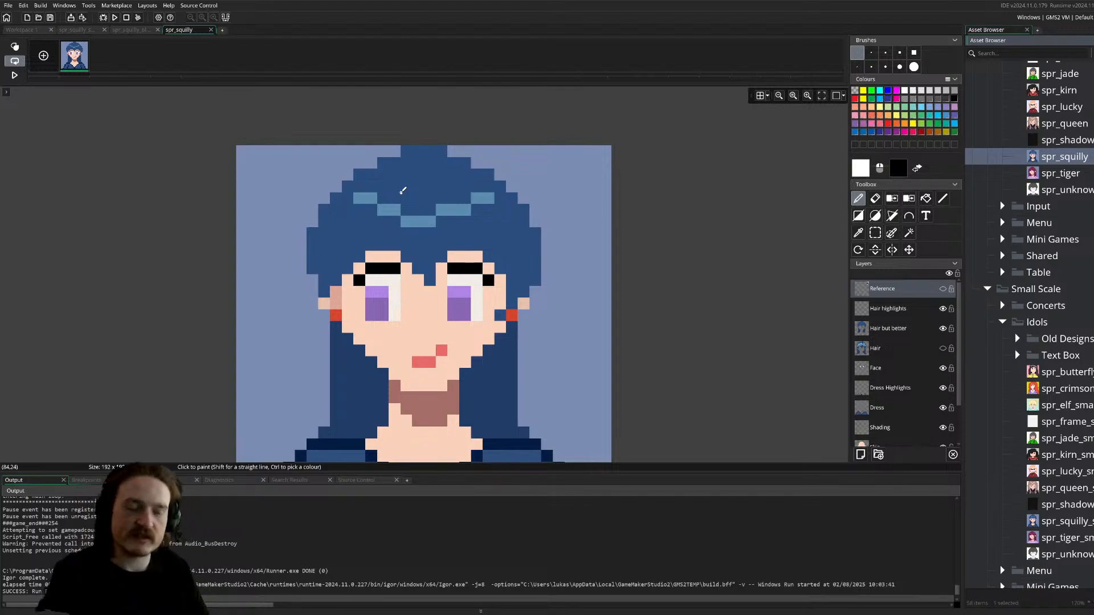
- Run the game and move the in-game view downward to check the updated sprite
left_click(480, 611)
left_click(699, 470)
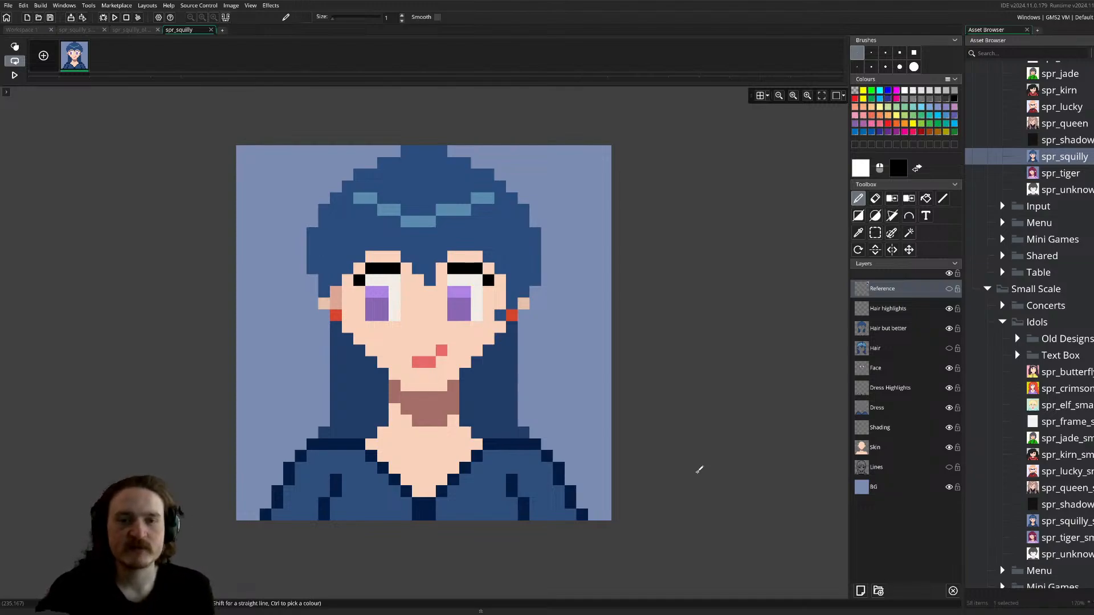
key("F5")
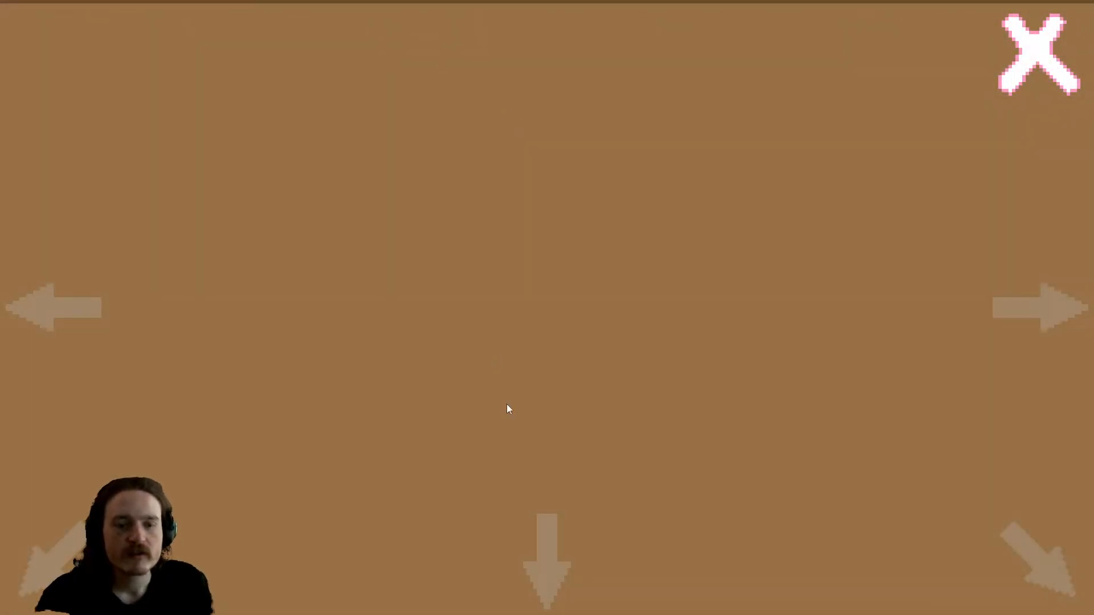
left_click(550, 593)
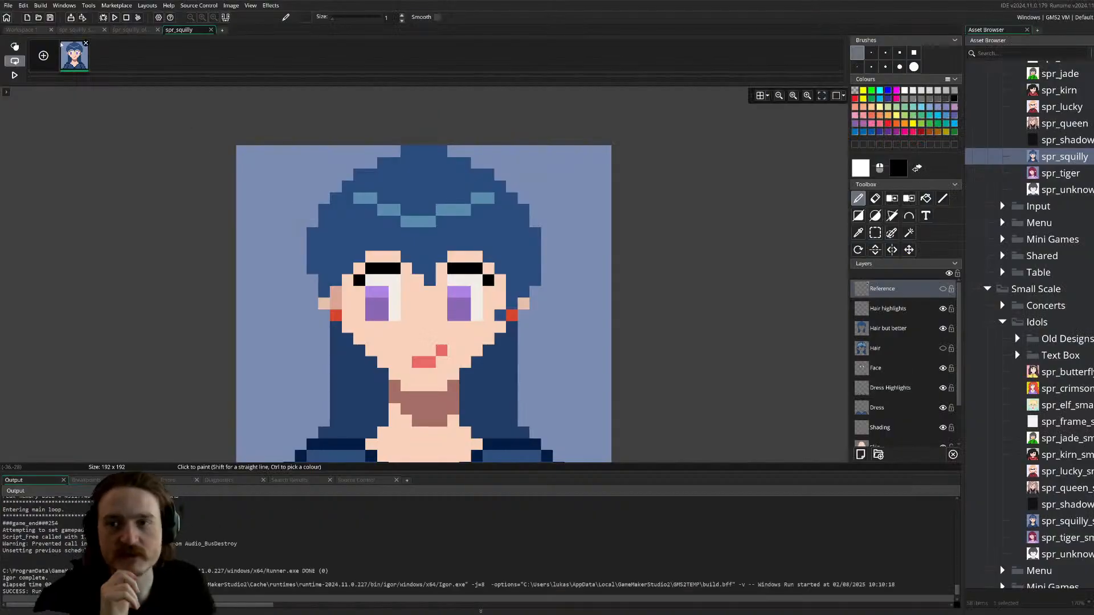
- In the small Squilly sprite, move the lower centre of the neckline up one pixel on the Dress layer
left_click(75, 30)
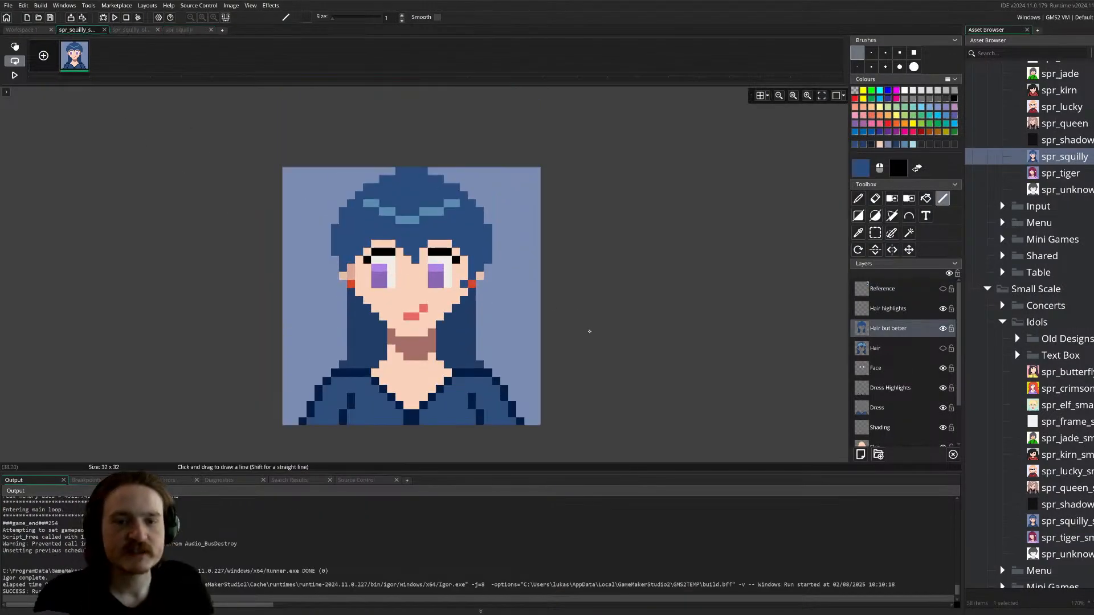
left_click(888, 408)
scroll(441, 404, "up", 3)
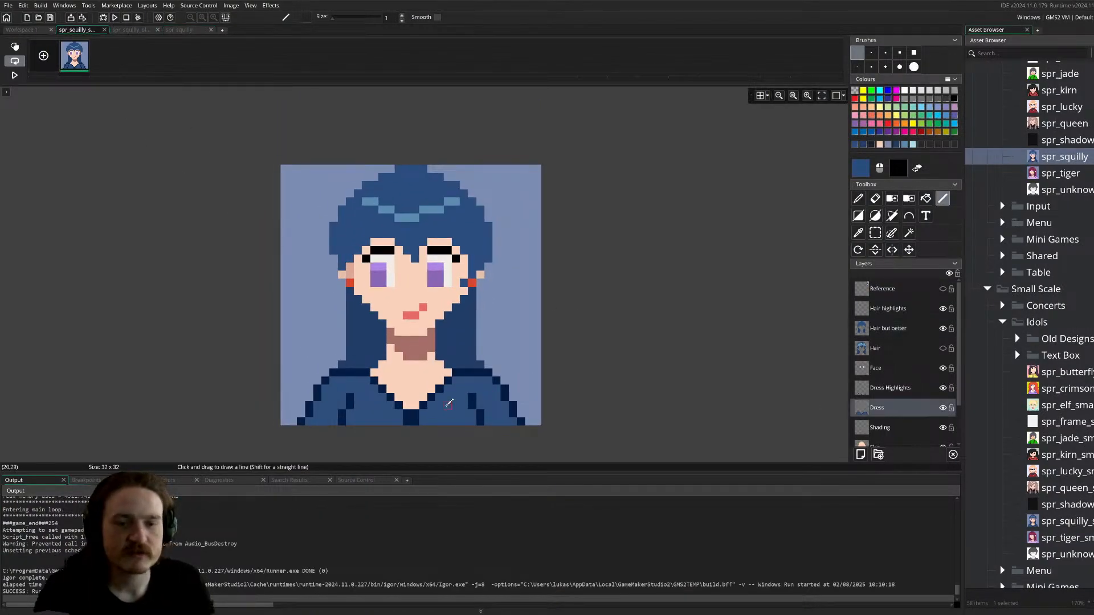
key("s")
left_click_drag(378, 408, 418, 425)
key("Up")
left_click(657, 378)
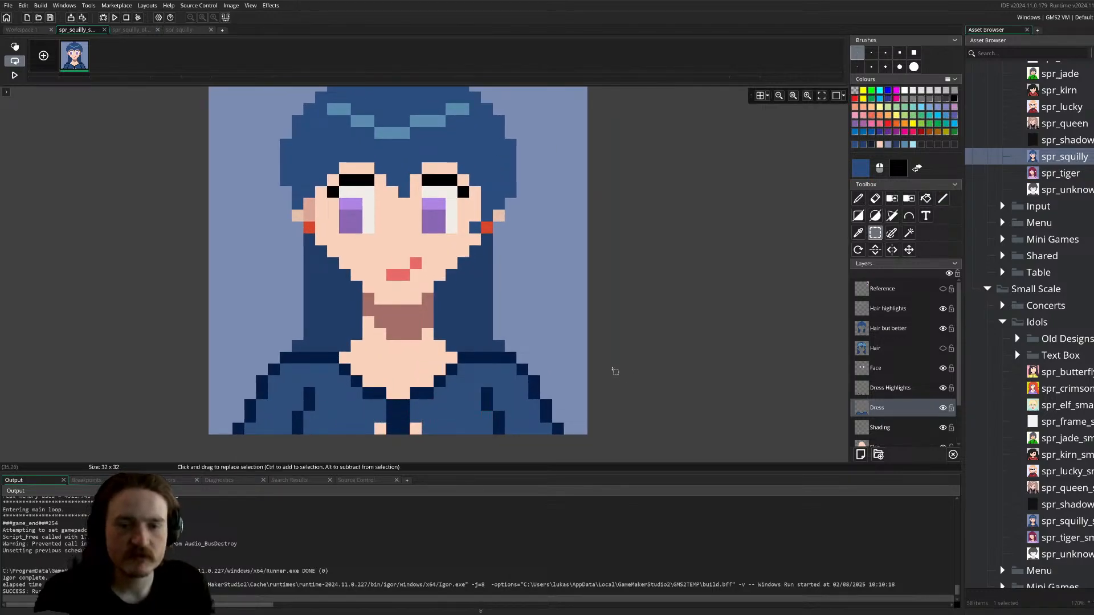
- Fill the two skin-coloured gaps beside the dress's centre line with single dress-blue pixels at its lower edge
scroll(524, 404, "down", 3)
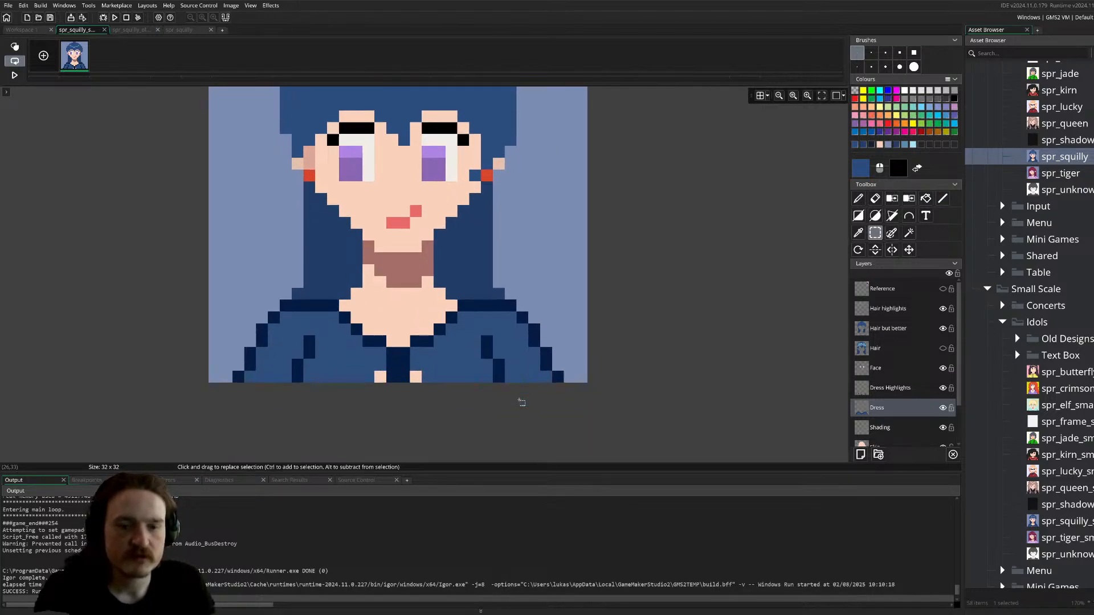
key("d")
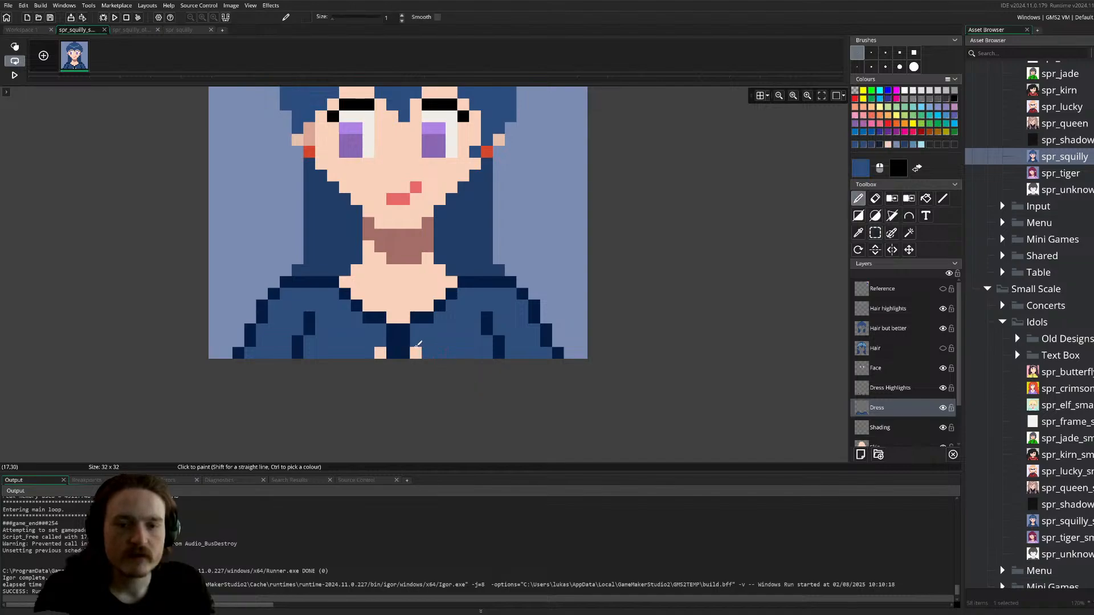
left_click(416, 353)
left_click(380, 353)
scroll(470, 355, "down", 3, "ctrl")
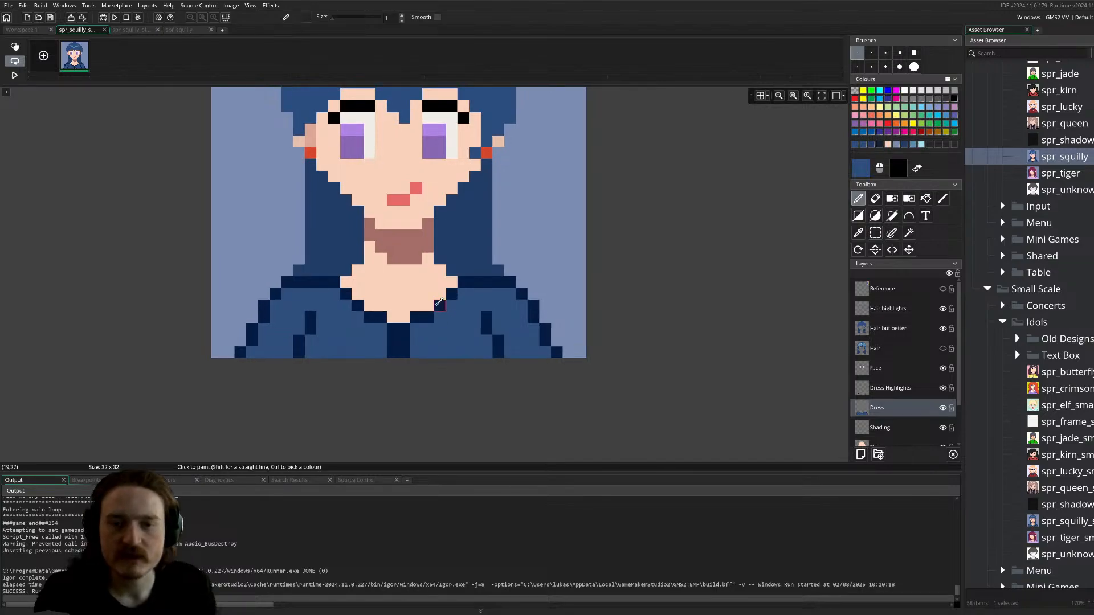
scroll(519, 348, "up", 4)
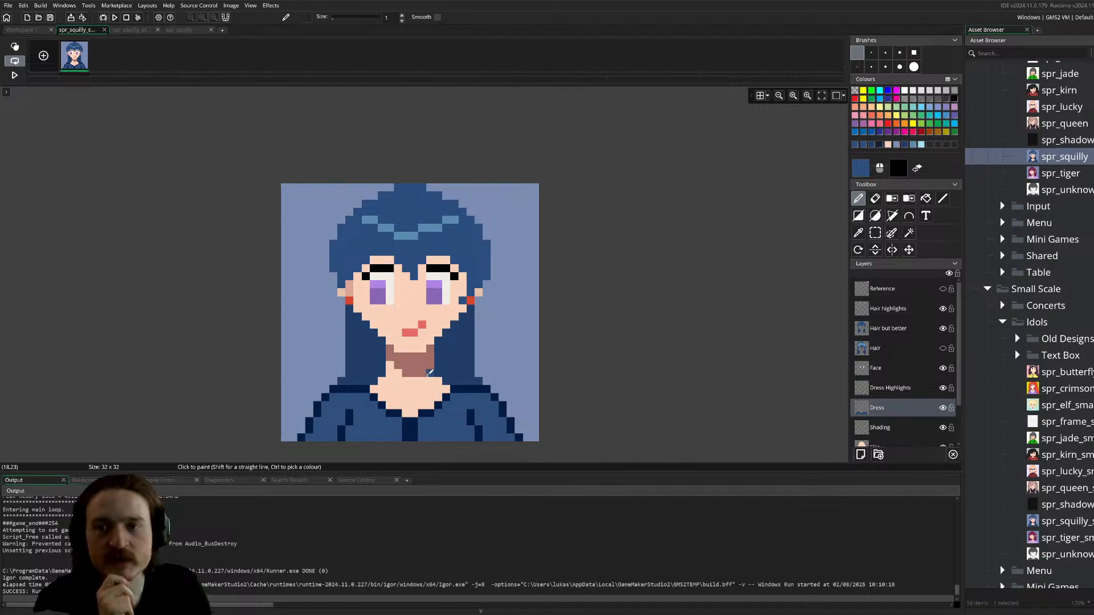
scroll(430, 372, "down", 1)
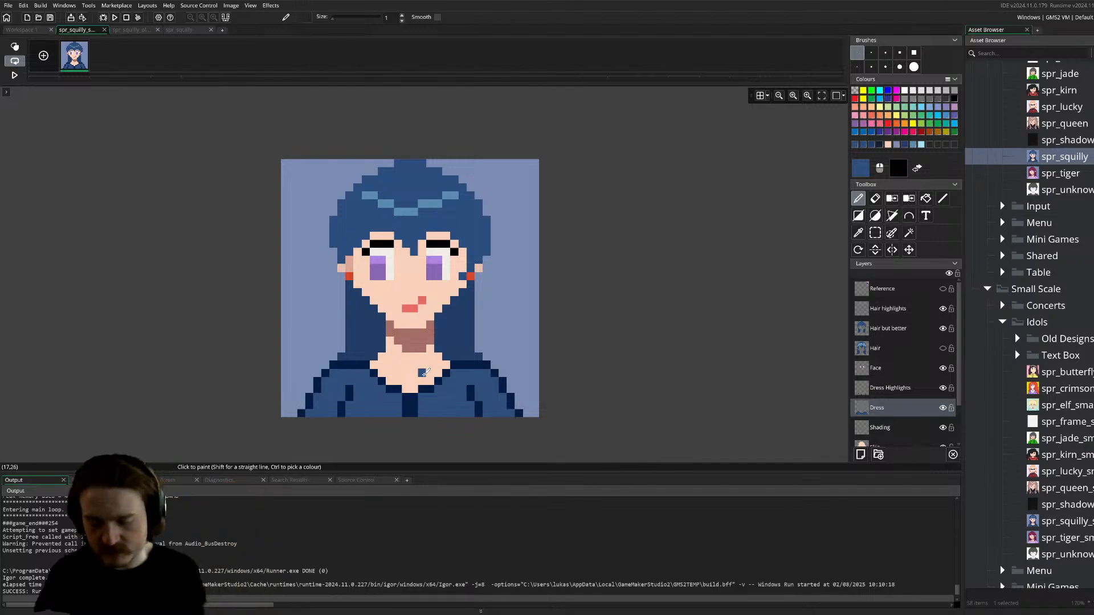
- Compare the original deep neckline with the raised one by undoing and redoing the dress edits
key("ctrl+z")
key("ctrl+z")
key("ctrl+z")
key("ctrl+z")
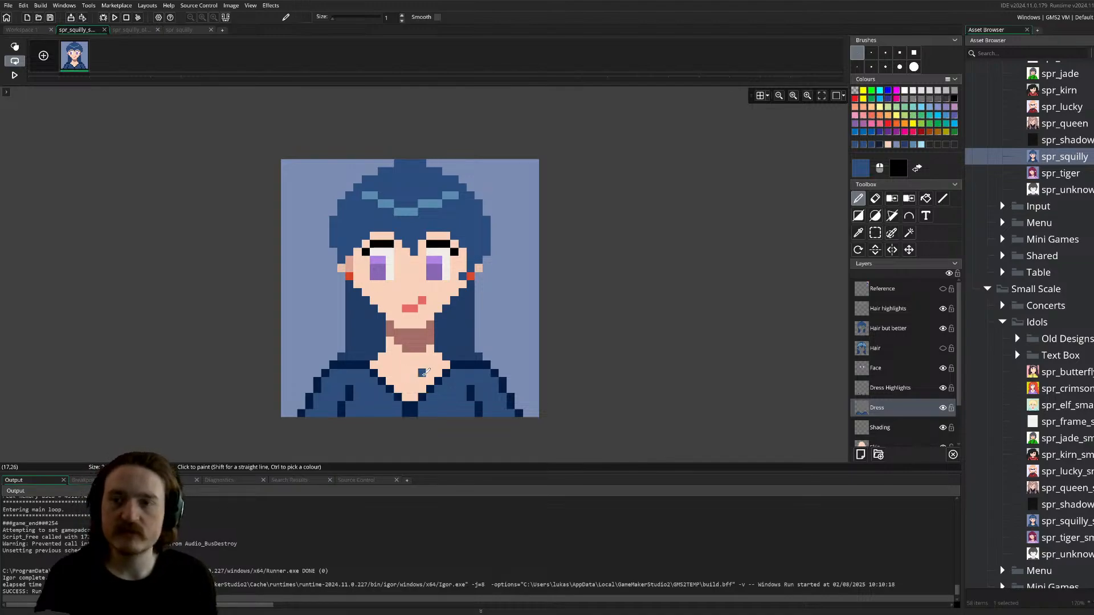
key("ctrl+z")
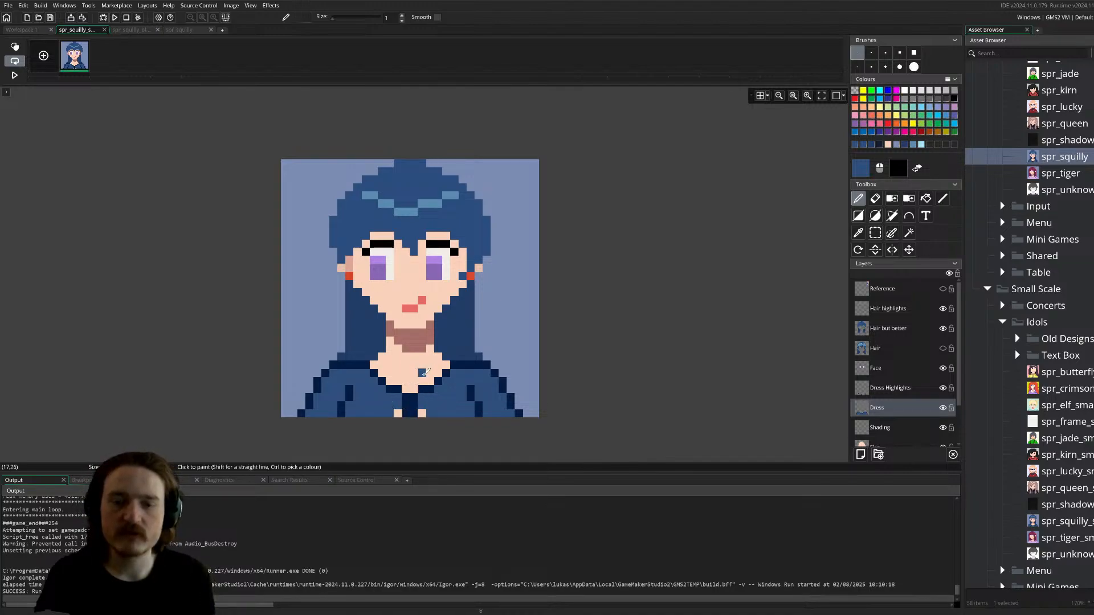
key("ctrl+z")
key("ctrl+z")
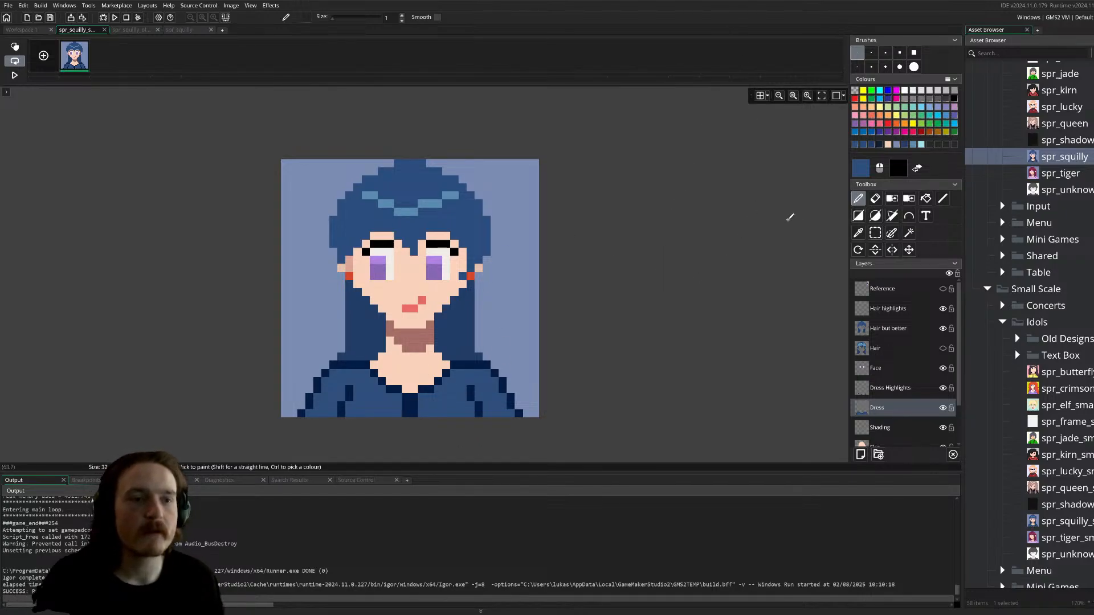
- Draw a light grey V-shaped necklace below the neck on the Dress Highlights layer with the Line tool
scroll(569, 313, "up", 4)
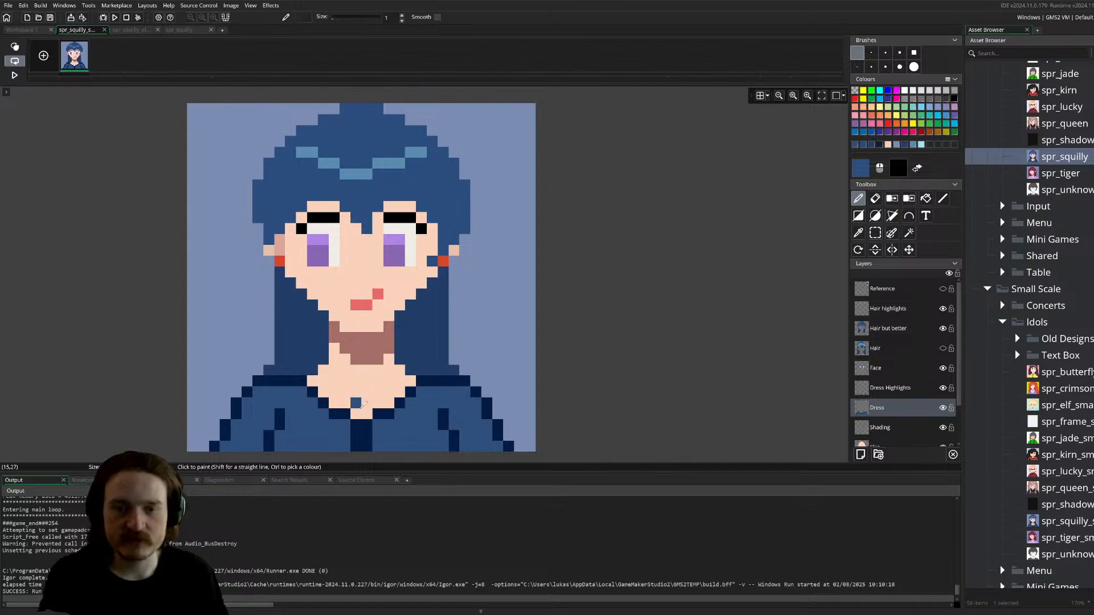
scroll(888, 362, "down", 1)
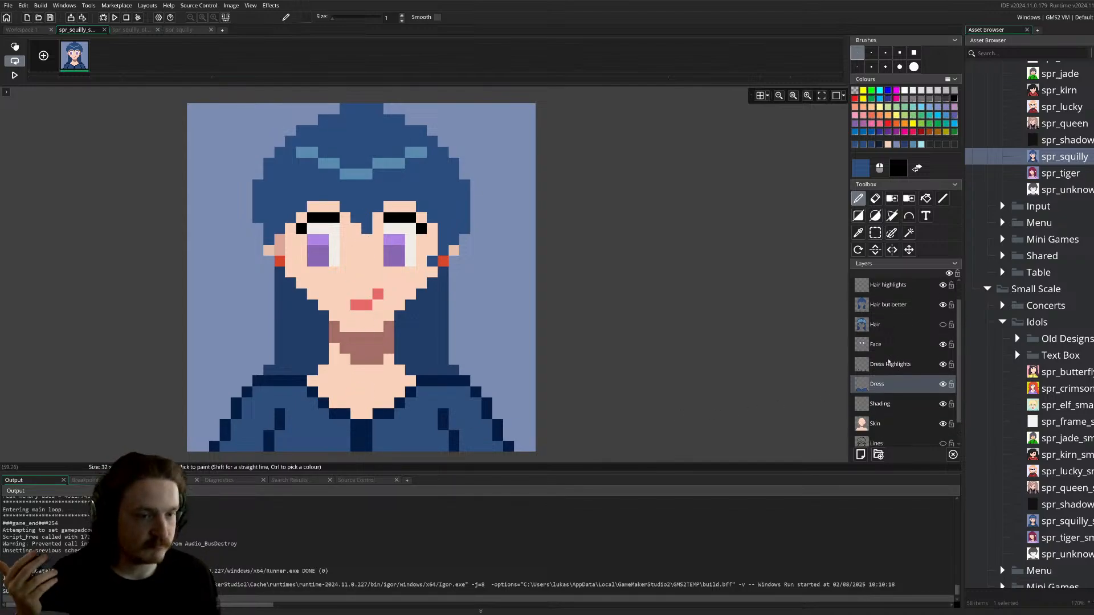
left_click(889, 364)
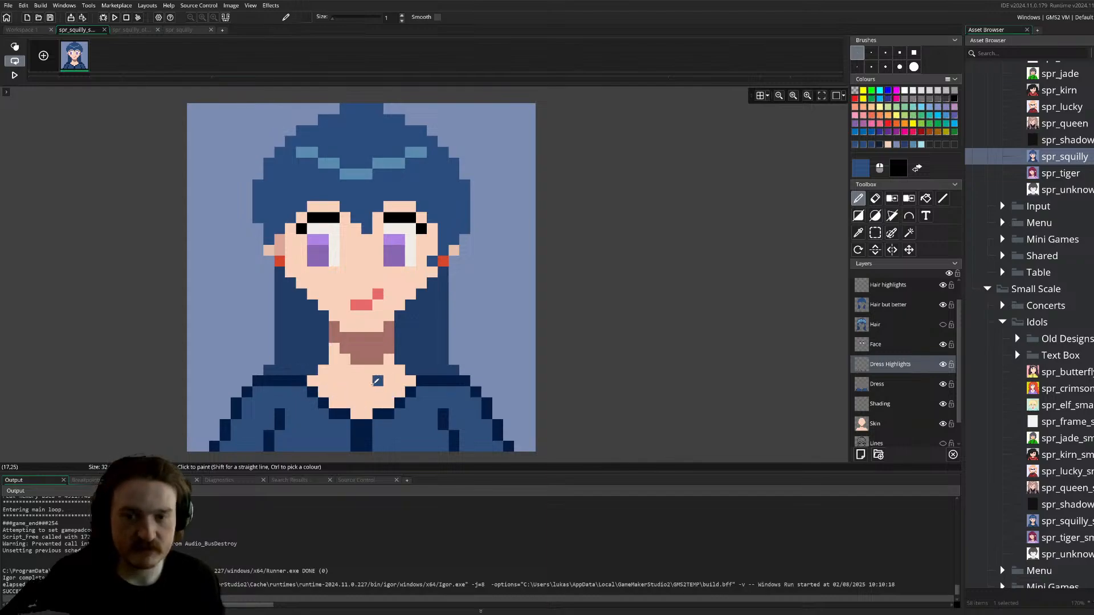
left_click(939, 91)
left_click(929, 95)
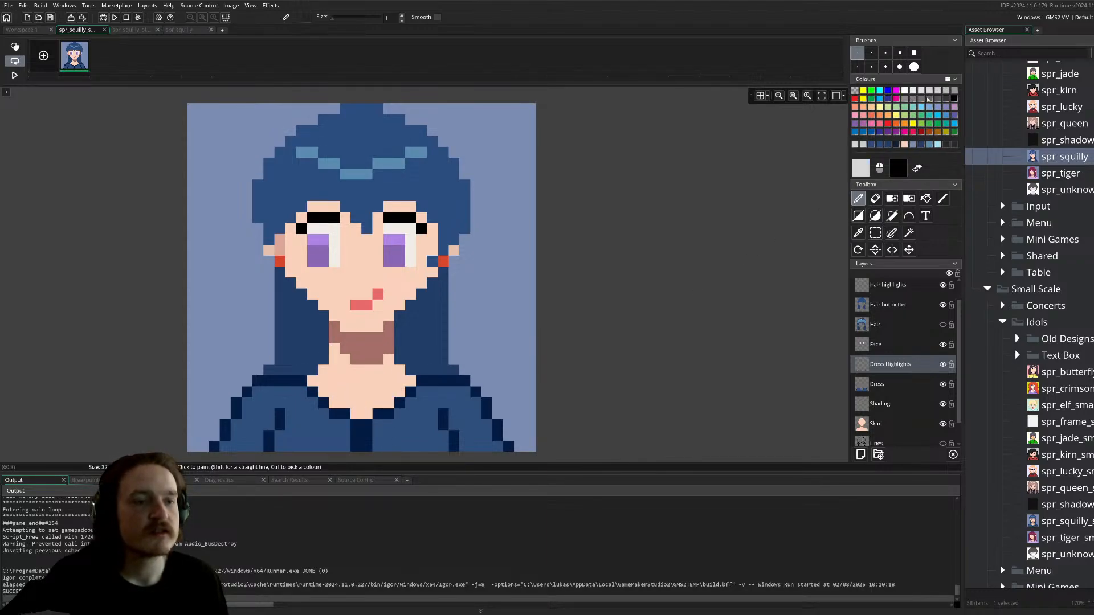
key("l")
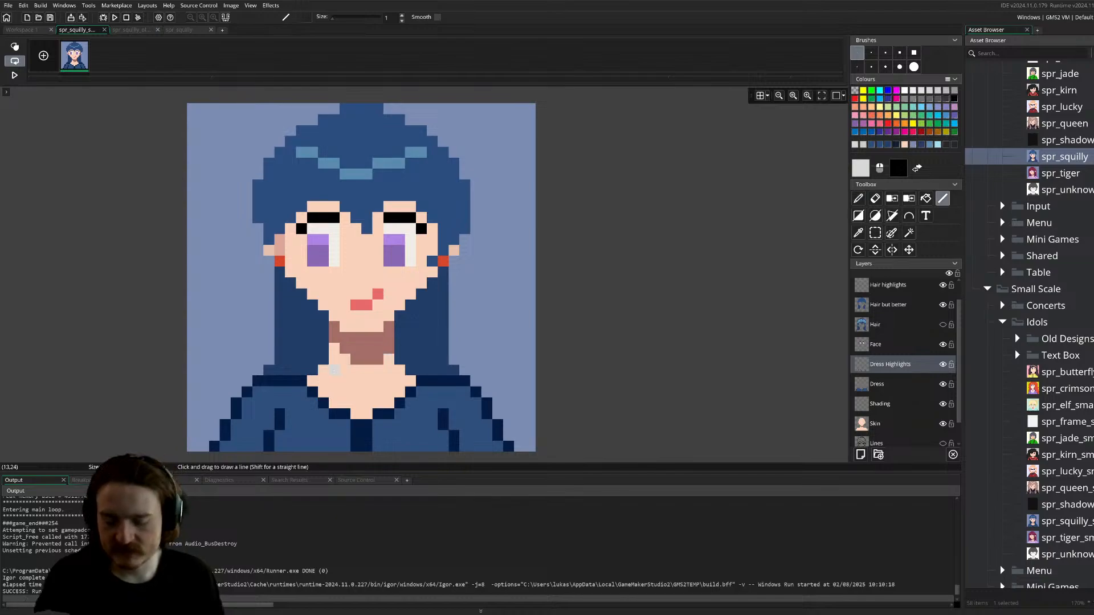
left_click_drag(334, 371, 355, 392)
left_click(367, 392)
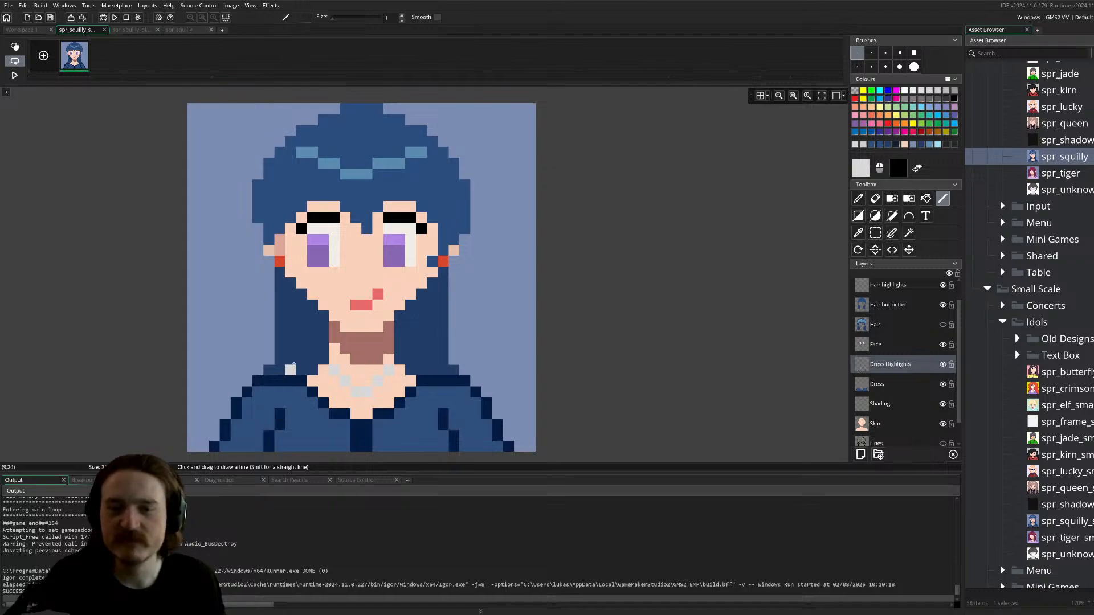
- Examine the necklace and the whole portrait at small and large magnifications
scroll(311, 356, "down", 2)
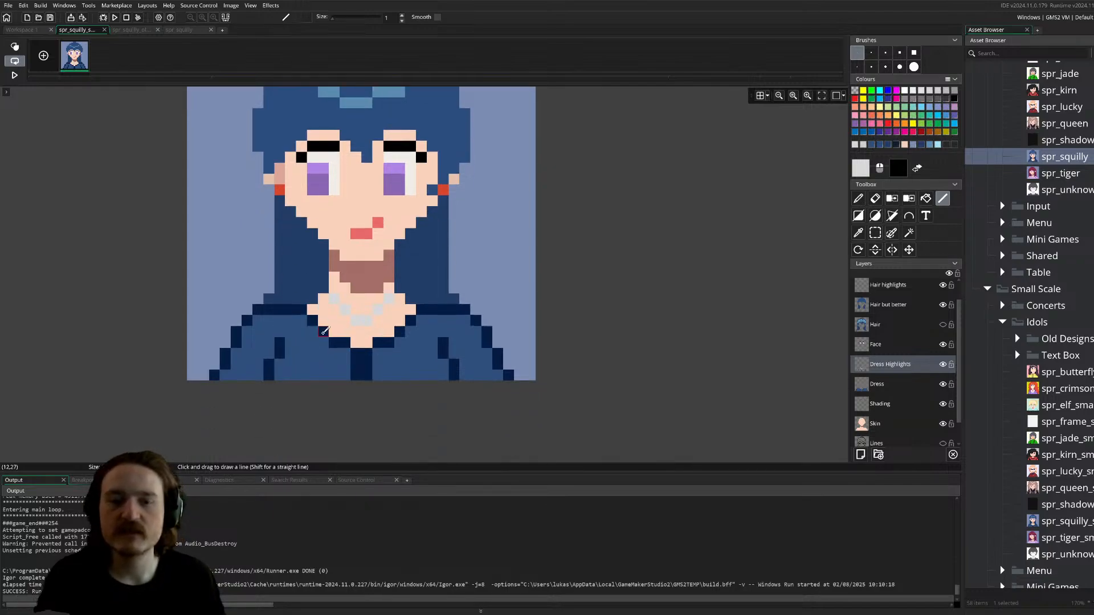
scroll(322, 342, "down", 5, "ctrl")
scroll(323, 330, "down", 4, "ctrl")
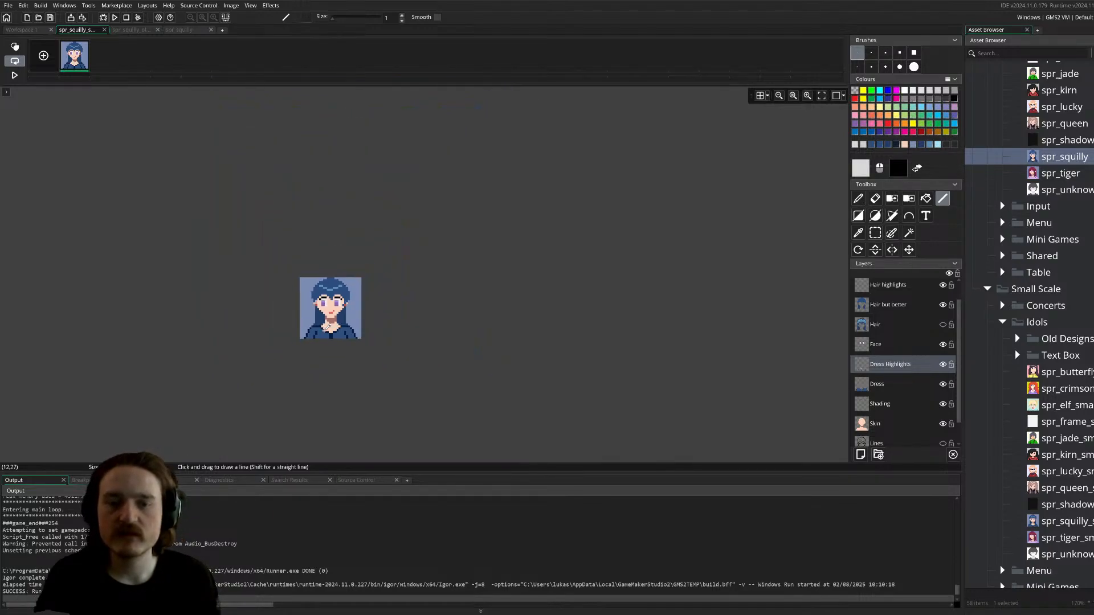
scroll(323, 330, "up", 1, "ctrl")
scroll(336, 351, "up", 2, "ctrl")
scroll(338, 347, "up", 1, "ctrl")
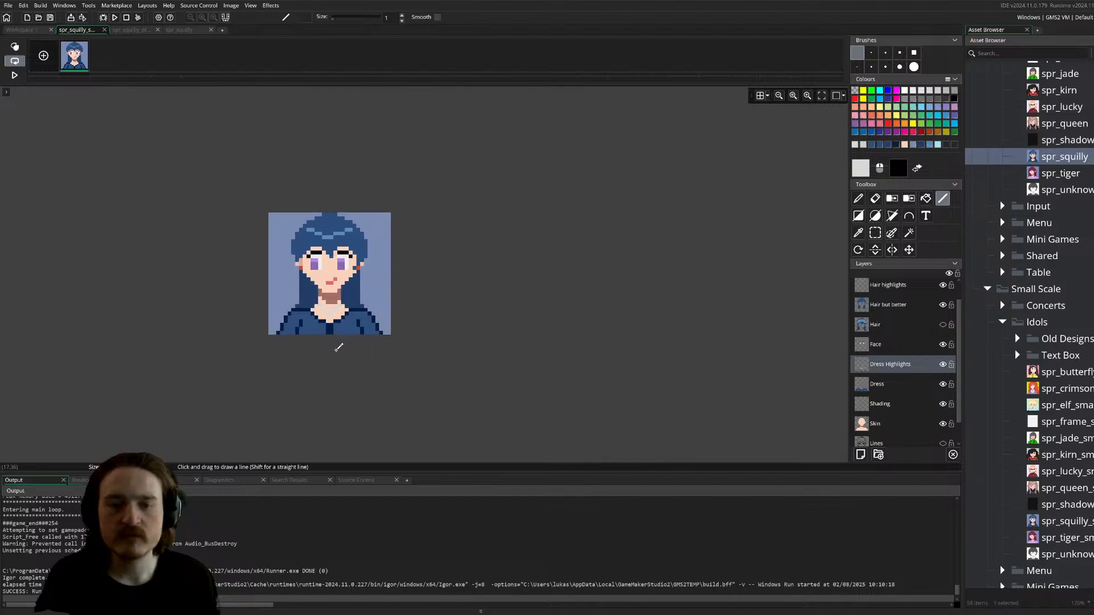
scroll(351, 298, "left", 1)
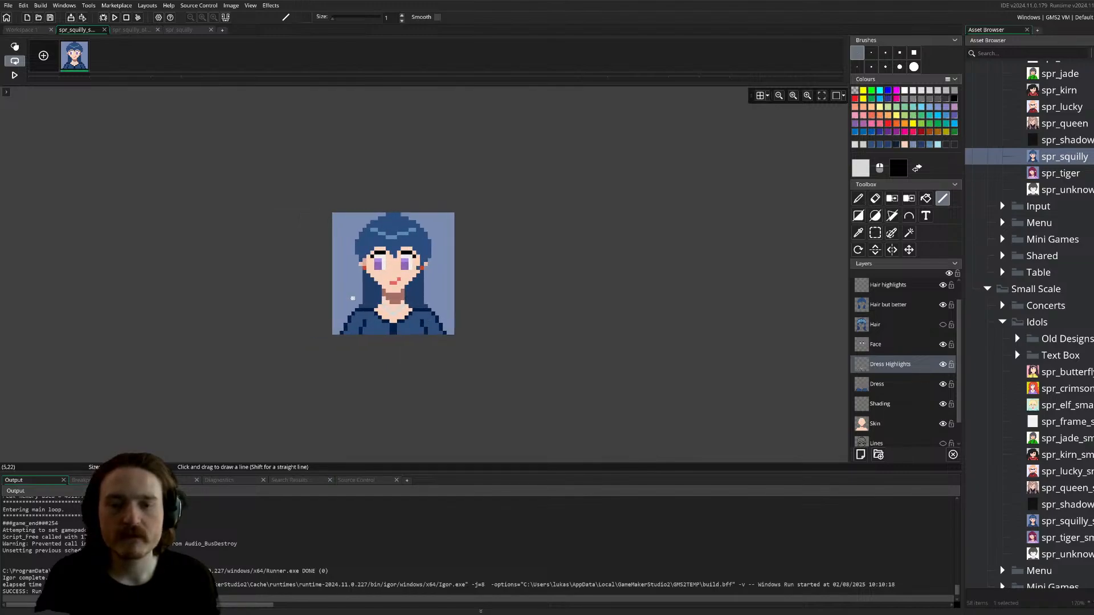
scroll(395, 284, "up", 8, "ctrl")
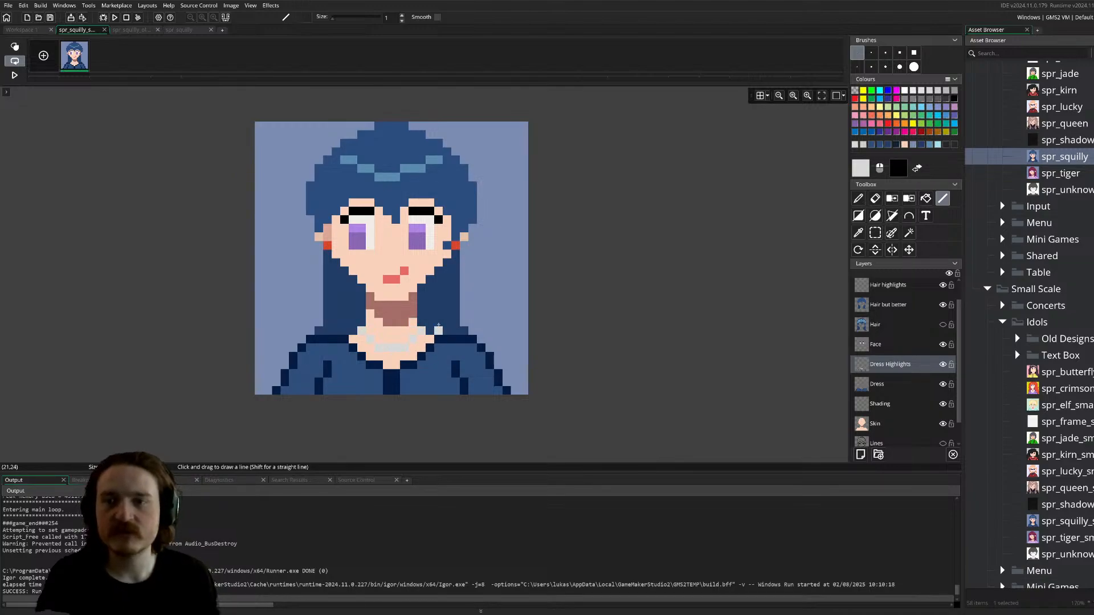
- Check how the light grey necklace reads against the skin from far away and close up
scroll(431, 347, "down", 4, "ctrl")
scroll(431, 347, "down", 3, "ctrl")
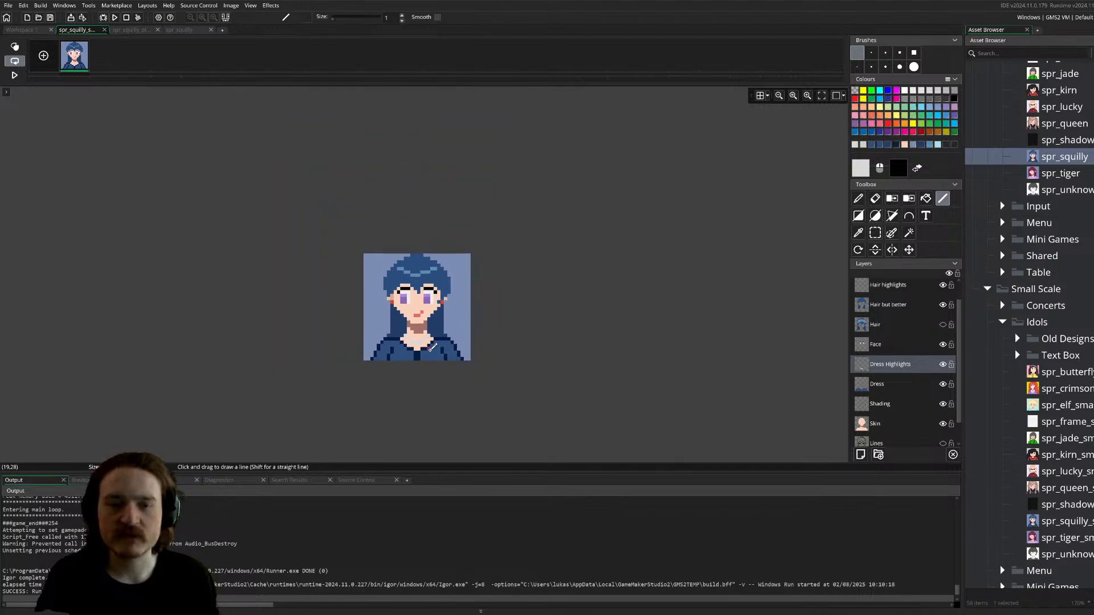
scroll(431, 347, "down", 2, "ctrl")
scroll(432, 348, "up", 6, "ctrl")
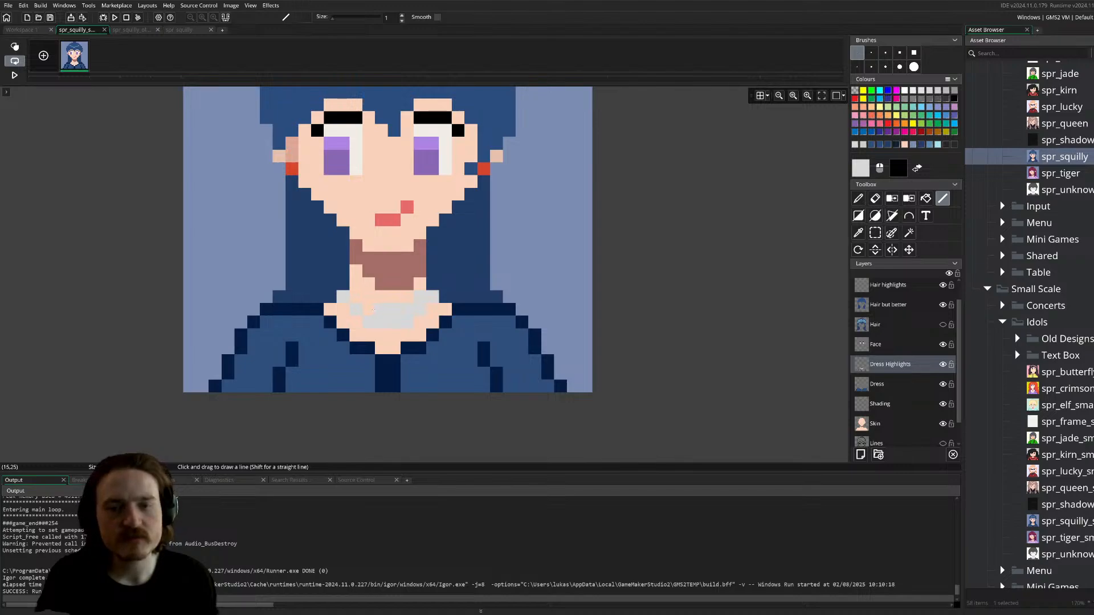
scroll(356, 322, "down", 2)
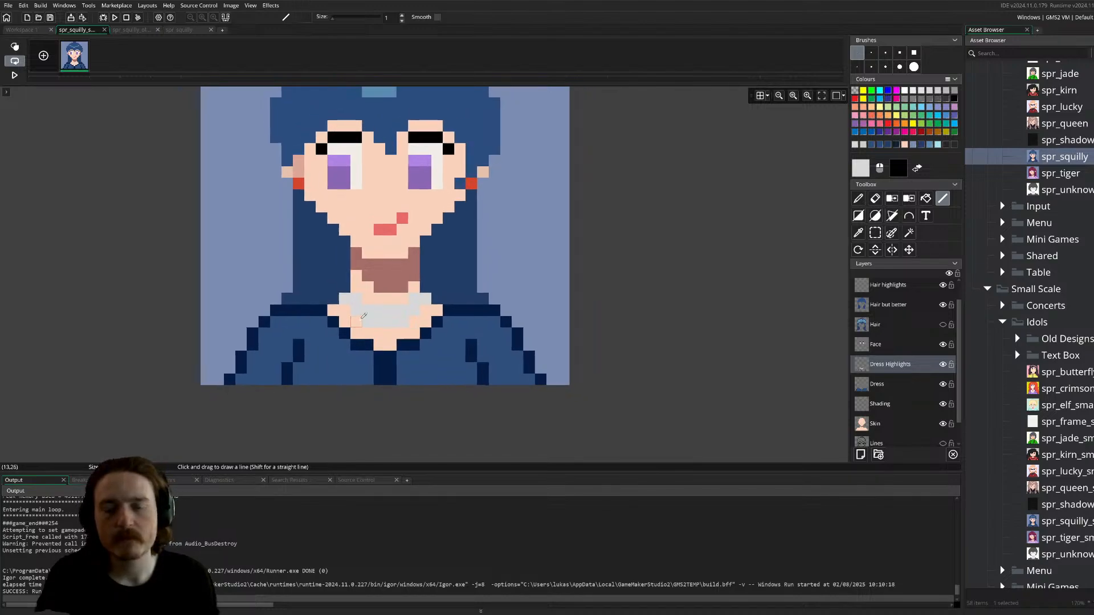
scroll(361, 311, "down", 3)
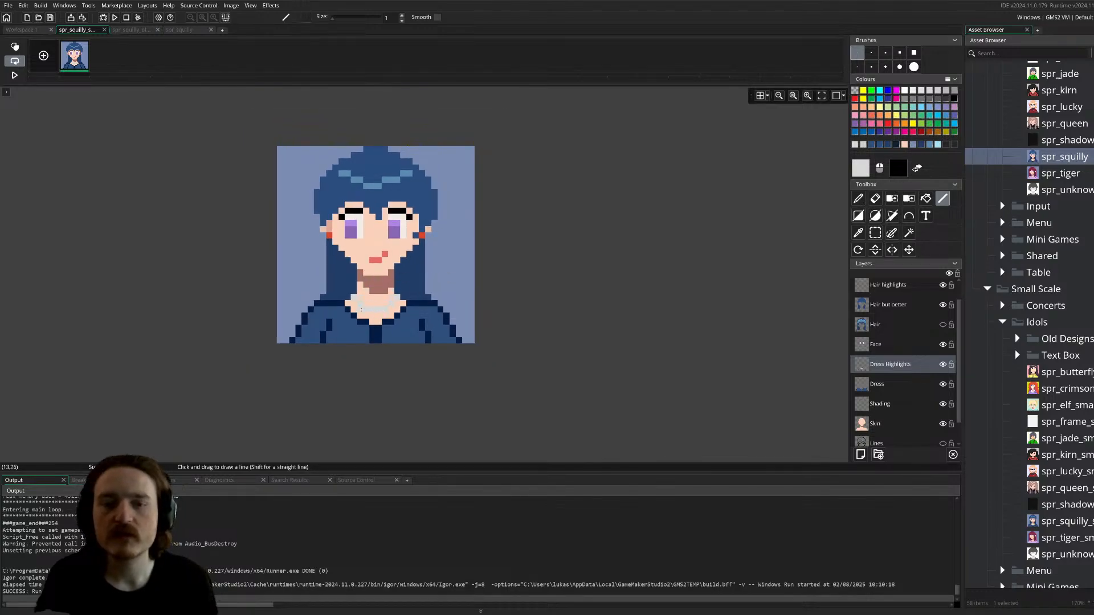
scroll(361, 309, "up", 4)
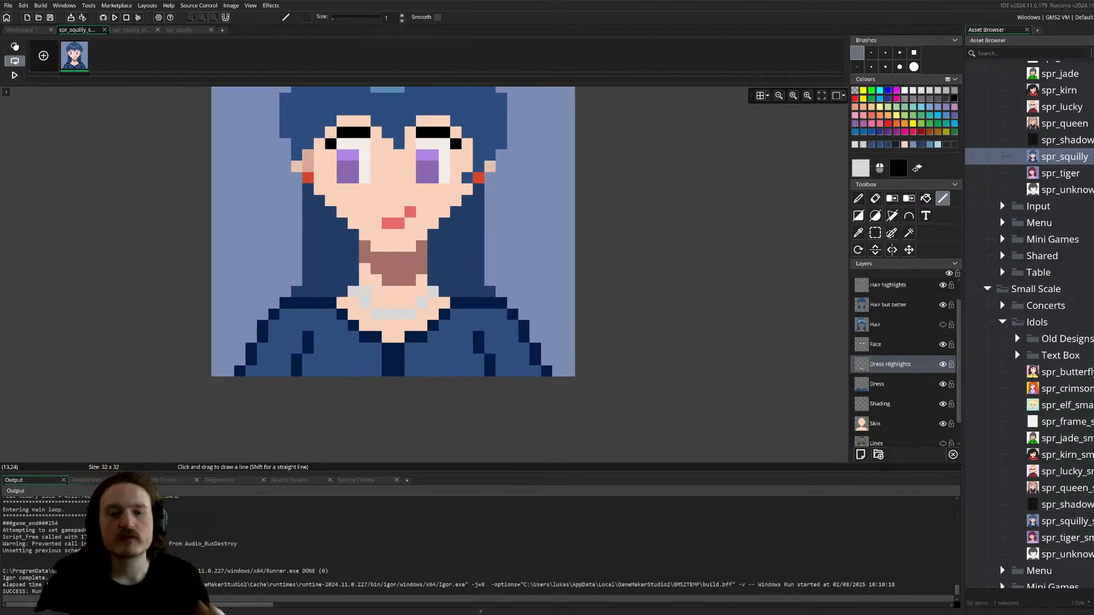
scroll(759, 245, "up", 2)
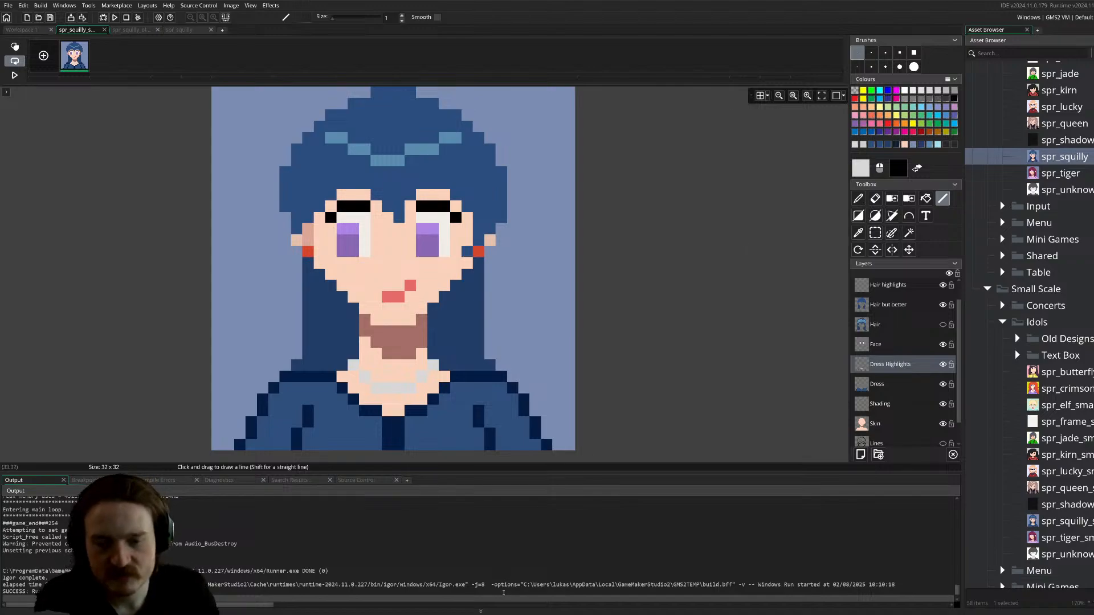
- Collapse the output window to give the sprite canvas more room, and switch to the Eraser
left_click(480, 611)
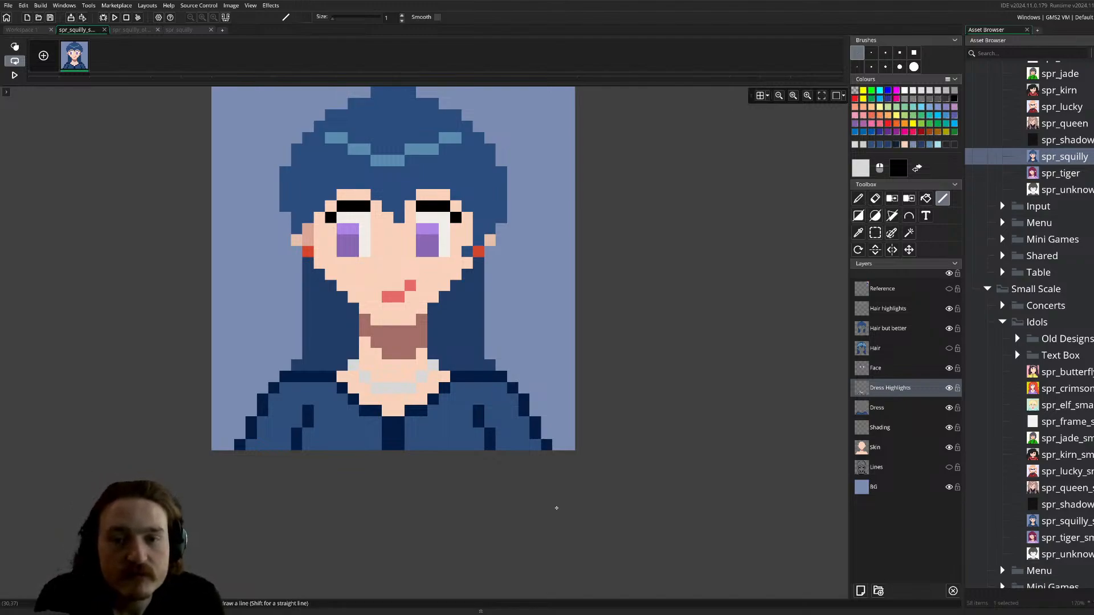
left_click(921, 427)
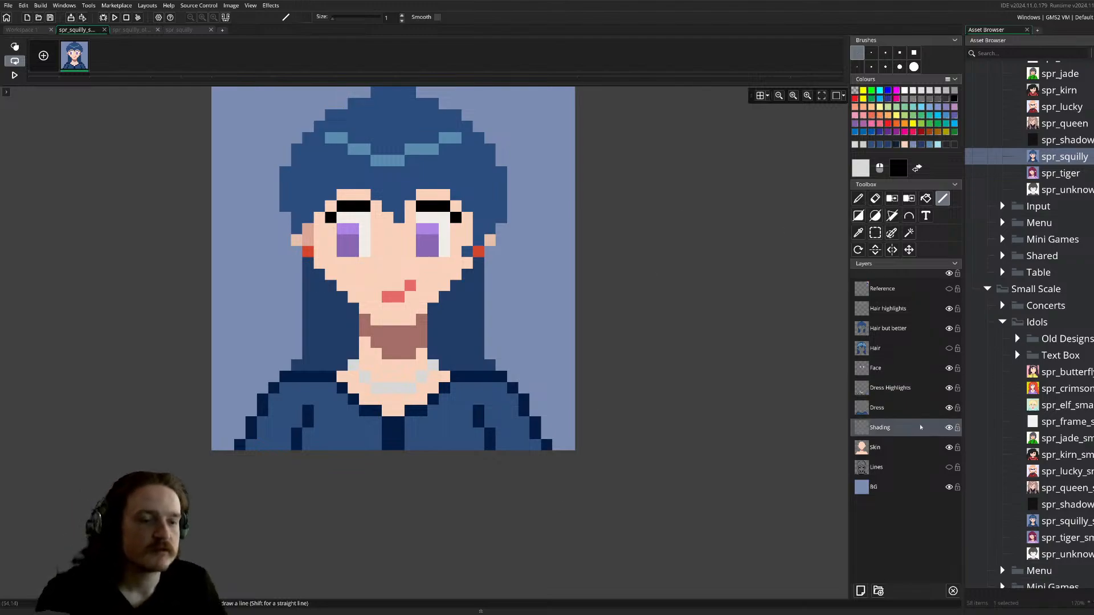
key("e")
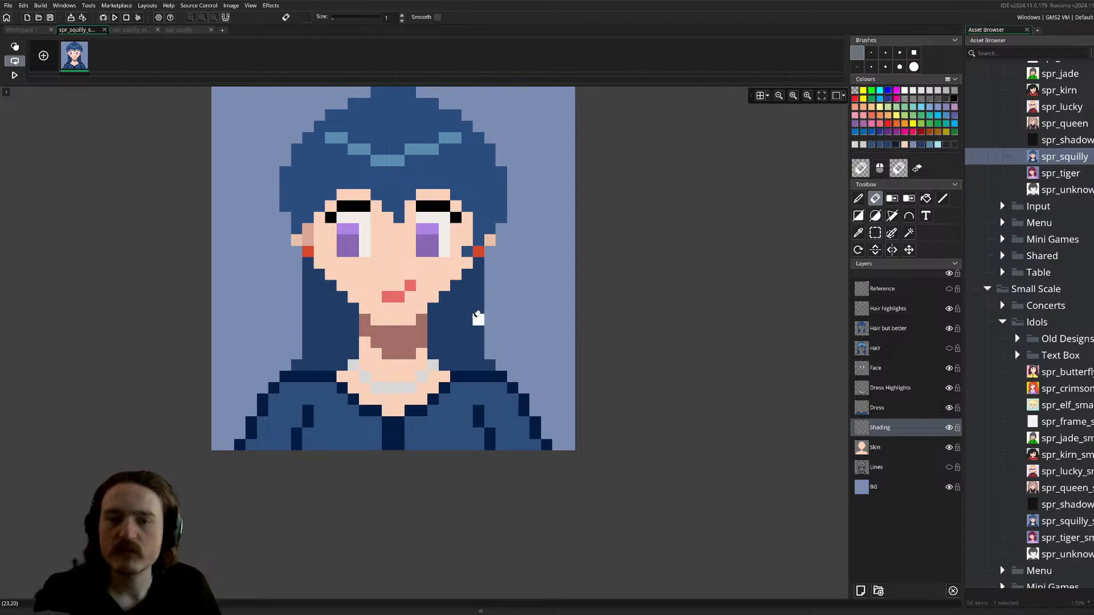
scroll(448, 274, "down", 3)
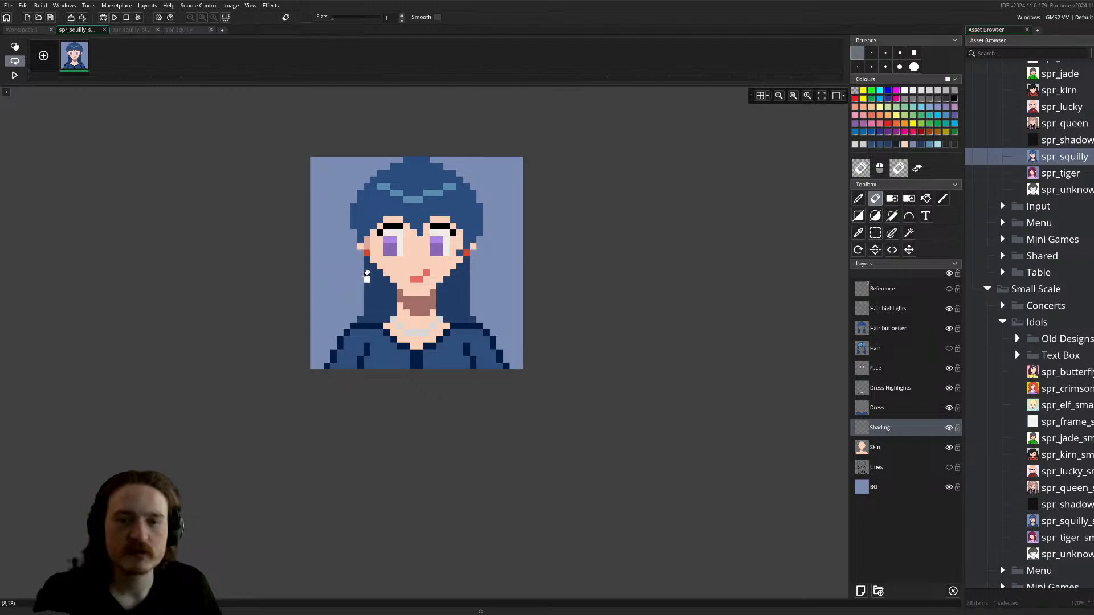
scroll(506, 378, "down", 2)
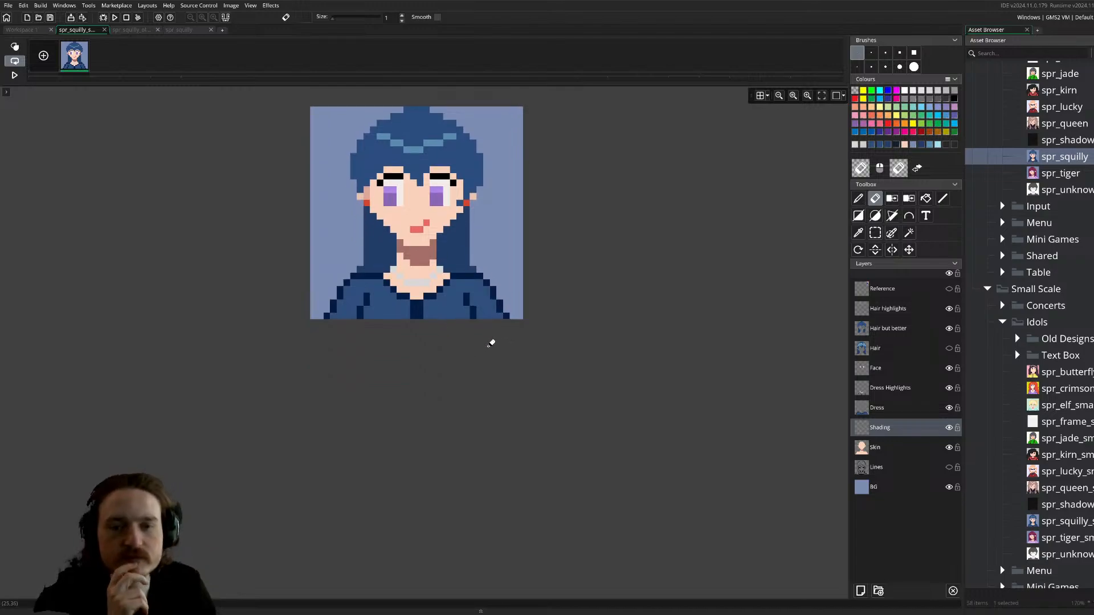
scroll(478, 339, "up", 1)
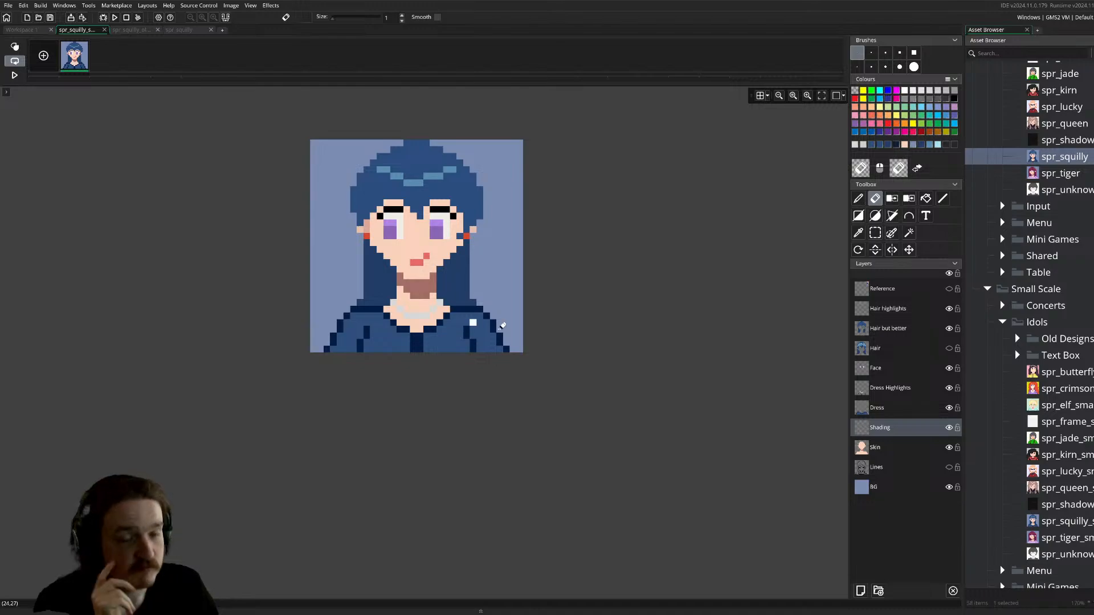
- Erase the whole light grey necklace from the Dress Highlights layer
left_click(889, 388)
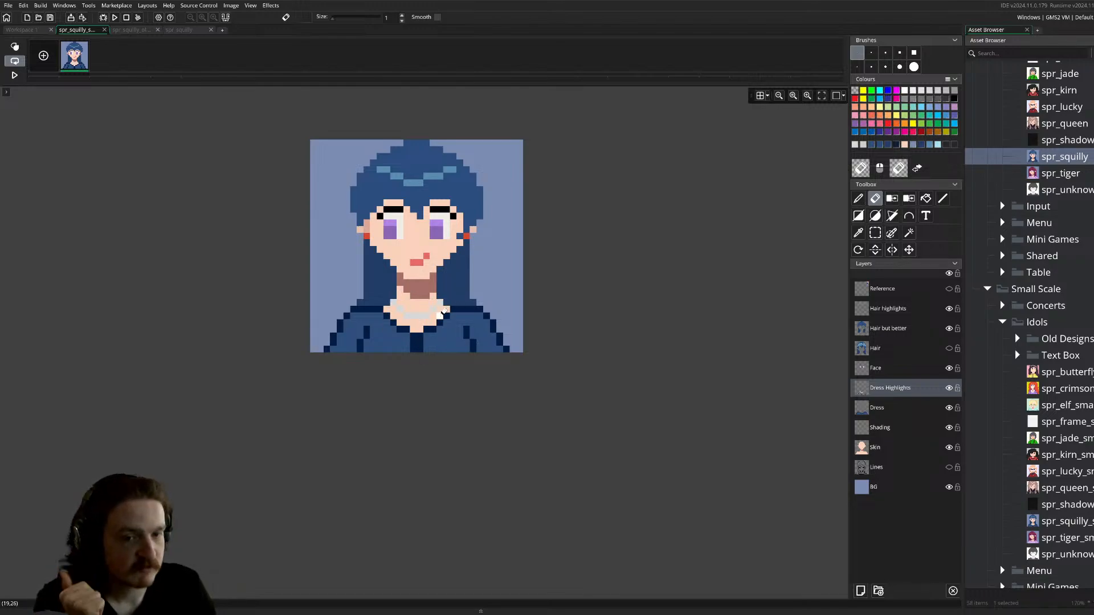
scroll(434, 305, "up", 1)
scroll(436, 299, "up", 2)
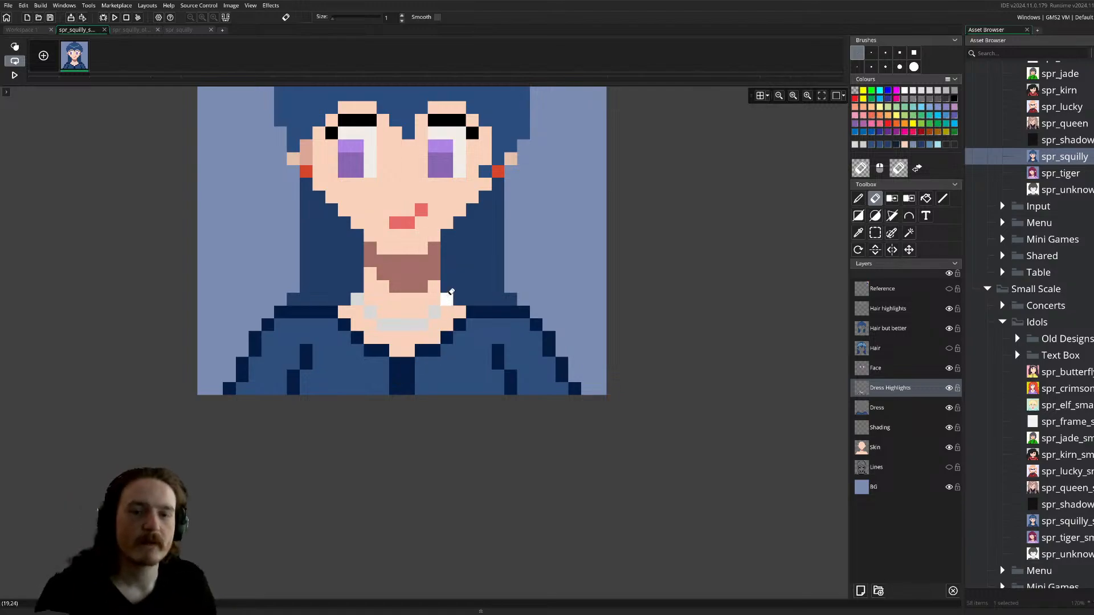
mouse_move(446, 297)
left_mouse_down()
mouse_move(403, 317)
mouse_move(356, 291)
left_mouse_up()
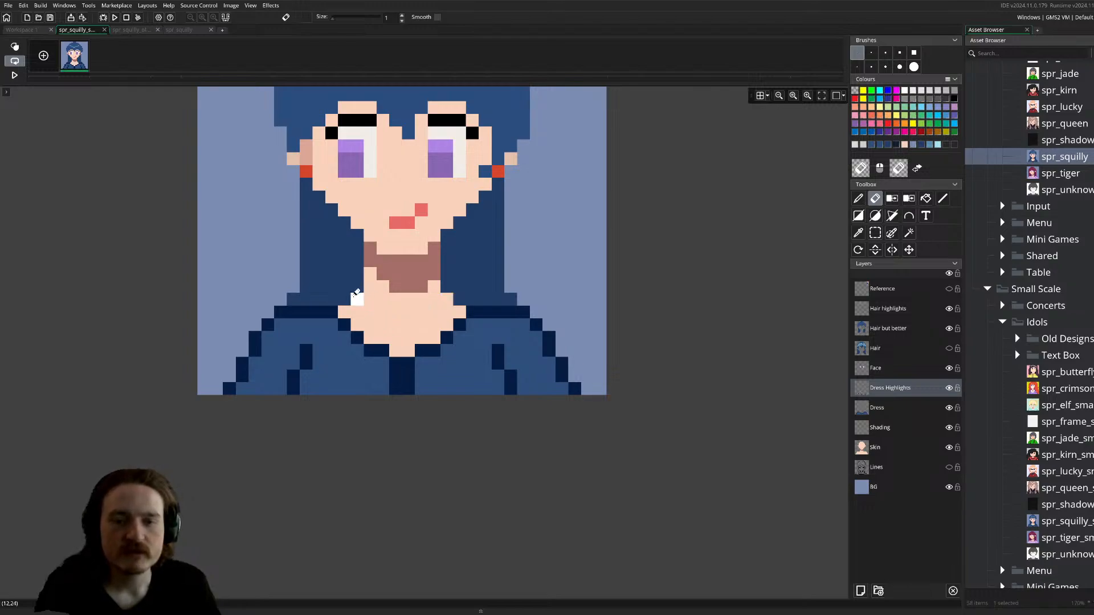
scroll(407, 348, "up", 1)
scroll(407, 348, "up", 1)
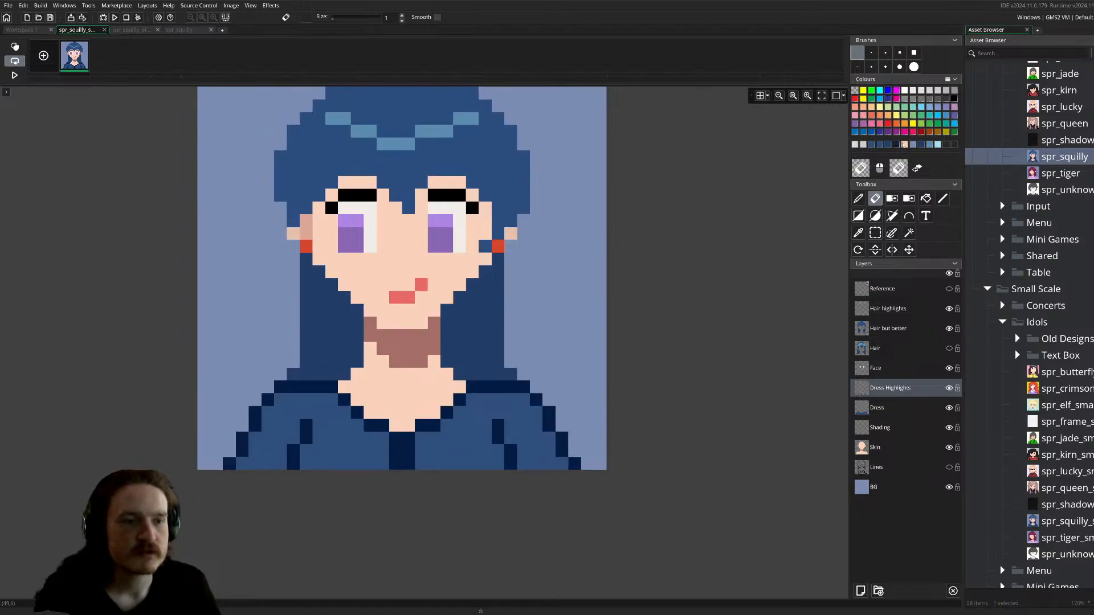
- Try a two-pixel-high dark navy choker across the neck with the Pencil on the Dress Highlights layer, and undo it
left_click(899, 145)
key("e")
key("d")
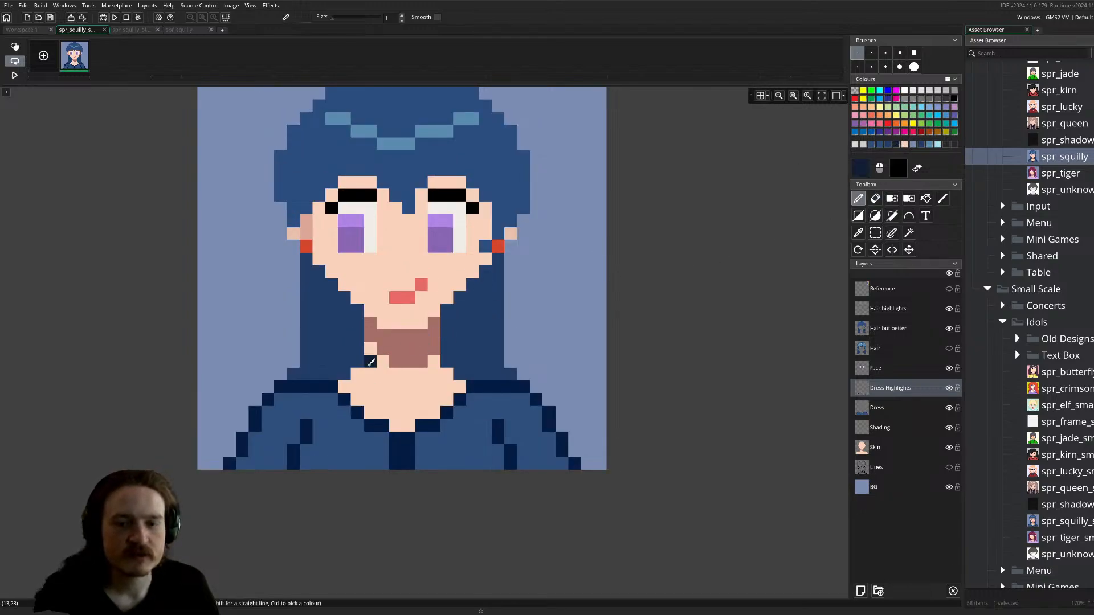
mouse_move(371, 362)
left_mouse_down()
mouse_move(438, 360)
mouse_move(437, 349)
mouse_move(368, 349)
left_mouse_up()
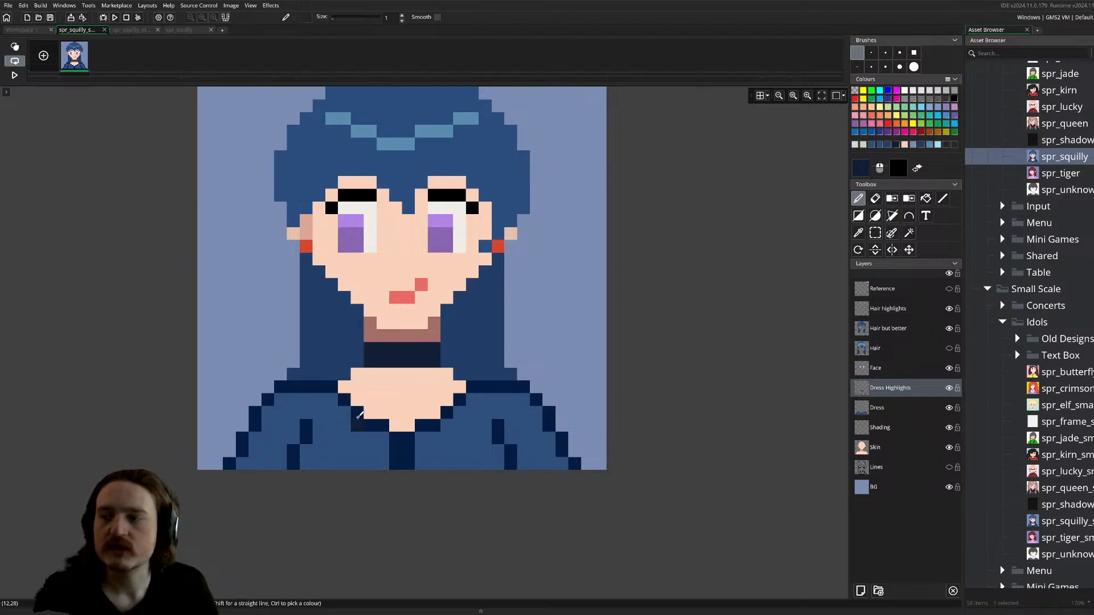
scroll(391, 395, "down", 1, "ctrl")
scroll(391, 396, "down", 3, "ctrl")
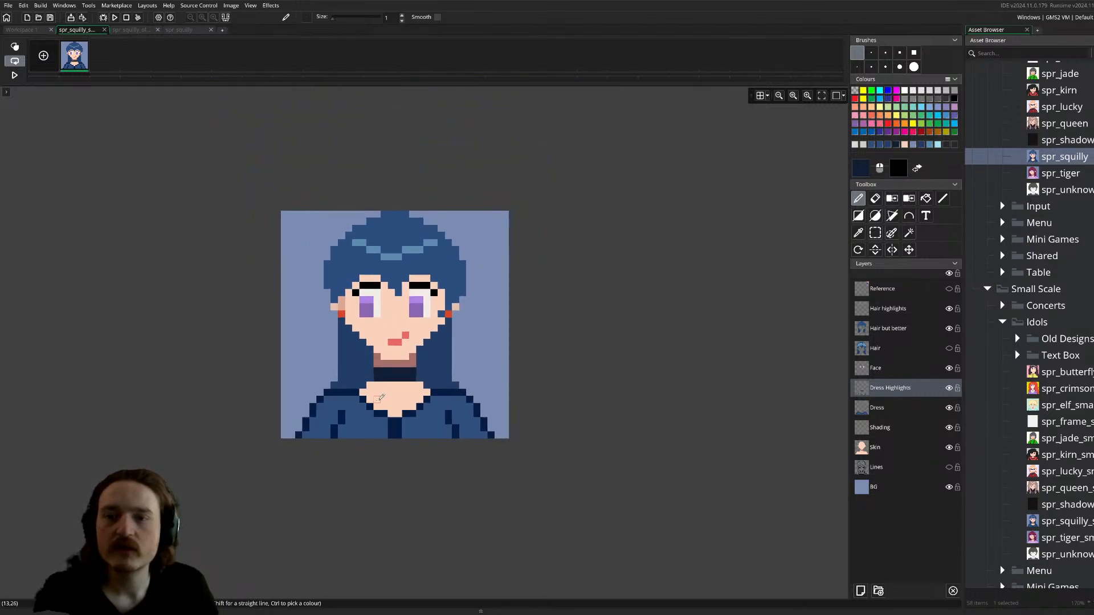
scroll(380, 398, "down", 1)
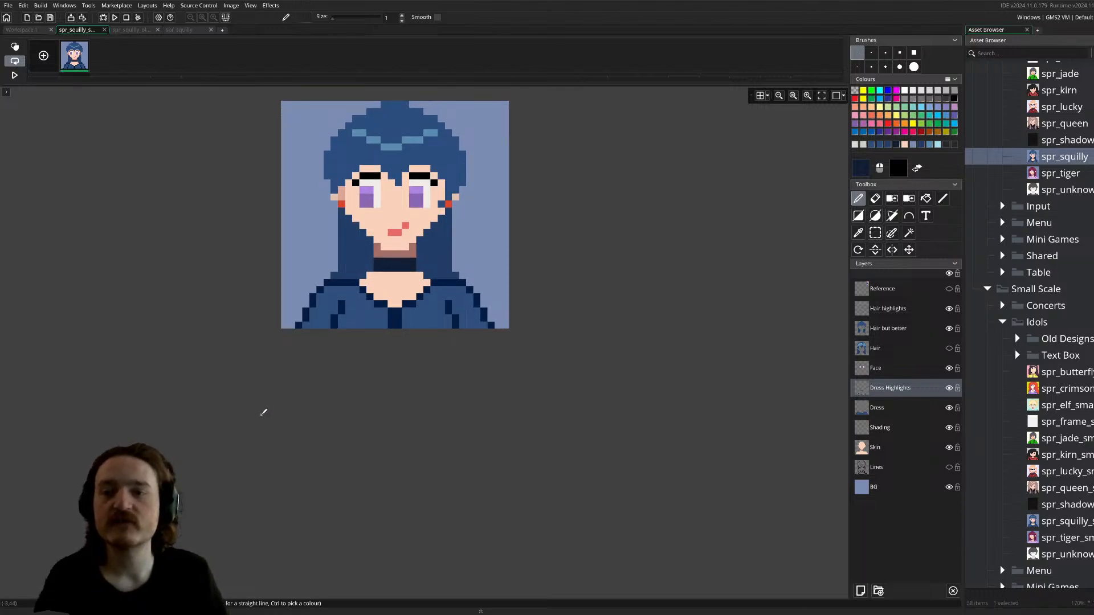
key("ctrl+z")
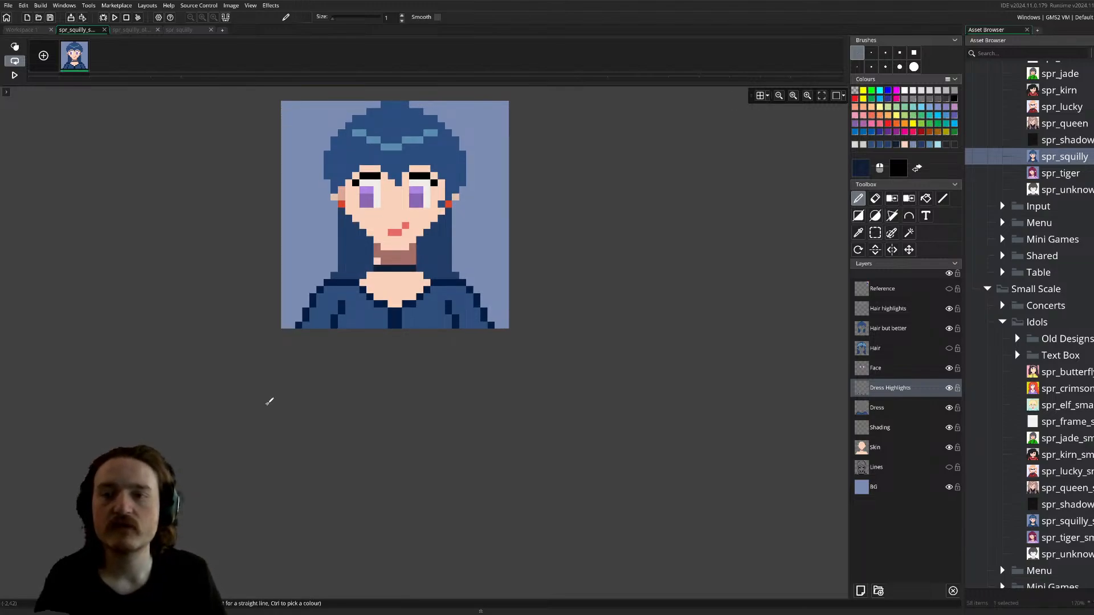
key("ctrl+z")
- Try a light grey choker across the neck with the Line tool, one and two pixels high, and undo it
scroll(405, 229, "up", 1, "ctrl")
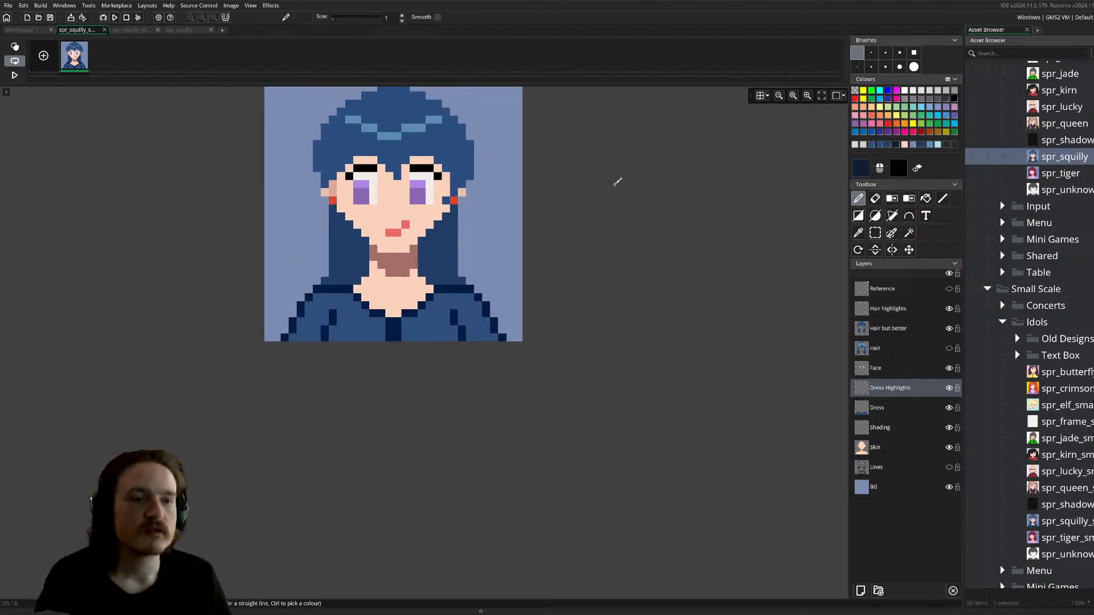
left_click(862, 145)
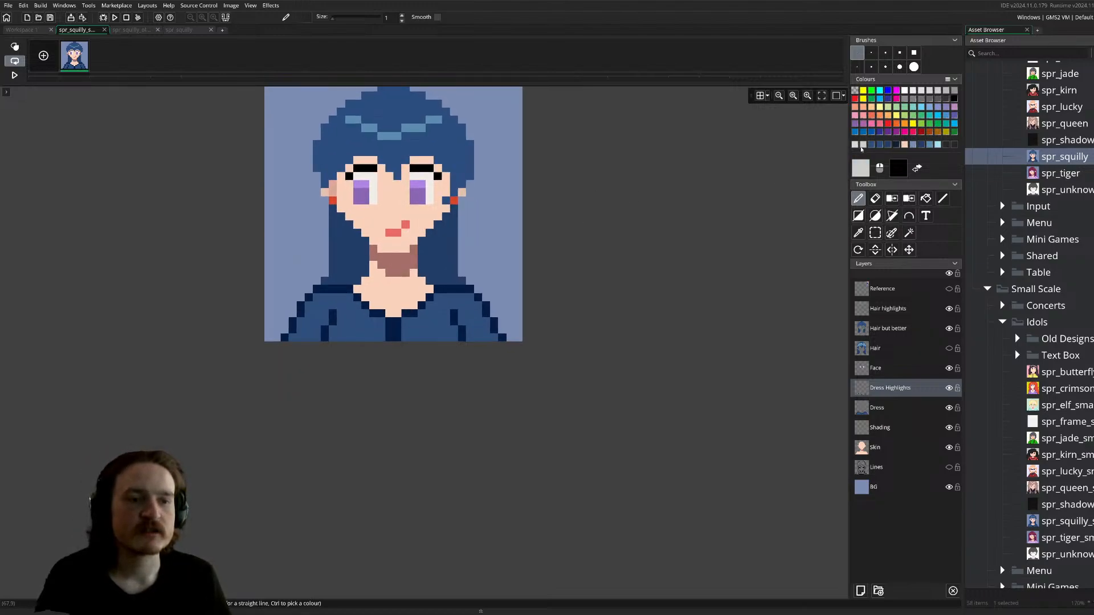
key("l")
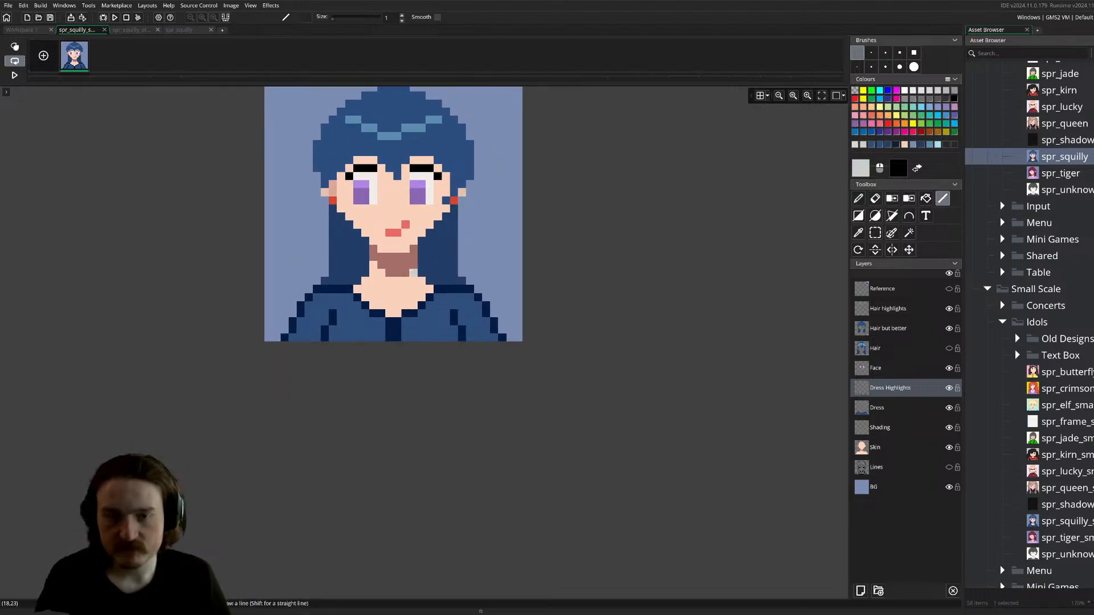
left_click_drag(412, 272, 372, 273)
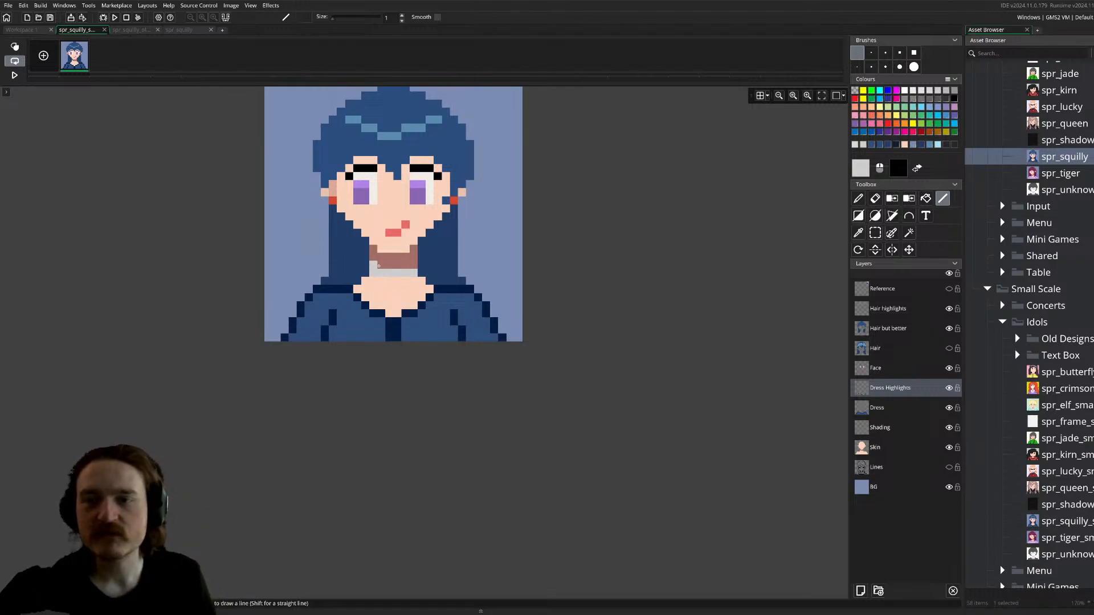
left_click_drag(375, 265, 418, 265)
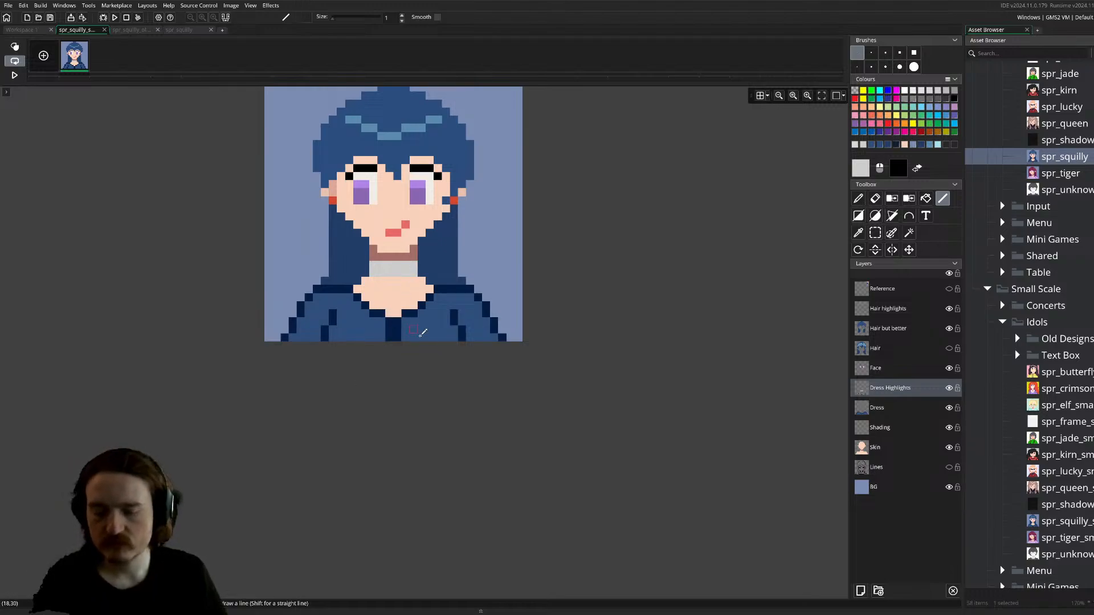
key("ctrl+z")
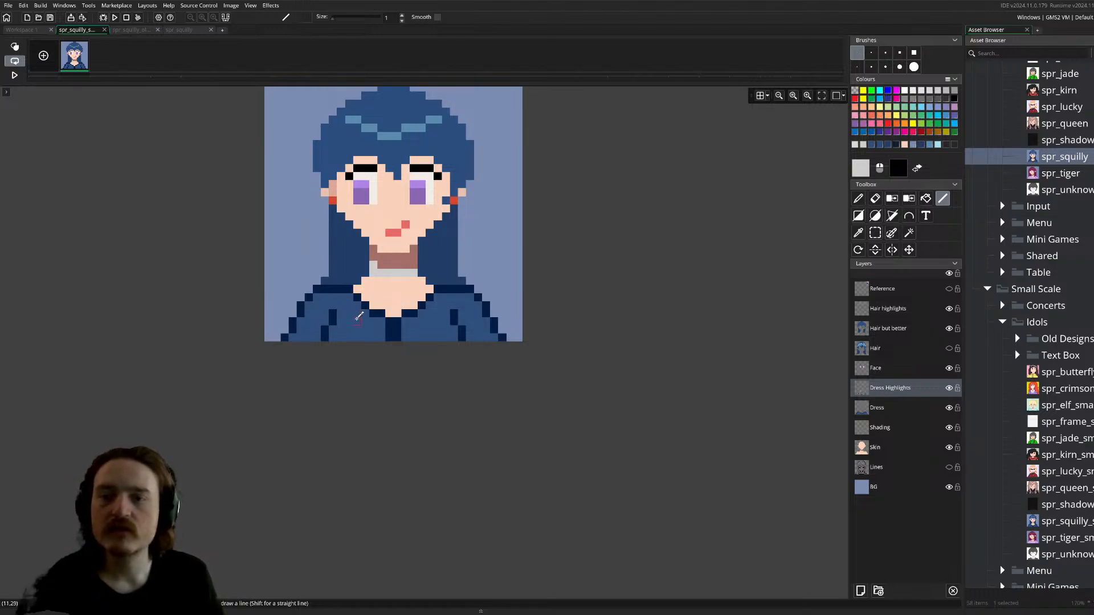
key("ctrl+z")
key("ctrl+z")
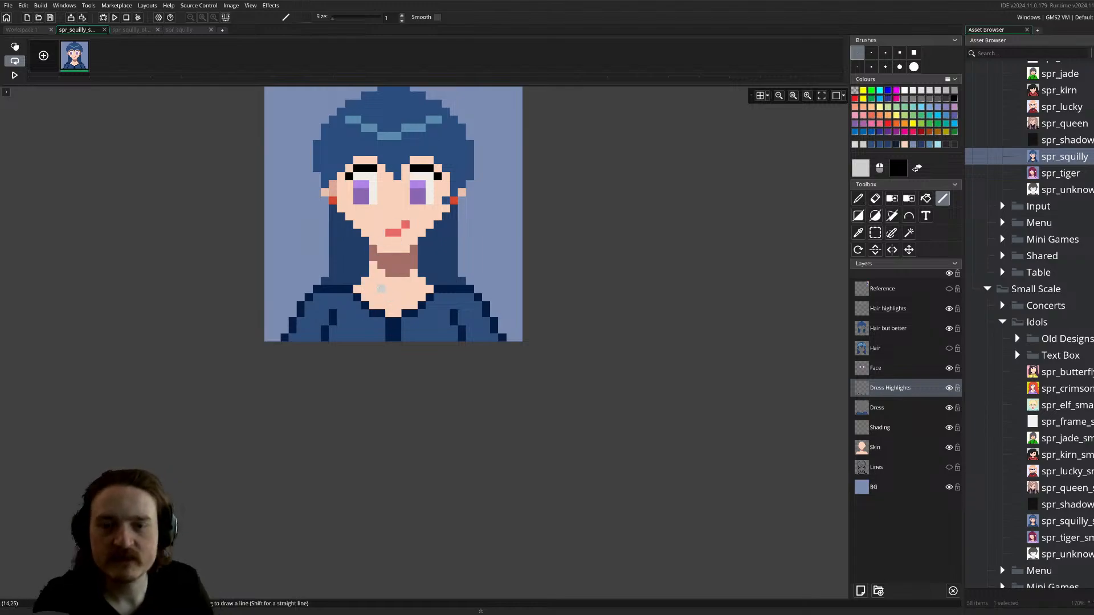
- Redraw the light grey U-shaped necklace on the skin below the neck with the Line tool on the Dress Highlights layer
left_click_drag(373, 282, 414, 282)
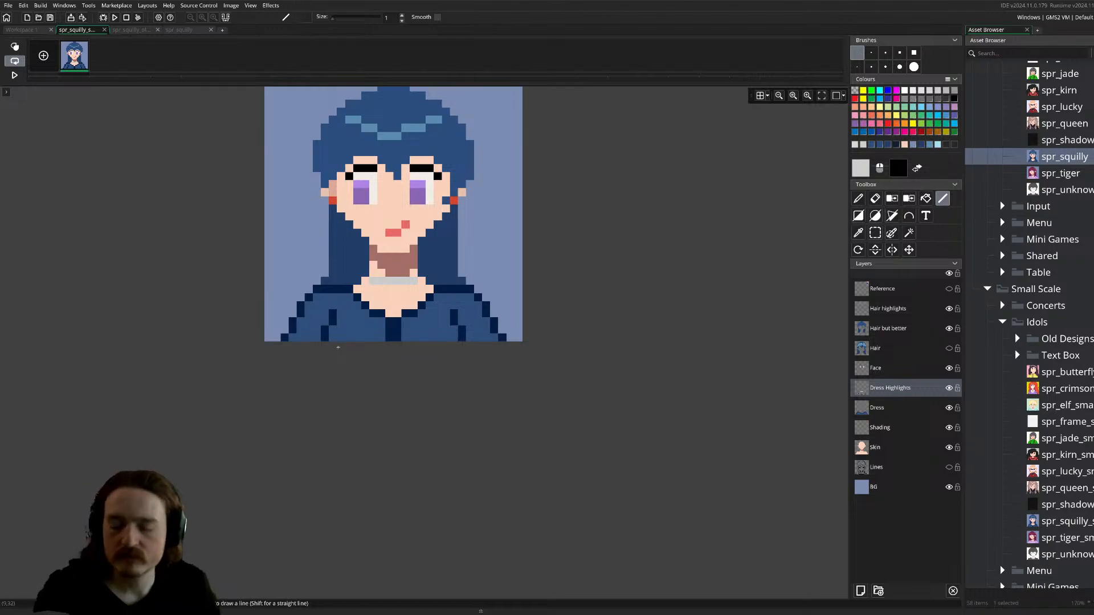
key("ctrl+z")
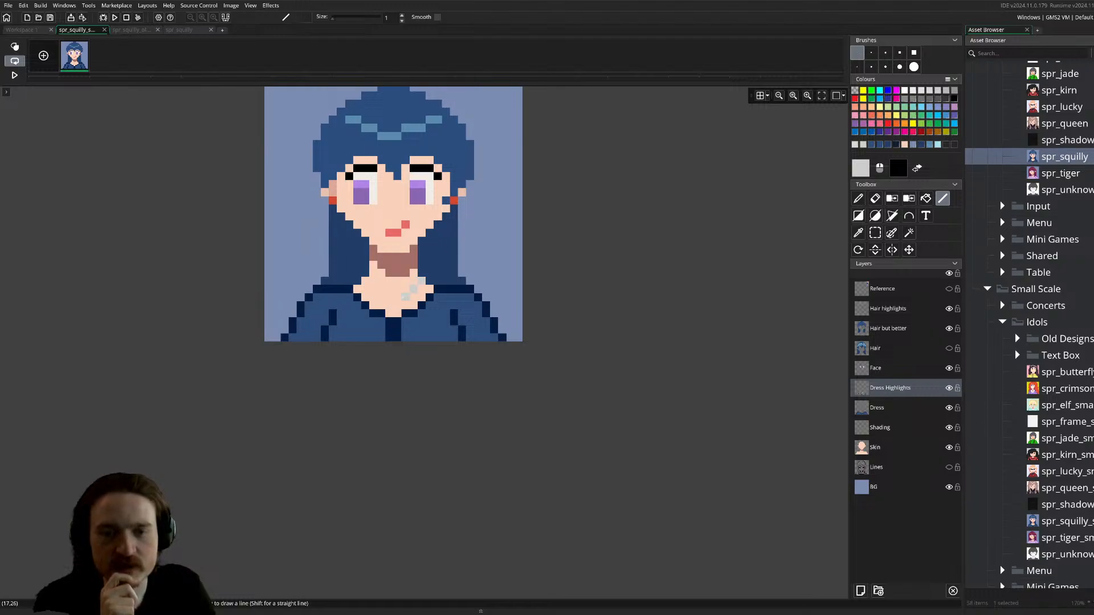
left_click_drag(397, 298, 378, 298)
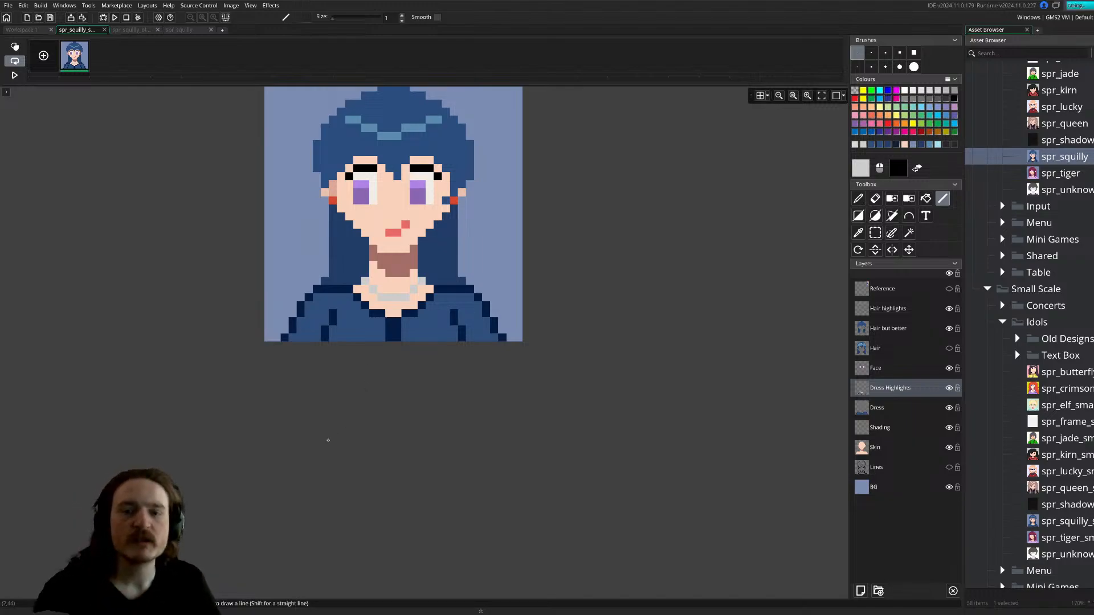
- Delete the old large-scale sprite spr_squilly from the project
scroll(1057, 457, "up", 2)
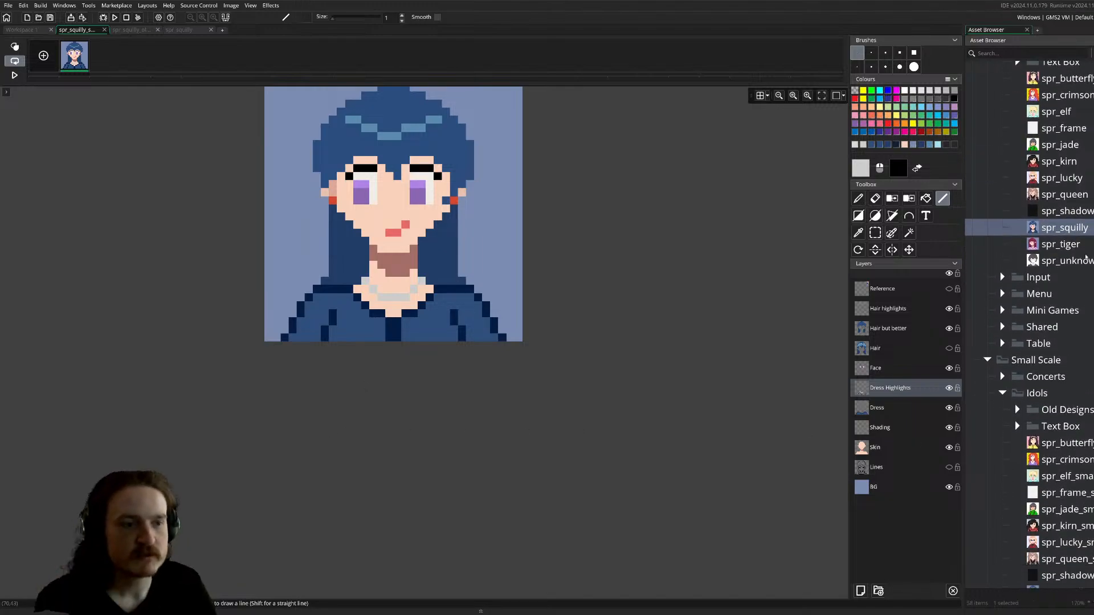
left_click(1076, 227)
key("Delete")
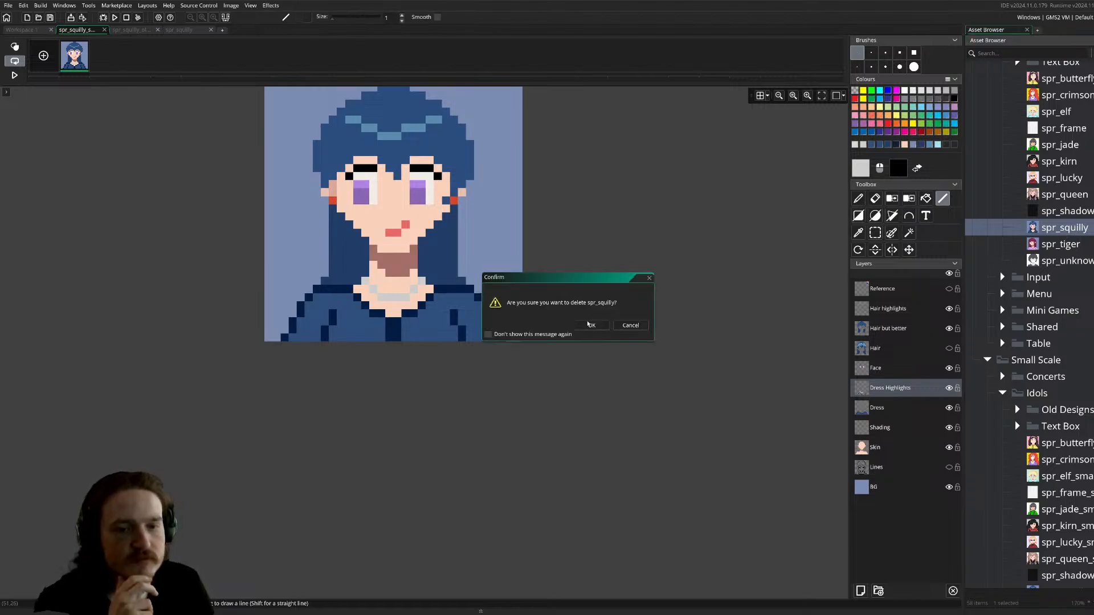
left_click(590, 325)
- Duplicate the small Squilly sprite in the Small Scale Idols folder
scroll(1000, 262, "down", 4)
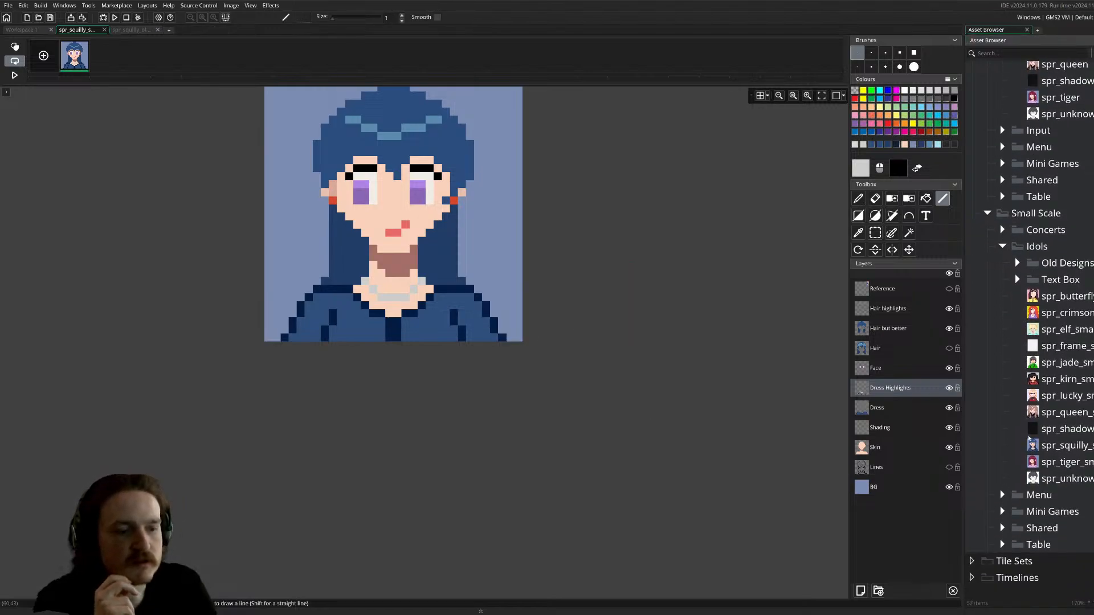
left_click(1056, 449)
key("ctrl+d")
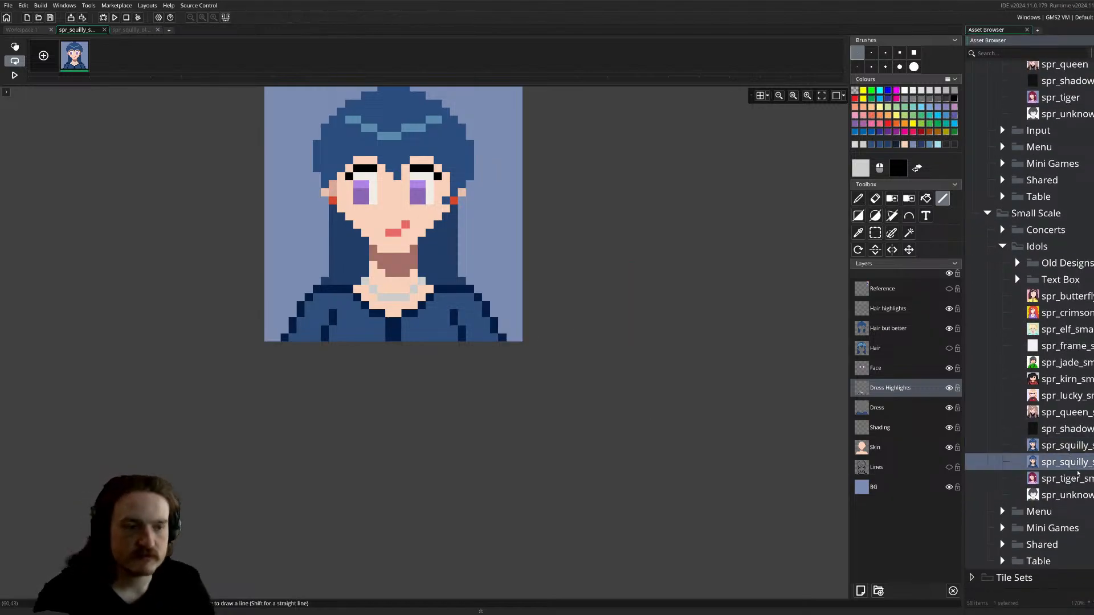
- Move the duplicated small Squilly sprite into the large-scale idols folder and rename it spr_squilly
left_click_drag(1079, 469, 1060, 100)
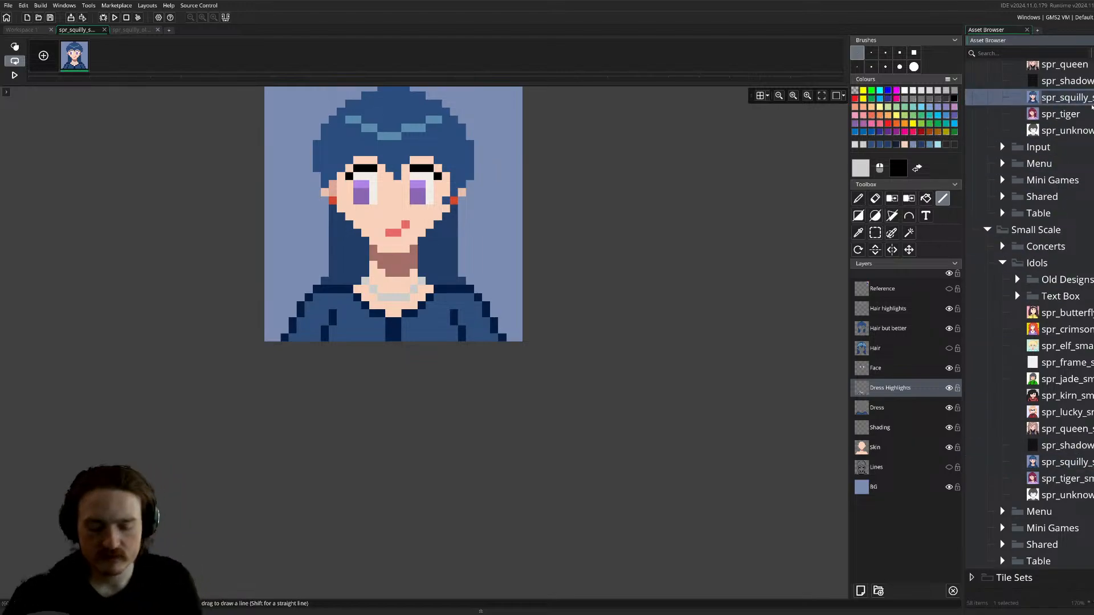
key("BackSpace")
key("BackSpace")
key("BackSpace")
key("BackSpace")
key("BackSpace")
key("BackSpace")
key("BackSpace")
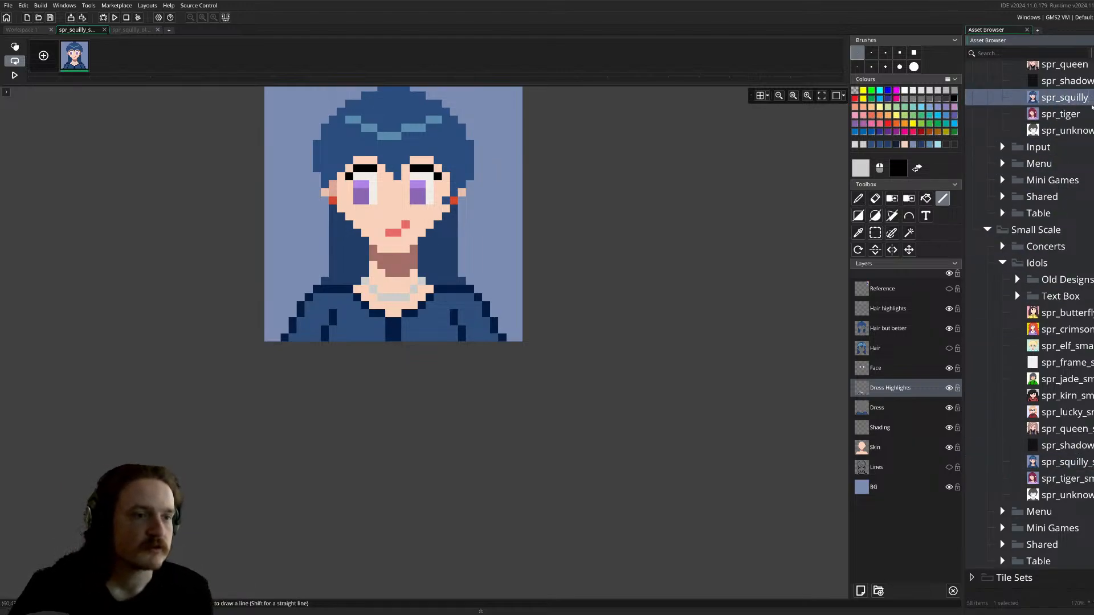
key("Return")
- Scale the spr_squilly image to 192 × 192 pixels with the aspect ratio maintained
double_click(1089, 99)
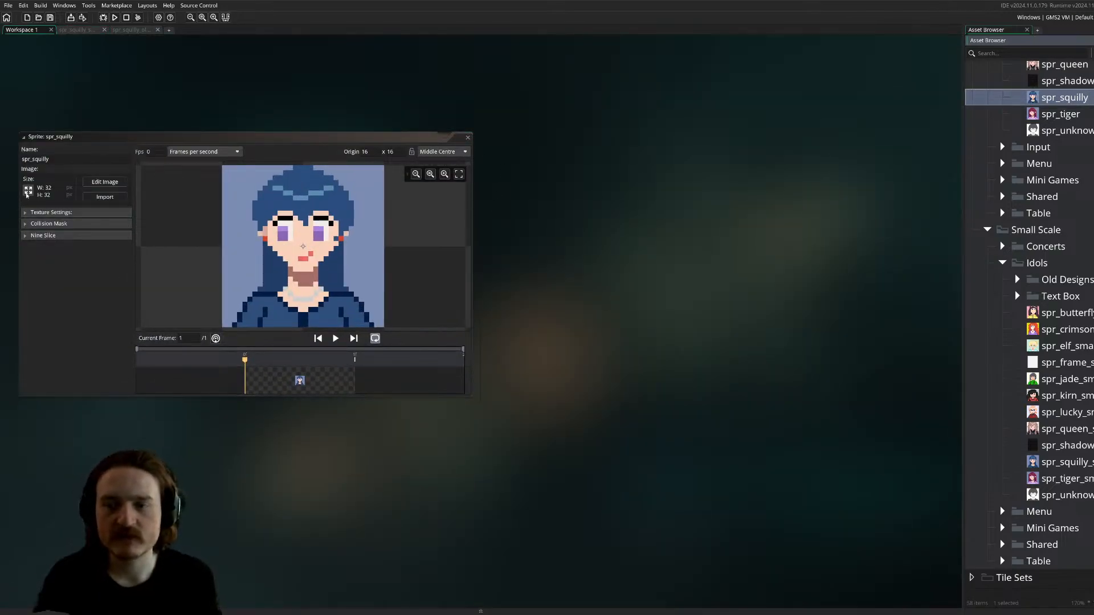
left_click(28, 191)
double_click(89, 98)
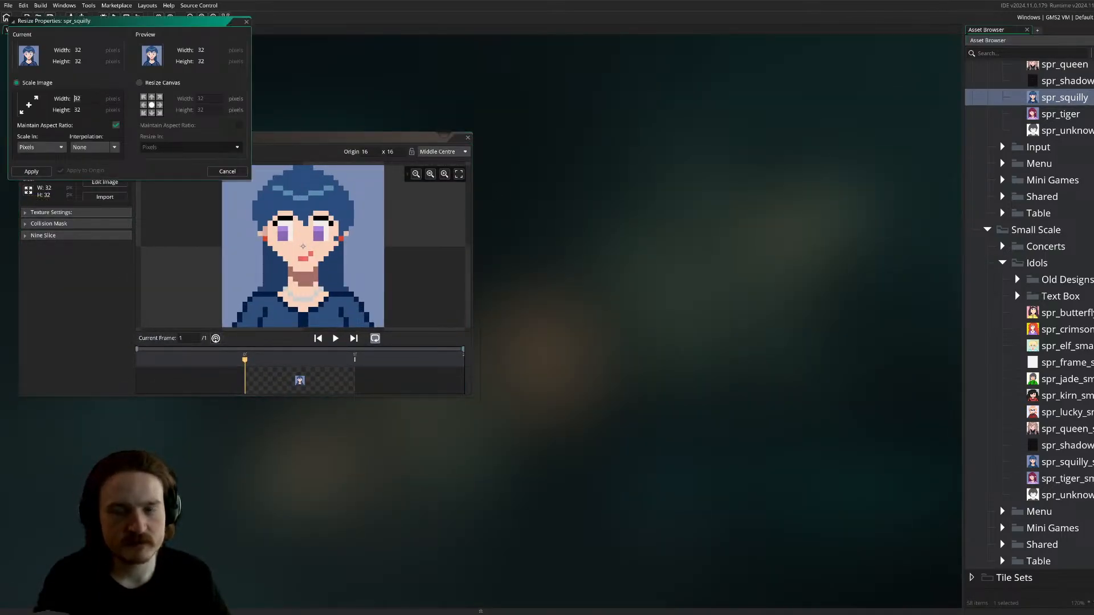
type("19")
key("Return")
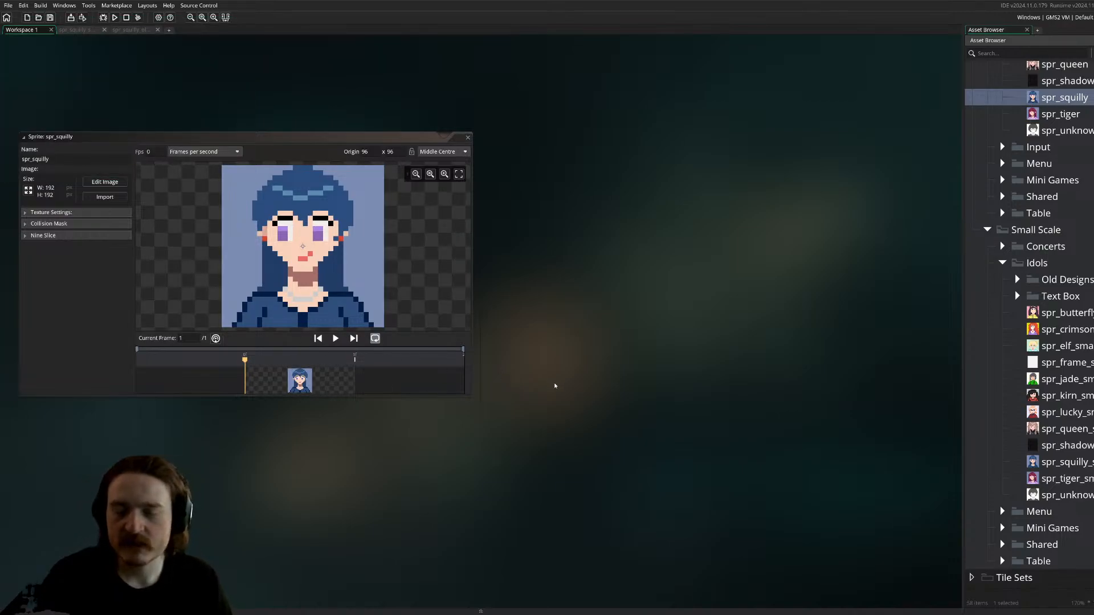
scroll(555, 386, "up", 3)
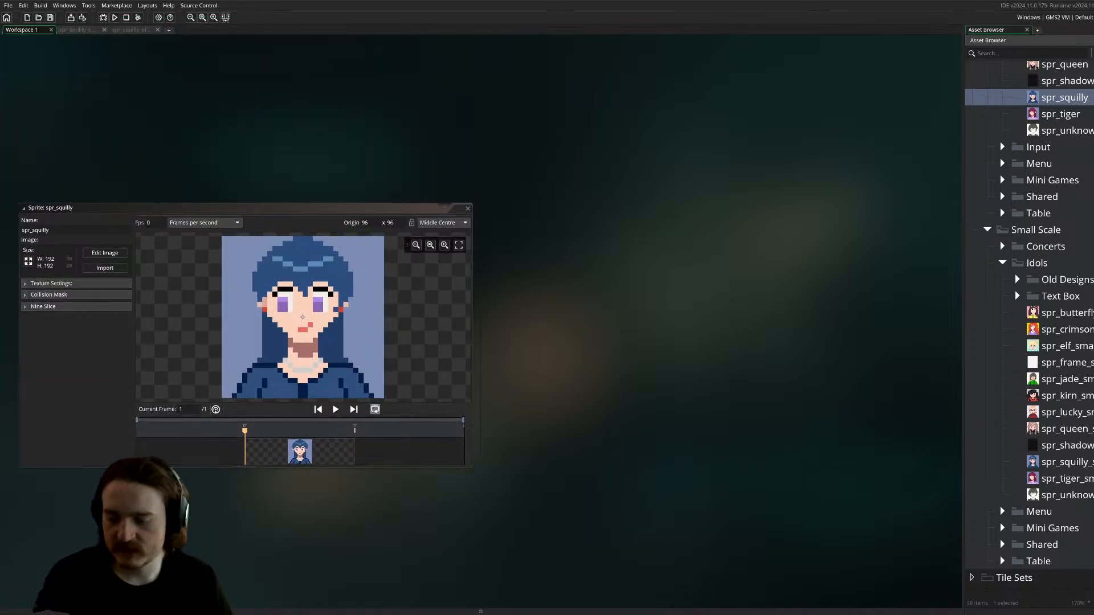
- Run the game and go down to the pages with the idol cards to check the enlarged Squilly portrait
key("F5")
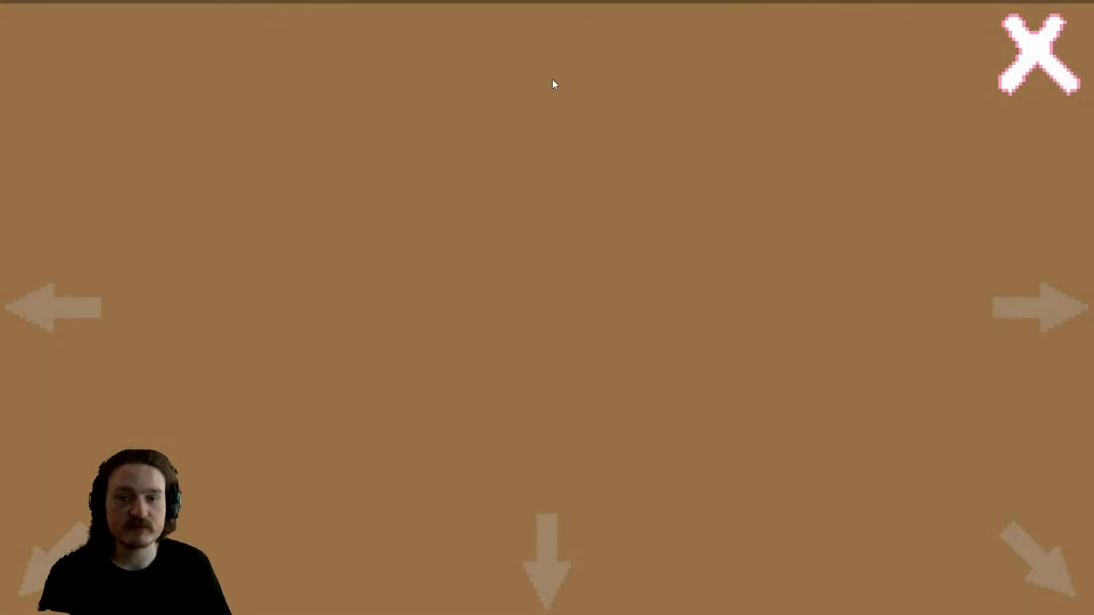
left_click(557, 541)
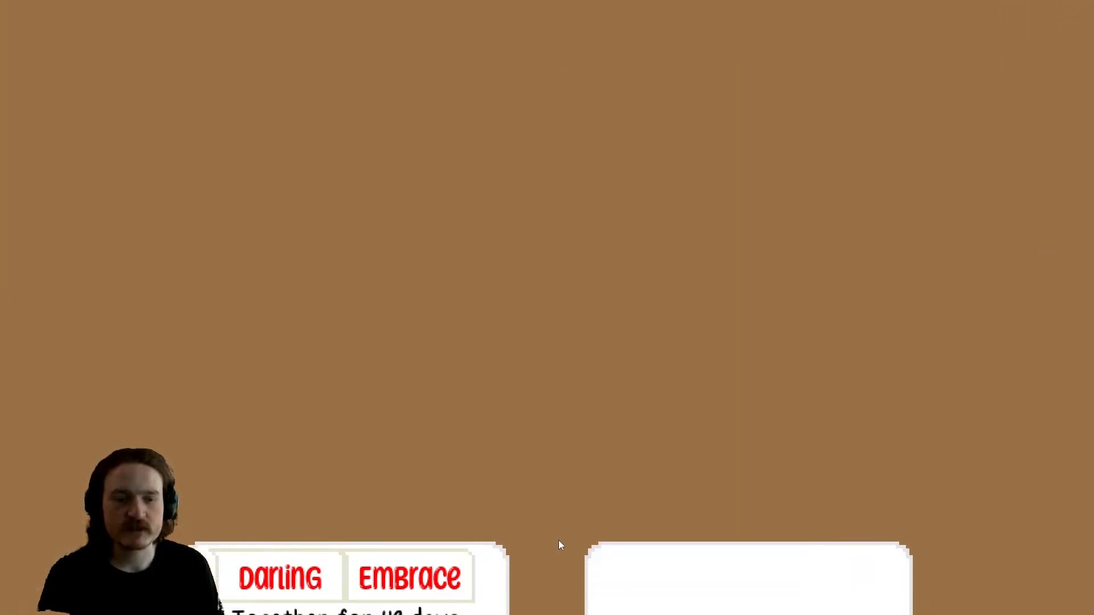
left_click_drag(574, 267, 547, 447)
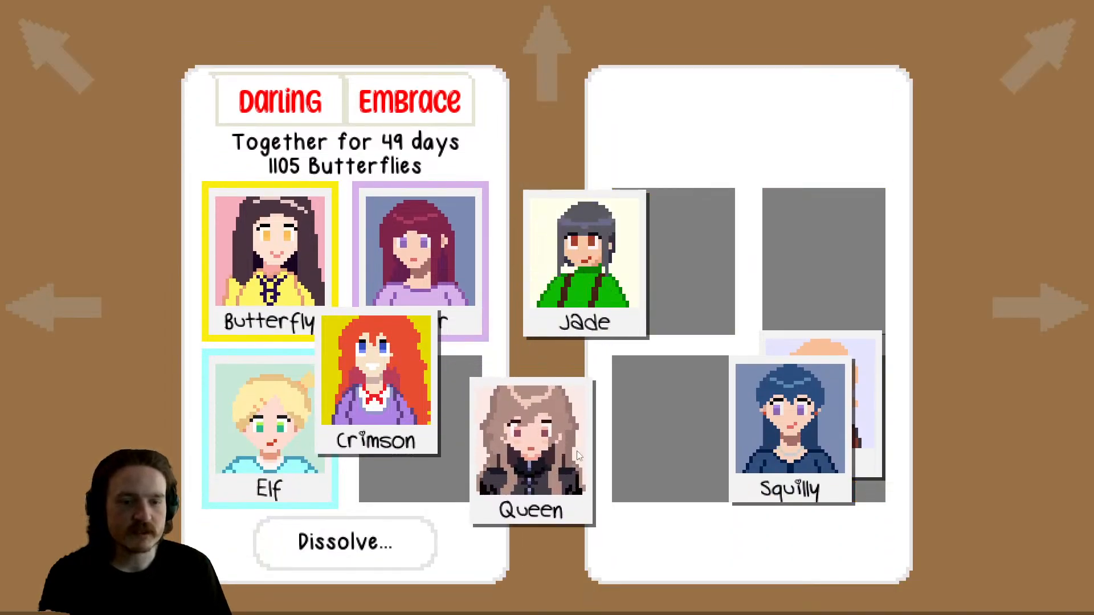
- Place the Squilly card beside Tiger, Crimson and Queen in the second page's first column, and Jade below the gap between the pages
left_click_drag(789, 425, 508, 270)
left_click_drag(605, 293, 627, 583)
left_click_drag(424, 425, 687, 303)
mouse_move(522, 313)
left_mouse_down()
mouse_move(549, 315)
mouse_move(531, 315)
left_mouse_up()
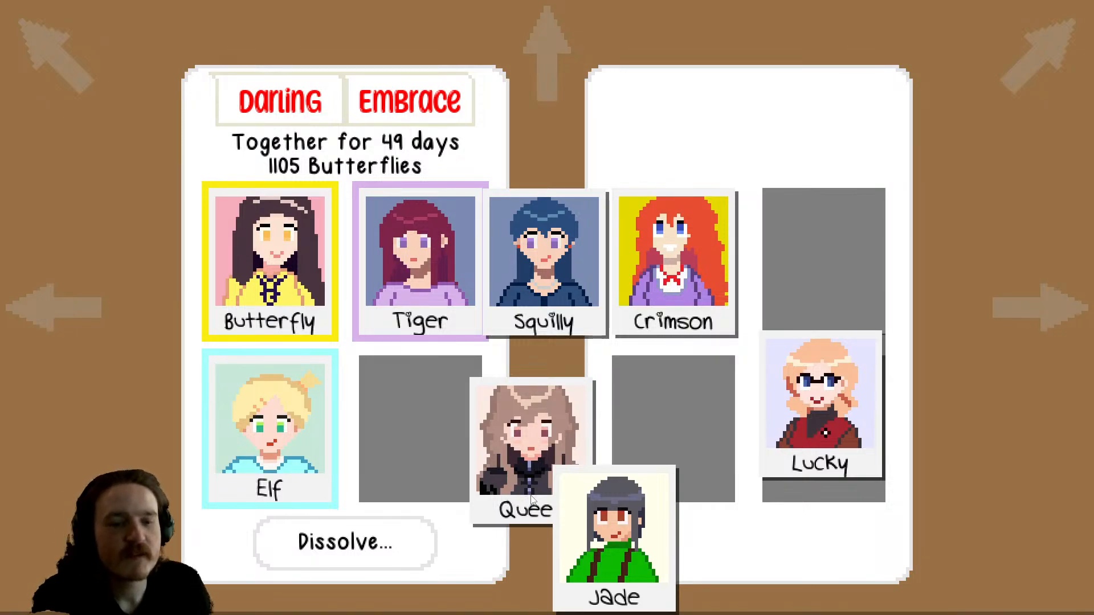
left_click_drag(513, 450, 675, 461)
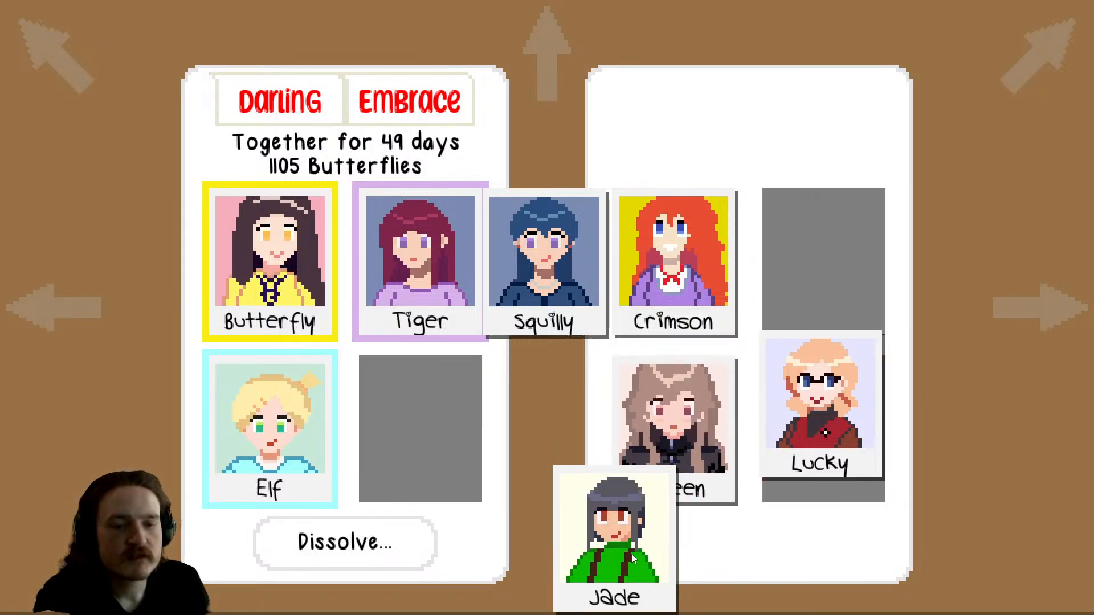